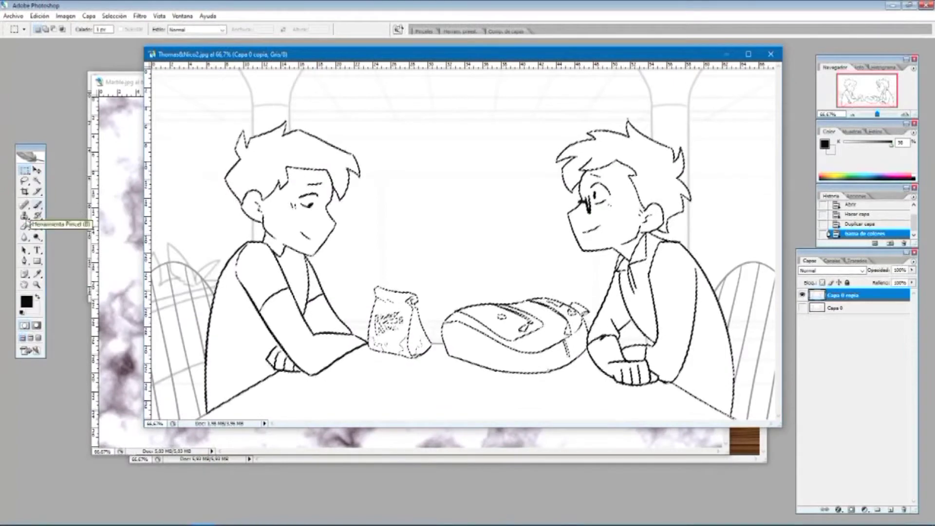
- Invert the selection and erase the white background and faint scenery around the two boys, the paper bag and the backpack
left_click(24, 227)
left_click(66, 30)
key("ctrl+shift+i")
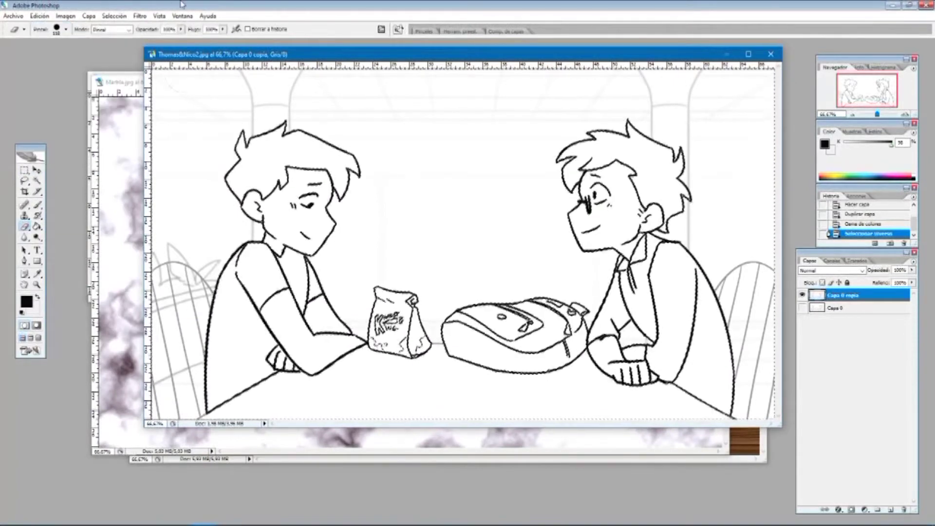
left_click_drag(183, 78, 209, 161)
mouse_move(361, 122)
left_mouse_down()
mouse_move(463, 185)
mouse_move(606, 166)
left_mouse_up()
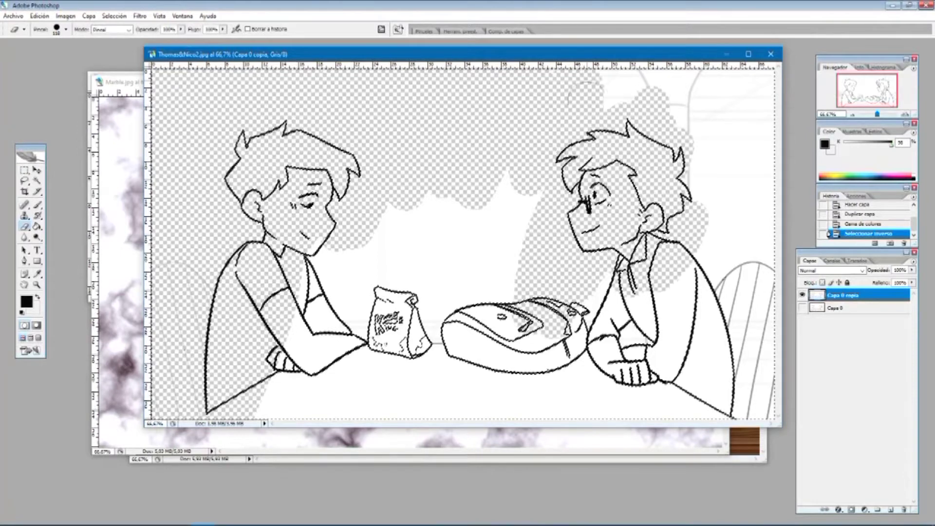
left_click_drag(599, 93, 769, 56)
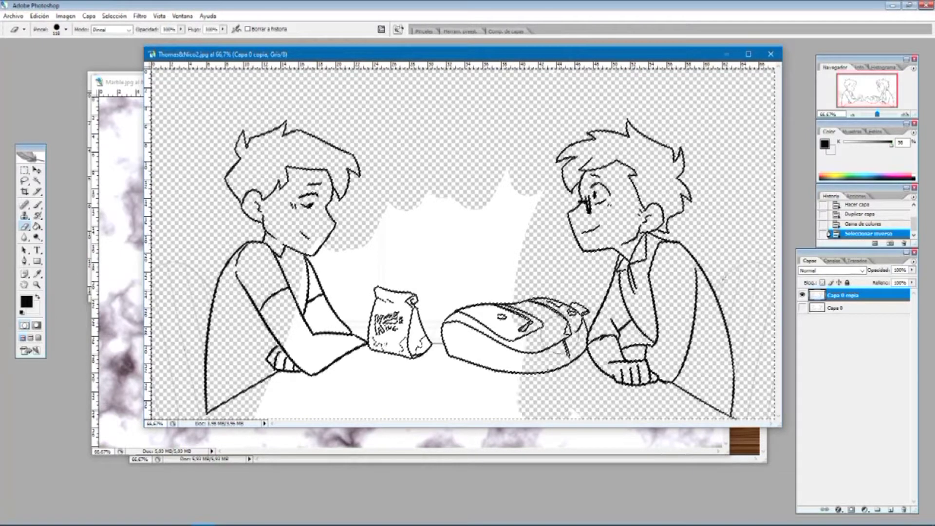
left_click_drag(504, 190, 418, 244)
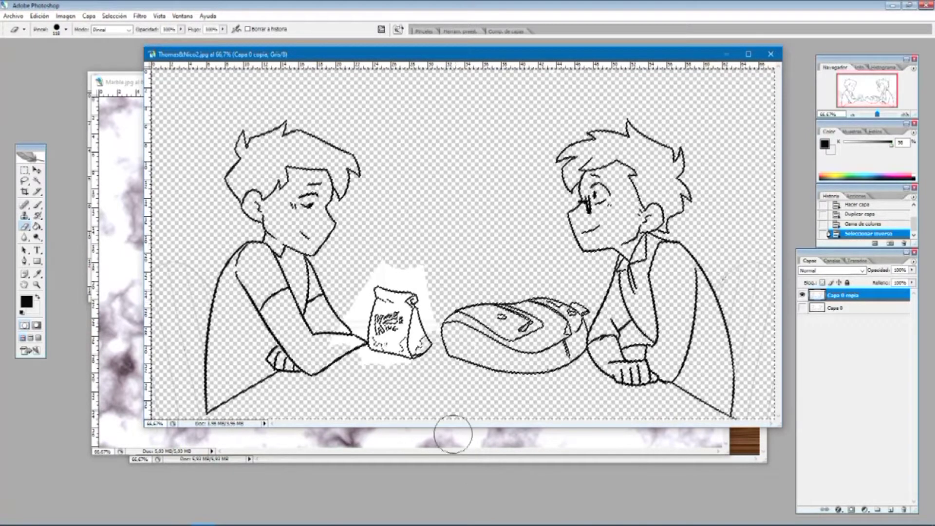
left_click_drag(492, 365, 487, 361)
- Erase the leftover white areas with a much larger eraser, then invert the selection back to the linework
left_click(66, 30)
left_click_drag(67, 56, 113, 56)
left_click(399, 214)
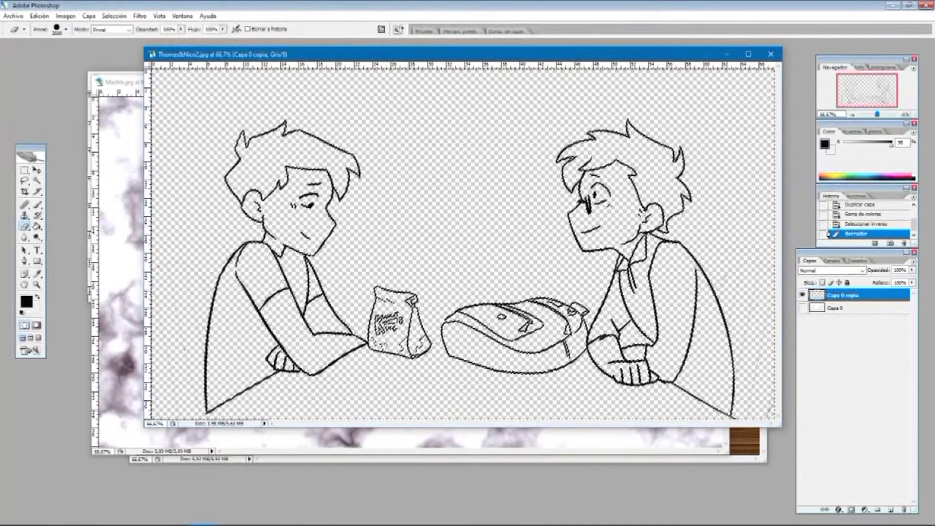
left_click(66, 30)
left_click(39, 55)
left_click(181, 74)
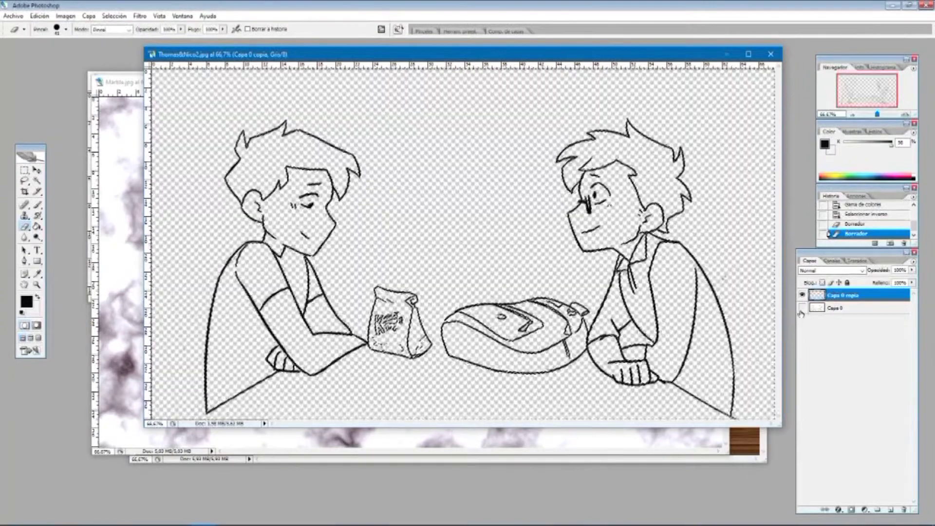
left_click(801, 309)
left_click(801, 310)
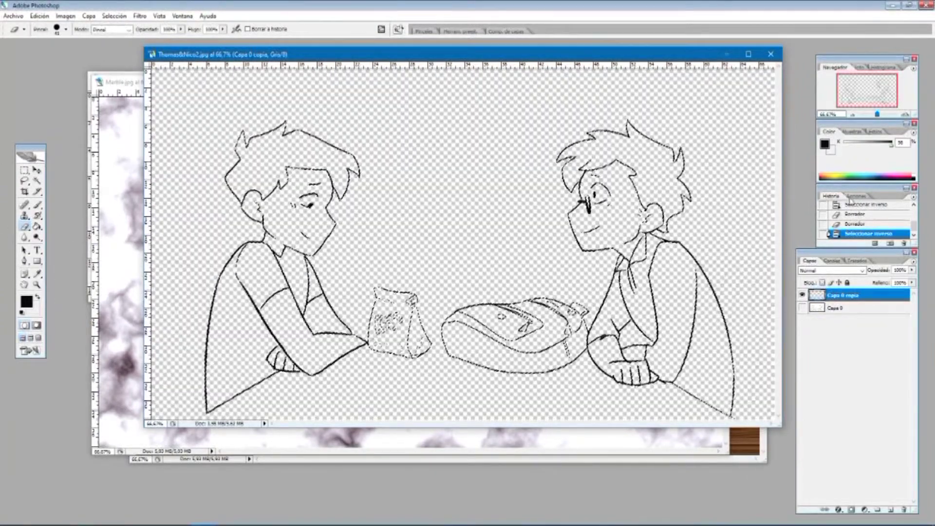
left_click(824, 175)
left_click(65, 16)
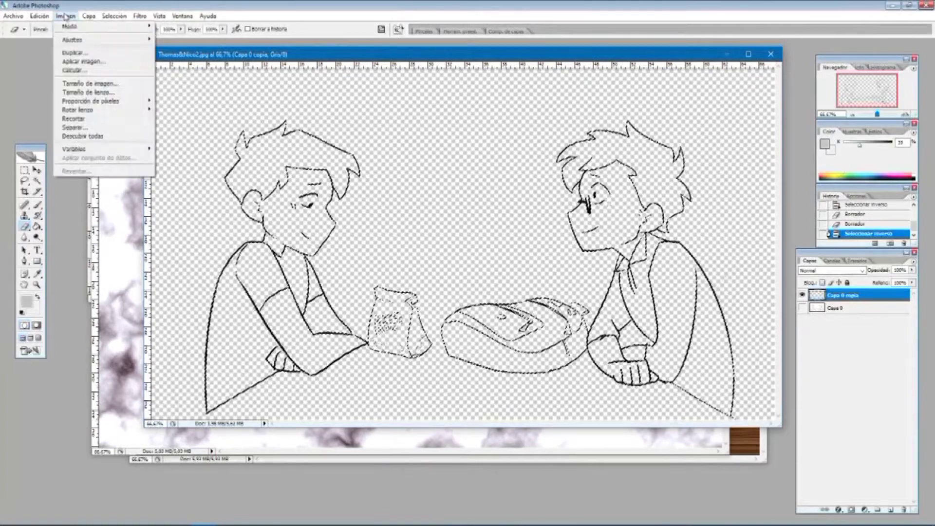
mouse_move(72, 26)
left_click(182, 52)
left_click(484, 202)
left_click(802, 308)
left_click(803, 308)
left_click(140, 17)
- Duplicate the cleaned linework layer Capa 0 copia
mouse_move(65, 16)
left_click(894, 283)
right_click(857, 295)
left_click(835, 328)
key("Return")
- Convert the image from grayscale to RGB color mode, keeping the layers separate
left_click(65, 16)
mouse_move(98, 26)
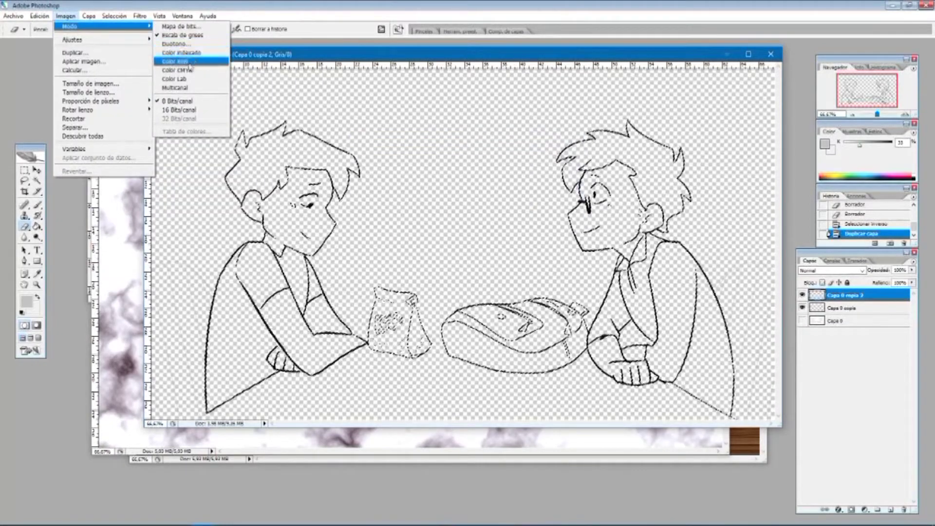
left_click(190, 63)
left_click(559, 201)
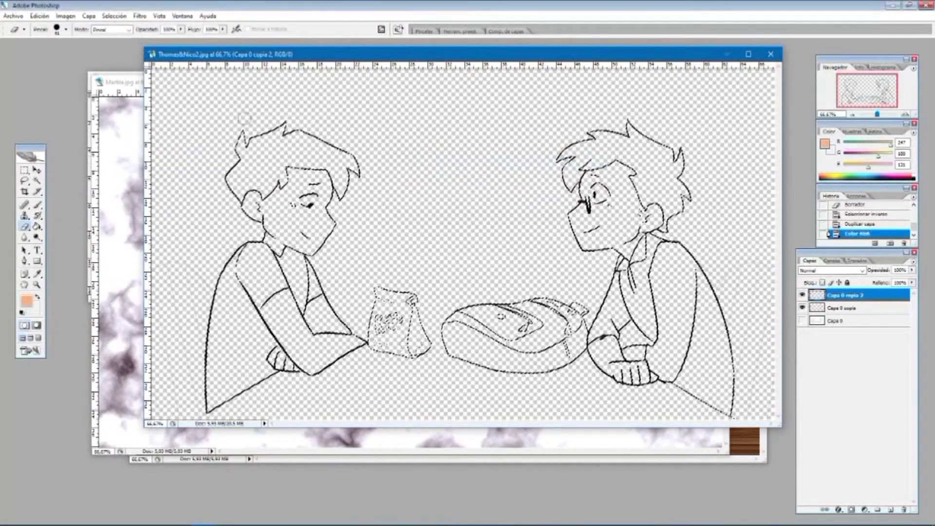
- Set the foreground color to orange
key("i")
left_click(825, 144)
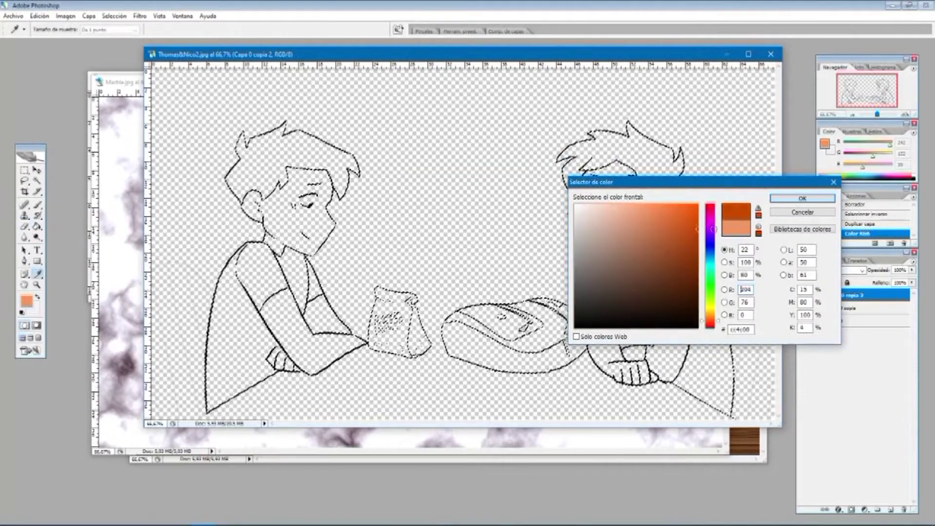
left_click(801, 198)
- Paint the back and top of the left boy's hair orange with a smaller brush, inverting the selection to protect the outlines
key("b")
scroll(361, 233, "up", 3)
left_click(66, 31)
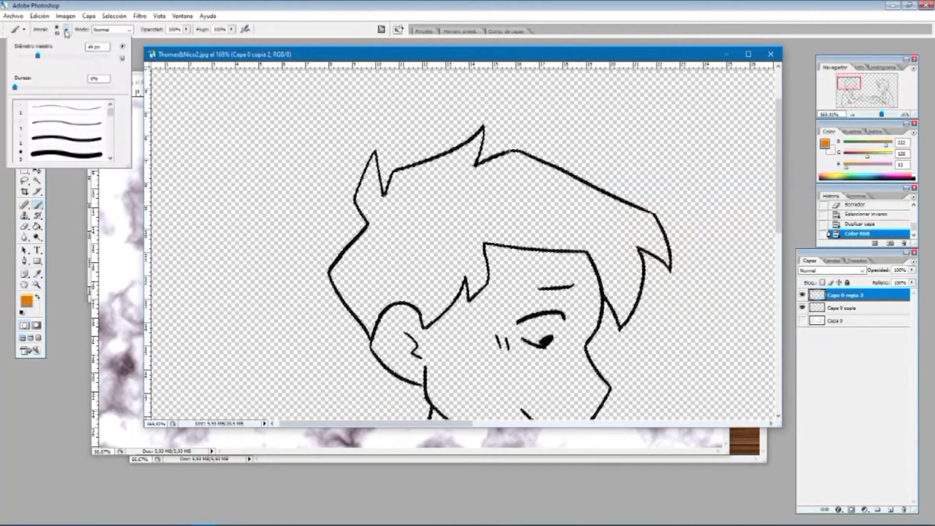
left_click(25, 57)
left_click(262, 4)
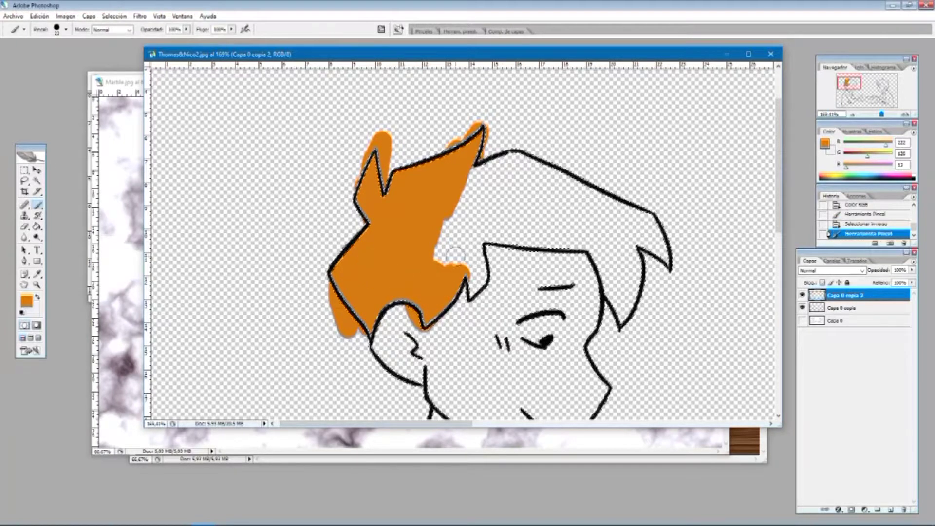
left_click_drag(438, 271, 475, 279)
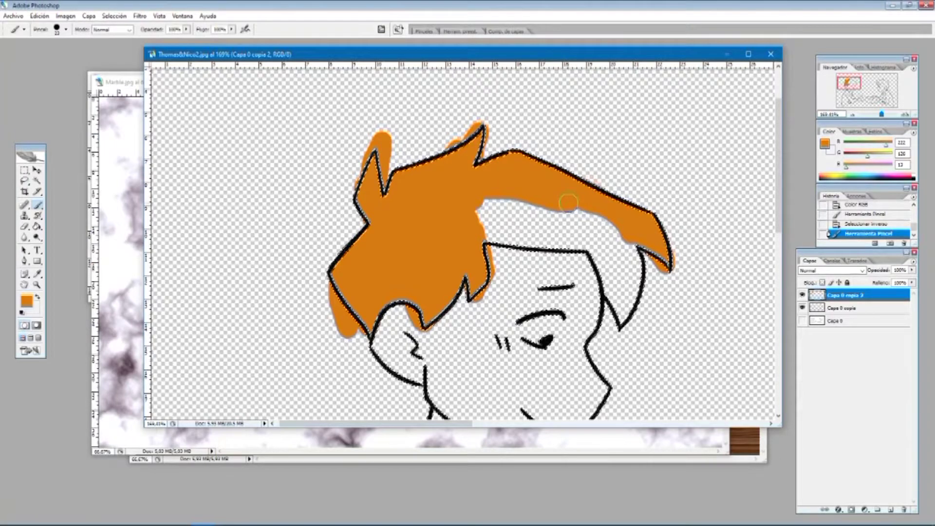
left_click_drag(569, 202, 602, 217)
- Revert to the history state before the latest brush strokes, then restore the latest painted state
left_click(849, 215)
key("ctrl+minus")
key("ctrl+minus")
key("ctrl+minus")
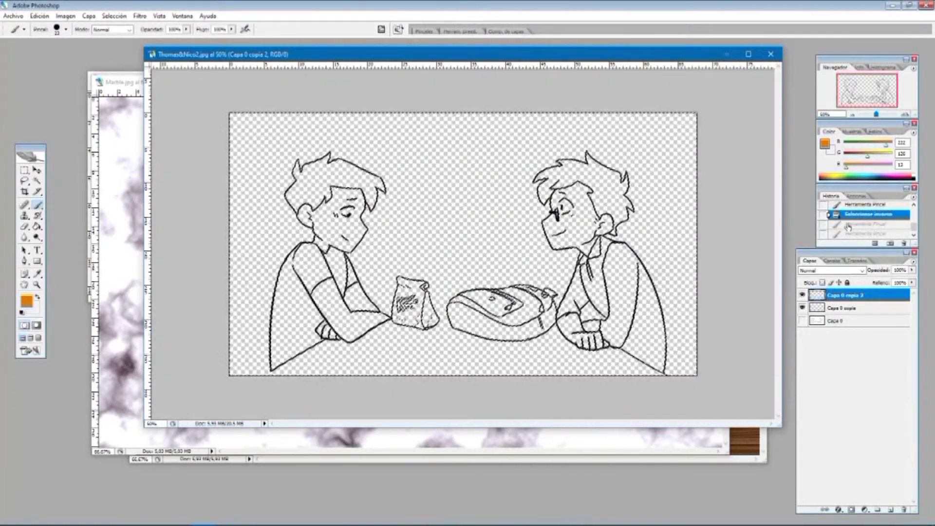
left_click(37, 285)
left_click_drag(403, 251, 267, 139)
left_click(869, 234)
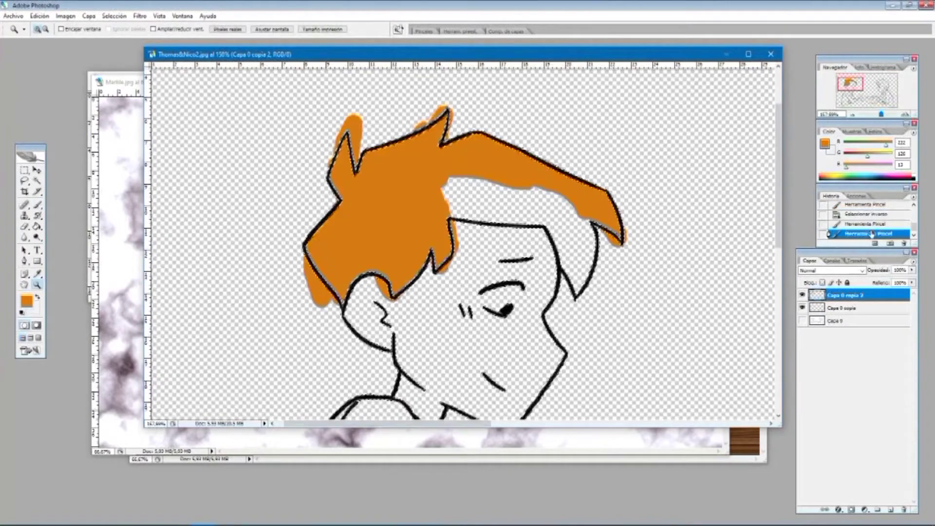
- Paint the fringe and the remaining gaps of the left boy's hair orange, including along the back edge
left_click(37, 205)
left_click_drag(588, 228, 578, 286)
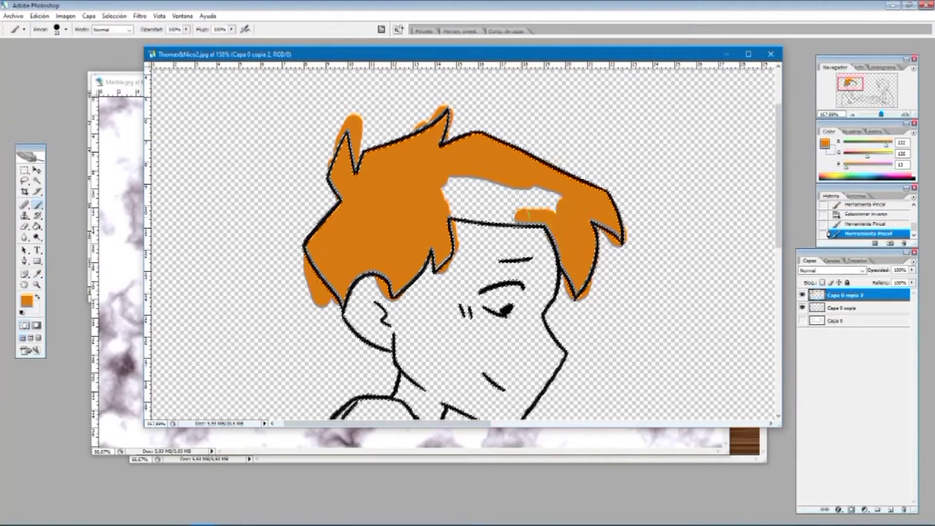
left_click_drag(562, 213, 548, 210)
left_click_drag(337, 149, 322, 229)
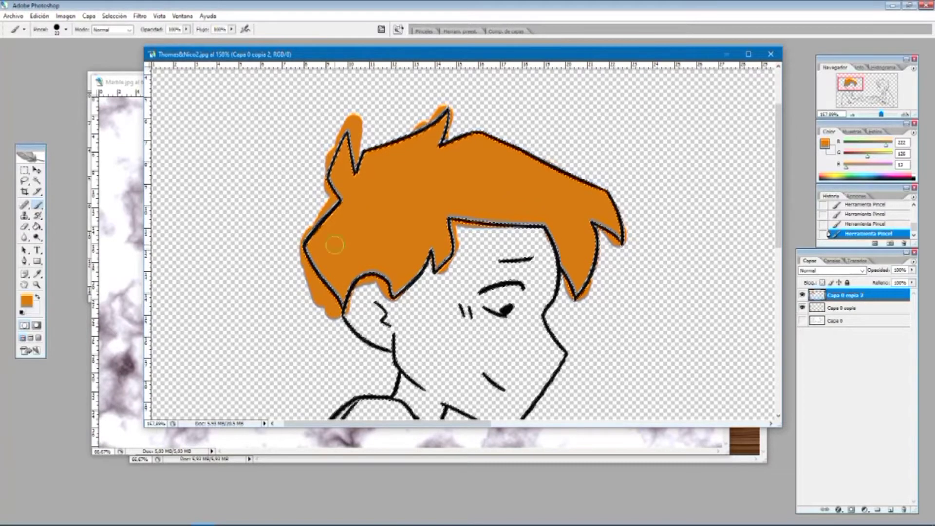
- Set the eraser size to 6 px and erase the orange spill inside the left boy's ear
left_click(37, 285)
left_click_drag(322, 321, 440, 269)
left_click(24, 227)
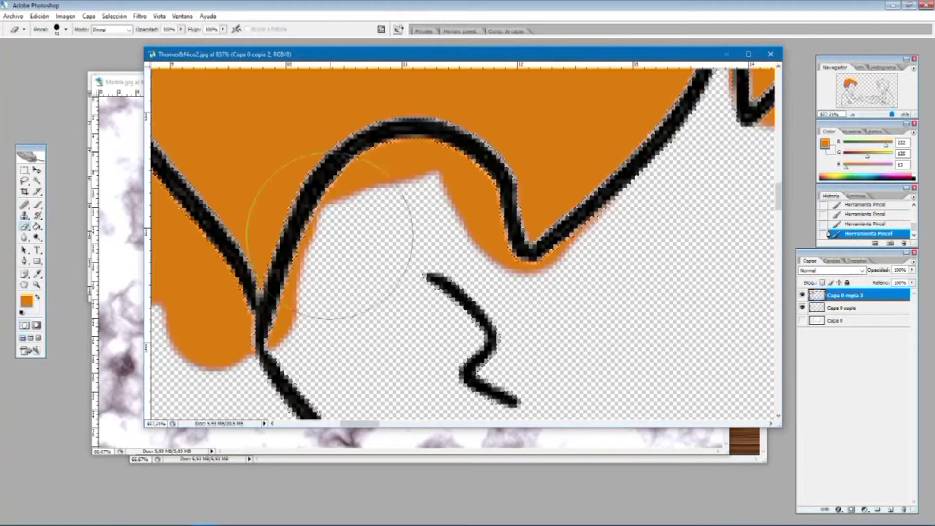
left_click(66, 29)
left_click_drag(94, 46, 80, 53)
type("6")
mouse_move(330, 202)
left_mouse_down()
mouse_move(374, 190)
mouse_move(524, 267)
left_mouse_up()
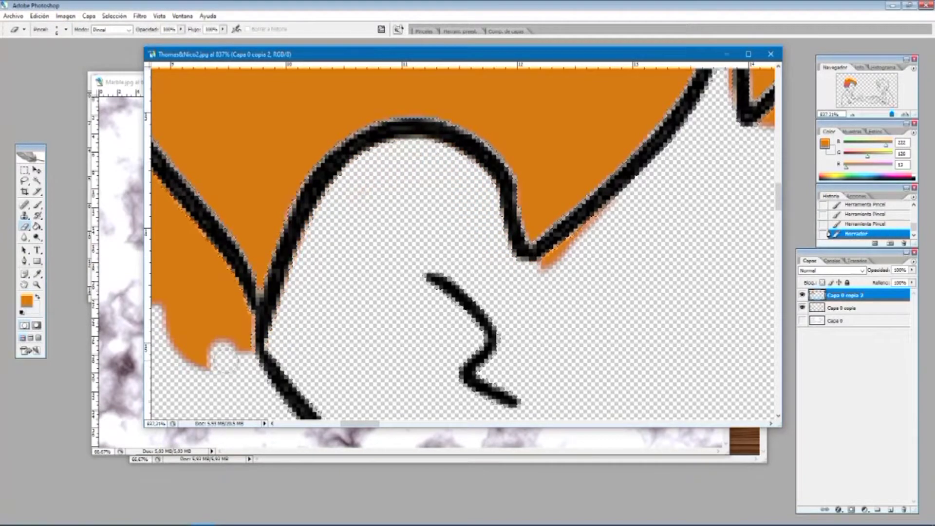
- Erase the orange spill outside the lower back edge of the left boy's hair, from the nape up to the rear corner
left_click_drag(360, 424, 347, 424)
mouse_move(369, 351)
left_mouse_down()
mouse_move(429, 272)
mouse_move(374, 319)
mouse_move(274, 132)
left_mouse_up()
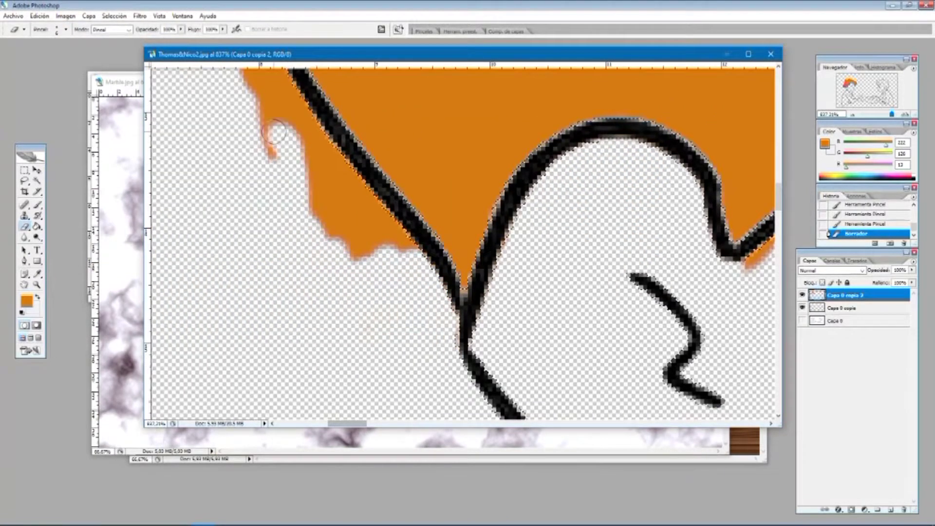
scroll(395, 304, "up", 3)
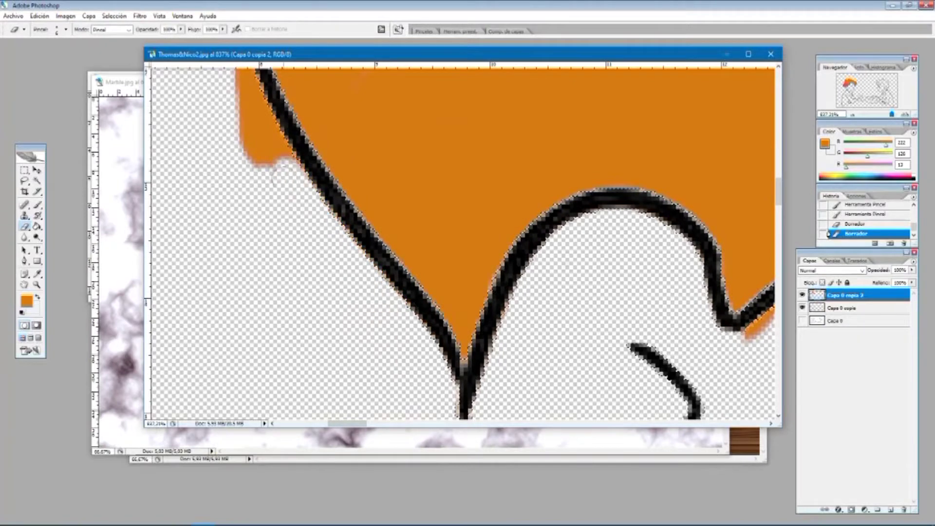
left_click_drag(282, 169, 245, 136)
scroll(263, 175, "up", 3)
left_click_drag(285, 236, 269, 207)
left_click_drag(250, 175, 244, 112)
scroll(374, 225, "up", 3)
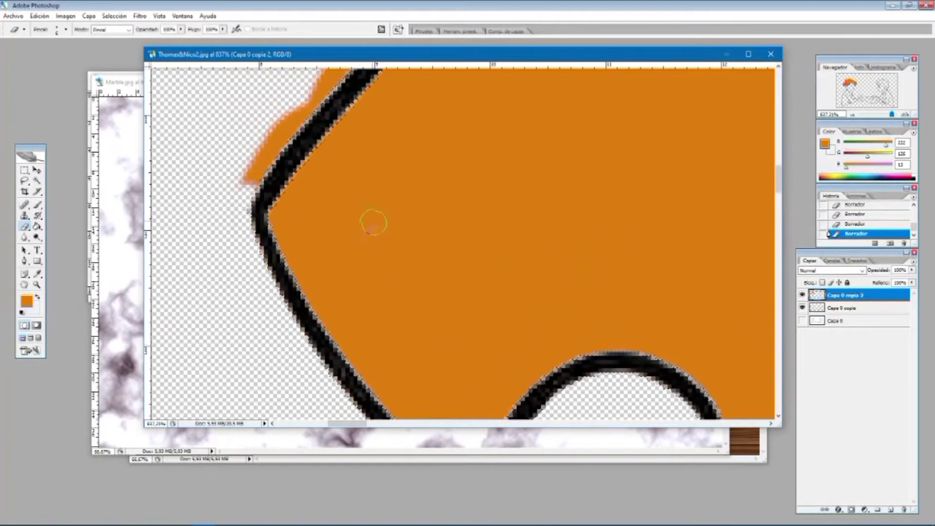
- Erase the orange spill outside the upper back edge of the hair, from the rear corner past the notch
left_click_drag(277, 138, 290, 125)
scroll(311, 161, "up", 6)
left_click_drag(358, 176, 347, 195)
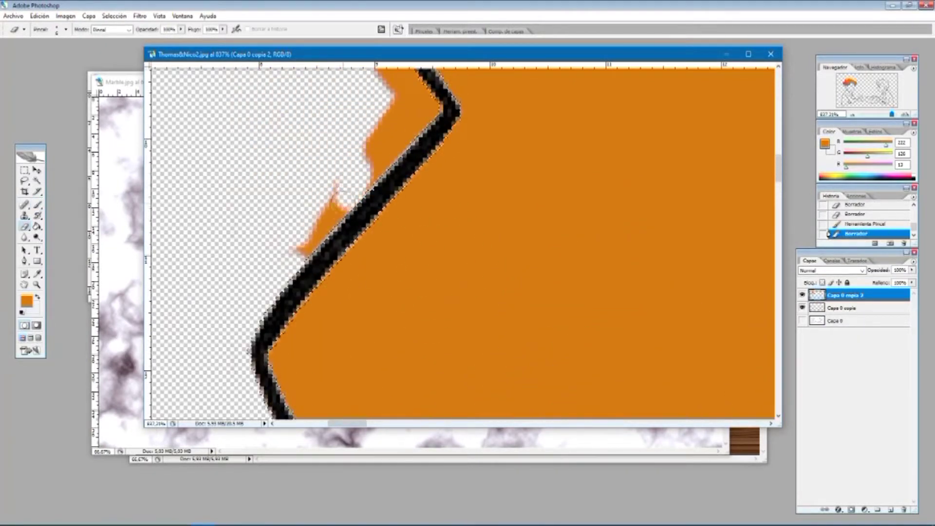
scroll(341, 116, "up", 6)
left_click_drag(399, 244, 379, 246)
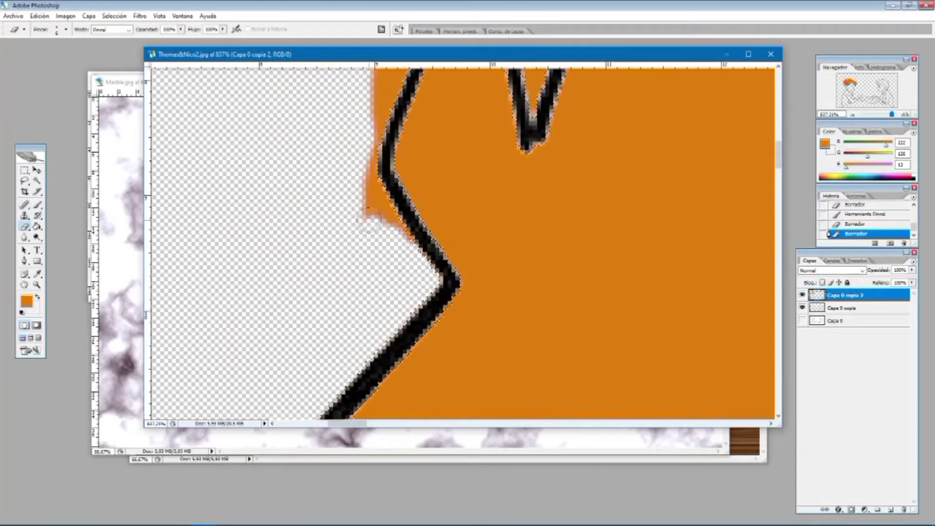
- Erase the orange spill on both sides of the rear hair spike
scroll(367, 227, "up", 4)
scroll(395, 168, "up", 4)
mouse_move(532, 100)
left_mouse_down()
mouse_move(501, 83)
mouse_move(466, 143)
mouse_move(541, 291)
left_mouse_up()
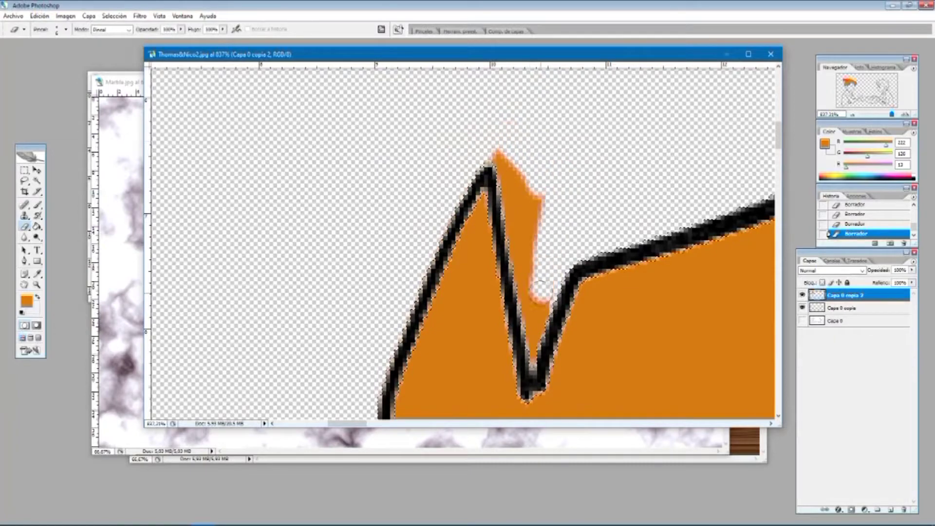
- Erase the orange spill along the crown, around the central spike and down the front slope of the hair
scroll(546, 245, "right", 10)
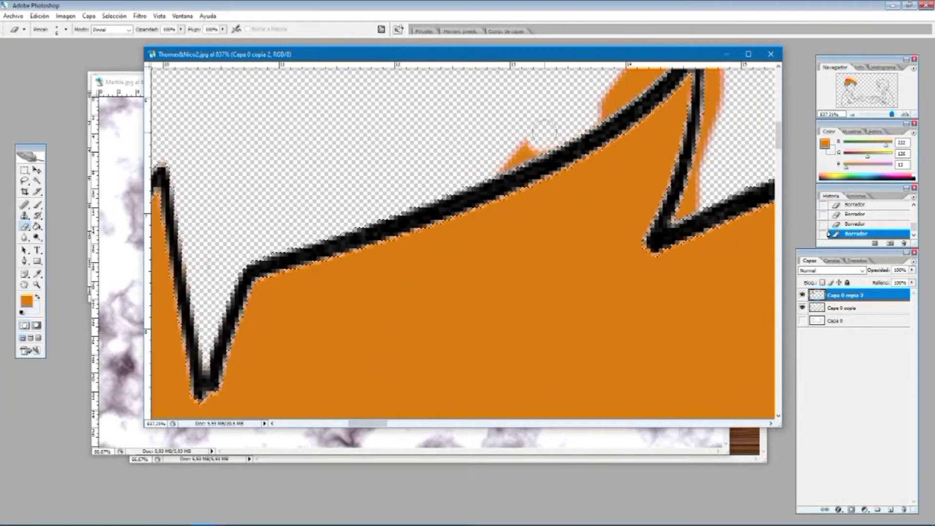
scroll(559, 109, "up", 3)
left_click_drag(607, 183, 675, 139)
left_click_drag(368, 424, 386, 424)
left_click_drag(420, 123, 420, 145)
scroll(379, 293, "right", 12)
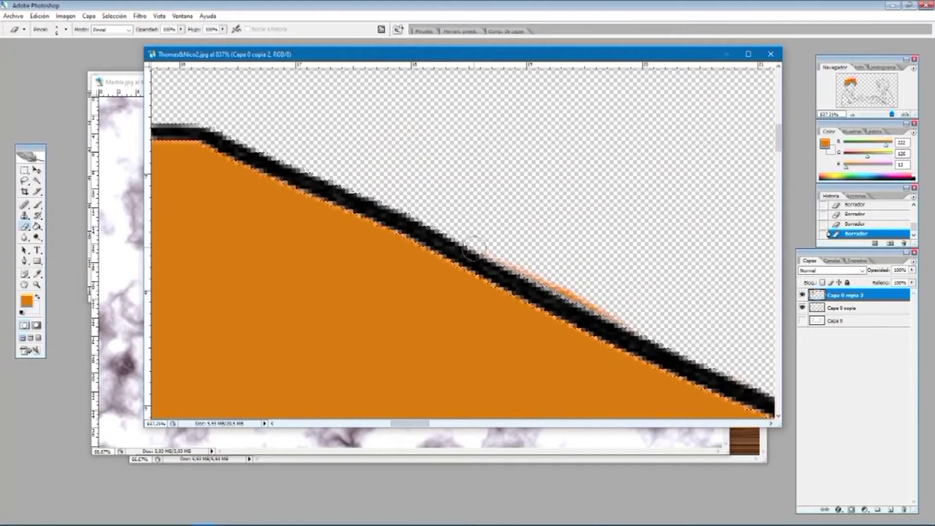
scroll(606, 301, "right", 9)
scroll(628, 247, "down", 12)
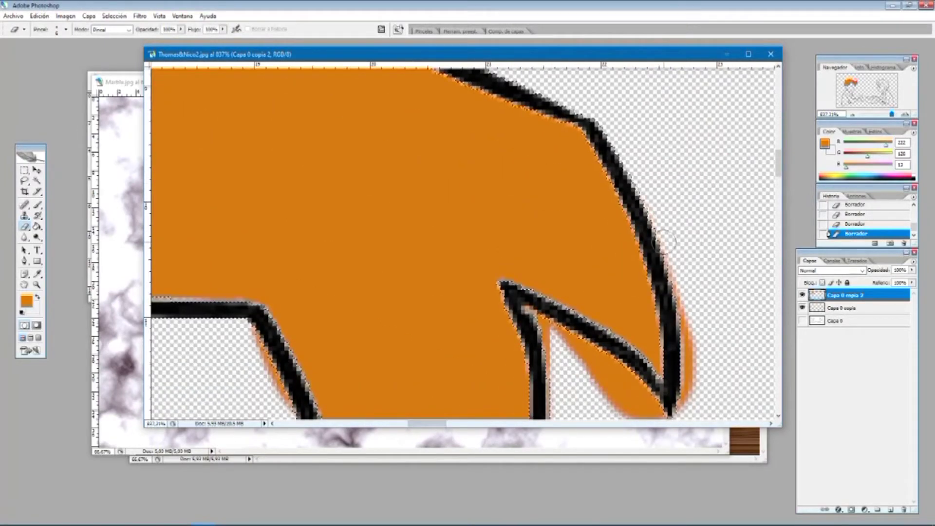
- Erase the orange spill around the outer front lock and the pointed lock below it
left_click_drag(663, 242, 690, 389)
scroll(718, 297, "down", 2)
left_click_drag(658, 312, 621, 299)
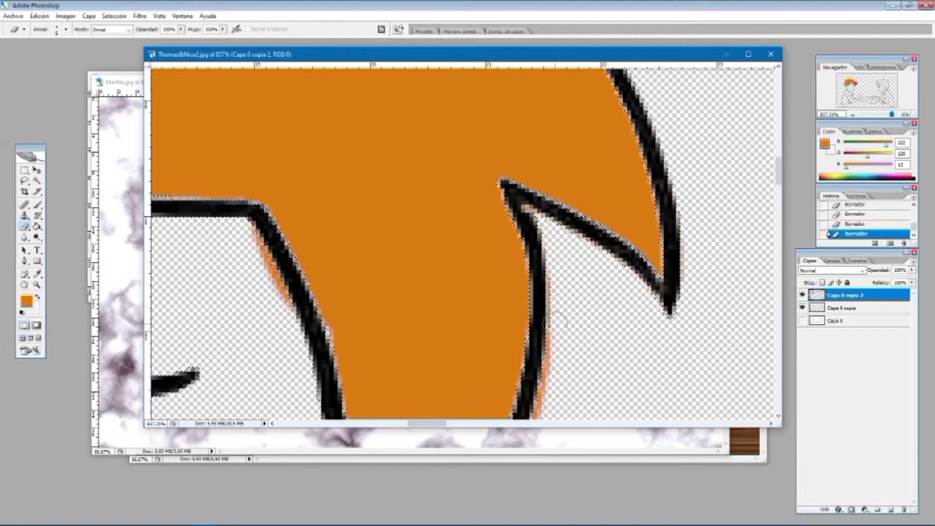
scroll(555, 321, "down", 6)
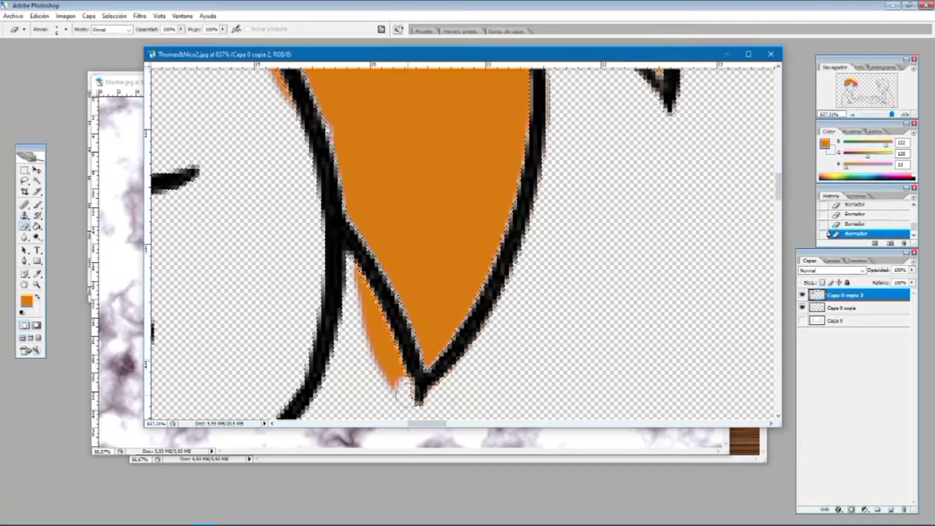
left_click_drag(405, 393, 374, 327)
- Erase the orange spill on the forehead along the underside of the fringe
scroll(540, 374, "up", 5)
scroll(479, 240, "left", 9)
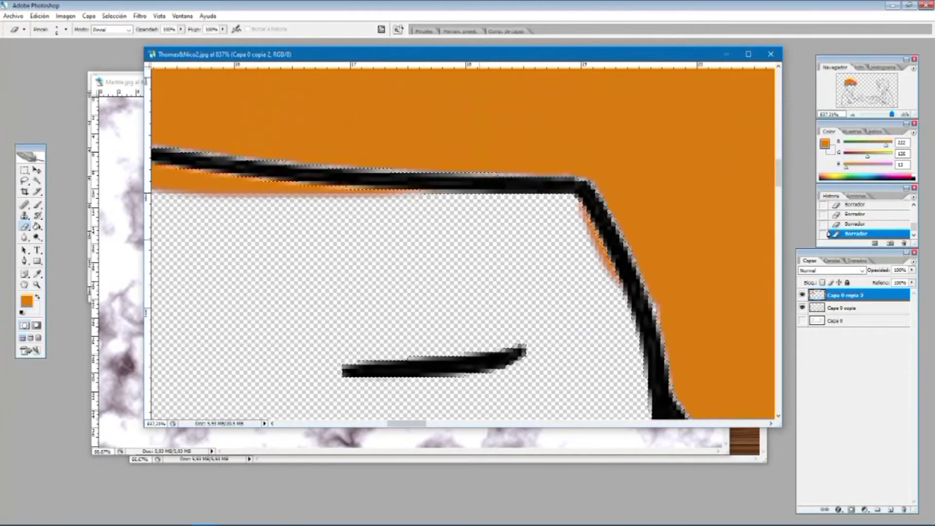
left_click_drag(367, 205, 337, 198)
scroll(334, 224, "left", 9)
scroll(614, 201, "right", 2)
left_click_drag(611, 197, 568, 194)
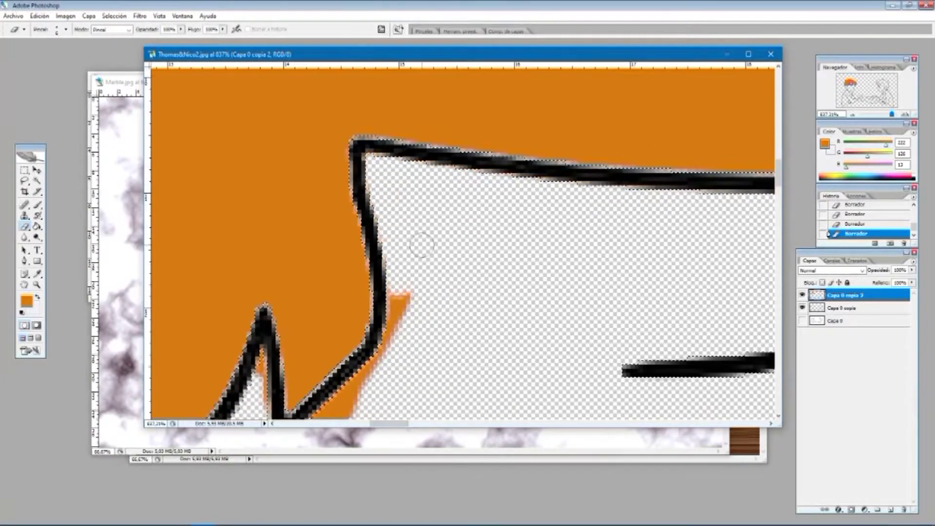
- Erase the orange spill around the small side locks and along the hair edge in front of the ear
scroll(421, 246, "down", 3)
mouse_move(304, 346)
left_mouse_down()
mouse_move(227, 326)
mouse_move(258, 273)
left_mouse_up()
scroll(258, 275, "down", 3)
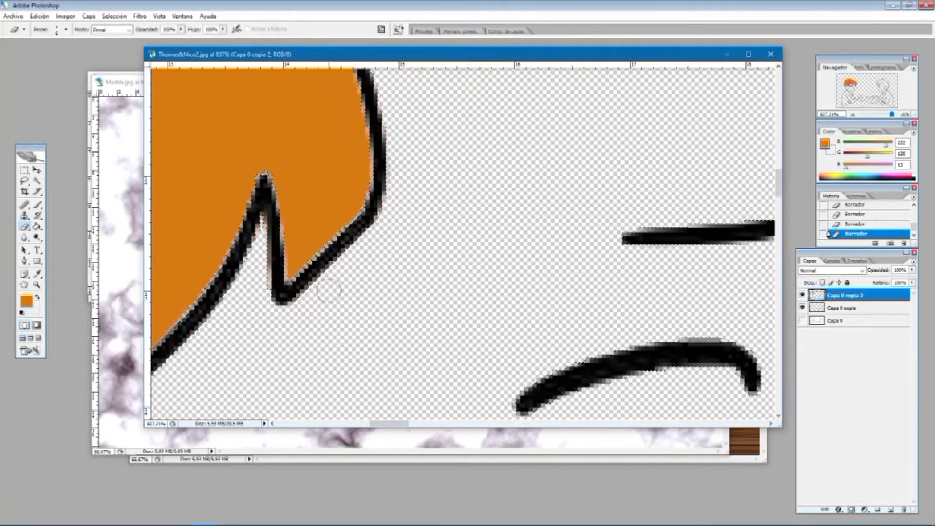
scroll(272, 272, "left", 8)
scroll(430, 262, "down", 1)
left_click_drag(430, 262, 318, 360)
left_click_drag(374, 423, 515, 424)
scroll(375, 359, "down", 8)
scroll(374, 356, "down", 5)
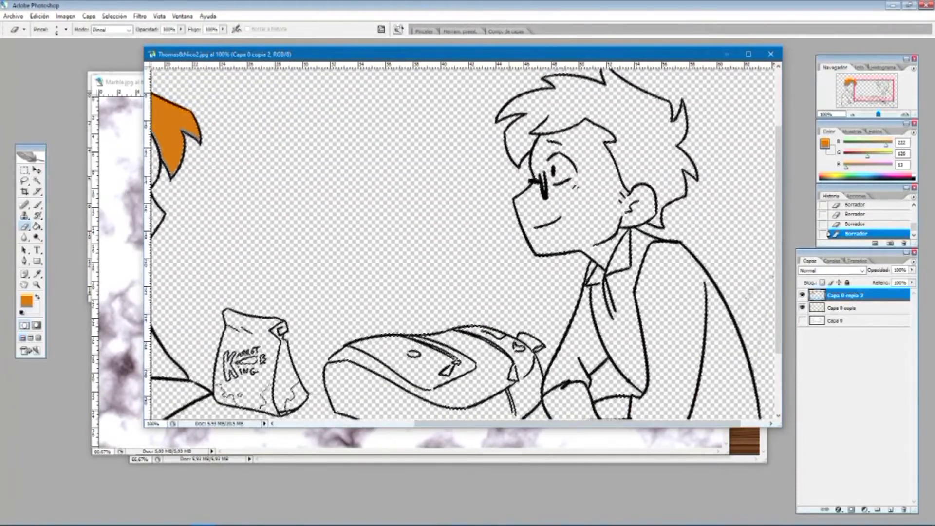
- Set the foreground colour to a dark reddish brown for the right boy's hair
scroll(773, 277, "up", 3)
left_click(825, 143)
left_click(710, 320)
left_click_drag(694, 242, 714, 259)
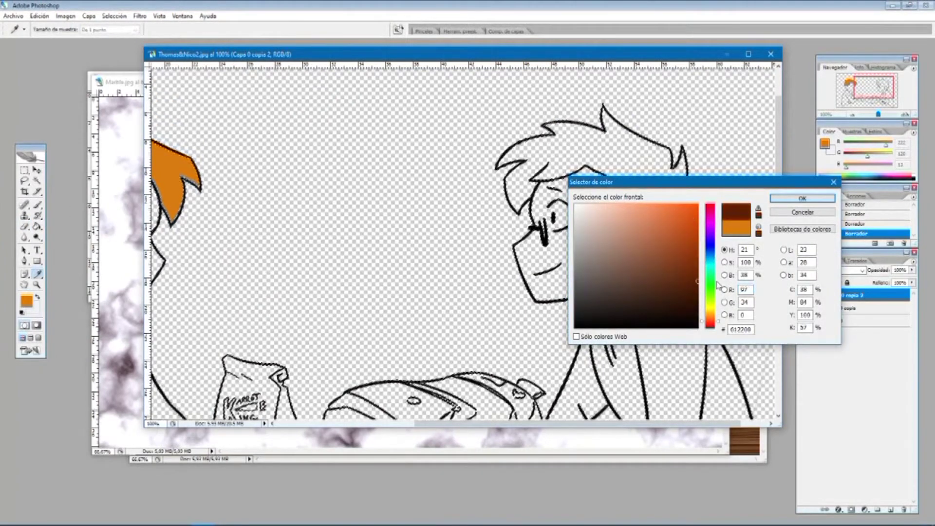
left_click(802, 198)
- Paint the front locks and the start of the fringe of the right boy's hair dark brown
key("b")
key("z")
mouse_move(496, 148)
left_mouse_down()
mouse_move(559, 198)
mouse_move(559, 218)
left_mouse_up()
key("b")
mouse_move(435, 223)
left_mouse_down()
mouse_move(412, 315)
mouse_move(430, 324)
mouse_move(484, 275)
mouse_move(501, 229)
mouse_move(470, 193)
mouse_move(407, 245)
mouse_move(405, 207)
mouse_move(520, 215)
mouse_move(531, 123)
left_mouse_up()
scroll(528, 127, "up", 4)
mouse_move(524, 178)
left_mouse_down()
mouse_move(528, 167)
mouse_move(406, 182)
mouse_move(501, 177)
left_mouse_up()
scroll(506, 178, "up", 3)
mouse_move(577, 189)
left_mouse_down()
mouse_move(653, 171)
mouse_move(628, 290)
left_mouse_up()
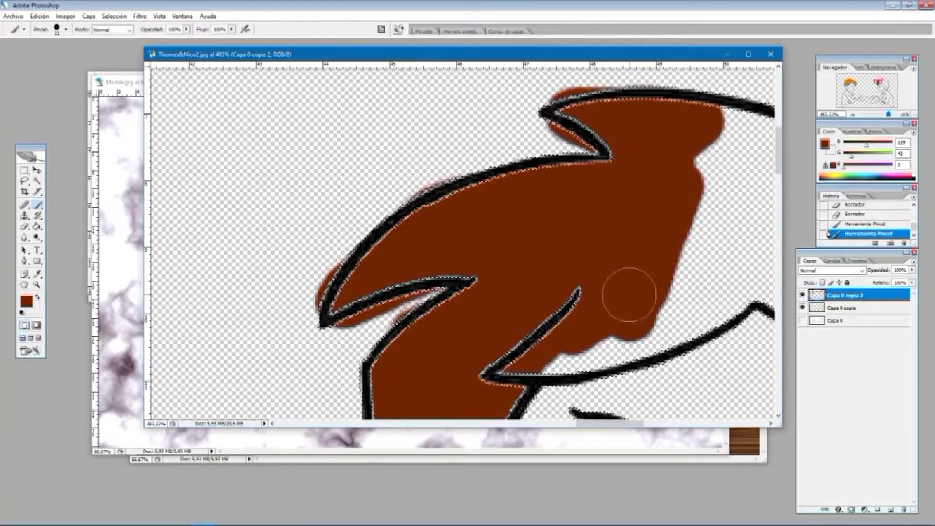
- Paint the crown and the spiky back of the right boy's hair dark brown
scroll(628, 290, "right", 5)
mouse_move(571, 137)
left_mouse_down()
mouse_move(490, 163)
mouse_move(438, 272)
mouse_move(553, 271)
mouse_move(566, 317)
left_mouse_up()
scroll(564, 319, "right", 7)
scroll(565, 319, "up", 2)
mouse_move(468, 261)
left_mouse_down()
mouse_move(359, 112)
mouse_move(388, 161)
mouse_move(513, 256)
mouse_move(638, 300)
mouse_move(662, 358)
mouse_move(654, 294)
mouse_move(720, 235)
mouse_move(746, 339)
mouse_move(659, 309)
mouse_move(619, 265)
mouse_move(387, 230)
mouse_move(576, 336)
left_mouse_up()
scroll(662, 360, "down", 3)
scroll(577, 335, "down", 3)
mouse_move(308, 154)
left_mouse_down()
mouse_move(374, 180)
mouse_move(465, 240)
left_mouse_up()
scroll(464, 257, "down", 3)
mouse_move(438, 198)
left_mouse_down()
mouse_move(409, 200)
mouse_move(493, 225)
mouse_move(695, 155)
mouse_move(641, 278)
mouse_move(455, 313)
mouse_move(458, 280)
mouse_move(605, 302)
mouse_move(636, 209)
mouse_move(605, 386)
mouse_move(740, 253)
left_mouse_up()
- Paint the nape area brown and fill the remaining gaps in the right boy's crown and front hair
scroll(457, 280, "down", 2)
scroll(637, 209, "down", 2)
left_click_drag(637, 423, 662, 421)
scroll(576, 261, "up", 3)
mouse_move(541, 258)
left_mouse_down()
mouse_move(505, 220)
mouse_move(480, 93)
left_mouse_up()
scroll(297, 293, "up", 4)
left_click_drag(664, 423, 588, 406)
scroll(545, 200, "up", 6)
left_click_drag(339, 323, 386, 276)
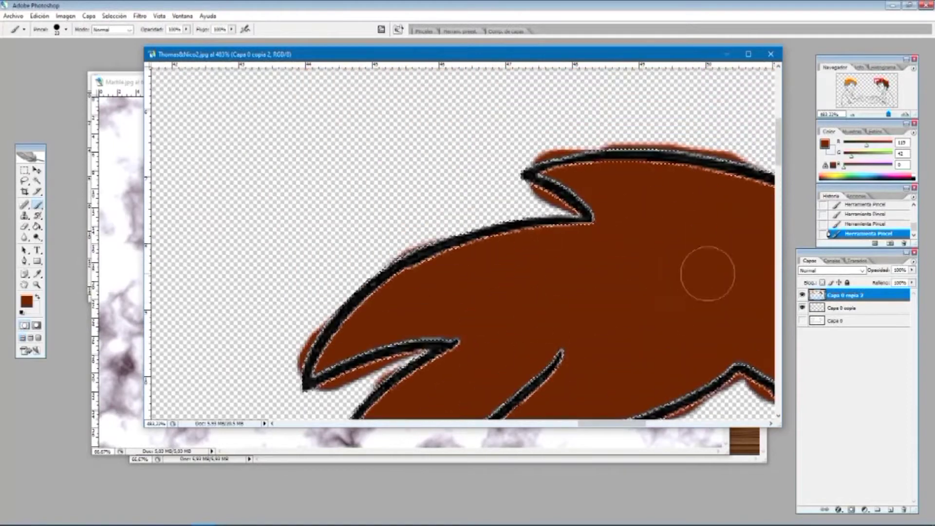
- Erase the brown spill around the pointed lower front lock and in the gap above it
scroll(487, 288, "down", 6)
scroll(395, 239, "up", 4)
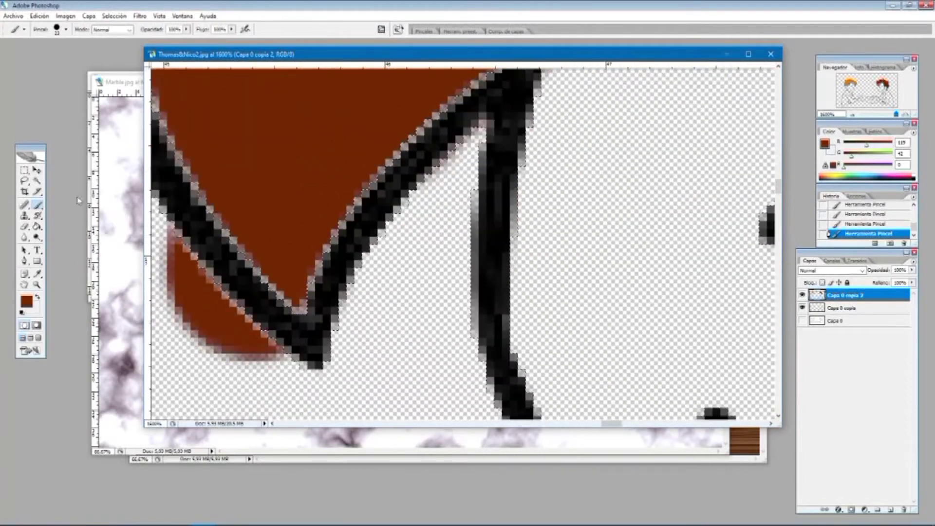
left_click_drag(614, 426, 608, 426)
mouse_move(489, 353)
left_mouse_down()
mouse_move(426, 304)
mouse_move(392, 258)
mouse_move(495, 166)
left_mouse_up()
scroll(362, 280, "up", 7)
scroll(495, 166, "up", 1)
left_click_drag(541, 134, 188, 280)
- Erase the brown spill along the outer edge of the upper front lock up to the notch above it
left_click_drag(608, 424, 601, 425)
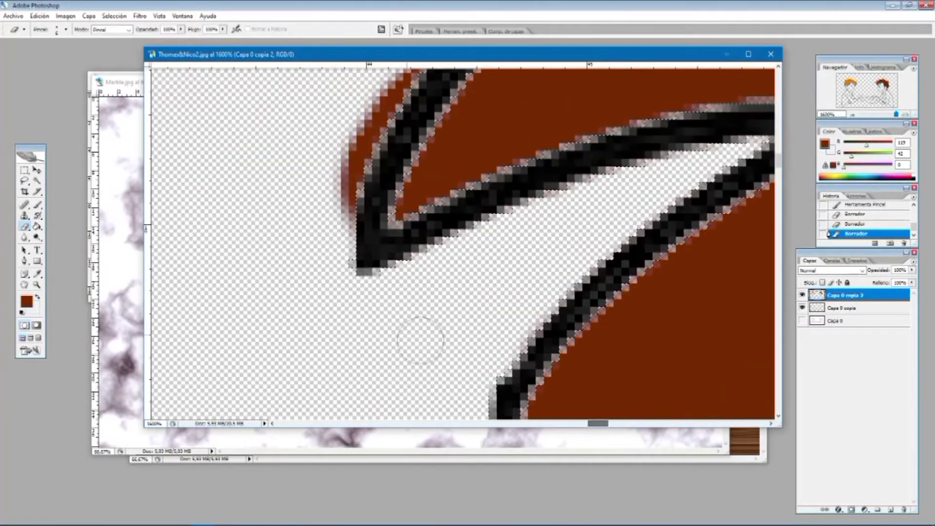
scroll(346, 293, "up", 3)
left_click_drag(338, 302, 354, 221)
left_click_drag(412, 149, 440, 132)
scroll(584, 125, "up", 4)
left_click_drag(599, 424, 622, 427)
scroll(415, 180, "up", 3)
scroll(567, 199, "up", 2)
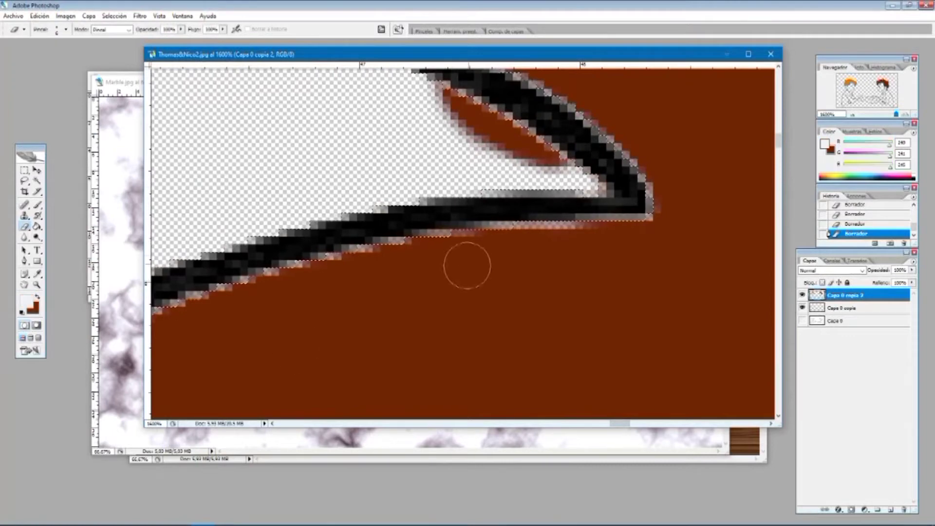
- Reduce the brush size and touch up the brown just inside the outline beneath the notch of the front hair
left_click(66, 30)
left_click_drag(25, 54, 20, 54)
left_click(38, 296)
mouse_move(509, 258)
left_mouse_down()
mouse_move(574, 249)
mouse_move(453, 260)
left_mouse_up()
scroll(312, 210, "up", 1)
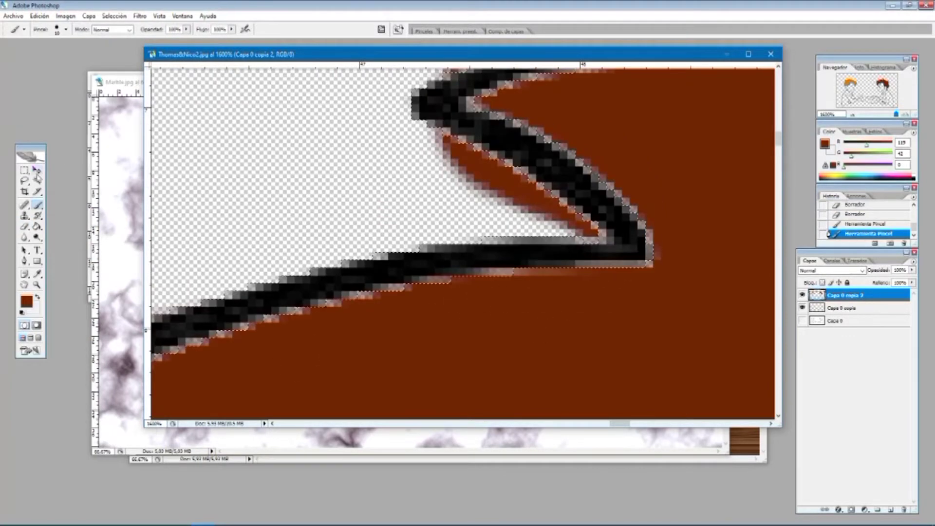
- Erase the brown spill in the front notch, along the top of the hair and beside the crown spike's front edge
left_click(437, 144)
scroll(463, 143, "up", 2)
left_click_drag(627, 425, 641, 426)
mouse_move(272, 117)
left_mouse_down()
mouse_move(495, 118)
mouse_move(761, 168)
left_mouse_up()
left_click_drag(626, 425, 642, 426)
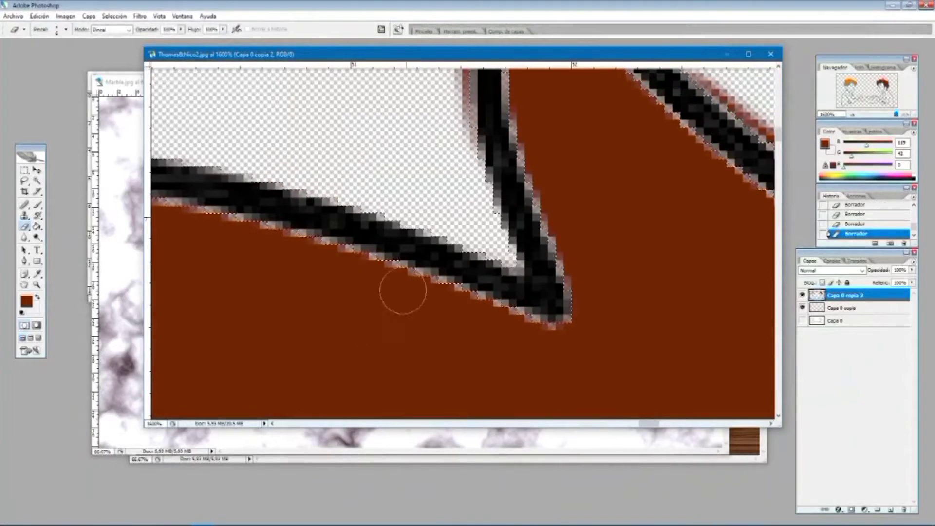
scroll(403, 287, "up", 4)
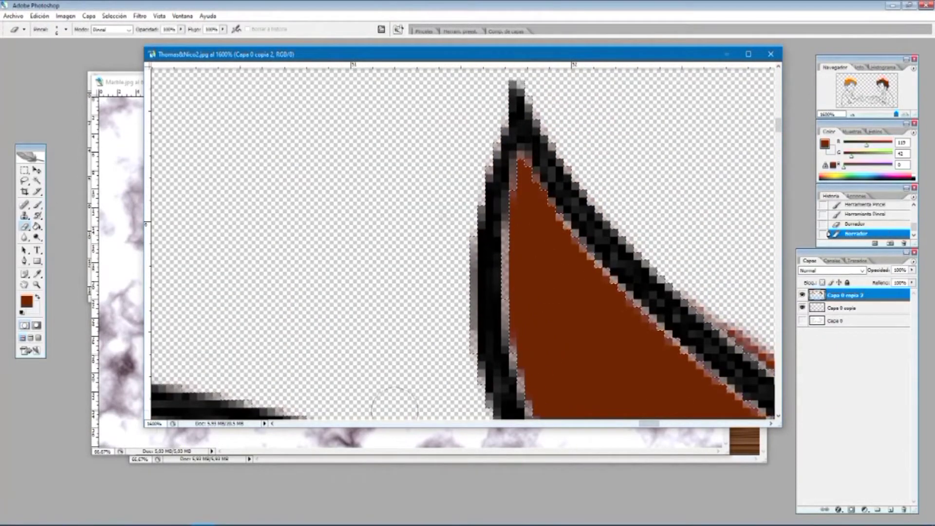
- Erase the brown spill down the back slope of the crown and in the notch before the rear spike
scroll(538, 151, "right", 3)
scroll(428, 174, "down", 3)
scroll(626, 328, "right", 6)
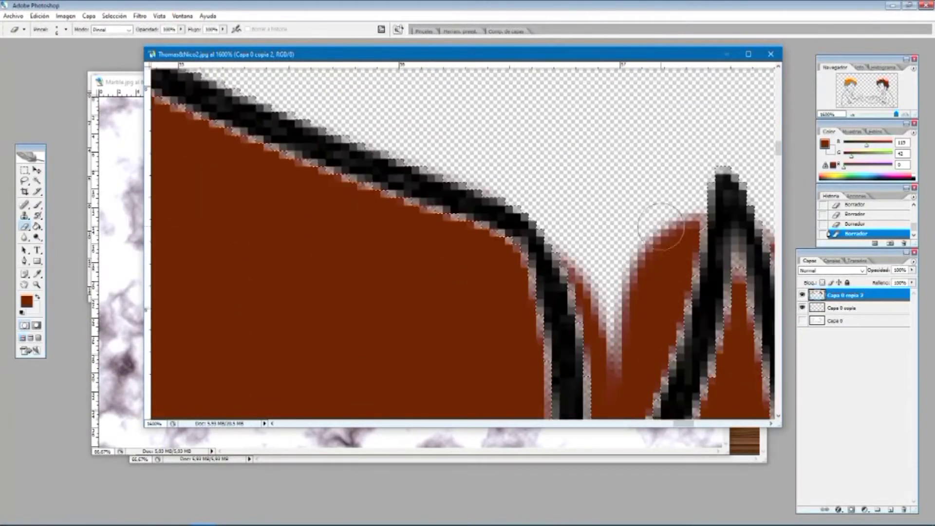
scroll(661, 227, "down", 1)
mouse_move(674, 175)
left_mouse_down()
mouse_move(633, 244)
mouse_move(624, 307)
left_mouse_up()
scroll(623, 307, "down", 2)
mouse_move(621, 229)
left_mouse_down()
mouse_move(598, 272)
mouse_move(597, 249)
left_mouse_up()
scroll(633, 317, "up", 2)
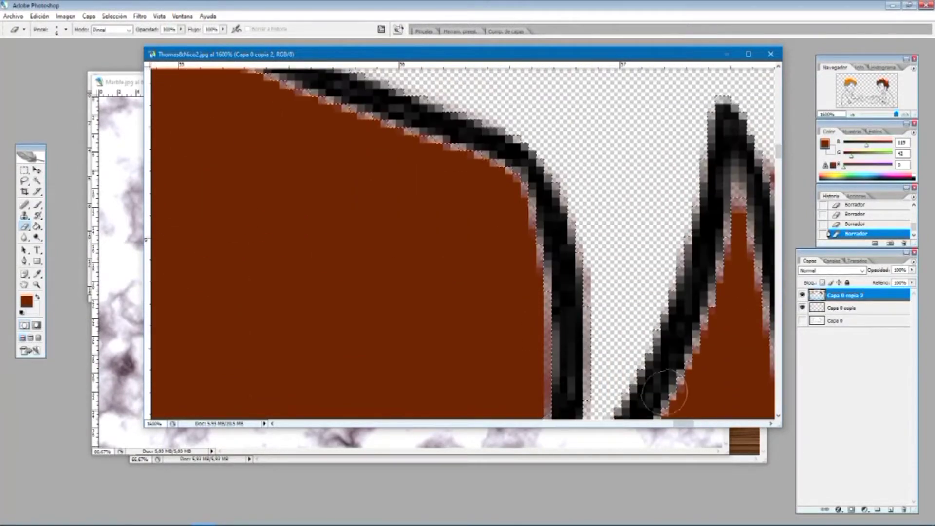
- Erase the brown spill down the outer edge of the rear spike
scroll(665, 392, "right", 2)
left_click_drag(567, 144, 621, 398)
scroll(623, 380, "down", 1)
left_click_drag(633, 307, 644, 404)
scroll(643, 341, "down", 1)
left_click_drag(642, 273, 650, 389)
scroll(657, 316, "down", 1)
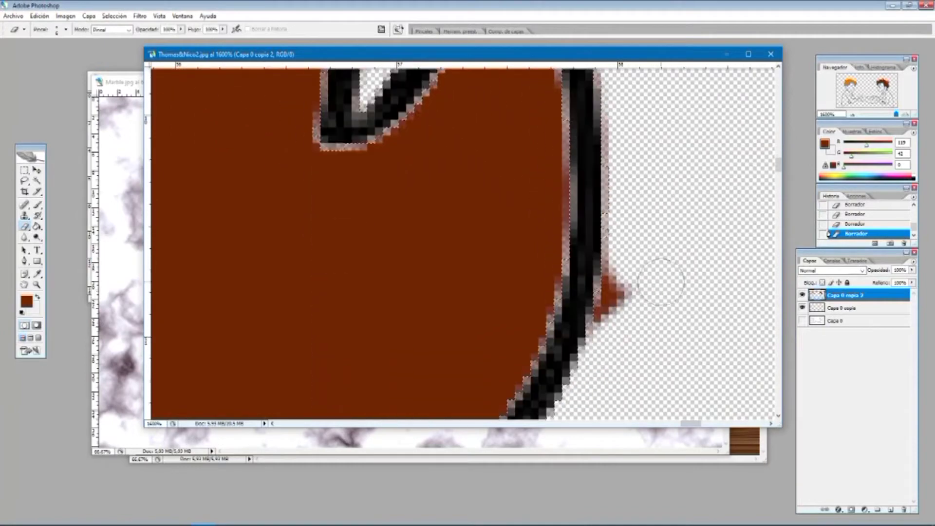
- Erase the brown spill around the outer locks at the back of the head
scroll(655, 202, "down", 5)
left_click_drag(687, 424, 695, 426)
scroll(528, 141, "down", 1)
left_click_drag(516, 166, 550, 360)
scroll(558, 298, "down", 2)
mouse_move(467, 313)
left_mouse_down()
mouse_move(359, 221)
mouse_move(351, 285)
mouse_move(389, 346)
left_mouse_up()
scroll(388, 312, "down", 3)
scroll(388, 276, "down", 1)
mouse_move(357, 307)
left_mouse_down()
mouse_move(402, 236)
mouse_move(300, 397)
left_mouse_up()
scroll(312, 389, "down", 2)
- Erase the brown spill under the lowest back lock and down the outer edge of the nape lock
left_click_drag(703, 424, 690, 428)
scroll(638, 228, "down", 1)
left_click_drag(633, 216, 396, 341)
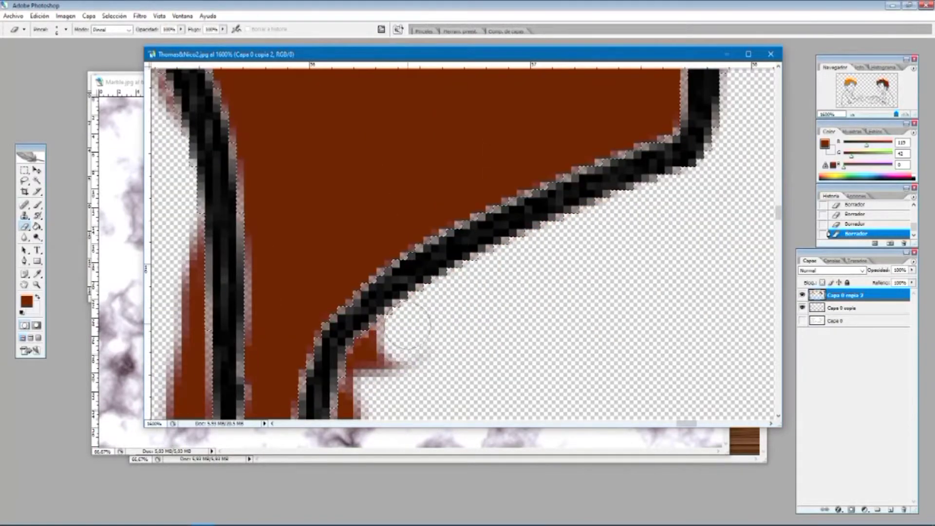
scroll(395, 336, "down", 1)
left_click_drag(411, 287, 380, 263)
left_click_drag(357, 346, 358, 392)
scroll(358, 292, "down", 2)
mouse_move(358, 198)
left_mouse_down()
mouse_move(228, 390)
mouse_move(275, 399)
left_mouse_up()
- Erase the brown spill along the inner edge of the nape lock and around the ear
left_click_drag(687, 424, 675, 425)
mouse_move(540, 364)
left_mouse_down()
mouse_move(449, 192)
mouse_move(511, 161)
left_mouse_up()
scroll(475, 195, "up", 1)
left_click_drag(539, 237, 546, 141)
scroll(547, 156, "up", 1)
scroll(522, 219, "up", 6)
mouse_move(403, 178)
left_mouse_down()
mouse_move(254, 192)
mouse_move(216, 268)
left_mouse_up()
- Erase the brown spill on the face along the hair edge from the ear up to the temple
left_click_drag(675, 425, 659, 424)
left_click_drag(587, 276, 520, 205)
scroll(521, 214, "up", 2)
left_click_drag(534, 290, 464, 163)
scroll(462, 168, "up", 2)
left_click_drag(444, 267, 392, 122)
scroll(390, 146, "up", 2)
left_click_drag(390, 239, 341, 149)
scroll(327, 168, "up", 2)
left_click_drag(310, 186, 262, 112)
scroll(262, 113, "up", 2)
- Erase the brown spill around the small pointed lock at the temple and along the forehead edge above it
left_click_drag(660, 424, 651, 424)
scroll(551, 273, "up", 3)
scroll(596, 175, "up", 1)
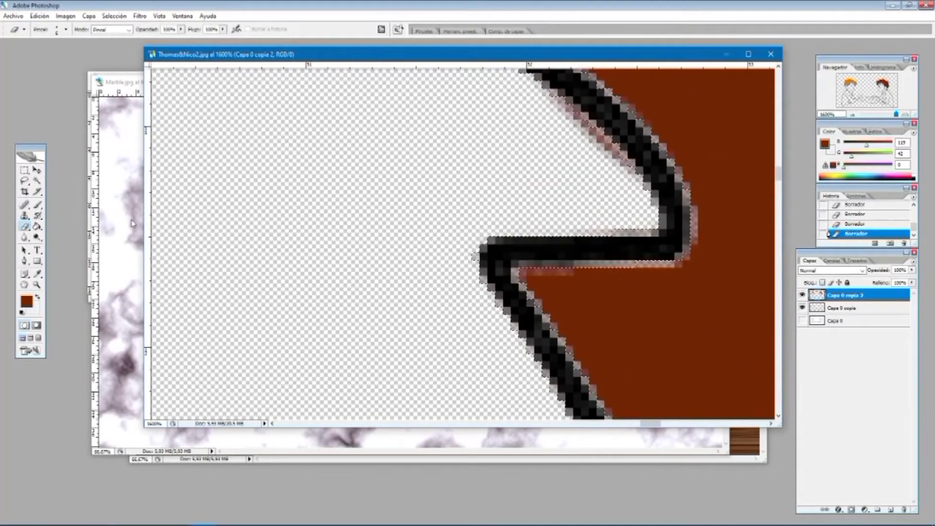
left_click(25, 226)
scroll(622, 234, "up", 1)
left_click_drag(621, 233, 542, 141)
scroll(550, 196, "up", 5)
left_click_drag(460, 205, 280, 119)
- Erase the brown spill on the forehead around the peak of the fringe
left_click_drag(653, 425, 644, 426)
scroll(560, 219, "up", 4)
mouse_move(560, 212)
left_mouse_down()
mouse_move(541, 202)
mouse_move(194, 303)
left_mouse_up()
left_click_drag(643, 425, 633, 426)
scroll(487, 287, "down", 3)
left_click_drag(480, 283, 244, 323)
- Erase the remaining brown spill along the underside of the fringe down to the lower front lock
left_click_drag(630, 423, 620, 423)
scroll(576, 282, "down", 1)
left_click_drag(550, 280, 417, 283)
scroll(417, 294, "down", 2)
scroll(417, 294, "down", 3)
left_click_drag(621, 423, 614, 423)
scroll(591, 280, "down", 1)
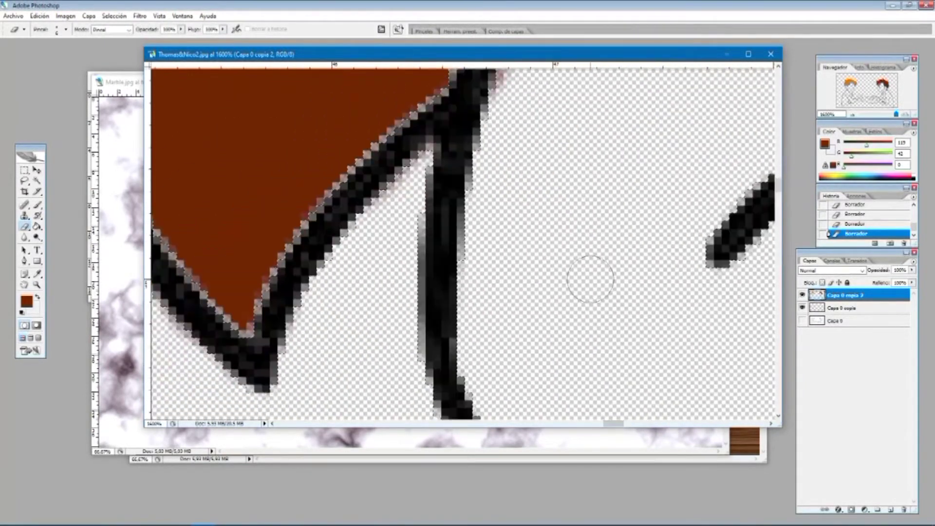
scroll(590, 279, "down", 10)
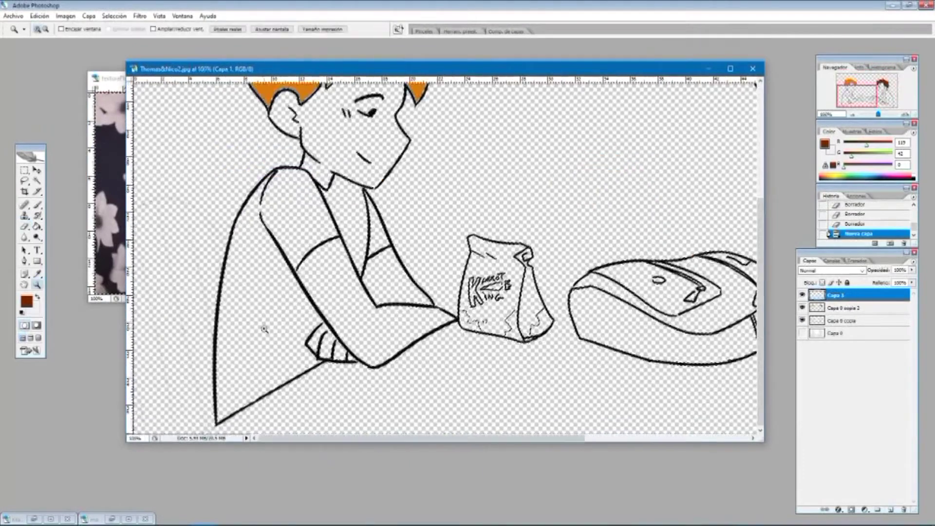
- Paste the copied floral texture over the left boy's torso and lower its opacity to about half
key("ctrl+v")
key("ctrl+t")
left_click_drag(596, 131, 301, 244)
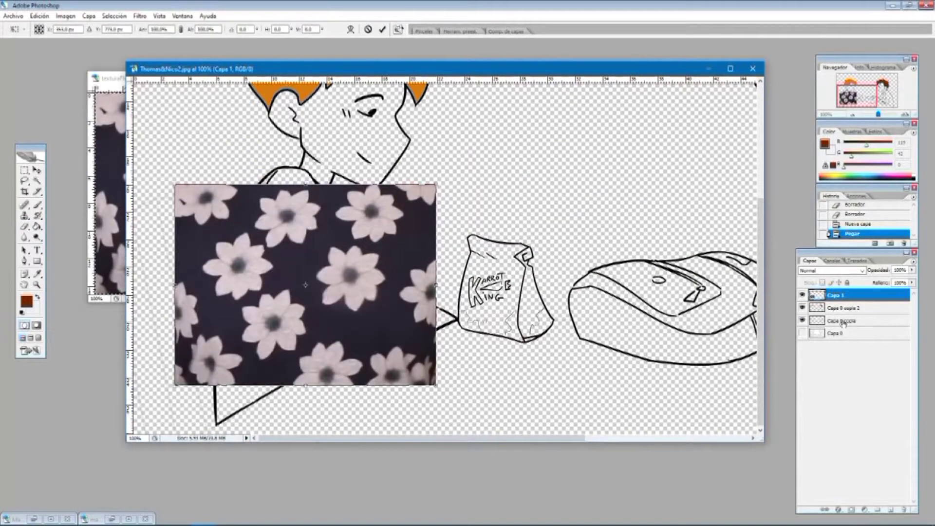
key("Return")
left_click_drag(911, 277, 890, 277)
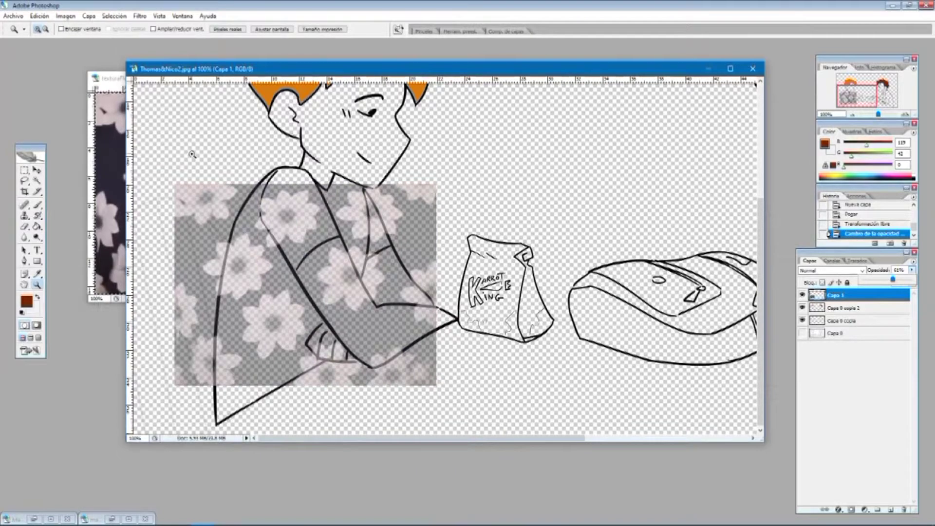
- Reposition the floral texture and enlarge it to about 125% so that it covers the left boy's torso
left_click(36, 170)
left_click_drag(312, 215, 287, 228)
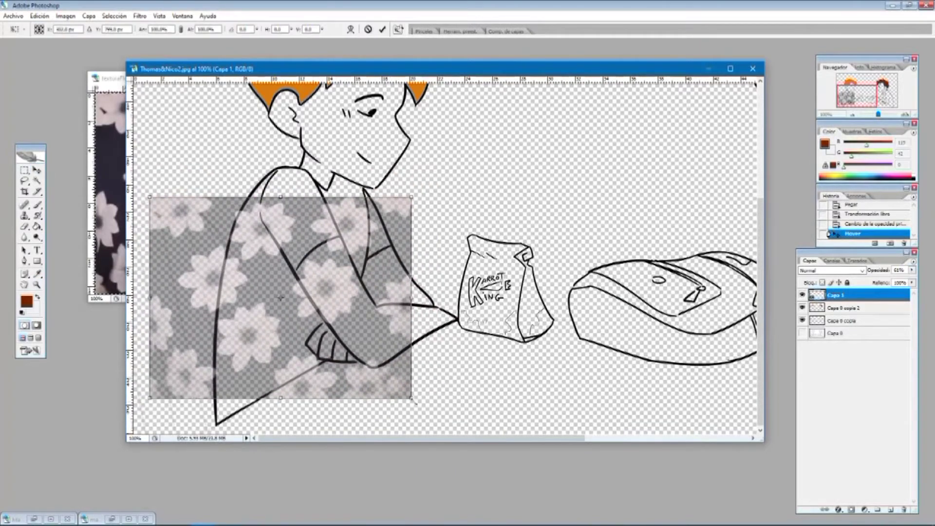
left_click_drag(411, 399, 442, 423)
left_click_drag(443, 197, 481, 165)
left_click_drag(150, 166, 155, 167)
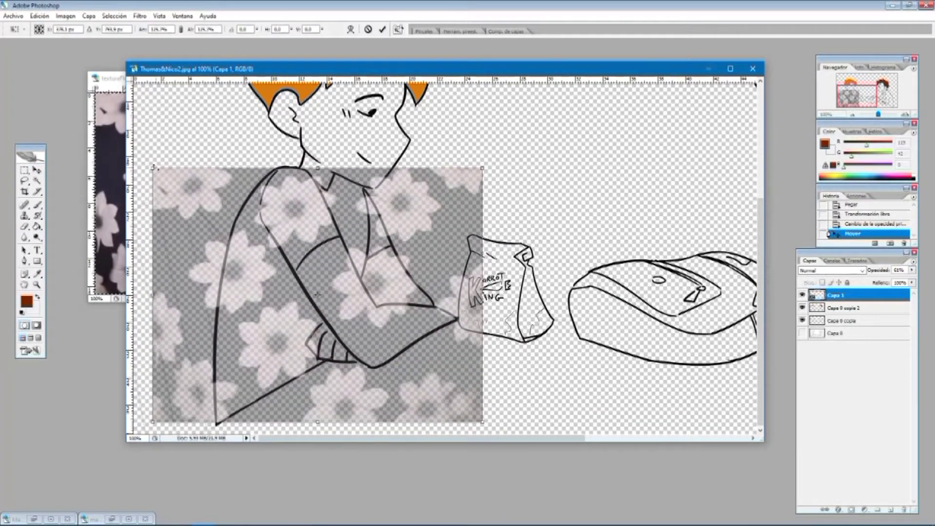
key("Return")
- Scale the floral texture down and place it over the left boy's shoulder and upper torso
key("ctrl+t")
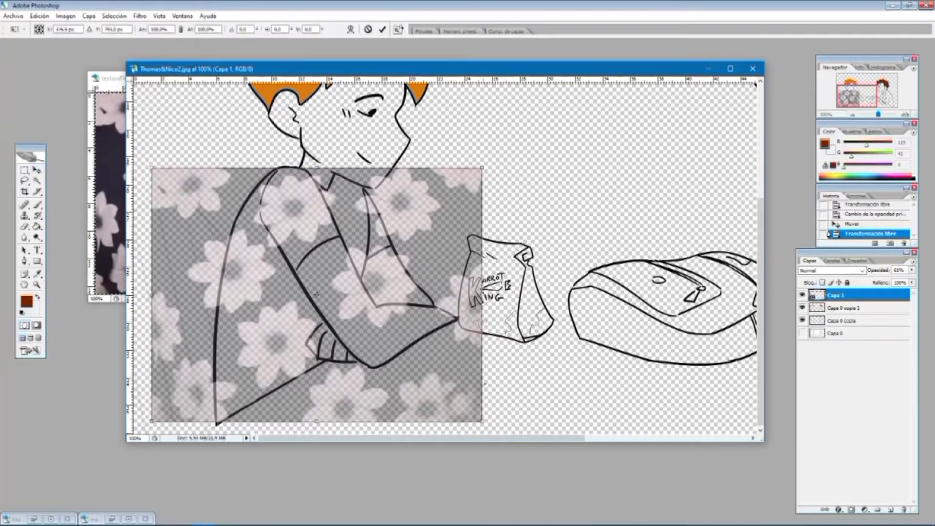
left_click_drag(482, 421, 385, 348)
mouse_move(295, 222)
left_mouse_down()
mouse_move(310, 252)
mouse_move(305, 296)
mouse_move(311, 211)
left_mouse_up()
key("Return")
- Paste a second floral texture, scale it to about 90%, lower its opacity and overlap it below the first
key("ctrl+v")
key("ctrl+t")
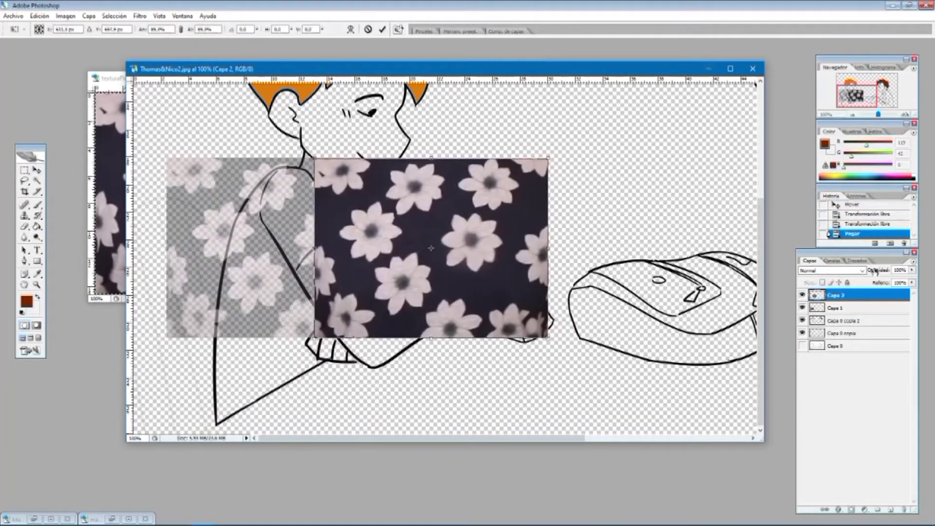
left_click_drag(912, 270, 887, 279)
left_click_drag(470, 187, 342, 237)
key("Return")
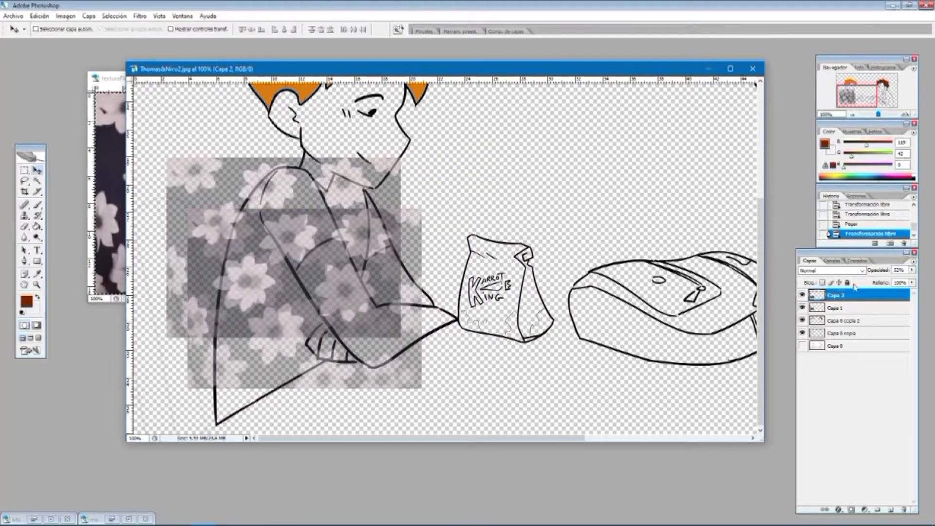
- Paste a third floral texture, lower its opacity and place it over the lower part of the shirt
key("ctrl+v")
left_click_drag(912, 269, 882, 281)
left_click_drag(477, 183, 314, 246)
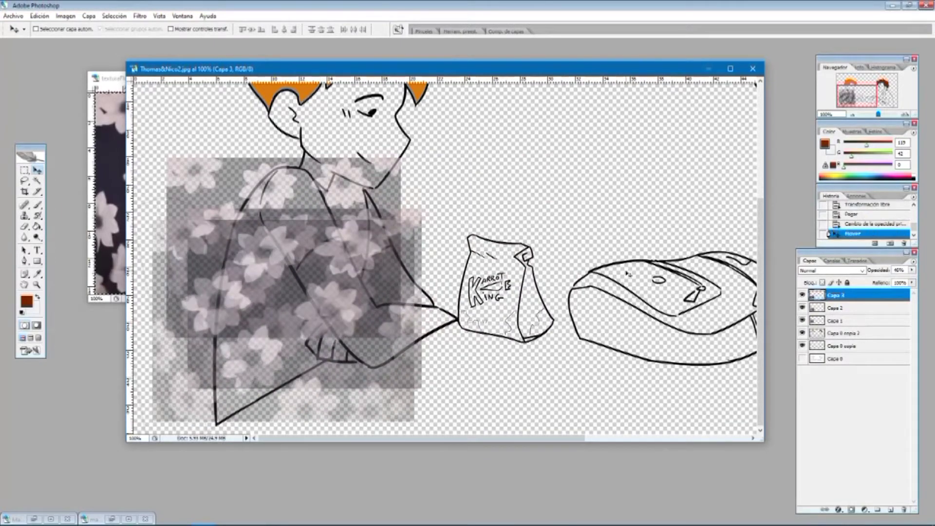
- Restore the opacity of all three floral texture layers to 100%
left_click_drag(912, 269, 933, 287)
left_click(847, 307)
left_click(848, 320)
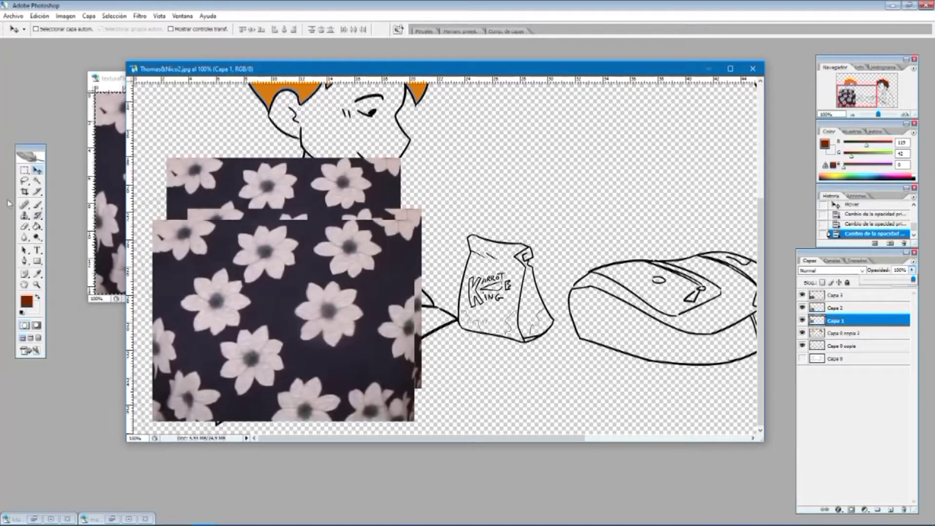
- Hide the other two texture copies, add a reveal-all layer mask to Capa 1 and mask its edges roughly with a larger brush
left_click(25, 227)
left_click_drag(803, 296, 802, 320)
left_click(803, 320)
left_click(88, 16)
left_click(229, 119)
left_click(65, 30)
left_click_drag(18, 55, 38, 55)
mouse_move(215, 132)
left_mouse_down()
mouse_move(223, 139)
mouse_move(179, 359)
mouse_move(183, 249)
left_mouse_up()
mouse_move(242, 330)
left_mouse_down()
mouse_move(384, 272)
mouse_move(404, 179)
left_mouse_up()
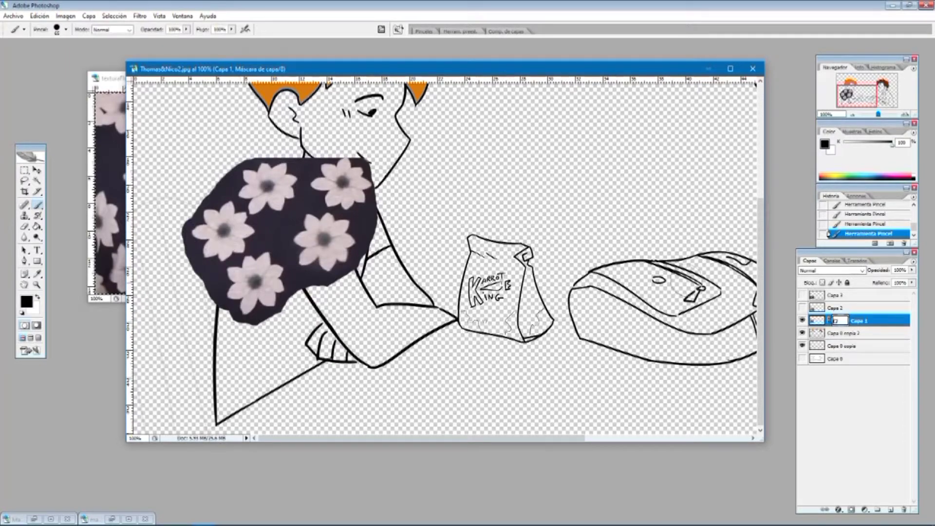
- Bring the masked Capa 1 to the top of the layer stack, duplicate it and place the copy over the lower shirt
left_click_drag(865, 321, 865, 293)
left_click(817, 295)
right_click(872, 296)
left_click(850, 327)
left_click(553, 159)
left_click(37, 170)
left_click_drag(268, 210, 292, 315)
- Brush on the copy's layer mask to trim the floral texture beside the forearm
left_click(37, 205)
left_click_drag(305, 252, 338, 285)
key("ctrl+z")
left_click(840, 295)
left_click_drag(338, 249, 381, 297)
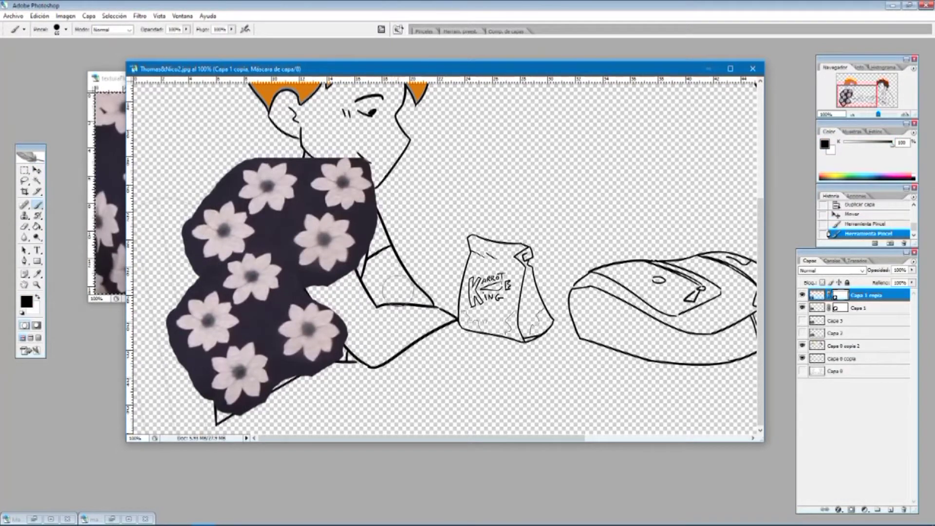
- Copy a small plain dark patch of the texture, paste it and enlarge it over the gap at the shirt's lower hem
key("m")
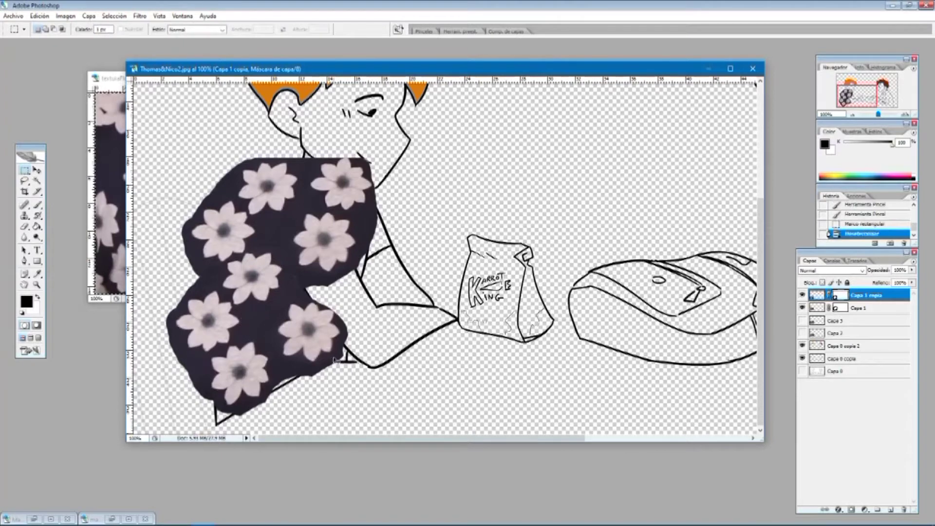
left_click(816, 295)
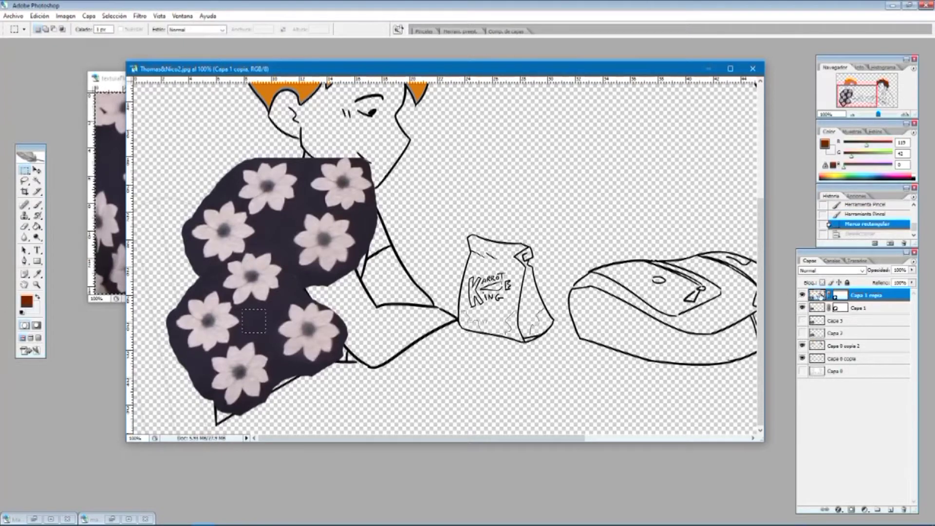
key("ctrl+d")
key("ctrl+v")
key("v")
left_click_drag(449, 264, 305, 382)
key("ctrl+t")
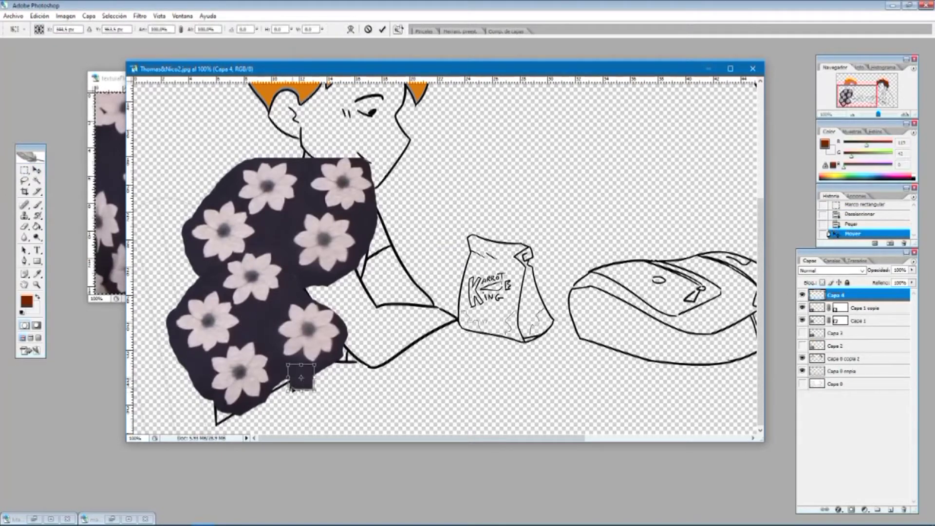
left_click_drag(262, 411, 248, 399)
left_click_drag(304, 391, 310, 393)
key("Return")
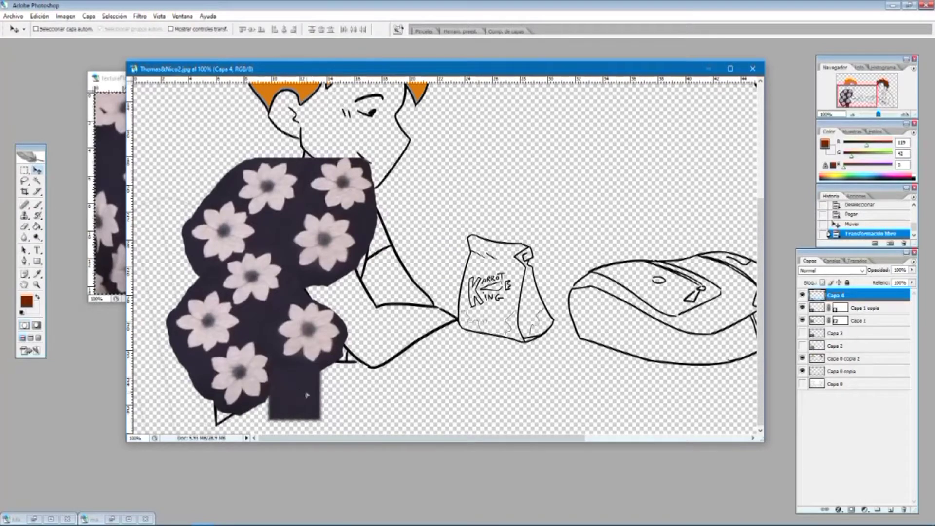
- Paste two more dark patches beside the hand and at the shirt's bottom corner, and merge all the visible texture layers into one
key("ctrl+v")
key("ctrl+v")
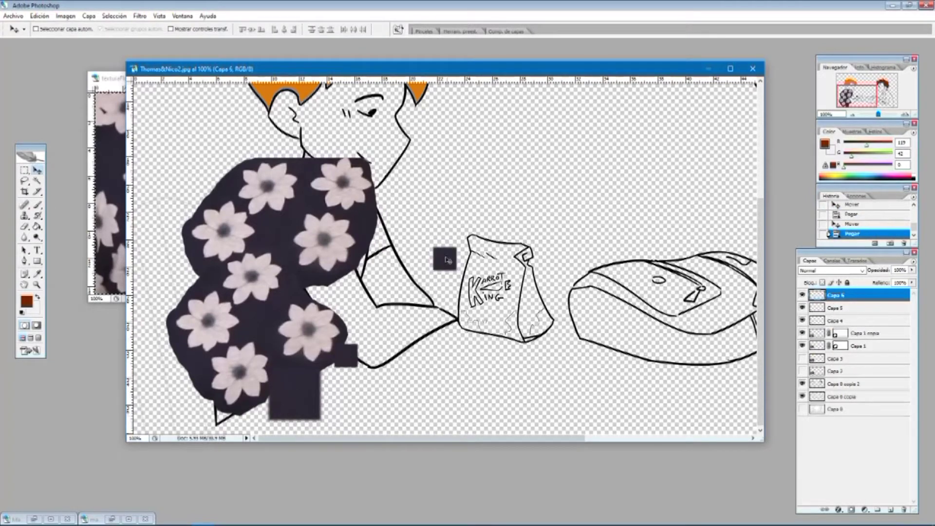
left_click(869, 347, "shift")
key("ctrl+e")
- Add a reveal-all layer mask to the merged texture layer and lower its opacity so the line art shows through
left_click(91, 17)
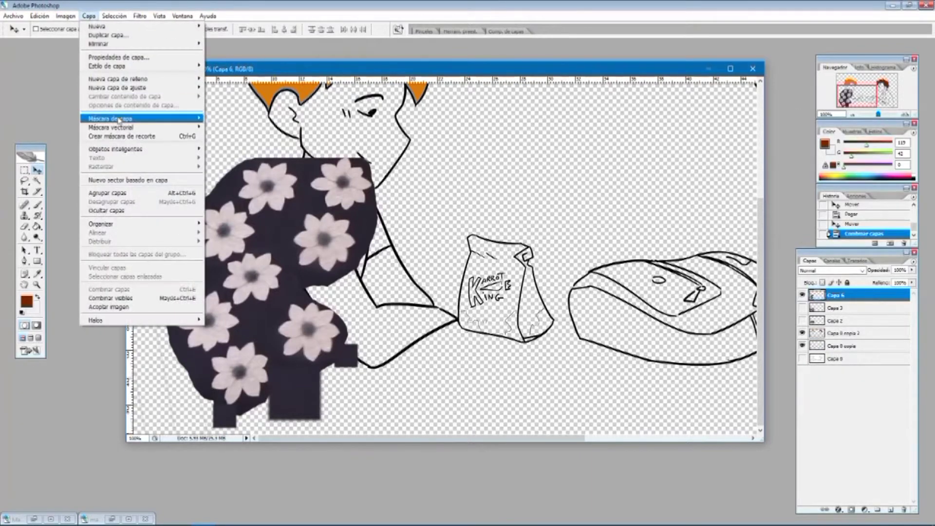
mouse_move(116, 118)
left_click(232, 119)
left_click(912, 270)
left_click_drag(912, 281, 888, 281)
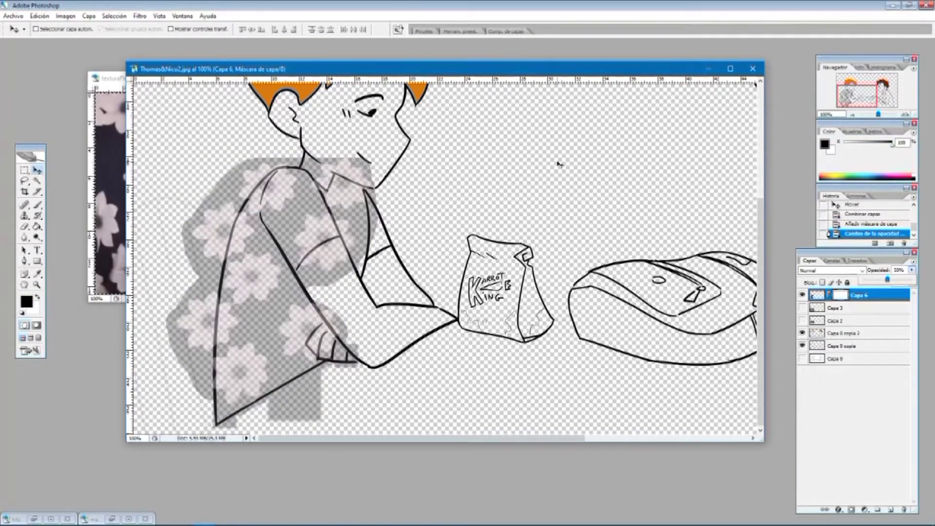
- Brush on the layer mask to remove the texture covering the left boy's hand and the area below his forearm
left_click(47, 101)
key("z")
left_click_drag(399, 407, 204, 315)
key("b")
scroll(506, 286, "down", 2)
key("x")
left_click(515, 290)
key("x")
left_click_drag(502, 322, 458, 337)
left_click_drag(390, 343, 444, 334)
- Reduce the brush size, raise the texture layer's opacity slightly and continue masking the texture around the fingers
left_click(66, 30)
left_click_drag(37, 56, 29, 56)
left_click(912, 270)
left_click_drag(888, 281, 893, 280)
mouse_move(358, 335)
left_mouse_down()
mouse_move(553, 215)
mouse_move(637, 240)
mouse_move(586, 319)
mouse_move(526, 272)
mouse_move(529, 331)
left_mouse_up()
scroll(636, 240, "up", 5)
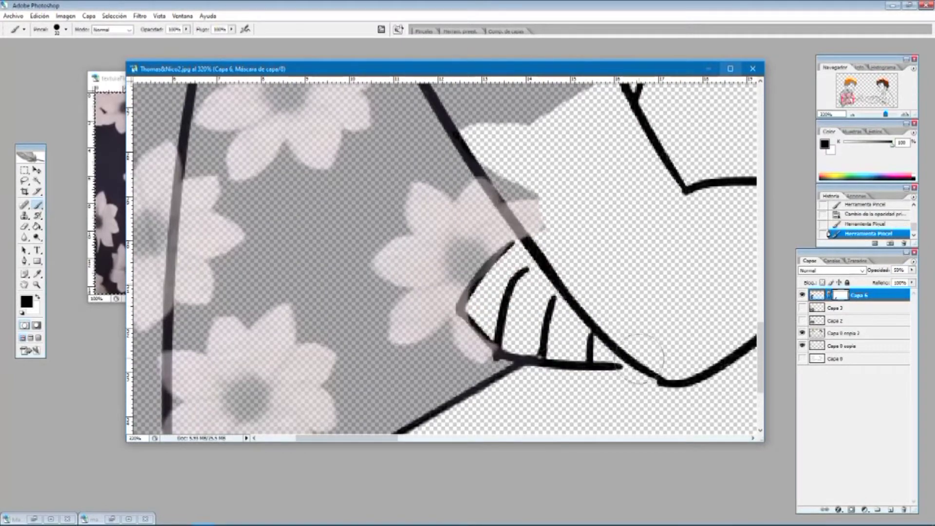
- Show only the line art layer Capa 0 copia and try to select its lines by color range
left_click(859, 345)
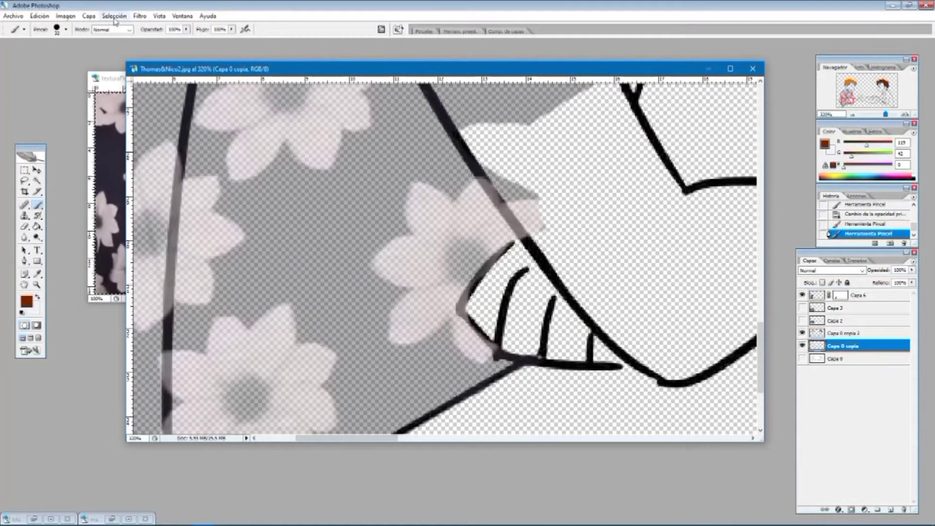
scroll(115, 19, "down", 5)
left_click(120, 18)
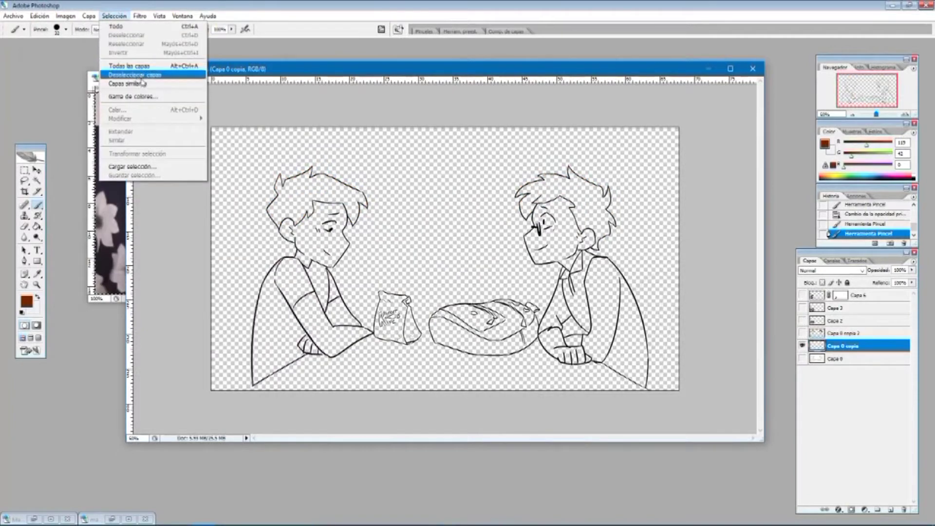
left_click(132, 96)
left_click(310, 97)
left_click(468, 205)
left_click(857, 334)
left_click(855, 346)
scroll(445, 259, "up", 1)
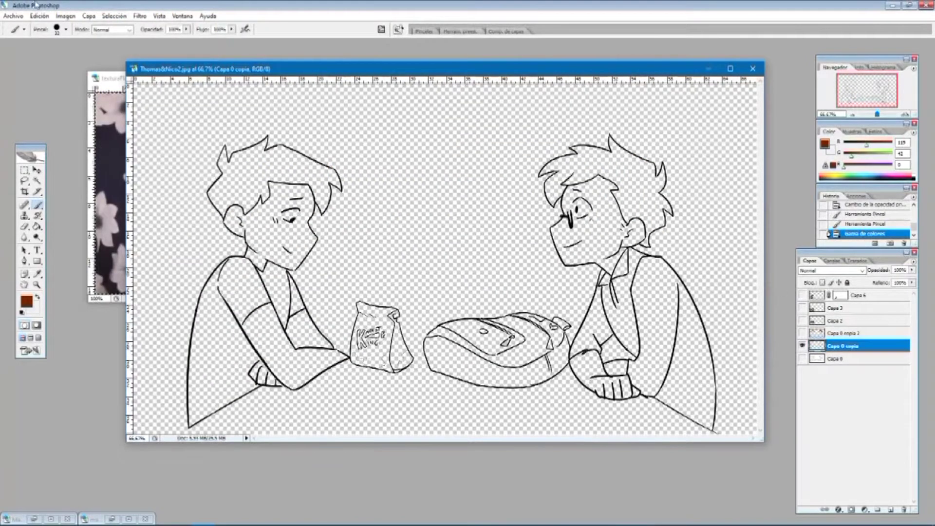
- Try again to select the line art by color range with a tolerance of 200
left_click(115, 16)
left_click(132, 96)
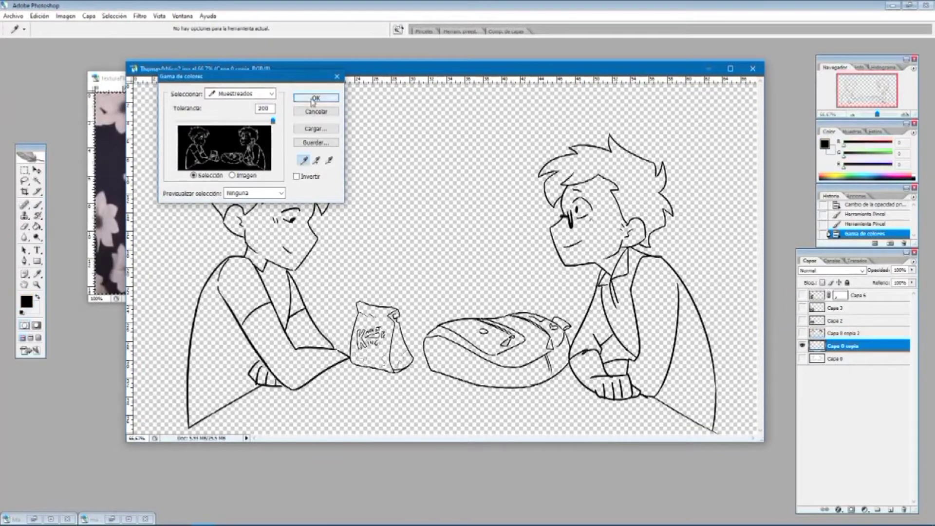
left_click(316, 98)
left_click(481, 205)
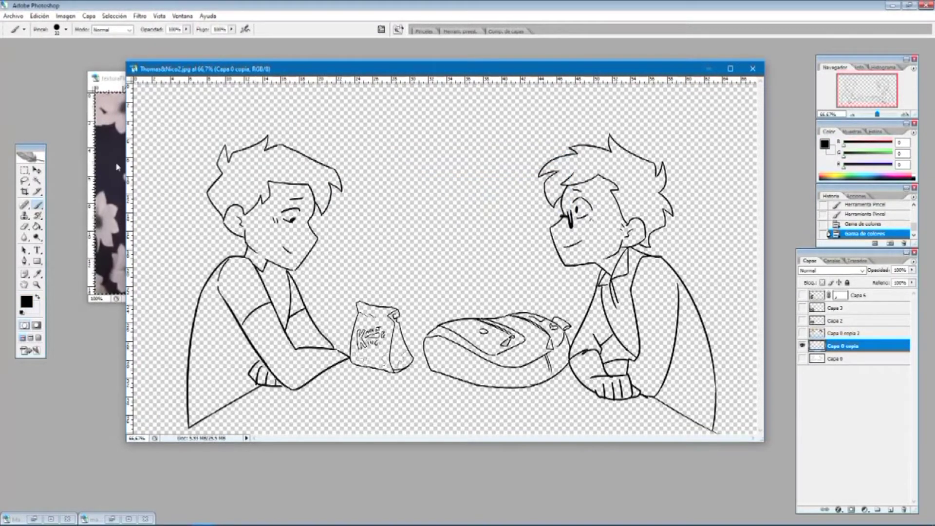
- Try Magic Wand selections inside and outside the left boy's outline, and clear the selection
left_click(239, 307)
left_click(168, 244)
left_click(157, 322)
key("ctrl+d")
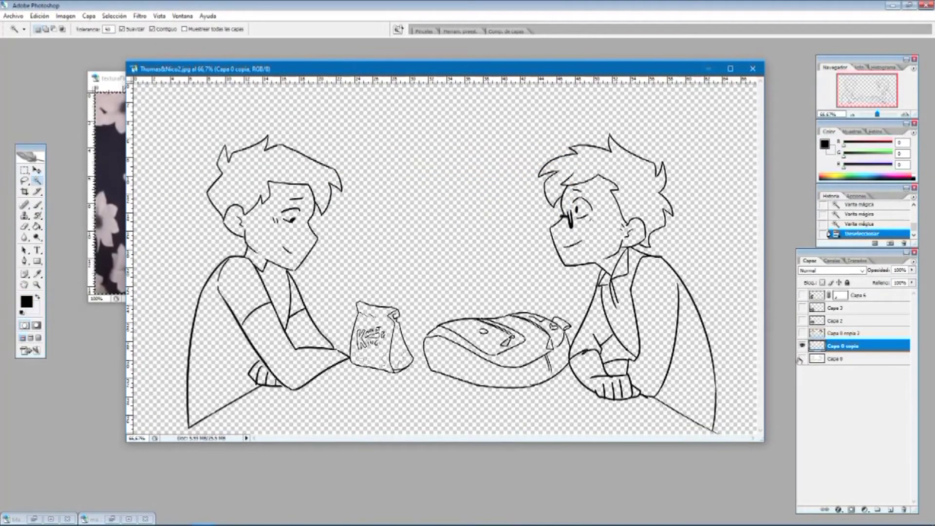
left_click(114, 15)
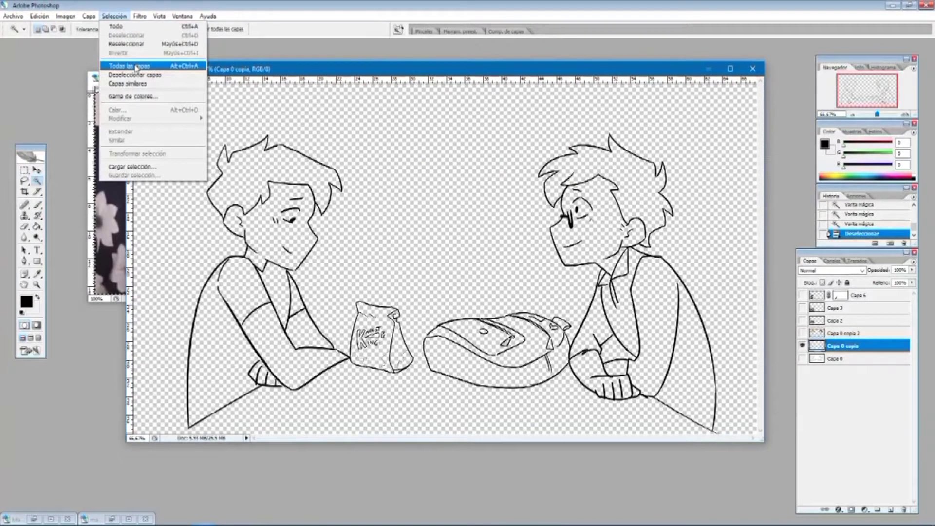
left_click(345, 11)
- Select the left boy's black outlines with the Magic Wand, adding the separate shoulder and body lines to the selection
key("ctrl+plus")
key("ctrl+plus")
scroll(468, 429, "down", 3)
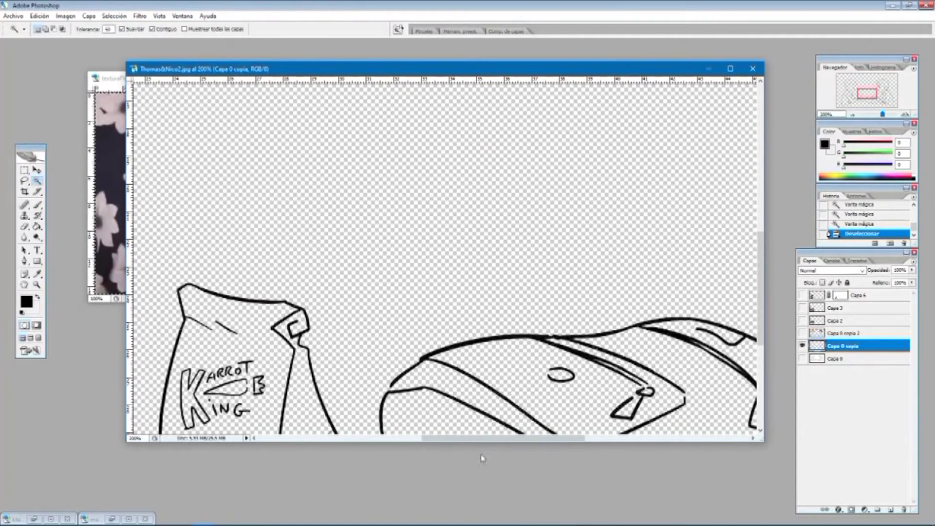
left_click_drag(468, 438, 358, 438)
left_click(312, 206)
scroll(311, 207, "up", 3)
scroll(312, 207, "down", 2)
left_click(248, 254, "shift")
left_click_drag(353, 439, 298, 438)
scroll(354, 310, "down", 9)
scroll(354, 309, "down", 2)
scroll(354, 309, "right", 3)
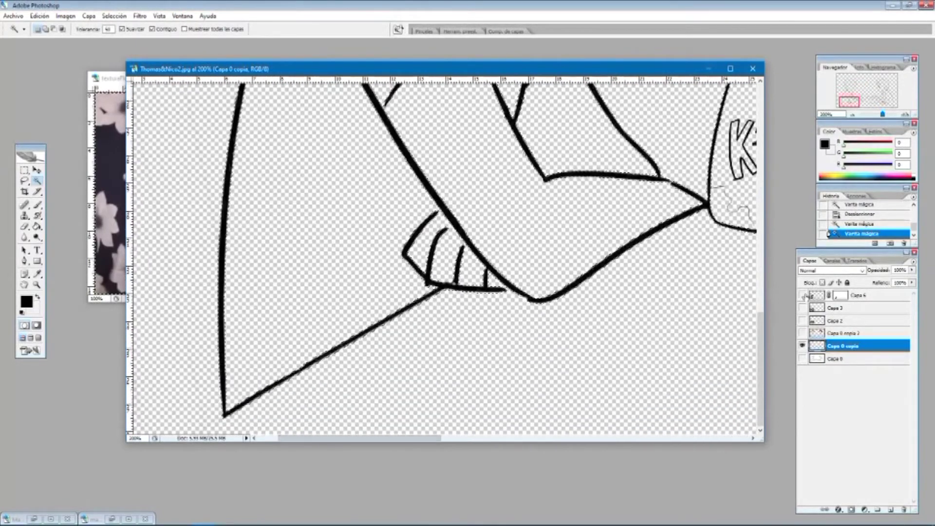
- Show the merged floral texture layer again and invert the outline selection, undoing a stray brush stroke
left_click(802, 295)
key("ctrl+shift+i")
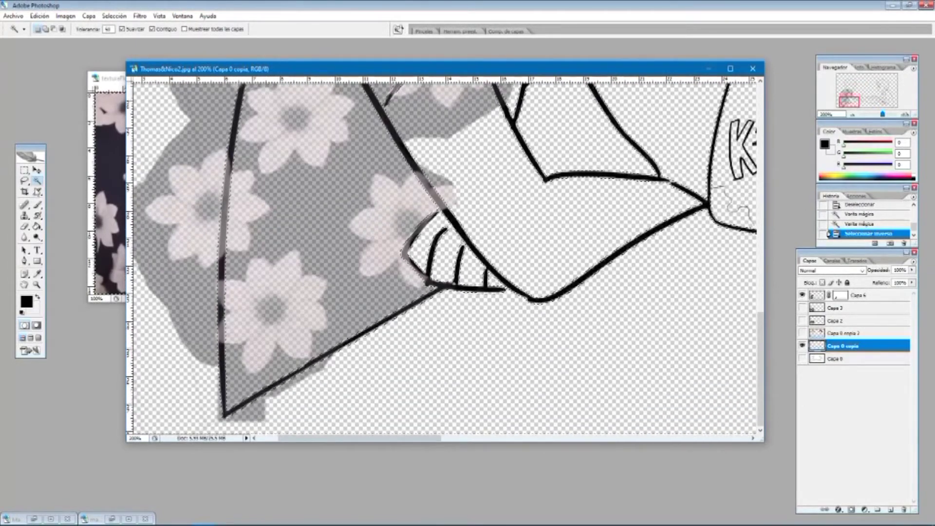
key("b")
left_click_drag(493, 211, 471, 215)
key("ctrl+z")
- Mask the excess texture below the shirt's hem on Capa 6, touching up the texture inside the hem and near the hand
left_click(835, 296)
left_click_drag(455, 177, 442, 263)
key("x")
left_click_drag(425, 195, 394, 236)
left_click_drag(394, 326, 310, 370)
key("x")
left_click_drag(317, 382, 368, 351)
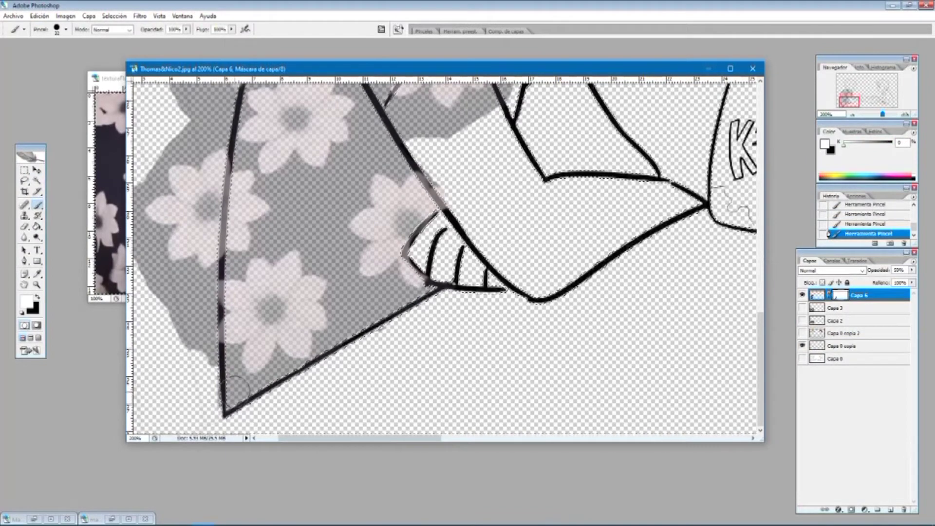
- Brush on the mask to clear the texture around the hand and along the hem line
scroll(574, 334, "left", 3)
key("x")
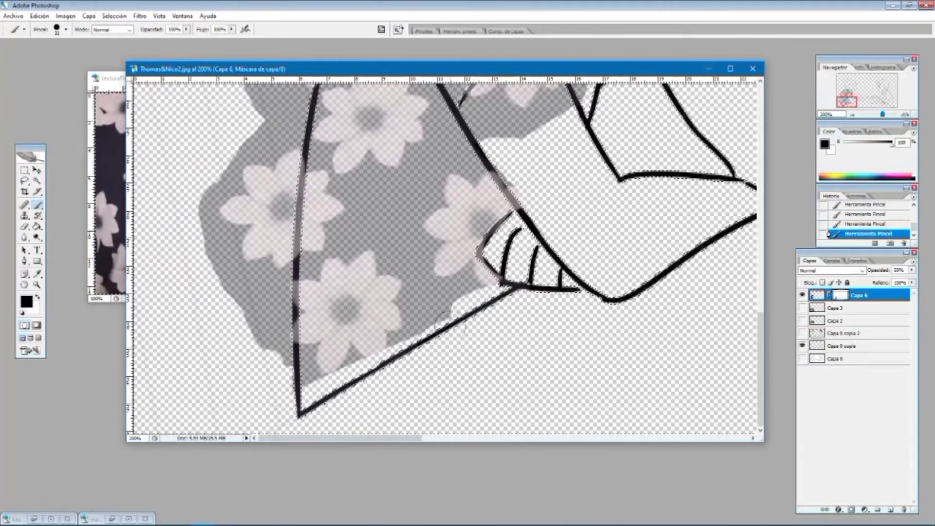
scroll(557, 194, "up", 2)
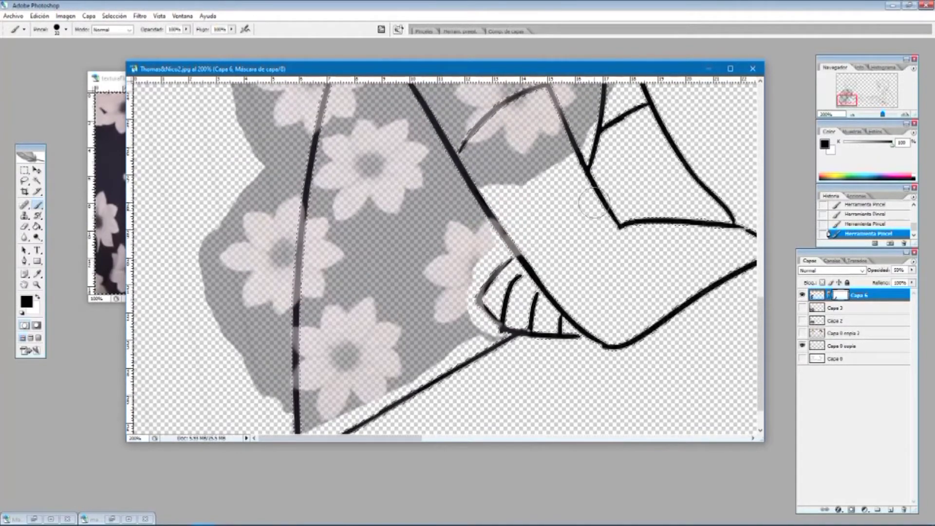
scroll(573, 236, "up", 6)
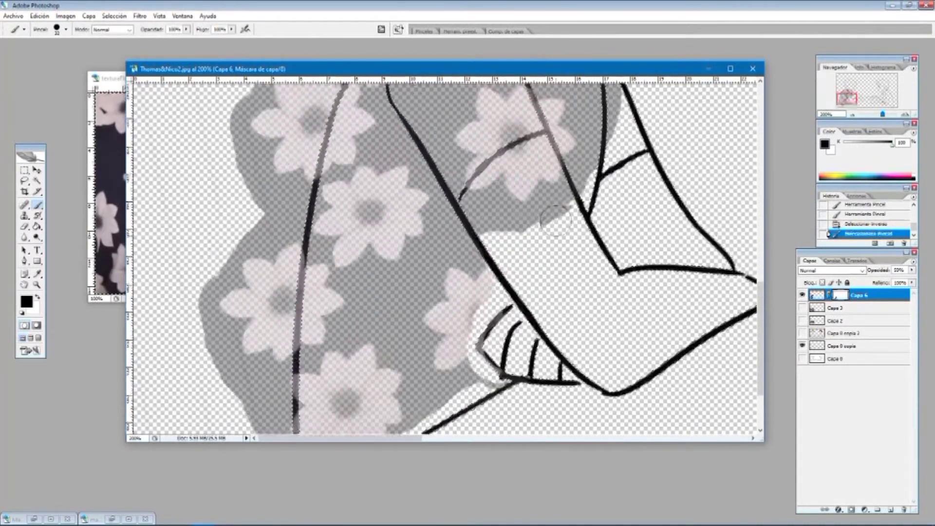
- With the selection inverted to the outlines, mask the texture off the back, hem, arm and sleeve lines
mouse_move(420, 111)
left_mouse_down()
mouse_move(298, 313)
mouse_move(294, 423)
left_mouse_up()
scroll(281, 174, "down", 4)
left_click_drag(293, 228, 295, 424)
left_click_drag(322, 426, 472, 357)
scroll(463, 244, "up", 3)
left_click_drag(461, 243, 560, 188)
scroll(560, 186, "up", 4)
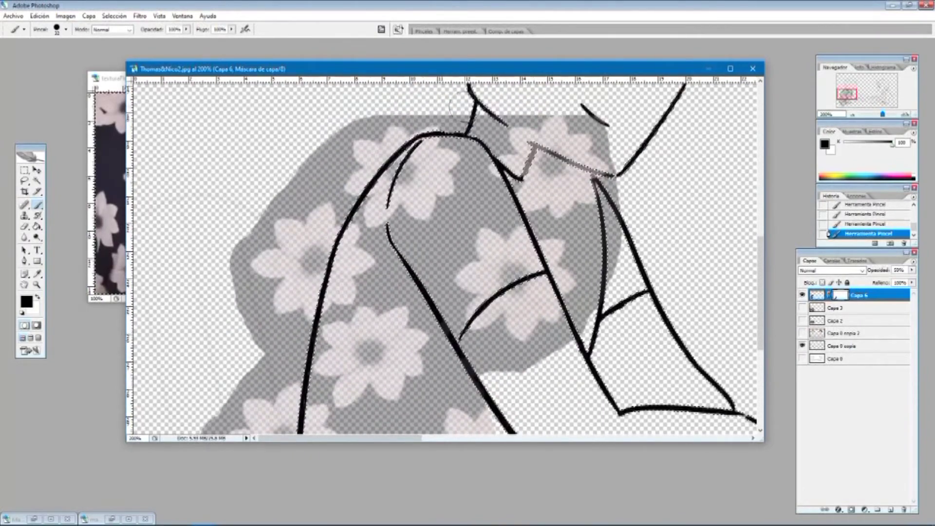
- Invert the selection again and mask the texture off the neck, collar and shirt front, and outside the shoulder and back
key("ctrl+shift+i")
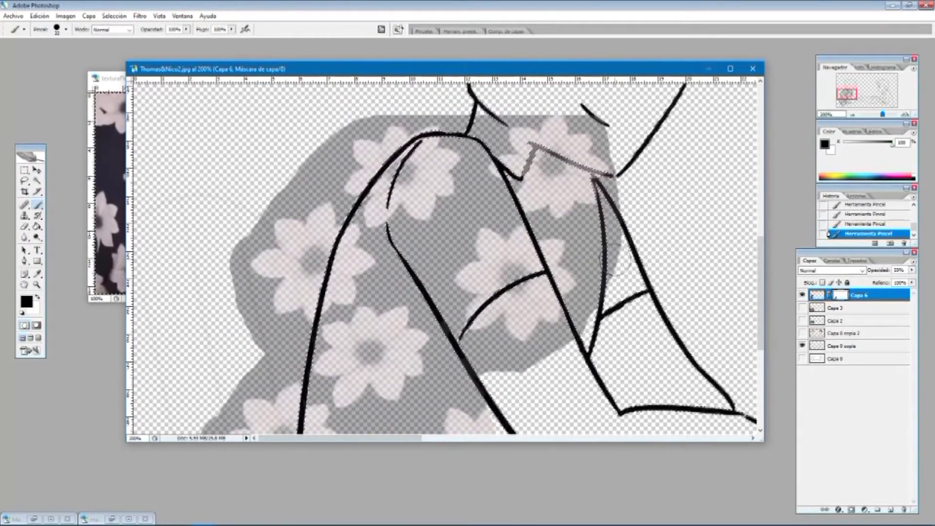
left_click_drag(573, 125, 595, 110)
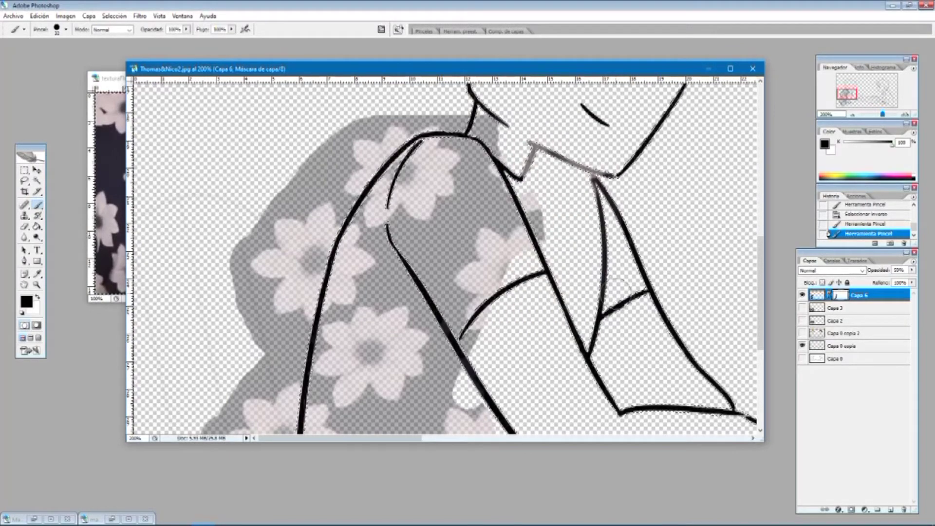
scroll(618, 288, "up", 1)
mouse_move(439, 171)
left_mouse_down()
mouse_move(365, 177)
mouse_move(297, 331)
mouse_move(226, 319)
left_mouse_up()
scroll(228, 319, "down", 2)
mouse_move(287, 289)
left_mouse_down()
mouse_move(250, 334)
mouse_move(244, 414)
left_mouse_up()
scroll(243, 414, "down", 3)
left_click_drag(241, 268, 278, 410)
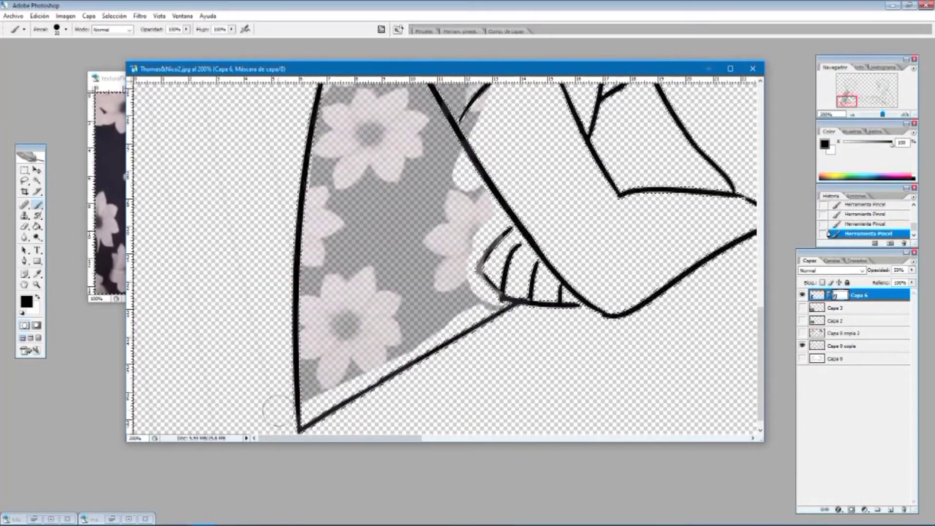
- Paint the mask white to restore the floral texture along the forearm, beside the hand and down to the hem
scroll(277, 410, "up", 5)
scroll(449, 234, "down", 3)
key("x")
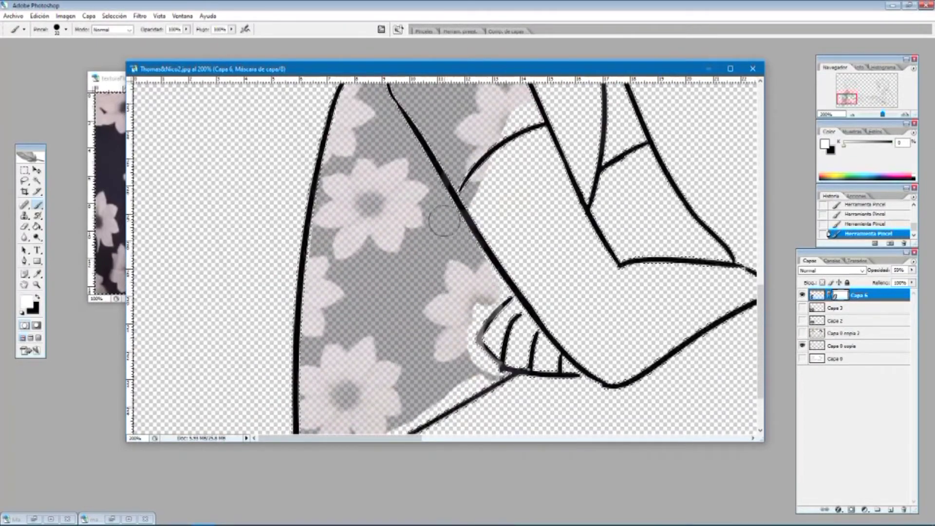
scroll(462, 348, "down", 3)
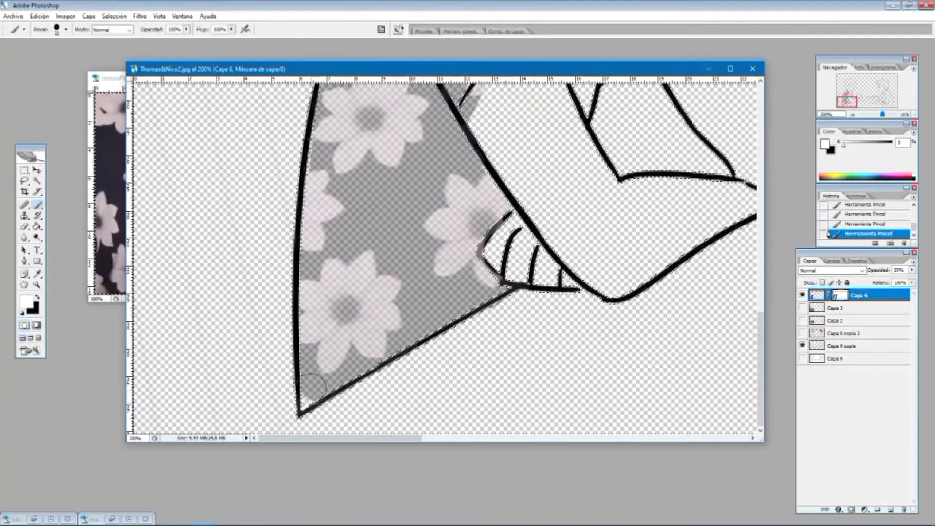
- Mask the floral texture off the left boy's sleeve and upper arm
scroll(502, 224, "up", 10)
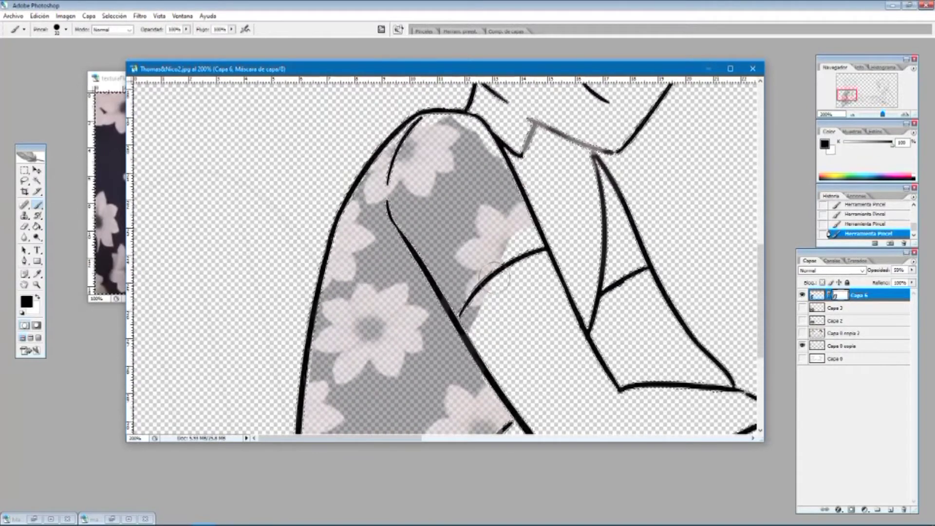
mouse_move(515, 228)
left_mouse_down()
mouse_move(465, 272)
mouse_move(463, 145)
left_mouse_up()
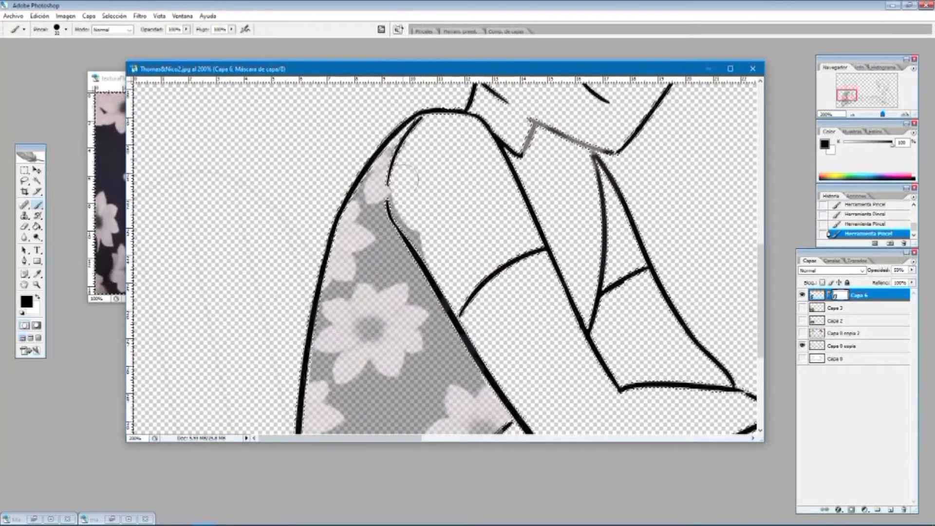
scroll(362, 219, "up", 1)
- Invert the selection to the outlines and mask the remaining texture off the collar, hand and arm lines
key("x")
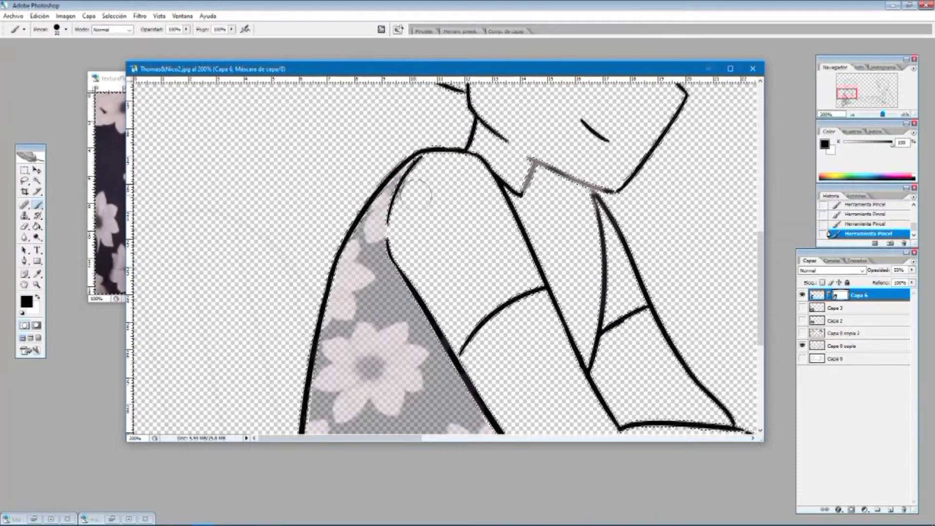
scroll(528, 261, "down", 4)
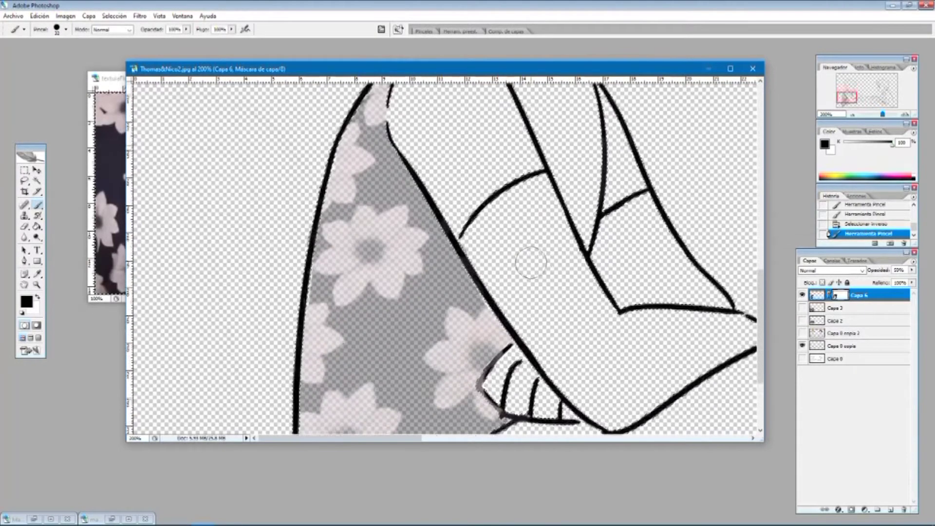
scroll(564, 240, "up", 5)
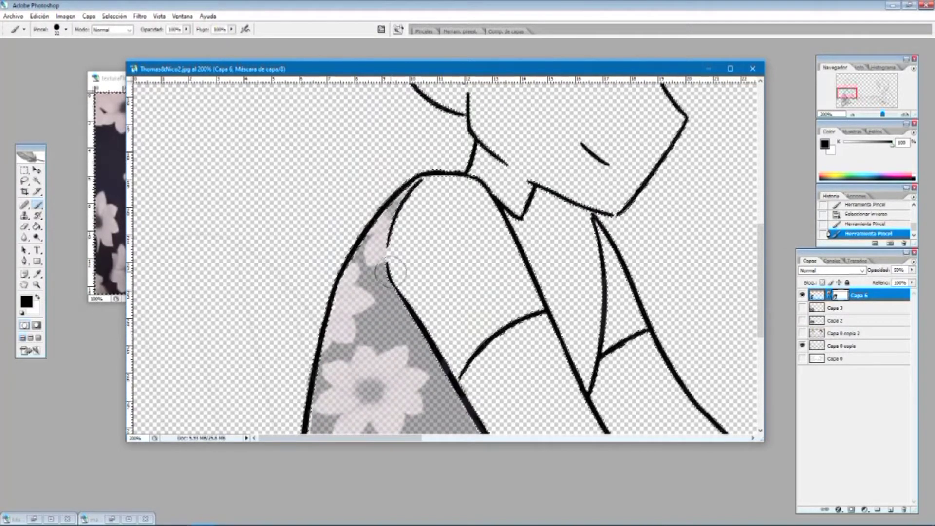
- Set the floral texture layer's opacity to 100%
scroll(598, 288, "down", 5)
left_click(912, 270)
left_click_drag(887, 279, 925, 282)
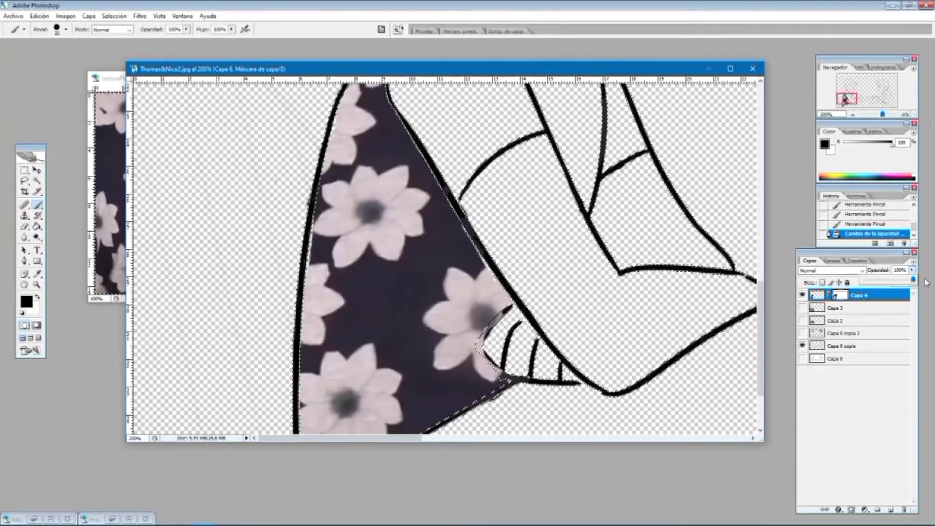
- Mask the floral texture off the outlines of the hand, shirt front edge, hem and back
left_click(480, 335)
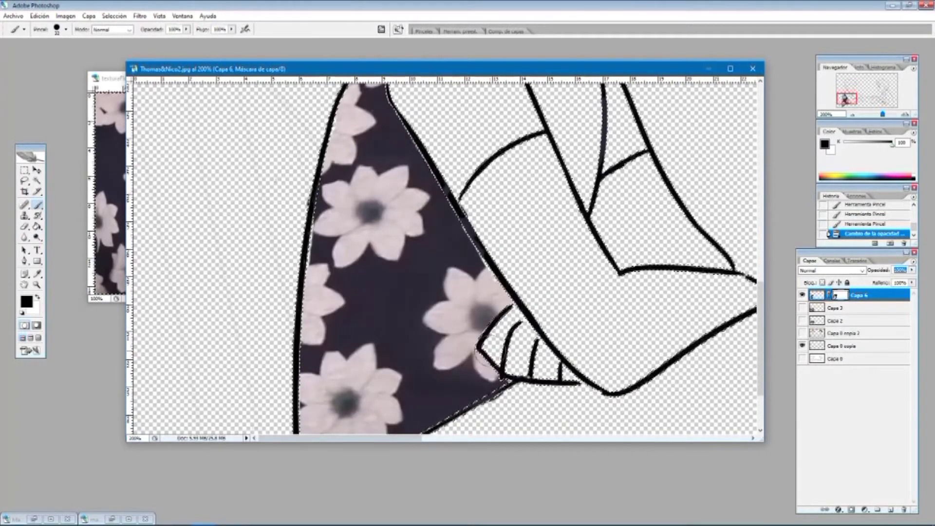
left_click_drag(491, 350, 497, 361)
scroll(448, 195, "up", 4)
mouse_move(459, 243)
left_mouse_down()
mouse_move(478, 302)
mouse_move(504, 336)
left_mouse_up()
scroll(507, 312, "down", 7)
scroll(484, 312, "down", 2)
left_click_drag(280, 414, 299, 233)
scroll(308, 233, "up", 5)
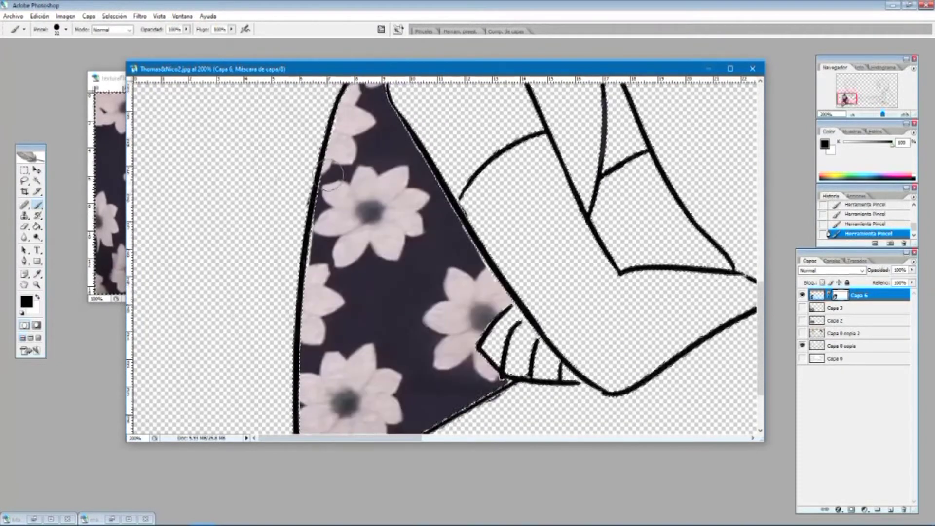
- Invert the selection, reduce the brush to 12 px and clean up the texture mask around the left boy's shoulder
key("ctrl+shift+i")
left_click(66, 30)
left_click_drag(23, 56, 20, 56)
left_click(339, 173)
key("ctrl+plus")
key("ctrl+plus")
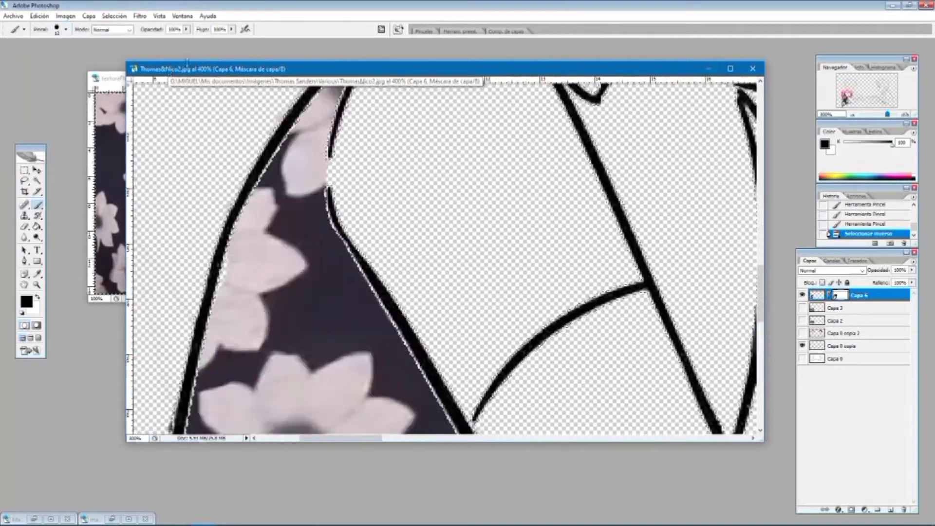
scroll(440, 202, "up", 2)
key("x")
key("x")
left_click_drag(390, 139, 380, 154)
- Mask stray texture outside the shirt's front edge and restore it inside the line down to the hand
scroll(417, 239, "down", 3)
key("x")
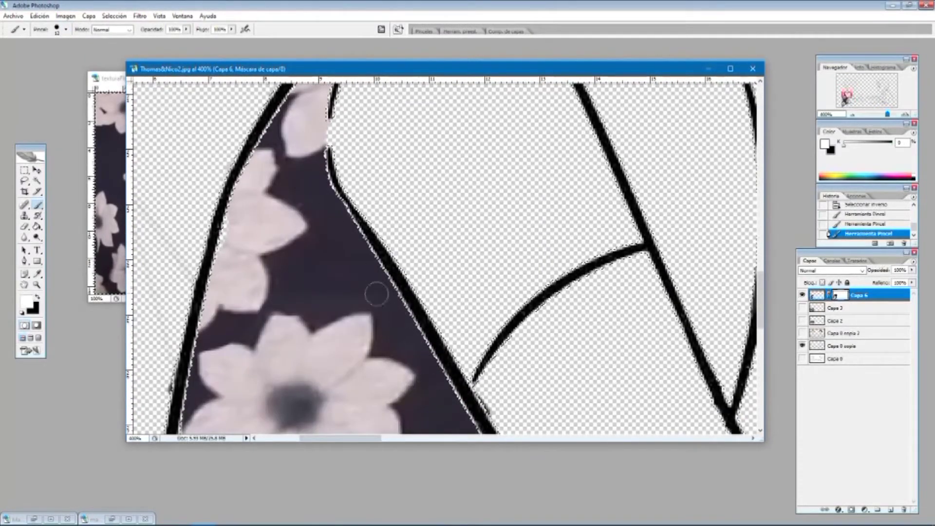
scroll(399, 314, "down", 3)
key("x")
left_click_drag(482, 270, 483, 287)
key("x")
scroll(458, 205, "down", 2)
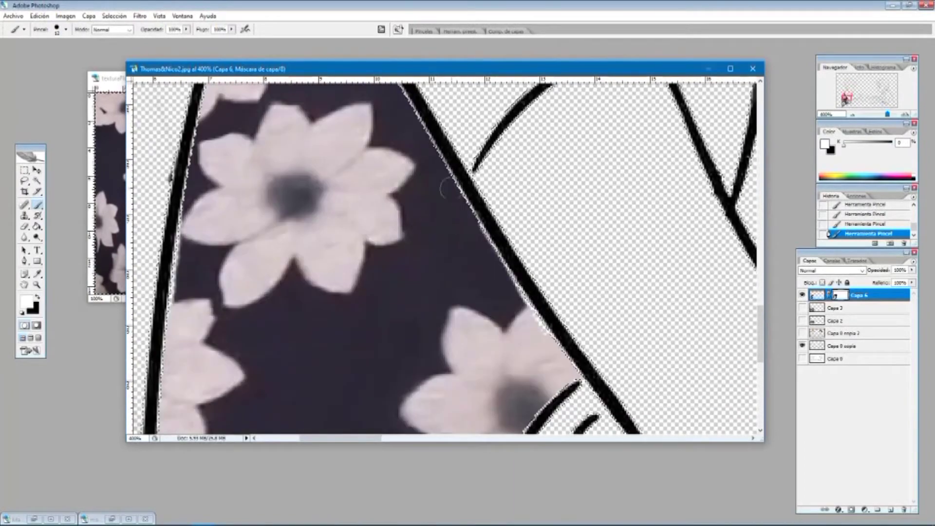
scroll(549, 339, "down", 5)
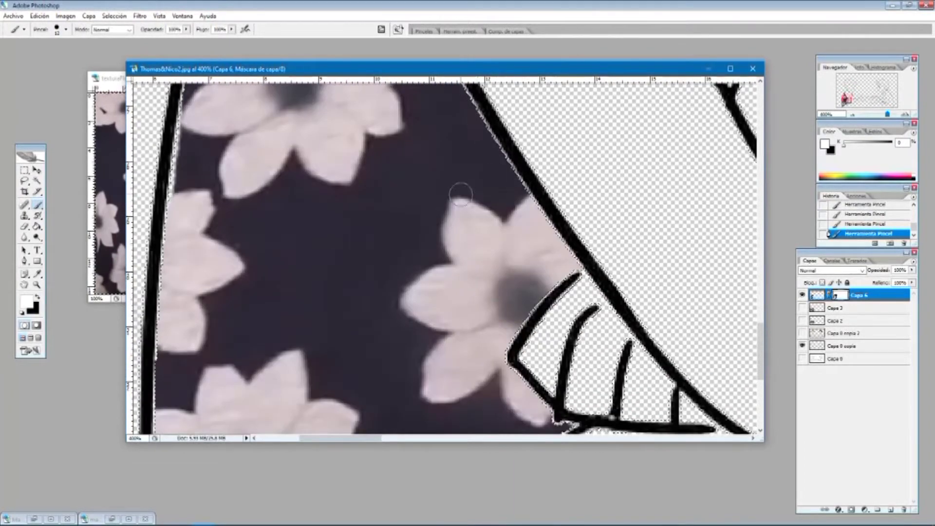
scroll(460, 195, "down", 5)
scroll(520, 345, "down", 5)
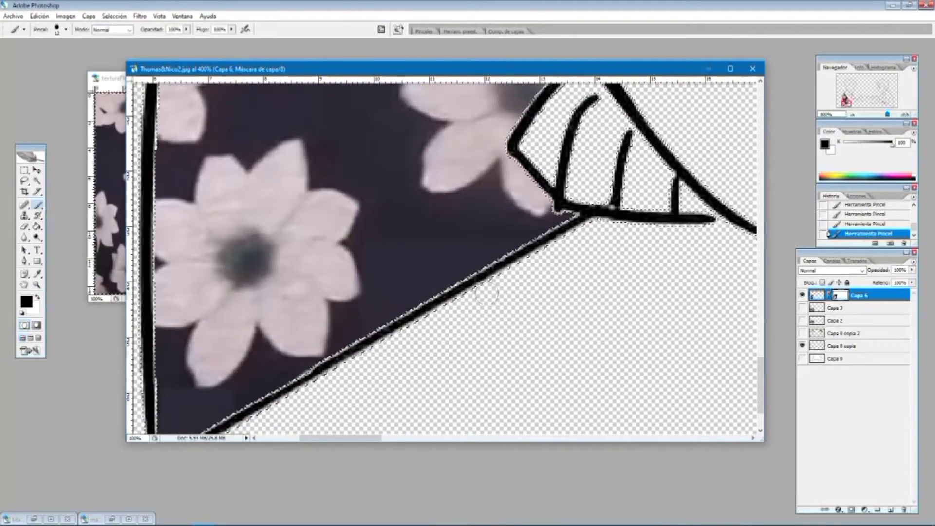
- Mask stray texture below the shirt's diagonal hem and fill the gaps just inside the hem line with texture
left_click_drag(359, 438, 354, 438)
left_click_drag(515, 260, 488, 266)
key("x")
key("ctrl+z")
left_click_drag(516, 294, 481, 304)
key("x")
mouse_move(507, 288)
left_mouse_down()
mouse_move(478, 304)
mouse_move(508, 307)
left_mouse_up()
key("x")
left_click_drag(479, 286, 505, 270)
scroll(505, 269, "down", 4)
left_click_drag(344, 438, 338, 438)
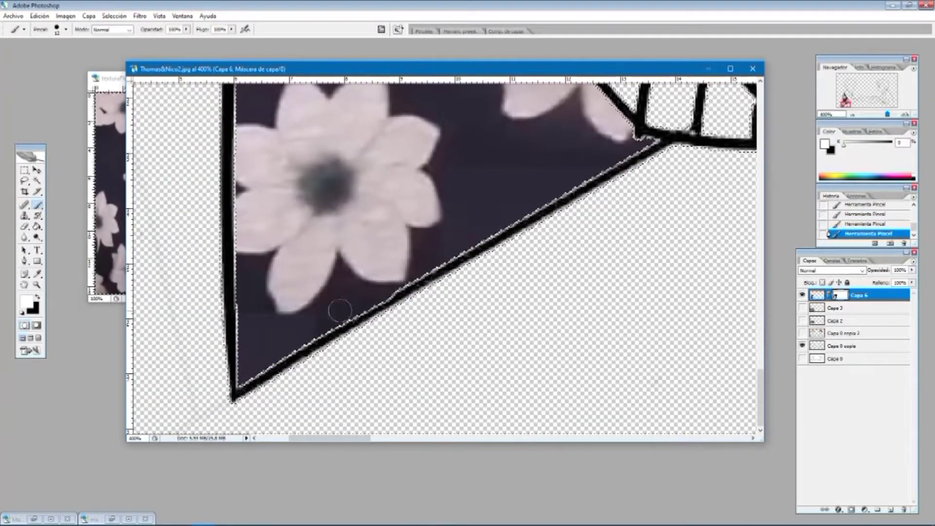
- Restore the texture inside the back outline up to the shoulder and mask the remains outside the shoulder
scroll(246, 287, "up", 3)
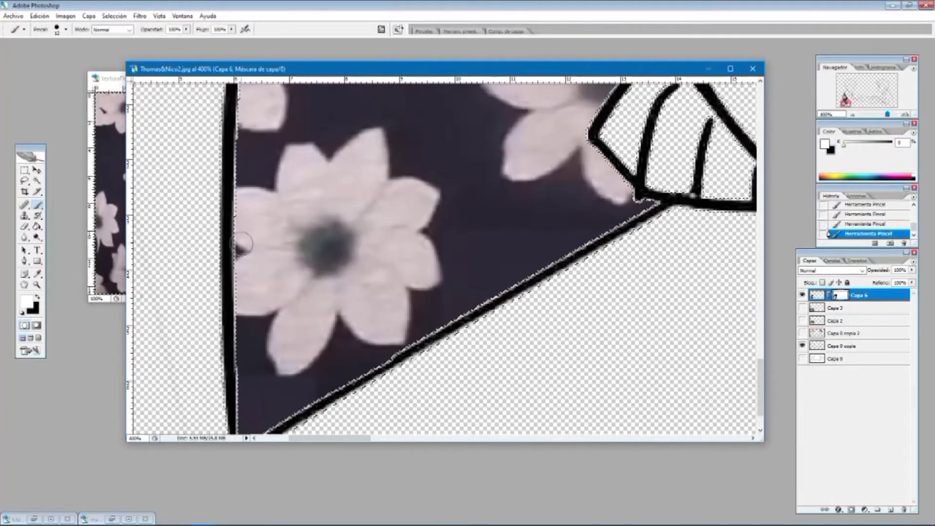
scroll(246, 389, "up", 10)
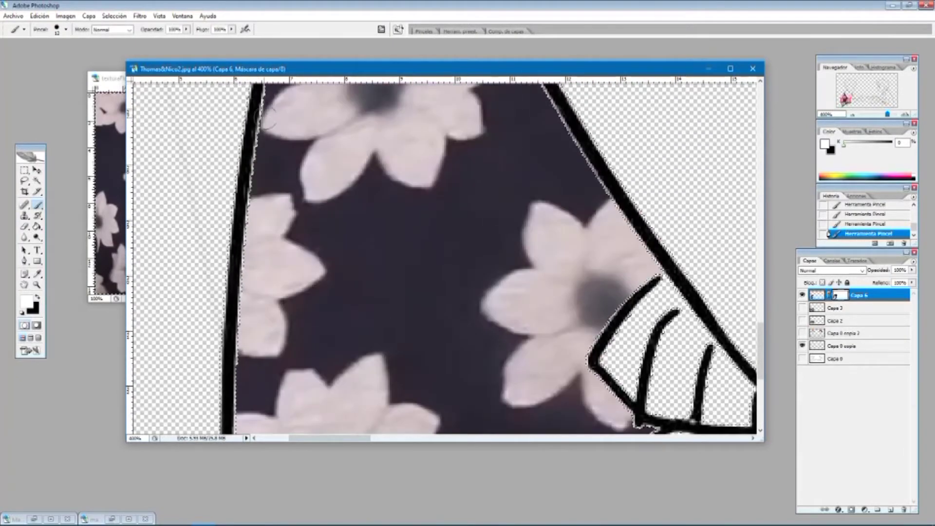
scroll(323, 117, "up", 4)
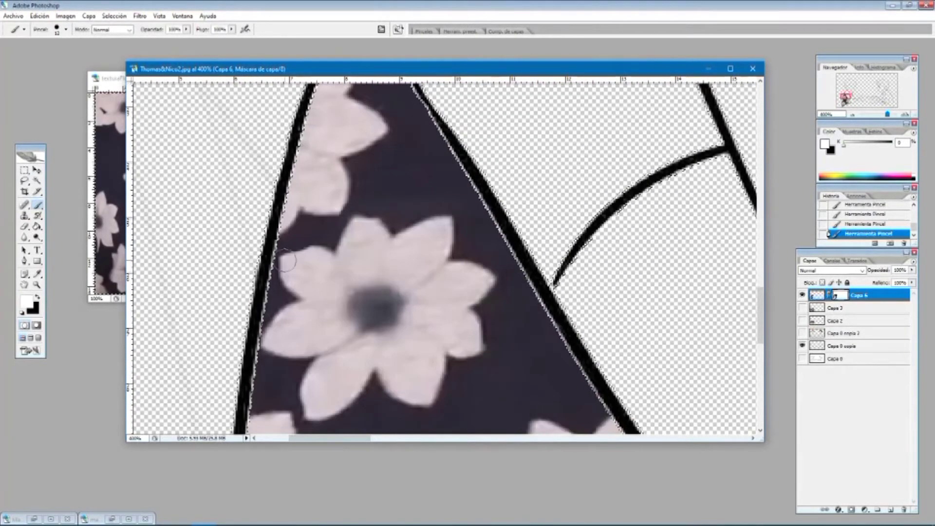
scroll(288, 224, "up", 9)
key("x")
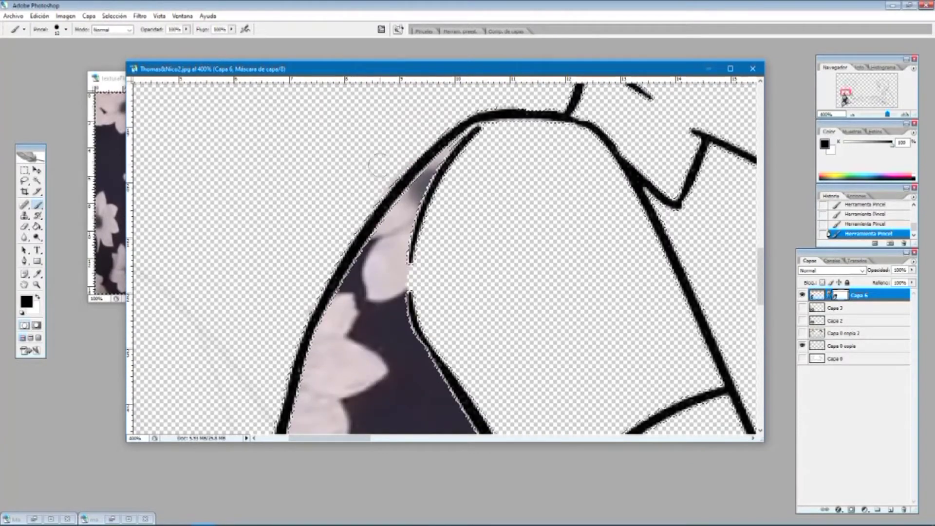
scroll(422, 189, "up", 2)
scroll(528, 139, "down", 4)
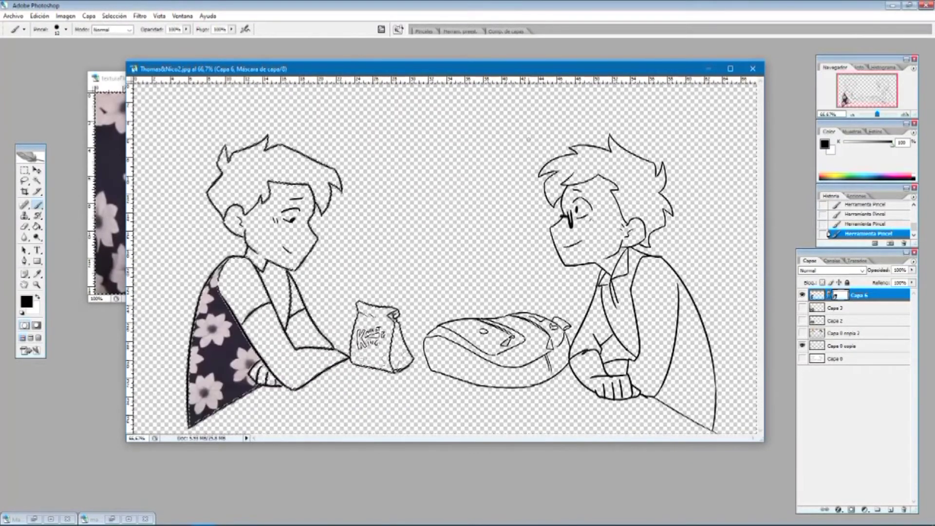
- Try duplicating the floral texture layer and deleting the copy's mask to cover the sleeve, and undo the attempt
left_click_drag(887, 296, 891, 509)
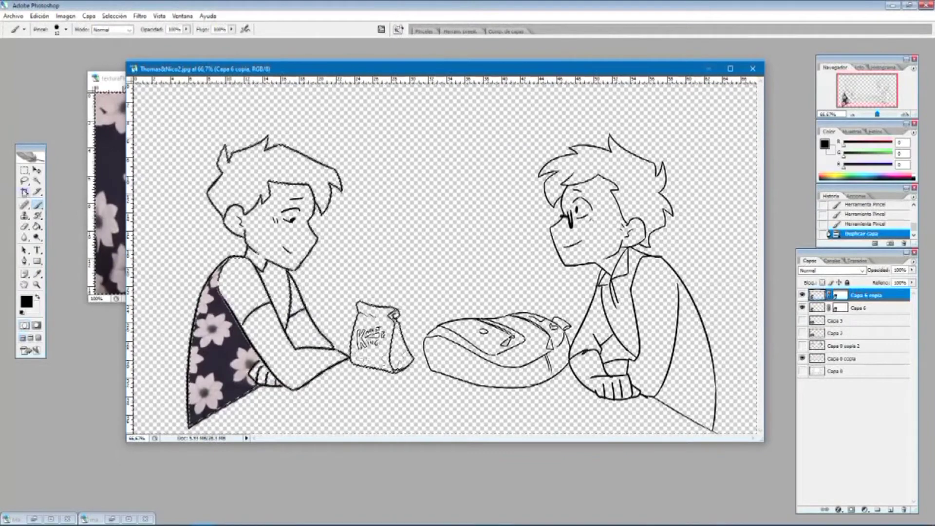
key("v")
left_click_drag(214, 344, 238, 309)
right_click(847, 301)
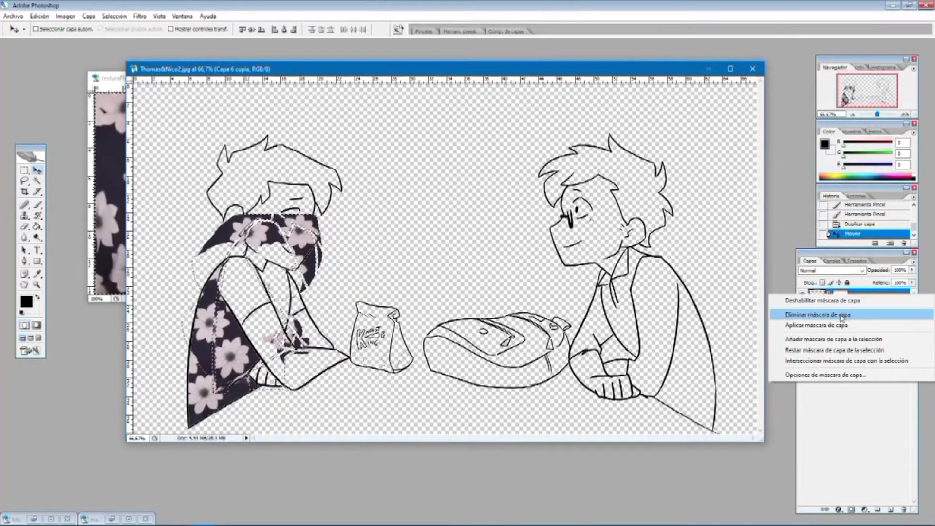
left_click(867, 314)
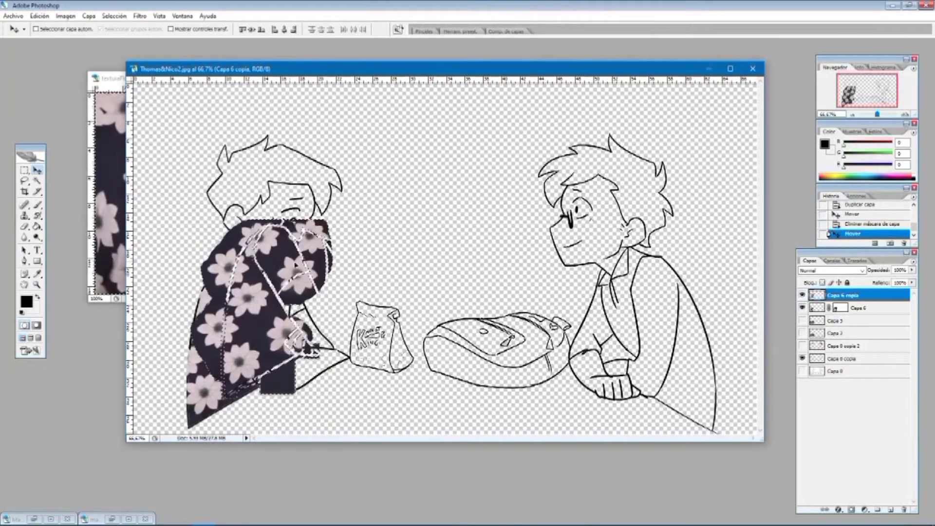
right_click(851, 298)
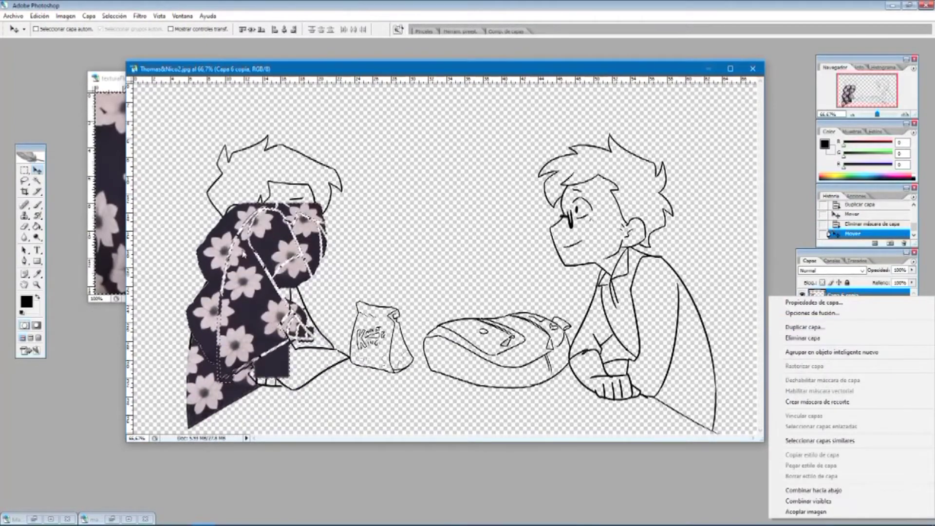
left_click(521, 493)
left_click_drag(256, 273, 271, 301)
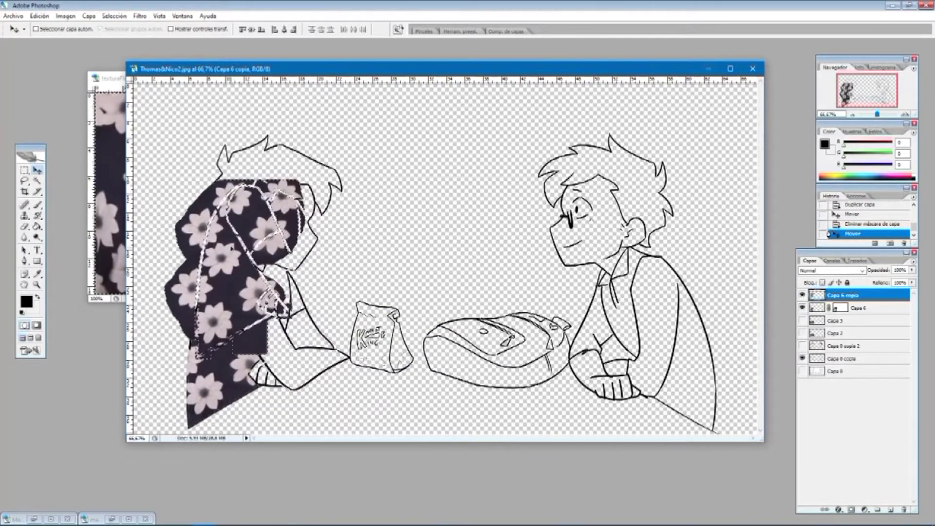
key("Delete")
key("Return")
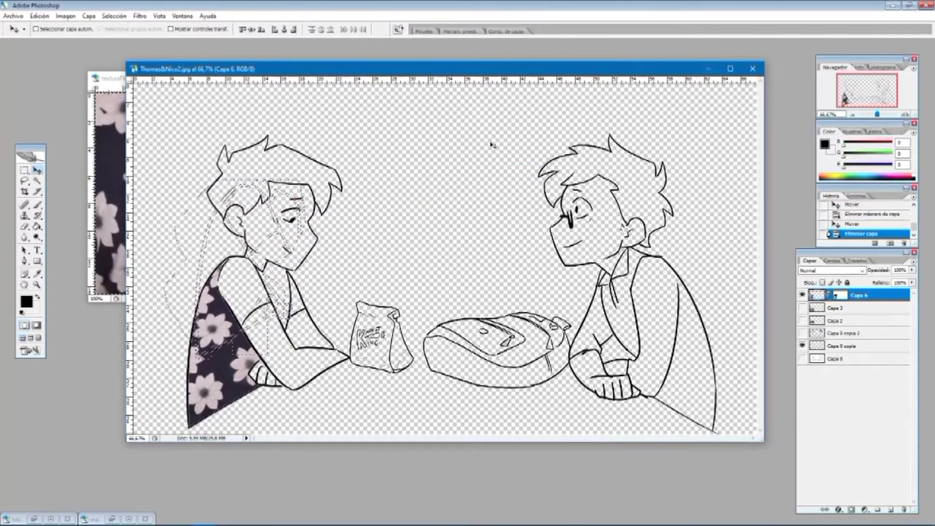
scroll(872, 216, "up", 3)
left_click(874, 220)
- Save the current selection and deselect it
left_click(114, 16)
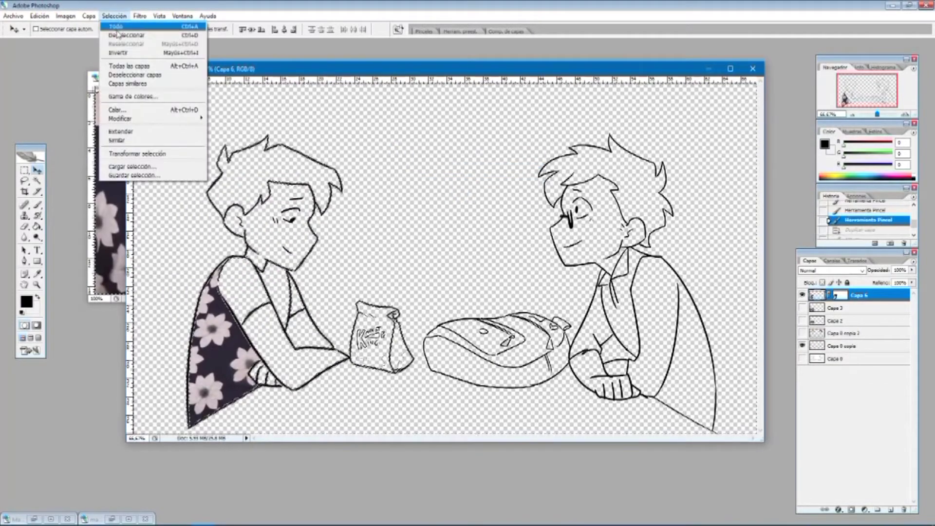
left_click(142, 175)
key("Return")
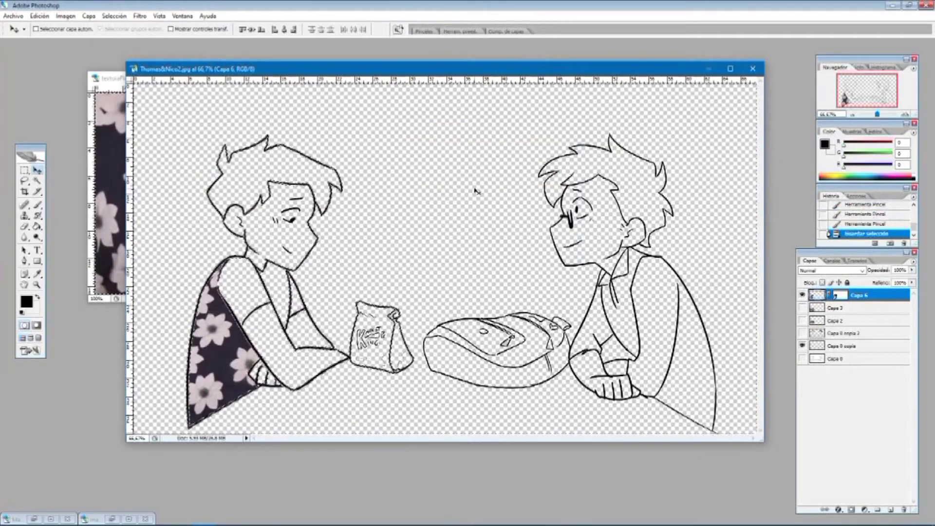
key("ctrl+d")
- Duplicate the masked floral layer, move the copy up over the left boy's sleeve and chest, and ready a white brush
key("ctrl+j")
left_click_drag(215, 338, 270, 282)
left_click_drag(346, 243, 310, 225)
left_click_drag(237, 261, 271, 281)
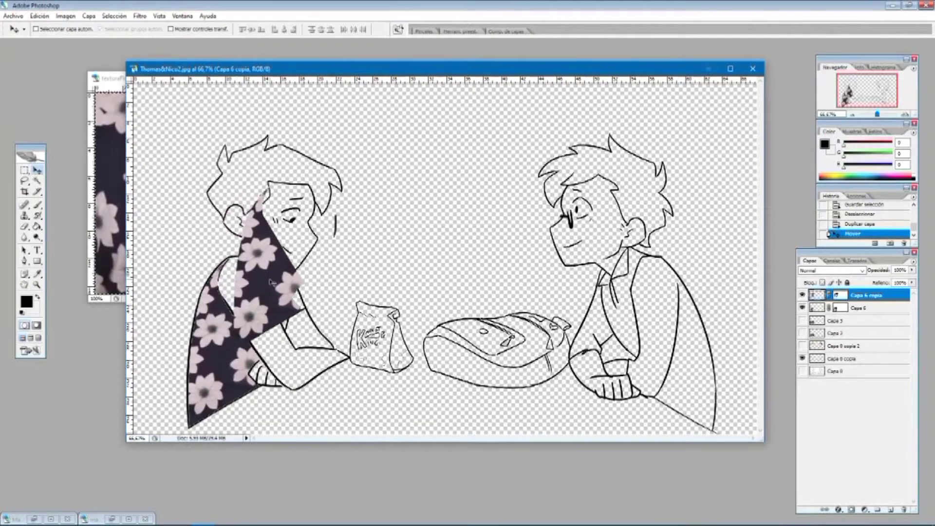
key("b")
key("x")
key("ctrl+plus")
key("ctrl+plus")
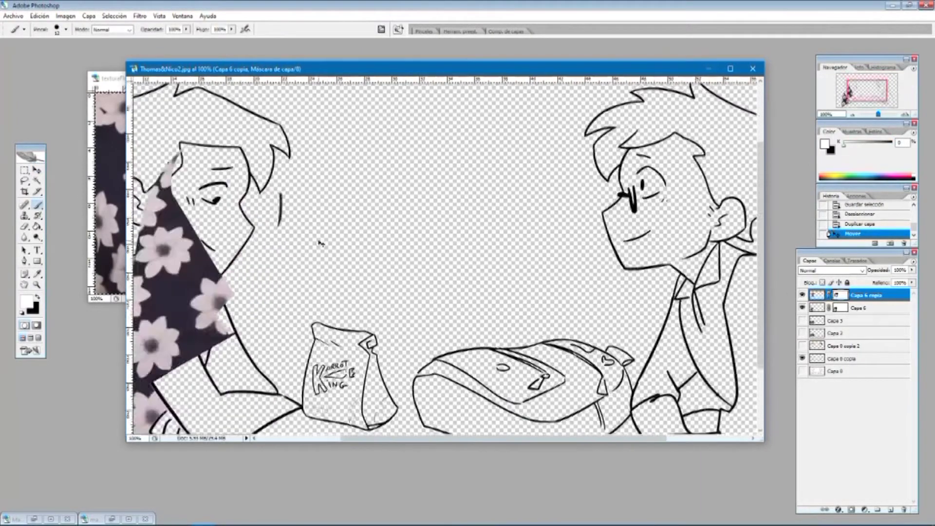
left_click_drag(451, 438, 376, 441)
key("c")
mouse_move(408, 179)
left_mouse_down()
mouse_move(408, 108)
mouse_move(403, 192)
left_mouse_up()
key("Escape")
left_click(855, 225)
- Paint the copy's mask white, enlarging the brush, to reveal floral texture across the left boy's shoulder and sleeve
key("b")
scroll(397, 219, "down", 3)
left_click_drag(376, 439, 328, 438)
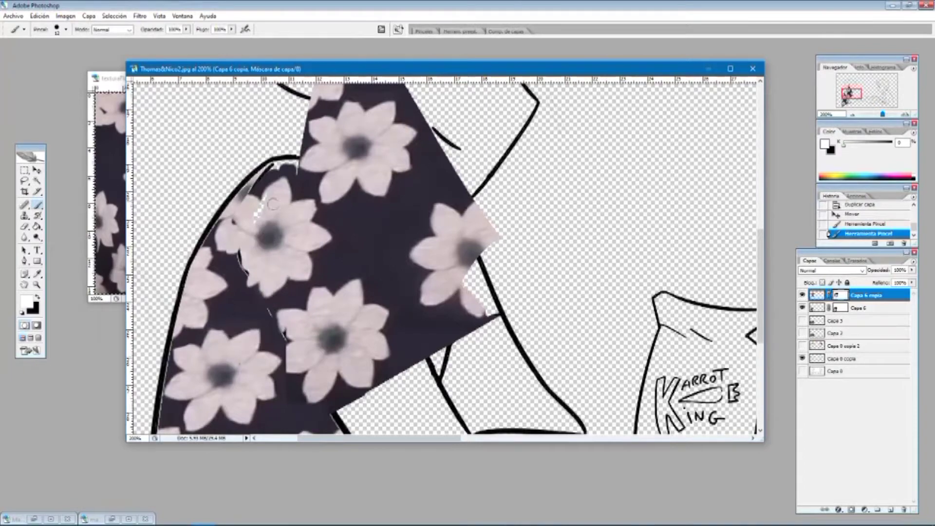
scroll(293, 205, "up", 1)
left_click(66, 29)
left_click_drag(21, 57, 28, 56)
scroll(390, 195, "up", 5)
left_click_drag(407, 109, 336, 175)
- Trim the copy's mask to the rough sleeve shape, hiding texture over the face, neck, shirt front and forearm
key("x")
mouse_move(380, 141)
left_mouse_down()
mouse_move(389, 287)
mouse_move(453, 389)
left_mouse_up()
scroll(455, 390, "down", 5)
mouse_move(496, 275)
left_mouse_down()
mouse_move(340, 132)
mouse_move(401, 249)
left_mouse_up()
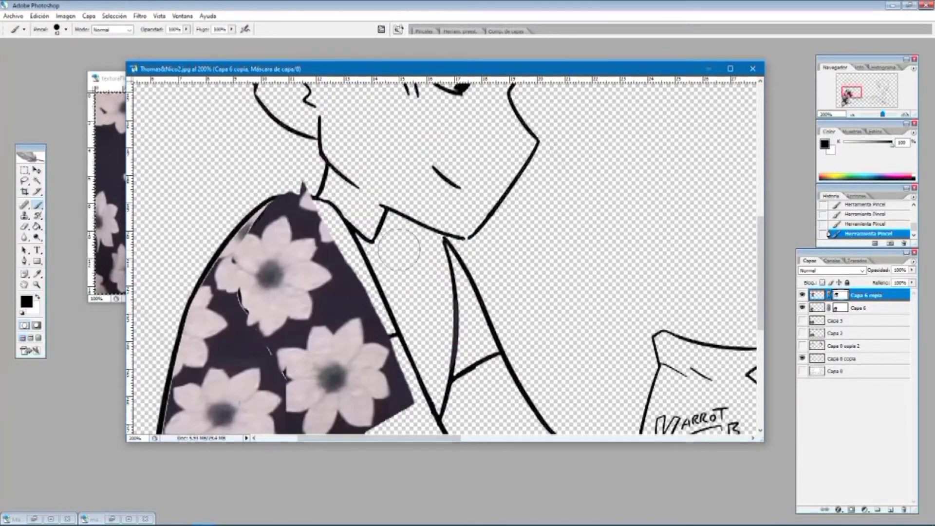
scroll(401, 248, "down", 3)
left_click_drag(338, 361, 395, 313)
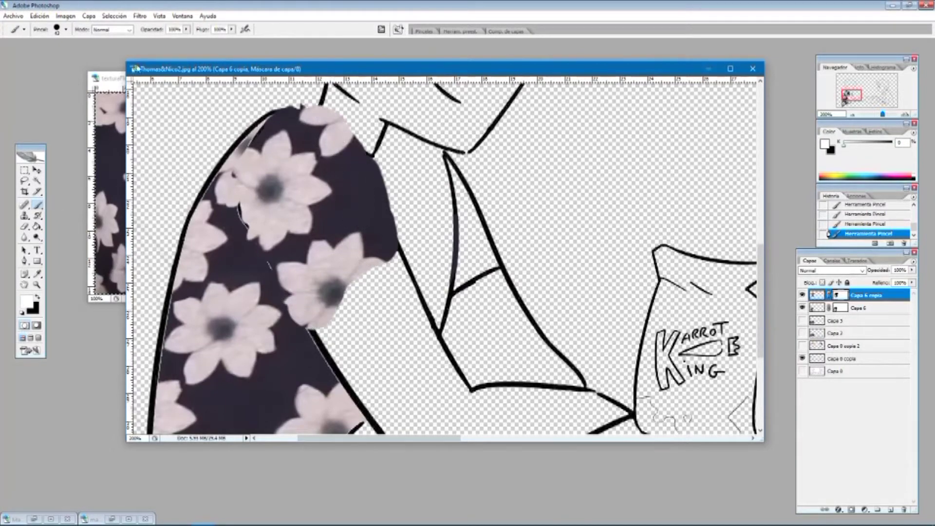
- Load the line art layer's outlines as a selection and mask the texture copy off the sleeve lines
left_click(848, 360)
left_click(114, 16)
left_click(126, 171)
left_click(548, 151)
key("x")
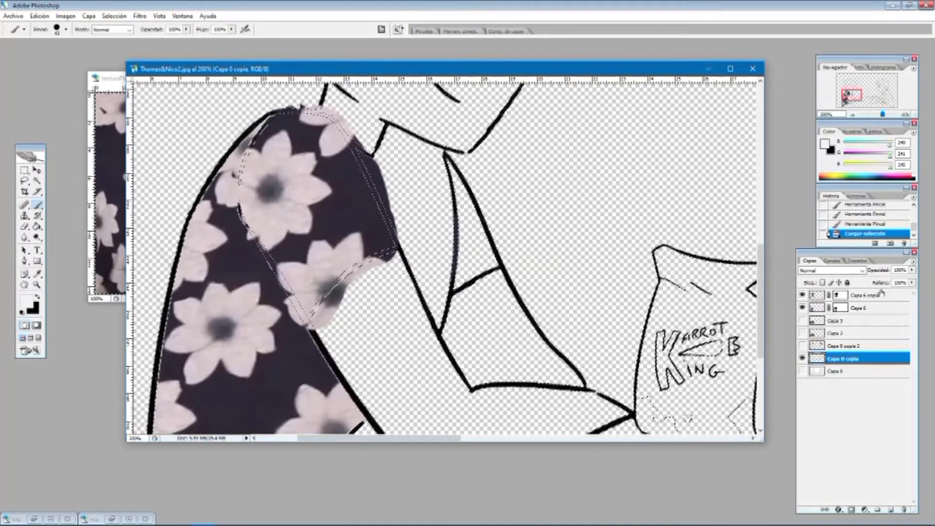
left_click(841, 295)
mouse_move(214, 181)
left_mouse_down()
mouse_move(244, 116)
mouse_move(333, 103)
left_mouse_up()
key("x")
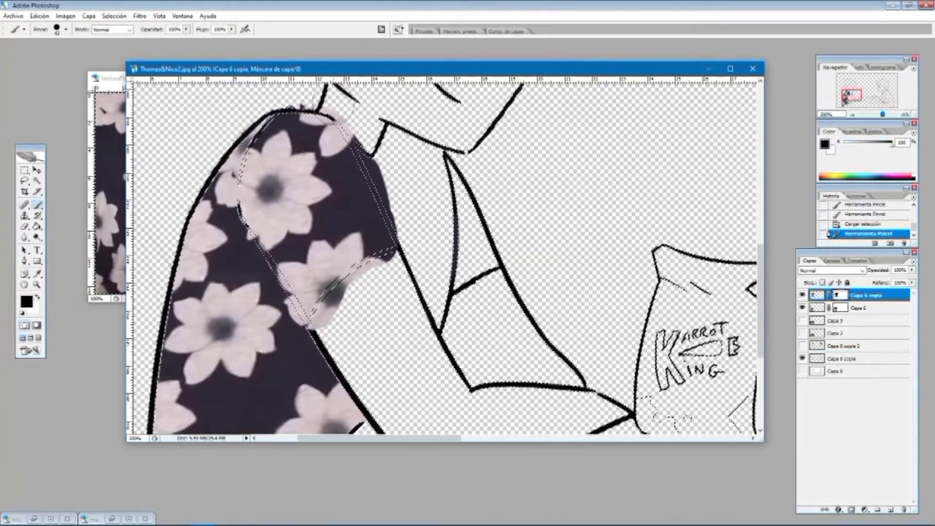
left_click_drag(311, 320, 303, 312)
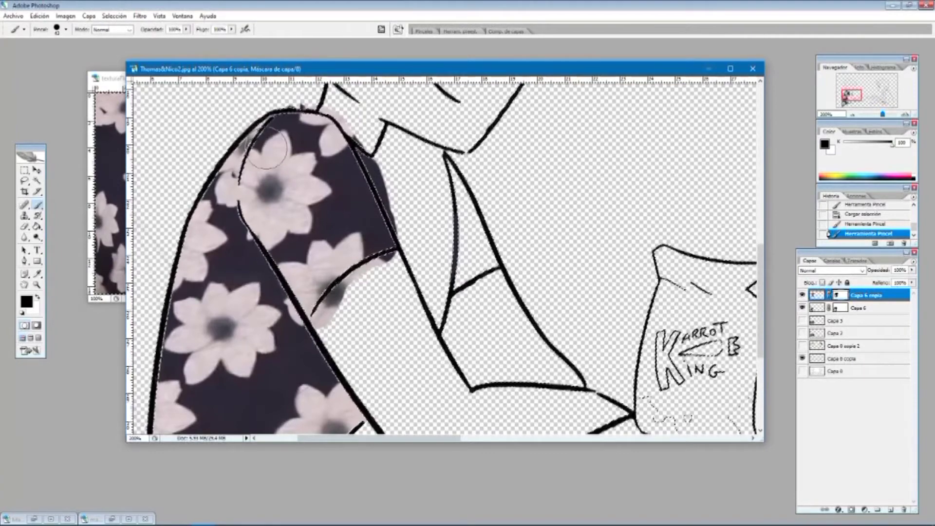
- Invert the selection and restore the texture in the gap beside the inner shoulder line with a smaller brush
left_click_drag(241, 135, 230, 142)
key("z")
left_click_drag(209, 110, 308, 229)
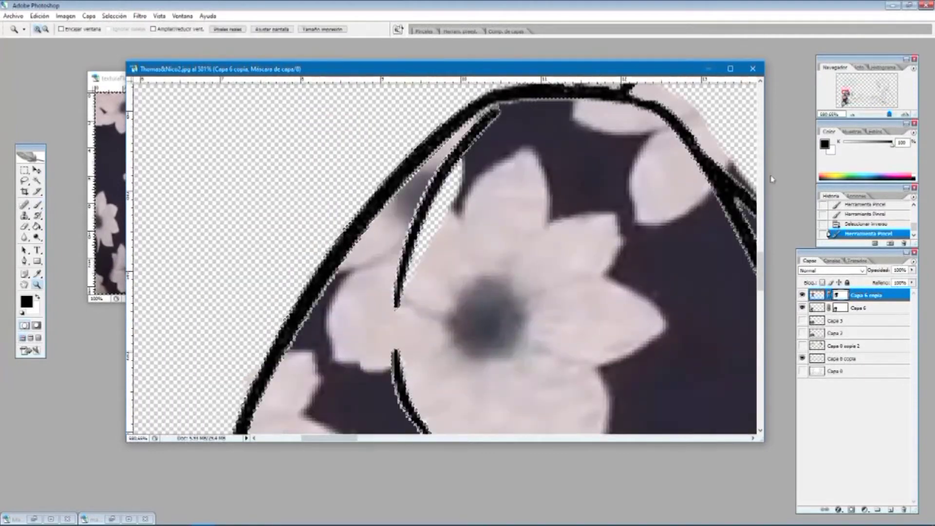
left_click(38, 205)
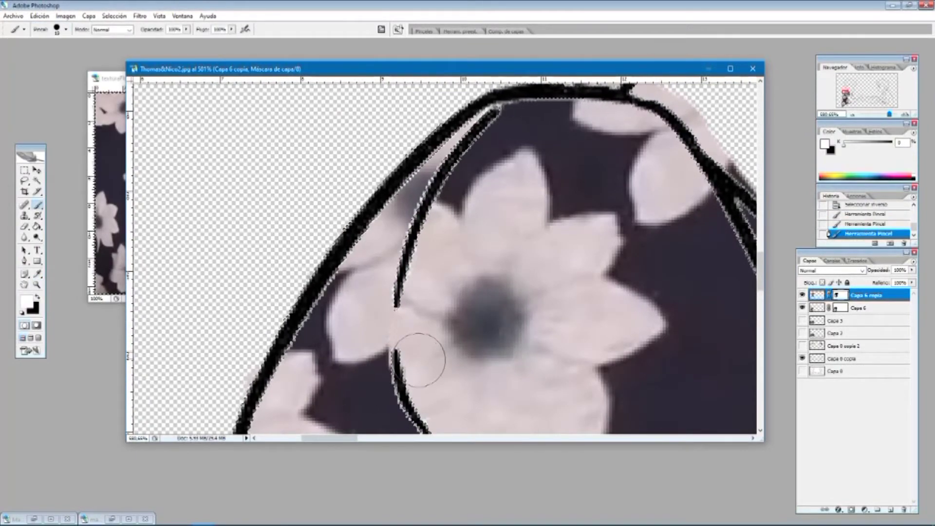
- Hide the shirt body texture layer and trim leftover texture outside the near sleeve's outline on the sleeve copy's mask
scroll(419, 360, "down", 6)
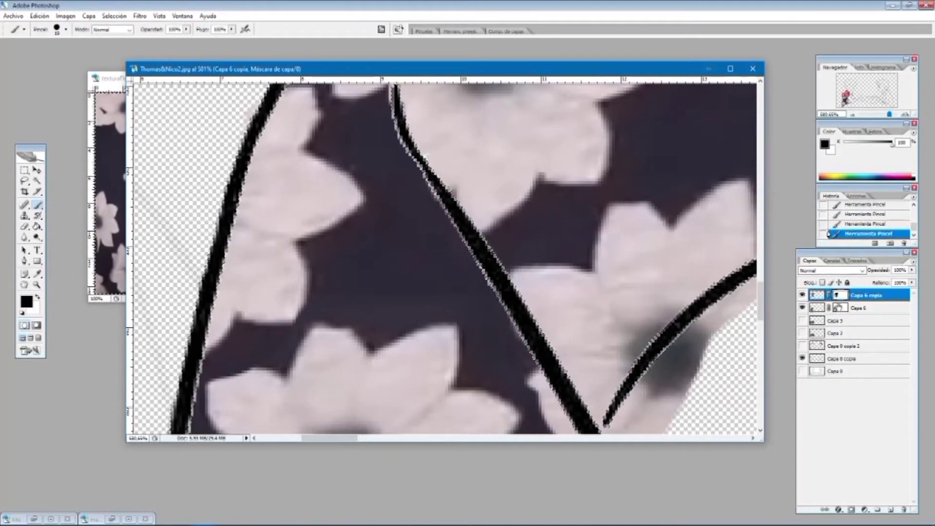
left_click(802, 308)
scroll(463, 287, "down", 3)
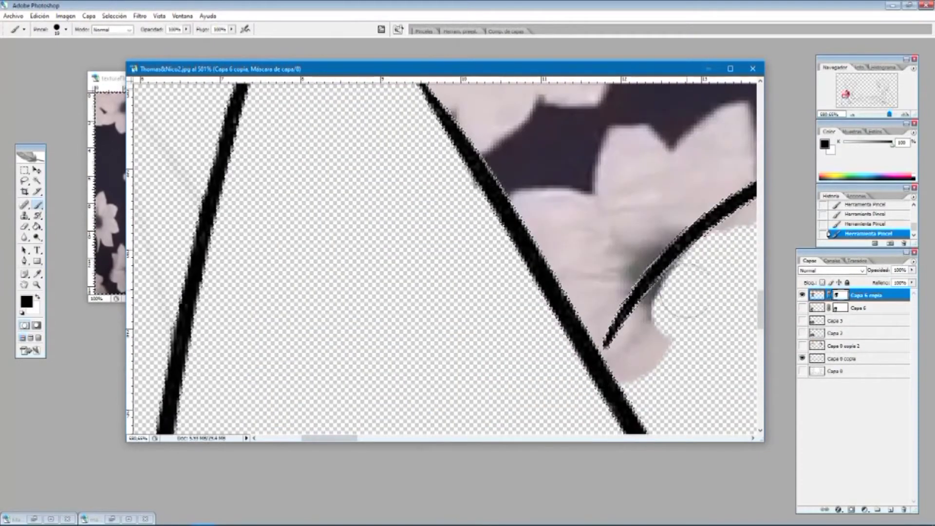
scroll(495, 418, "right", 10)
key("x")
scroll(379, 140, "up", 8)
key("x")
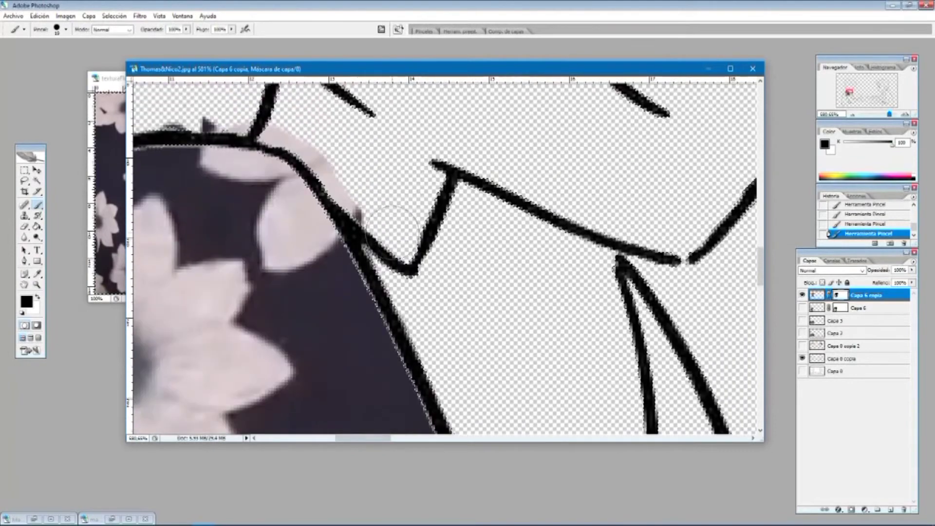
key("ctrl+minus")
key("ctrl+minus")
key("ctrl+minus")
key("ctrl+minus")
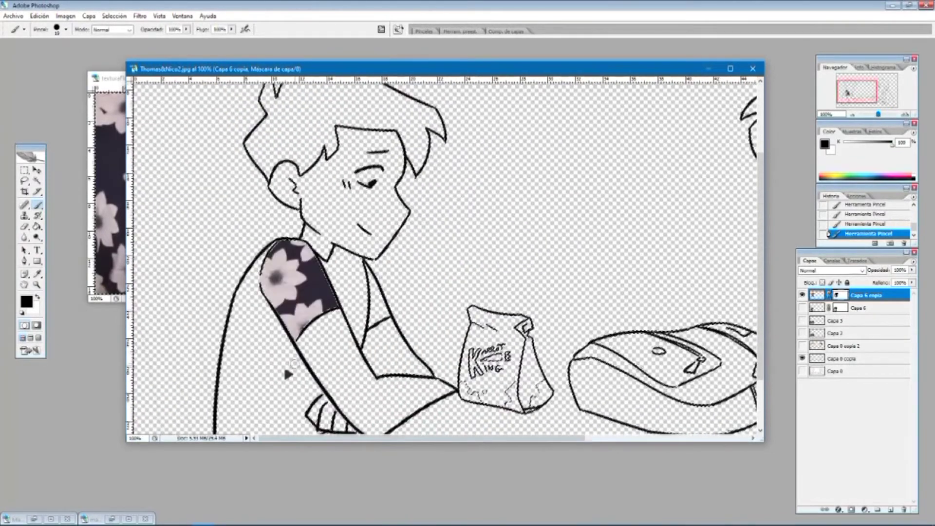
- Clear the selection and save the drawing as a PSD file
left_click(802, 308)
scroll(803, 309, "down", 4)
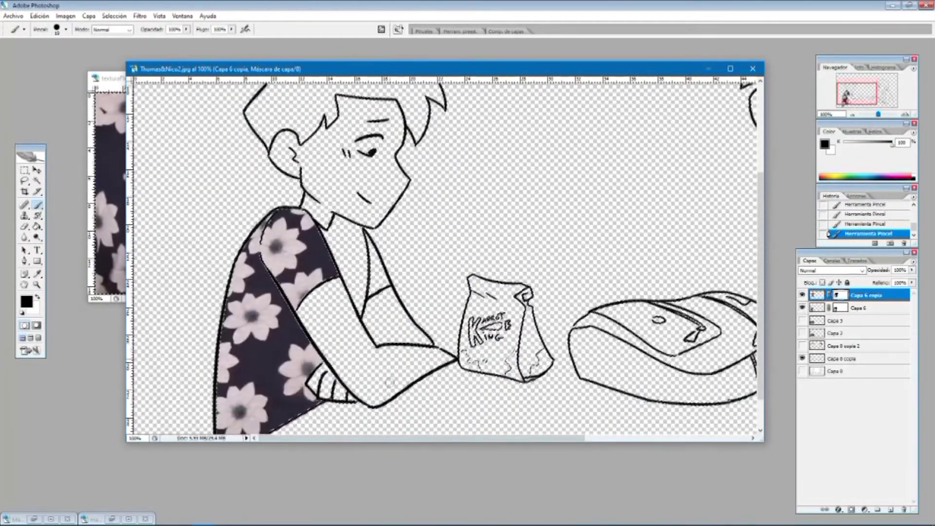
left_click(802, 309)
key("ctrl+d")
left_click(13, 16)
left_click(34, 117)
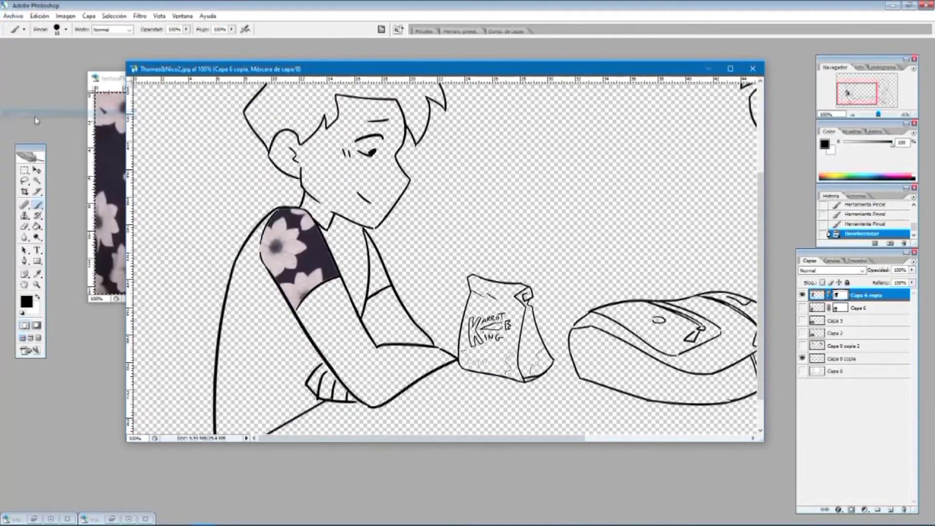
key("Return")
- Duplicate the near-sleeve texture layer and move the duplicate over the left boy's far sleeve
right_click(867, 295)
left_click(848, 322)
left_click(554, 159)
left_click(37, 170)
left_click_drag(282, 257, 358, 270)
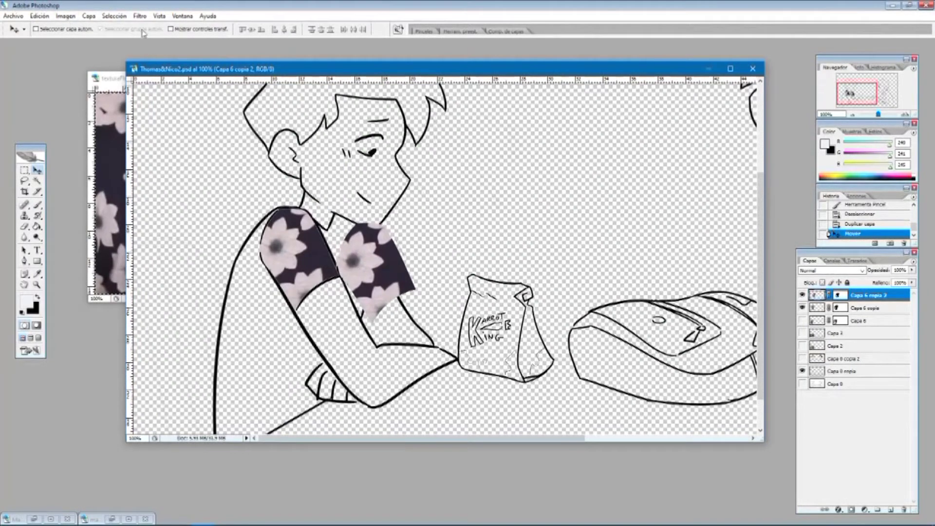
- Rotate and reposition the duplicated texture with a free transform to follow the far sleeve
key("ctrl+t")
left_click_drag(311, 98, 344, 141)
left_click_drag(450, 215, 424, 199)
left_click_drag(318, 125, 321, 130)
key("Return")
- Paint the duplicate's mask with a resized brush so the floral texture covers the whole far sleeve
left_click(37, 205)
left_click(66, 30)
left_click_drag(40, 56, 42, 57)
left_click(840, 295)
left_click_drag(405, 224, 427, 234)
key("x")
mouse_move(425, 207)
left_mouse_down()
mouse_move(434, 239)
mouse_move(425, 220)
left_mouse_up()
left_click(449, 262)
key("x")
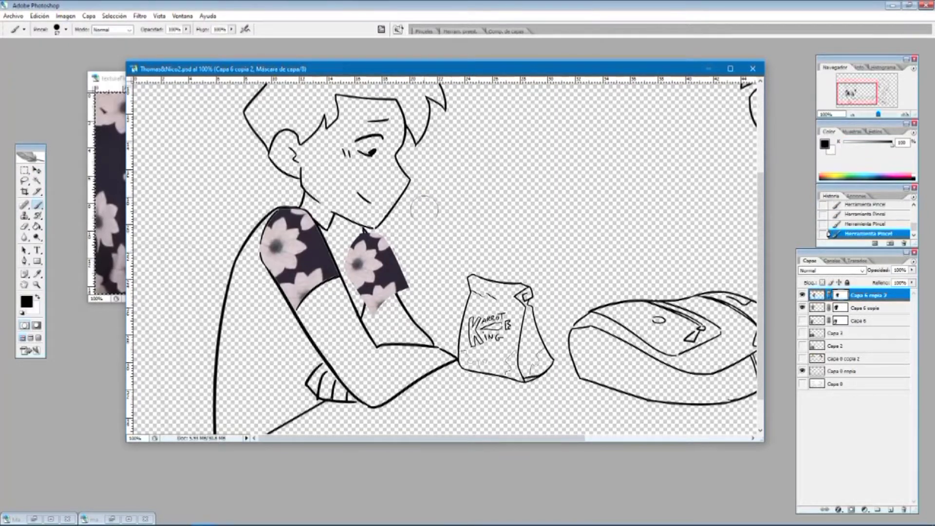
left_click(802, 295)
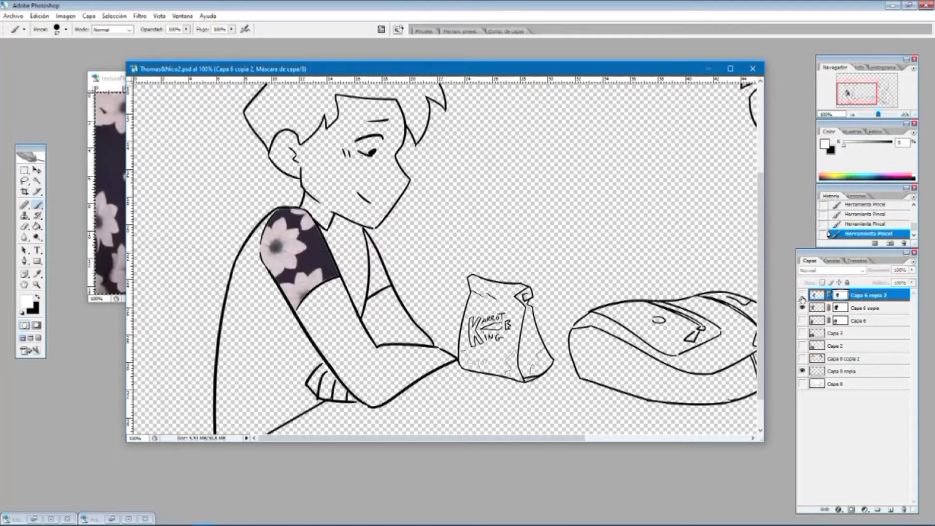
left_click(802, 294)
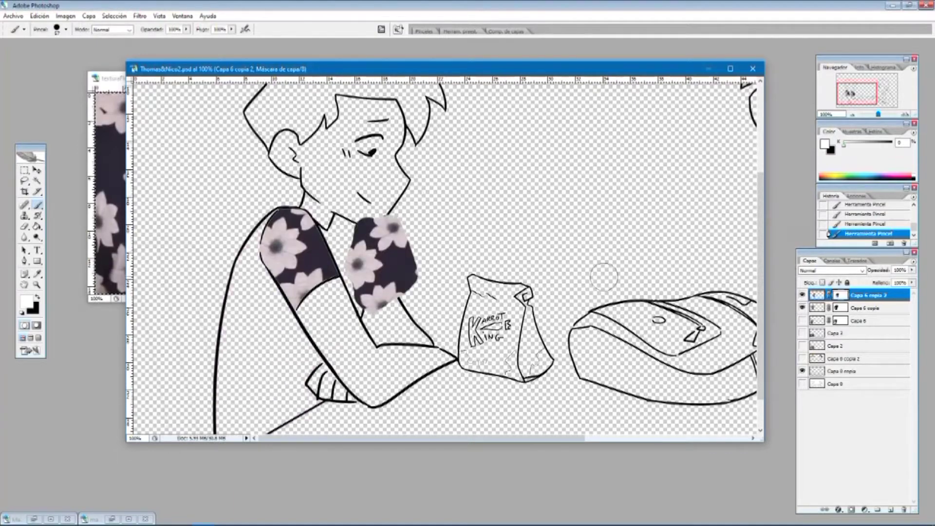
left_click(37, 285)
left_click_drag(335, 194, 435, 339)
left_click(112, 17)
left_click(132, 170)
left_click(536, 149)
key("ctrl+z")
key("ctrl+minus")
key("ctrl+minus")
key("ctrl+minus")
key("ctrl+minus")
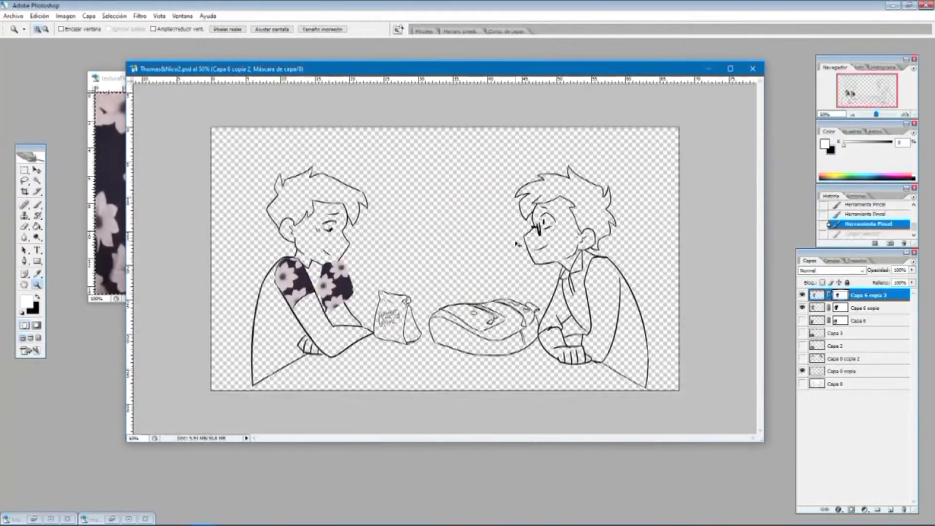
- Load the line art layer Capa 0 copia's outlines as a selection and return to the far-sleeve texture layer
left_click(848, 375)
left_click(114, 16)
left_click(127, 168)
left_click(544, 151)
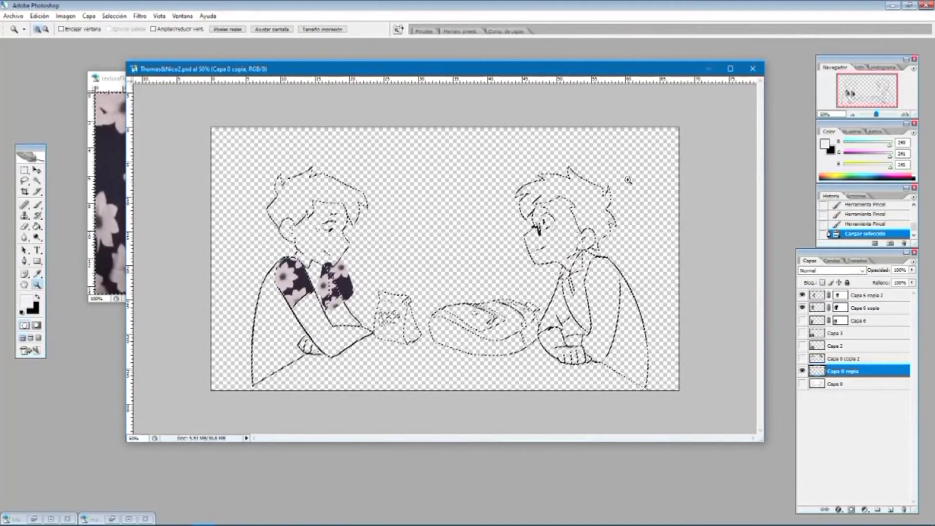
left_click(867, 296)
key("ctrl+plus")
key("ctrl+plus")
key("ctrl+plus")
left_click_drag(529, 439, 438, 448)
scroll(437, 441, "down", 3)
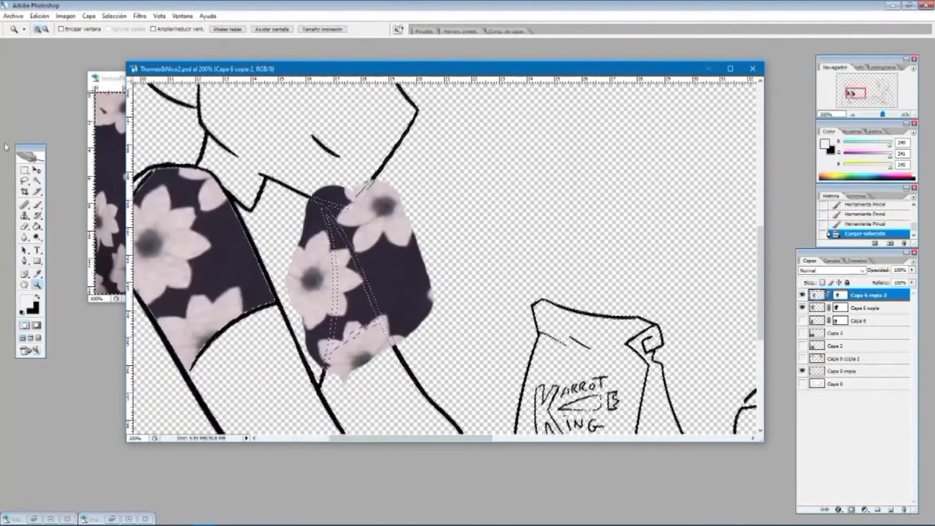
- Paint the far-sleeve layer's mask black within the selection to uncover the jaw and sleeve lines
left_click(38, 205)
mouse_move(359, 183)
left_mouse_down()
mouse_move(343, 200)
mouse_move(364, 193)
left_mouse_up()
key("ctrl+z")
left_click(839, 295)
key("x")
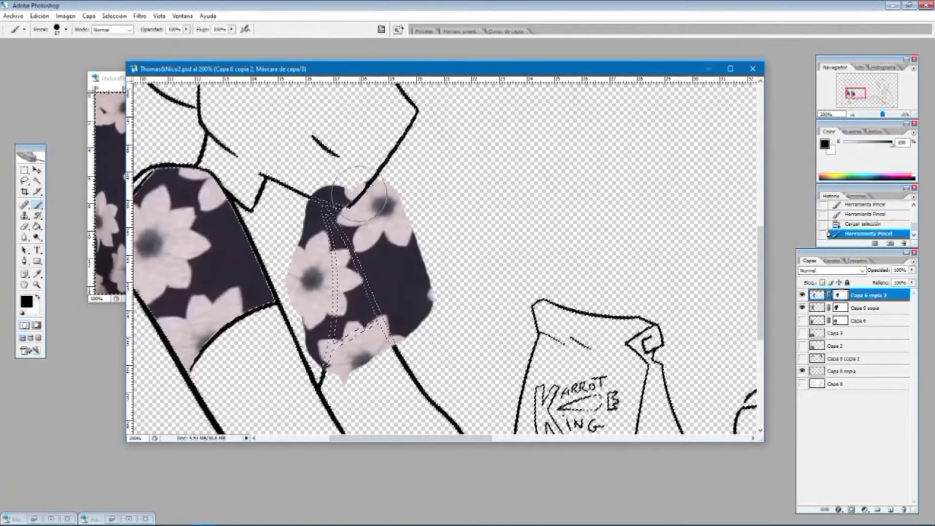
left_click_drag(339, 367, 329, 374)
- Adjust the brush size and touch up the mask around the far sleeve's cuff lines
left_click(38, 296)
left_click(37, 284)
mouse_move(293, 309)
left_mouse_down()
mouse_move(406, 385)
mouse_move(405, 403)
left_mouse_up()
key("b")
left_click(66, 29)
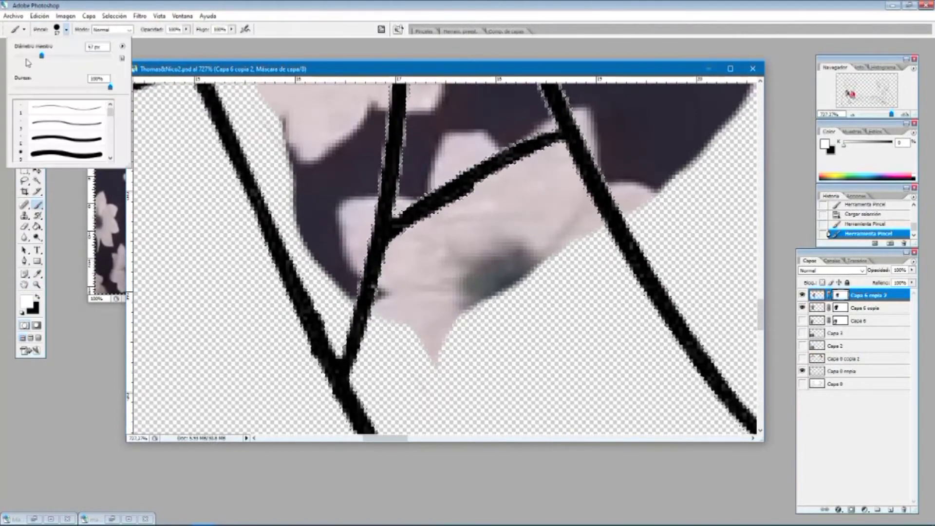
left_click(553, 189)
left_click(66, 29)
left_click_drag(24, 56, 22, 56)
type("x")
left_click(548, 293)
left_click(489, 205)
left_click(548, 261)
key("x")
left_click(538, 215)
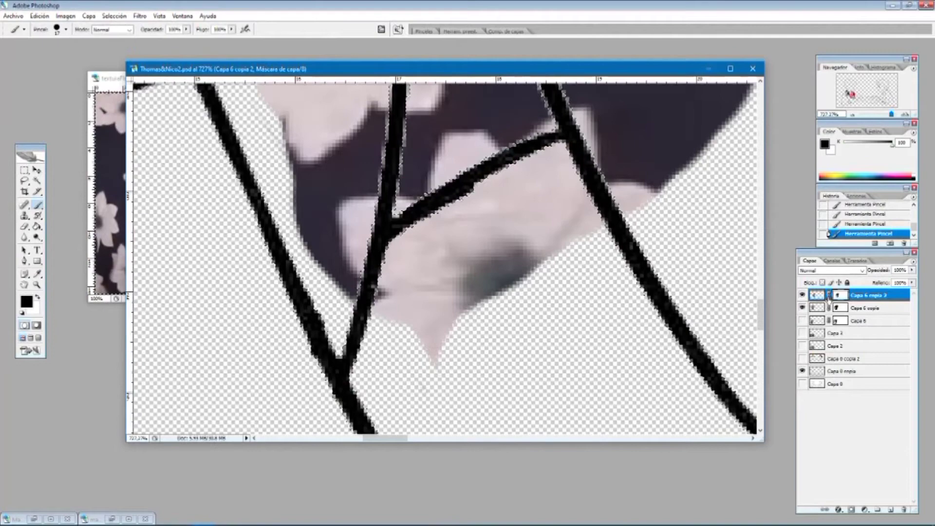
key("x")
- Invert the selection and hide the texture spilling below the far sleeve's cuff and past its inner line
key("ctrl+shift+i")
key("x")
mouse_move(509, 275)
left_mouse_down()
mouse_move(568, 246)
mouse_move(512, 201)
mouse_move(438, 341)
mouse_move(541, 220)
left_mouse_up()
scroll(345, 254, "up", 5)
scroll(344, 255, "up", 1)
left_click_drag(344, 255, 311, 360)
scroll(351, 264, "down", 2)
- Hide the texture spilling over the face, shirt front and outer edge of the far sleeve
key("ctrl+minus")
key("ctrl+minus")
key("ctrl+minus")
scroll(350, 264, "down", 1)
left_click_drag(405, 199, 380, 100)
scroll(374, 146, "up", 3)
mouse_move(369, 176)
left_mouse_down()
mouse_move(417, 109)
mouse_move(494, 147)
mouse_move(474, 253)
mouse_move(576, 213)
mouse_move(587, 390)
left_mouse_up()
scroll(608, 336, "down", 3)
mouse_move(574, 338)
left_mouse_down()
mouse_move(527, 253)
mouse_move(563, 281)
left_mouse_up()
- Restore texture in the gaps inside the far sleeve and clear the selection
key("x")
left_click_drag(499, 301, 495, 290)
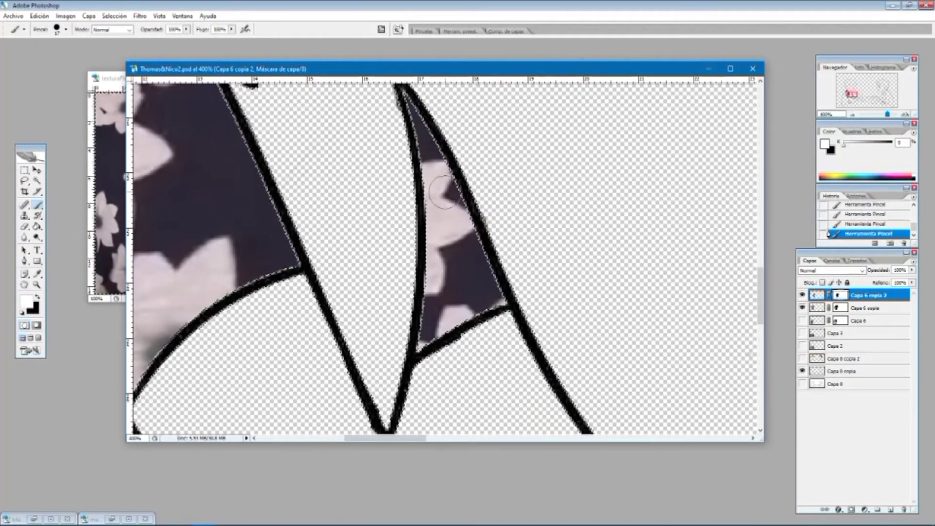
scroll(433, 187, "up", 3)
key("x")
scroll(307, 187, "down", 1)
key("ctrl+d")
key("ctrl+alt+0")
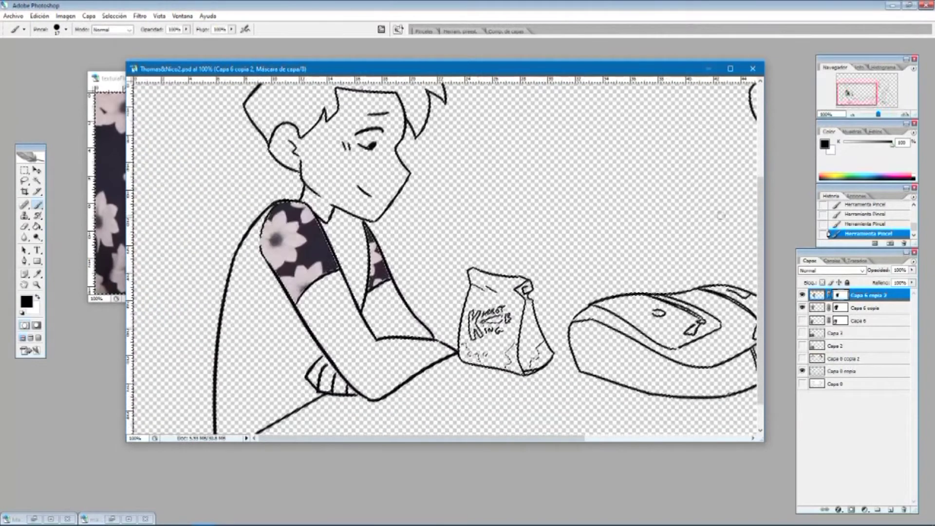
- Show the shirt body texture layer and select the near-sleeve texture layer Capa 6 copia
right_click(859, 300)
left_click(857, 258)
left_click(865, 310)
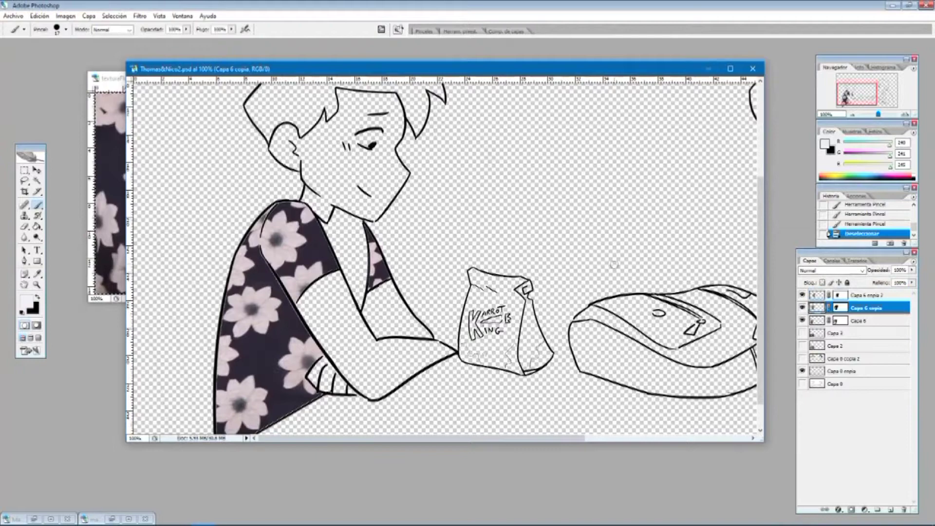
left_click(802, 384)
left_click(801, 384)
- Duplicate the near-sleeve texture layer and place the duplicate at the top of the layer stack
right_click(866, 313)
left_click(823, 116)
left_click(560, 157)
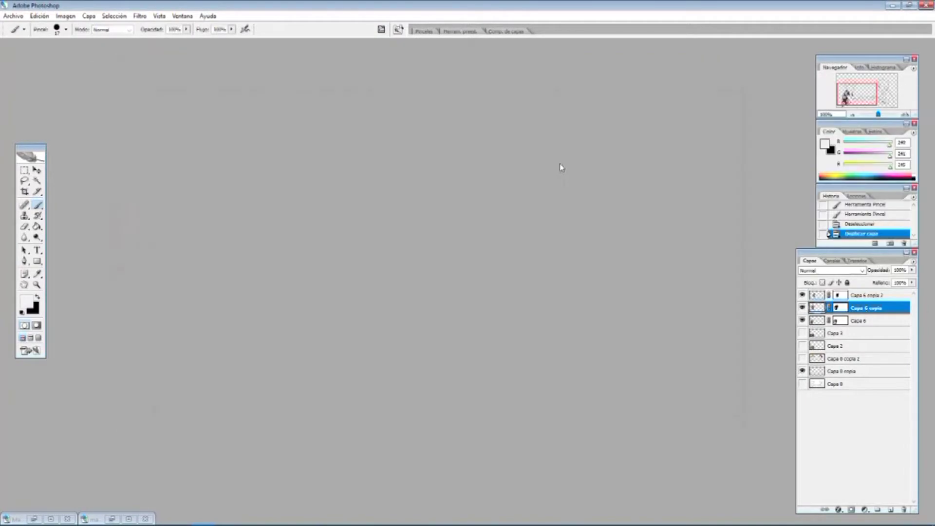
left_click_drag(873, 295, 873, 293)
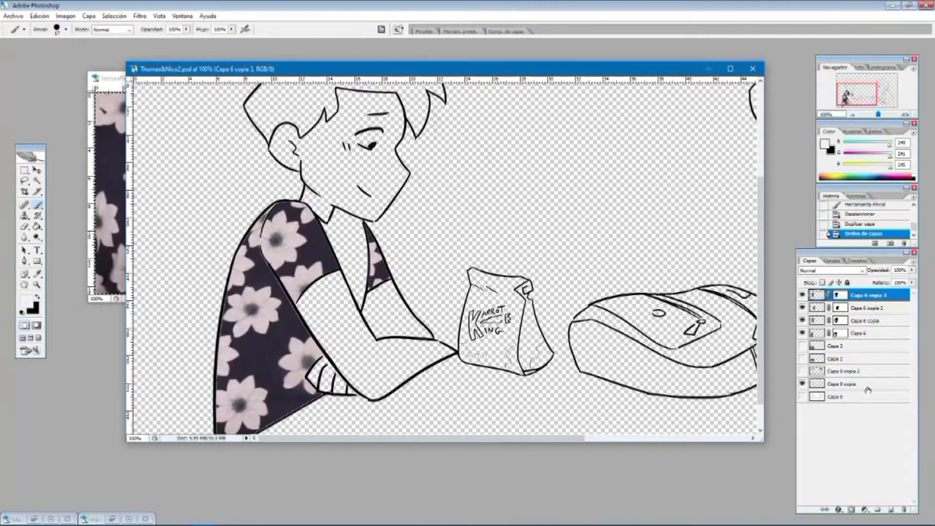
left_click(867, 387)
left_click(119, 17)
left_click(853, 308)
- Move the topmost texture copy over the shirt front and paint its mask to reveal more texture there
left_click(37, 170)
mouse_move(378, 265)
left_mouse_down()
mouse_move(400, 266)
mouse_move(389, 267)
left_mouse_up()
key("ctrl+z")
left_click(828, 297)
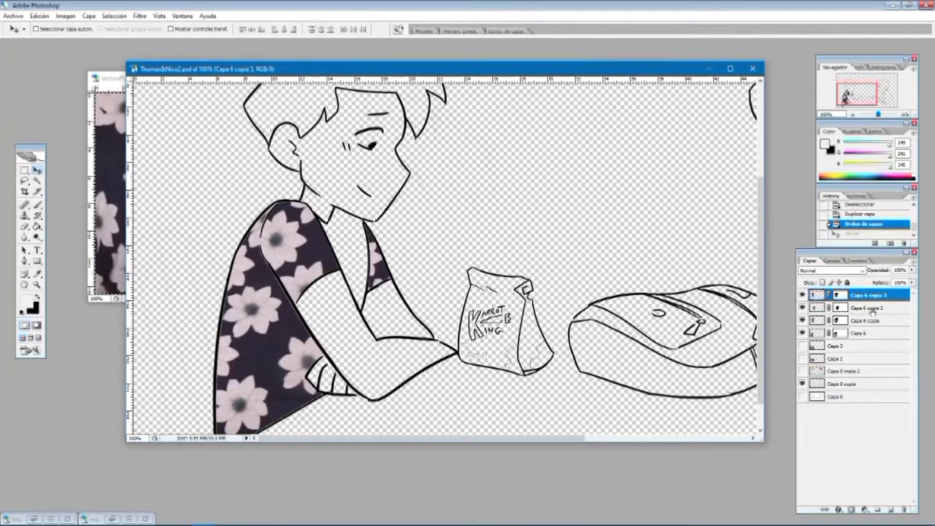
mouse_move(307, 240)
left_mouse_down()
mouse_move(344, 245)
mouse_move(358, 293)
left_mouse_up()
left_click(37, 205)
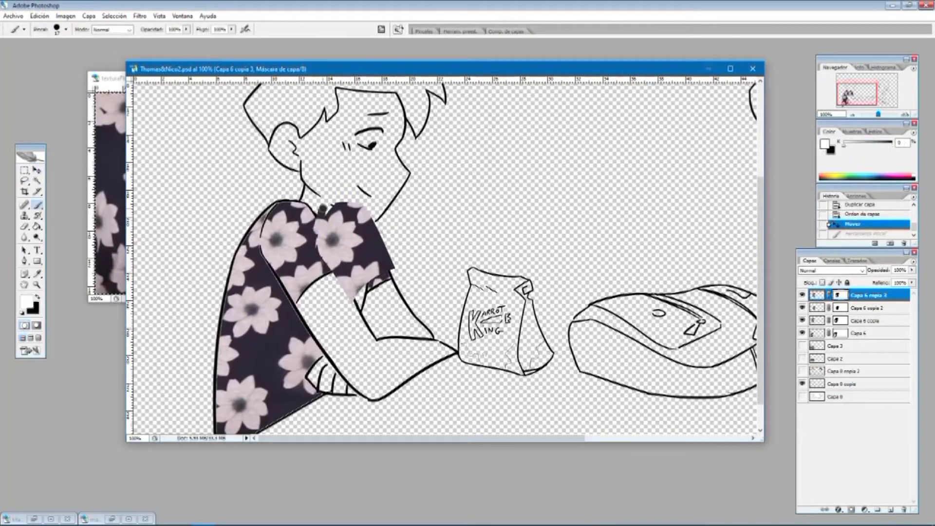
key("ctrl+plus")
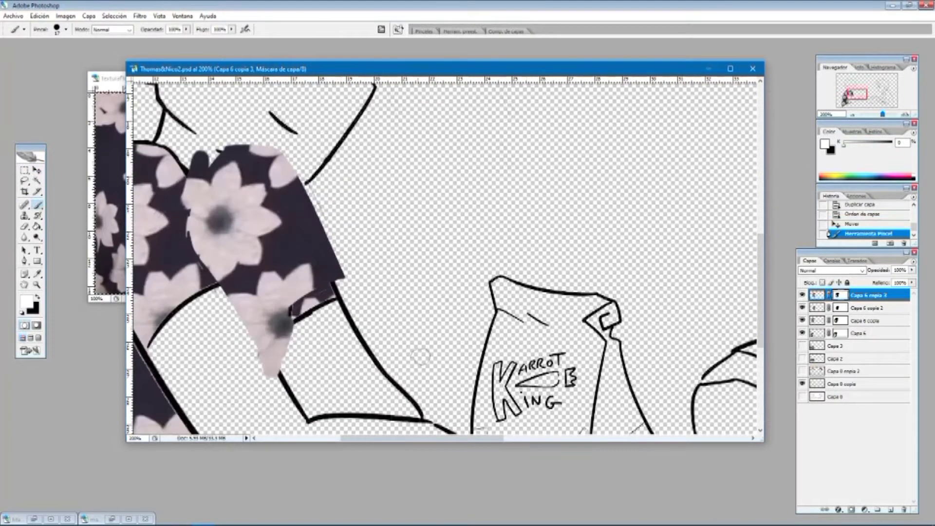
scroll(417, 210, "left", 3)
mouse_move(912, 277)
left_mouse_down()
mouse_move(884, 280)
mouse_move(926, 287)
left_mouse_up()
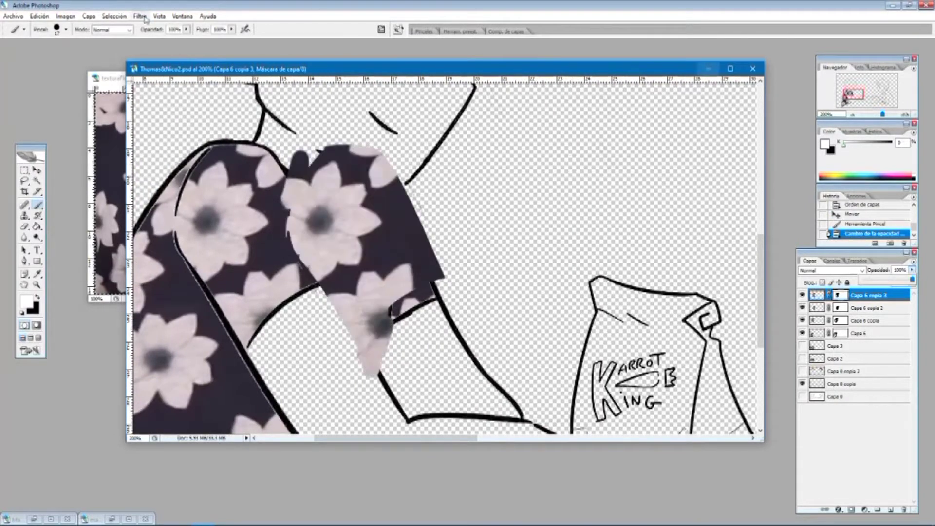
- Load the line art outlines as a selection and mask the topmost copy off the collar, shirt front and sleeve lines
left_click(857, 384)
left_click(141, 17)
mouse_move(115, 17)
left_click(157, 165)
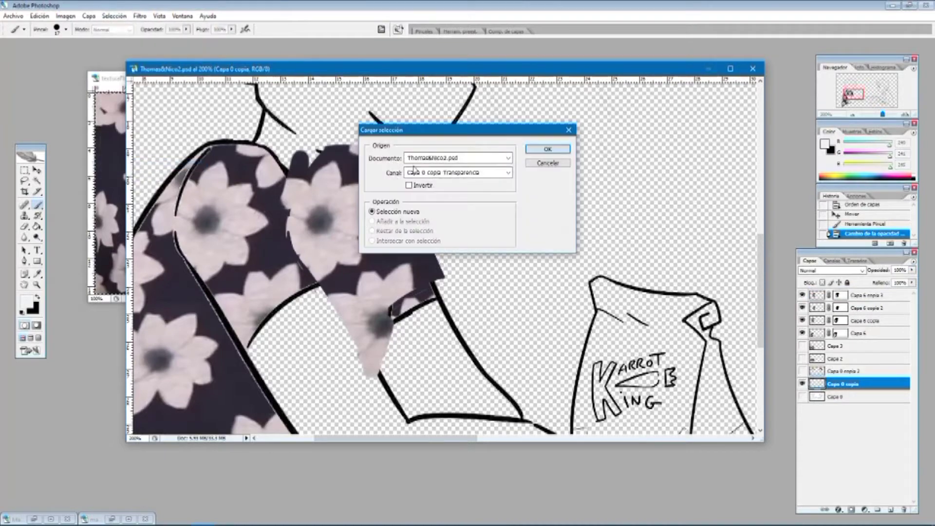
left_click(555, 152)
left_click(840, 295)
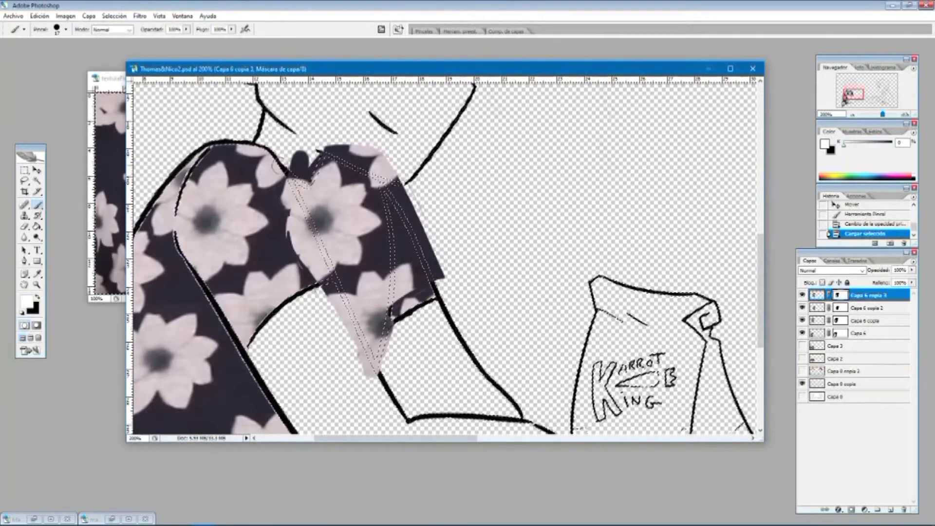
left_click(300, 195)
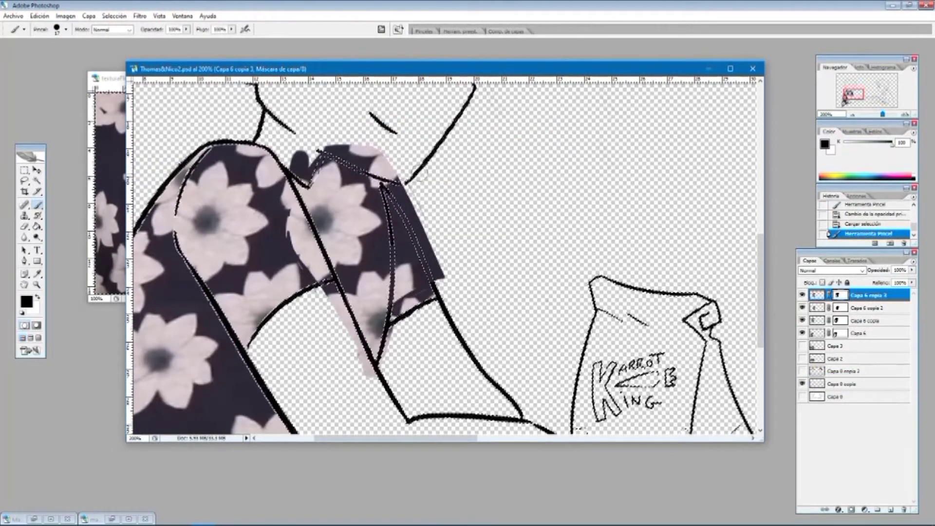
left_click_drag(391, 329, 379, 359)
left_click_drag(309, 183, 321, 158)
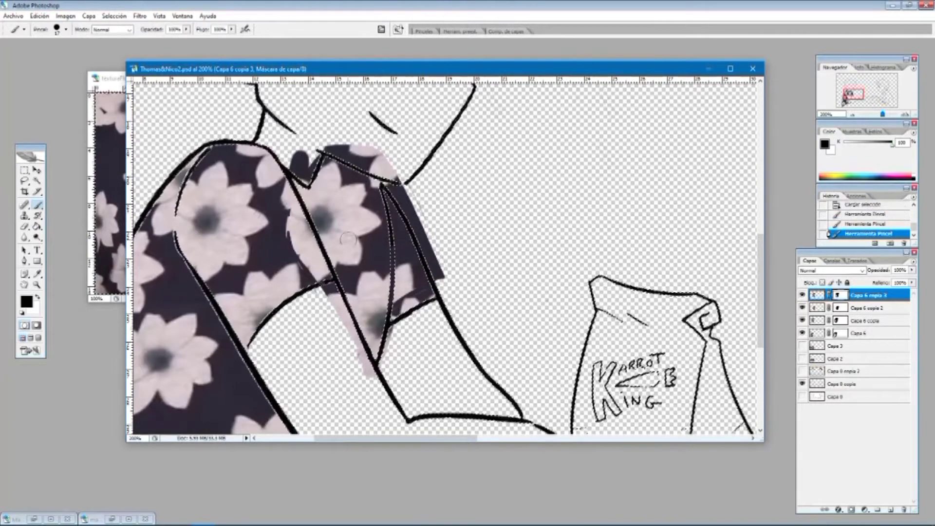
- Invert the selection for trimming the shirt front and hide the near-sleeve texture layer
key("ctrl+shift+i")
key("ctrl+space")
left_click_drag(391, 389, 327, 309)
mouse_move(477, 376)
left_mouse_down()
mouse_move(339, 134)
mouse_move(360, 223)
left_mouse_up()
scroll(326, 285, "up", 3)
scroll(312, 219, "up", 4)
key("ctrl+z")
key("ctrl+shift+i")
left_click(802, 320)
scroll(292, 338, "up", 2)
scroll(311, 254, "left", 6)
scroll(358, 166, "up", 1)
- Hide the shirt front texture spilling past the front edge line onto the near arm and sleeve
mouse_move(359, 156)
left_mouse_down()
mouse_move(493, 259)
mouse_move(457, 182)
left_mouse_up()
scroll(438, 205, "up", 3)
left_click_drag(423, 275, 351, 140)
left_click_drag(399, 164, 390, 152)
scroll(391, 195, "up", 2)
mouse_move(391, 247)
left_mouse_down()
mouse_move(304, 117)
mouse_move(339, 141)
left_mouse_up()
scroll(285, 240, "up", 3)
left_click_drag(400, 147, 420, 220)
left_click_drag(469, 118, 471, 134)
- Mask the topmost texture copy off the area past the shirt front, from under the chin down the far sleeve's outer line
scroll(487, 136, "up", 3)
left_click_drag(560, 139, 696, 157)
left_click_drag(359, 438, 374, 439)
mouse_move(592, 214)
left_mouse_down()
mouse_move(448, 165)
mouse_move(439, 225)
left_mouse_up()
scroll(633, 255, "down", 4)
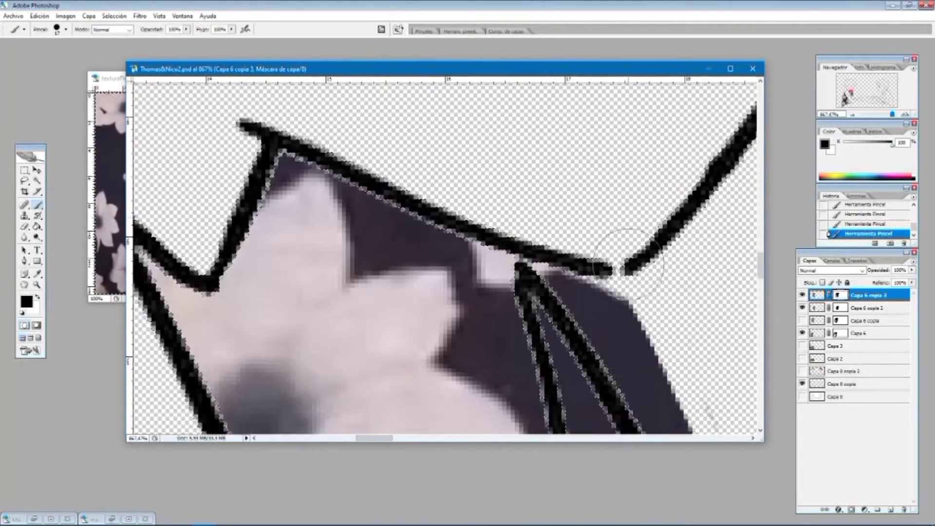
scroll(585, 195, "right", 3)
left_click_drag(523, 190, 528, 245)
scroll(672, 209, "down", 5)
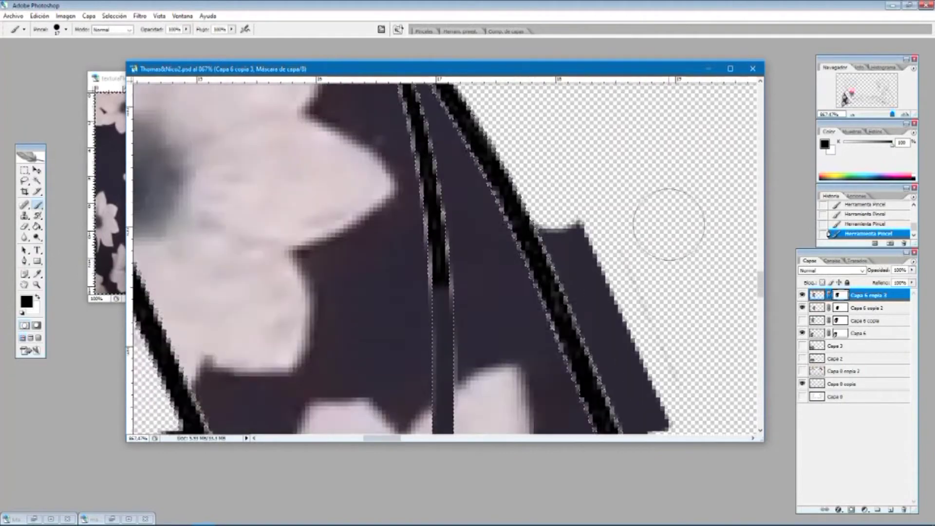
scroll(619, 212, "down", 1)
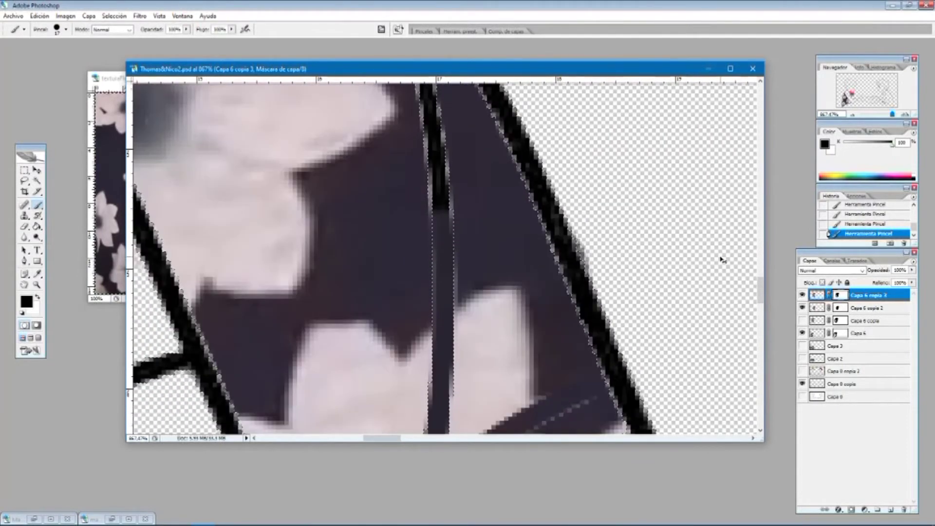
- Mask the topmost texture copy off the shirt's front edge line and hide the other three texture layers
left_click(879, 222)
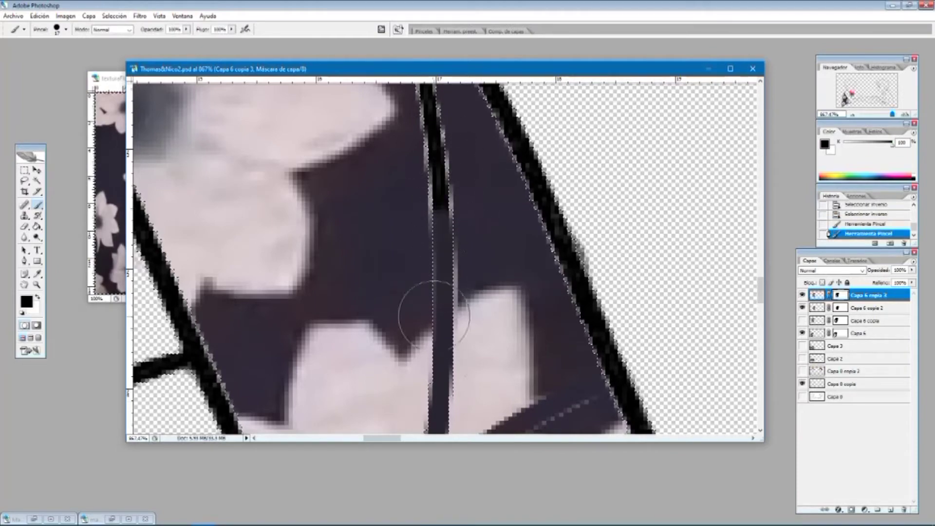
left_click_drag(434, 316, 460, 245)
scroll(460, 245, "down", 5)
left_click(802, 322)
left_click(802, 308)
left_click(802, 309)
left_click(802, 309)
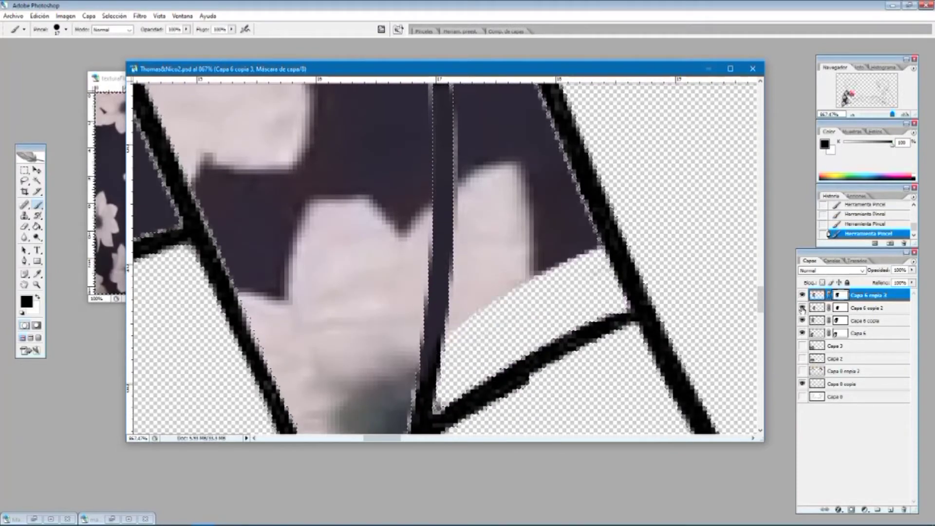
left_click(802, 309)
scroll(520, 224, "up", 12)
scroll(544, 346, "down", 3)
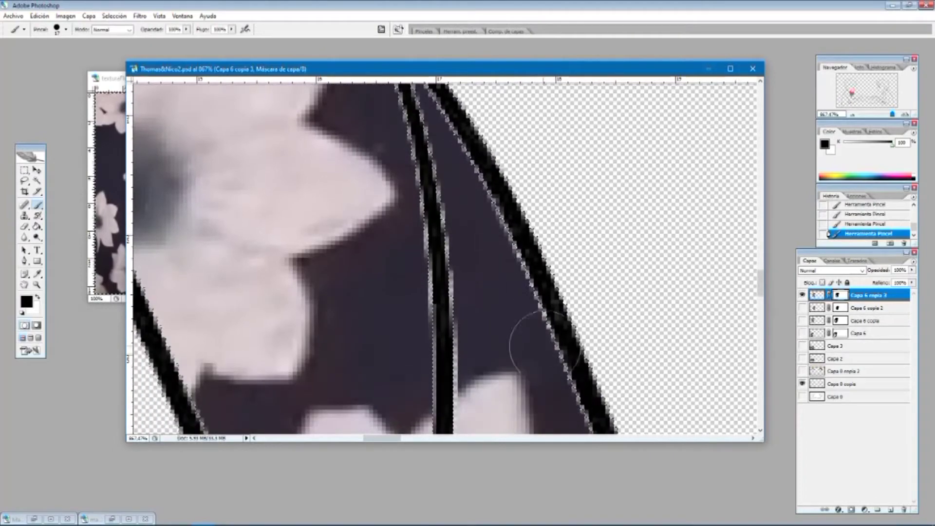
- Mask the topmost texture copy off the far sleeve, between the shirt's front edge line and the outer sleeve line
left_click_drag(484, 182, 491, 268)
scroll(468, 204, "up", 3)
left_click_drag(444, 167, 470, 234)
scroll(511, 219, "down", 6)
left_click_drag(548, 244, 577, 306)
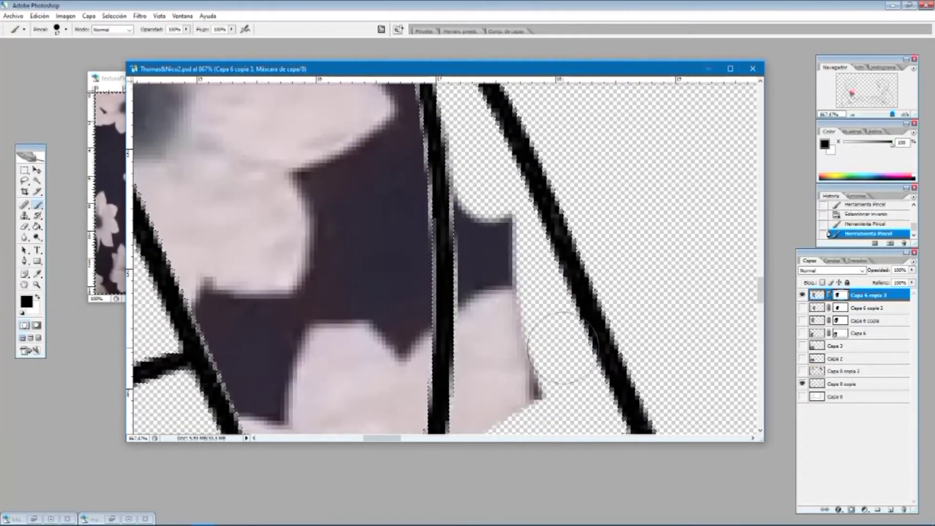
scroll(481, 268, "down", 6)
mouse_move(480, 229)
left_mouse_down()
mouse_move(490, 319)
mouse_move(474, 351)
left_mouse_up()
scroll(487, 312, "up", 9)
- Mask the Capa 6 texture off the shirt's front edge line using that layer's own mask
left_click(802, 308)
left_click(802, 308)
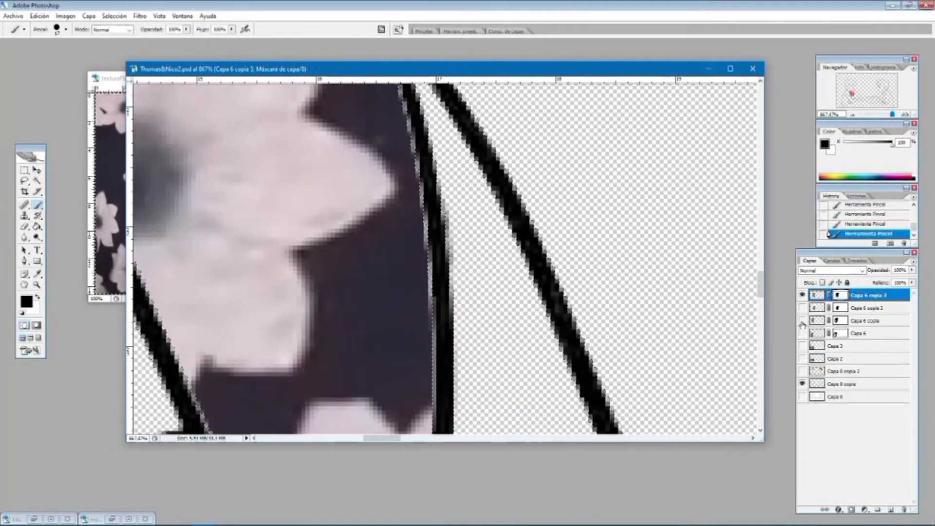
left_click(840, 334)
scroll(506, 292, "down", 3)
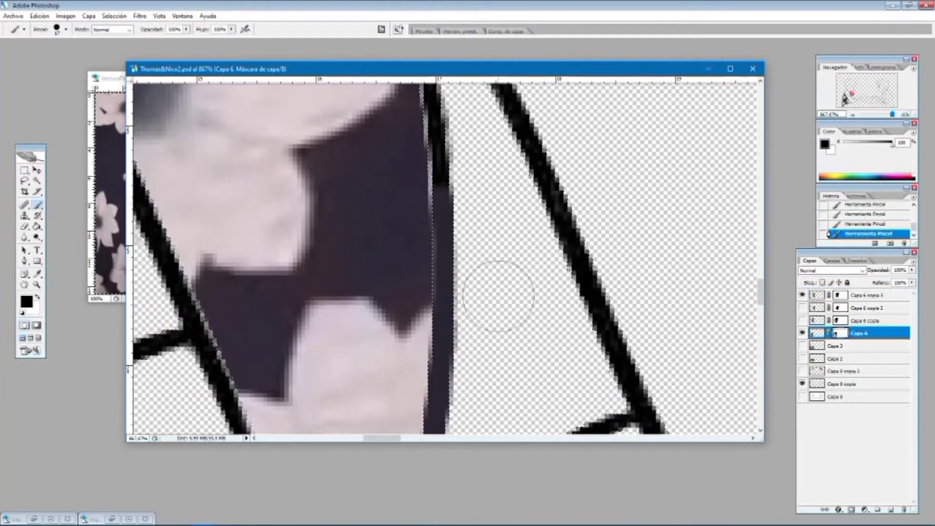
left_click_drag(472, 162, 473, 394)
scroll(486, 248, "down", 8)
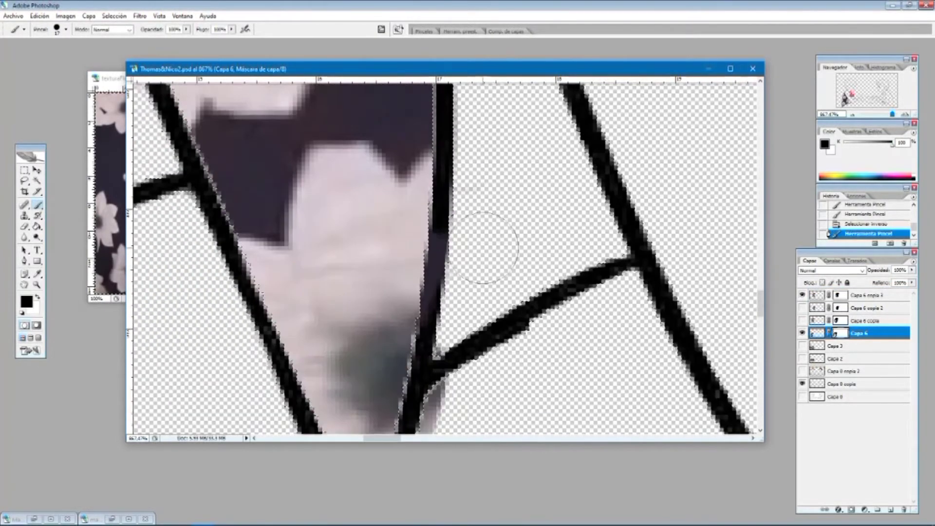
- Return to the topmost copy's mask and hide the texture spilling past the lower end of the shirt's front edge
key("x")
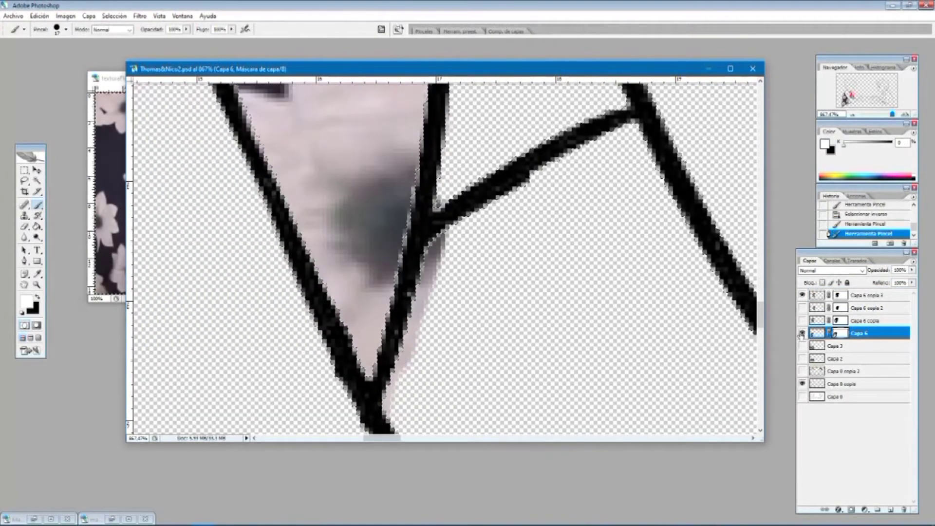
left_click(840, 295)
key("x")
mouse_move(482, 237)
left_mouse_down()
mouse_move(463, 250)
mouse_move(431, 390)
left_mouse_up()
scroll(482, 302, "up", 14)
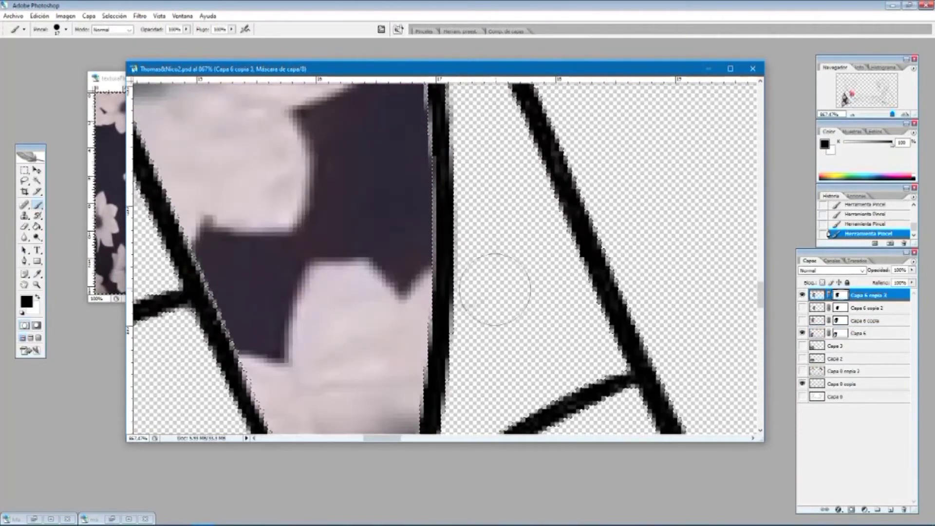
- Show the hidden texture copies again, then show and select the hair color layer Capa 0 copia 2
key("ctrl+0")
left_click(803, 308)
left_click(802, 321)
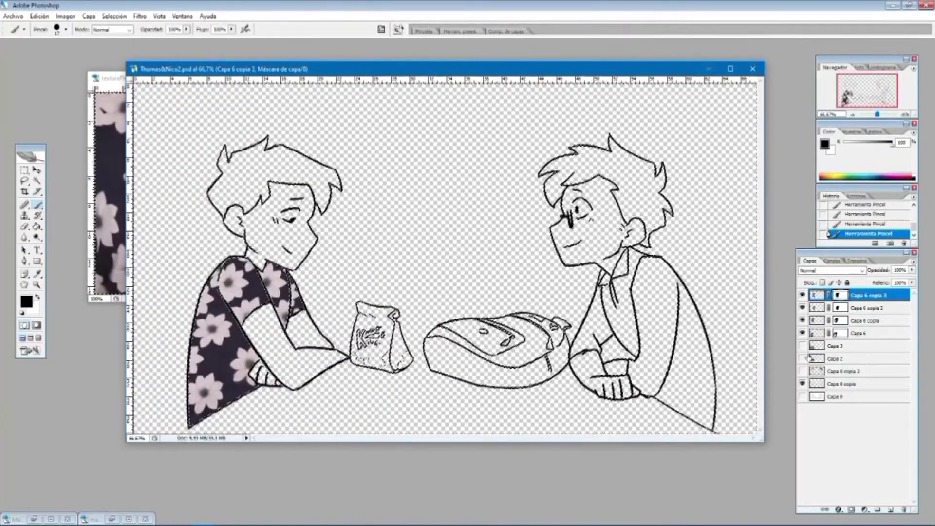
left_click(802, 371)
left_click(844, 372)
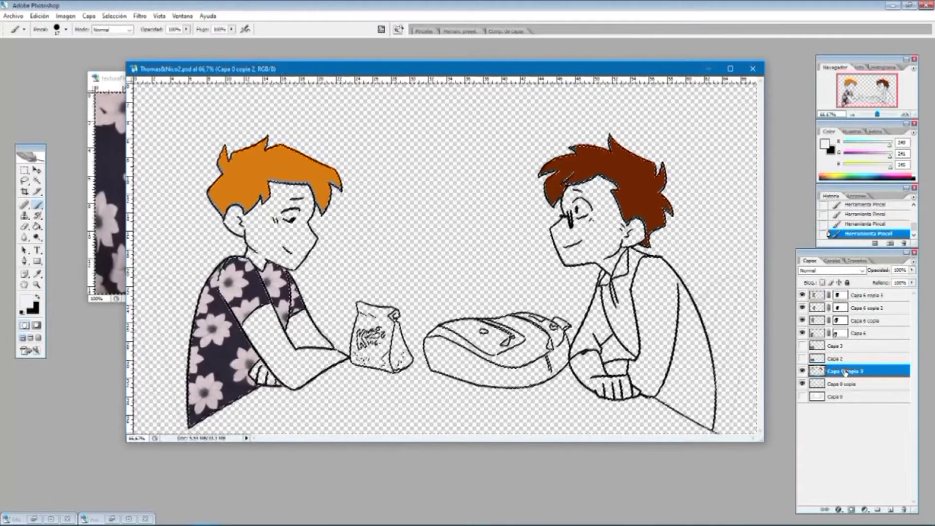
- Paint a pale peach skin tone over the left boy's cheek, mouth area, neck and inner ear
left_click_drag(30, 147, 29, 196)
scroll(229, 207, "up", 4)
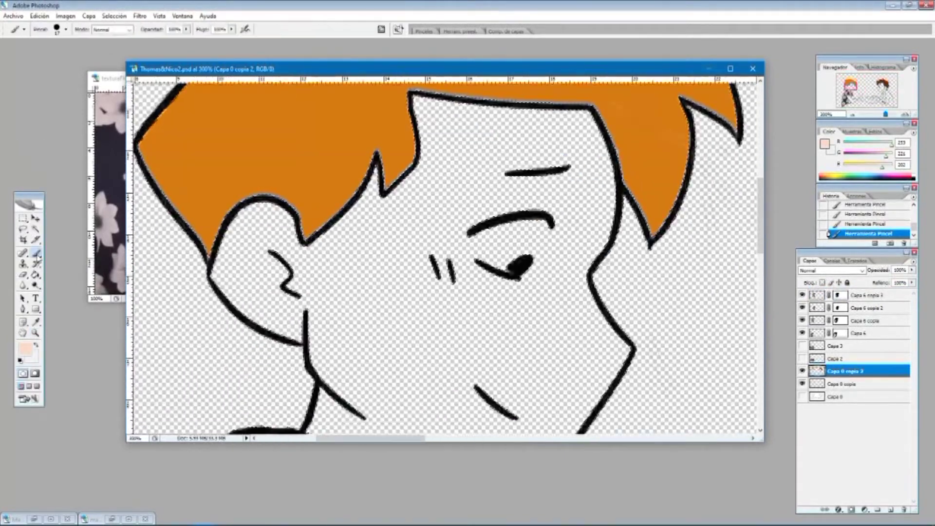
left_click_drag(407, 209, 447, 253)
left_click_drag(374, 226, 454, 348)
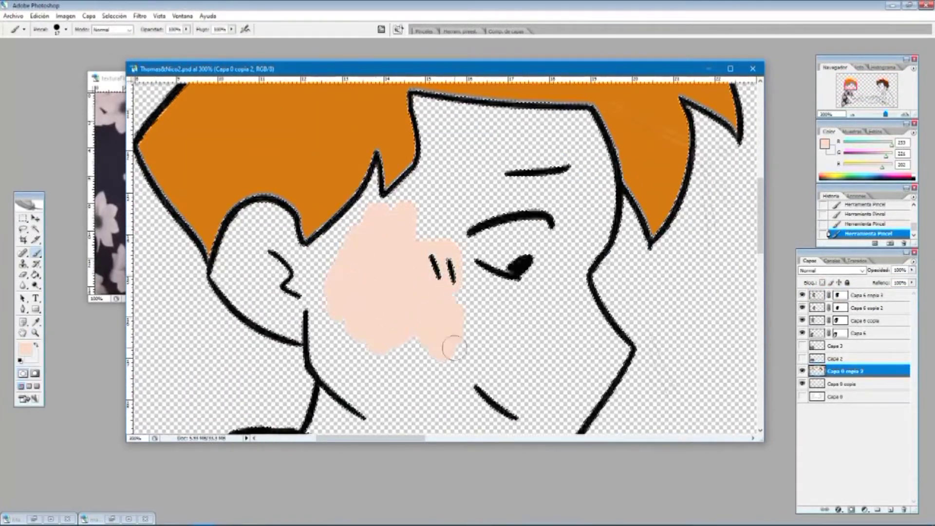
left_click_drag(363, 302, 517, 396)
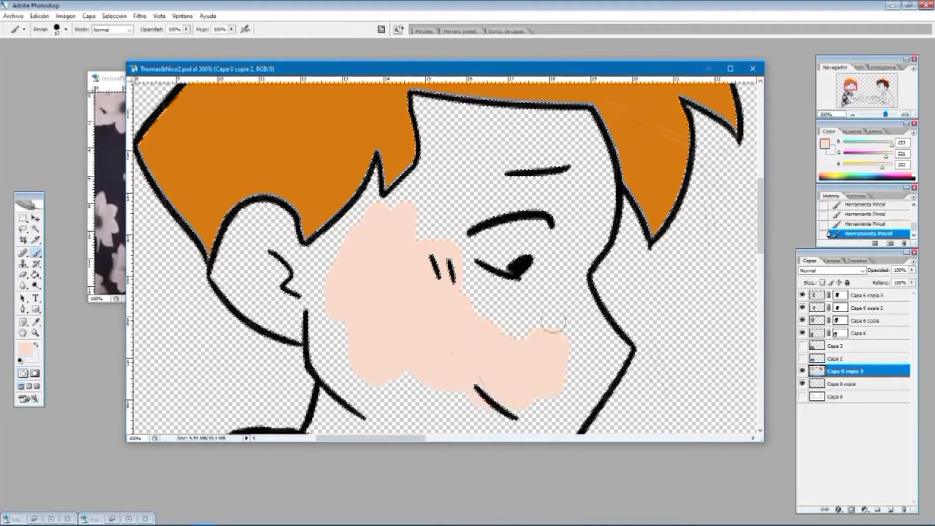
left_click_drag(552, 321, 556, 349)
scroll(557, 336, "down", 3)
left_click_drag(566, 304, 585, 251)
left_click_drag(538, 223, 337, 201)
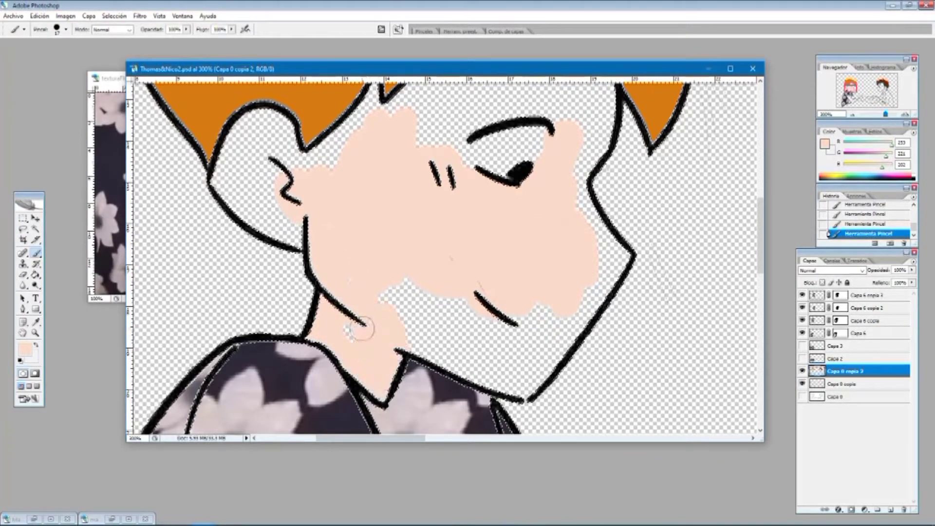
mouse_move(474, 282)
left_mouse_down()
mouse_move(562, 241)
mouse_move(260, 176)
left_mouse_up()
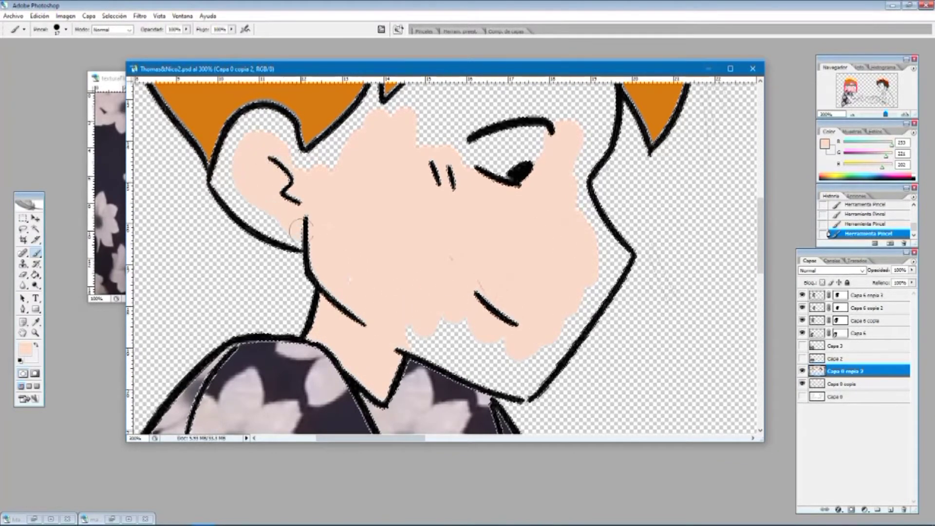
- Extend the skin tone over the left boy's temple, eye, eyebrow and forehead
scroll(225, 183, "up", 2)
left_click_drag(418, 203, 440, 173)
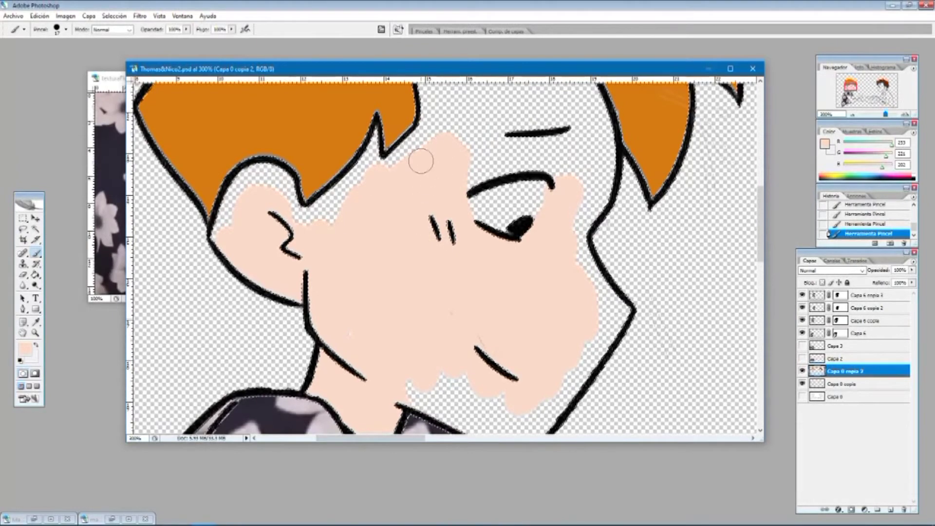
left_click_drag(562, 153, 536, 207)
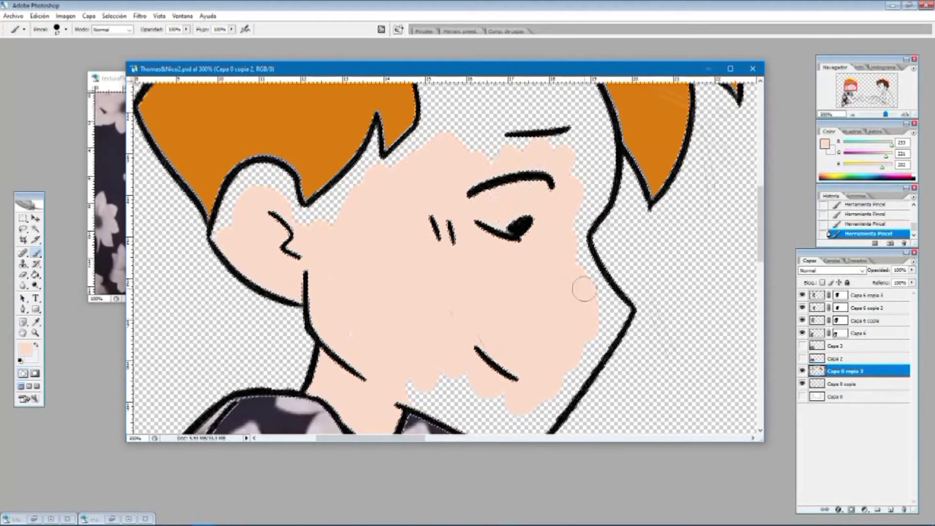
scroll(547, 142, "up", 5)
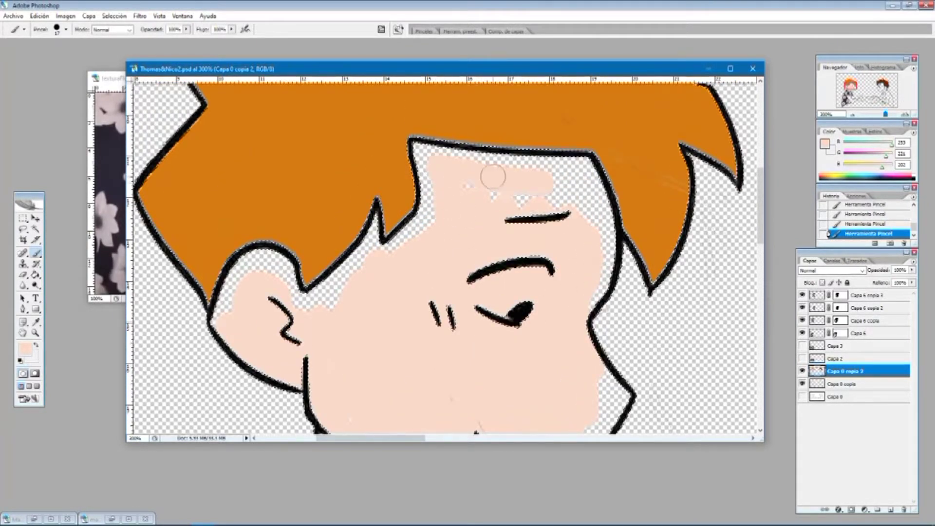
- Reduce the brush size and fill the skin tone up to the outlines around the left boy's ear and sideburn
key("z")
left_click_drag(168, 256, 259, 377)
key("b")
left_click_drag(501, 221, 497, 199)
left_click(66, 30)
left_click_drag(21, 58, 20, 58)
left_click_drag(463, 207, 472, 275)
scroll(472, 276, "up", 5)
mouse_move(589, 149)
left_mouse_down()
mouse_move(511, 210)
mouse_move(628, 210)
mouse_move(679, 277)
mouse_move(711, 269)
left_mouse_up()
scroll(398, 252, "right", 10)
scroll(471, 229, "up", 5)
scroll(628, 170, "up", 12)
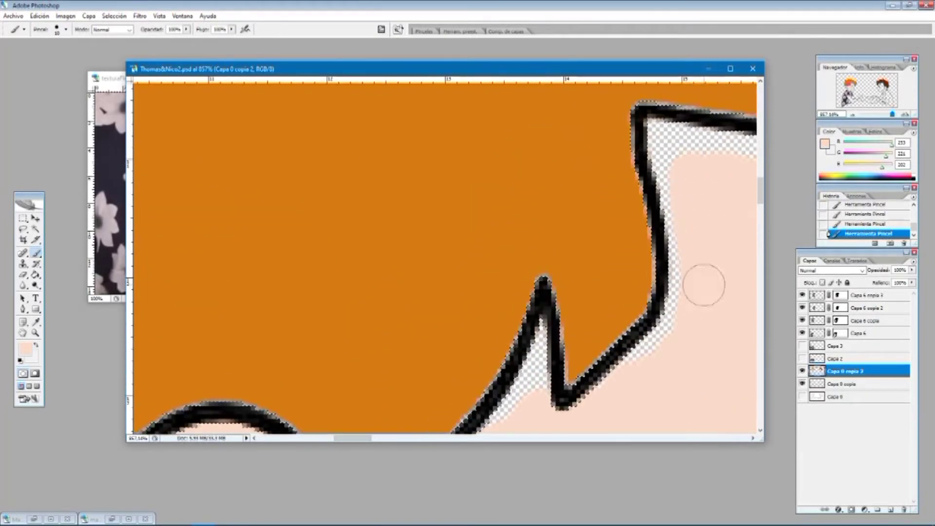
- Fill the skin gaps along the left boy's hairline, using a smaller brush for the narrow notch and the fringe line
left_click_drag(662, 137, 688, 162)
scroll(622, 383, "down", 6)
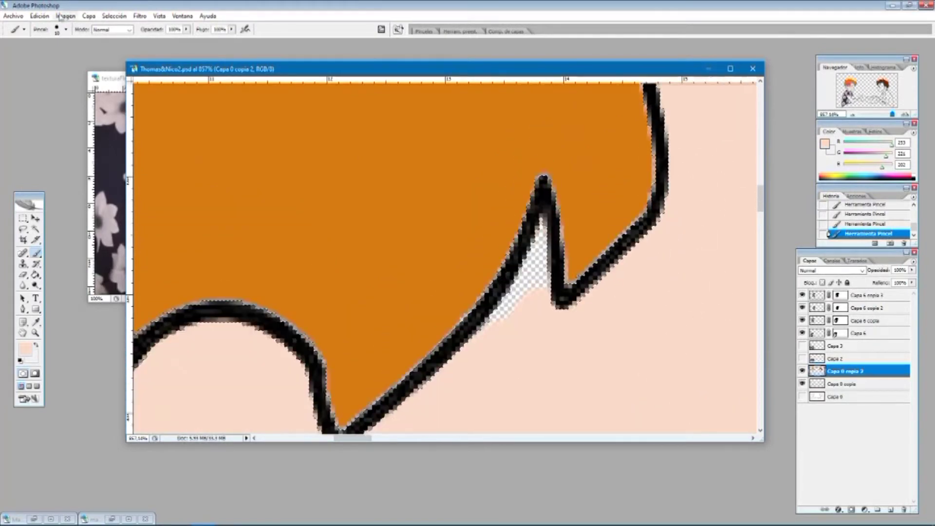
left_click(66, 29)
left_click_drag(21, 56, 17, 56)
left_click_drag(512, 297, 494, 327)
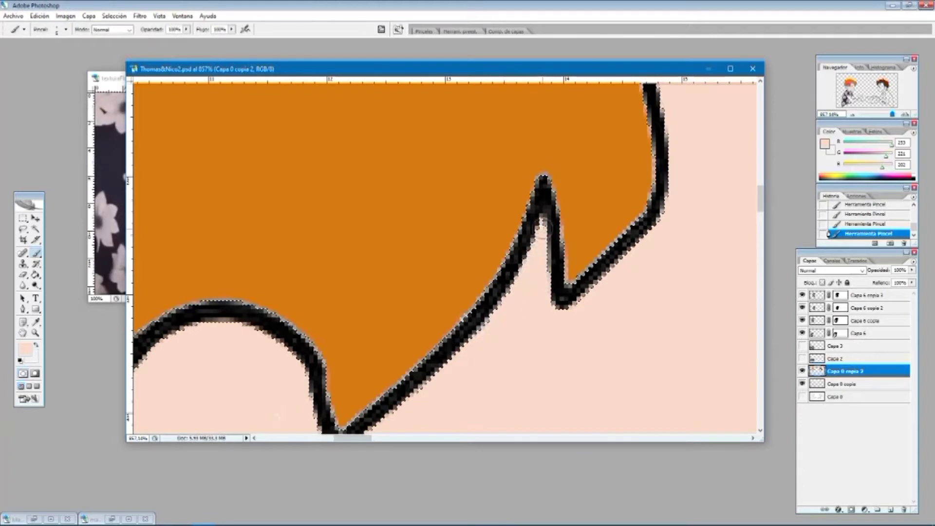
left_click_drag(351, 438, 369, 439)
scroll(436, 306, "up", 5)
left_click_drag(489, 171, 550, 176)
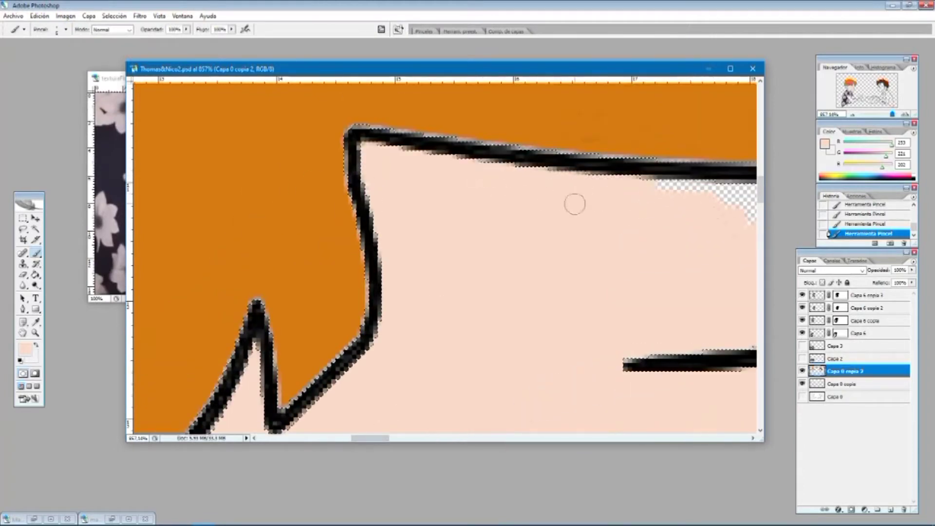
- Fill the skin tone up to the left boy's profile line, from the forehead corner down to the nose tip
scroll(501, 254, "right", 15)
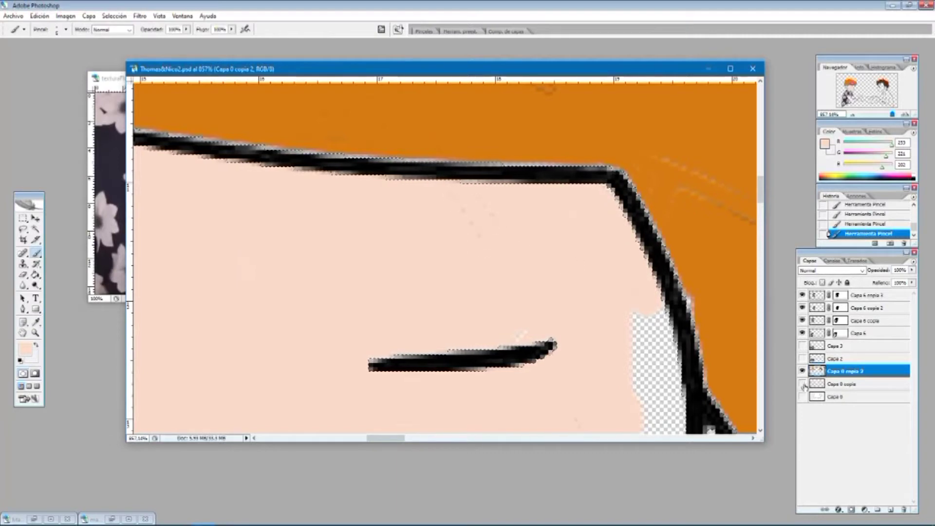
scroll(518, 249, "down", 8)
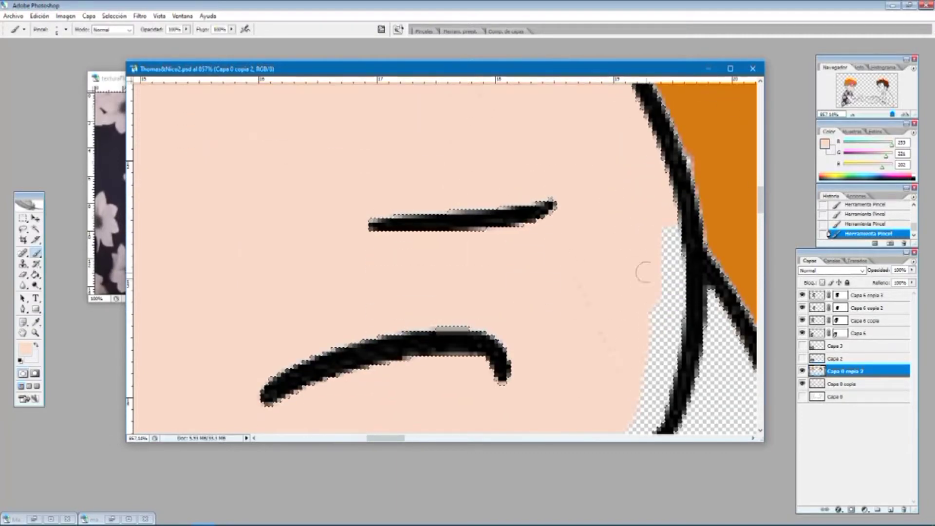
scroll(644, 272, "down", 5)
scroll(643, 346, "down", 16)
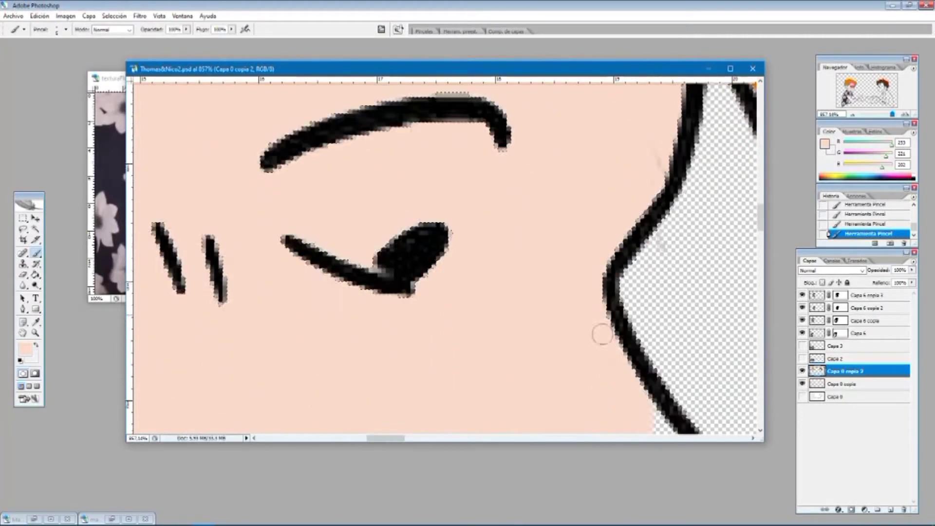
scroll(668, 333, "down", 7)
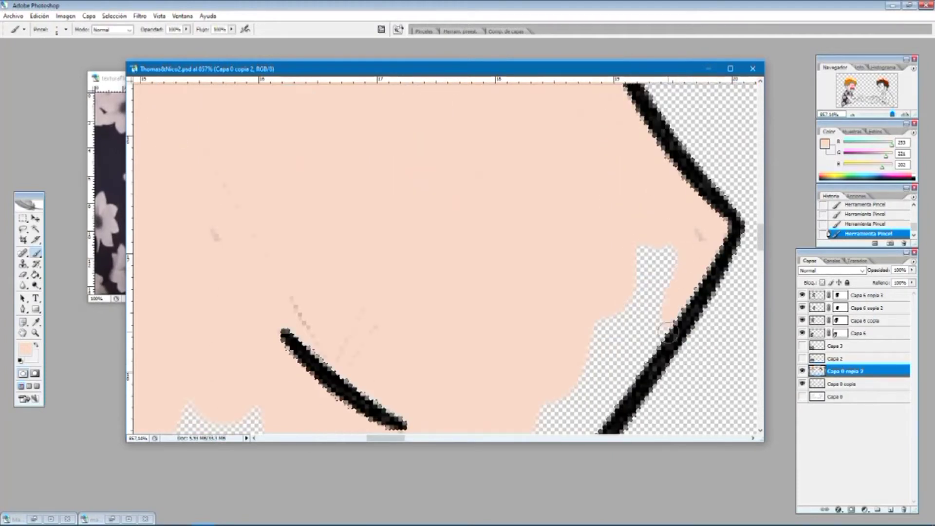
- Fill the remaining skin gaps along the left boy's lower profile, chin and jawline above the collar
scroll(640, 234, "down", 6)
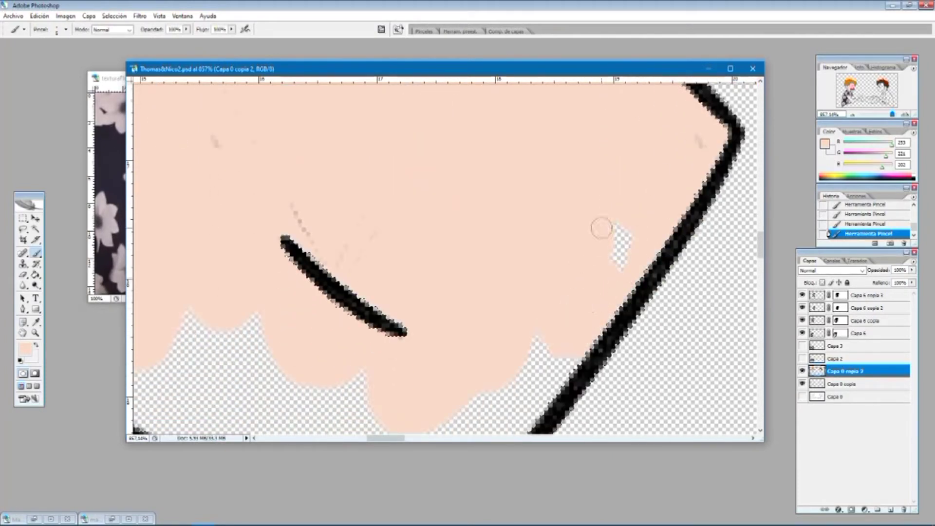
scroll(540, 243, "down", 6)
scroll(438, 312, "down", 5)
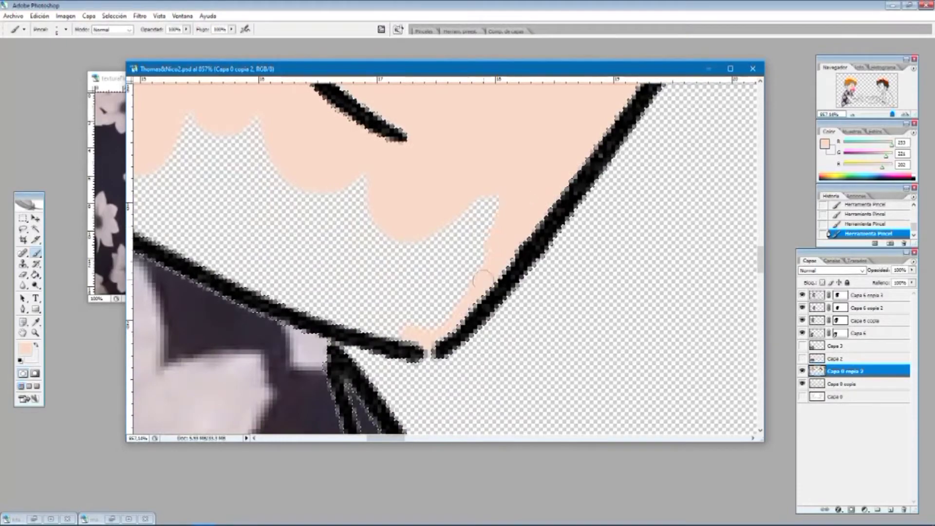
scroll(428, 382, "left", 15)
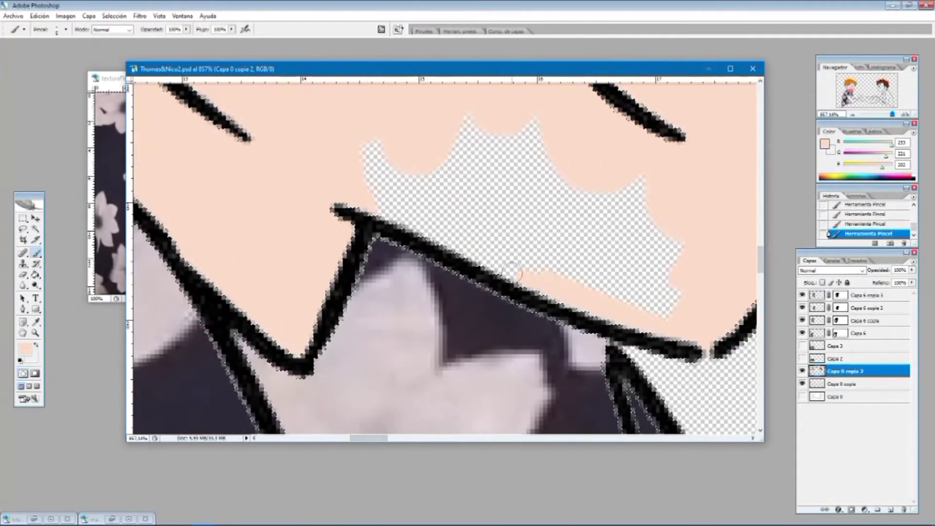
scroll(404, 219, "up", 2)
left_click_drag(515, 189, 654, 249)
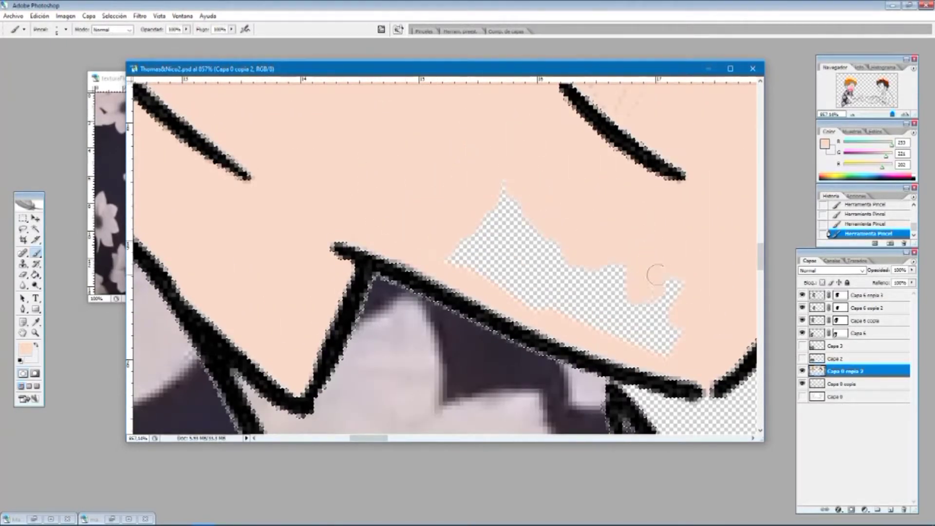
scroll(332, 244, "up", 14)
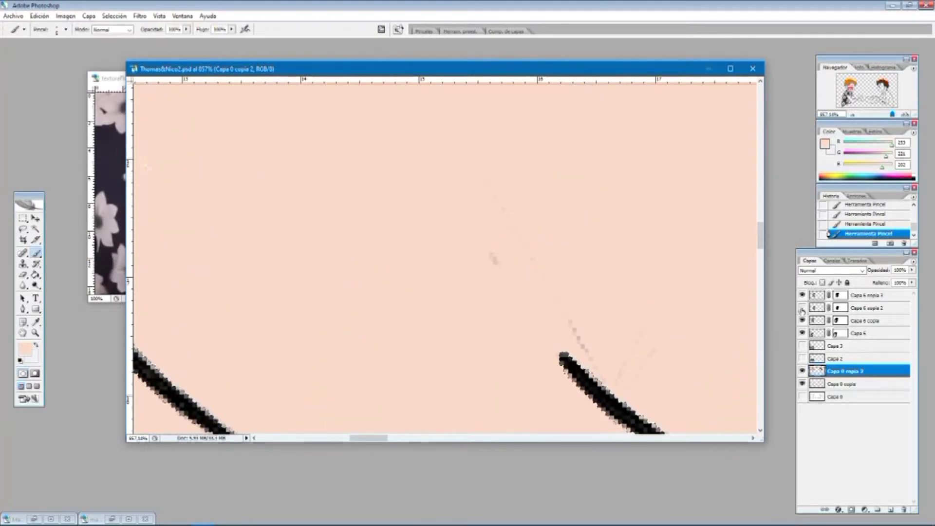
- Mask out the stray sketch marks on the left boy's cheek and around his eye on the Capa 6 copia layer mask
left_click(840, 320)
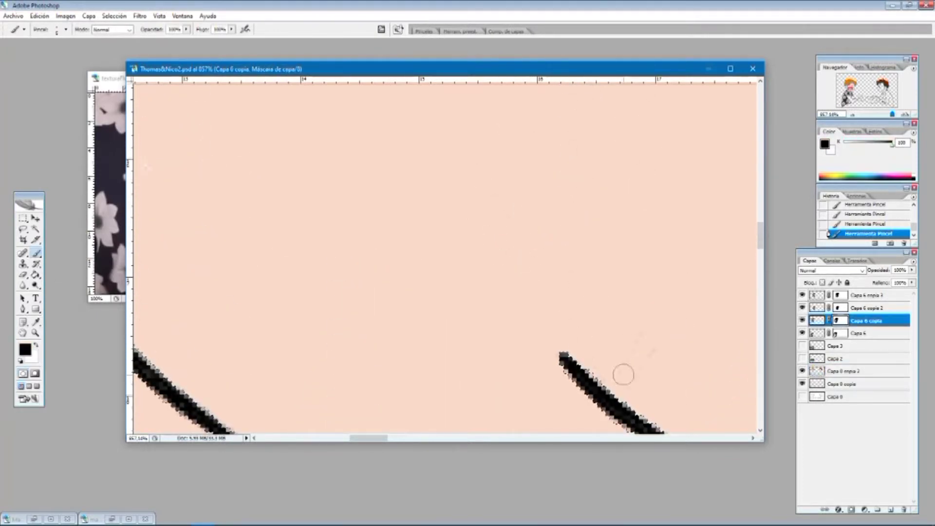
scroll(391, 397, "down", 5)
left_click_drag(383, 438, 405, 439)
scroll(458, 238, "up", 3)
scroll(617, 202, "up", 9)
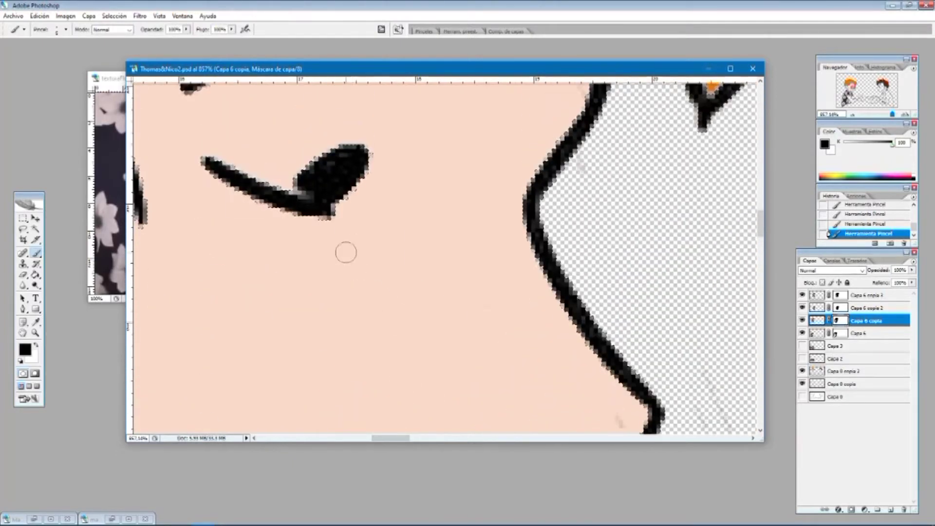
scroll(599, 385, "down", 6)
scroll(691, 317, "down", 3)
left_click_drag(392, 440, 405, 441)
scroll(592, 325, "down", 3)
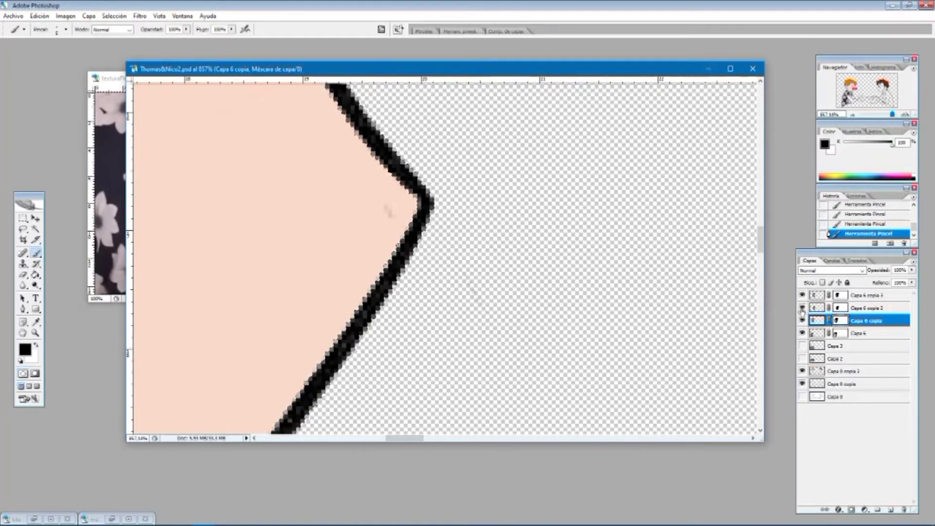
- Mask out the stray mark inside the left boy's nose tip on the Capa 6 copia 3 layer mask
left_click(841, 295)
scroll(451, 331, "up", 10)
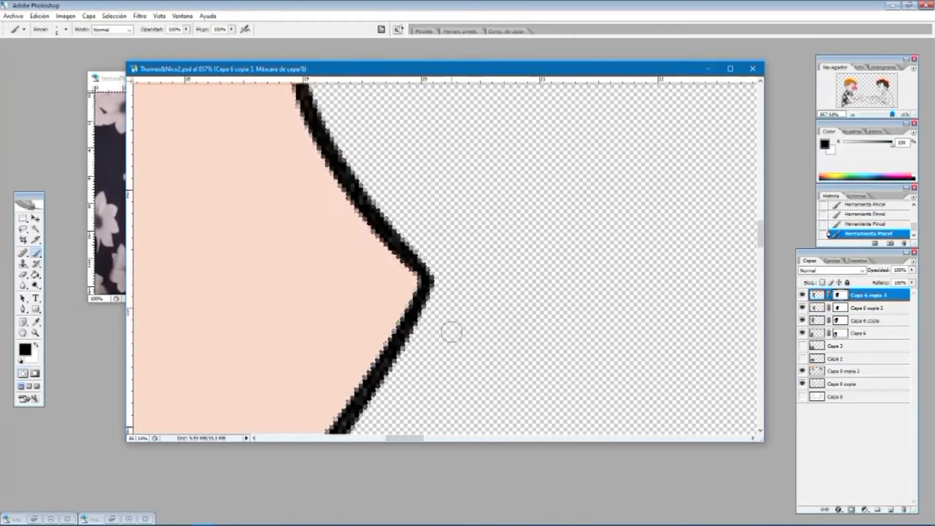
left_click_drag(393, 441, 383, 441)
left_click(802, 295)
- Mask out the stray lines on the left boy's forehead and in front of his face on the Capa 6 copia mask
left_click(841, 320)
scroll(467, 154, "up", 5)
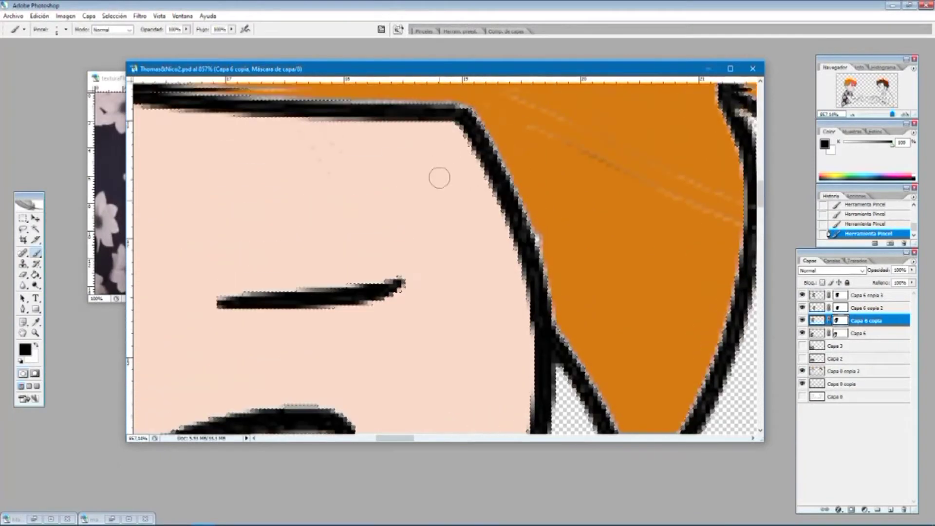
left_click_drag(398, 438, 414, 438)
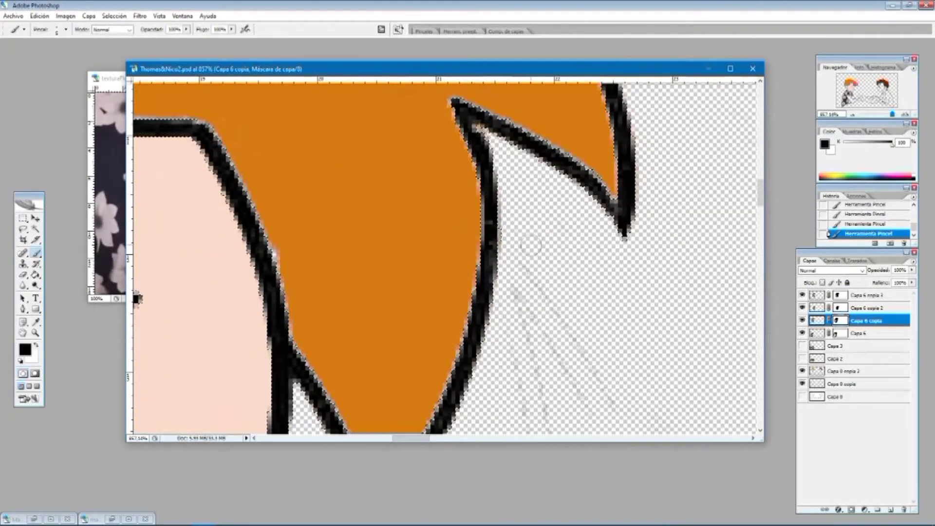
scroll(531, 246, "down", 2)
scroll(534, 265, "down", 3)
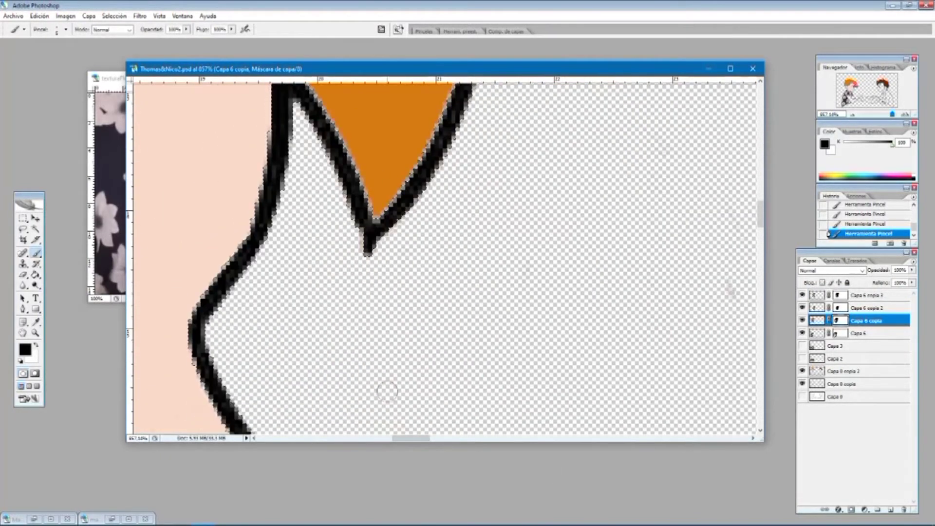
scroll(387, 391, "down", 3)
left_click_drag(417, 438, 429, 439)
scroll(404, 292, "up", 1)
scroll(399, 264, "down", 3)
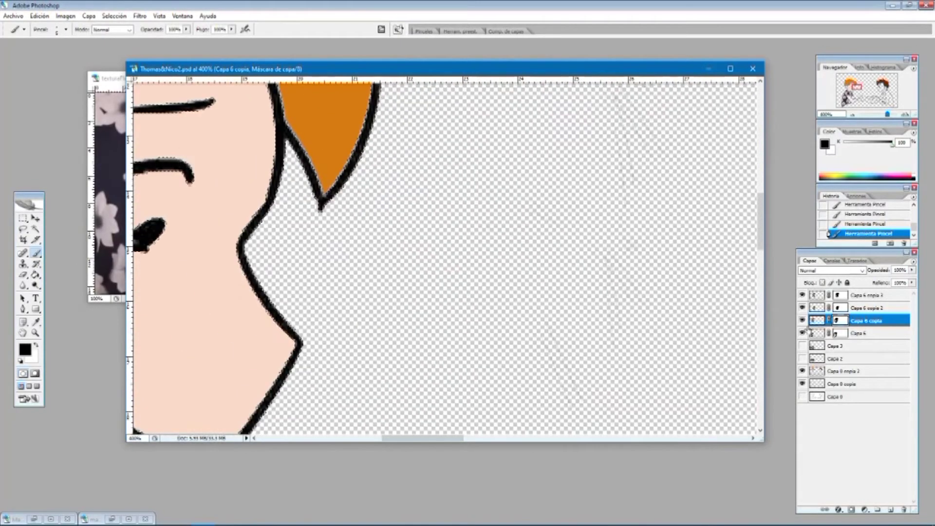
- Mask out the faint lines in front of the left boy's face on the Capa 6 copia 2 and 3 masks with a larger brush
left_click(818, 308)
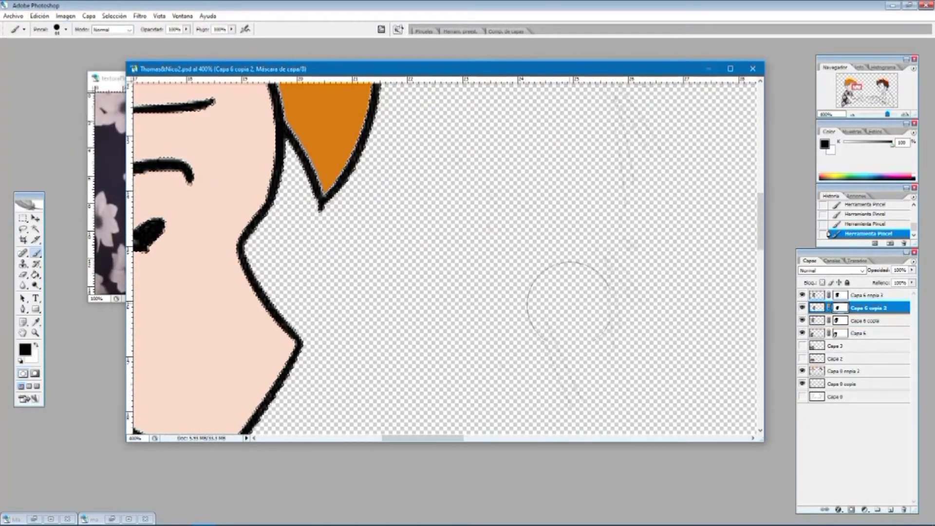
left_click(801, 295)
left_click(818, 295)
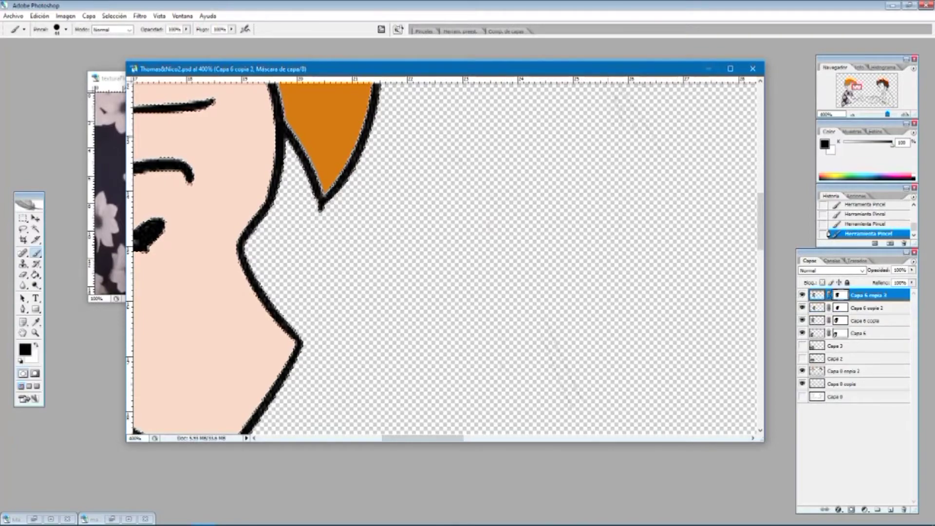
scroll(532, 177, "up", 3)
left_click_drag(410, 440, 379, 439)
scroll(579, 360, "up", 3)
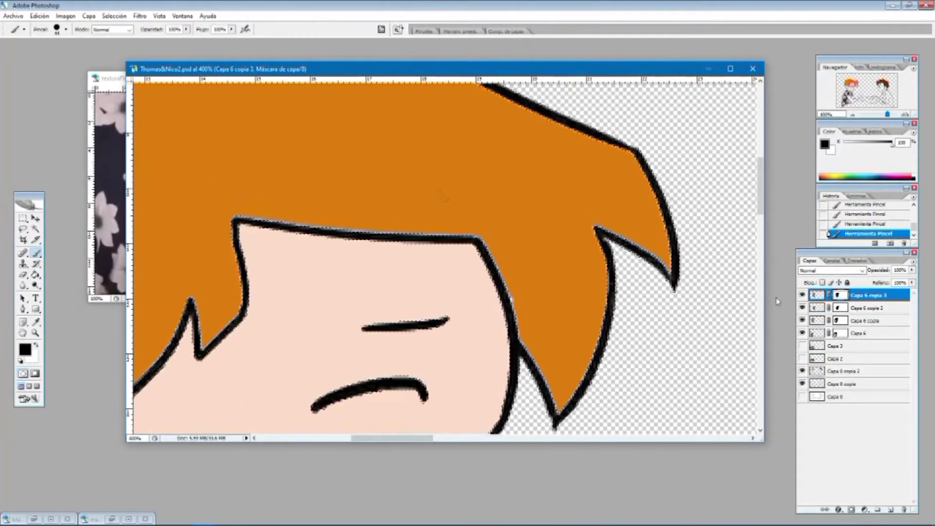
- Clean the leftover marks across the left boy's hair, face and ear on the Capa 6 copia mask
left_click(839, 321)
scroll(467, 263, "down", 4)
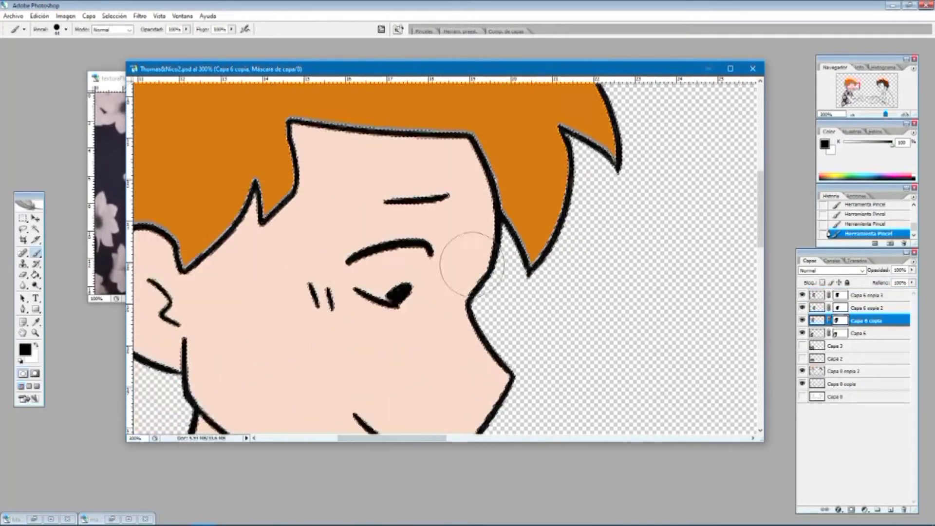
left_click_drag(367, 437, 337, 436)
scroll(388, 256, "up", 3)
scroll(388, 256, "up", 1)
scroll(438, 234, "down", 8)
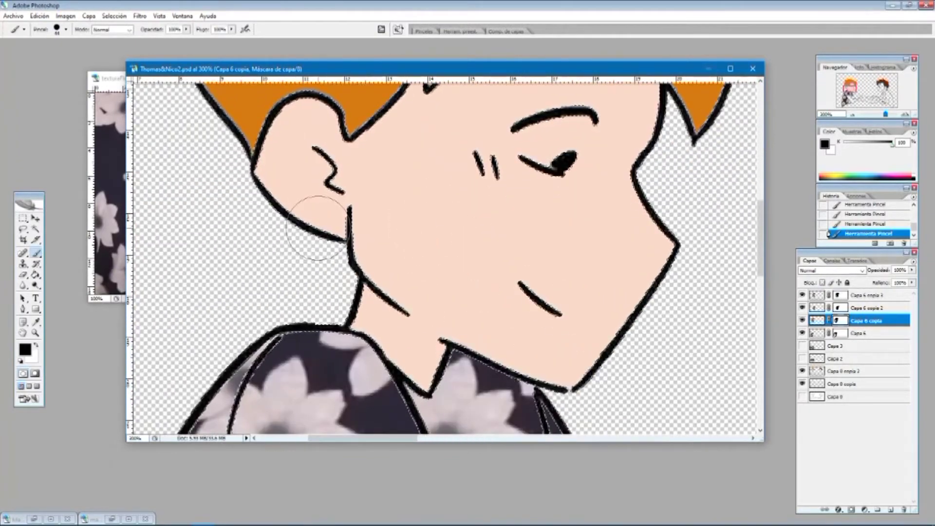
left_click(471, 439)
left_click_drag(470, 438, 575, 436)
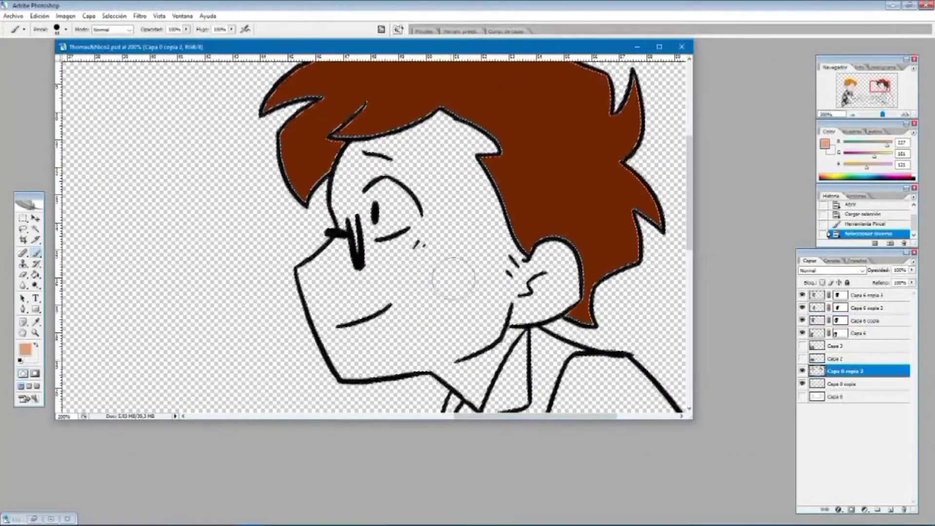
- Paint the darker base skin tone across the right boy's cheek and up to his forehead on the Capa 0 copia 2 layer
mouse_move(397, 271)
left_mouse_down()
mouse_move(428, 263)
mouse_move(377, 332)
mouse_move(331, 341)
mouse_move(475, 324)
left_mouse_up()
mouse_move(361, 308)
left_mouse_down()
mouse_move(417, 255)
mouse_move(477, 240)
mouse_move(406, 120)
left_mouse_up()
left_click(35, 333)
left_click(37, 255)
left_click_drag(352, 191, 352, 146)
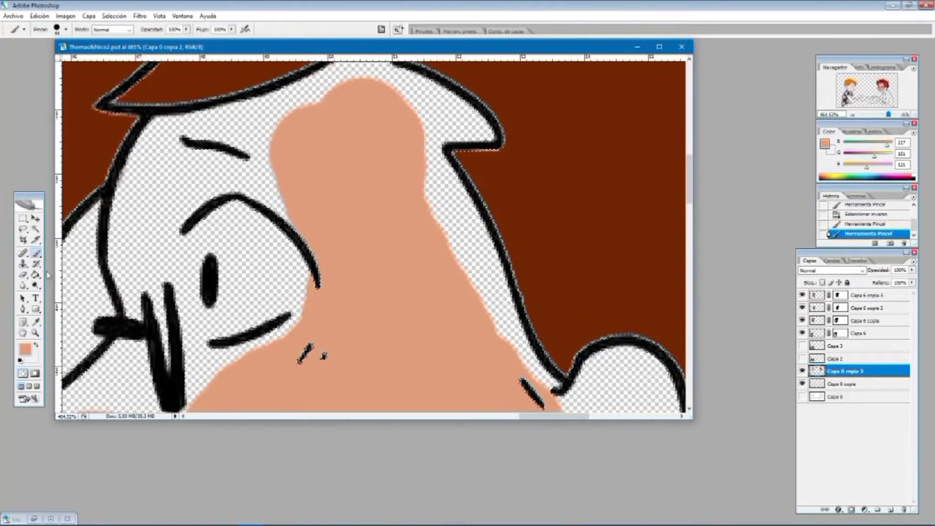
- Extend the skin tone over the right boy's temple, inner ear, lower face and cheek beside the nose
scroll(364, 229, "down", 3)
mouse_move(550, 349)
left_mouse_down()
mouse_move(589, 354)
mouse_move(536, 382)
left_mouse_up()
scroll(487, 244, "down", 5)
key("ctrl+minus")
key("ctrl+minus")
left_click_drag(421, 312, 416, 330)
scroll(412, 243, "up", 3)
left_click_drag(412, 192, 395, 157)
left_click_drag(215, 281, 200, 291)
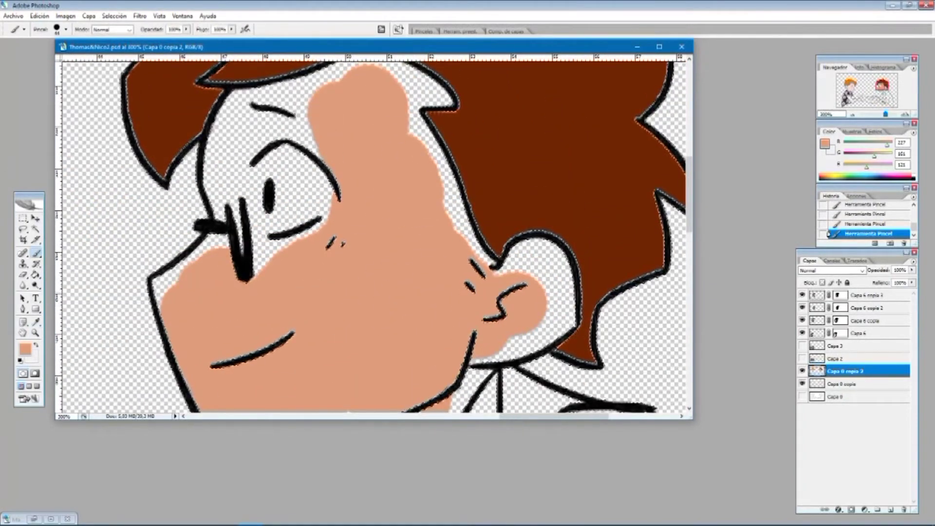
- Reduce the brush size and fill the skin tone up to the outlines of the right boy's nose
left_click(35, 333)
scroll(457, 341, "left", 4)
left_click_drag(459, 365, 344, 234)
key("b")
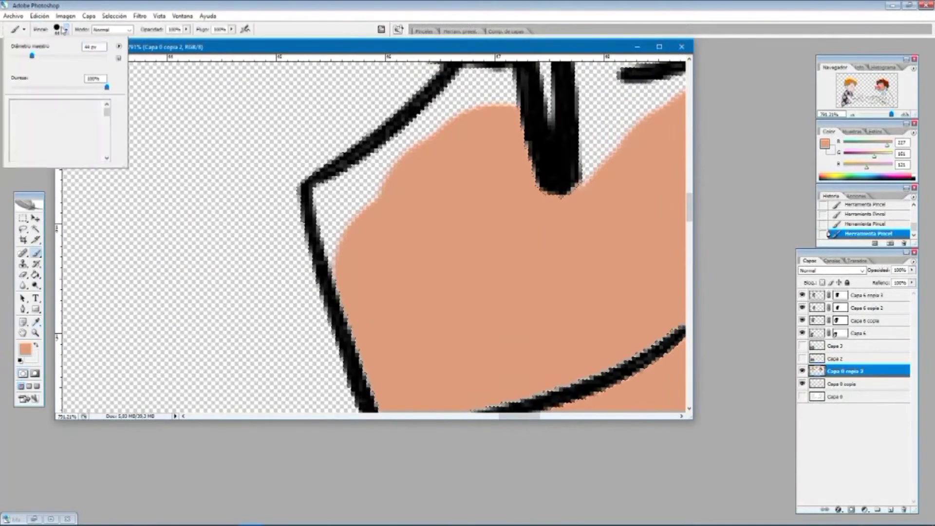
left_click_drag(337, 200, 408, 168)
scroll(414, 168, "up", 3)
left_click_drag(480, 181, 478, 222)
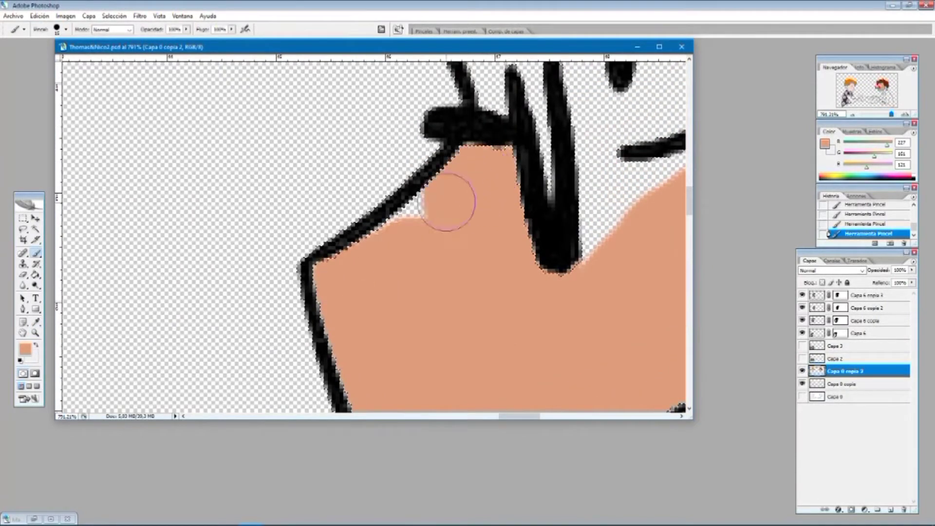
left_click_drag(643, 307, 507, 240)
- Fill the skin tone around the right boy's glasses and up the front of his face to the fringe
scroll(611, 254, "up", 3)
mouse_move(611, 255)
left_mouse_down()
mouse_move(552, 97)
mouse_move(511, 213)
mouse_move(559, 366)
mouse_move(511, 291)
mouse_move(485, 165)
mouse_move(476, 200)
mouse_move(617, 324)
mouse_move(591, 348)
left_mouse_up()
scroll(563, 171, "up", 3)
scroll(497, 113, "up", 3)
mouse_move(553, 119)
left_mouse_down()
mouse_move(489, 195)
mouse_move(511, 111)
left_mouse_up()
scroll(511, 111, "up", 3)
mouse_move(568, 180)
left_mouse_down()
mouse_move(561, 134)
mouse_move(574, 136)
mouse_move(536, 161)
left_mouse_up()
- Fill the rest of the right boy's forehead with skin tone up to the hairline
scroll(532, 261, "right", 10)
mouse_move(532, 261)
left_mouse_down()
mouse_move(365, 214)
mouse_move(254, 234)
mouse_move(428, 177)
left_mouse_up()
scroll(428, 177, "up", 5)
mouse_move(542, 142)
left_mouse_down()
mouse_move(384, 205)
mouse_move(410, 229)
left_mouse_up()
left_click_drag(526, 417, 540, 417)
mouse_move(445, 211)
left_mouse_down()
mouse_move(467, 316)
mouse_move(374, 137)
mouse_move(508, 203)
mouse_move(529, 233)
mouse_move(478, 233)
mouse_move(527, 218)
mouse_move(548, 250)
left_mouse_up()
- Reduce the brush size and fill the skin gap along the right boy's hairline from the temple down toward the ear
left_click(66, 30)
left_click(18, 58)
scroll(456, 245, "down", 3)
left_click_drag(504, 187, 508, 265)
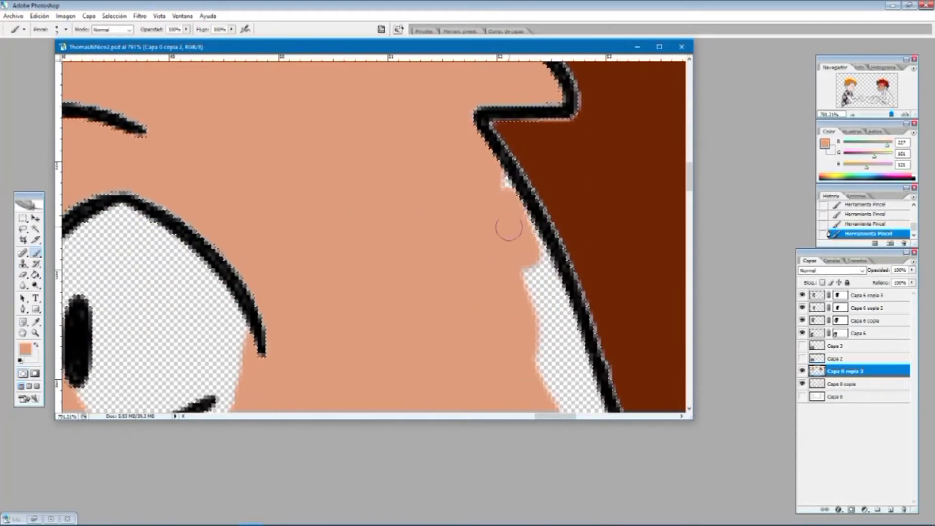
scroll(514, 207, "down", 2)
left_click_drag(540, 228, 560, 278)
left_click_drag(555, 210, 573, 273)
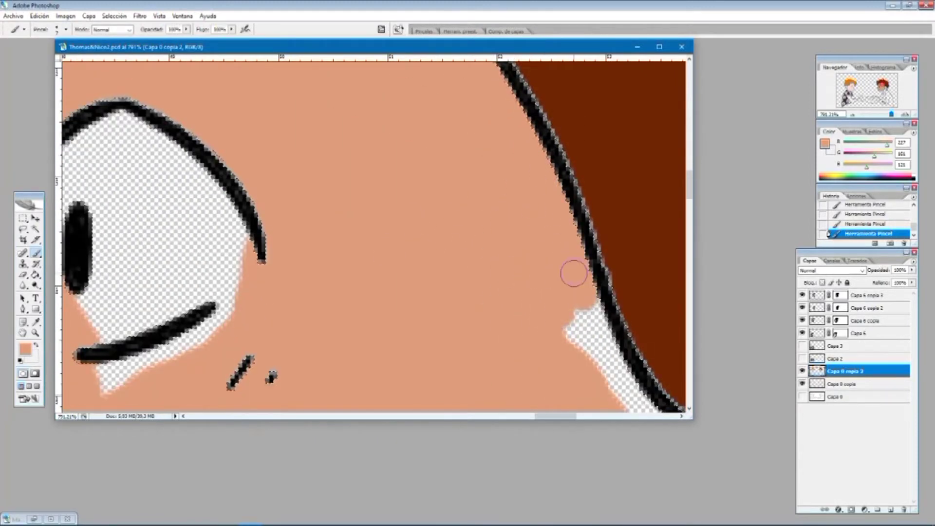
scroll(573, 273, "down", 2)
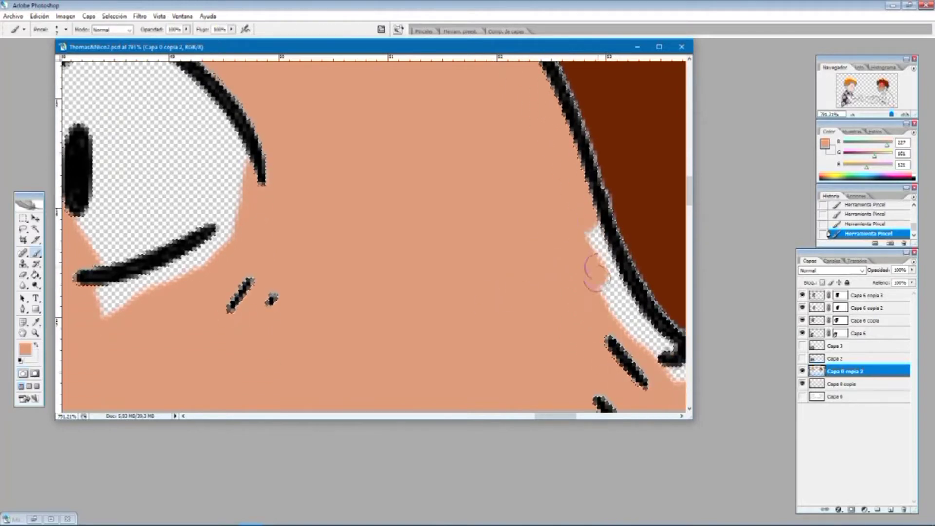
- Fill the right boy's ear with skin tone up to its outline, from the sideburn junction down to the lobe
scroll(619, 365, "right", 3)
mouse_move(607, 359)
left_mouse_down()
mouse_move(584, 302)
mouse_move(653, 299)
mouse_move(564, 370)
mouse_move(521, 370)
left_mouse_up()
scroll(562, 406, "right", 4)
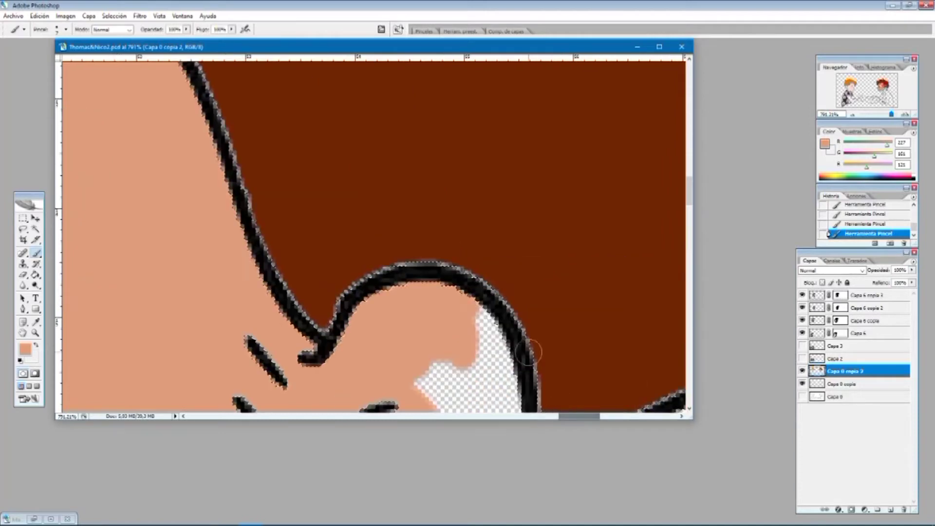
scroll(563, 405, "down", 4)
mouse_move(417, 215)
left_mouse_down()
mouse_move(455, 146)
mouse_move(511, 341)
mouse_move(465, 300)
left_mouse_up()
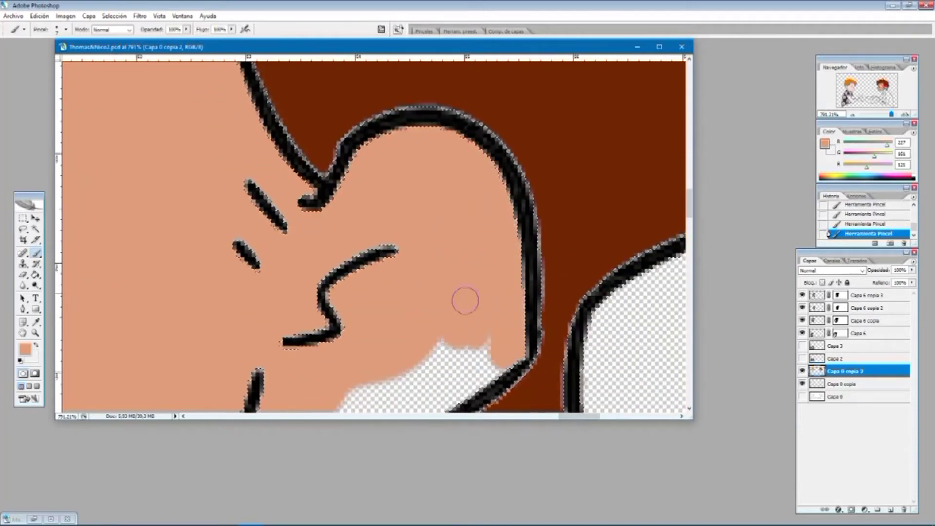
scroll(465, 300, "down", 3)
left_click_drag(326, 311, 465, 287)
mouse_move(391, 308)
left_mouse_down()
mouse_move(337, 299)
mouse_move(294, 179)
left_mouse_up()
- Fill the right boy's neck with skin tone between the jawline and the collar edge
scroll(327, 286, "down", 4)
scroll(327, 286, "down", 5)
key("z")
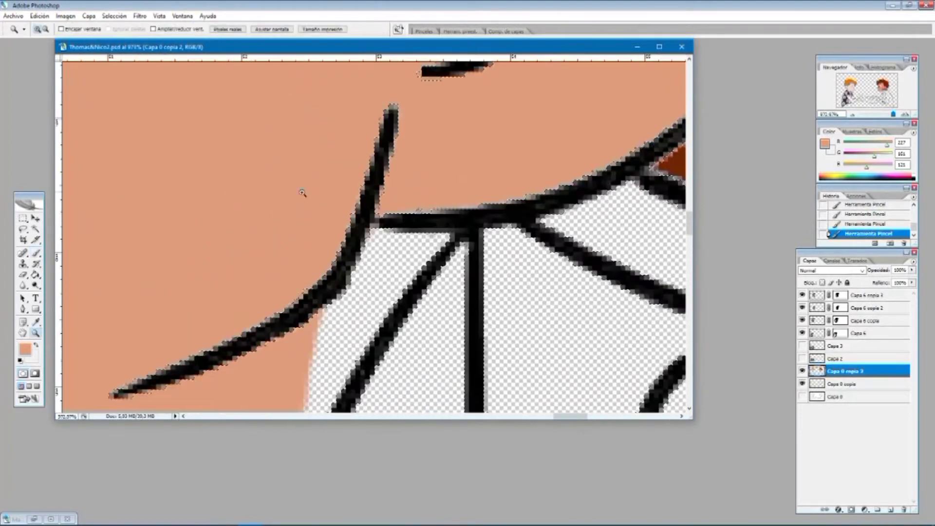
key("b")
left_click_drag(397, 238, 340, 254)
scroll(419, 253, "down", 1)
mouse_move(424, 239)
left_mouse_down()
mouse_move(350, 276)
mouse_move(331, 317)
left_mouse_up()
scroll(349, 242, "down", 3)
left_click_drag(348, 242, 307, 303)
- Fill the skin tone down to the right boy's collar point and along the underside of his jaw to the chin
scroll(306, 311, "down", 3)
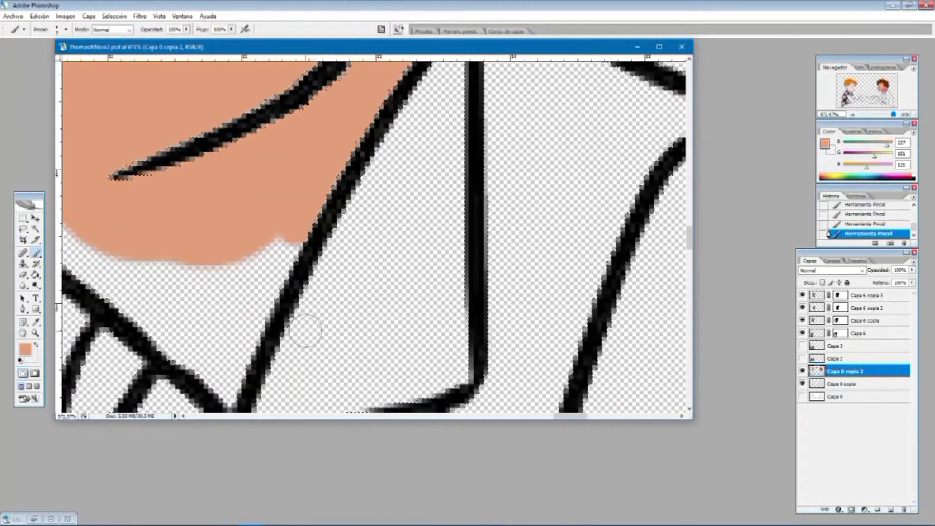
left_click_drag(230, 277, 230, 297)
mouse_move(231, 391)
left_mouse_down()
mouse_move(209, 310)
mouse_move(189, 290)
left_mouse_up()
left_click_drag(578, 416, 565, 417)
left_click_drag(431, 348, 355, 275)
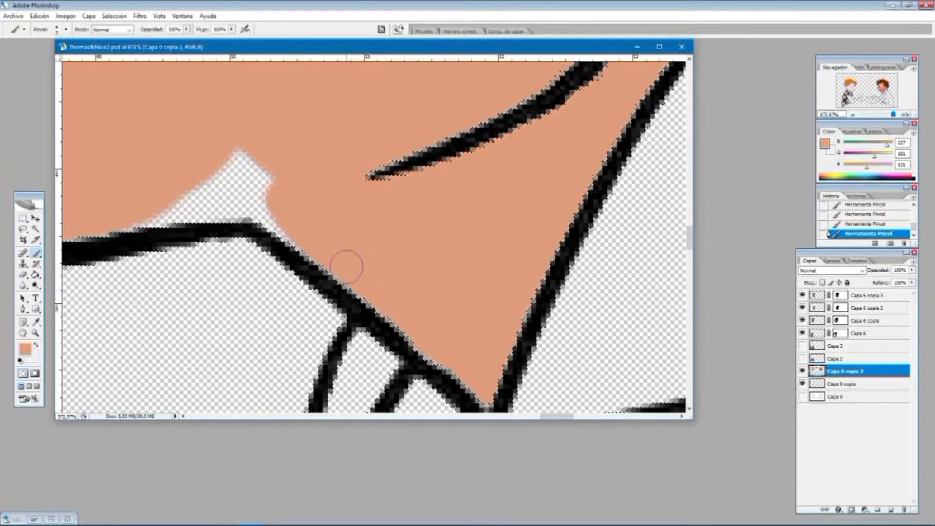
left_click_drag(265, 202, 141, 210)
scroll(554, 358, "left", 8)
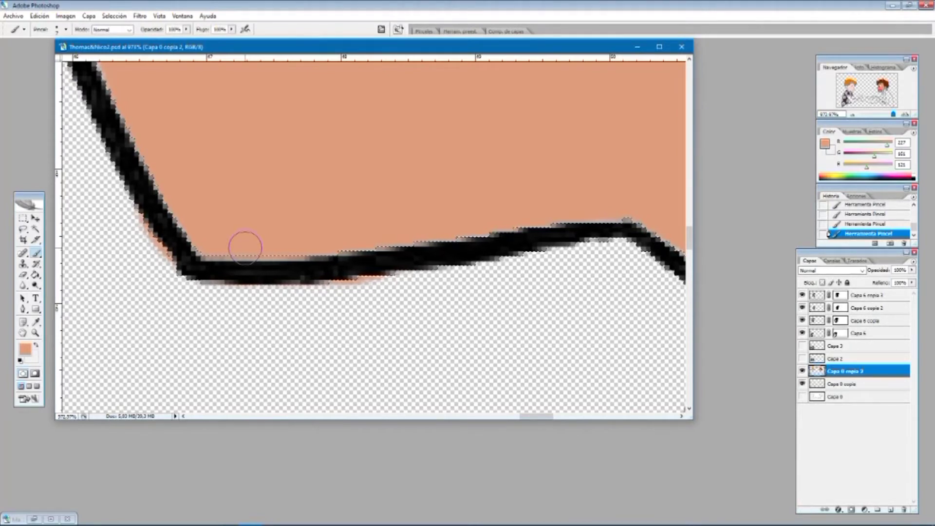
left_click_drag(451, 273, 445, 273)
- Erase the skin tone spilling into the front of the right boy's eye, undoing the last eraser stroke
mouse_move(548, 417)
left_mouse_down()
mouse_move(526, 418)
mouse_move(538, 416)
left_mouse_up()
scroll(259, 236, "up", 10)
left_click(36, 345)
left_click(512, 264)
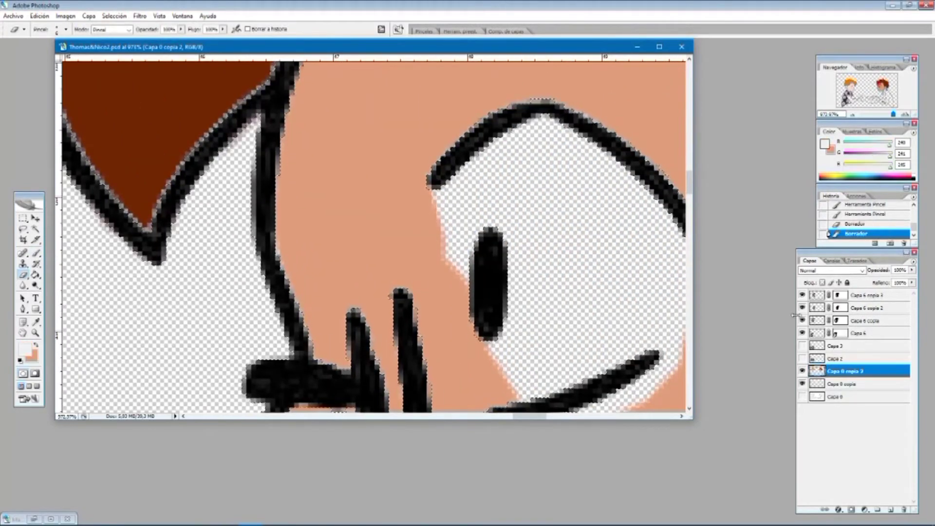
left_click_drag(363, 190, 372, 219)
key("ctrl+z")
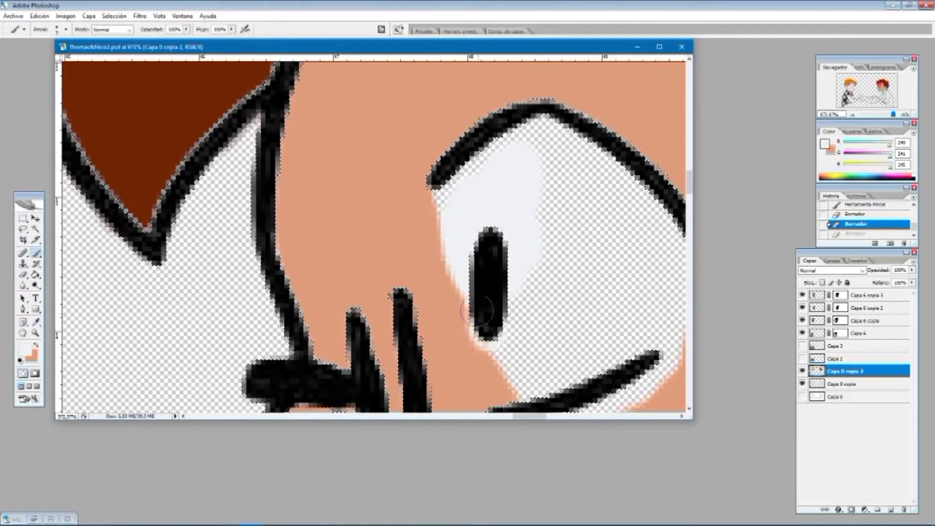
- Paint the white of the right boy's eye around the pupil in off-white RGB 240, 241, 245
left_click_drag(483, 167, 642, 222)
left_click_drag(530, 416, 537, 416)
mouse_move(502, 225)
left_mouse_down()
mouse_move(557, 280)
mouse_move(534, 344)
left_mouse_up()
scroll(538, 253, "down", 4)
mouse_move(538, 242)
left_mouse_down()
mouse_move(470, 267)
mouse_move(487, 161)
mouse_move(421, 111)
left_mouse_up()
scroll(414, 194, "up", 1)
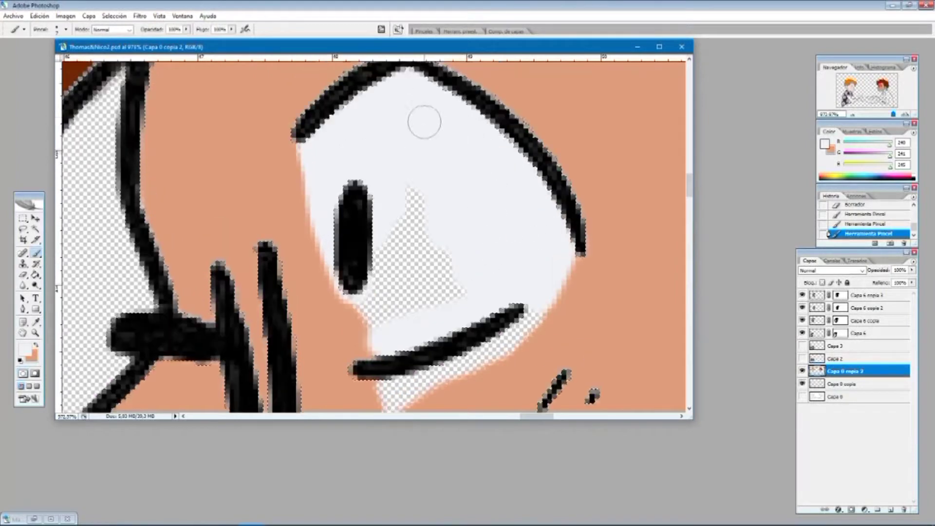
mouse_move(365, 354)
left_mouse_down()
mouse_move(380, 237)
mouse_move(358, 340)
mouse_move(334, 152)
mouse_move(350, 247)
left_mouse_up()
scroll(351, 247, "down", 1)
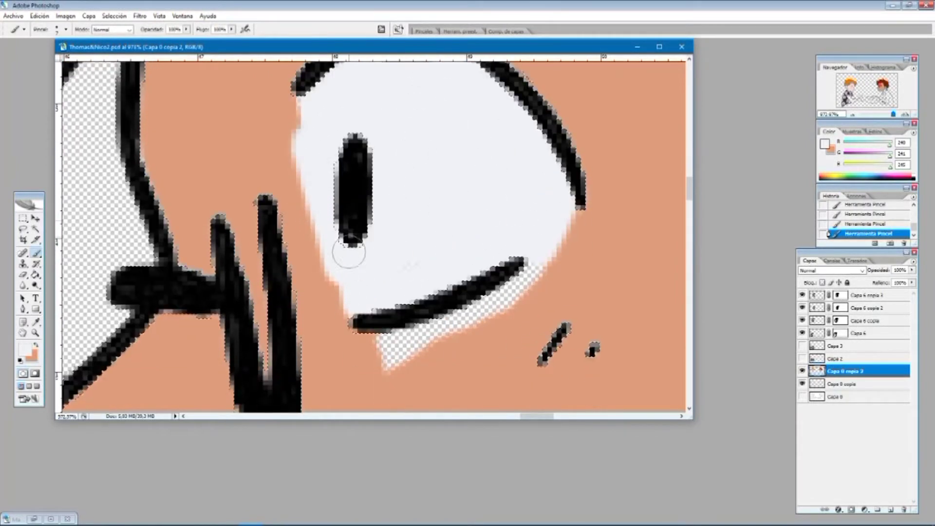
- Touch up the skin tone around the right boy's eye and paint off-white between the glasses lines
left_click(38, 345)
mouse_move(565, 233)
left_mouse_down()
mouse_move(448, 323)
mouse_move(574, 244)
mouse_move(605, 203)
left_mouse_up()
key("x")
key("x")
left_click_drag(271, 115, 289, 200)
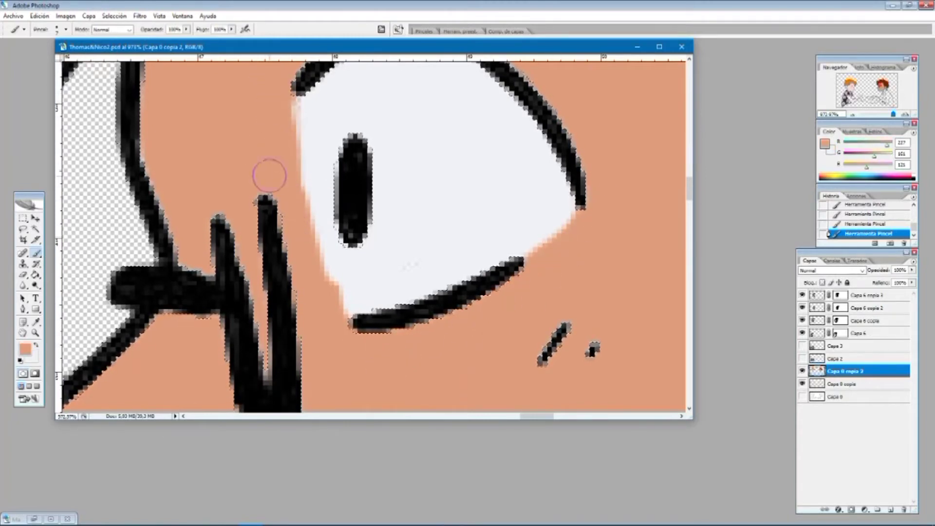
key("x")
scroll(319, 156, "up", 2)
scroll(292, 208, "down", 3)
left_click_drag(266, 331, 249, 163)
- Clear the active selection and bring the whole drawing into view
key("ctrl+minus")
key("ctrl+minus")
key("ctrl+minus")
key("ctrl+minus")
key("ctrl+minus")
key("ctrl+minus")
key("ctrl+minus")
key("ctrl+minus")
key("ctrl+minus")
key("ctrl+d")
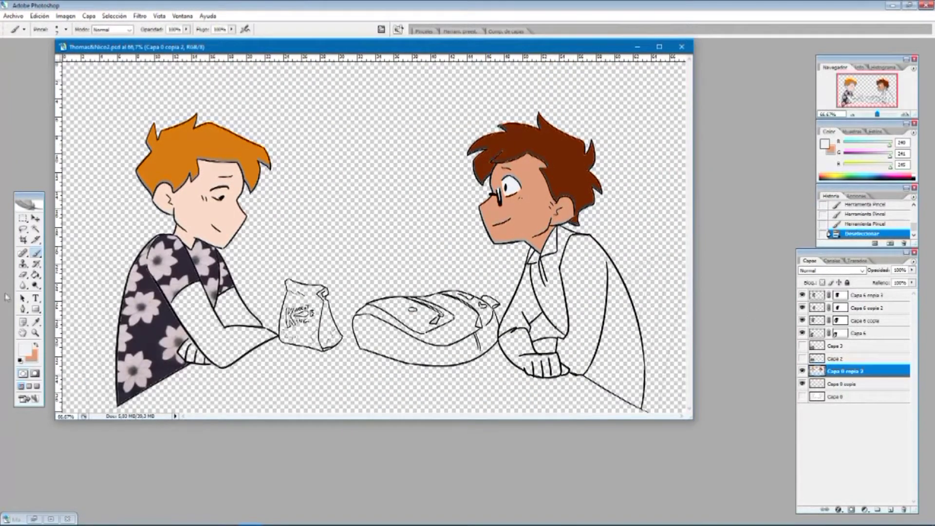
- Enlarge the skin-tone brush for the right boy's hand, try a stroke over the knuckles and undo it
key("z")
left_click_drag(580, 394, 484, 306)
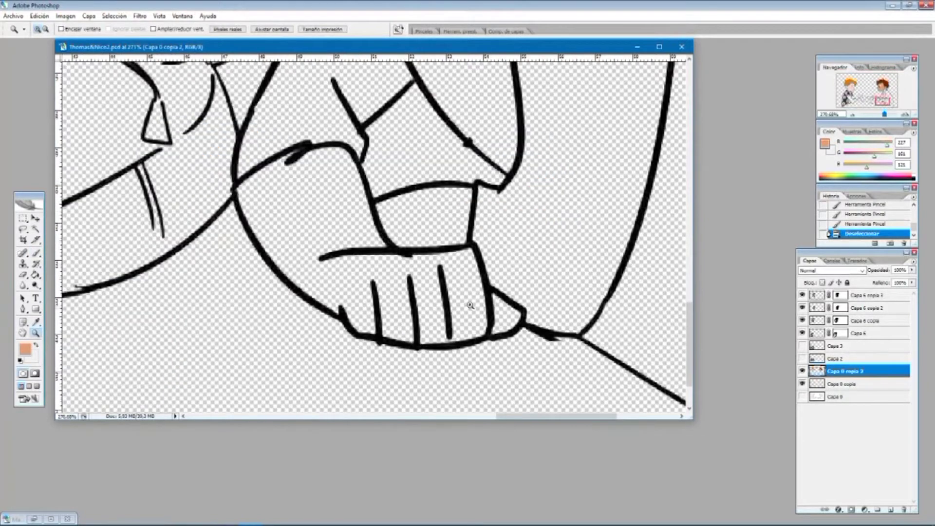
key("b")
left_click(65, 29)
left_click_drag(18, 56, 29, 58)
left_click_drag(319, 231, 366, 265)
key("ctrl+alt+z")
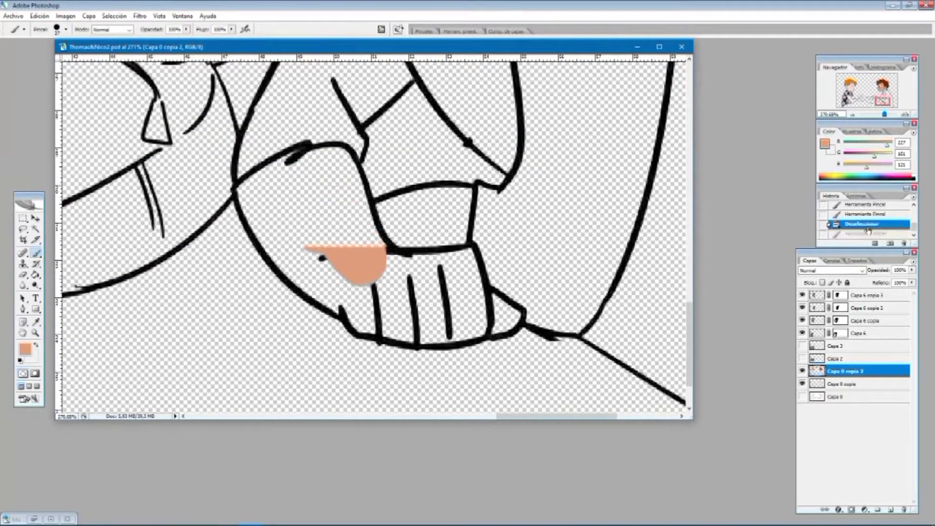
- Step back to restore the selection around the lines and block in the right boy's forearm and hand with skin tone
key("ctrl+alt+z")
mouse_move(293, 194)
left_mouse_down()
mouse_move(335, 193)
mouse_move(409, 295)
mouse_move(435, 306)
mouse_move(413, 265)
mouse_move(438, 263)
left_mouse_up()
scroll(448, 272, "up", 2)
left_click(66, 30)
left_click_drag(28, 58, 20, 57)
left_click_drag(280, 212, 327, 200)
- Fill skin tone up to the upper outline of the right boy's forearm, including the corner beside the backpack
key("ctrl+plus")
key("ctrl+plus")
key("ctrl+plus")
key("ctrl+plus")
left_click_drag(541, 417, 521, 417)
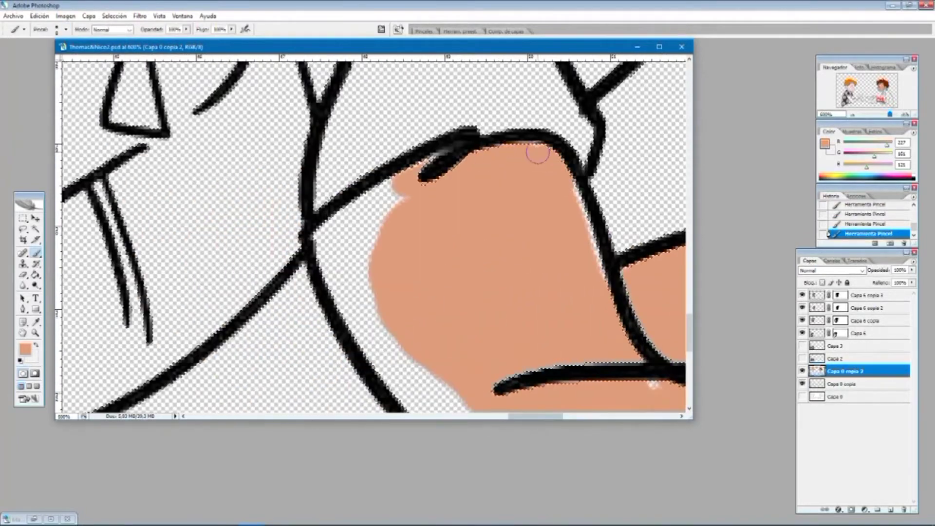
scroll(609, 310, "down", 3)
scroll(414, 142, "up", 1)
left_click_drag(402, 133, 379, 150)
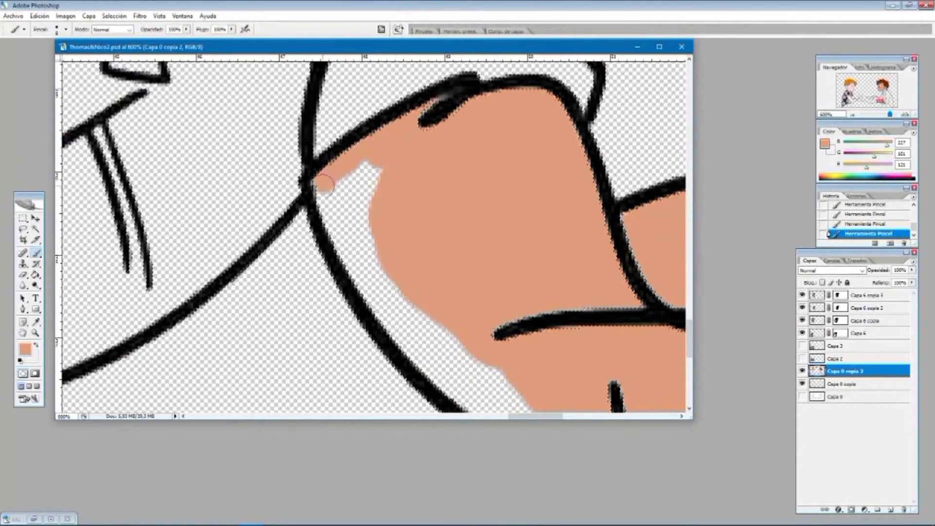
- Fill skin tone along the lower outline of the right boy's forearm down to the first knuckle line
scroll(422, 314, "down", 4)
left_click_drag(419, 236, 474, 304)
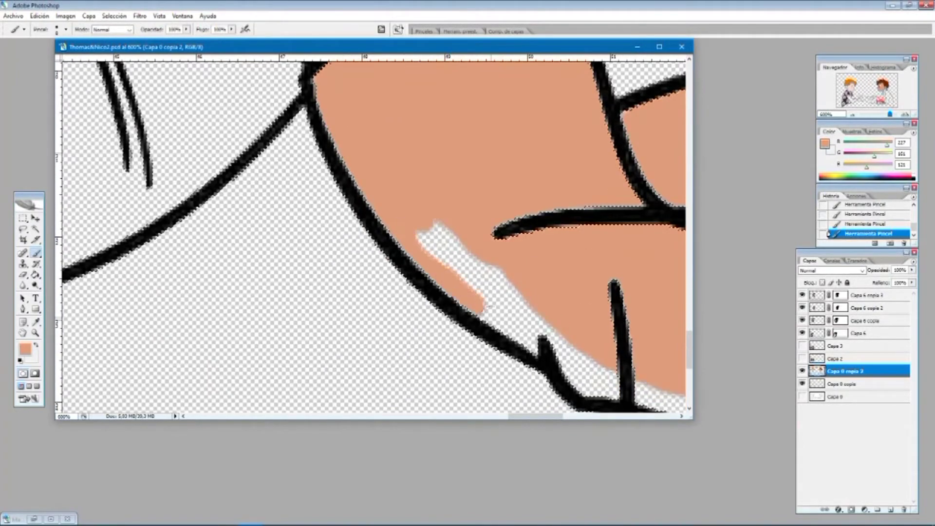
scroll(444, 261, "down", 3)
mouse_move(561, 267)
left_mouse_down()
mouse_move(597, 316)
mouse_move(615, 306)
left_mouse_up()
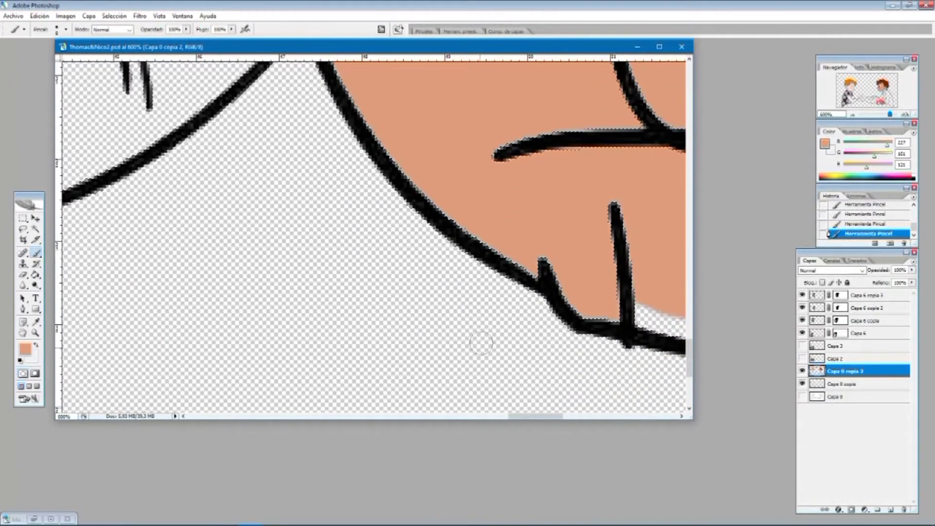
- Fill the right boy's fingers and the small pointed shape beside them with skin tone
left_click_drag(540, 416, 570, 416)
left_click_drag(338, 306, 429, 326)
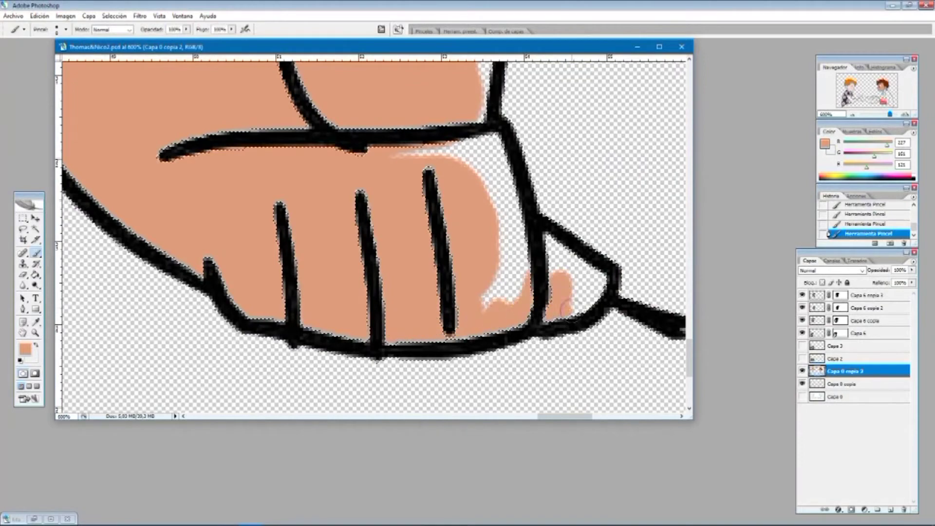
scroll(475, 311, "up", 1)
mouse_move(510, 279)
left_mouse_down()
mouse_move(475, 311)
mouse_move(506, 240)
left_mouse_up()
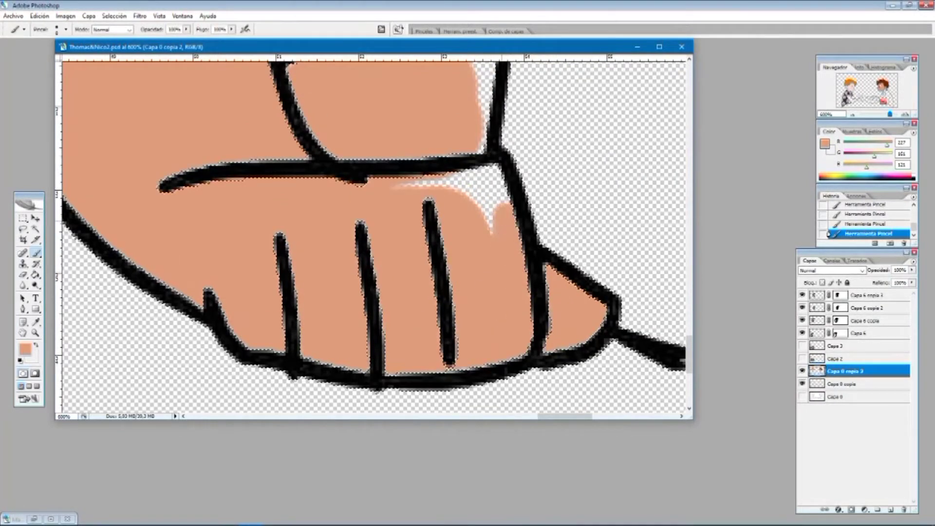
- Fill the remaining skin-tone gaps around the right boy's hand and wrist, and clear the selection
left_click_drag(487, 174, 429, 189)
scroll(479, 129, "up", 3)
left_click_drag(483, 171, 480, 239)
scroll(409, 246, "up", 4)
key("ctrl+minus")
key("ctrl+minus")
key("ctrl+minus")
key("ctrl+minus")
key("ctrl+minus")
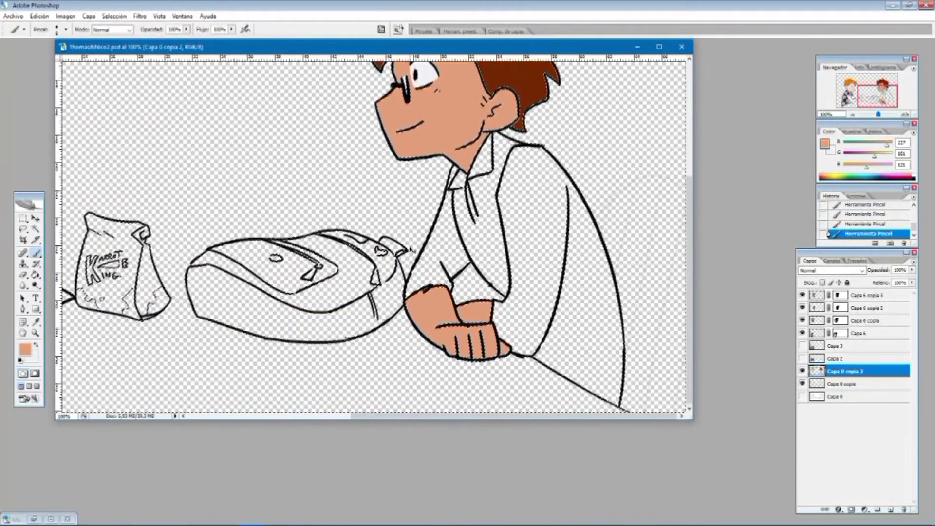
key("ctrl+minus")
key("ctrl+d")
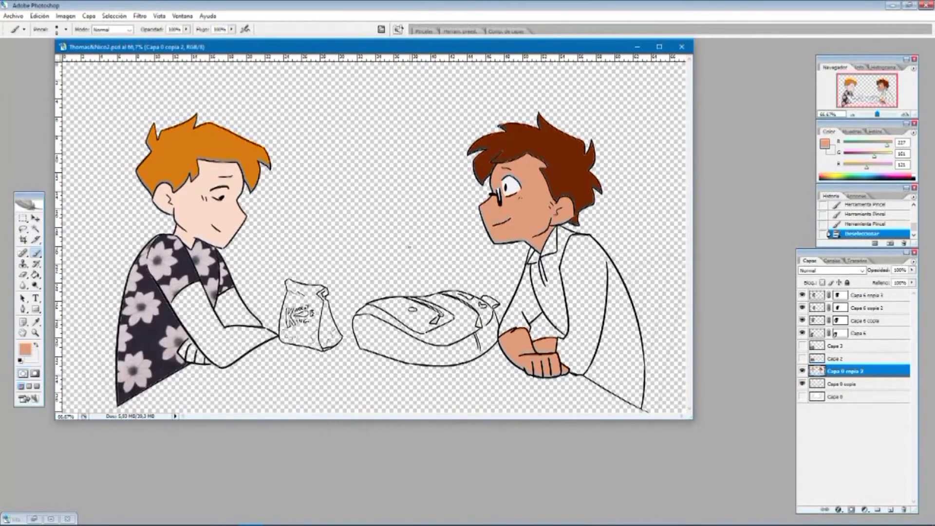
- Enlarge the brush for the left boy's arm, try a light skin-tone stroke over it and undo it
left_click(35, 333)
left_click_drag(255, 385, 139, 298)
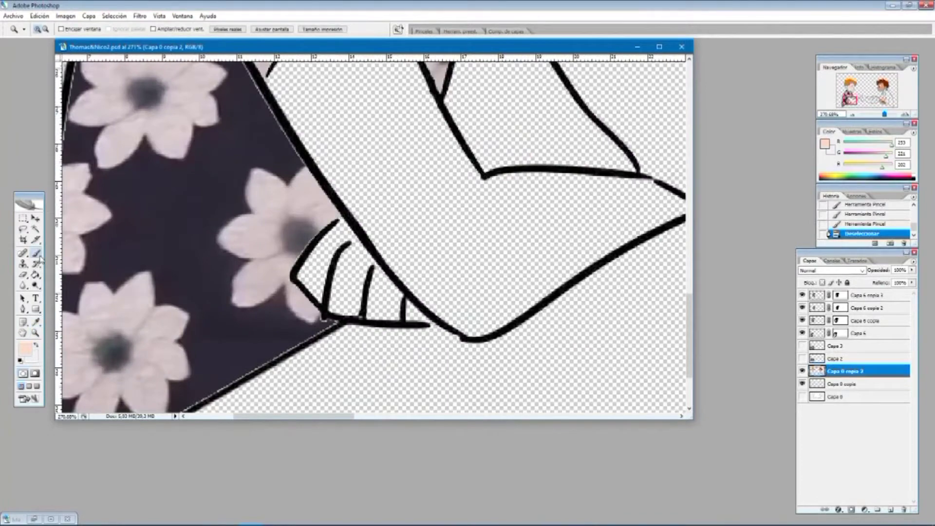
left_click(38, 255)
scroll(319, 165, "up", 3)
left_click(67, 30)
left_click_drag(23, 55, 33, 55)
mouse_move(336, 173)
left_mouse_down()
mouse_move(457, 267)
mouse_move(492, 249)
left_mouse_up()
left_click(869, 225)
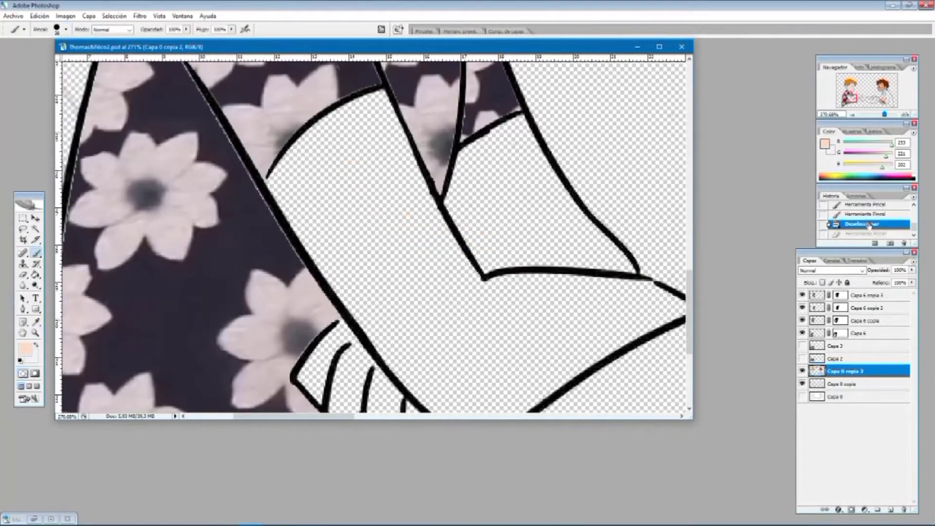
- Select the line art, invert the selection and block in both of the left boy's forearms with light skin tone
left_click(114, 16)
left_click(132, 167)
left_click(553, 142)
left_click_drag(300, 134, 664, 265)
key("ctrl+shift+i")
mouse_move(317, 181)
left_mouse_down()
mouse_move(370, 208)
mouse_move(361, 295)
mouse_move(426, 234)
mouse_move(386, 129)
mouse_move(298, 192)
mouse_move(478, 215)
mouse_move(592, 258)
left_mouse_up()
scroll(473, 270, "down", 3)
mouse_move(472, 270)
left_mouse_down()
mouse_move(614, 231)
mouse_move(505, 292)
mouse_move(430, 283)
left_mouse_up()
- Reduce the brush size and fill the left boy's fingers under the elbow with light skin tone
left_click(66, 30)
left_click_drag(25, 57, 21, 58)
key("ctrl+space")
left_click_drag(248, 220, 527, 396)
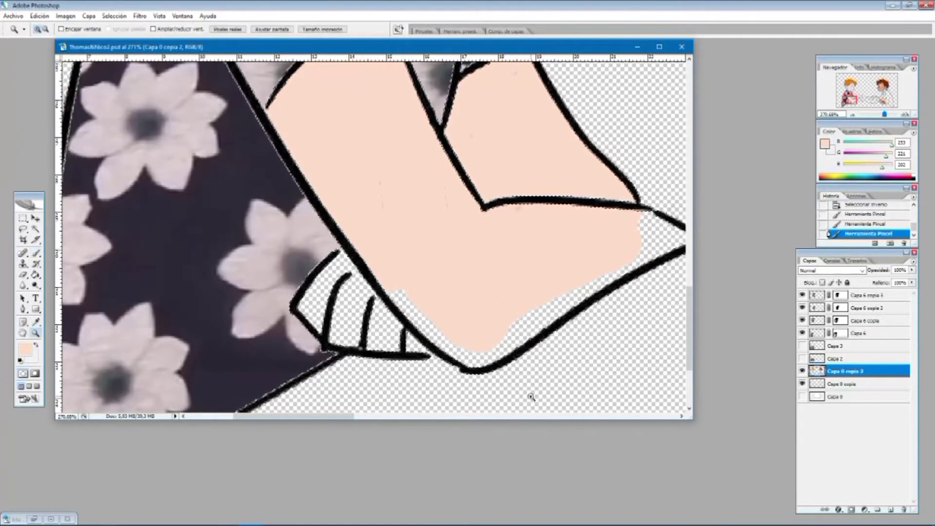
left_click_drag(330, 224, 304, 124)
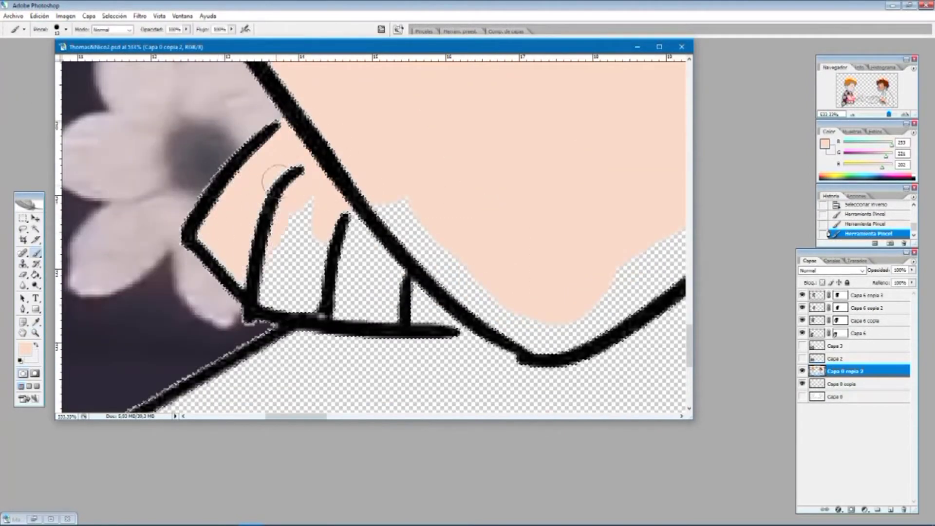
mouse_move(385, 311)
left_mouse_down()
mouse_move(265, 294)
mouse_move(385, 284)
left_mouse_up()
- Fill light skin tone along the lower outline of the left boy's forearm from elbow to wrist
mouse_move(482, 313)
left_mouse_down()
mouse_move(528, 333)
mouse_move(576, 336)
left_mouse_up()
left_click_drag(302, 416, 324, 417)
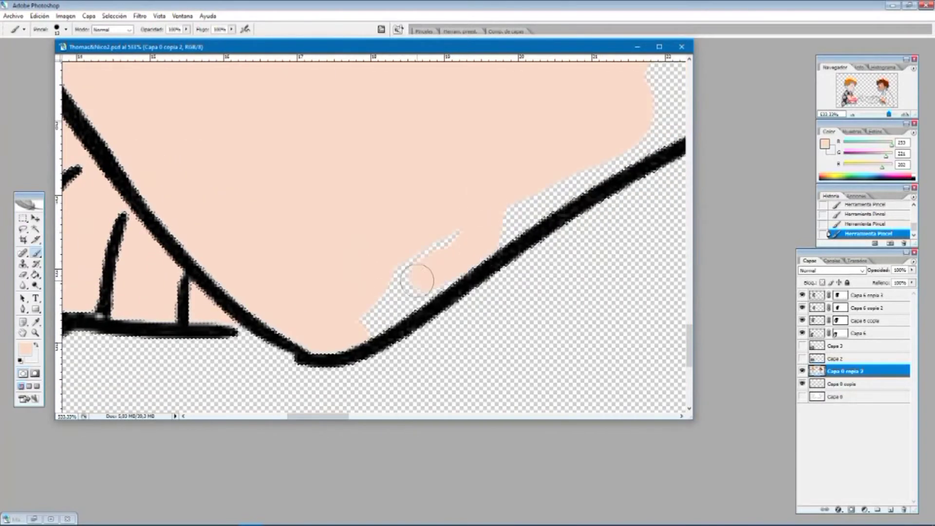
left_click_drag(307, 417, 331, 417)
scroll(388, 159, "up", 5)
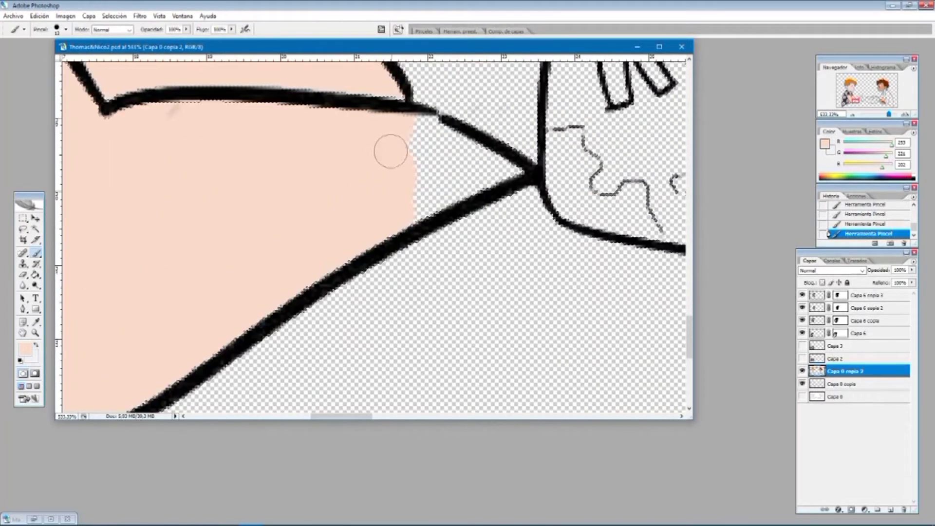
mouse_move(392, 209)
left_mouse_down()
mouse_move(502, 247)
mouse_move(424, 240)
left_mouse_up()
- Try erasing the stray marks on the left boy's forearm in the Capa 6 copia 3 layer mask and undo it
left_click_drag(340, 416, 302, 416)
scroll(296, 290, "up", 3)
left_click(839, 295)
key("e")
left_click_drag(291, 236, 305, 317)
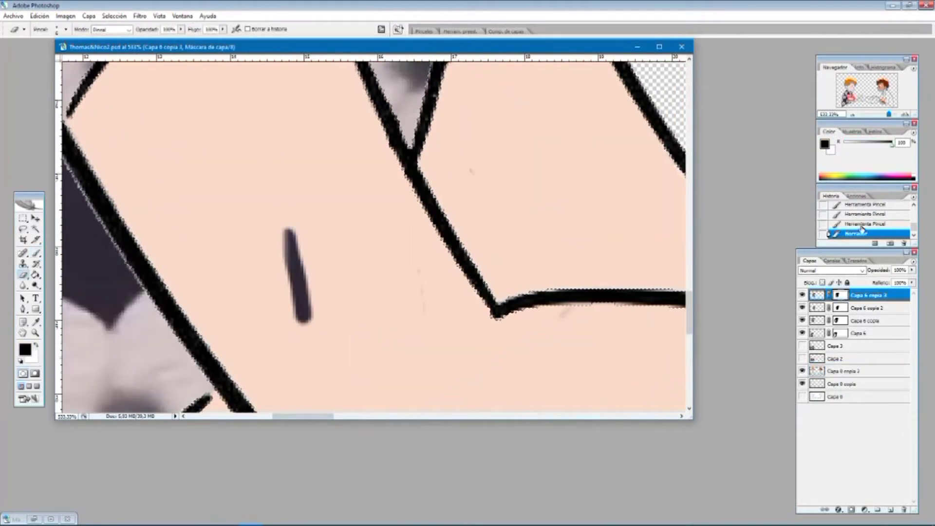
left_click(864, 224)
- Try brushing over the forearm's stray marks on Capa 0 copia 2 with the swapped off-white colour and undo the strokes
key("b")
key("x")
left_click(298, 248)
left_click_drag(298, 247, 299, 285)
left_click(885, 217)
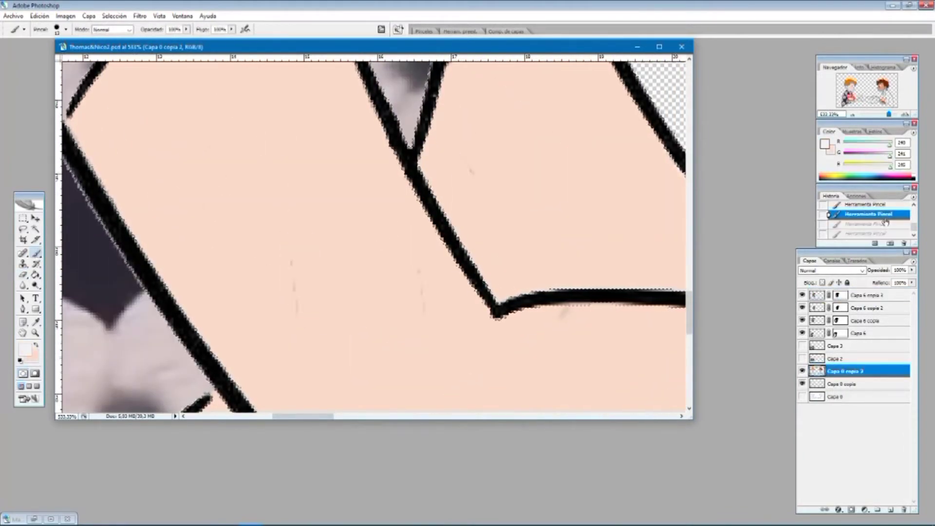
- Paint out the forearm's stray texture marks in black on the masks of Capa 6 copia 3, Capa 6 copia 2 and Capa 6 copia
left_click(840, 295)
left_click(803, 295)
scroll(302, 268, "down", 2)
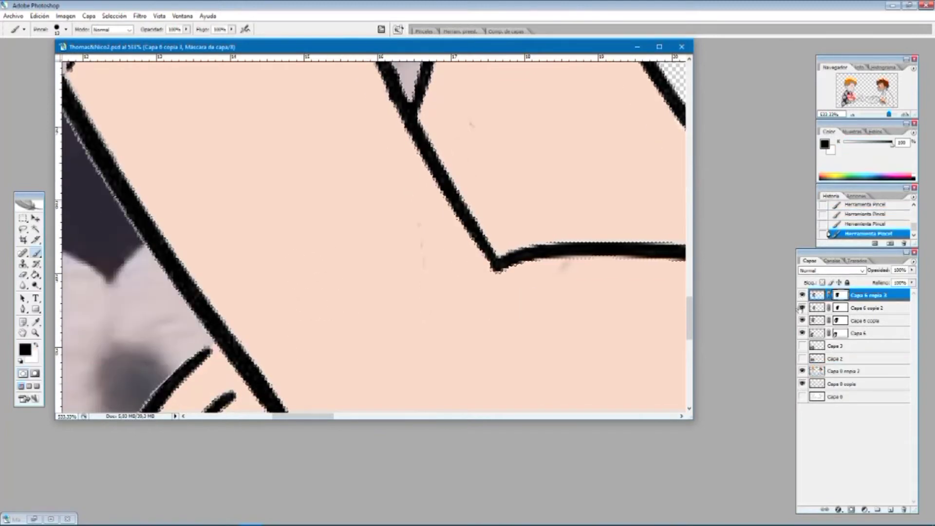
left_click(840, 307)
left_click(840, 320)
left_click_drag(584, 267, 550, 275)
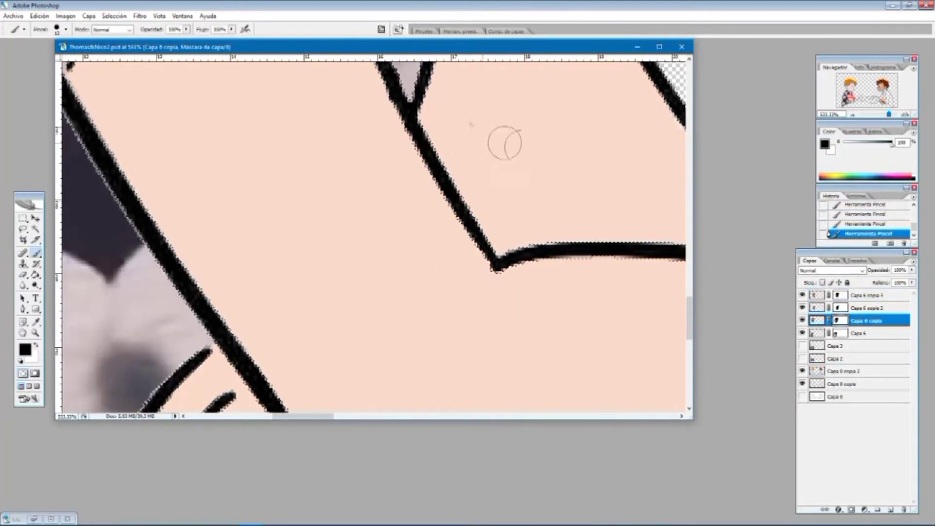
- Mask out the remaining stray marks on the left boy's arms in Capa 6 copia 2 and Capa 6 copia, checking Capa 6 copia 3's visibility
left_click(840, 309)
scroll(535, 146, "up", 6)
left_click(802, 296)
left_click(802, 296)
left_click(802, 296)
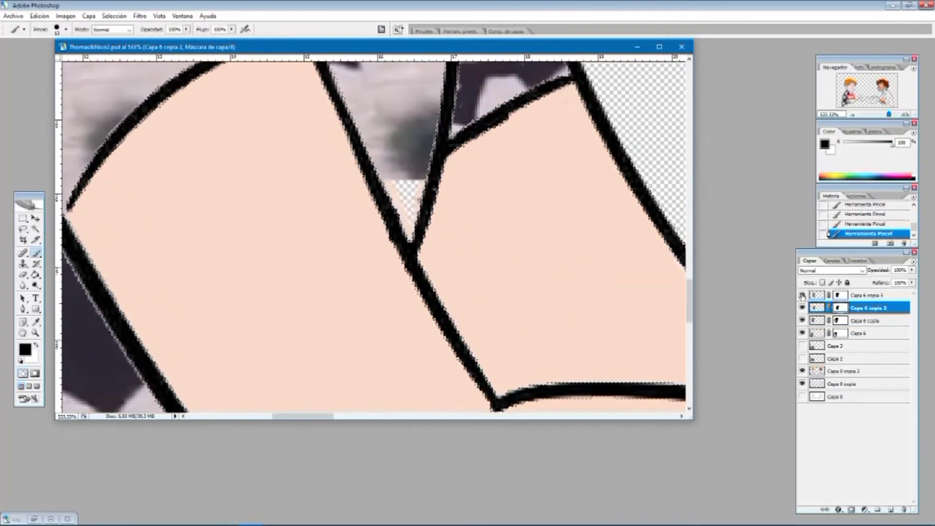
left_click(803, 295)
left_click(840, 320)
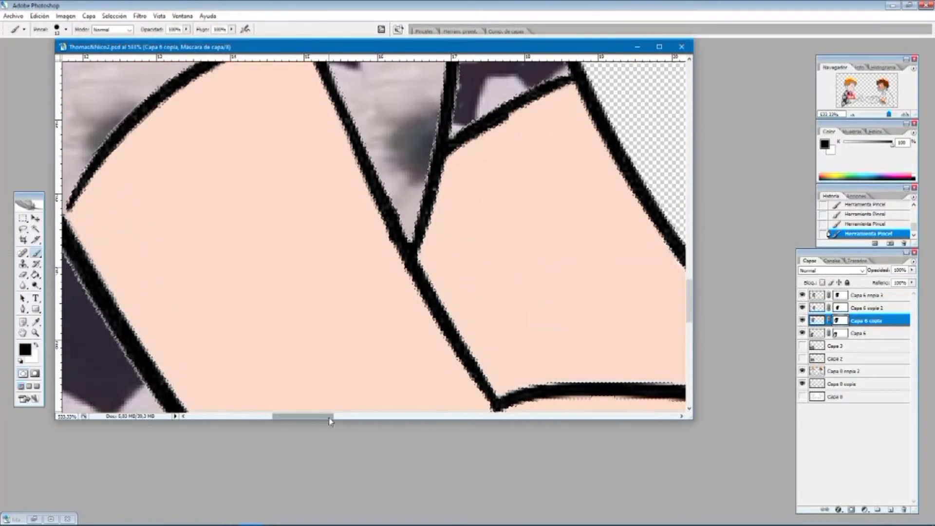
left_click_drag(331, 417, 343, 417)
- Return to the Capa 0 copia 2 layer with light skin tone in the foreground and bring the whole drawing into view
left_click(839, 372)
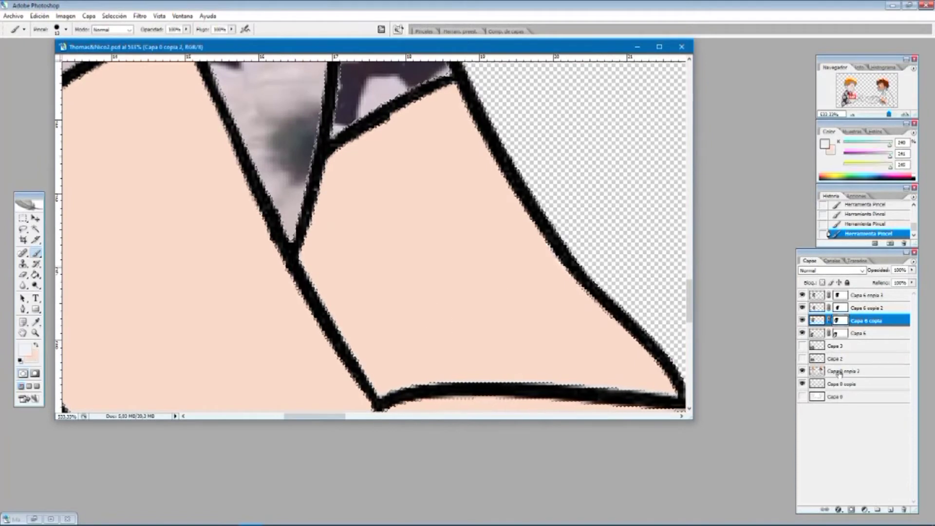
key("x")
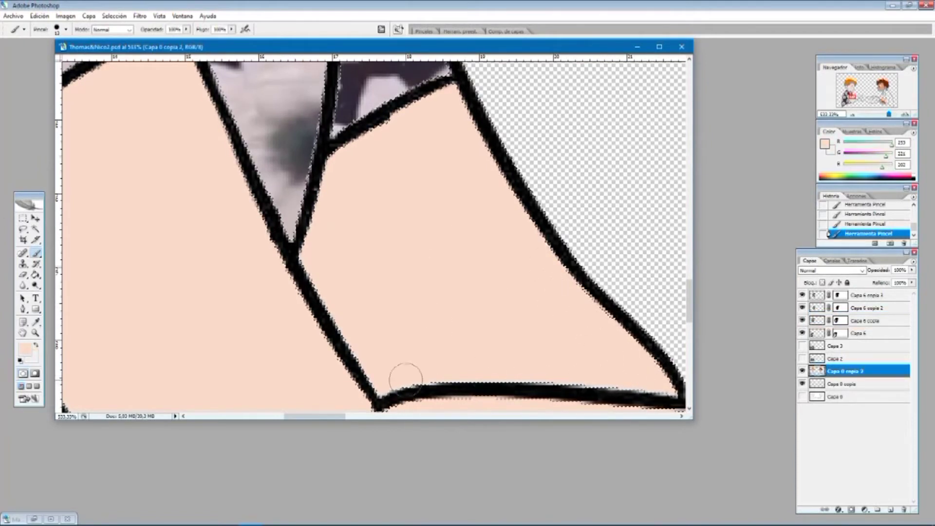
scroll(385, 317, "up", 2)
left_click_drag(325, 417, 302, 419)
scroll(309, 230, "down", 3)
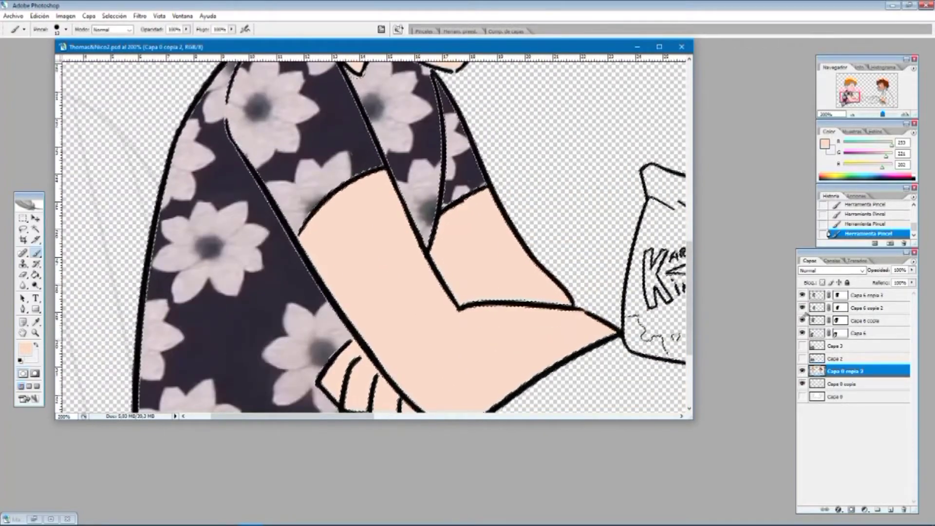
key("ctrl+minus")
key("ctrl+minus")
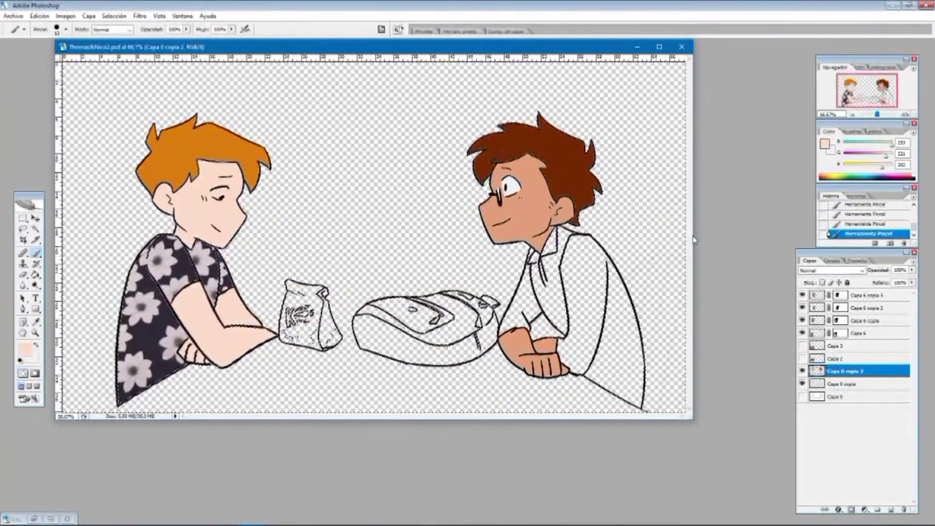
key("ctrl+d")
key("ctrl+z")
- Set the foreground colour to a bright sky blue for the right boy's shirt
left_click(25, 349)
left_click_drag(710, 271, 710, 260)
left_click_drag(695, 214, 700, 203)
left_click(802, 198)
- Enlarge the brush and block in the chest, sleeve and shoulder of the right boy's shirt in blue
key("z")
left_click_drag(482, 213, 668, 362)
key("b")
left_click(66, 30)
left_click_drag(22, 56, 42, 56)
mouse_move(429, 218)
left_mouse_down()
mouse_move(484, 232)
mouse_move(406, 158)
left_mouse_up()
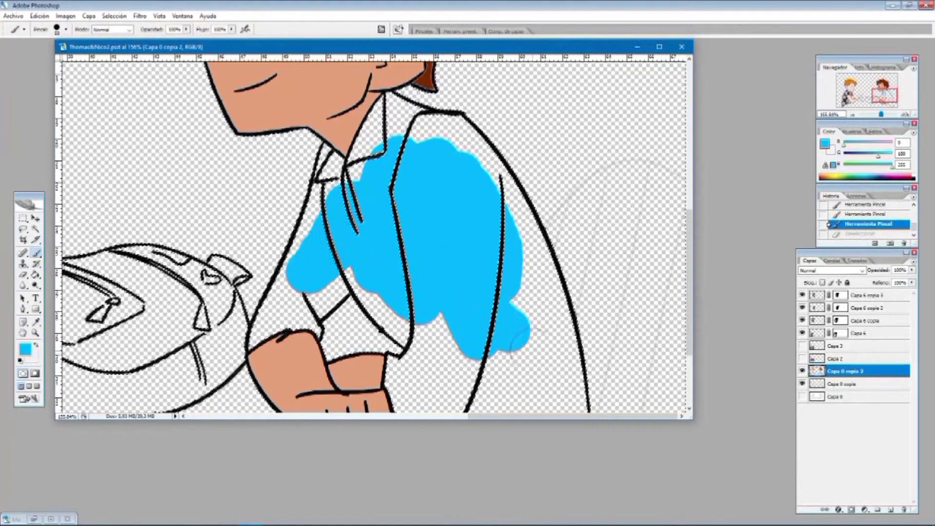
left_click_drag(478, 187, 383, 137)
- Extend the blue over the lower back, front sleeve and collar area of the right boy's shirt
scroll(439, 219, "down", 3)
left_click_drag(446, 238, 542, 248)
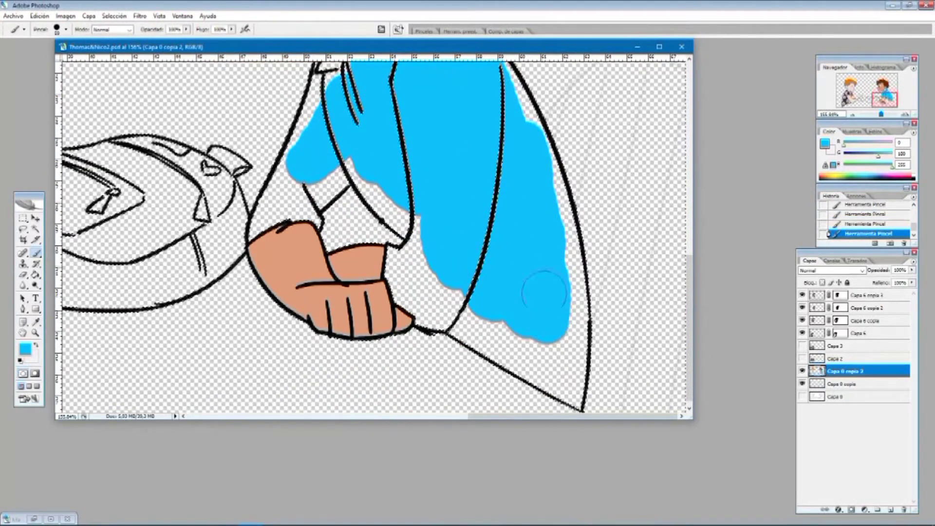
scroll(311, 124, "up", 3)
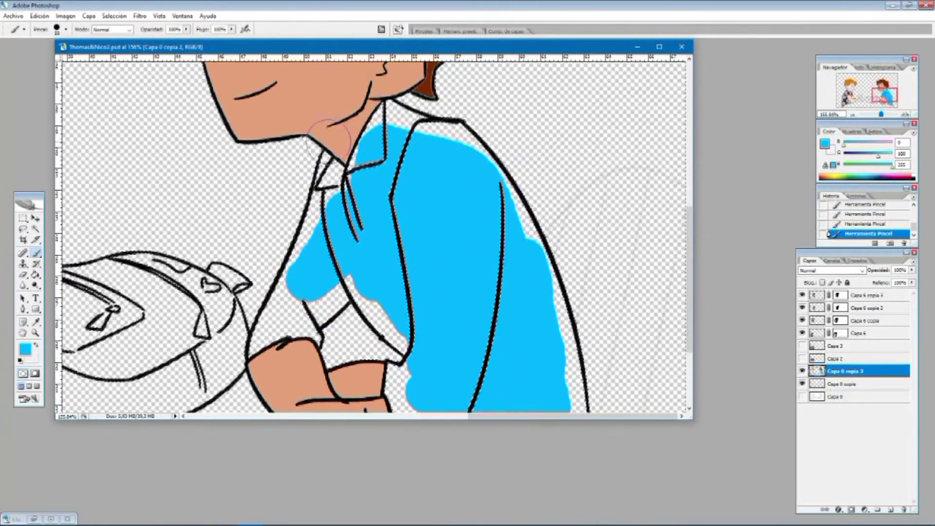
left_click_drag(300, 301, 335, 278)
mouse_move(340, 195)
left_mouse_down()
mouse_move(351, 209)
mouse_move(291, 140)
left_mouse_up()
- Reduce the brush size and fill the front collar pieces under the right boy's chin in blue
left_click(65, 29)
left_click(35, 333)
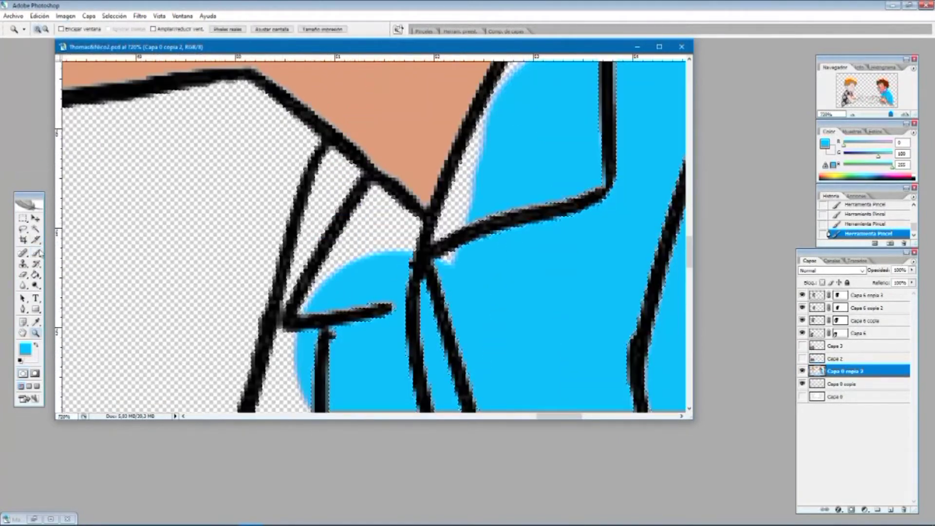
left_click(35, 253)
left_click(66, 30)
left_click_drag(23, 56, 19, 55)
mouse_move(363, 255)
left_mouse_down()
mouse_move(376, 202)
mouse_move(323, 203)
left_mouse_up()
- Fill the collar flap beside the right boy's neck in blue up to the jaw
scroll(343, 185, "up", 1)
scroll(487, 205, "up", 4)
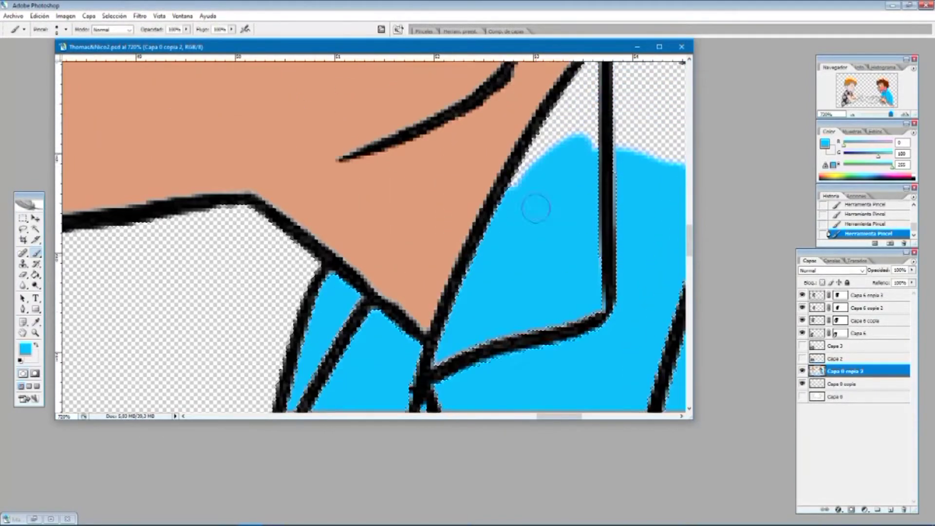
scroll(535, 208, "up", 2)
left_click_drag(582, 156, 600, 91)
left_click_drag(528, 211, 512, 223)
- Fill the back of the right boy's collar and the area behind his neck in blue
scroll(511, 292, "up", 2)
scroll(492, 376, "right", 4)
mouse_move(409, 229)
left_mouse_down()
mouse_move(417, 207)
mouse_move(504, 239)
mouse_move(483, 204)
left_mouse_up()
scroll(480, 168, "up", 1)
mouse_move(419, 190)
left_mouse_down()
mouse_move(408, 150)
mouse_move(448, 168)
left_mouse_up()
left_click_drag(515, 259, 652, 251)
- Fill the top of the right boy's shoulder in blue up to the outline
left_click_drag(579, 416, 604, 417)
left_click_drag(317, 251, 346, 250)
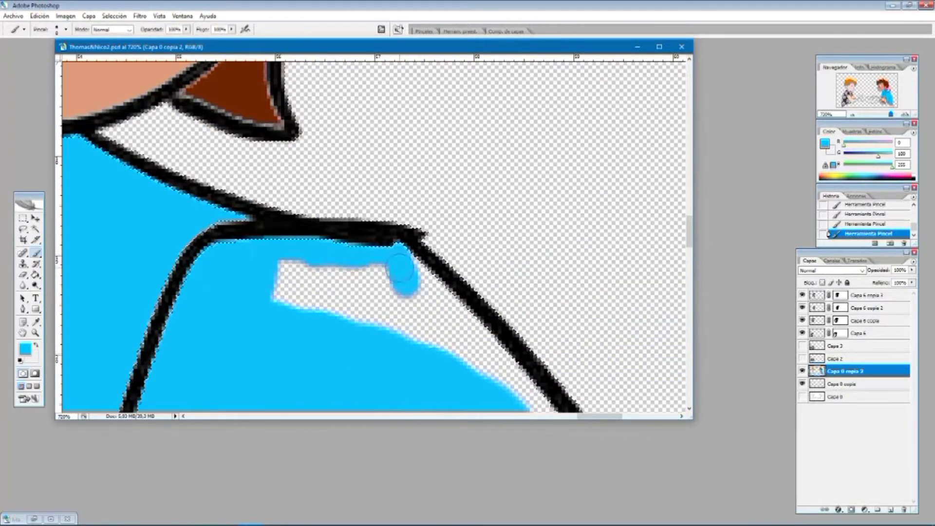
mouse_move(399, 268)
left_mouse_down()
mouse_move(313, 292)
mouse_move(285, 283)
left_mouse_up()
scroll(414, 314, "down", 1)
mouse_move(414, 313)
left_mouse_down()
mouse_move(432, 326)
mouse_move(470, 297)
left_mouse_up()
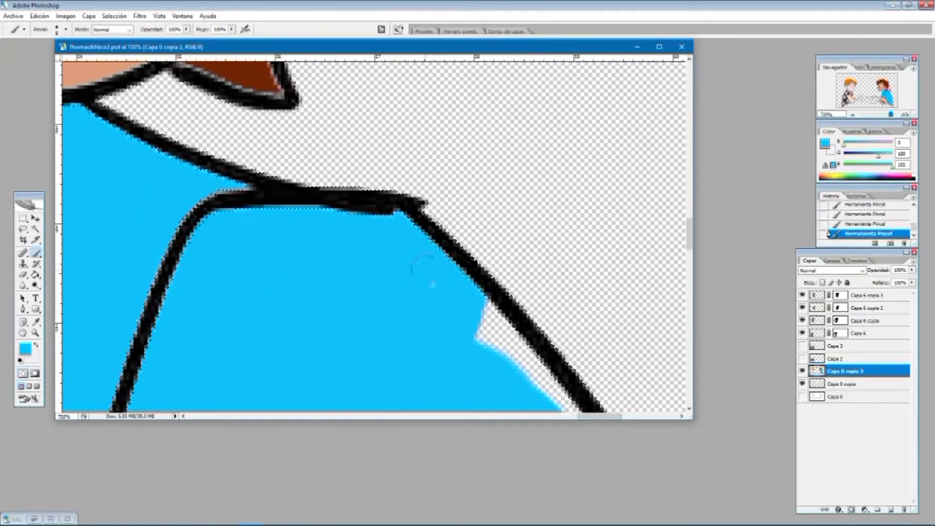
- Fill blue along the upper back outline of the right boy's shirt, below the shoulder
scroll(481, 307, "down", 6)
left_click_drag(516, 225, 514, 209)
left_click_drag(614, 349, 628, 356)
scroll(618, 340, "down", 6)
left_click_drag(599, 417, 608, 417)
left_click_drag(492, 192, 600, 339)
scroll(558, 338, "down", 2)
mouse_move(580, 307)
left_mouse_down()
mouse_move(600, 286)
mouse_move(653, 352)
left_mouse_up()
- Fill the gap along the middle of the right boy's back outline in blue
scroll(602, 334, "down", 3)
mouse_move(609, 417)
left_mouse_down()
mouse_move(600, 285)
mouse_move(621, 416)
left_mouse_up()
scroll(567, 215, "down", 3)
mouse_move(540, 251)
left_mouse_down()
mouse_move(529, 217)
mouse_move(553, 304)
left_mouse_up()
scroll(551, 305, "down", 1)
scroll(550, 305, "down", 1)
left_click_drag(570, 258, 565, 229)
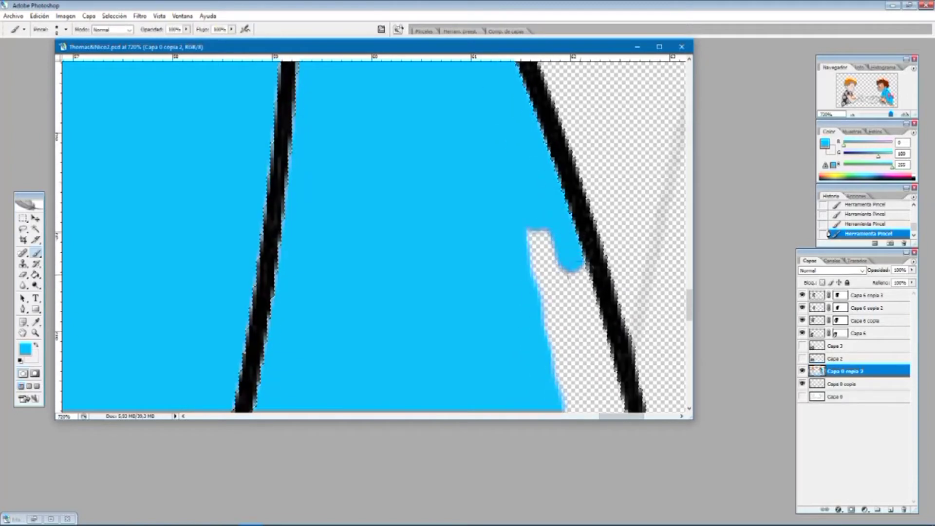
mouse_move(570, 287)
left_mouse_down()
mouse_move(535, 250)
mouse_move(535, 304)
left_mouse_up()
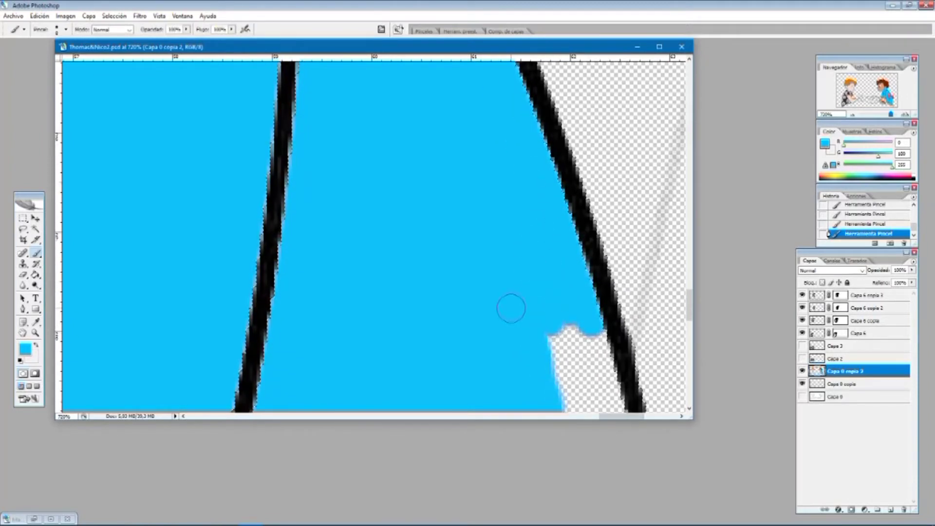
- Fill blue down the lower part of the right boy's back, up to the shirt outline
scroll(497, 317, "down", 3)
left_click_drag(552, 307, 602, 266)
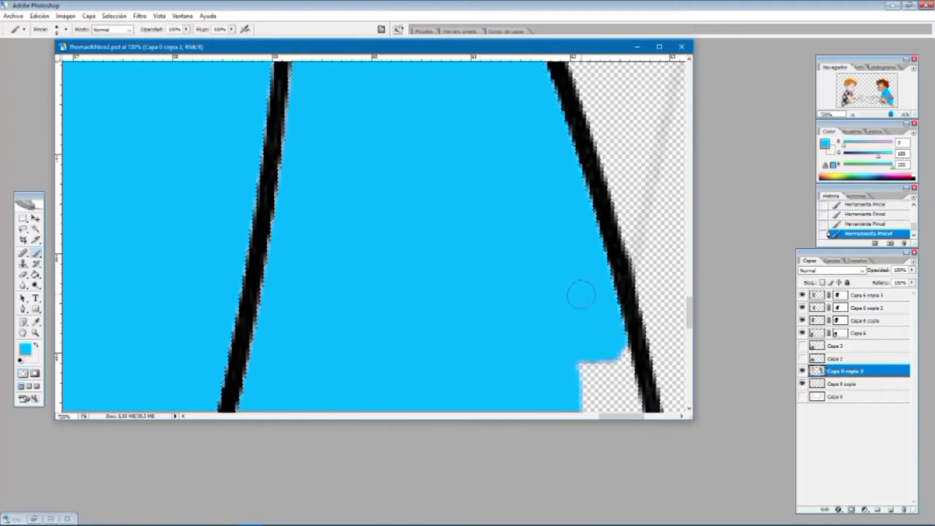
scroll(526, 312, "down", 3)
scroll(492, 258, "down", 1)
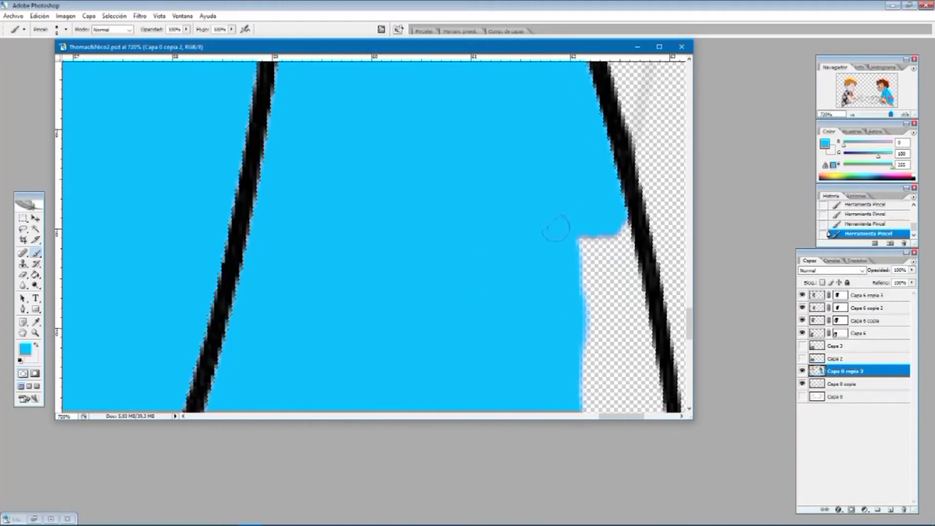
scroll(587, 258, "down", 4)
left_click_drag(655, 246, 658, 297)
left_click_drag(633, 416, 639, 417)
scroll(604, 293, "down", 3)
left_click_drag(584, 202, 583, 252)
left_click_drag(548, 279, 560, 356)
scroll(560, 292, "down", 5)
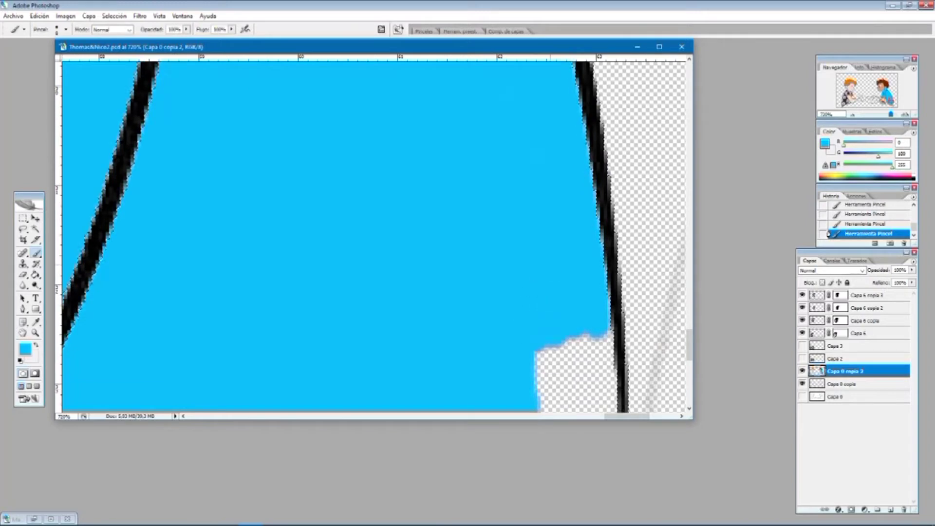
- Fill the bottom back corner of the right boy's shirt in blue, where the back outline meets the hem
left_click_drag(548, 234, 578, 215)
scroll(596, 264, "down", 3)
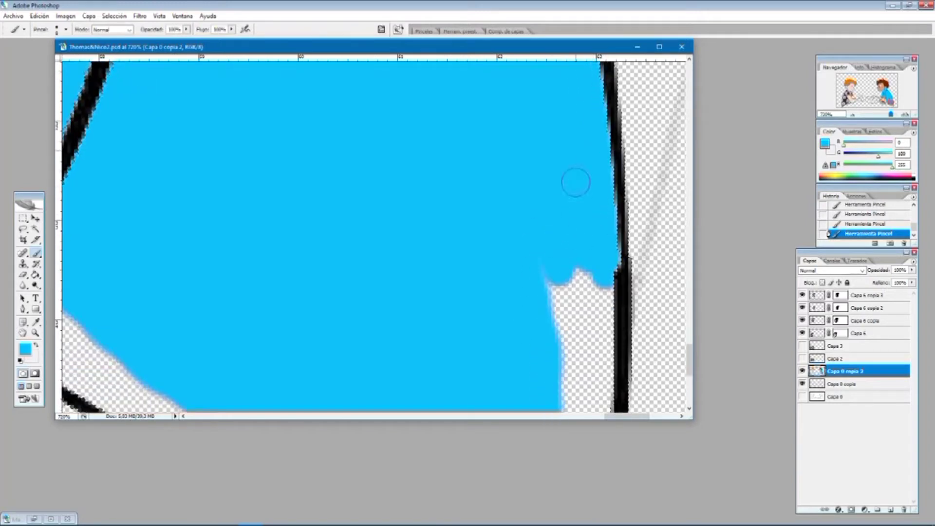
left_click_drag(600, 368, 573, 358)
scroll(568, 287, "down", 5)
left_click_drag(567, 234, 495, 325)
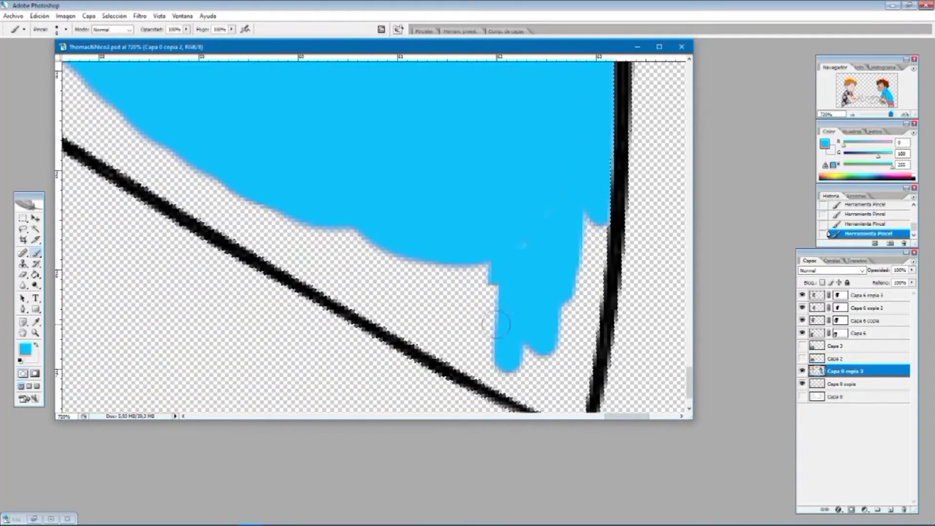
key("e")
left_click(36, 253)
left_click_drag(590, 292, 580, 339)
scroll(580, 317, "down", 3)
mouse_move(587, 243)
left_mouse_down()
mouse_move(556, 288)
mouse_move(577, 325)
left_mouse_up()
mouse_move(499, 311)
left_mouse_down()
mouse_move(558, 340)
mouse_move(531, 298)
left_mouse_up()
- Fill blue along the right boy's shirt hem, from the back corner to the inner seam line
scroll(516, 287, "up", 1)
left_click_drag(473, 261, 471, 268)
mouse_move(420, 307)
left_mouse_down()
mouse_move(388, 244)
mouse_move(337, 213)
left_mouse_up()
left_click_drag(617, 417, 597, 417)
scroll(603, 312, "up", 1)
mouse_move(616, 292)
left_mouse_down()
mouse_move(579, 276)
mouse_move(616, 259)
mouse_move(441, 187)
mouse_move(429, 195)
left_mouse_up()
scroll(423, 238, "up", 2)
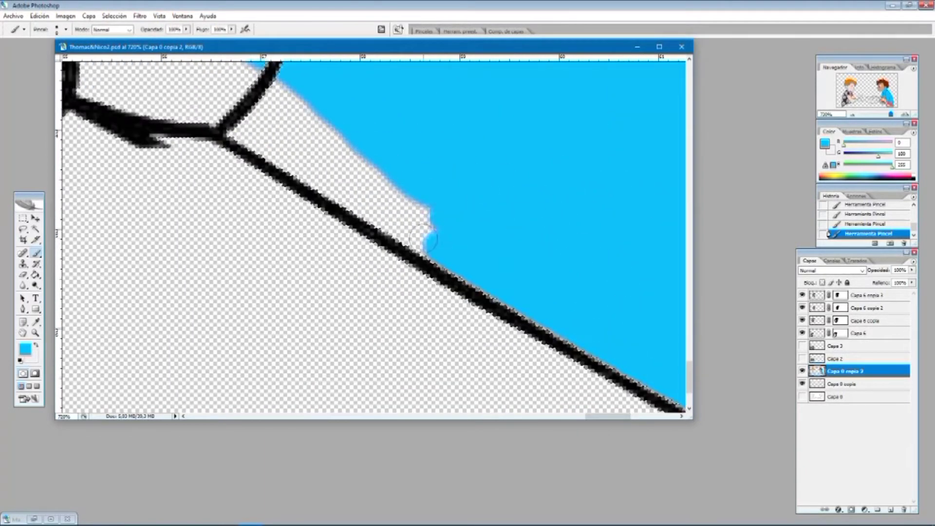
mouse_move(361, 163)
left_mouse_down()
mouse_move(359, 207)
mouse_move(251, 131)
left_mouse_up()
scroll(302, 166, "up", 3)
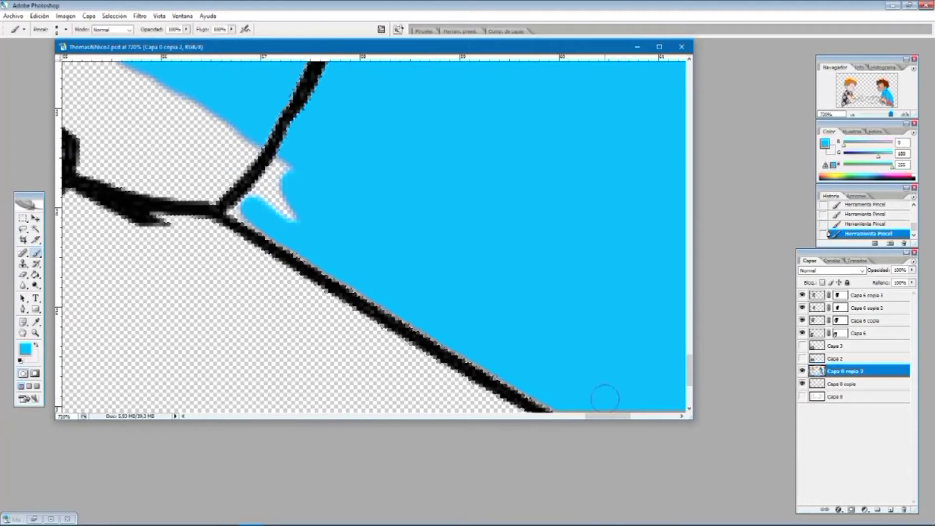
- Fill the front part of the shirt hem in blue, between the seam line and the right boy's fingertips
left_click_drag(604, 417, 589, 416)
scroll(403, 231, "up", 2)
mouse_move(451, 253)
left_mouse_down()
mouse_move(461, 214)
mouse_move(320, 119)
mouse_move(399, 217)
left_mouse_up()
scroll(465, 233, "up", 3)
left_click_drag(267, 151, 307, 187)
mouse_move(304, 309)
left_mouse_down()
mouse_move(404, 335)
mouse_move(371, 317)
mouse_move(341, 272)
mouse_move(292, 238)
left_mouse_up()
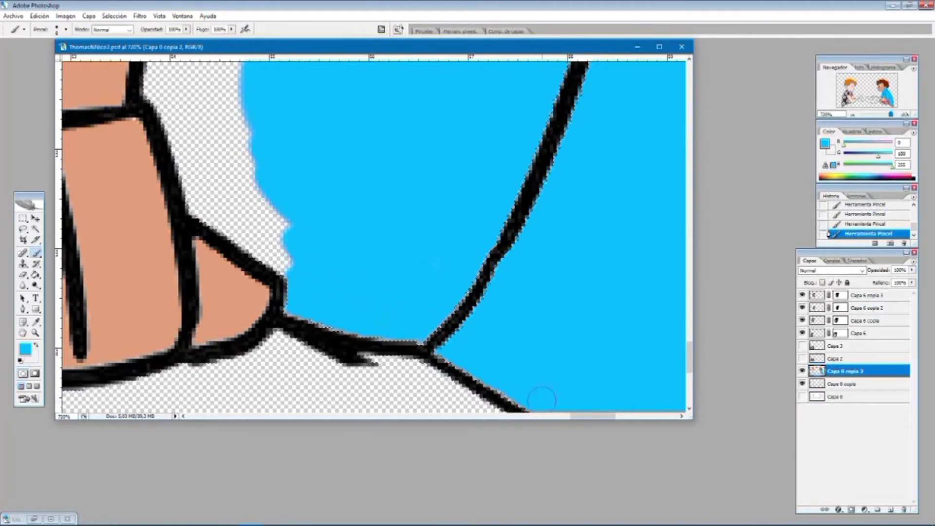
- Fill the shirt area beside the right boy's hand and forearm in blue, up to their outlines
scroll(574, 290, "left", 9)
scroll(574, 291, "up", 2)
mouse_move(558, 317)
left_mouse_down()
mouse_move(468, 274)
mouse_move(520, 272)
left_mouse_up()
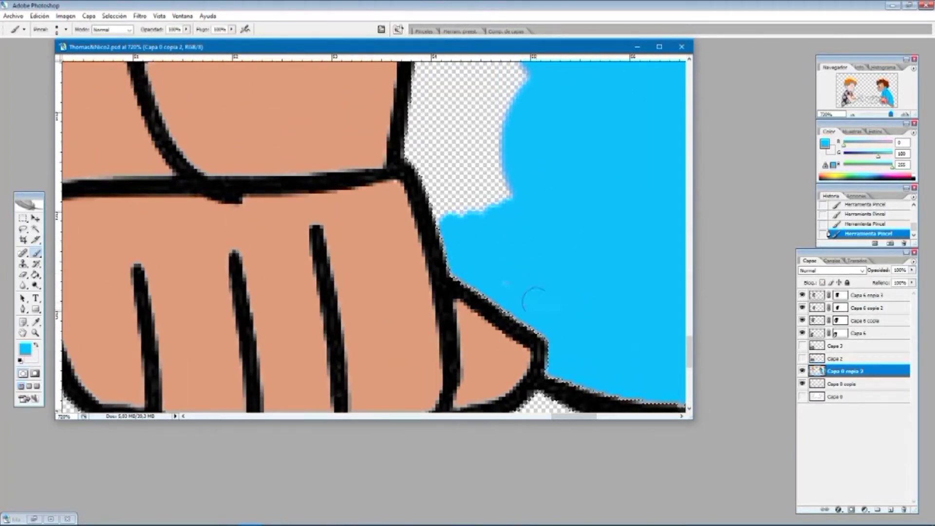
scroll(520, 271, "up", 3)
mouse_move(438, 282)
left_mouse_down()
mouse_move(423, 219)
mouse_move(504, 260)
left_mouse_up()
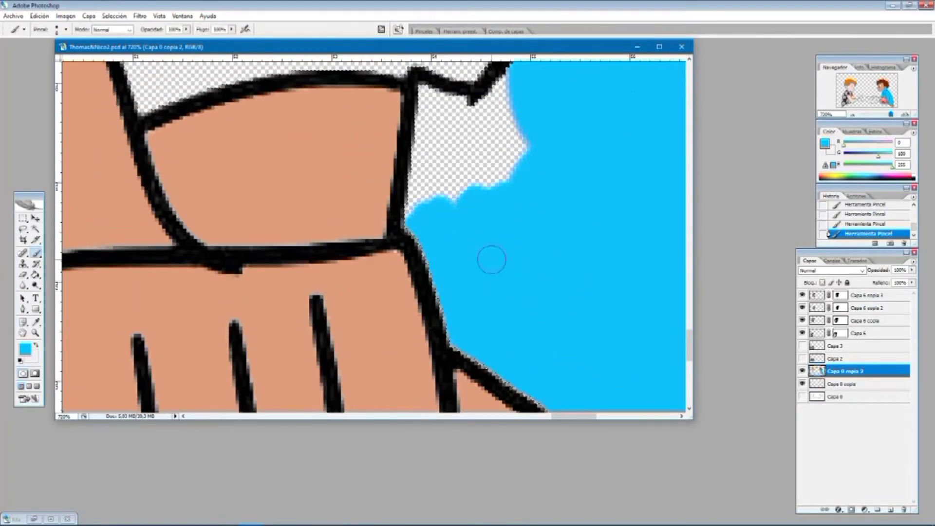
left_click_drag(425, 100, 417, 212)
left_click_drag(438, 98, 518, 155)
left_click_drag(454, 148, 472, 180)
- Fill blue along the chest edge above the forearm gap and erase the stray blue inside the gap
scroll(638, 258, "up", 6)
mouse_move(506, 231)
left_mouse_down()
mouse_move(484, 146)
mouse_move(494, 237)
mouse_move(431, 133)
left_mouse_up()
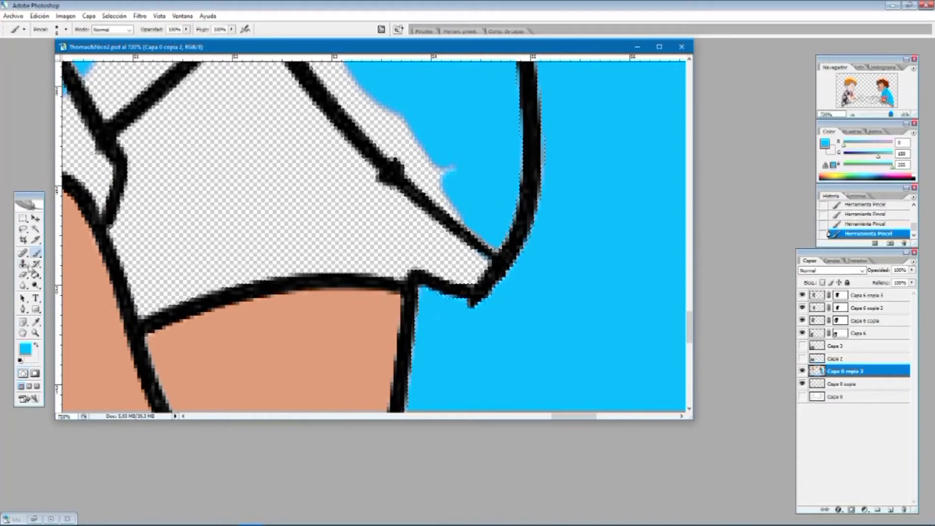
left_click(481, 260)
left_click(36, 253)
scroll(429, 224, "up", 2)
mouse_move(426, 227)
left_mouse_down()
mouse_move(440, 246)
mouse_move(360, 163)
left_mouse_up()
scroll(350, 195, "up", 3)
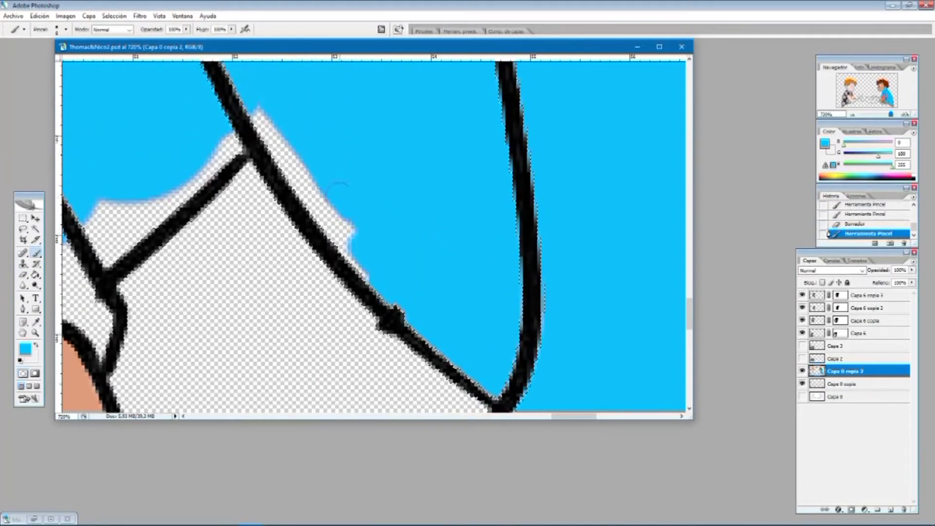
left_click_drag(289, 167, 264, 120)
- Fill the right boy's sleeve in blue along its inner edge, above the gap between arm and chest
scroll(222, 239, "up", 1)
scroll(210, 240, "left", 6)
left_click_drag(474, 173, 378, 243)
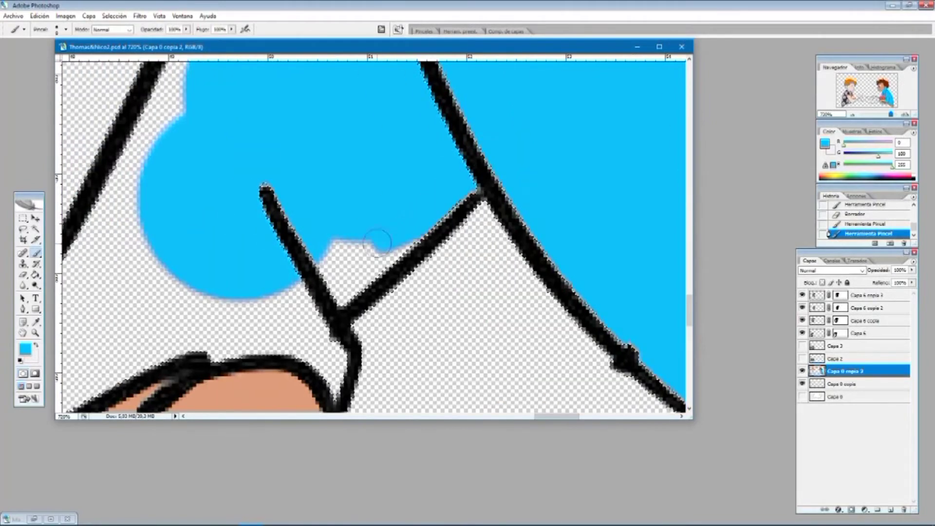
scroll(347, 229, "up", 10)
scroll(349, 137, "down", 6)
mouse_move(335, 200)
left_mouse_down()
mouse_move(336, 135)
mouse_move(452, 235)
left_mouse_up()
- Fill blue along the upper outer outline of the right boy's sleeve
left_click(36, 333)
left_click(36, 252)
mouse_move(252, 202)
left_mouse_down()
mouse_move(247, 261)
mouse_move(262, 353)
left_mouse_up()
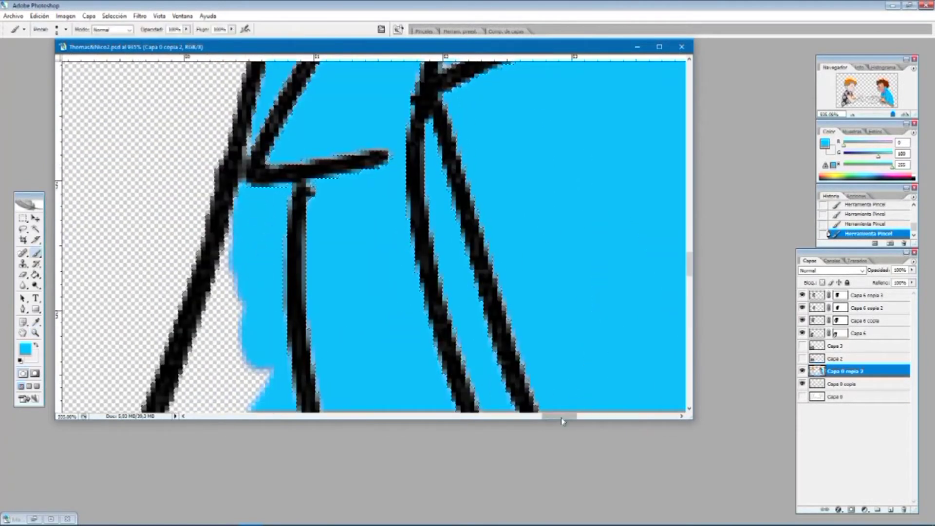
left_click_drag(561, 416, 550, 417)
scroll(413, 145, "down", 3)
mouse_move(450, 122)
left_mouse_down()
mouse_move(413, 228)
mouse_move(422, 303)
left_mouse_up()
scroll(421, 273, "down", 3)
mouse_move(419, 205)
left_mouse_down()
mouse_move(379, 277)
mouse_move(394, 190)
left_mouse_up()
scroll(396, 166, "down", 1)
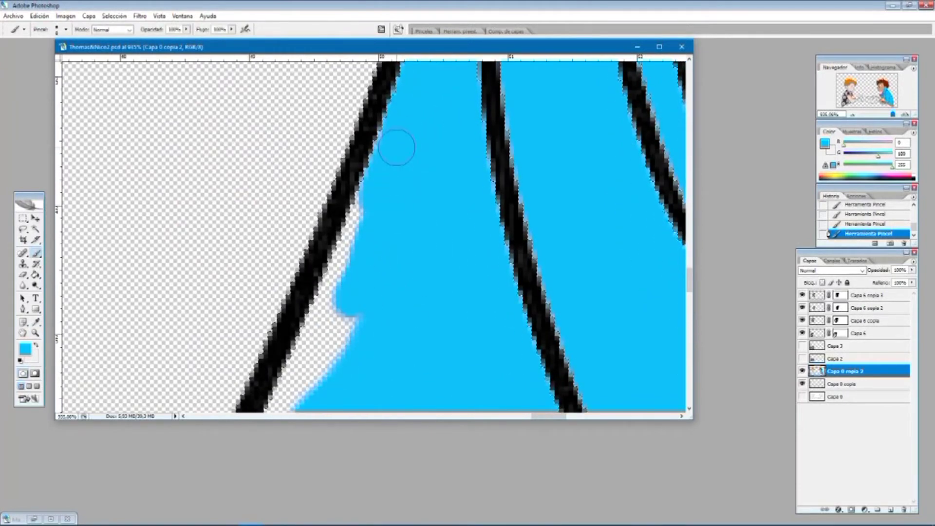
- Fill the lower part of the right boy's sleeve in blue, along the outer outline and down to the cuff
left_click_drag(396, 147, 332, 302)
left_click_drag(548, 416, 541, 417)
scroll(551, 198, "down", 5)
left_click_drag(457, 210, 365, 337)
scroll(372, 316, "down", 3)
mouse_move(385, 241)
left_mouse_down()
mouse_move(372, 293)
mouse_move(334, 292)
mouse_move(306, 225)
left_mouse_up()
scroll(334, 292, "down", 4)
scroll(308, 214, "down", 3)
mouse_move(541, 217)
left_mouse_down()
mouse_move(596, 302)
mouse_move(558, 287)
mouse_move(385, 283)
mouse_move(480, 230)
mouse_move(350, 185)
mouse_move(341, 263)
left_mouse_up()
scroll(480, 124, "left", 3)
mouse_move(446, 198)
left_mouse_down()
mouse_move(384, 336)
mouse_move(523, 253)
mouse_move(484, 261)
mouse_move(476, 229)
mouse_move(487, 154)
left_mouse_up()
- Show the whole drawing and clear the selection
key("ctrl+alt+0")
key("ctrl+0")
key("ctrl+d")
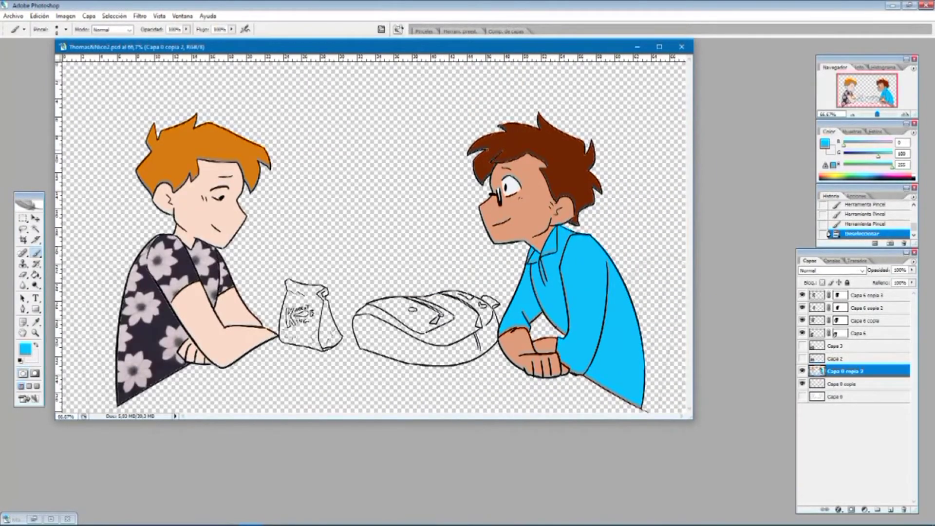
left_click(14, 16)
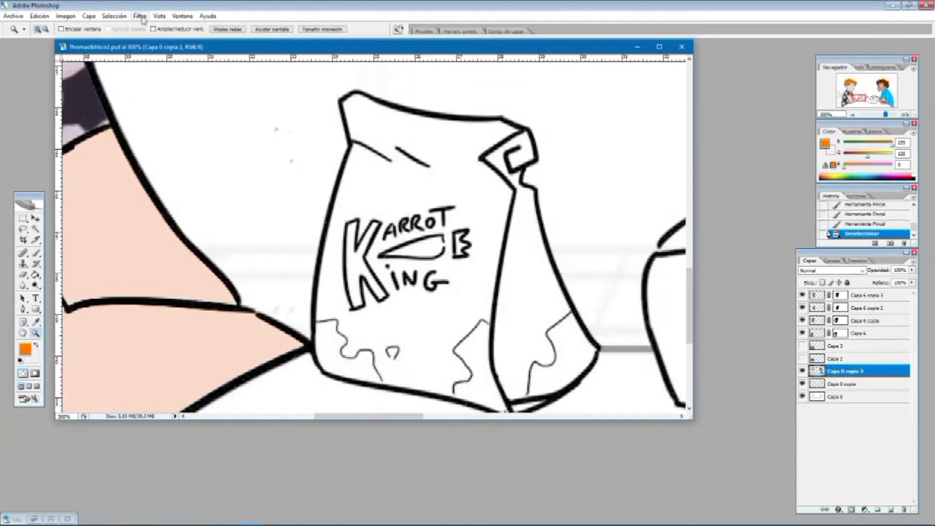
- Load a selection of the line art and invert it for coloring the paper bag's logo
left_click(140, 16)
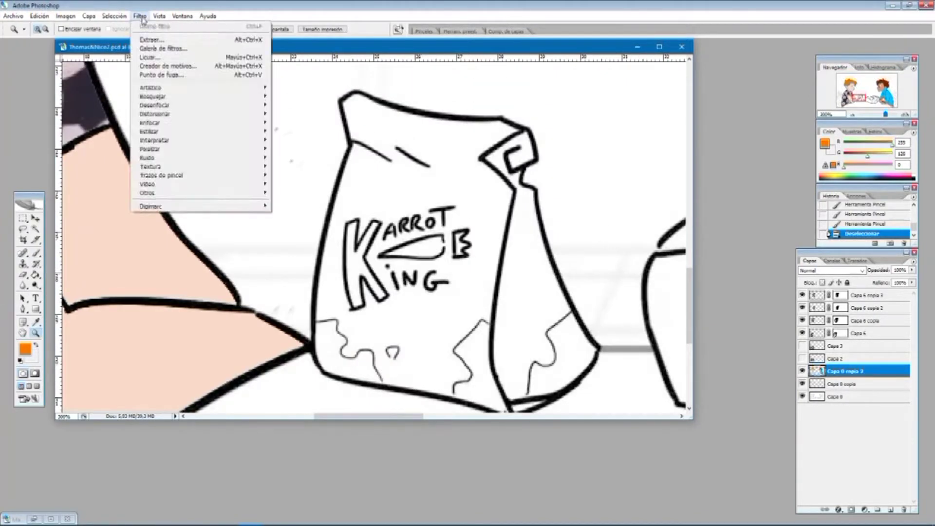
mouse_move(114, 16)
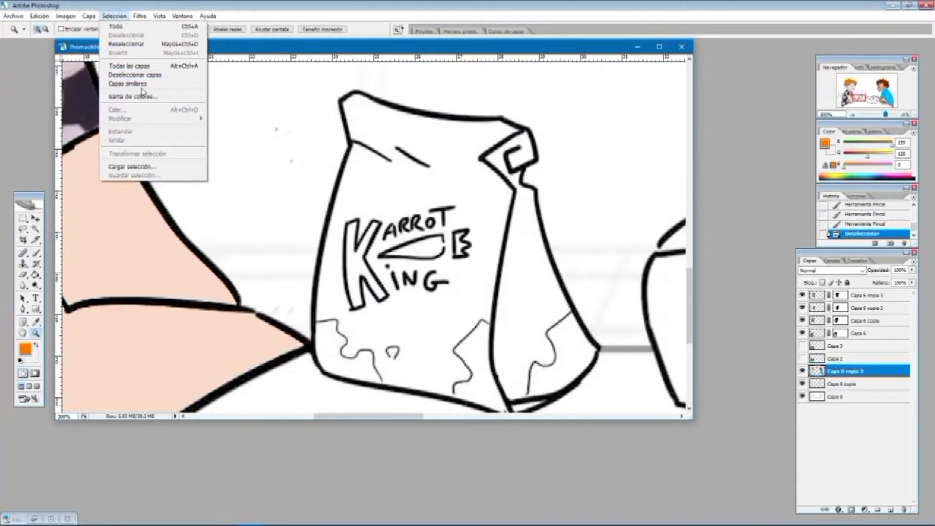
left_click(135, 167)
left_click(535, 146)
key("ctrl+shift+i")
left_click_drag(451, 320, 376, 255)
left_click(375, 255)
- Paint the large K of the bag's logo orange, setting the brush size to 6 px for its narrow strokes
key("b")
left_click(268, 252)
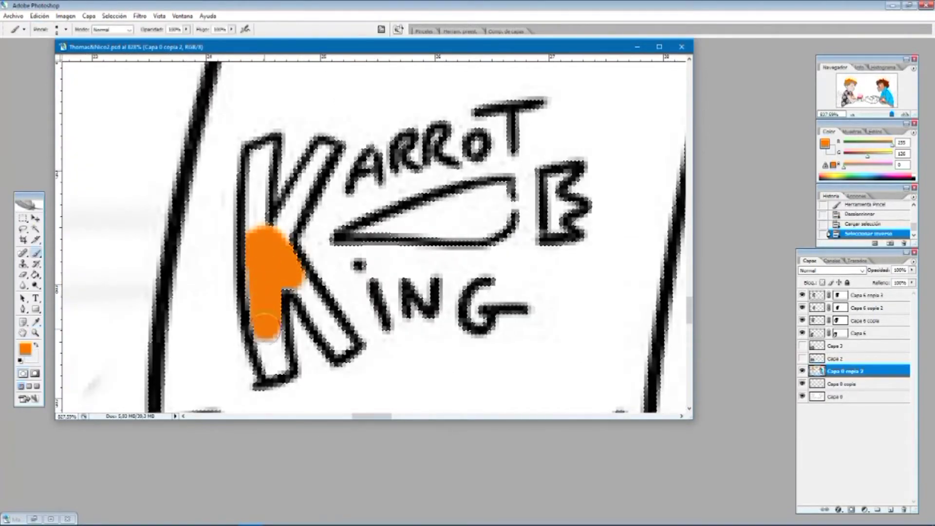
left_click_drag(266, 328, 278, 363)
left_click(65, 30)
left_click_drag(94, 47, 74, 44)
type("6")
key("Return")
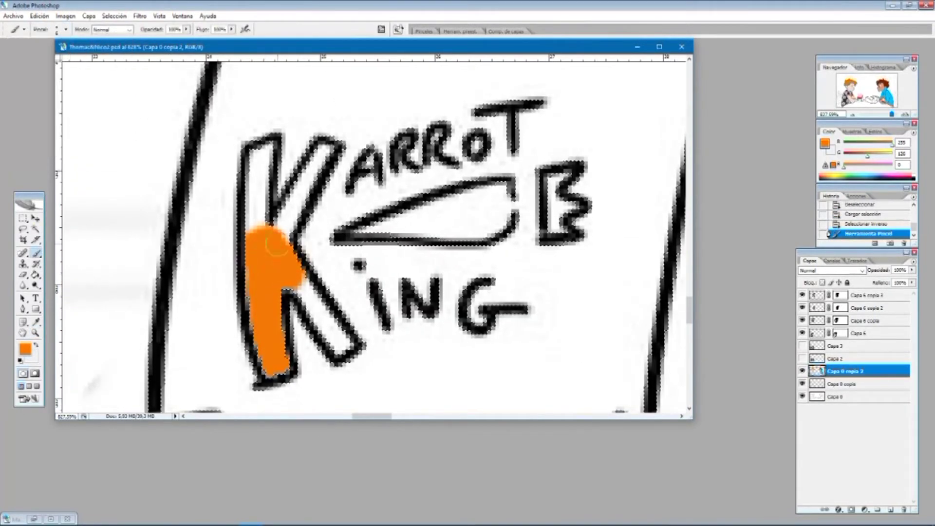
left_click_drag(300, 282, 315, 308)
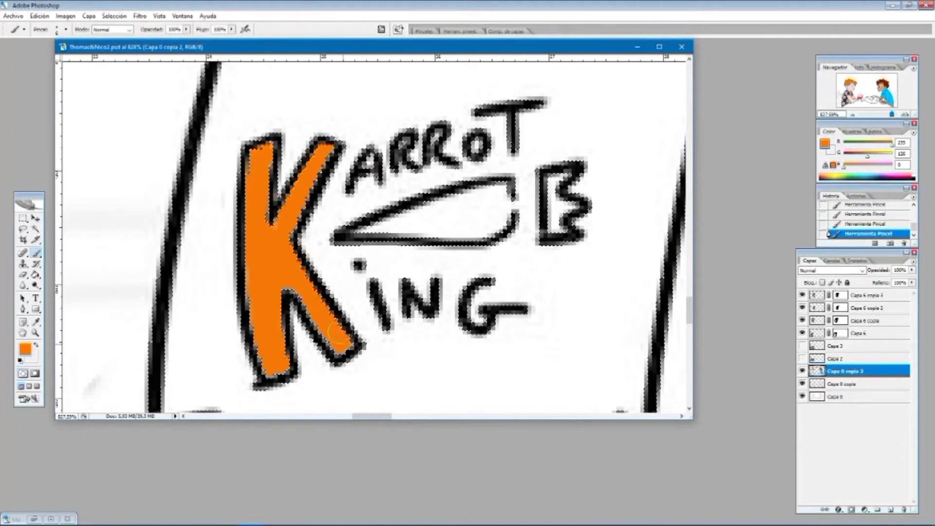
- Fill the carrot in the bag's logo in orange, using a 3 px brush for its narrow tip
left_click_drag(363, 217, 493, 195)
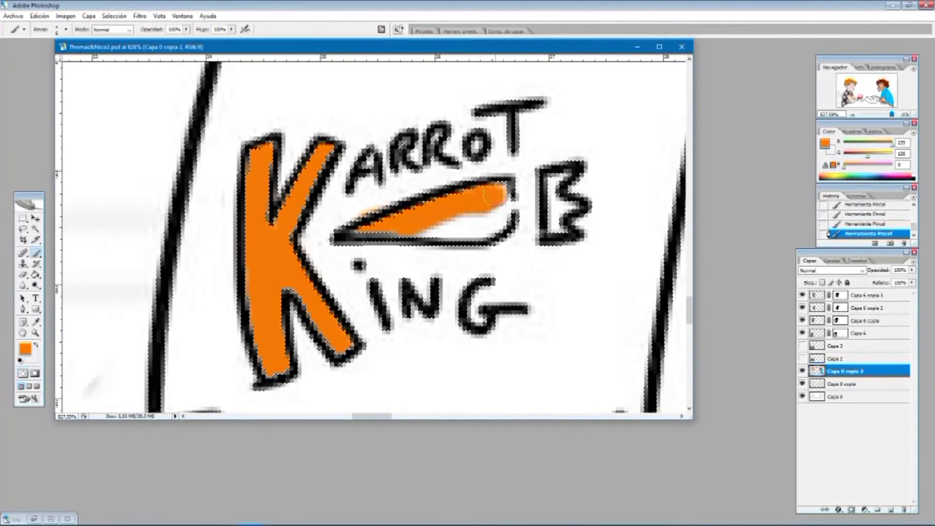
key("ctrl+alt+z")
key("ctrl+alt+z")
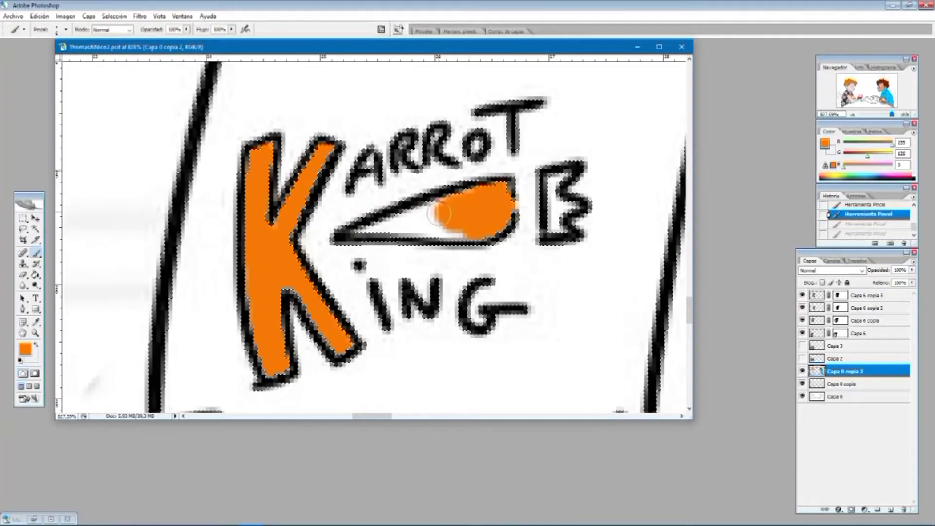
left_click(66, 30)
mouse_move(406, 226)
left_mouse_down()
mouse_move(382, 224)
mouse_move(397, 232)
left_mouse_up()
double_click(90, 46)
type("3")
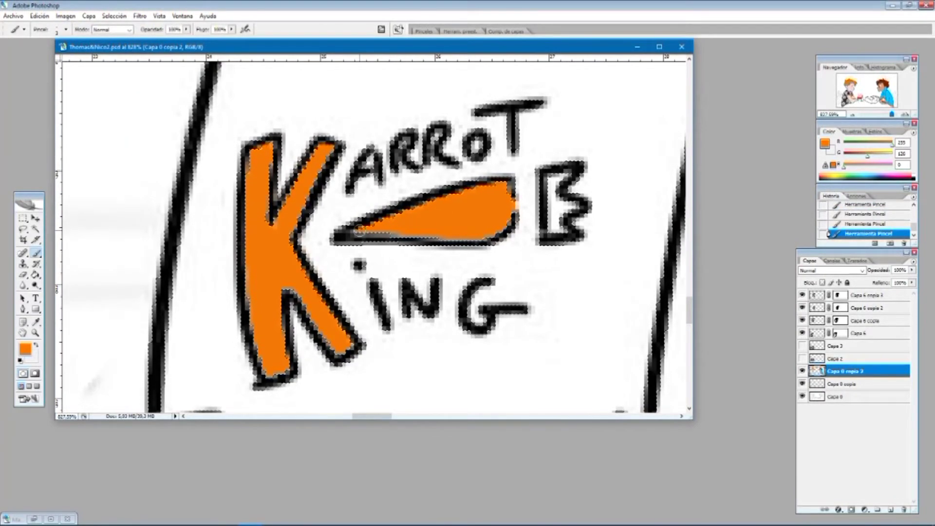
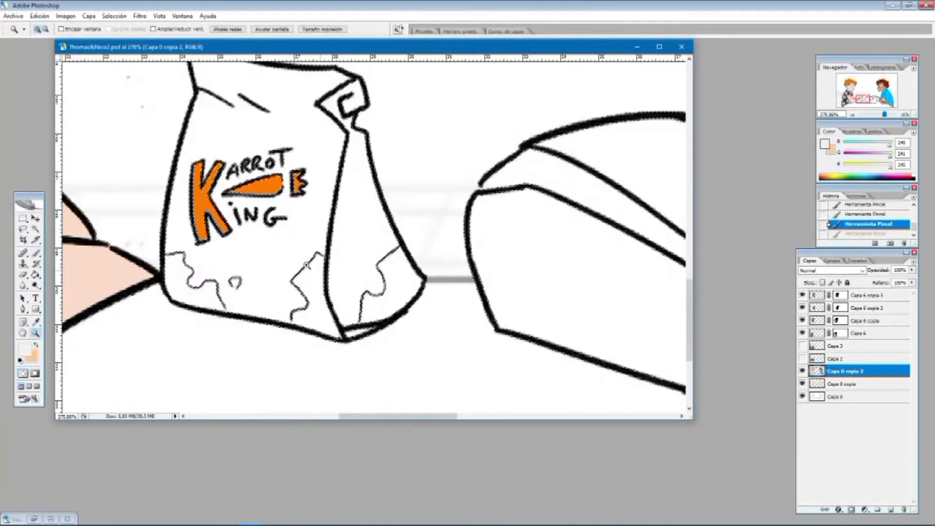
- Paint the paper bag's side panel pale grey and hide the layer Capa 0
key("b")
left_click_drag(345, 205, 349, 281)
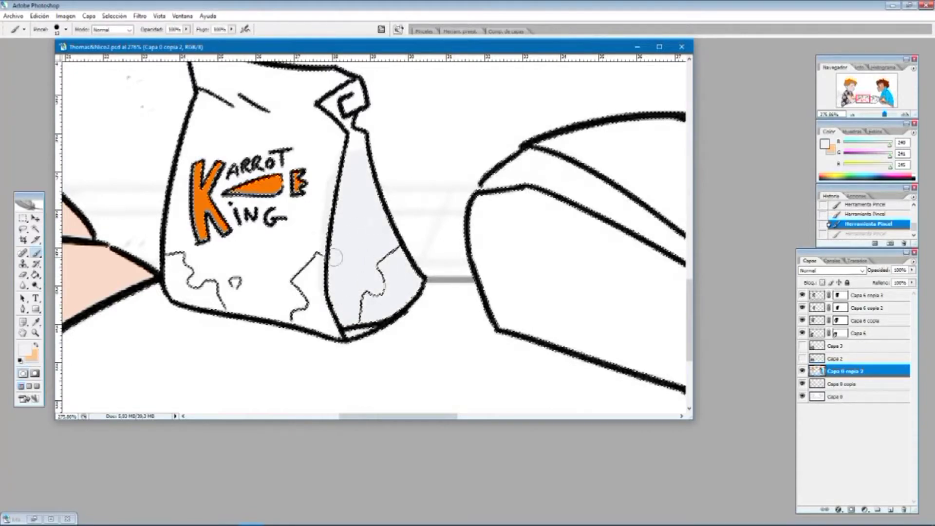
left_click_drag(361, 320, 380, 322)
left_click(802, 397)
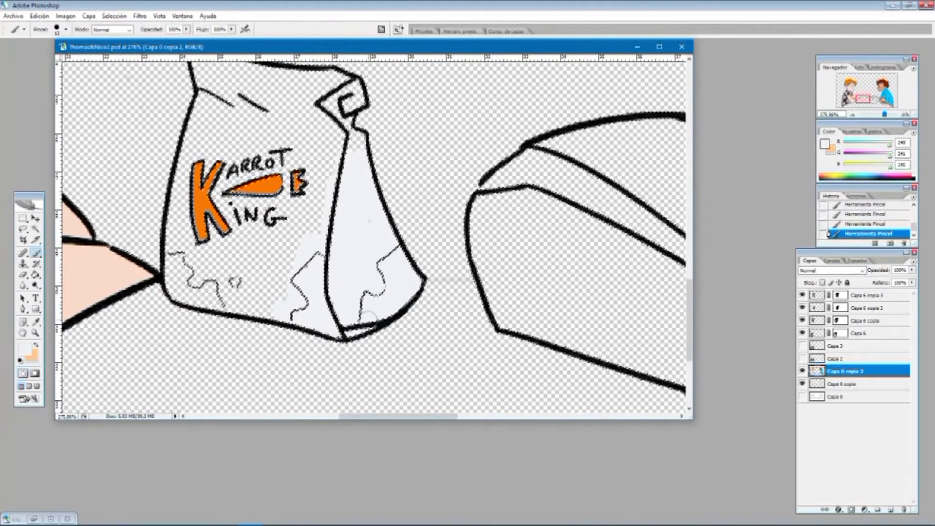
- Fill the top of the paper bag's front in pale grey, down to the logo
scroll(353, 185, "up", 2)
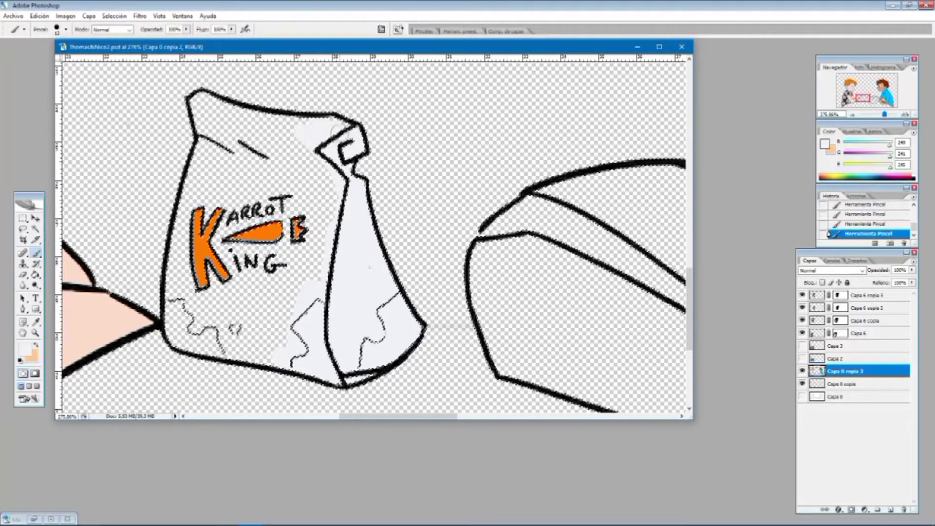
key("z")
mouse_move(212, 104)
left_mouse_down()
mouse_move(390, 243)
mouse_move(470, 196)
mouse_move(335, 198)
mouse_move(204, 130)
mouse_move(150, 121)
left_mouse_up()
key("b")
scroll(205, 130, "up", 1)
mouse_move(123, 150)
left_mouse_down()
mouse_move(188, 180)
mouse_move(289, 267)
left_mouse_up()
left_click_drag(383, 417, 367, 417)
scroll(412, 225, "down", 2)
mouse_move(355, 126)
left_mouse_down()
mouse_move(408, 162)
mouse_move(372, 188)
mouse_move(467, 282)
left_mouse_up()
left_click_drag(349, 207, 619, 267)
- Fill the bag's front in pale grey beside the carrot leaves and down to the bottom edge
scroll(619, 243, "down", 4)
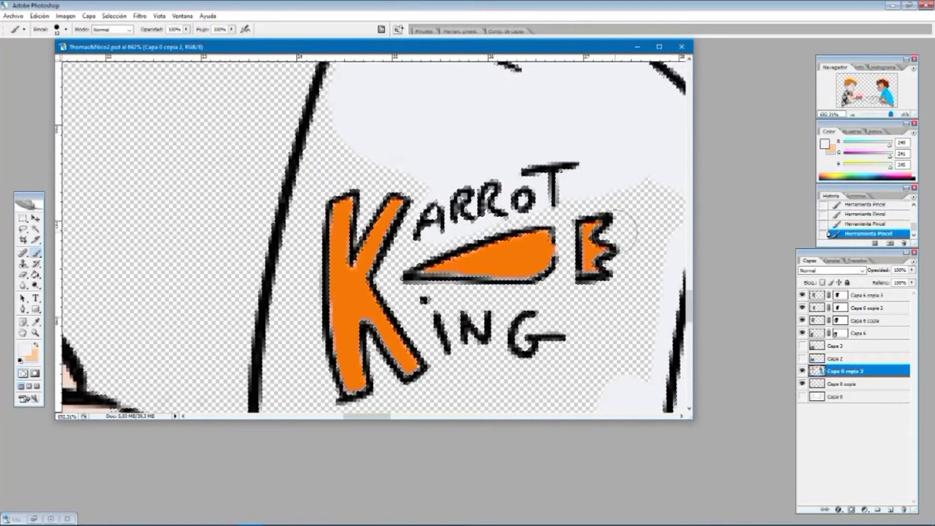
left_click_drag(370, 417, 377, 417)
left_click_drag(568, 177, 529, 349)
scroll(524, 312, "down", 5)
mouse_move(516, 229)
left_mouse_down()
mouse_move(454, 285)
mouse_move(419, 351)
left_mouse_up()
scroll(416, 191, "down", 1)
left_click_drag(415, 191, 330, 326)
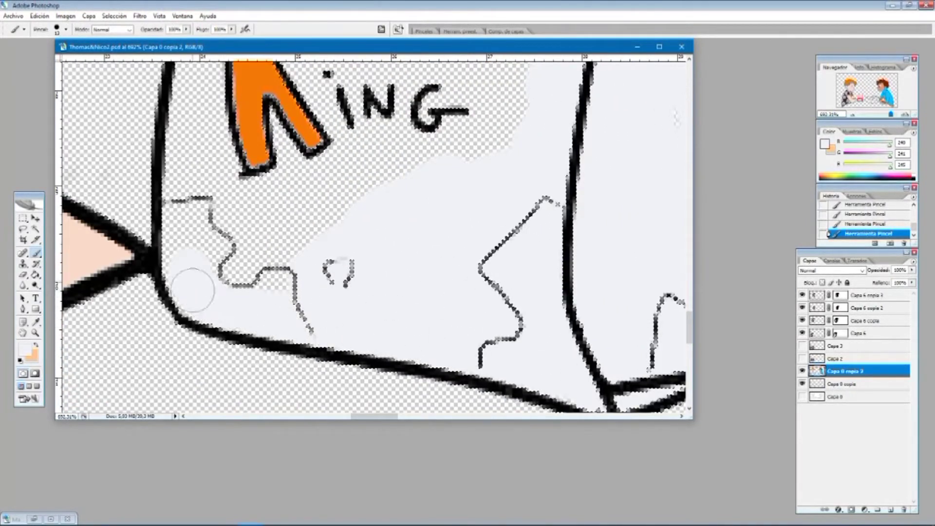
- Fill the lower part of the bag's front and the area around the logo's bottom lettering in pale grey
left_click_drag(193, 290, 209, 229)
left_click_drag(273, 246, 458, 122)
scroll(458, 125, "up", 1)
left_click_drag(470, 183, 378, 173)
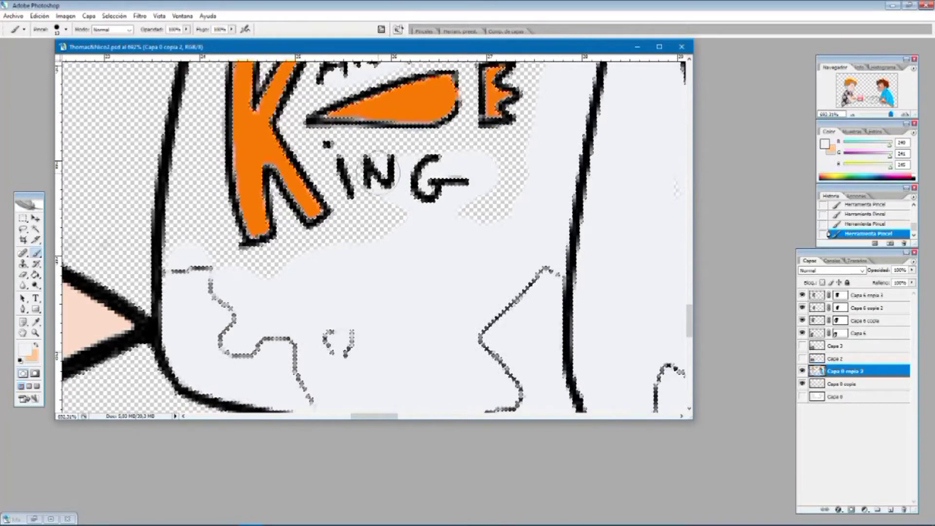
scroll(235, 294, "up", 4)
- Set the brush to 5 px and fill the areas around the logo's carrot, leaves and lettering in pale grey, up to above the K
left_click(65, 30)
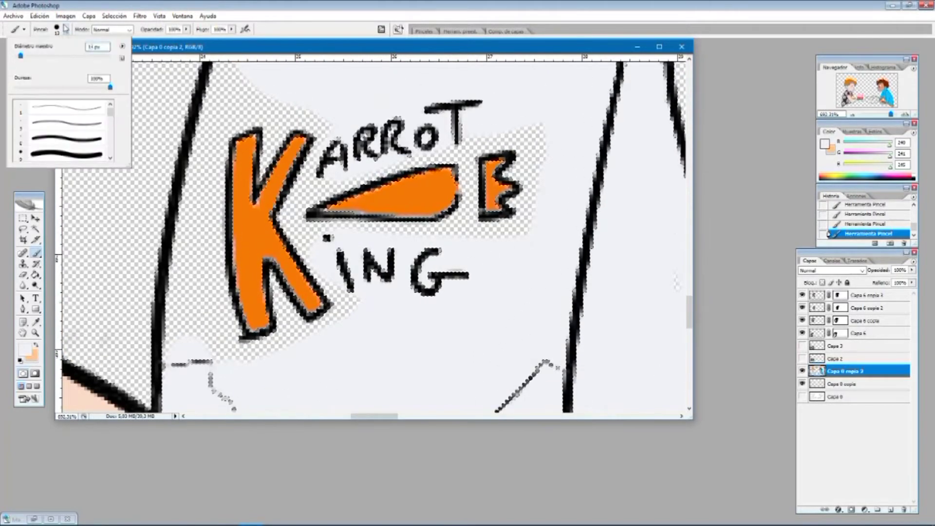
double_click(96, 46)
type("5")
key("Return")
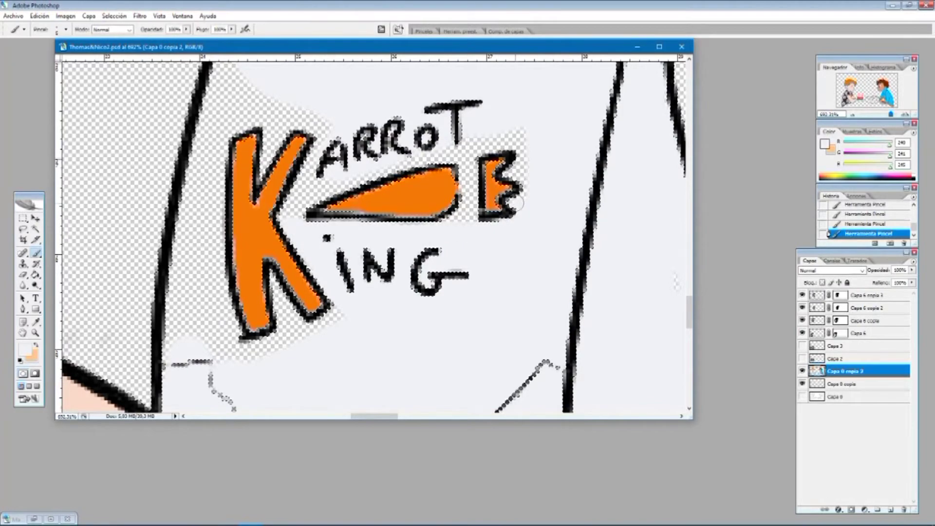
scroll(534, 178, "up", 1)
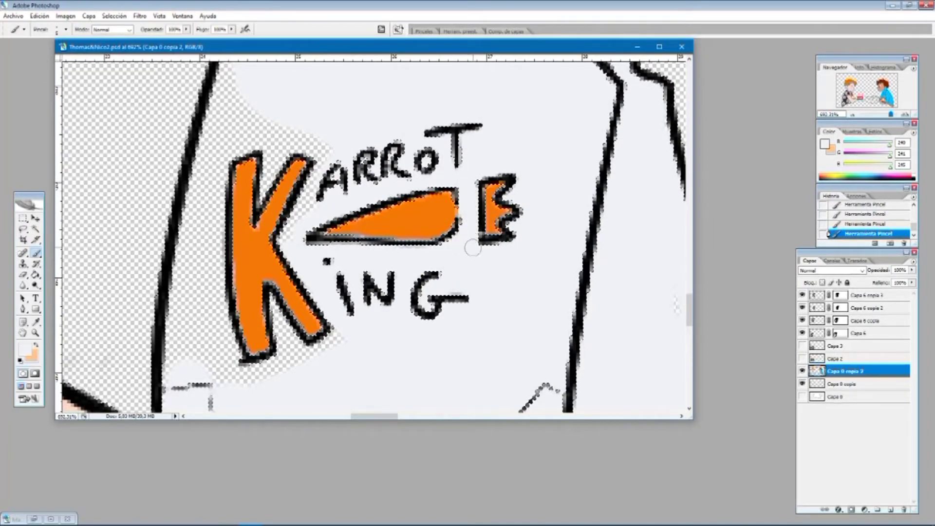
scroll(430, 295, "up", 2)
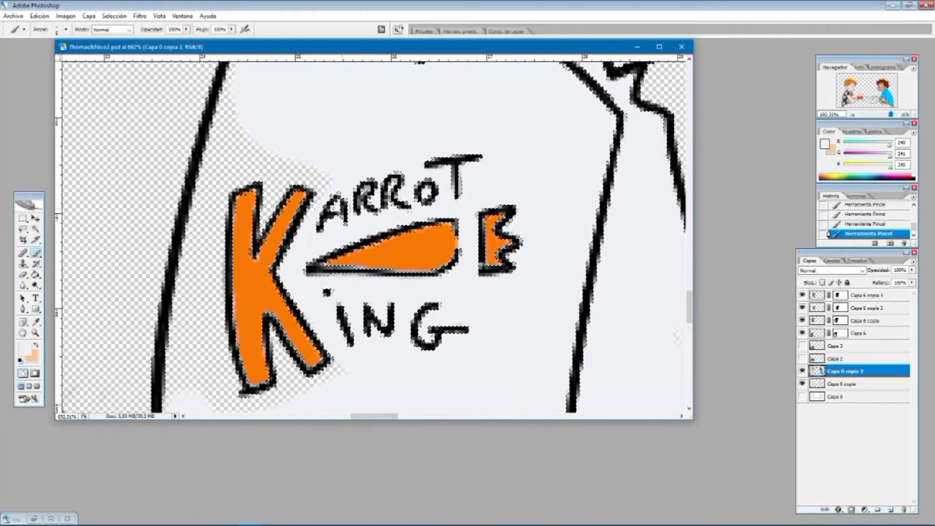
scroll(278, 109, "up", 4)
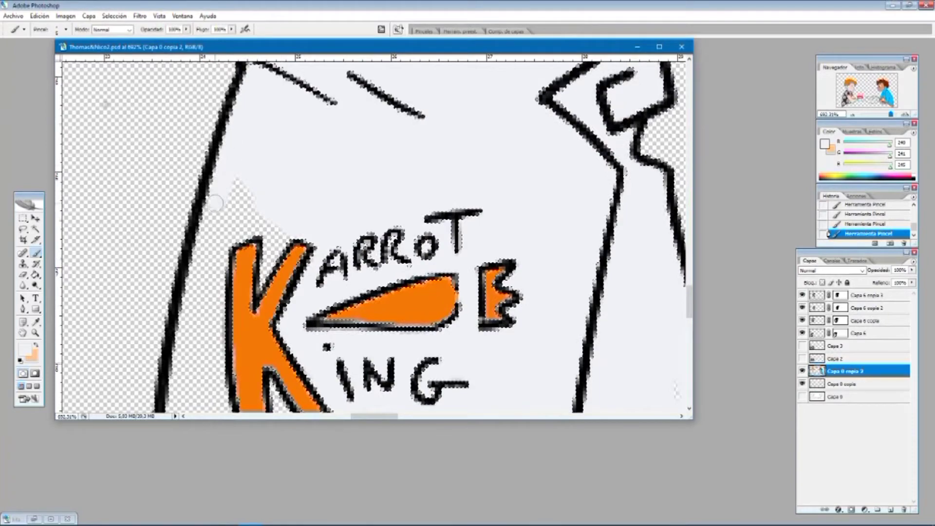
scroll(258, 224, "down", 2)
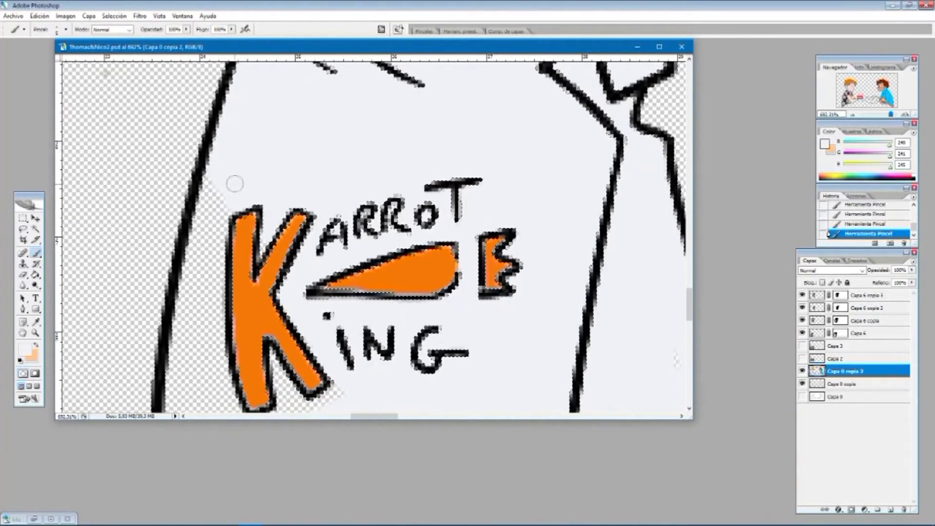
- Set the brush to 2 px and fill the narrow gaps right beside the logo's K in pale grey
left_click(35, 333)
double_click(321, 248)
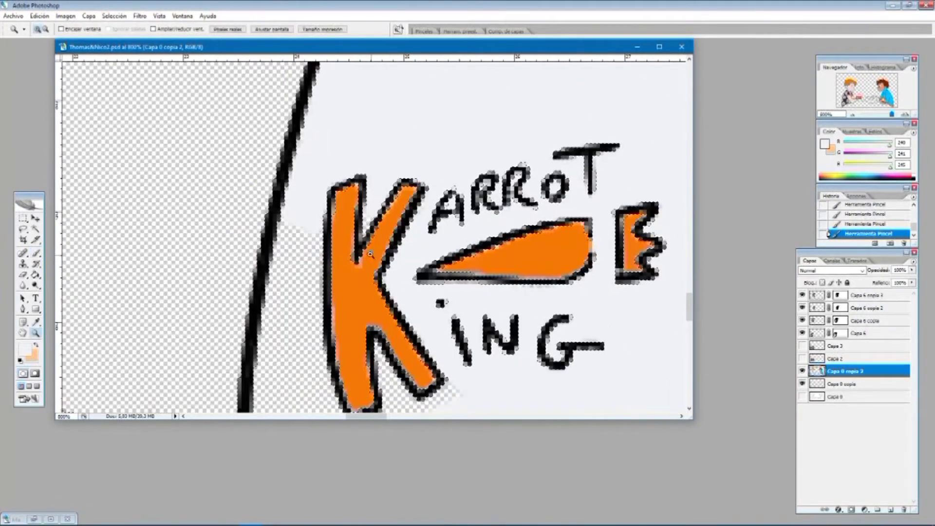
left_click(228, 518)
left_click(229, 519)
left_click(36, 253)
left_click(66, 29)
double_click(91, 46)
type("2")
key("Return")
scroll(375, 234, "down", 2)
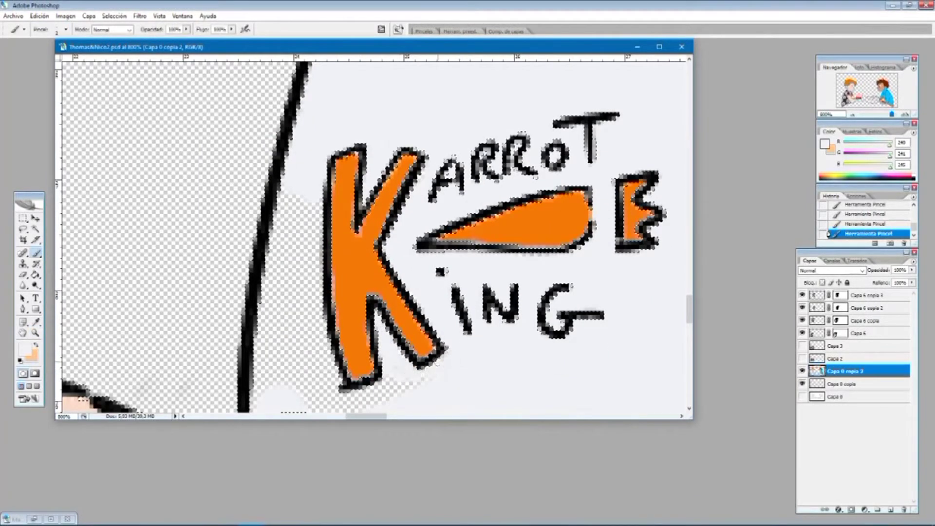
- Set the brush to 6 px and fill the strip between the K and the bag's edge, and the area below the K
left_click(65, 30)
type("6")
scroll(375, 234, "down", 2)
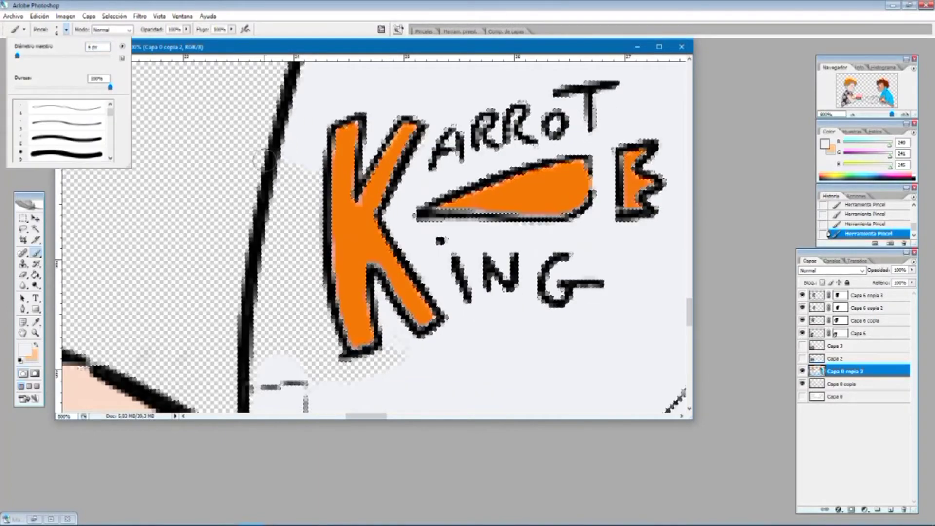
left_click_drag(285, 195, 309, 146)
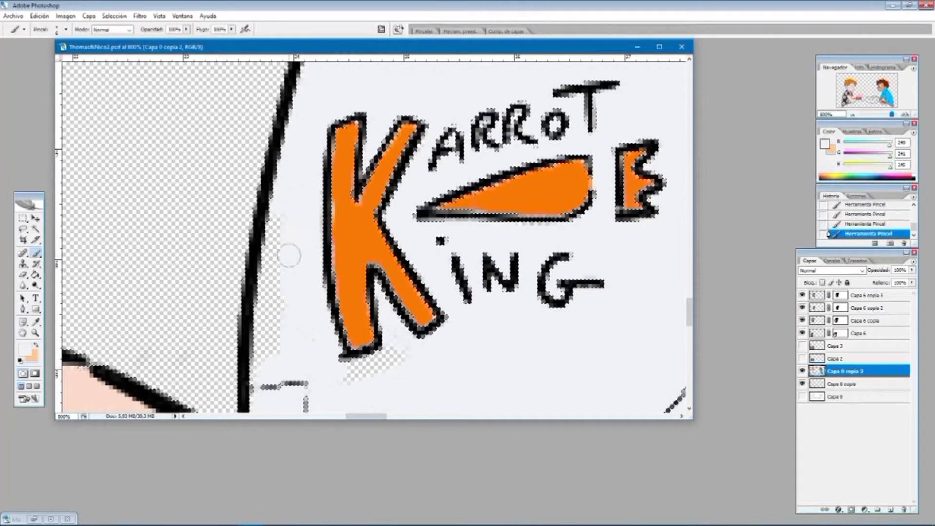
scroll(325, 280, "down", 7)
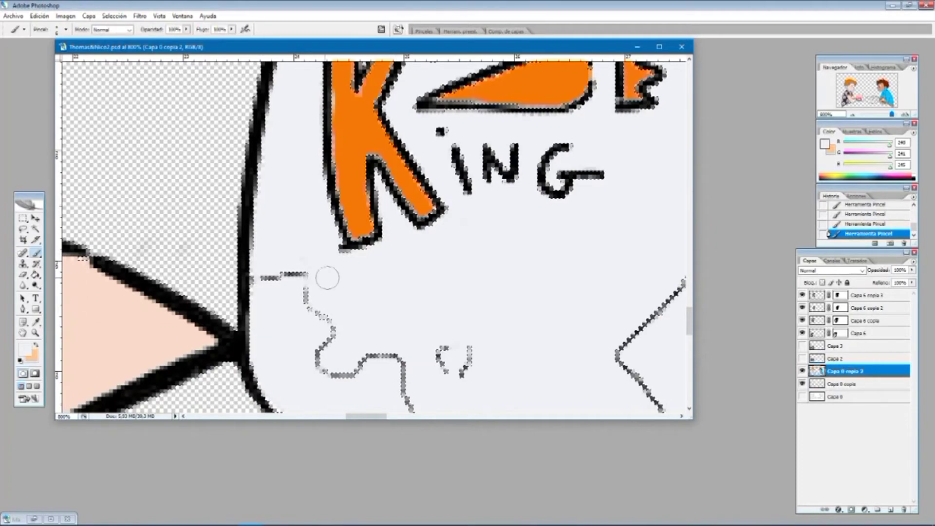
- Check the bag's fill by toggling the layer Capa 0 copia 2 off and on and viewing the whole drawing
scroll(327, 278, "up", 20)
left_click(802, 371)
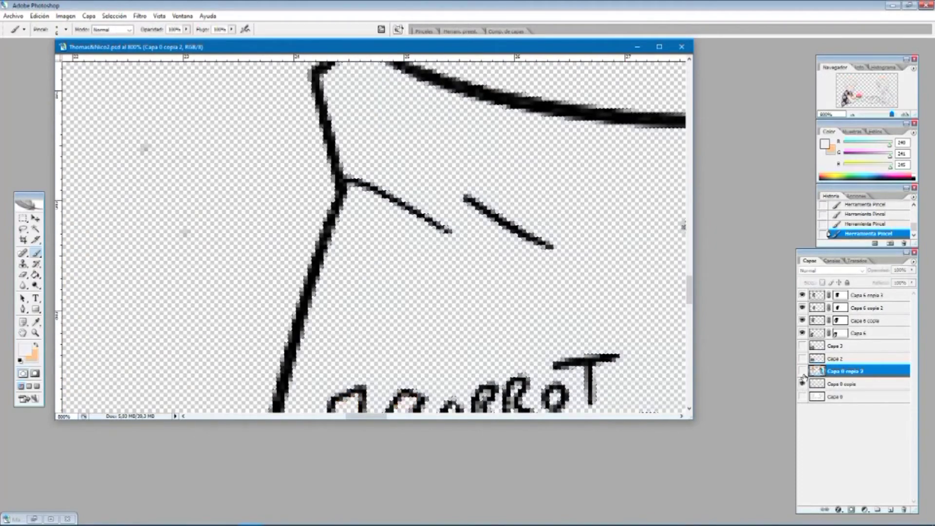
left_click(803, 371)
scroll(643, 320, "down", 6)
scroll(467, 165, "down", 6)
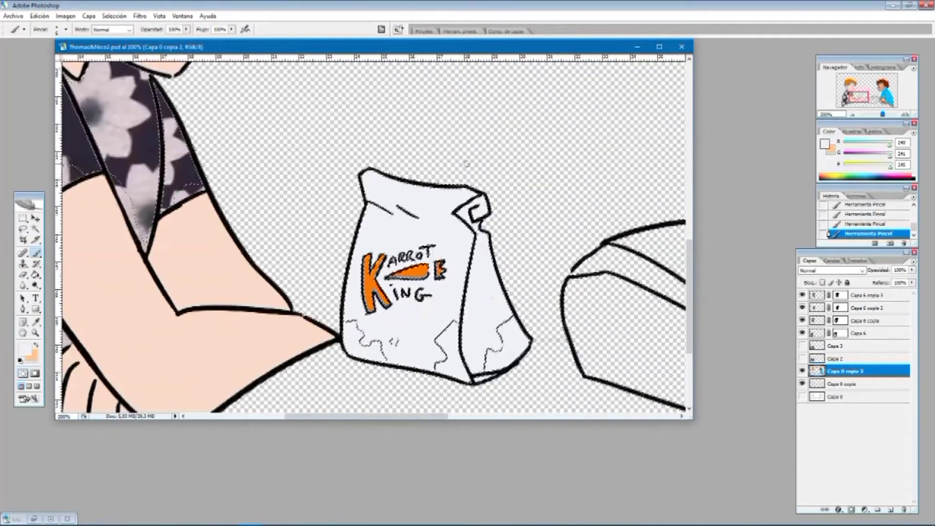
key("ctrl+minus")
key("ctrl+minus")
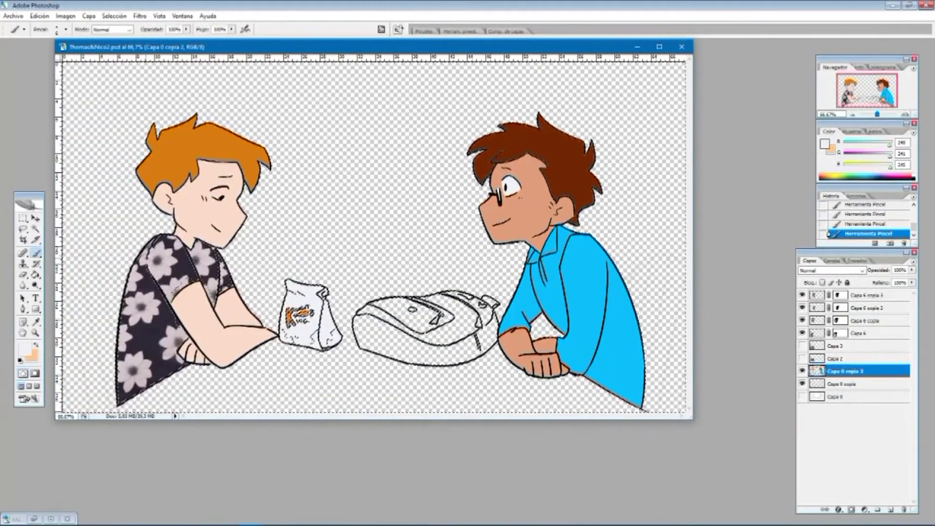
- Sample the orange of the K in the bag's logo as the brush colour
key("z")
left_click(299, 326)
left_click(299, 326)
left_click(450, 168)
left_click(451, 168)
left_click(362, 244)
left_click(363, 243)
left_click(439, 170)
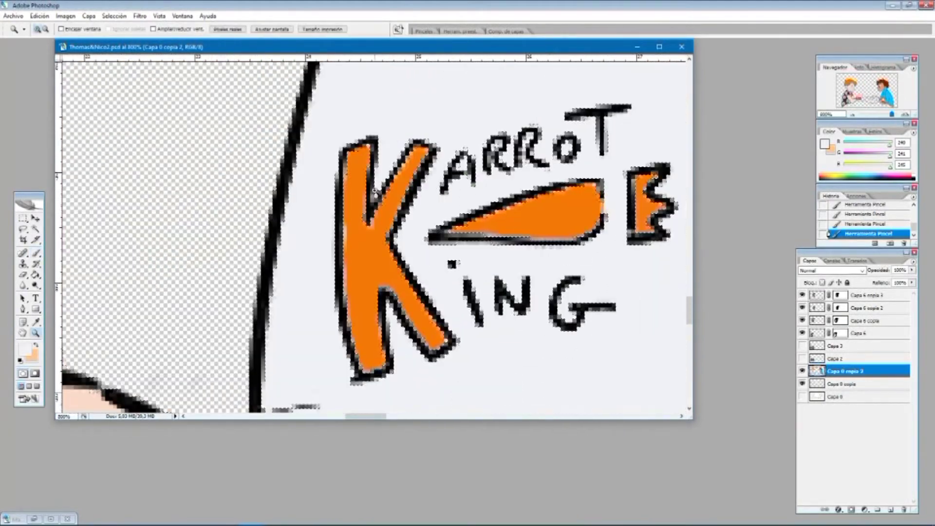
left_click(37, 254)
left_click(36, 346)
left_click(36, 321)
left_click(360, 246)
left_click(36, 254)
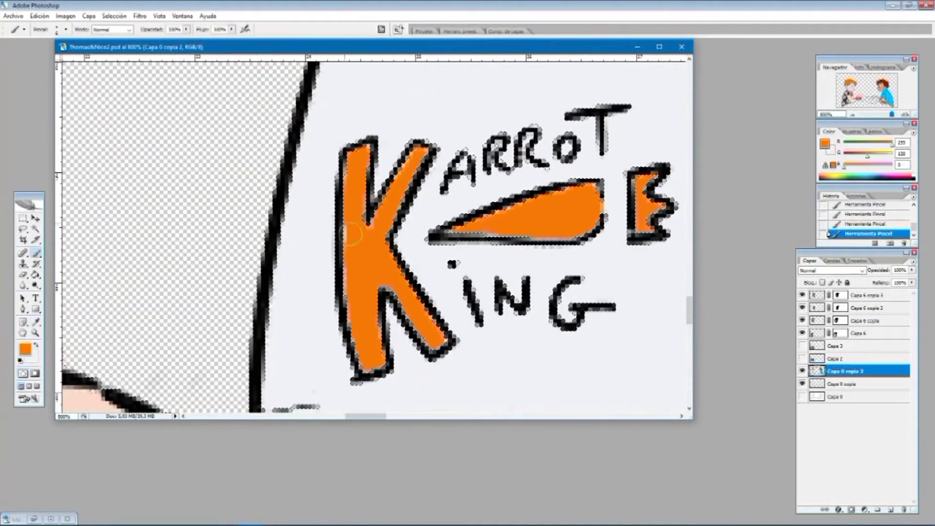
- Touch up the logo's K and carrot edges in orange with a 2 px brush and cover the overspill in pale grey
left_click(66, 29)
type("2")
key("Return")
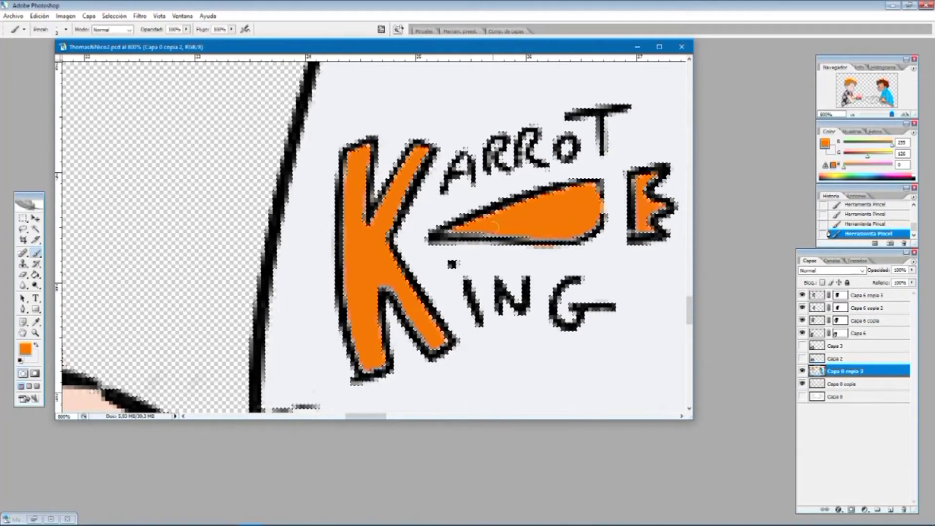
key("x")
scroll(531, 250, "down", 8)
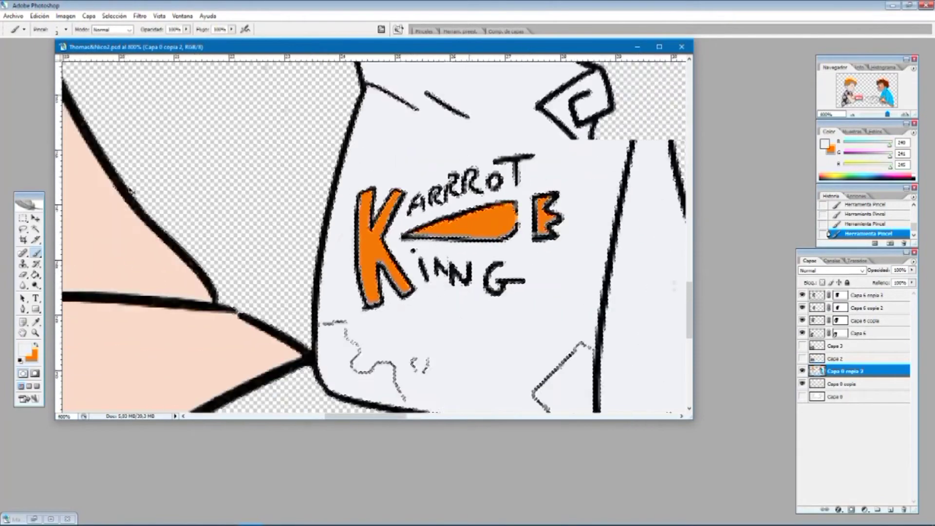
left_click(802, 397)
left_click(802, 398)
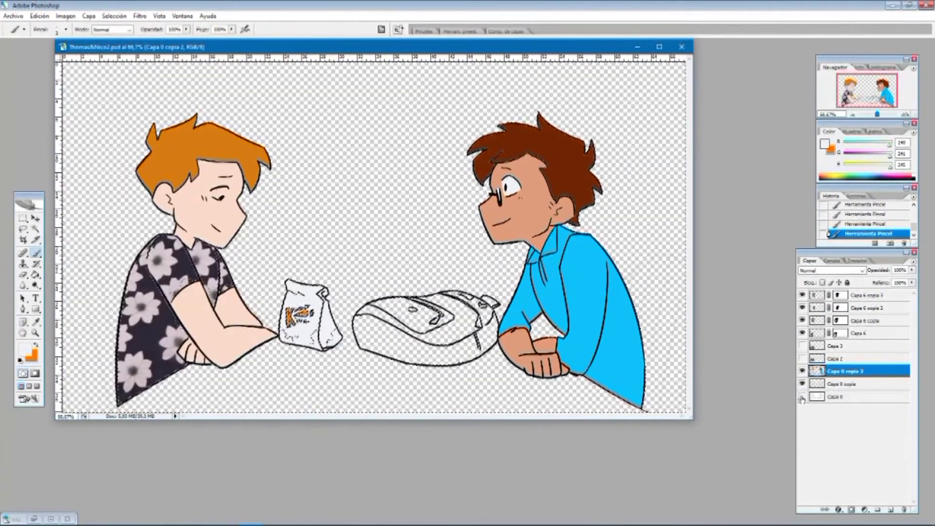
- Block in the middle of the backpack in pale blue-grey, undoing the stray stroke above it
left_click(26, 349)
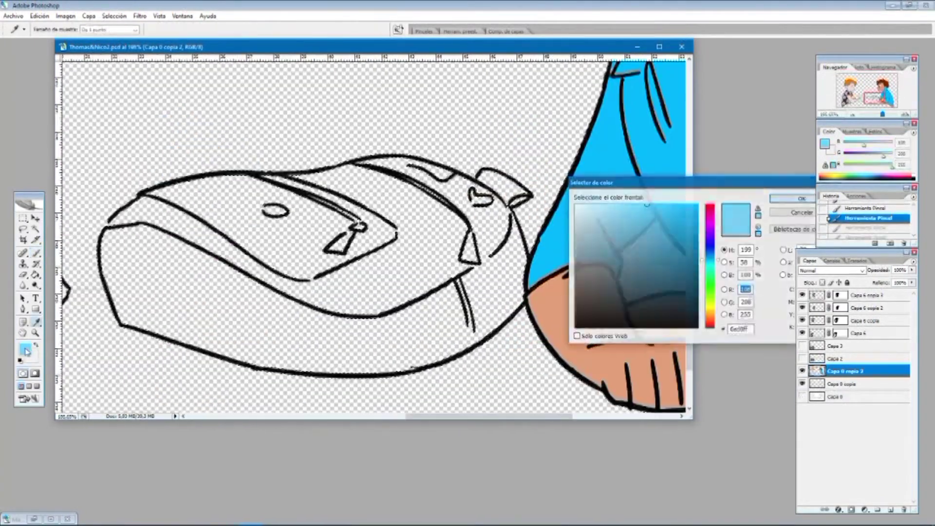
left_click(575, 232)
left_click_drag(575, 232, 589, 222)
left_click(800, 198)
left_click_drag(259, 265, 353, 231)
mouse_move(474, 242)
left_mouse_down()
mouse_move(302, 205)
mouse_move(163, 219)
mouse_move(336, 295)
left_mouse_up()
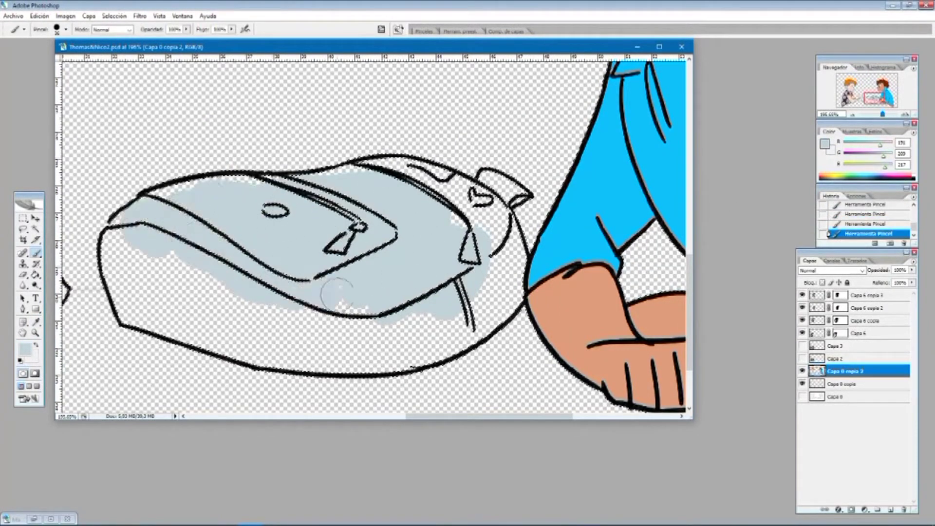
mouse_move(473, 232)
left_mouse_down()
mouse_move(321, 168)
mouse_move(223, 256)
mouse_move(355, 334)
left_mouse_up()
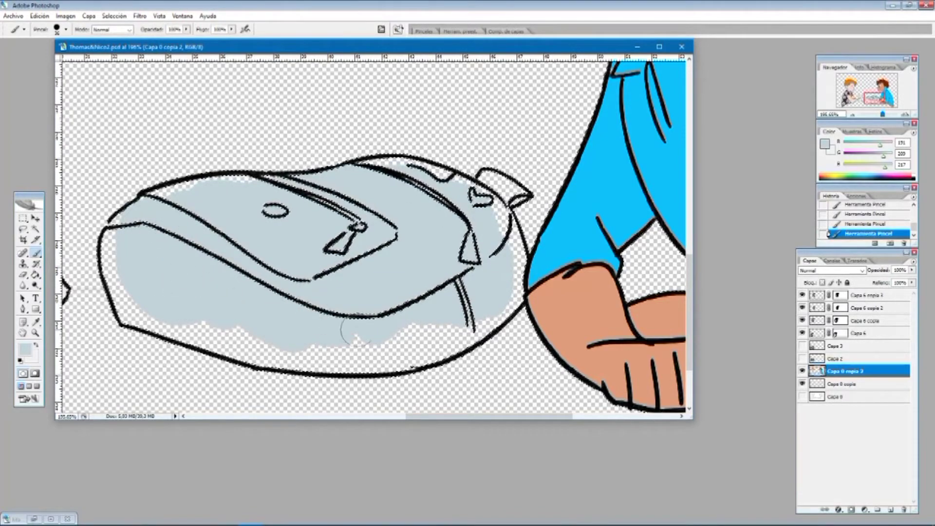
left_click_drag(486, 224, 493, 196)
left_click_drag(510, 232, 246, 98)
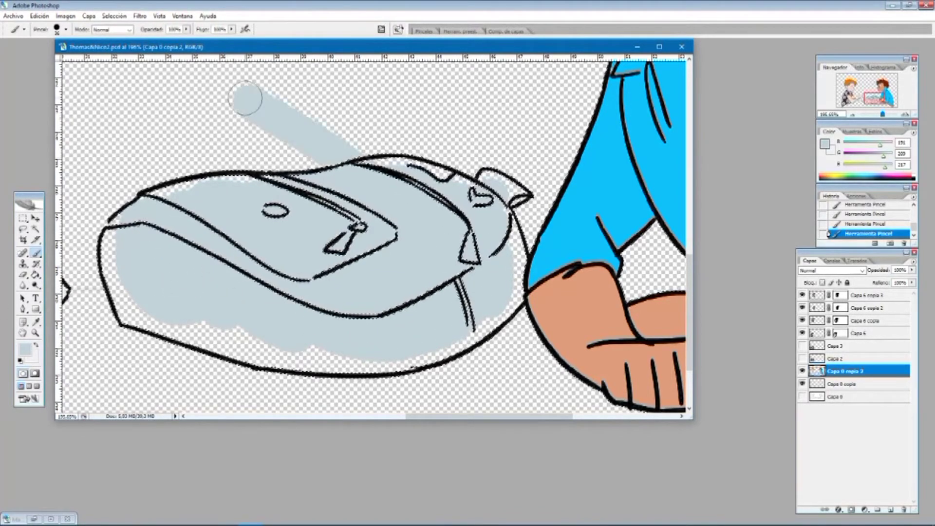
key("ctrl+z")
- Reduce the brush to 17 px and fill the backpack in pale blue-grey along its upper outline
left_click(36, 333)
left_click_drag(257, 132, 455, 205)
left_click(36, 253)
left_click(66, 29)
left_click_drag(31, 56, 23, 57)
mouse_move(542, 232)
left_mouse_down()
mouse_move(612, 247)
mouse_move(407, 234)
left_mouse_up()
left_click_drag(479, 417, 462, 416)
left_click_drag(292, 282, 81, 296)
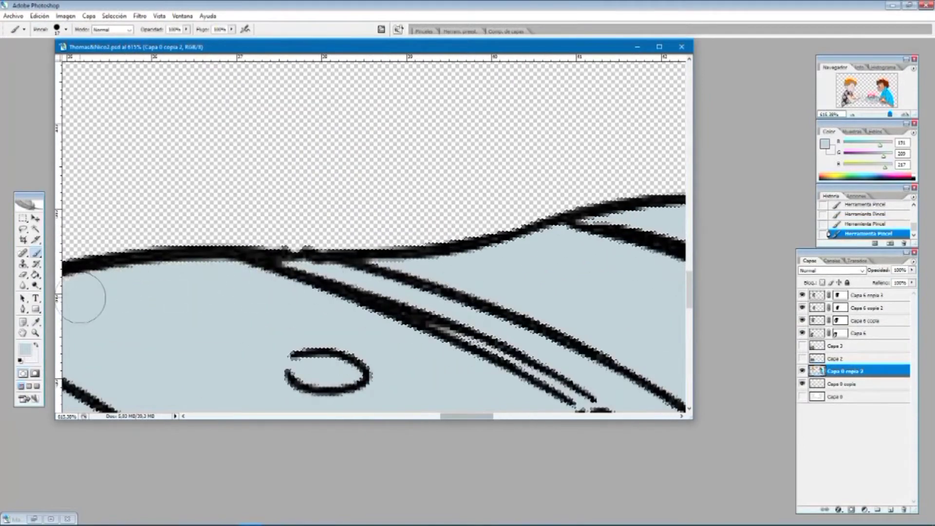
- Fill the backpack's left end in pale blue-grey up to its outline
left_click_drag(460, 416, 436, 416)
left_click_drag(336, 296, 198, 349)
scroll(210, 353, "down", 3)
left_click_drag(430, 417, 403, 417)
mouse_move(462, 223)
left_mouse_down()
mouse_move(408, 335)
mouse_move(408, 367)
left_mouse_up()
scroll(439, 341, "down", 3)
- Fill the backpack in pale blue-grey along its bottom outline, working towards the right end
mouse_move(434, 298)
left_mouse_down()
mouse_move(415, 244)
mouse_move(489, 351)
left_mouse_up()
scroll(488, 352, "down", 6)
mouse_move(552, 291)
left_mouse_down()
mouse_move(495, 267)
mouse_move(629, 323)
left_mouse_up()
left_click_drag(430, 416, 453, 416)
left_click_drag(344, 292, 582, 334)
scroll(428, 263, "down", 5)
mouse_move(363, 236)
left_mouse_down()
mouse_move(503, 282)
mouse_move(635, 287)
left_mouse_up()
scroll(438, 400, "right", 5)
mouse_move(489, 259)
left_mouse_down()
mouse_move(259, 313)
mouse_move(478, 328)
mouse_move(629, 318)
left_mouse_up()
scroll(449, 393, "right", 5)
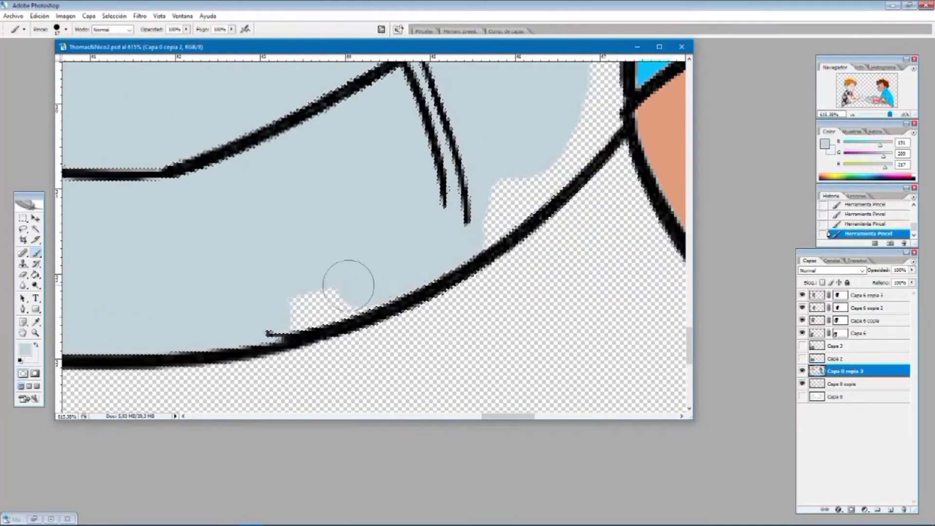
- Fill the backpack's lower right corner, right side and top handle in pale blue-grey
left_click_drag(372, 277, 315, 307)
scroll(553, 173, "up", 2)
left_click_drag(553, 174, 480, 266)
scroll(480, 265, "up", 3)
left_click_drag(599, 141, 594, 244)
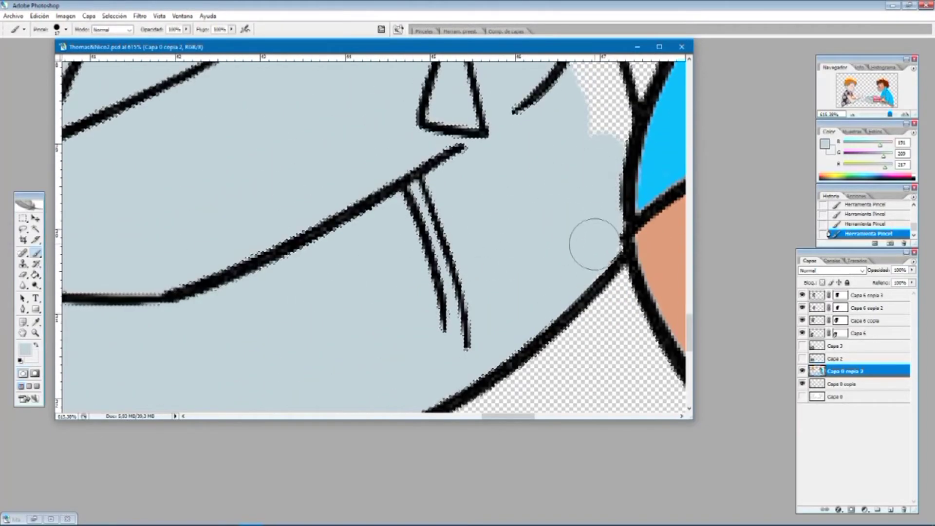
scroll(599, 171, "up", 5)
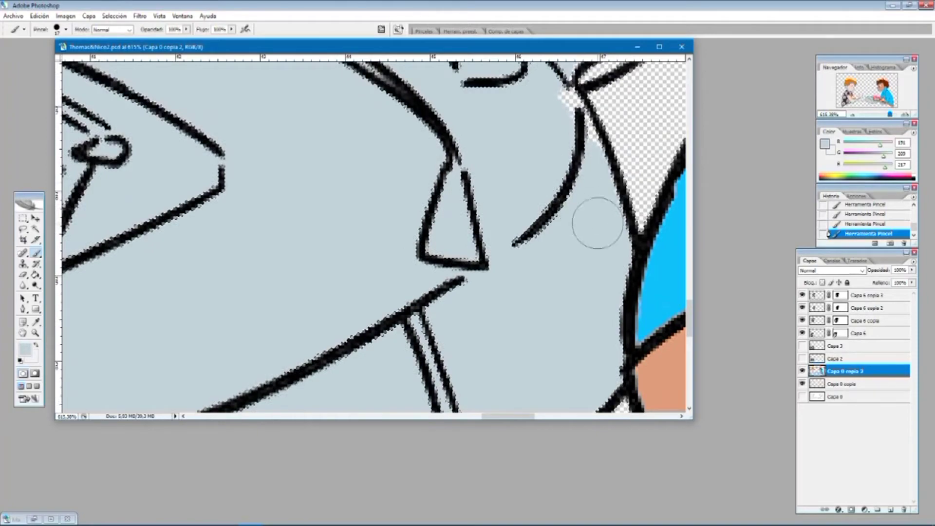
scroll(553, 125, "up", 5)
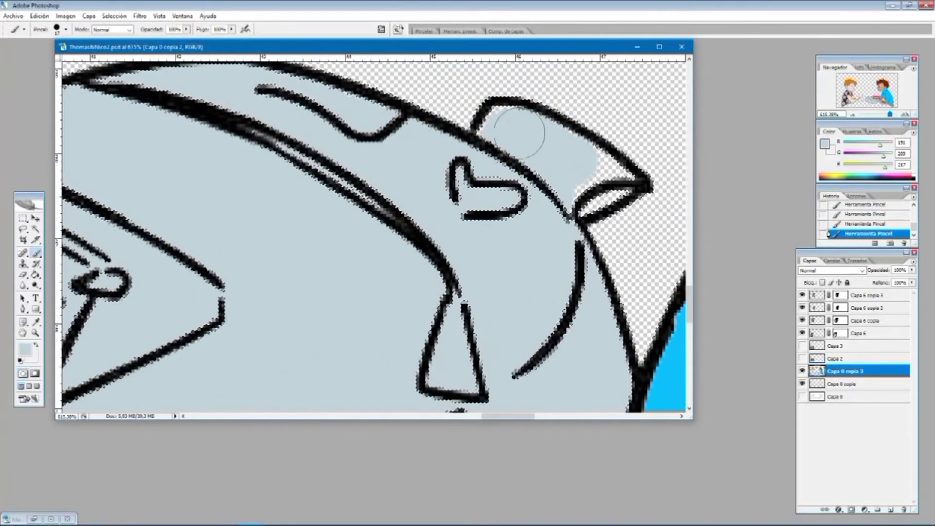
- Choose a medium grey and fill the opening of the backpack's handle with a smaller brush
left_click(24, 349)
left_click(590, 220)
key("Return")
left_click(65, 30)
left_click_drag(22, 57, 17, 56)
left_click_drag(608, 198, 591, 206)
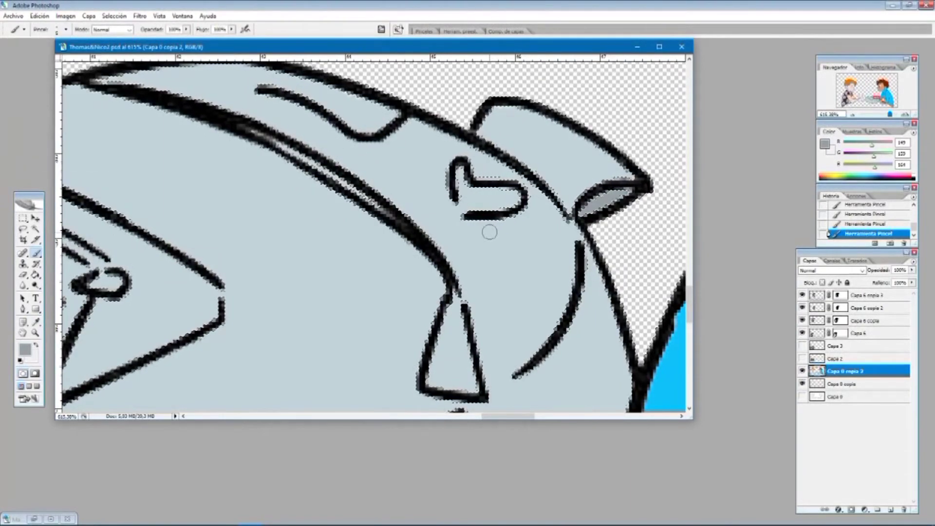
- Fill the zipper pull on the backpack's front pocket in the bag's pale grey
left_click_drag(497, 417, 465, 417)
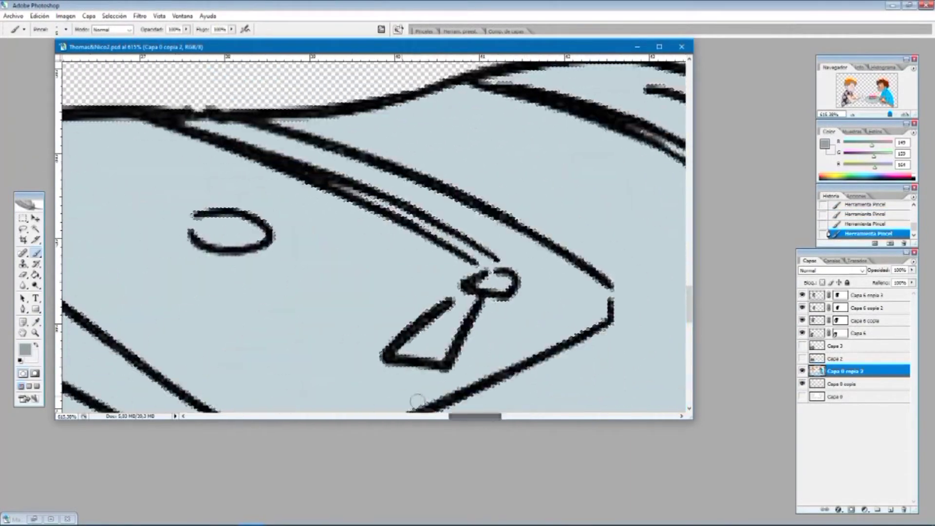
key("x")
left_click_drag(422, 344, 508, 280)
scroll(507, 281, "down", 3)
mouse_move(465, 417)
left_mouse_down()
mouse_move(434, 417)
mouse_move(505, 416)
left_mouse_up()
scroll(434, 267, "down", 2)
scroll(533, 174, "up", 5)
scroll(532, 173, "up", 1)
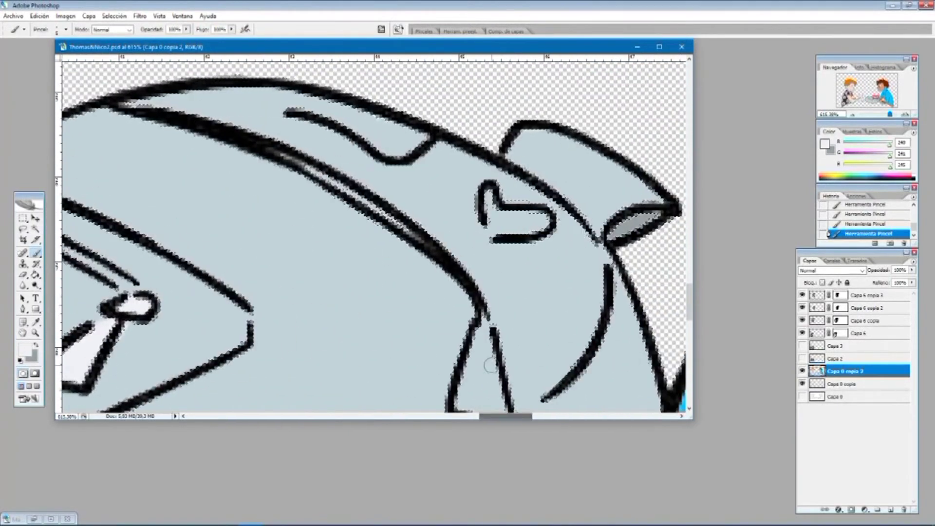
- Choose a dark magenta and fill the small L-shaped detail near the backpack's handle
left_click(36, 345)
left_click(25, 350)
left_click(709, 218)
left_click(674, 238)
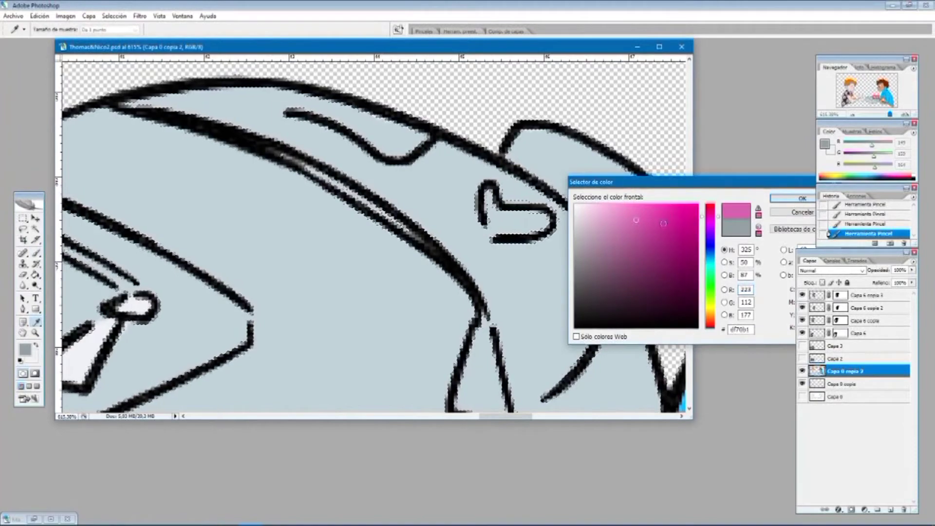
left_click(802, 198)
left_click_drag(488, 193, 495, 222)
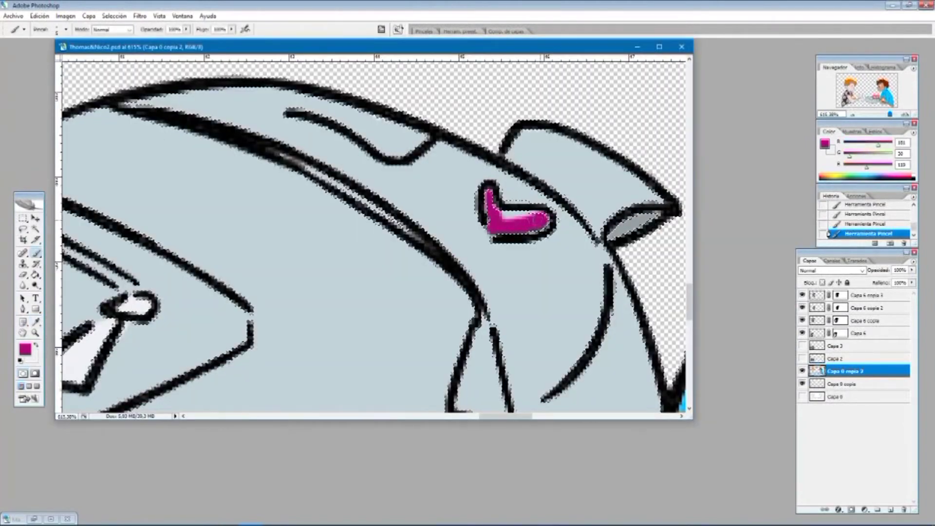
- Try to fill the oval on the backpack's front pocket in magenta
left_click_drag(500, 416, 444, 416)
left_click_drag(576, 259, 546, 262)
key("ctrl+z")
- Choose a dark blue as the brush colour and undo the last three brush strokes
left_click(25, 349)
left_click(713, 248)
left_click(802, 199)
key("b")
key("ctrl+alt+z")
key("ctrl+alt+z")
key("ctrl+alt+z")
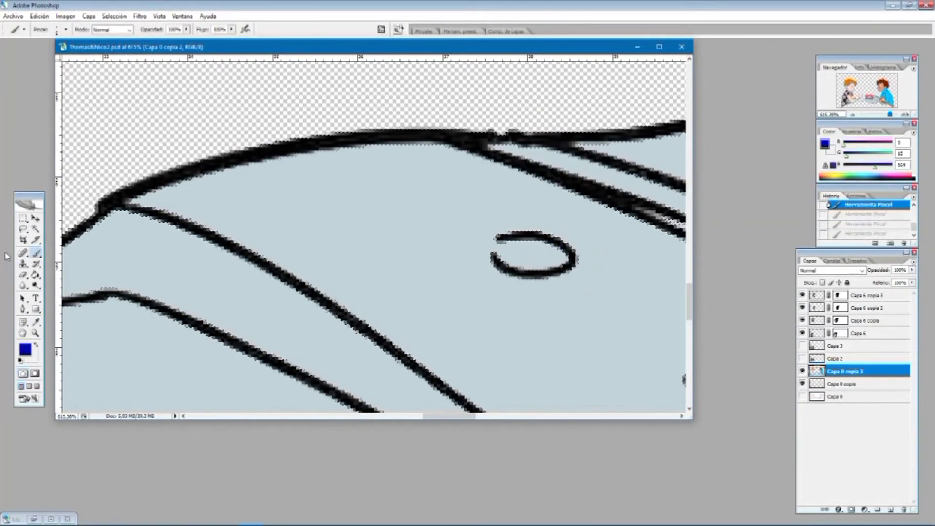
- Replace the current selection with an elliptical one and transform it to fit inside the oval on the backpack's front pocket
key("ctrl+d")
key("shift+m")
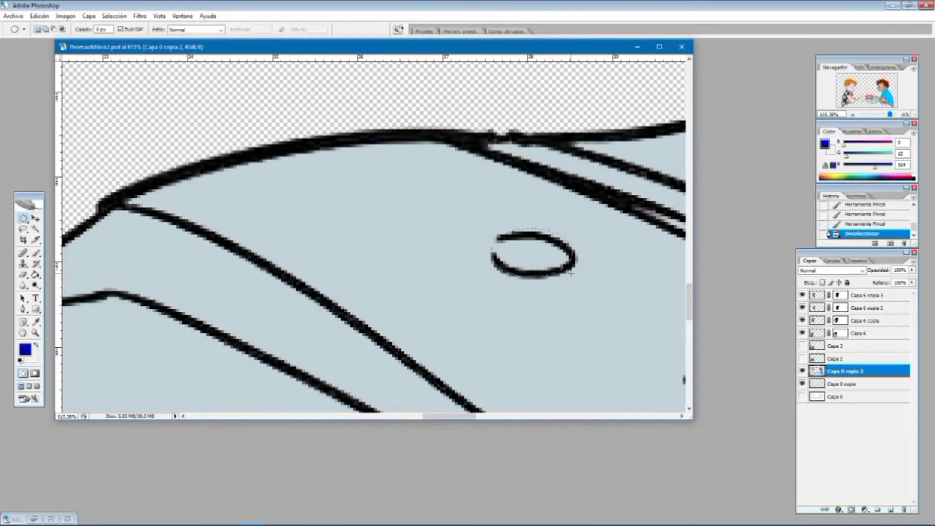
left_click(114, 15)
left_click(141, 154)
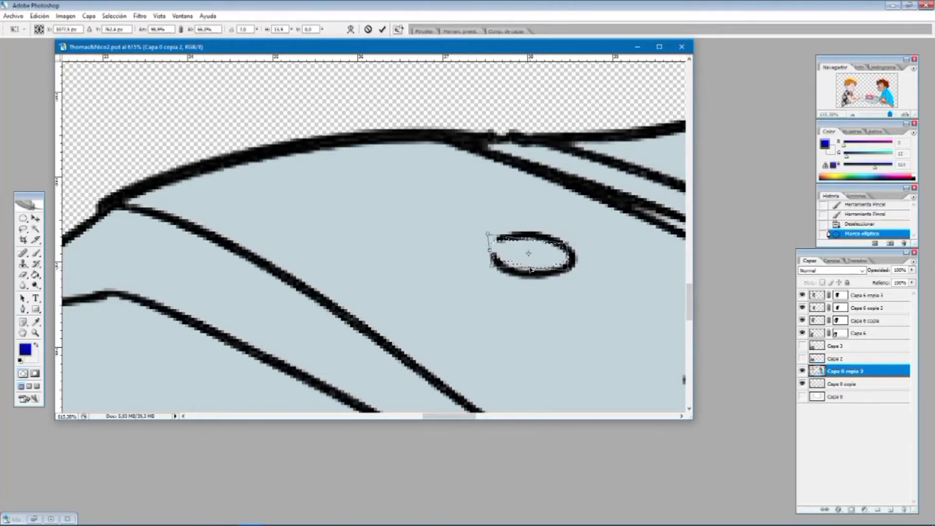
left_click(40, 17)
left_click(56, 27)
left_click_drag(530, 270, 530, 268)
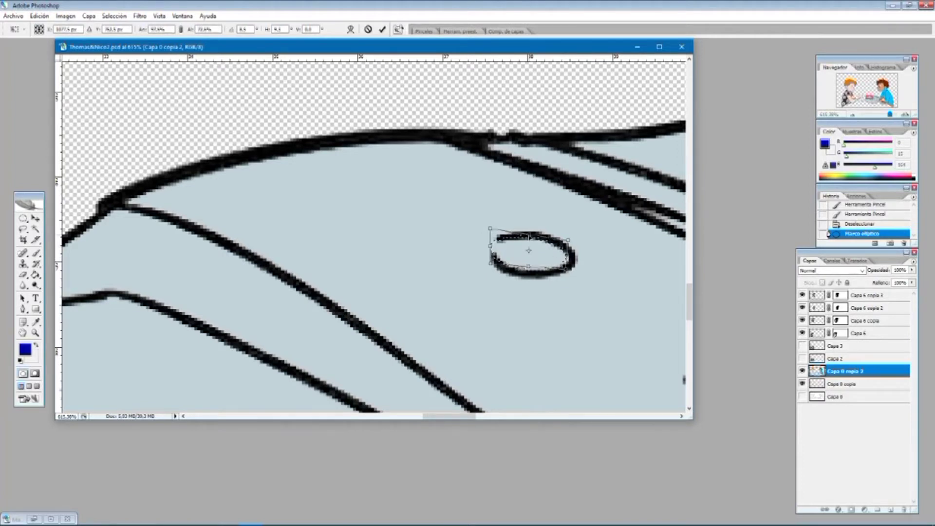
left_click(38, 16)
left_click(55, 26)
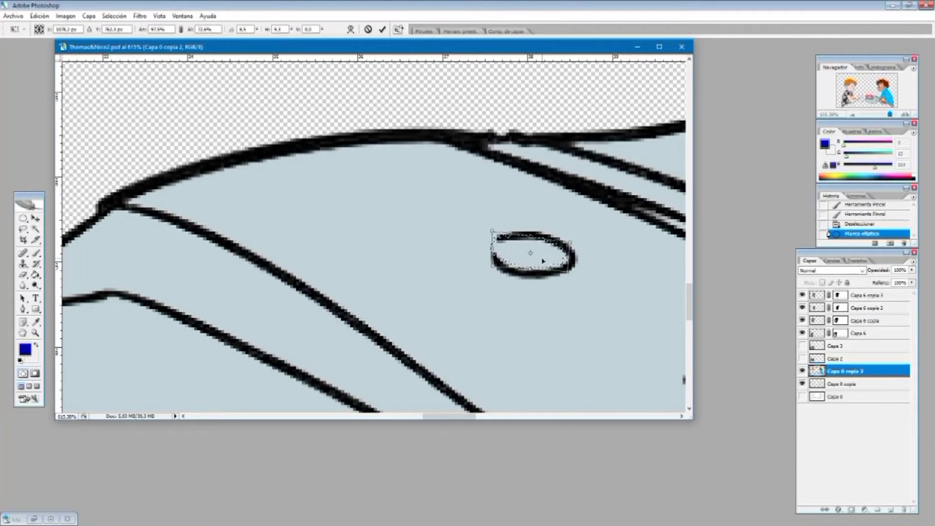
key("Return")
- Choose the Espectro gradient preset and fill the selected oval with the rainbow running from one side to the other
left_click(36, 275)
left_click(78, 274)
left_click(54, 30)
left_click(443, 141)
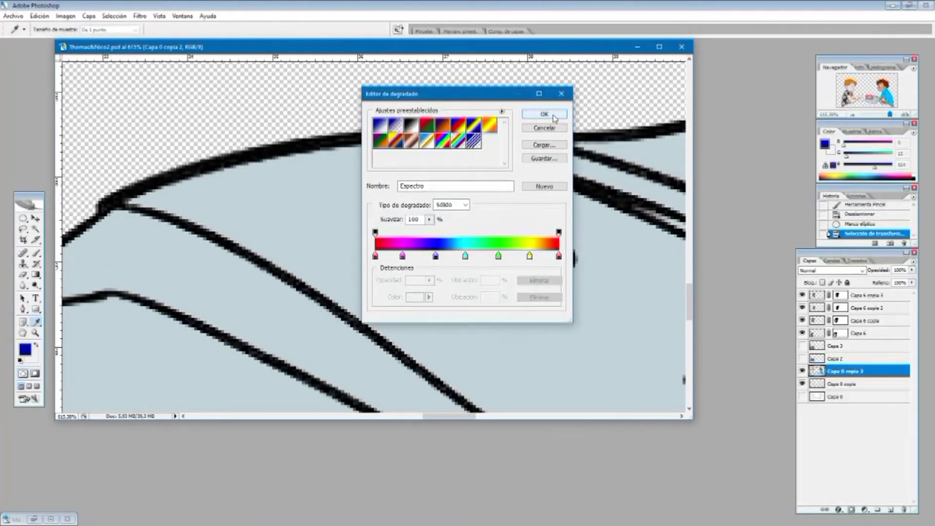
left_click(553, 116)
key("Tab")
left_click_drag(492, 254, 572, 254)
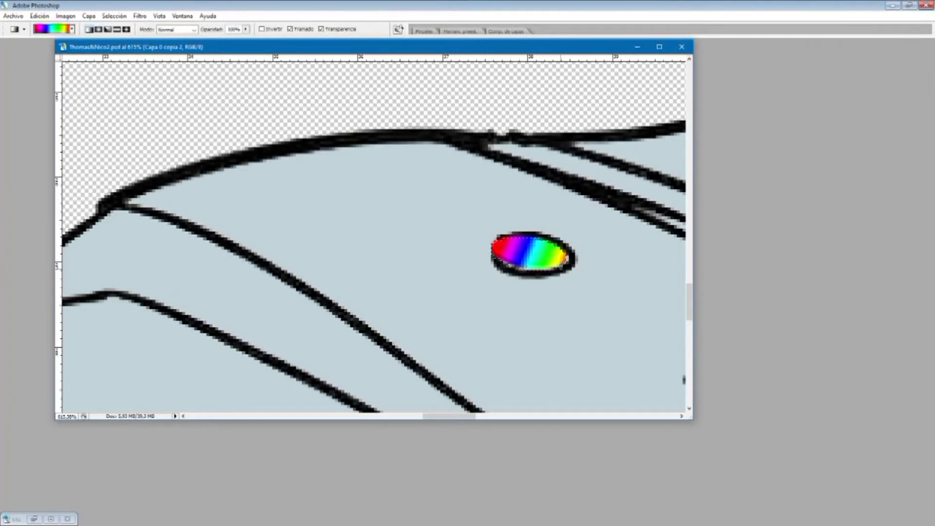
key("ctrl+z")
left_click_drag(492, 253, 569, 254)
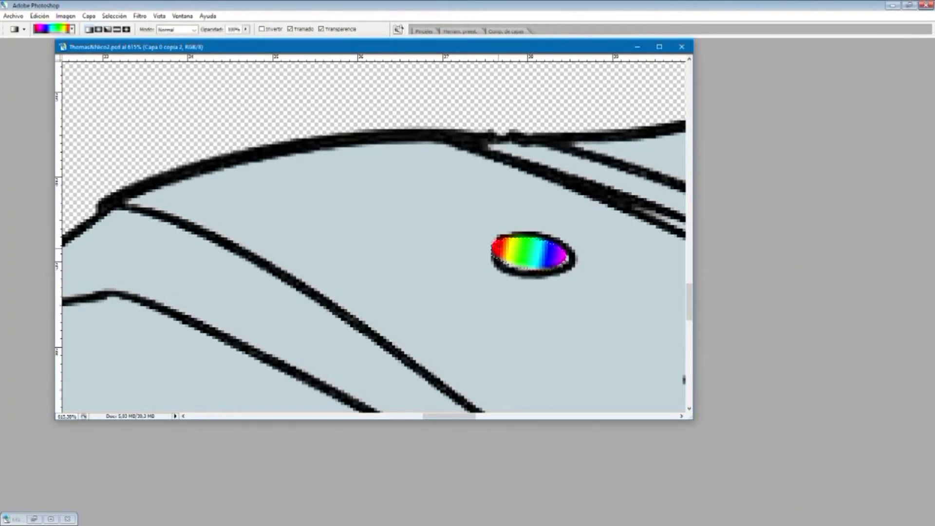
key("ctrl+minus")
key("ctrl+minus")
key("ctrl+minus")
key("ctrl+minus")
key("ctrl+minus")
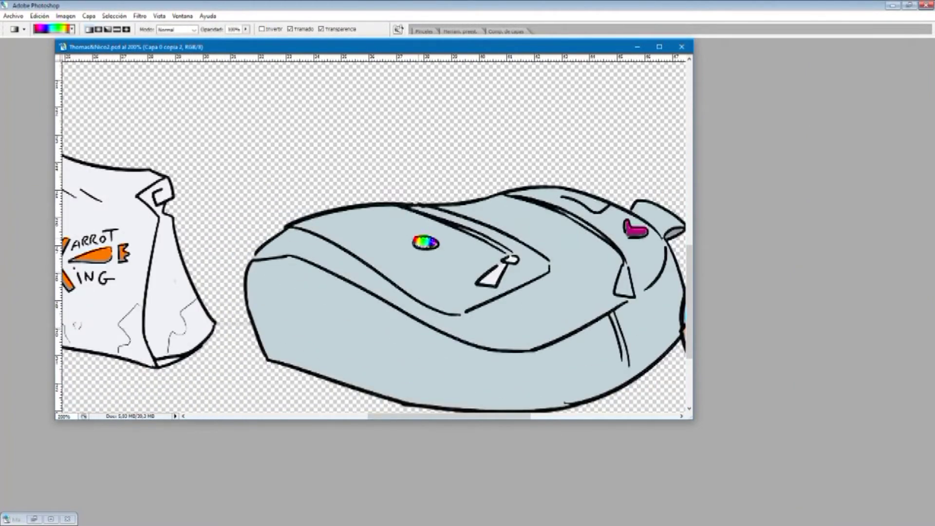
- Reapply the rainbow gradient diagonally across the oval on the backpack, from its lower right towards its upper left
key("ctrl+plus")
key("ctrl+plus")
key("ctrl+plus")
left_click_drag(489, 235, 488, 235)
left_click_drag(532, 266, 474, 231)
key("ctrl+minus")
key("ctrl+minus")
key("ctrl+minus")
key("ctrl+minus")
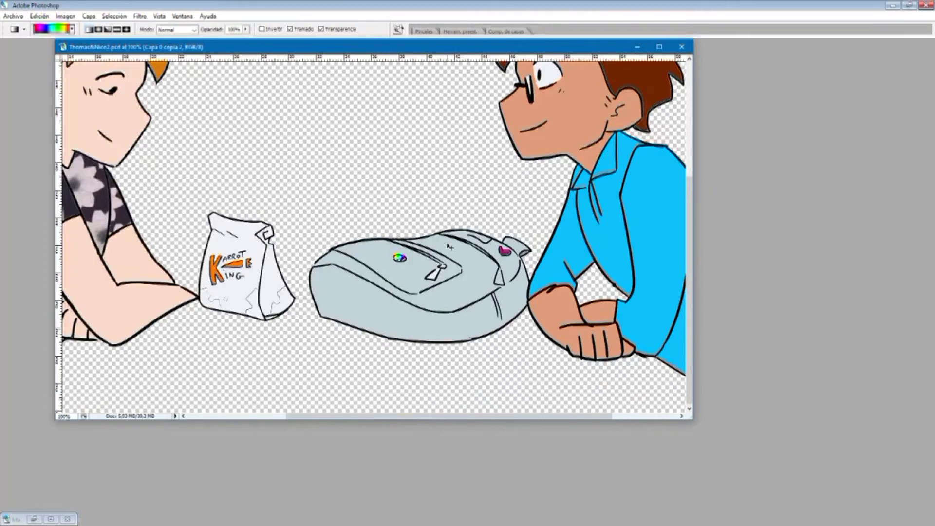
key("ctrl+minus")
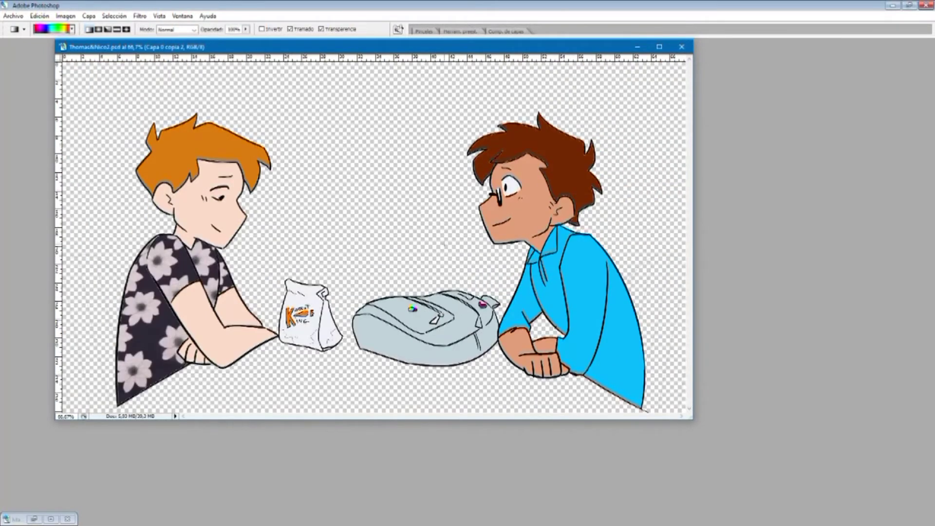
key("Tab")
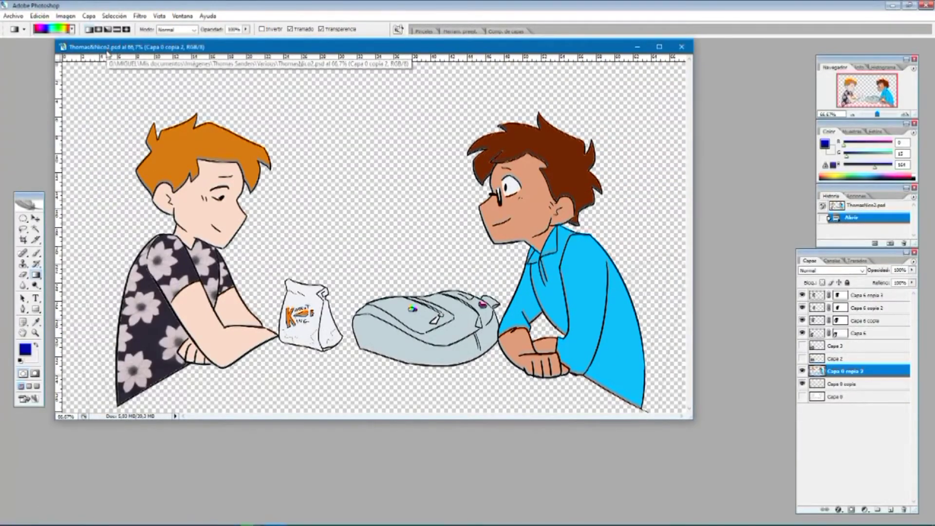
- Open the recently used texture files Marble.jpg and madera.psd
left_click(13, 17)
mouse_move(58, 62)
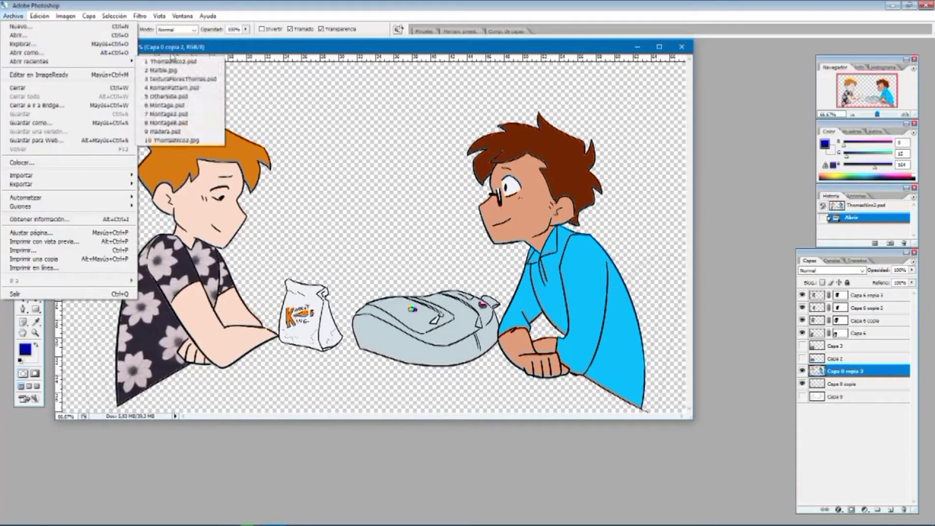
left_click(165, 69)
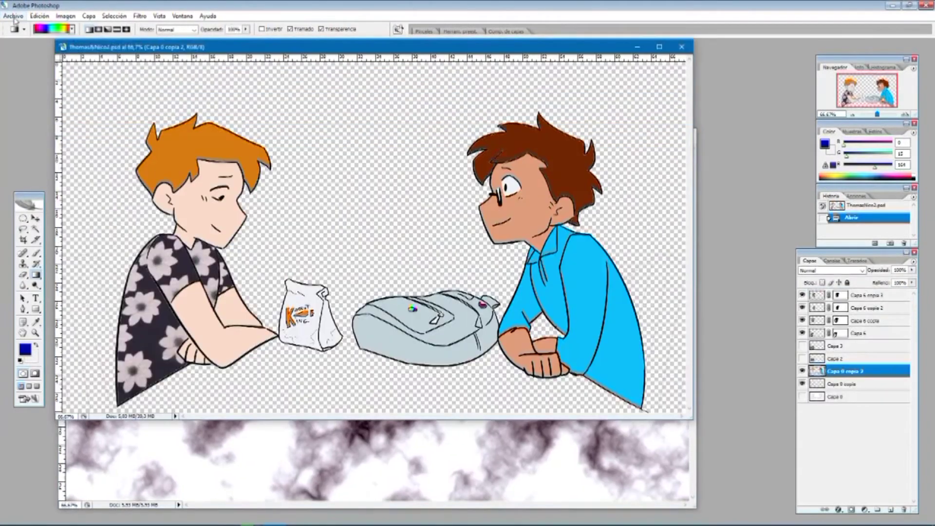
left_click(14, 15)
mouse_move(29, 59)
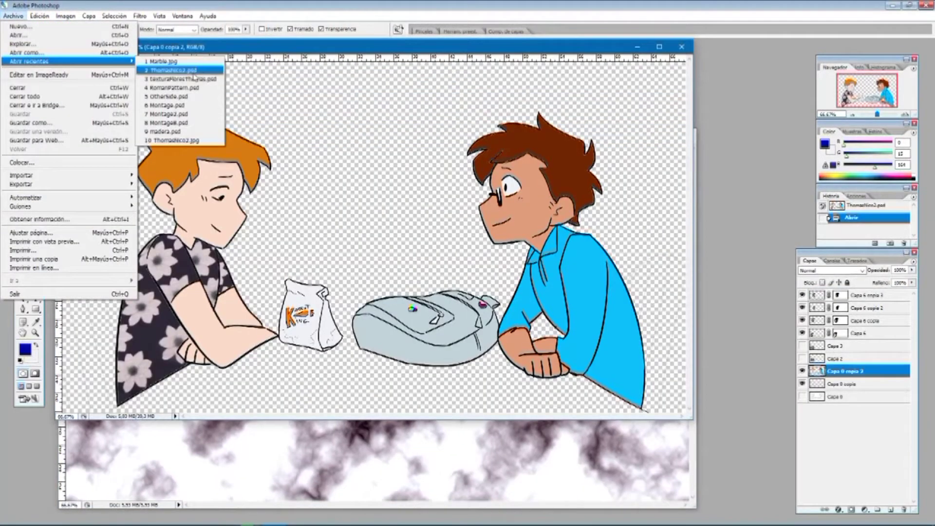
left_click(192, 130)
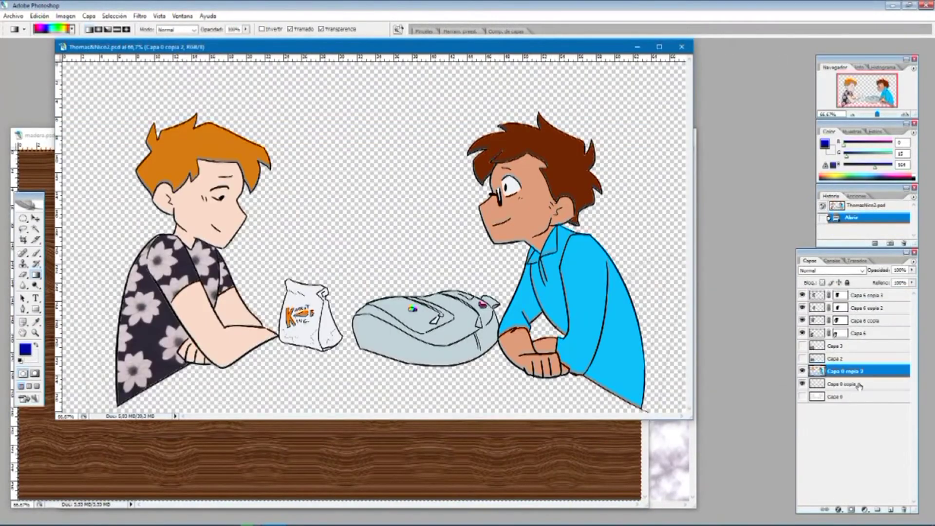
- Add a new layer directly above Capa 0, paste the wood texture into it and maximize the document window
left_click(832, 397)
left_click(890, 509)
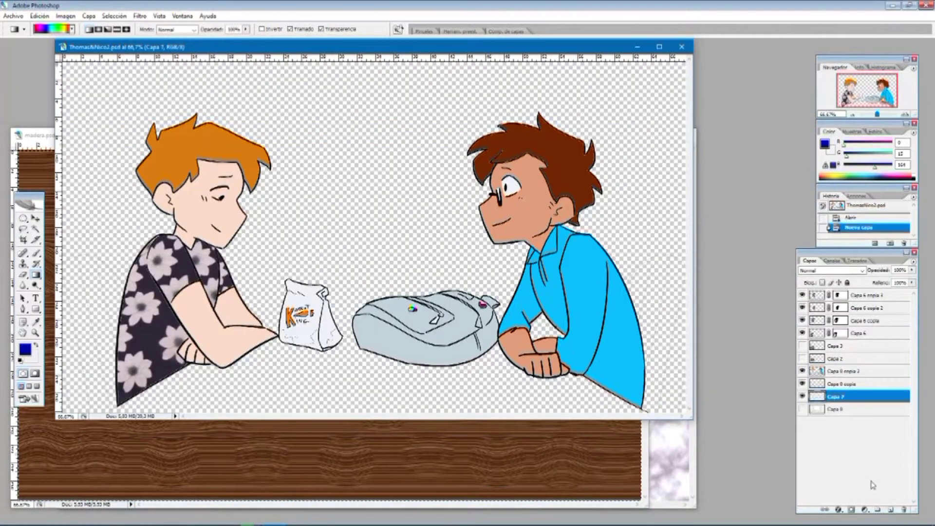
key("ctrl+v")
left_click(658, 46)
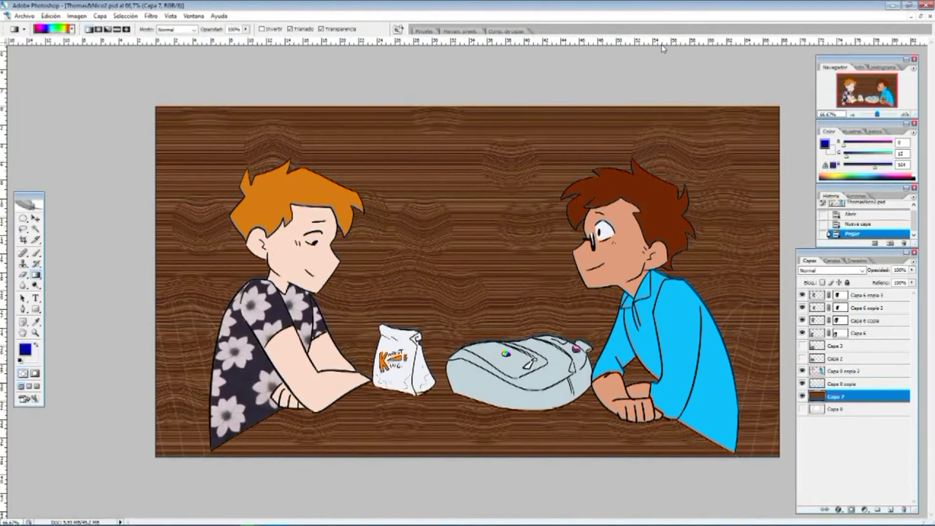
- Scale the wood texture down to a strip along the bottom of the canvas, spanning between the two boys' outer edges
key("ctrl+t")
left_click_drag(467, 106, 459, 381)
left_click_drag(158, 419, 211, 419)
left_click(171, 16)
left_click(185, 171)
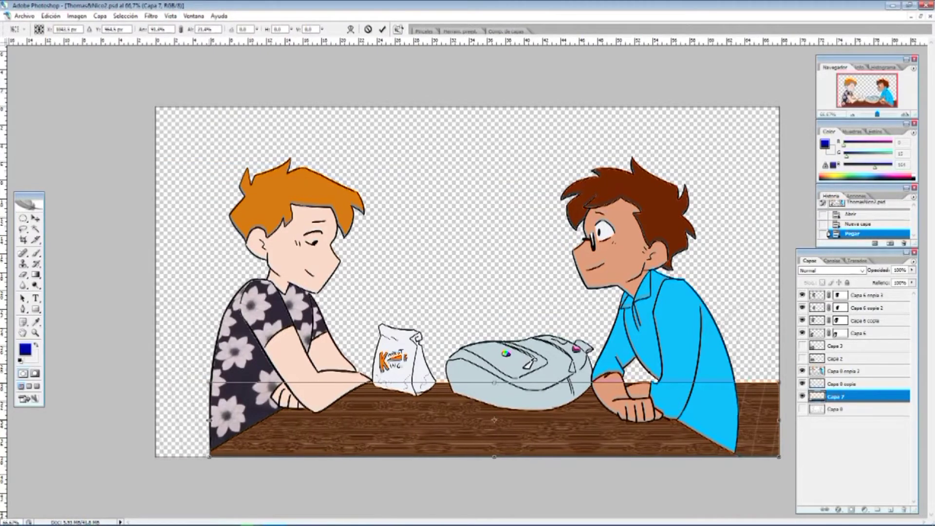
left_click_drag(767, 419, 745, 427)
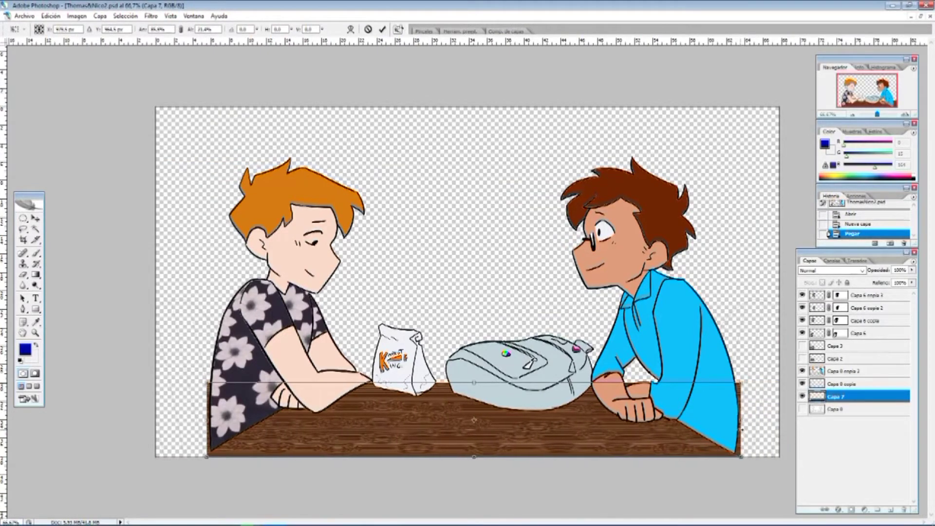
- Distort the wood strip into a tabletop in perspective, narrowing its far edge and widening its near edge slightly past the boys
right_click(389, 403)
left_click(444, 323)
left_click_drag(208, 383, 323, 384)
left_click_drag(207, 457, 200, 458)
left_click_drag(749, 457, 741, 457)
left_click_drag(207, 459, 203, 457)
left_click_drag(618, 383, 614, 384)
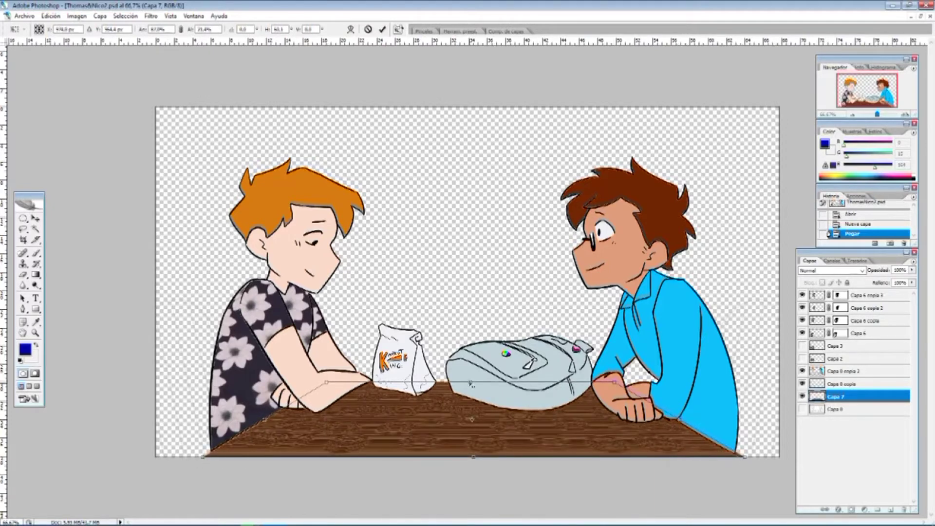
key("Return")
key("g")
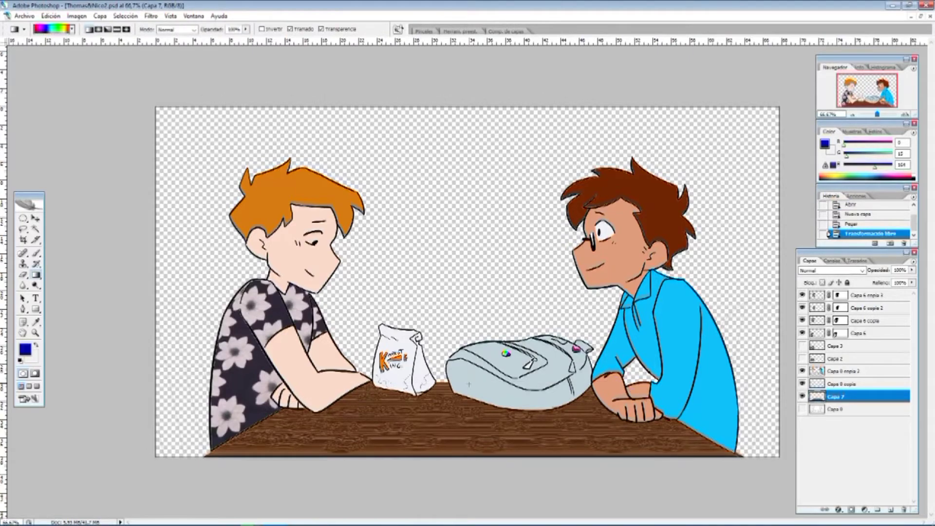
- Adjust the fit of the wooden table layer Capa 7 beneath the characters with Free Transform
key("ctrl+plus")
scroll(469, 384, "down", 1)
key("ctrl+plus")
scroll(469, 384, "down", 5)
key("ctrl+minus")
key("ctrl+minus")
key("ctrl+t")
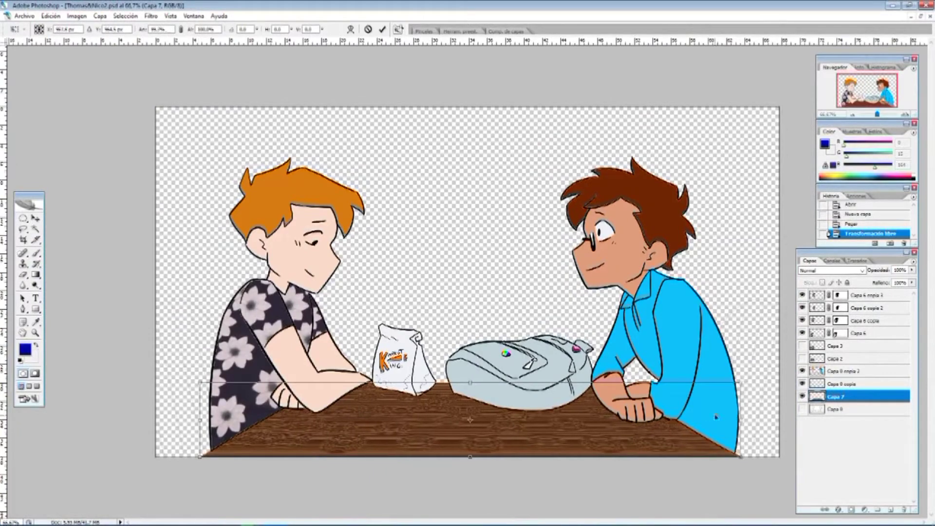
key("Return")
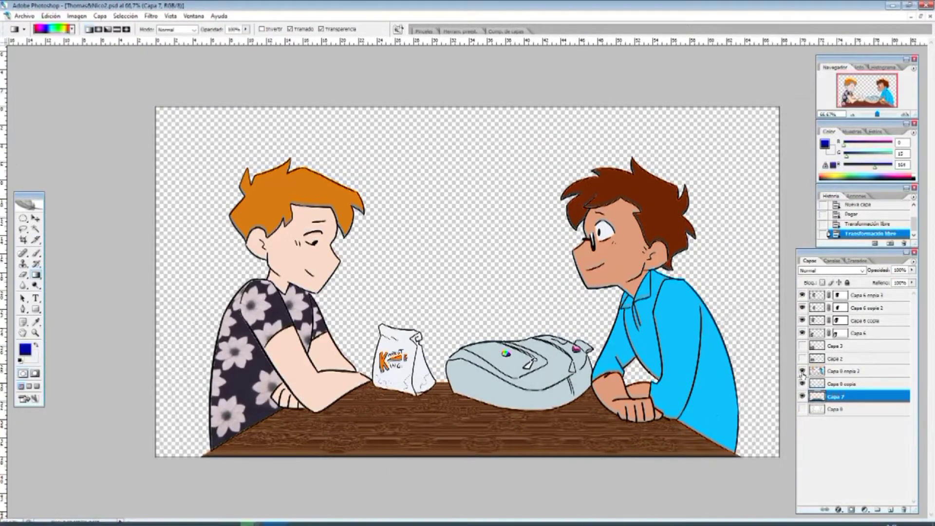
- Apply Lighting Effects to the table layer with one default spotlight widened into a near circle and shining down from above the tabletop
left_click(151, 16)
mouse_move(176, 141)
left_click(317, 148)
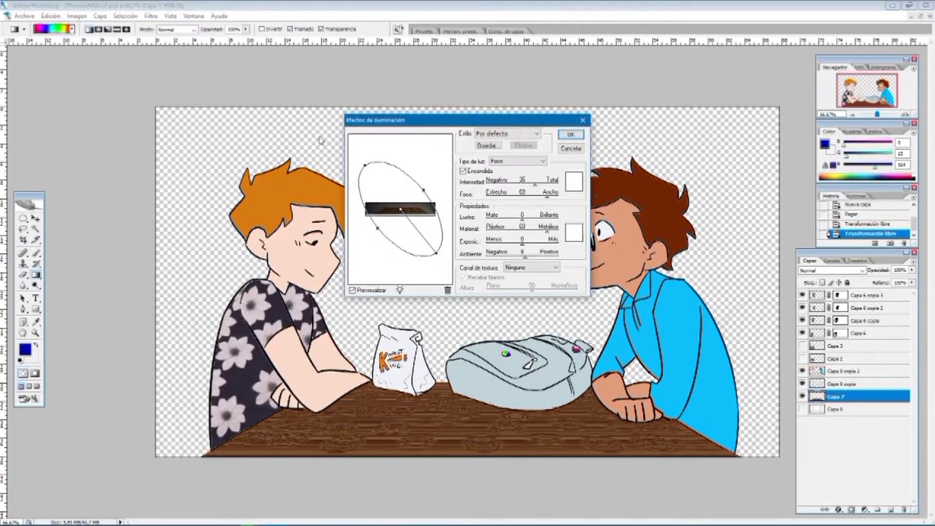
left_click_drag(397, 171, 391, 142)
left_click_drag(422, 177, 396, 185)
left_click_drag(398, 239, 400, 230)
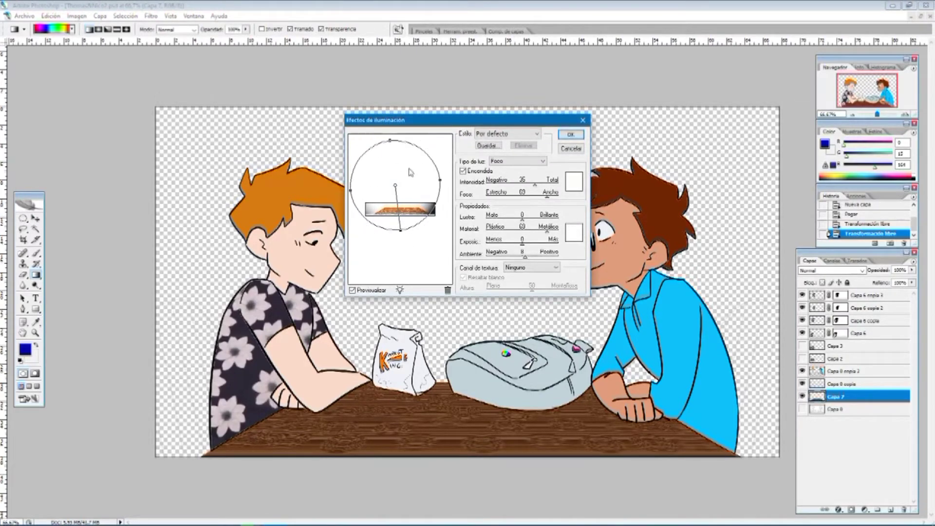
key("Return")
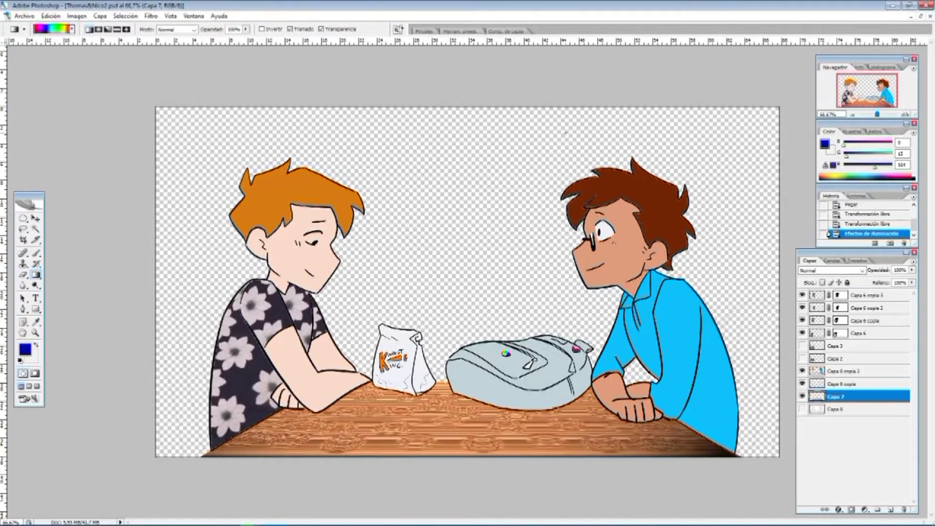
- Duplicate the character layer Capa 0 copia 2 and hide the table layer Capa 7
right_click(859, 374)
left_click(845, 179)
key("Return")
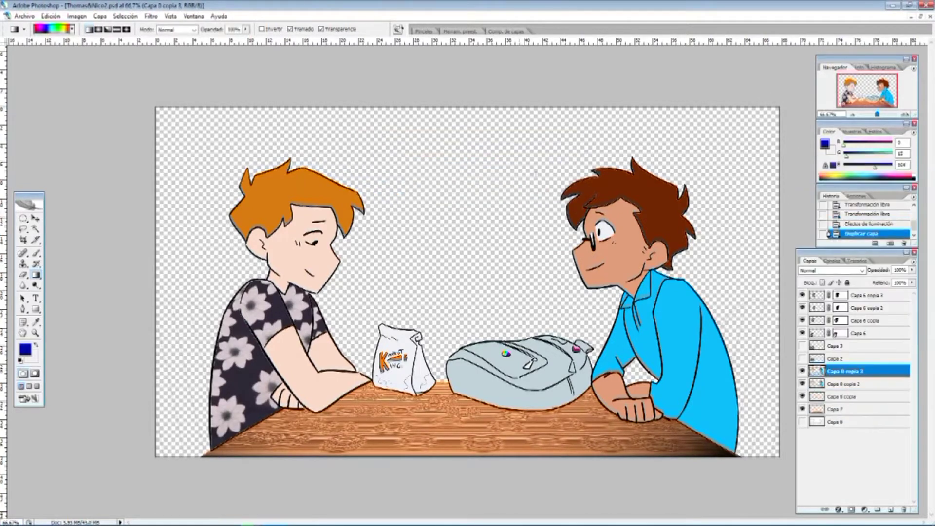
left_click(802, 408)
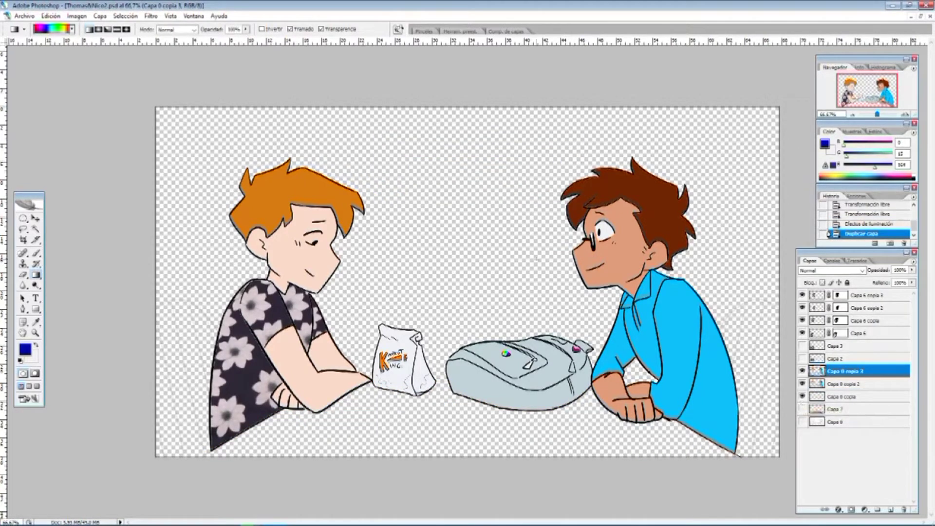
- Move the hidden layers Capa 3 and Capa 2 to the bottom of the layer stack, then select Capa 0 copia 3
left_click(852, 346)
left_click(852, 358, "shift")
left_click_drag(852, 358, 863, 431)
left_click(853, 346)
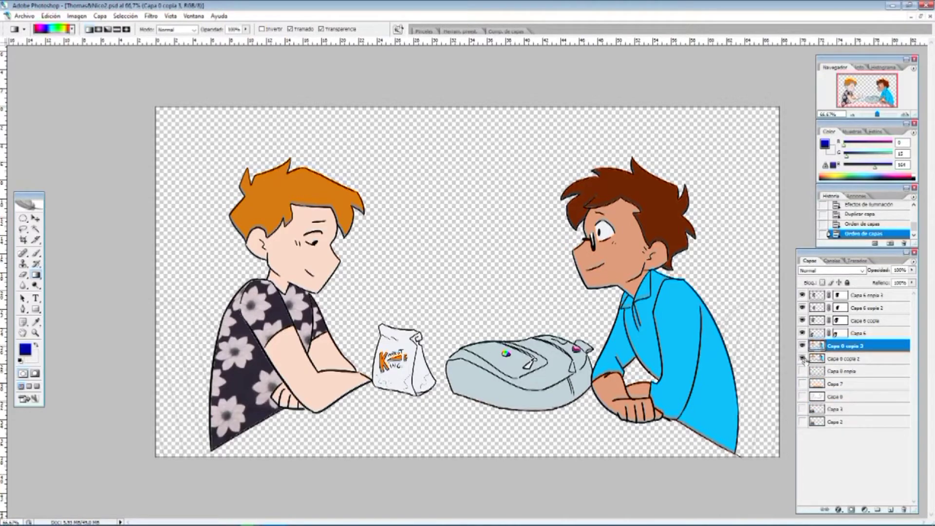
- Duplicate the selected character layer two more times, keeping the default names
right_click(853, 345)
left_click(842, 155)
left_click(545, 155)
right_click(854, 346)
left_click(842, 155)
left_click(545, 155)
- Hide the lower character layer and erase the objects beside the left boy on Capa 0 copia 5 with a large eraser
left_click(802, 359)
left_click(23, 274)
left_click(66, 29)
left_click(48, 58)
mouse_move(420, 276)
left_mouse_down()
mouse_move(413, 382)
mouse_move(418, 366)
mouse_move(528, 363)
mouse_move(557, 347)
left_mouse_up()
- Erase the remnants of the paper bag close to the left boy's arm on Capa 0 copia 5
left_click(35, 333)
left_click_drag(337, 311, 402, 409)
left_click(24, 275)
left_click_drag(519, 205, 529, 424)
left_click(512, 425)
left_click_drag(517, 361, 511, 292)
- Erase the rest of the right side of Capa 0 copia 5 with a larger eraser, leaving only the left boy
key("ctrl+minus")
key("ctrl+minus")
key("ctrl+minus")
key("ctrl+minus")
key("ctrl+minus")
key("ctrl+minus")
left_click(66, 29)
left_click(47, 58)
mouse_move(529, 250)
left_mouse_down()
mouse_move(527, 223)
mouse_move(546, 364)
left_mouse_up()
- Hide Capa 0 copia 5, show Capa 0 copia 4 and erase the backpack and both boys from it, keeping the paper bag
left_click(802, 345)
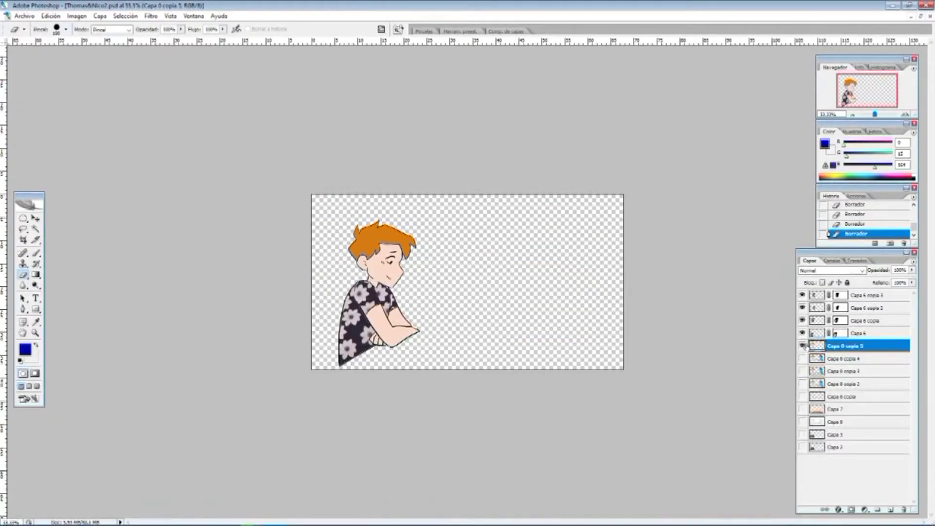
left_click(802, 358)
key("ctrl+0")
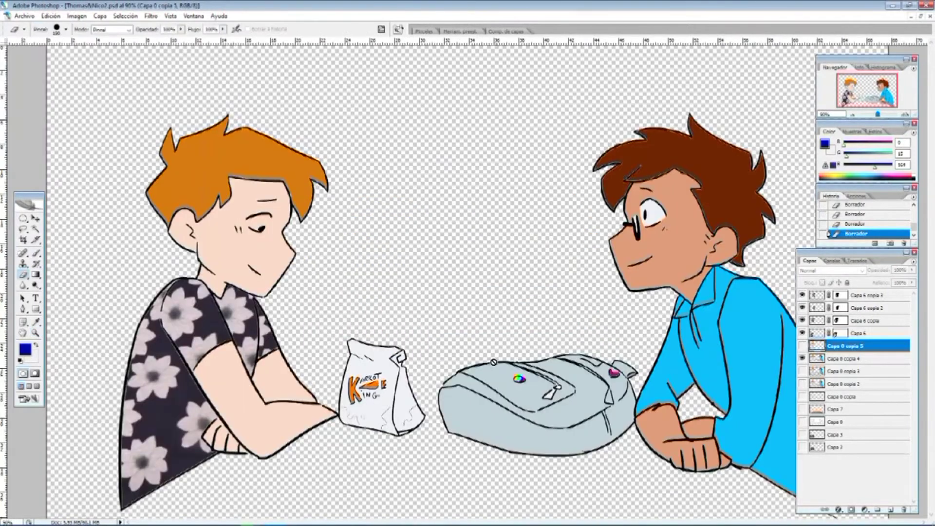
key("alt+bracketleft")
mouse_move(479, 385)
left_mouse_down()
mouse_move(684, 410)
mouse_move(740, 464)
mouse_move(878, 229)
mouse_move(720, 269)
mouse_move(590, 167)
mouse_move(300, 162)
mouse_move(165, 208)
mouse_move(189, 404)
mouse_move(286, 407)
left_mouse_up()
- Hide the four Capa 6 shirt-pattern layers and erase what is left of the left boy's arm on Capa 0 copia 4
key("Tab")
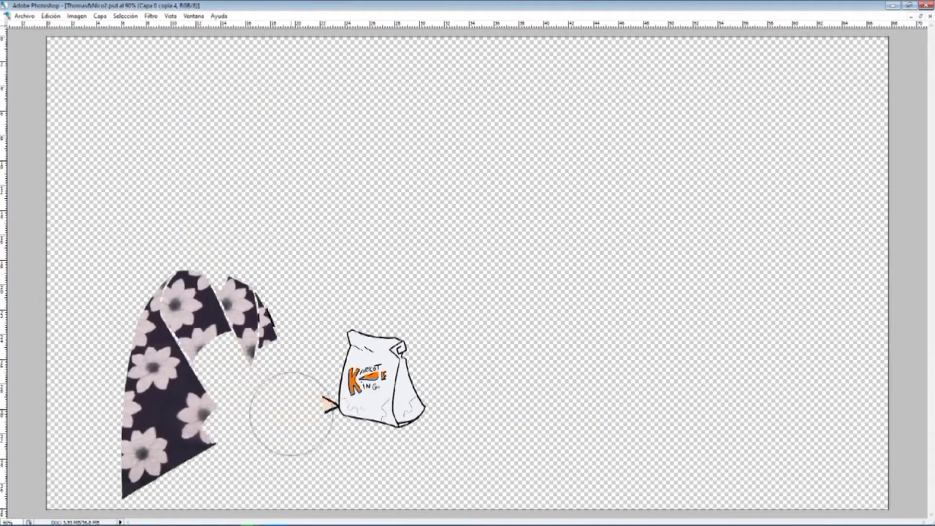
key("Tab")
left_click_drag(803, 335, 803, 295)
left_click_drag(229, 336, 374, 262)
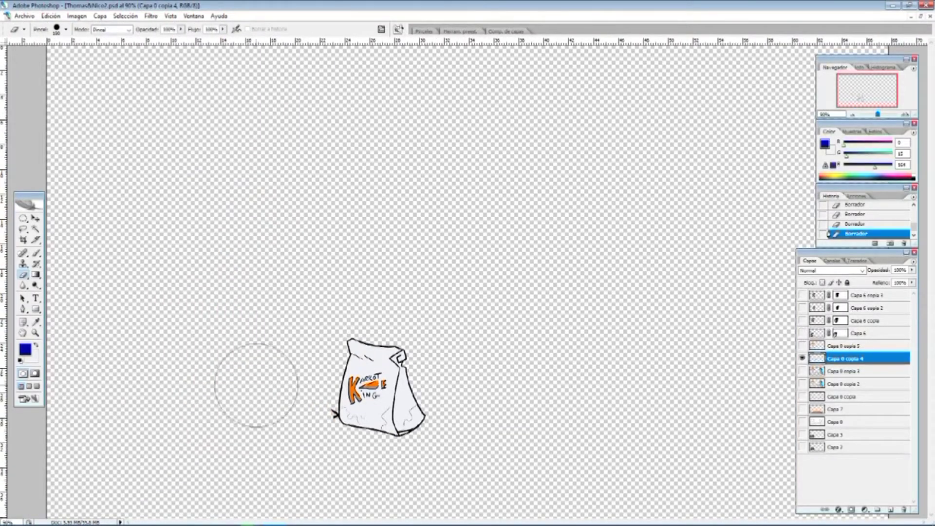
- Clean up the leftover hand outline beside the paper bag with a smaller eraser
left_click(35, 333)
left_click_drag(370, 465, 330, 399)
left_click(23, 276)
left_click(66, 29)
left_click_drag(103, 57, 88, 57)
left_click_drag(281, 198, 339, 156)
- Hide the paper bag layer Capa 0 copia 4 and leave Capa 0 copia 3 as the only visible layer
key("ctrl+minus")
key("ctrl+minus")
key("ctrl+minus")
key("ctrl+minus")
key("ctrl+minus")
key("ctrl+minus")
key("ctrl+minus")
key("ctrl+minus")
left_click(802, 371)
left_click(803, 358)
left_click(802, 370)
left_click(802, 371)
left_click(802, 345)
left_click(802, 371)
left_click(802, 371)
left_click(802, 371)
left_click(803, 371)
- Erase the left boy and the paper bag from Capa 0 copia 3 with a large eraser
left_click(845, 371)
left_click(66, 30)
left_click(61, 56)
mouse_move(325, 206)
left_mouse_down()
mouse_move(302, 260)
mouse_move(376, 244)
mouse_move(308, 373)
mouse_move(418, 305)
left_mouse_up()
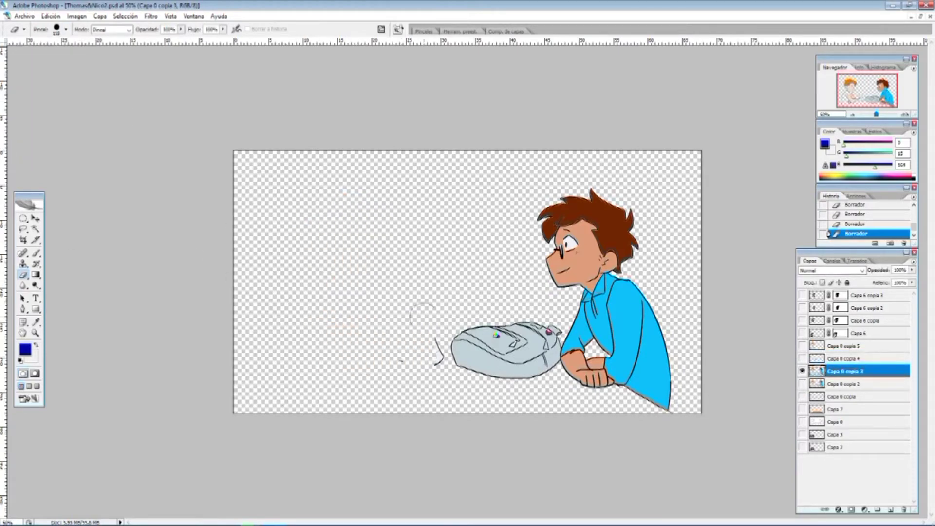
- Erase the right boy from Capa 0 copia 3, leaving only the backpack
mouse_move(663, 357)
left_mouse_down()
mouse_move(643, 309)
mouse_move(563, 246)
mouse_move(587, 381)
left_mouse_up()
key("z")
left_click_drag(632, 402, 546, 285)
left_click(23, 274)
mouse_move(464, 389)
left_mouse_down()
mouse_move(457, 187)
mouse_move(430, 250)
mouse_move(415, 370)
mouse_move(297, 261)
left_mouse_up()
- Erase the leftover blue and skin-coloured pixels along the backpack's right edge with a small eraser
left_click(35, 333)
left_click(23, 275)
left_click(66, 29)
left_click(33, 55)
mouse_move(540, 160)
left_mouse_down()
mouse_move(515, 255)
mouse_move(532, 182)
mouse_move(522, 355)
mouse_move(512, 276)
left_mouse_up()
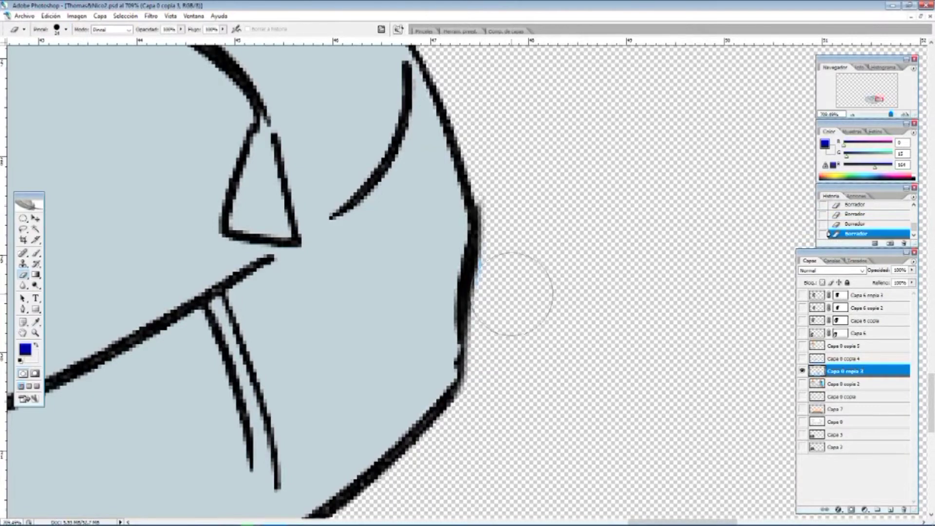
- Hide the backpack layer, show Capa 0 copia 2 and erase the left boy, paper bag and backpack from it
key("ctrl+minus")
key("ctrl+minus")
key("ctrl+minus")
key("ctrl+minus")
key("ctrl+minus")
key("ctrl+minus")
key("ctrl+minus")
key("ctrl+minus")
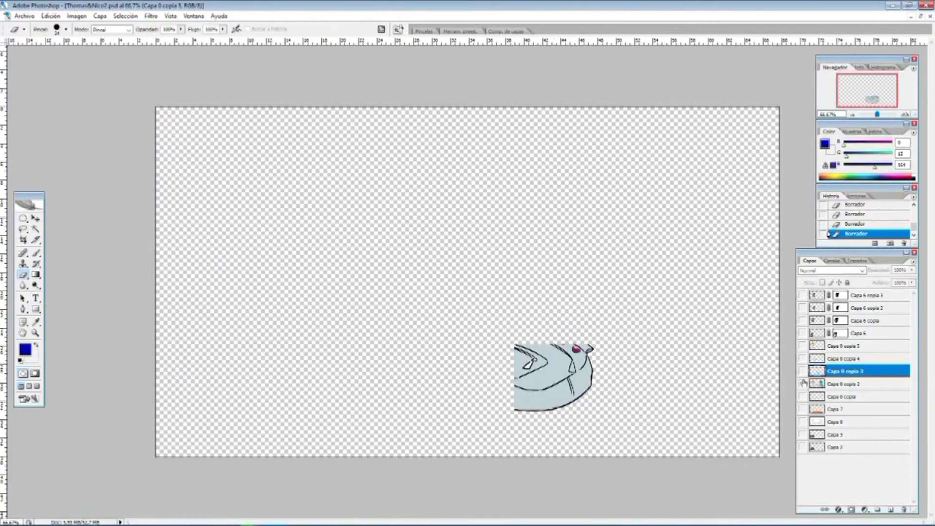
left_click(803, 373)
left_click(802, 383)
left_click(845, 383)
left_click(66, 29)
left_click_drag(40, 55, 79, 54)
mouse_move(228, 176)
left_mouse_down()
mouse_move(351, 173)
mouse_move(414, 349)
mouse_move(280, 313)
mouse_move(476, 388)
mouse_move(547, 343)
mouse_move(561, 368)
mouse_move(558, 390)
left_mouse_up()
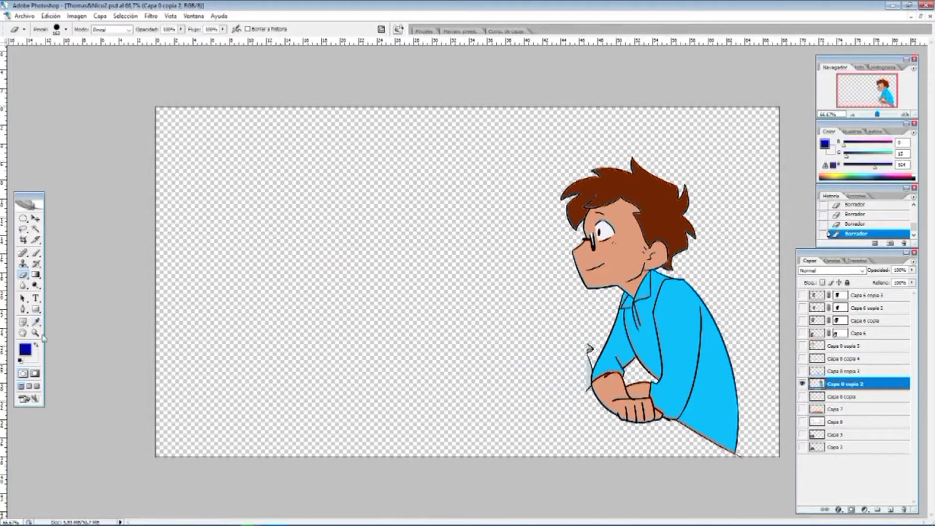
- Erase the backpack remnants in front of the right boy's arms with a small eraser
left_click(35, 333)
left_click_drag(531, 312, 633, 429)
key("e")
left_click(66, 30)
mouse_move(469, 147)
left_mouse_down()
mouse_move(488, 214)
mouse_move(471, 335)
left_mouse_up()
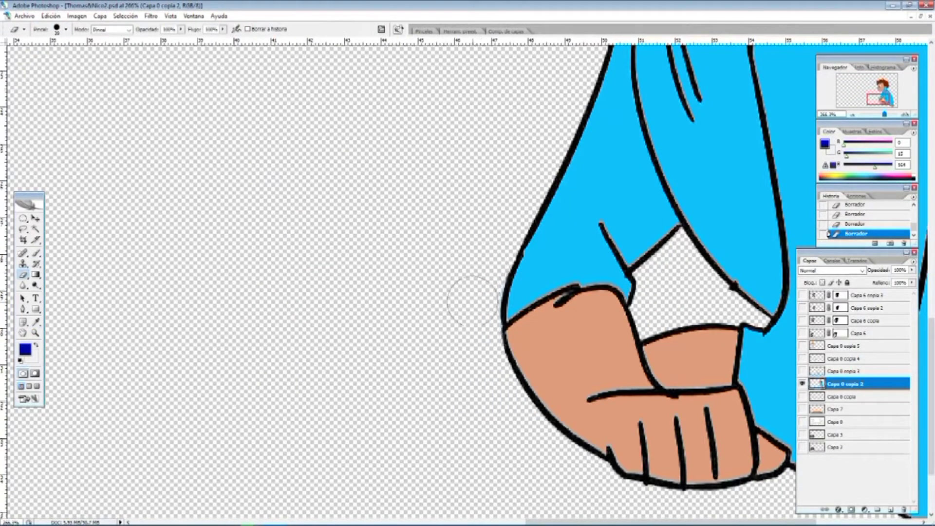
- Show the separated character and object layers, the Capa 6 pattern layers and the table layer Capa 7 again
key("ctrl+minus")
key("ctrl+minus")
key("ctrl+minus")
key("ctrl+minus")
key("ctrl+minus")
left_click_drag(803, 372, 803, 295)
left_click(802, 409)
left_click(802, 422)
left_click(802, 422)
left_click(802, 422)
left_click(802, 422)
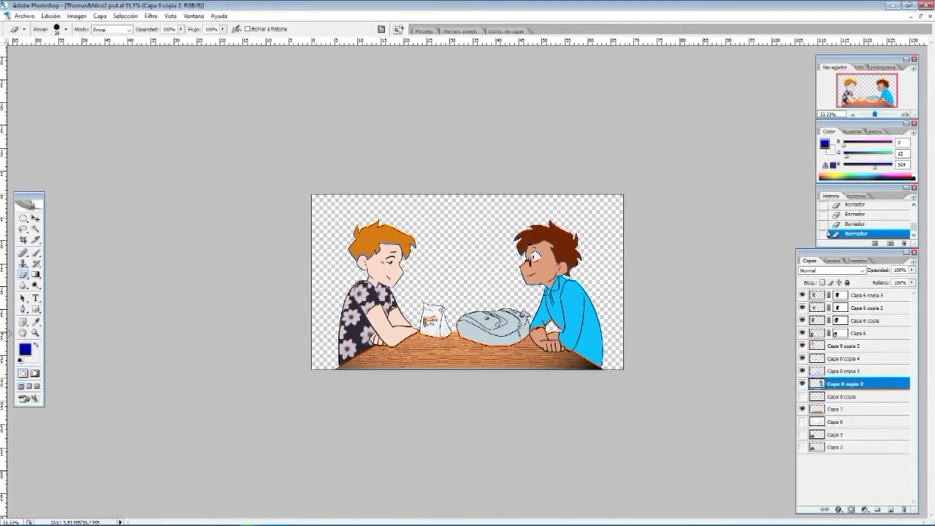
- Try Lighting Effects with the two o'clock spotlight style on the left boy's layer Capa 0 copia 5, and undo it
left_click(36, 334)
left_click(412, 326)
left_click(412, 326)
left_click(412, 327)
key("ctrl+minus")
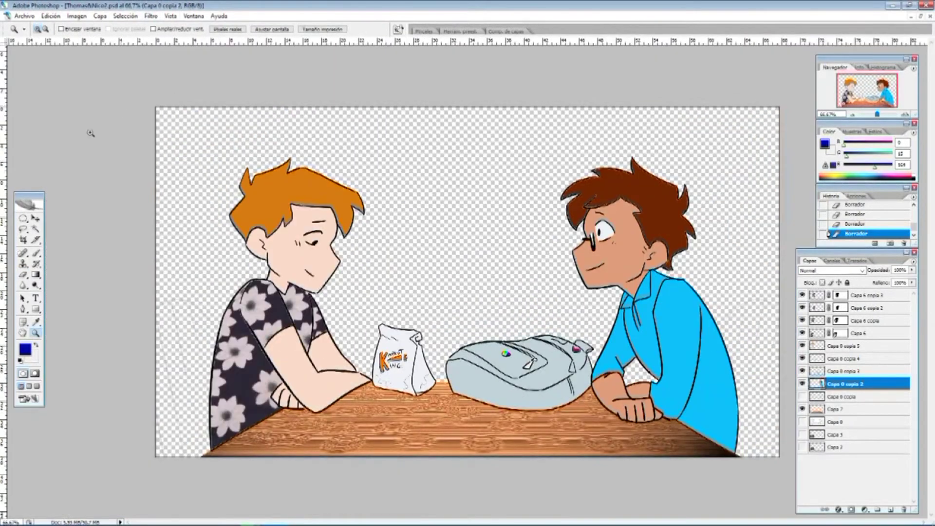
left_click(23, 275)
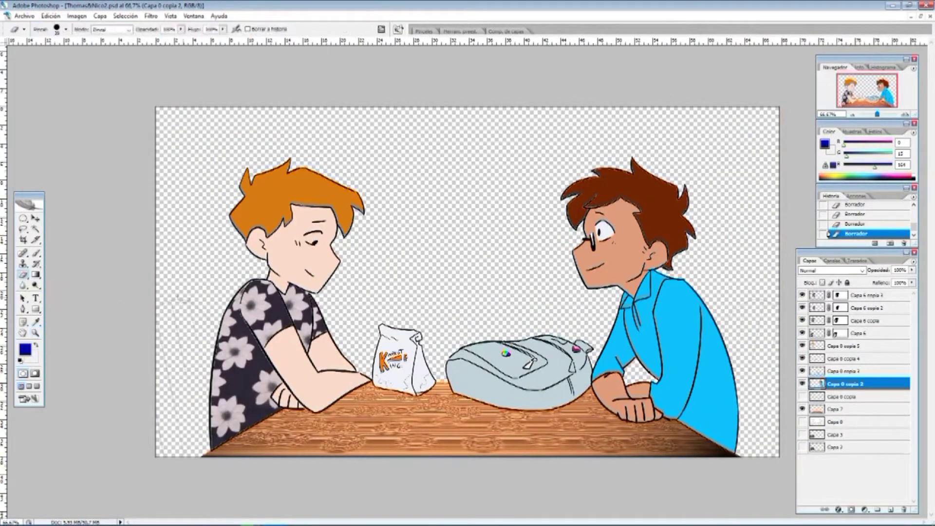
left_click(844, 347)
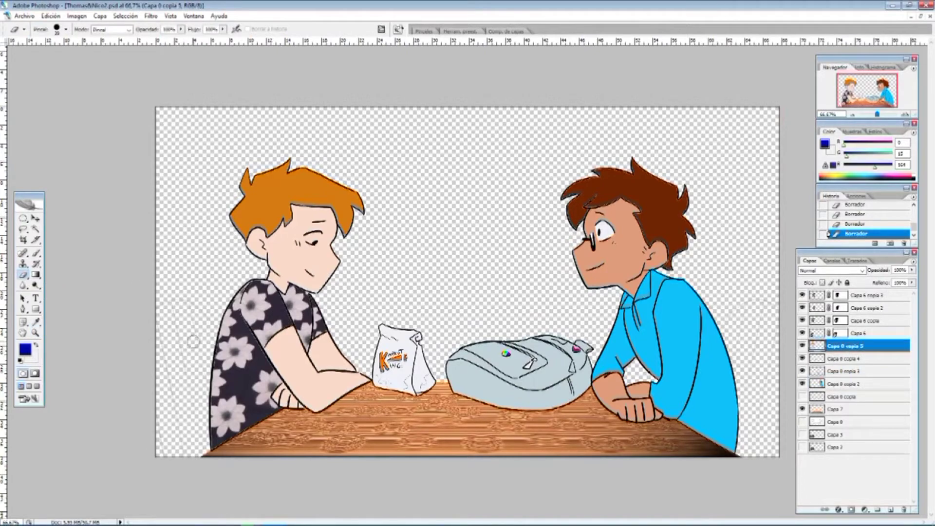
left_click(156, 18)
mouse_move(172, 141)
left_click(308, 145)
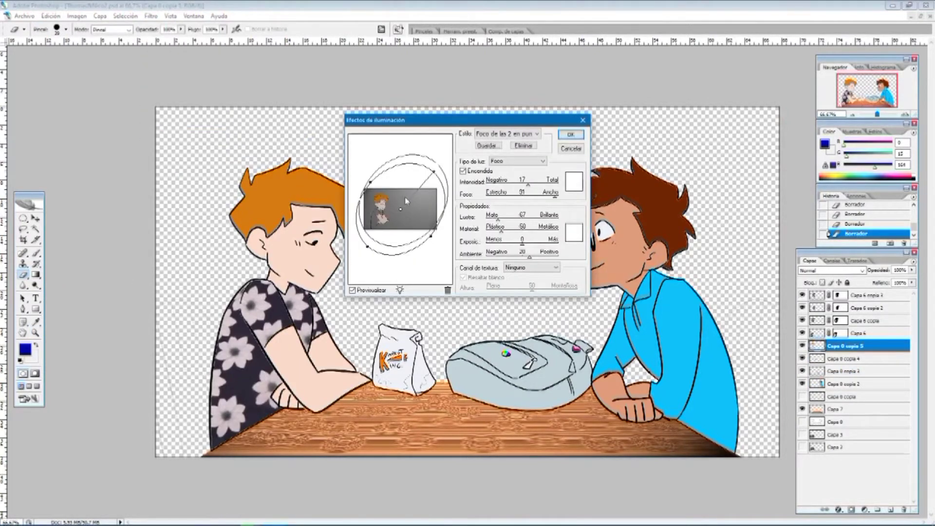
left_click(569, 134)
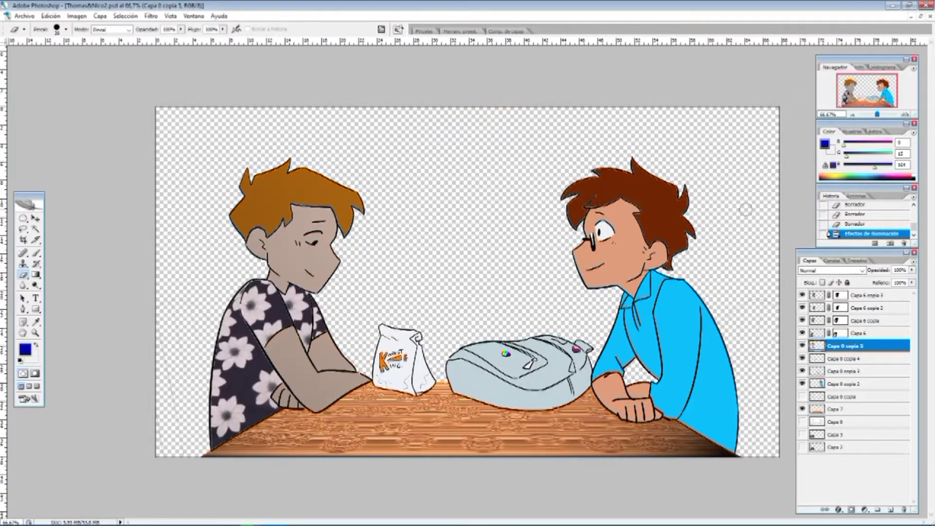
key("ctrl+z")
- Duplicate the four Capa 6 shirt-pattern layers together
left_click(873, 335)
left_click(874, 295, "shift")
right_click(875, 319)
left_click(850, 128)
left_click(565, 157)
- Try to merge the original Capa 6 pattern layers with the left boy's layer Capa 0 copia 5, and undo it
left_click(861, 346)
left_click(852, 396, "shift")
right_click(852, 396)
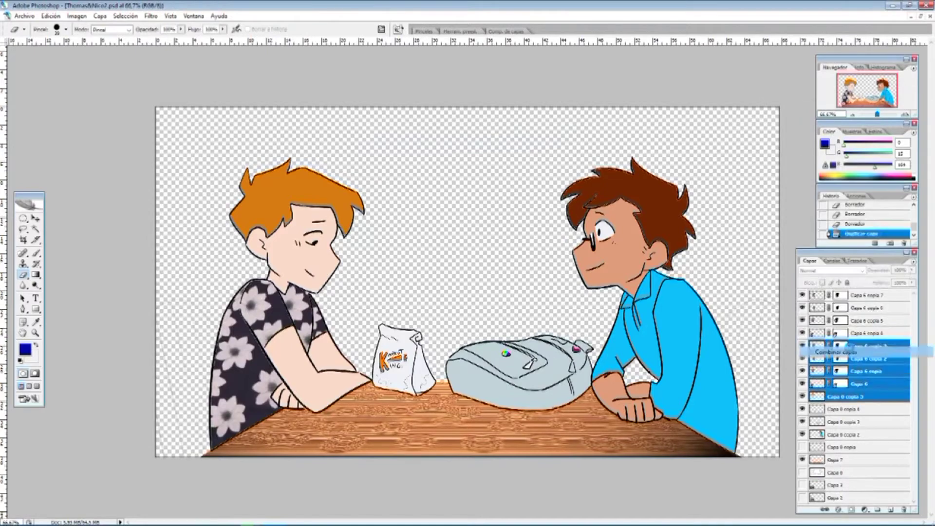
left_click(860, 351)
left_click(50, 15)
left_click(61, 27)
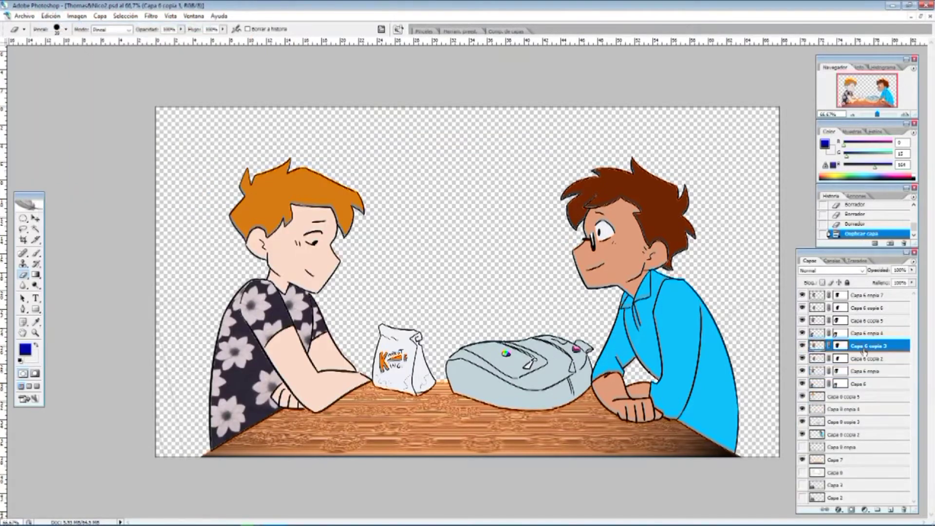
- Apply the layer masks of the original shirt-pattern layers Capa 6, Capa 6 copia, copia 2 and copia 3
right_click(864, 351)
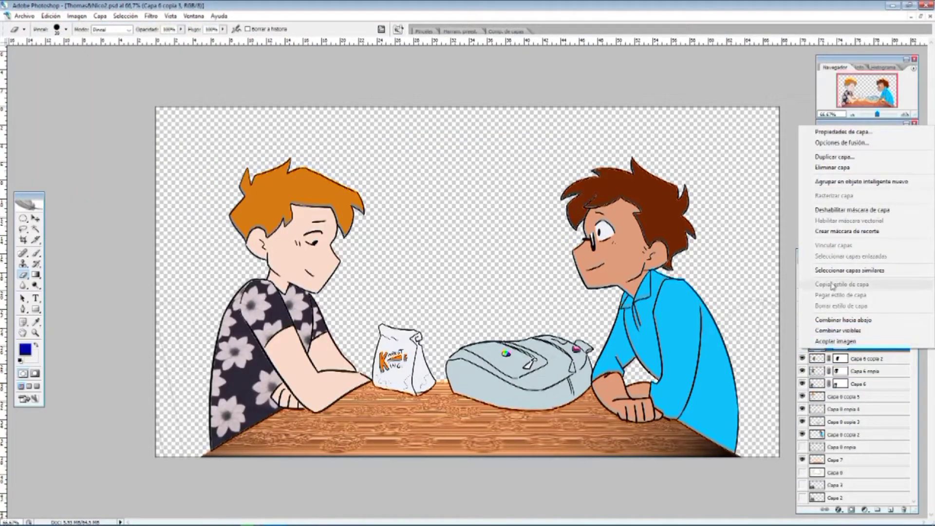
left_click(841, 346)
right_click(841, 346)
right_click(842, 345)
left_click(835, 377)
left_click(840, 359)
right_click(840, 359)
left_click(835, 391)
right_click(839, 373)
left_click(835, 404)
right_click(840, 384)
left_click(835, 414)
- Merge the four mask-free Capa 6 pattern layers with the left boy's layer Capa 0 copia 5, and hide the duplicated pattern layers
left_click(857, 346)
left_click(853, 396, "shift")
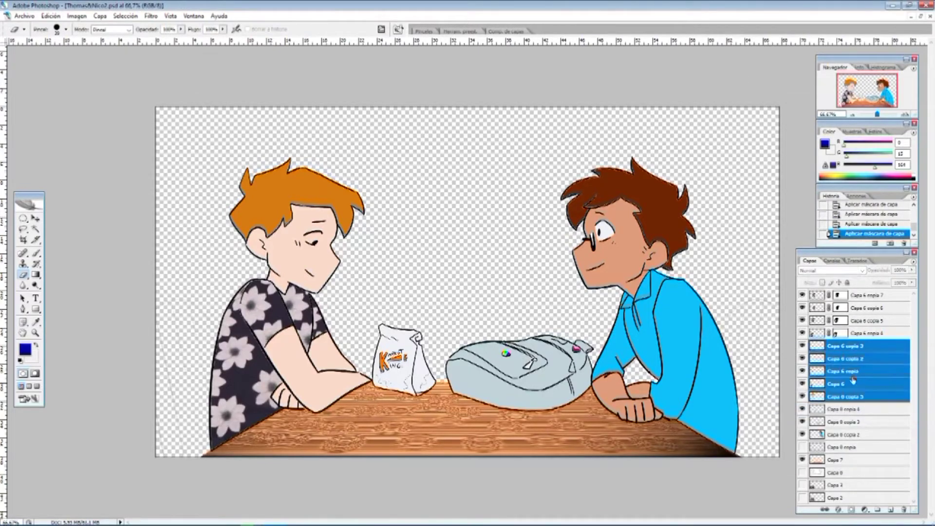
right_click(852, 383)
left_click(839, 364)
left_click_drag(802, 347, 801, 300)
left_click(802, 346)
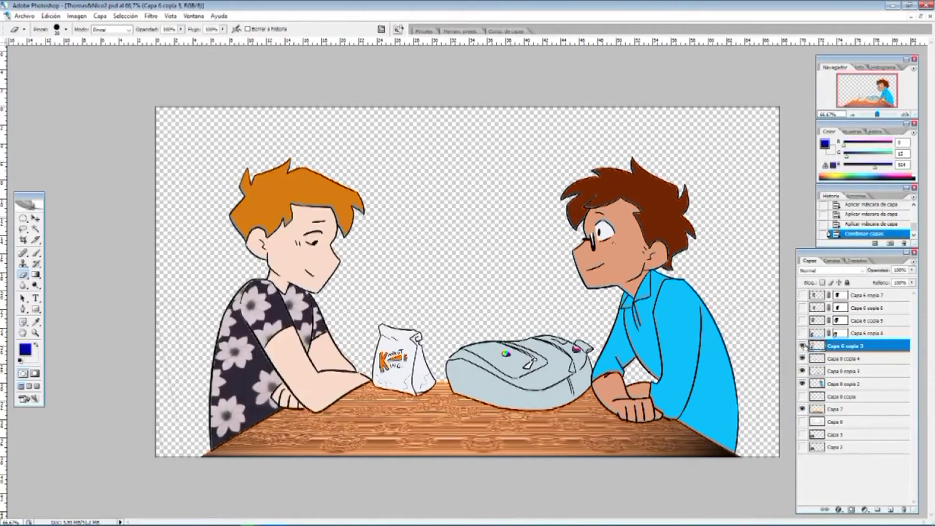
- Try Lighting Effects with the two o'clock spotlight style, reshaped around the left boy, on the merged layer Capa 6 copia 3
left_click(151, 16)
left_click(308, 146)
left_click_drag(383, 151, 361, 148)
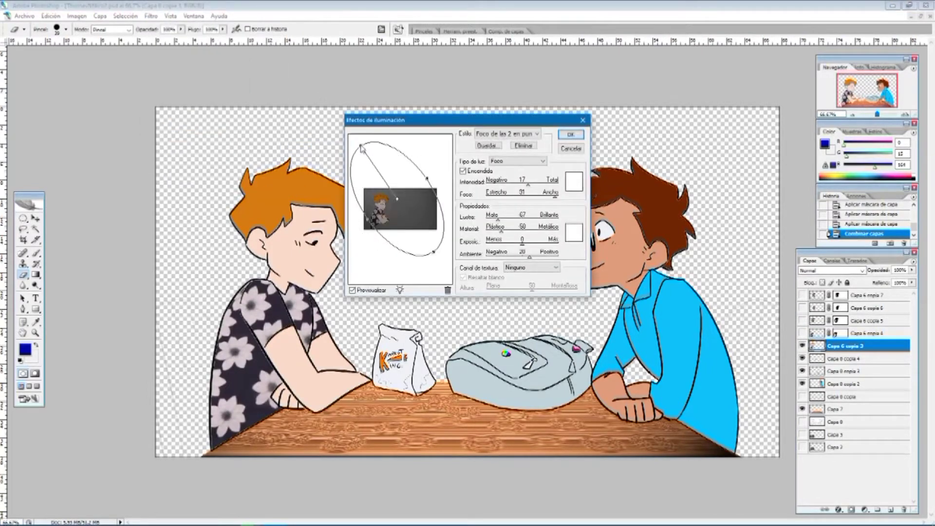
left_click_drag(397, 202, 394, 195)
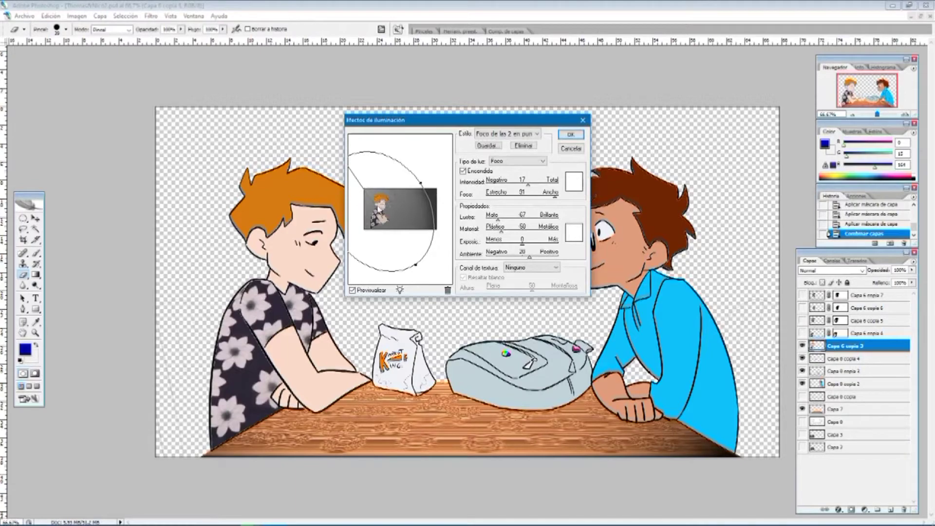
left_click(571, 134)
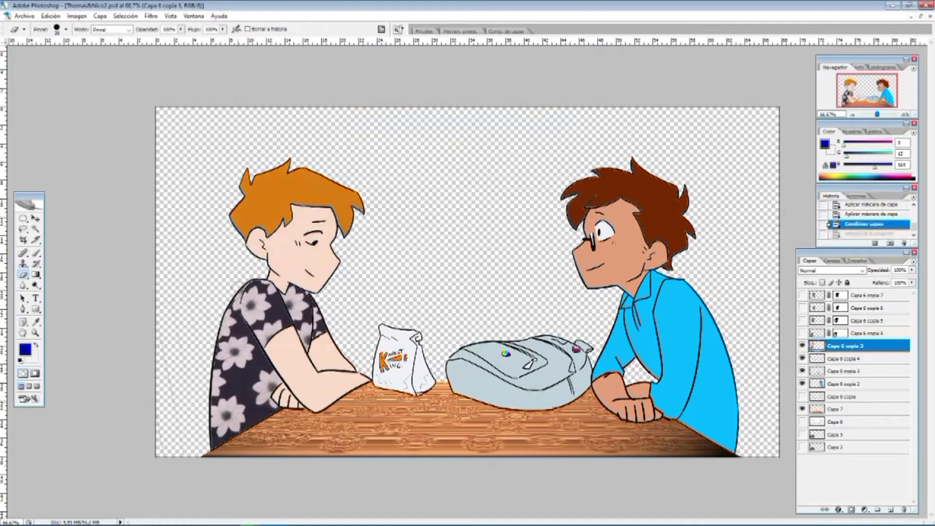
- Try Lighting Effects with the default style on the left boy's merged layer, moving the spotlight over him
left_click(151, 15)
mouse_move(204, 140)
left_click(312, 148)
left_click(535, 134)
left_click(501, 192)
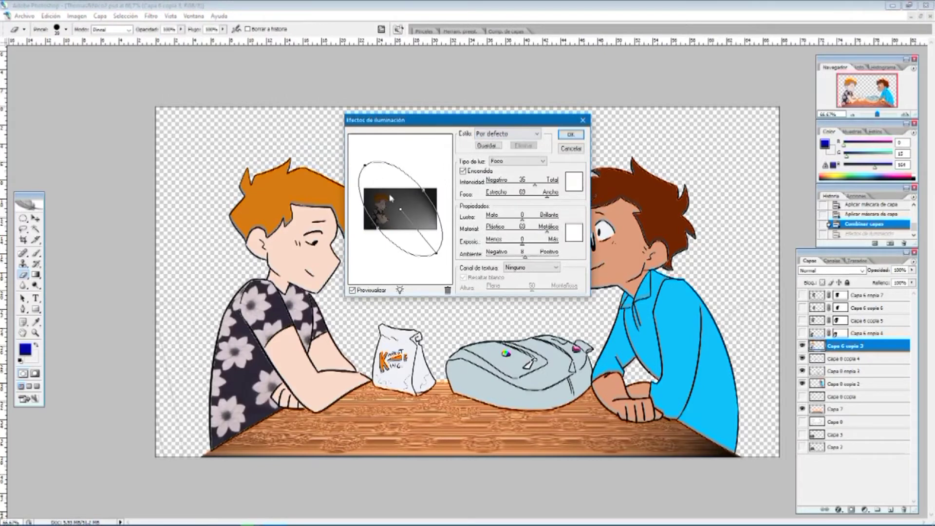
left_click_drag(401, 213, 378, 197)
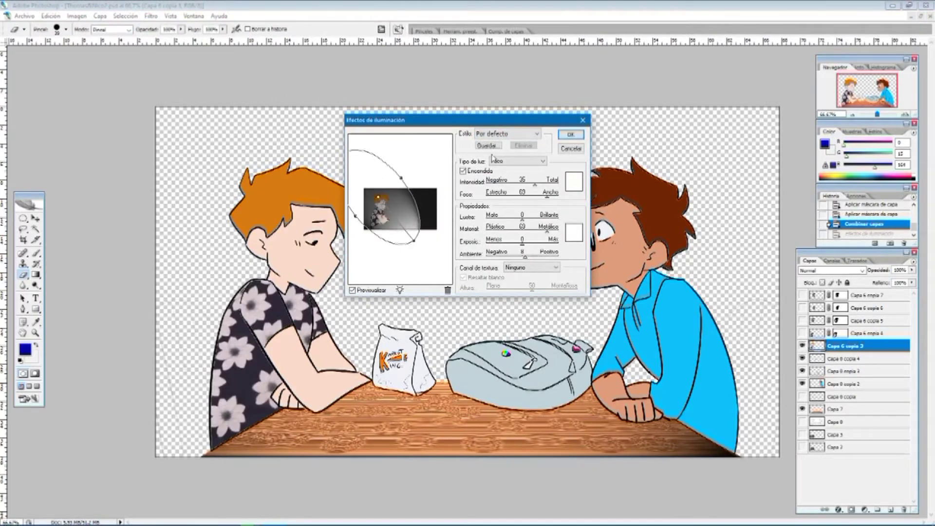
left_click(568, 135)
- Try a second Lighting Effects pass on the left boy with a reshaped default spotlight, and revert both passes
left_click(151, 16)
mouse_move(234, 127)
left_click(344, 146)
left_click_drag(402, 181, 369, 178)
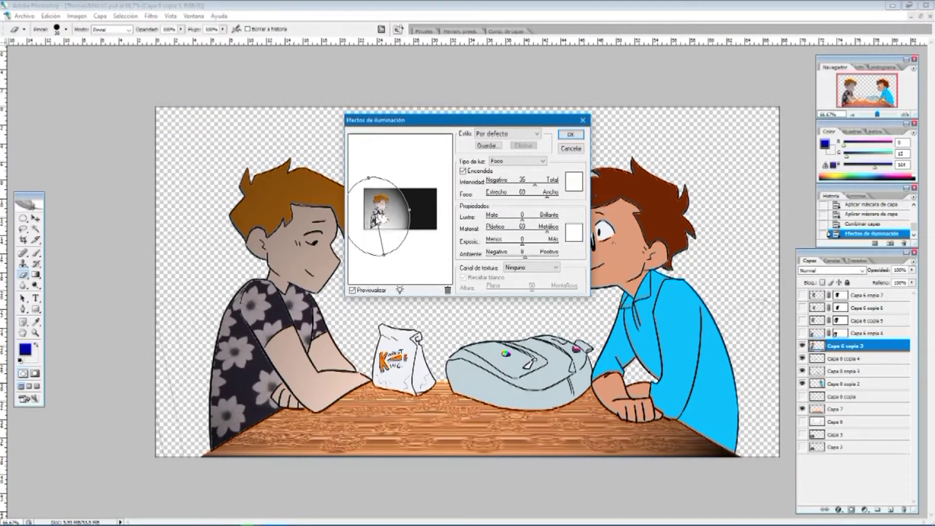
left_click(569, 134)
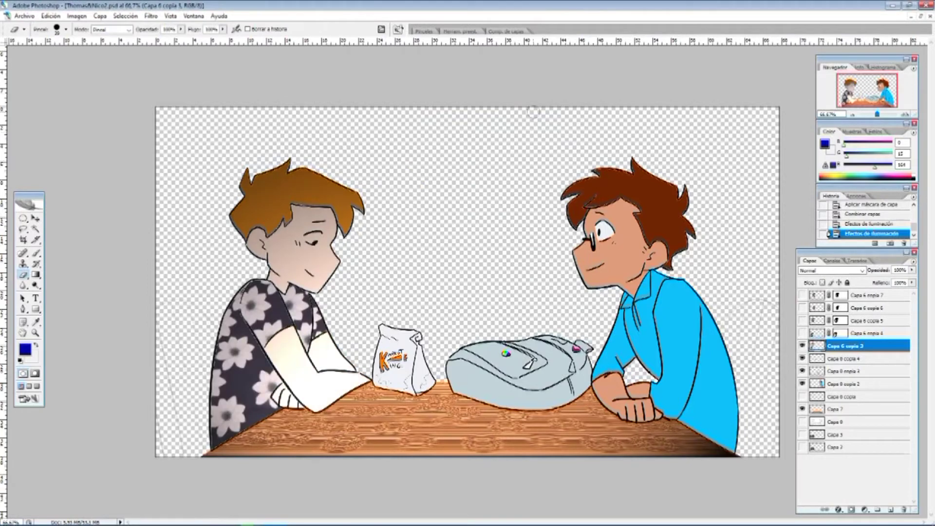
left_click(884, 226)
left_click(888, 215)
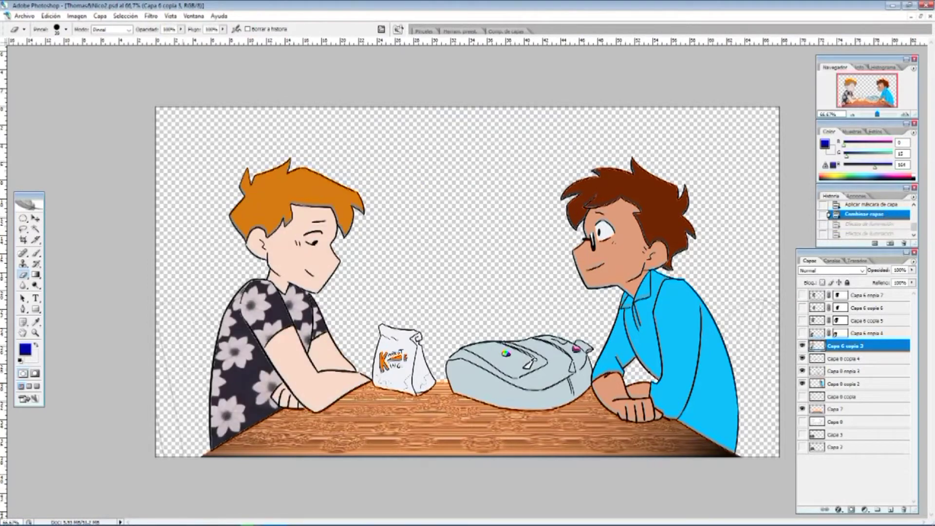
- Try darkening the left boy's hair with the Burn tool, and revert to the state after merging the layers
left_click(22, 290)
left_click(36, 287)
mouse_move(267, 195)
left_mouse_down()
mouse_move(231, 212)
mouse_move(260, 177)
mouse_move(335, 195)
left_mouse_up()
key("ctrl+z")
left_click(41, 290)
left_click(76, 295)
mouse_move(336, 195)
left_mouse_down()
mouse_move(253, 202)
mouse_move(340, 207)
left_mouse_up()
mouse_move(258, 191)
left_mouse_down()
mouse_move(345, 201)
mouse_move(282, 193)
mouse_move(239, 212)
mouse_move(285, 174)
mouse_move(314, 185)
left_mouse_up()
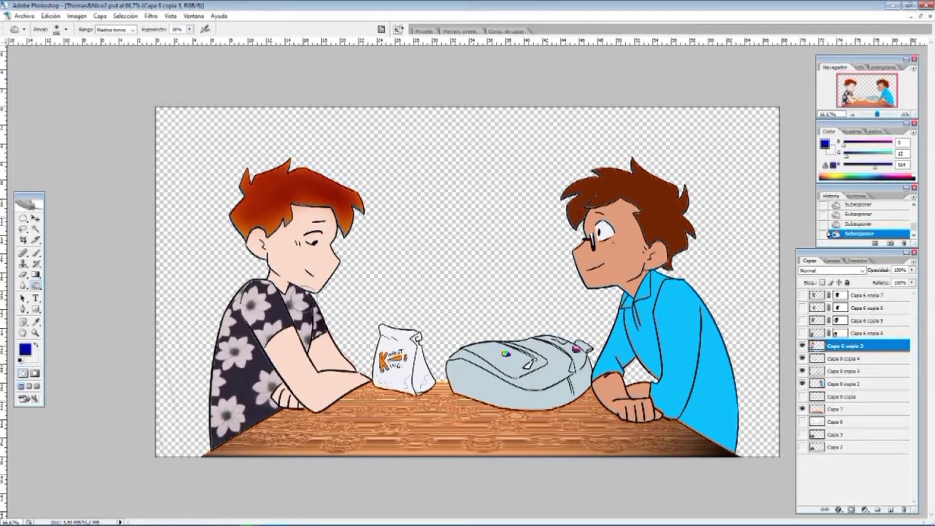
scroll(867, 217, "up", 3)
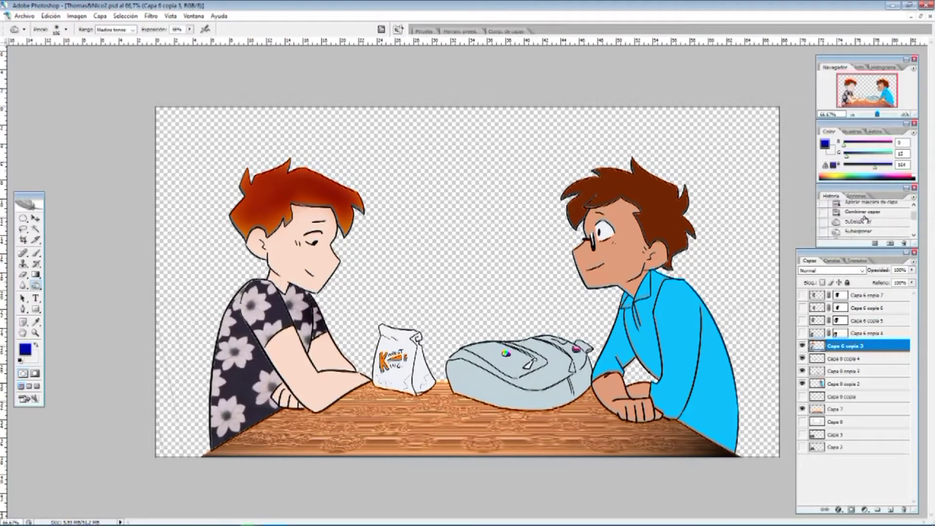
left_click(866, 214)
- Adjust the left boy's layer Capa 6 copia 3 to brightness -30 and contrast +15
left_click(150, 17)
mouse_move(83, 17)
mouse_move(116, 41)
left_click(214, 92)
left_click_drag(235, 165, 247, 192)
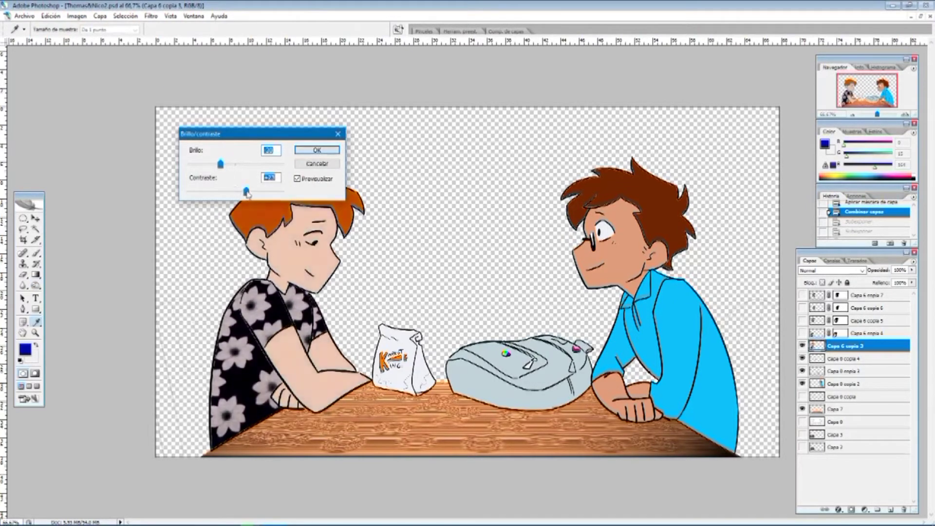
left_click_drag(246, 133, 159, 63)
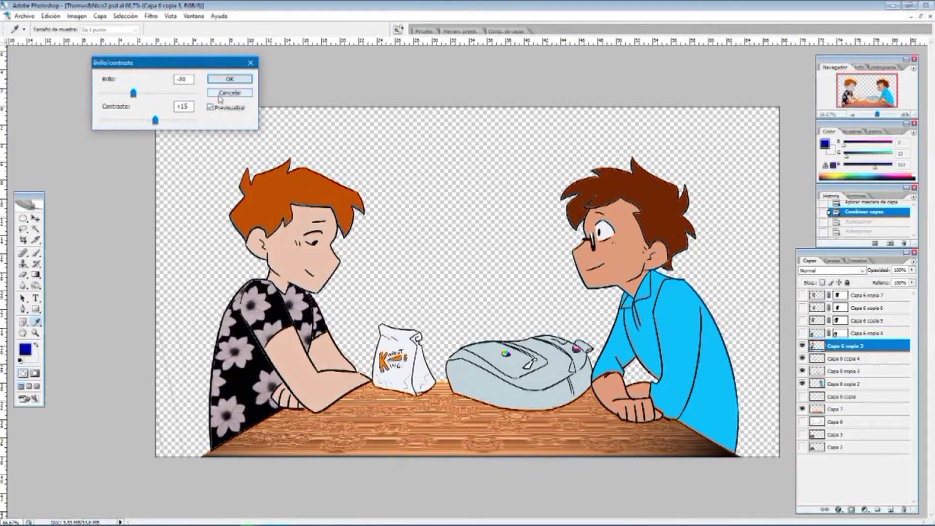
left_click(229, 78)
- Adjust the right boy's layer Capa 0 copia 2 to brightness +14 and contrast +12
left_click(845, 384)
left_click(76, 16)
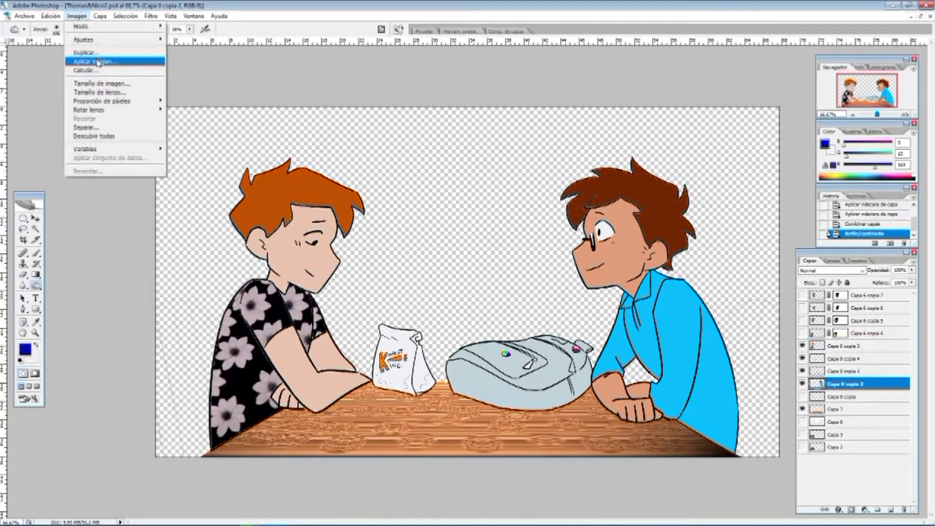
mouse_move(85, 39)
left_click(209, 88)
left_click_drag(148, 92, 152, 120)
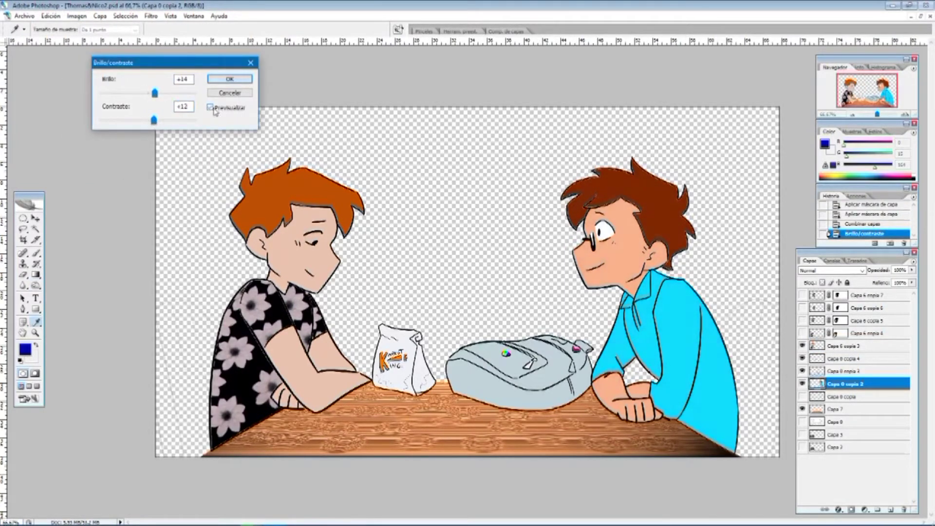
left_click(229, 78)
key("o")
- Adjust the backpack layer Capa 0 copia 3 to brightness -42 and contrast -9, comparing it with the preview off
left_click(871, 370)
left_click(77, 16)
mouse_move(85, 39)
left_click(209, 89)
left_click_drag(148, 92, 144, 123)
left_click_drag(132, 93, 126, 95)
left_click(213, 108)
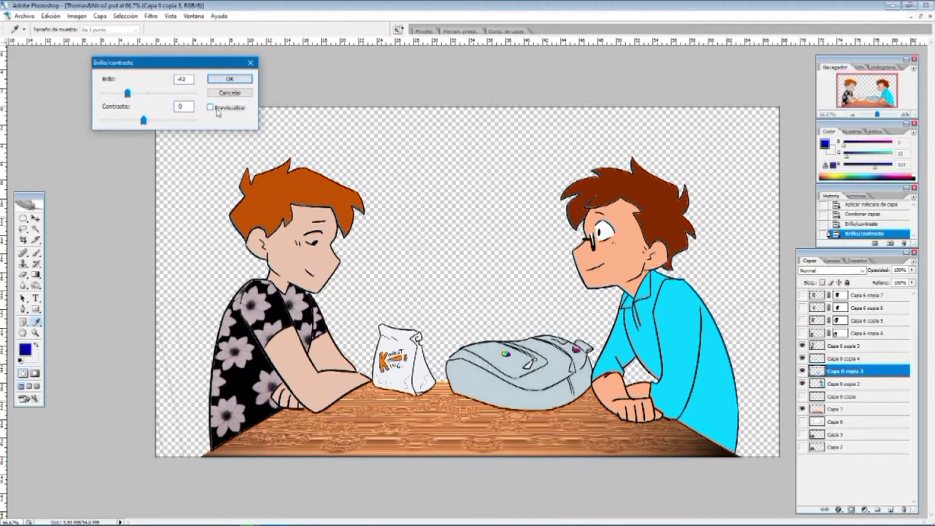
left_click(213, 108)
left_click(230, 78)
- Adjust the paper bag layer Capa 0 copia 4 to brightness -26 and contrast +18
left_click(842, 359)
left_click(77, 16)
mouse_move(85, 39)
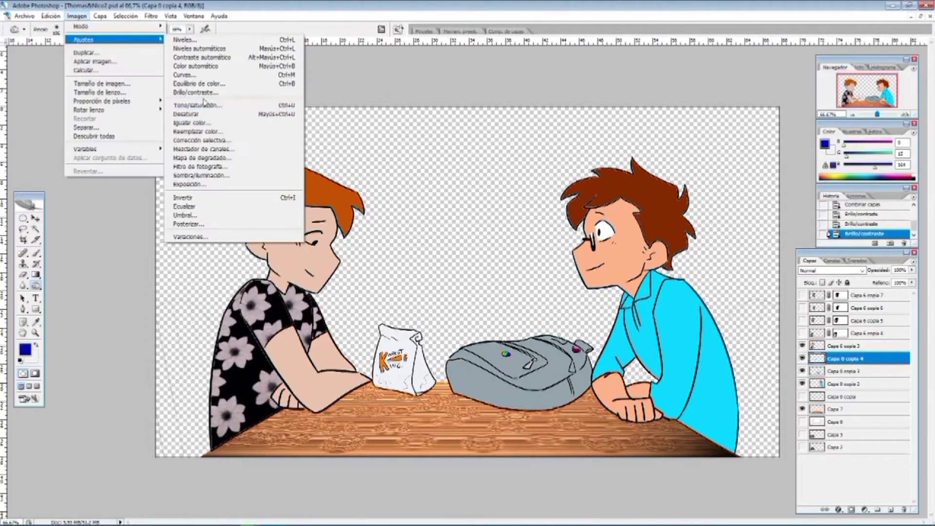
left_click(214, 100)
left_click_drag(148, 92, 166, 119)
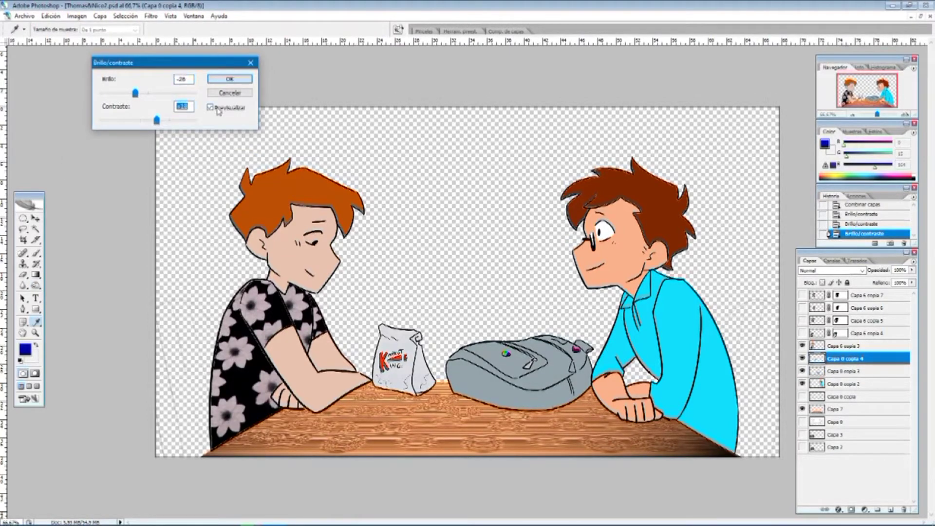
left_click(229, 78)
key("o")
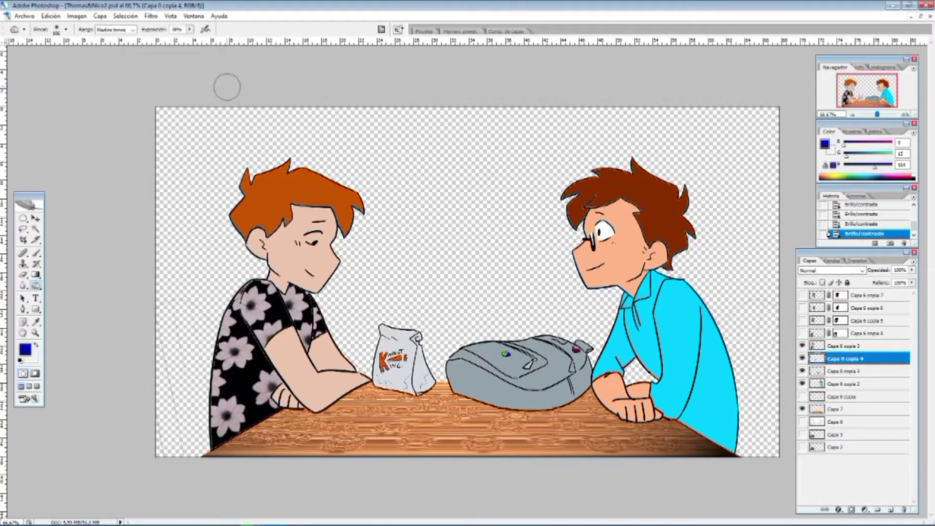
- Try reapplying the last Lighting Effects filter to the paper bag, undo it, and dismiss the filter's settings
left_click(150, 18)
left_click(193, 27)
key("ctrl+z")
left_click(151, 16)
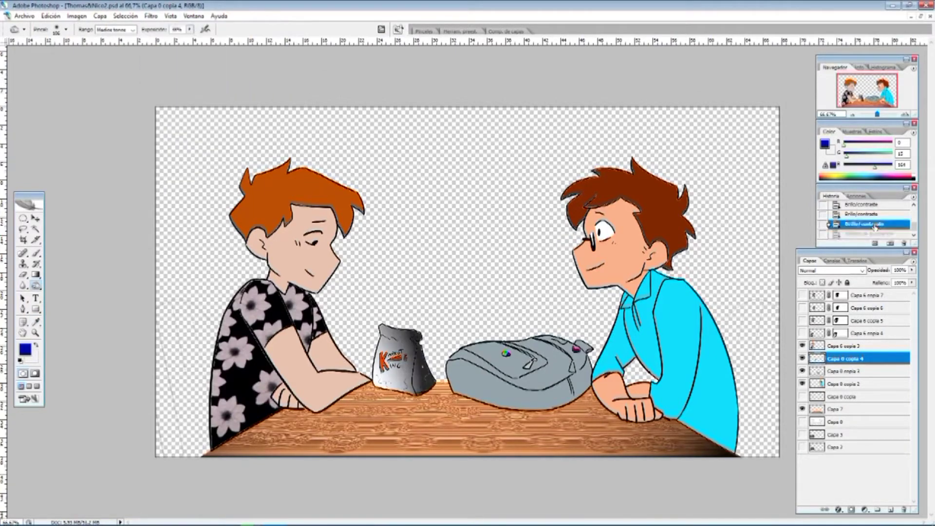
mouse_move(207, 140)
left_click(347, 152)
left_click(568, 149)
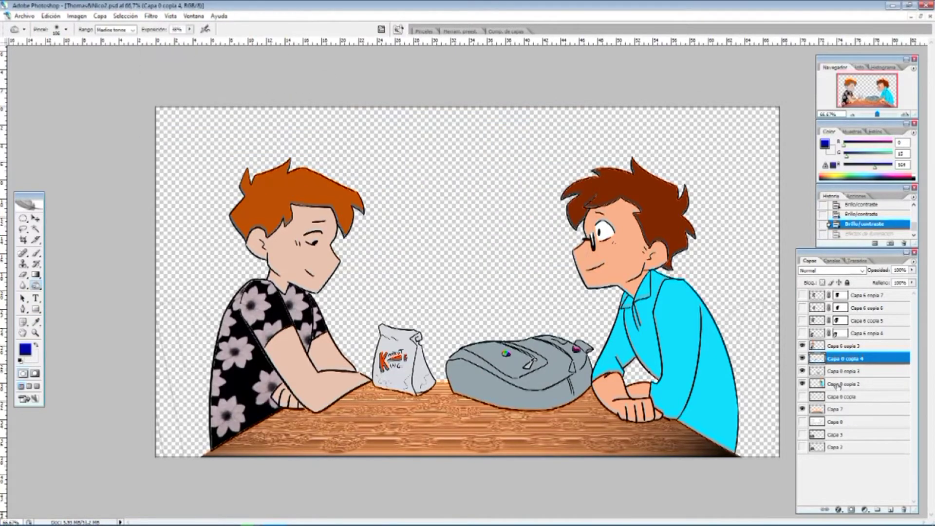
- Apply Lighting Effects with the default style to the left boy's layer, centring the spotlight and enlarging it into a tall ellipse
left_click(842, 346)
left_click(151, 16)
mouse_move(166, 140)
left_click(348, 152)
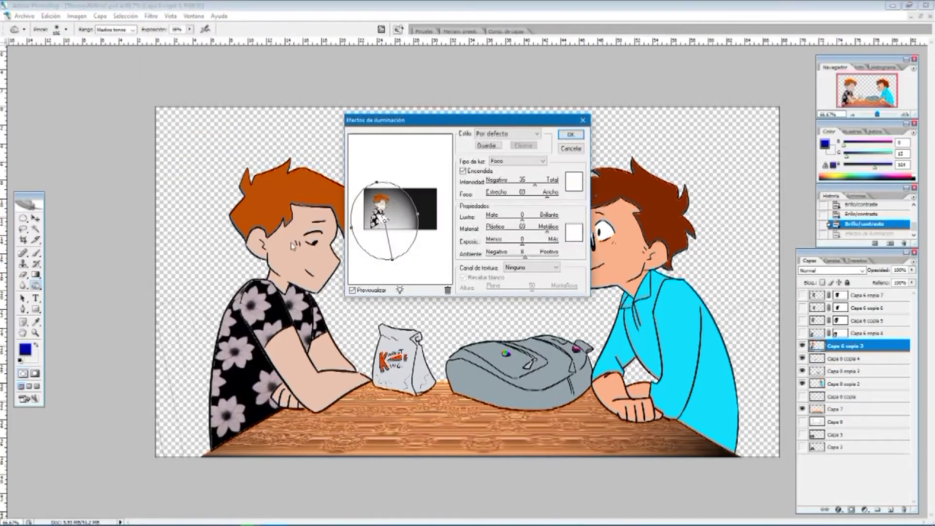
mouse_move(388, 221)
left_mouse_down()
mouse_move(400, 198)
mouse_move(397, 208)
left_mouse_up()
left_click_drag(389, 168, 393, 156)
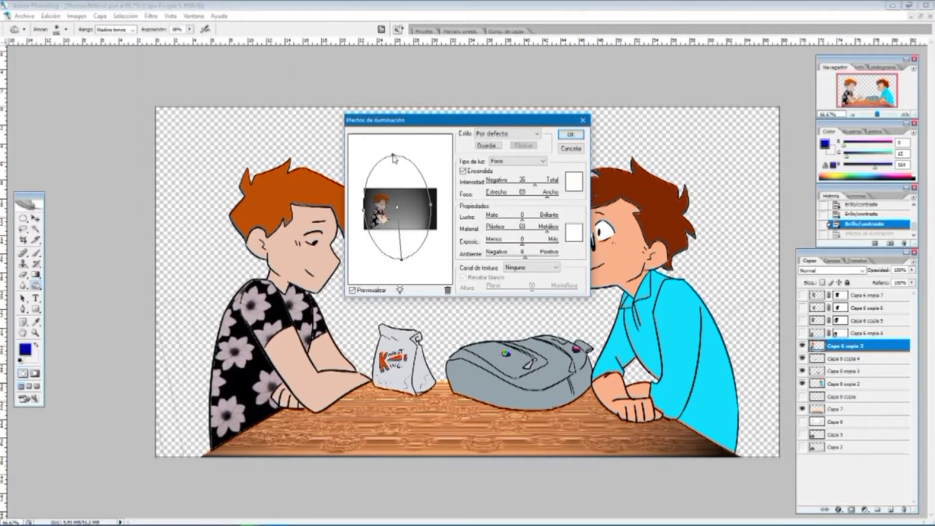
left_click_drag(362, 210, 361, 209)
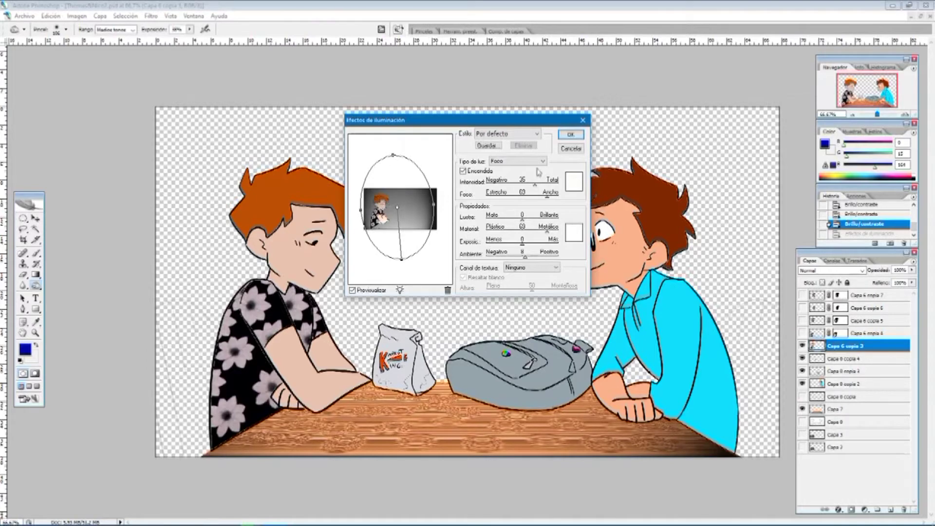
left_click(570, 133)
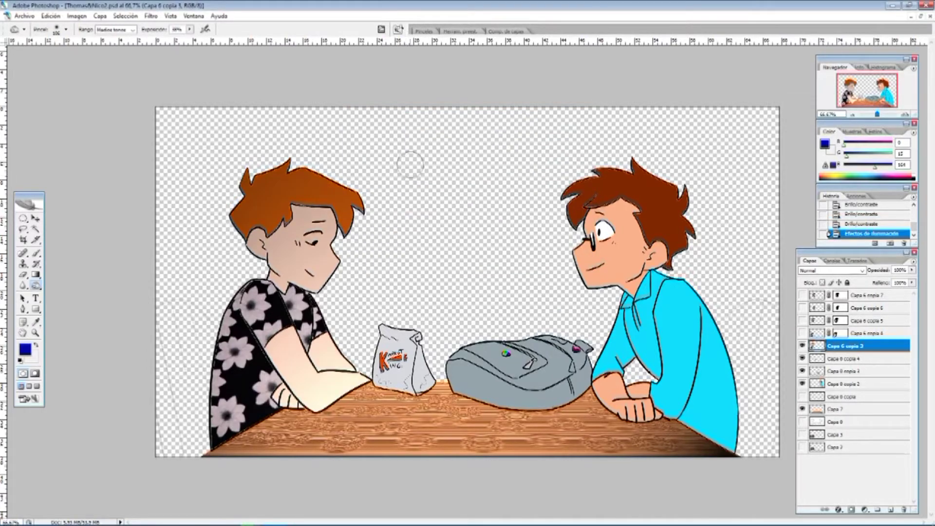
left_click(868, 225)
left_click(875, 234)
- Try reapplying the last Lighting Effects filter to the right boy's layer, undo it, and dismiss the filter's settings
left_click(848, 384)
left_click(151, 15)
left_click(172, 23)
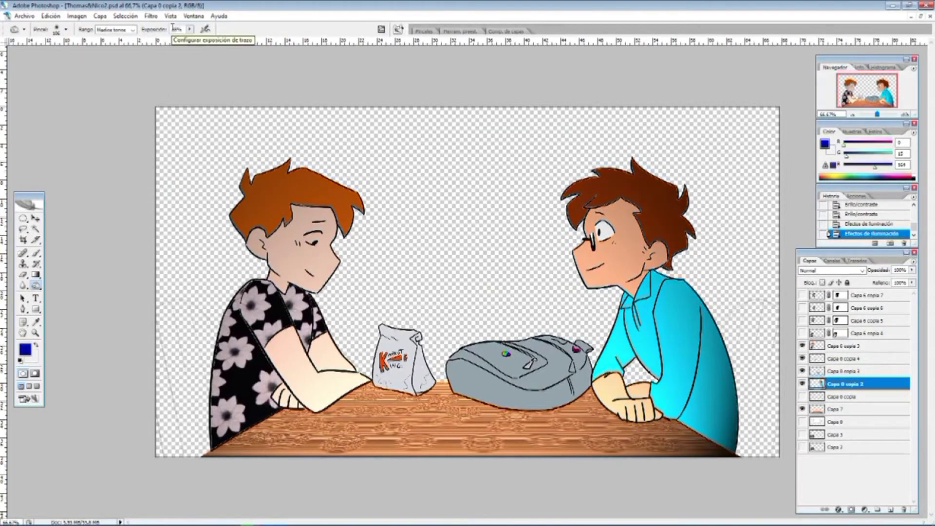
left_click(861, 223)
left_click(151, 15)
left_click(324, 151)
left_click(570, 149)
- Apply Lighting Effects with the default style and a slightly enlarged central spotlight to the right boy's layer Capa 0 copia 2
left_click(847, 385)
left_click(151, 16)
mouse_move(195, 140)
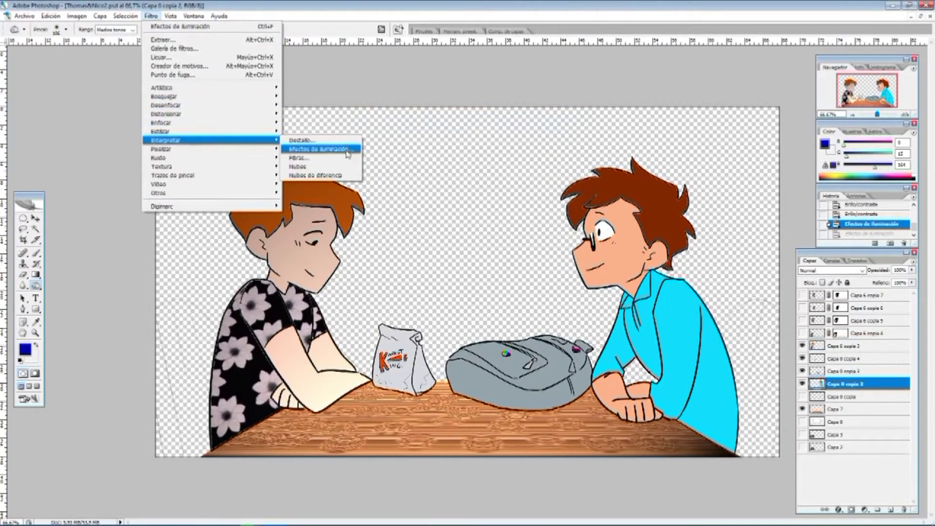
left_click(321, 152)
left_click_drag(360, 211, 358, 210)
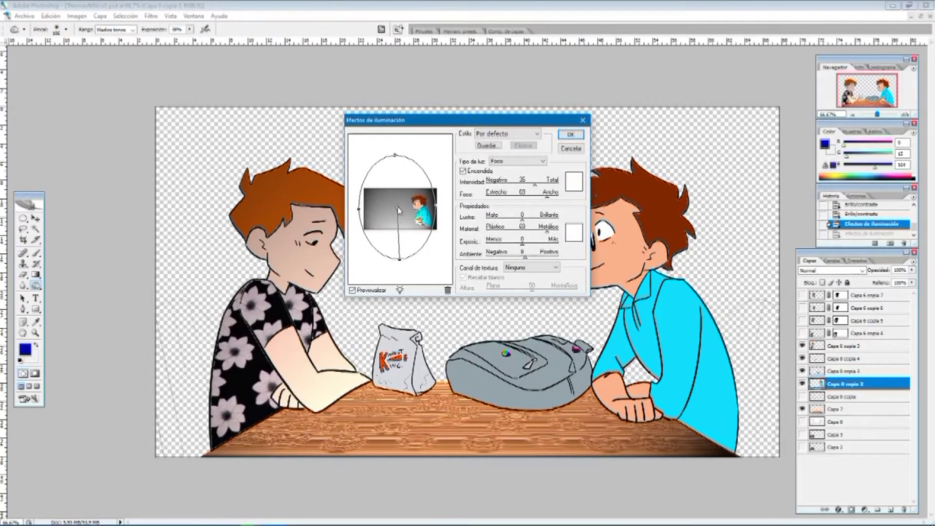
left_click_drag(394, 155, 392, 147)
left_click(571, 134)
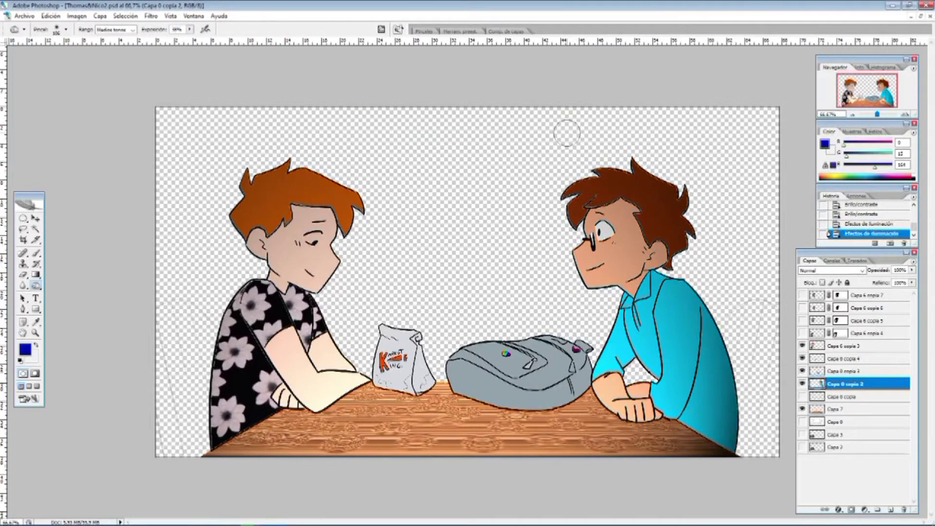
- Adjust the table layer Capa 7 to brightness -30 and contrast -29, comparing it with the preview off
left_click(862, 409)
left_click(77, 15)
mouse_move(84, 35)
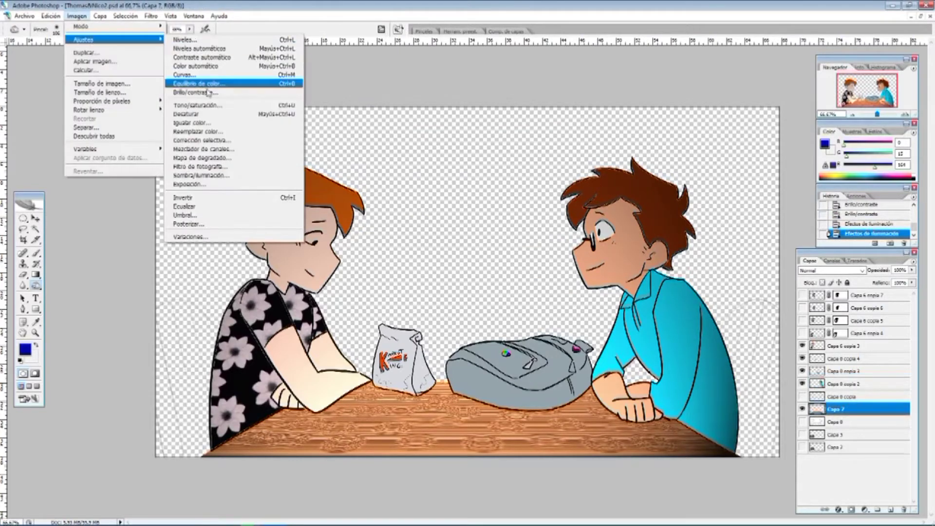
left_click(205, 89)
left_click_drag(146, 125, 133, 122)
left_click(213, 108)
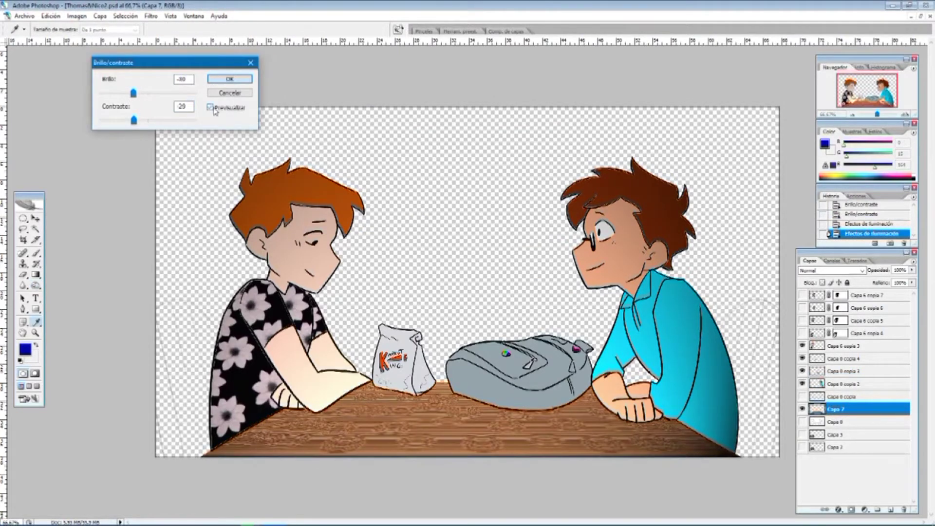
left_click(213, 108)
left_click(242, 79)
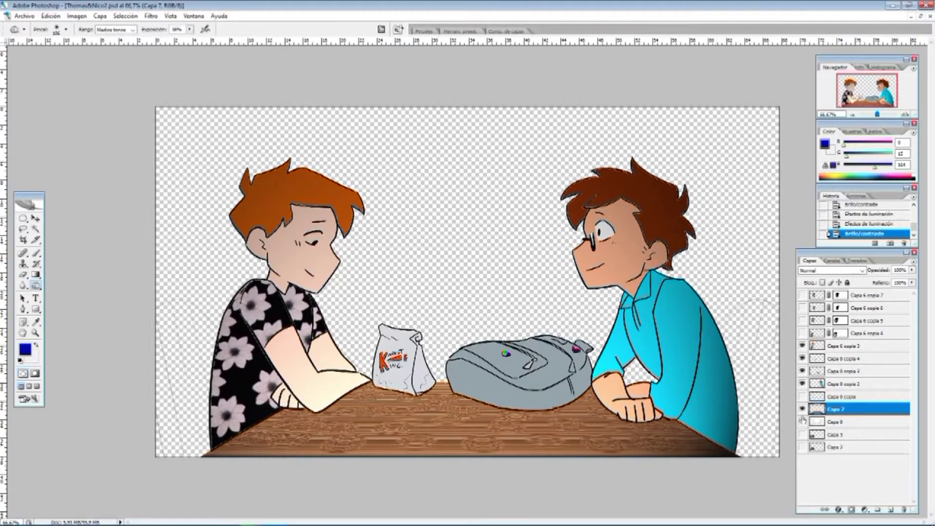
- Save the document and show the background sketch layer directly below Capa 7
left_click(24, 18)
left_click(44, 112)
left_click(802, 422)
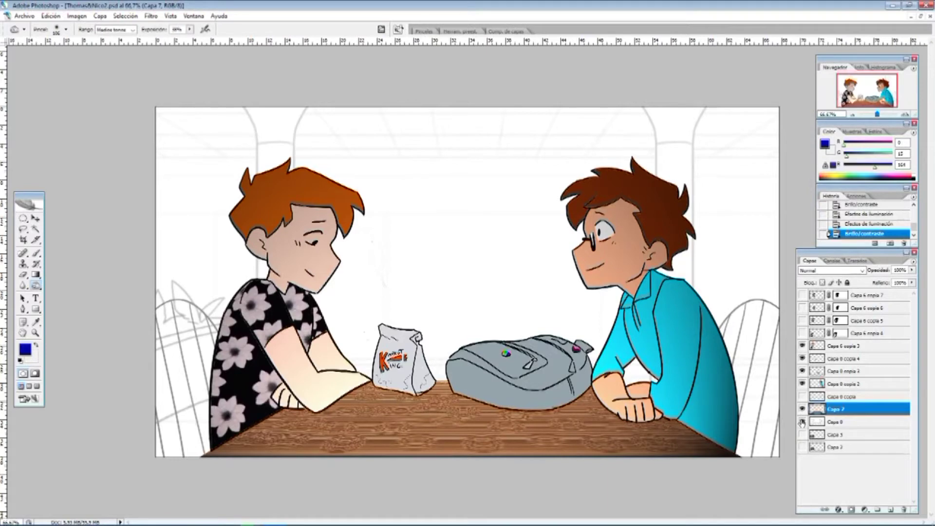
- Swap to the near-white foreground colour and, on the left boy's layer, select everything except the black lines of his eye
left_click(36, 345)
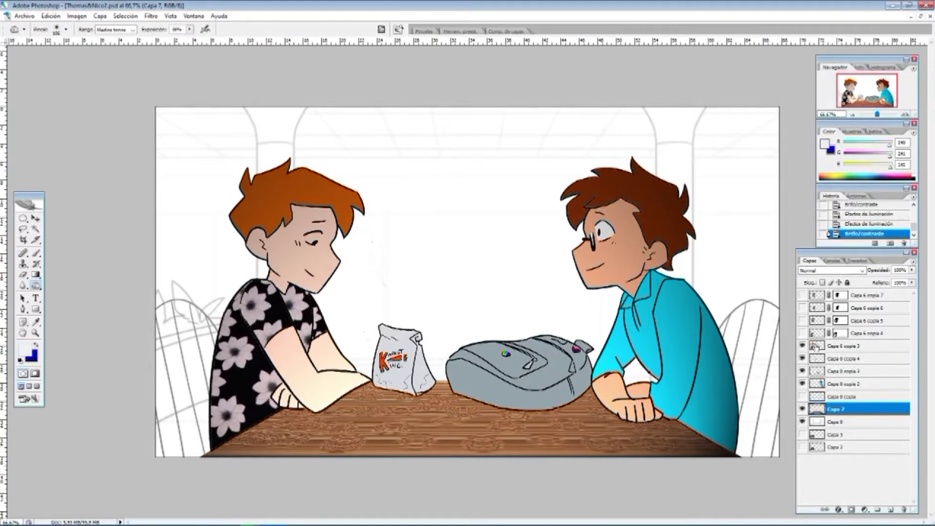
left_click(817, 346)
left_click(36, 333)
left_click_drag(340, 282, 293, 210)
left_click(36, 254)
left_click(36, 229)
left_click(447, 195)
left_click(447, 275, "shift")
left_click(36, 253)
key("b")
key("ctrl+shift+i")
- Paint near-white inside the left boy's eye with an adjusted brush, stepping back the excess strokes
left_click(66, 29)
key("Escape")
left_click(66, 29)
left_click_drag(26, 56, 23, 56)
mouse_move(440, 223)
left_mouse_down()
mouse_move(458, 232)
mouse_move(434, 255)
mouse_move(481, 215)
left_mouse_up()
left_click_drag(481, 215, 453, 266)
key("x")
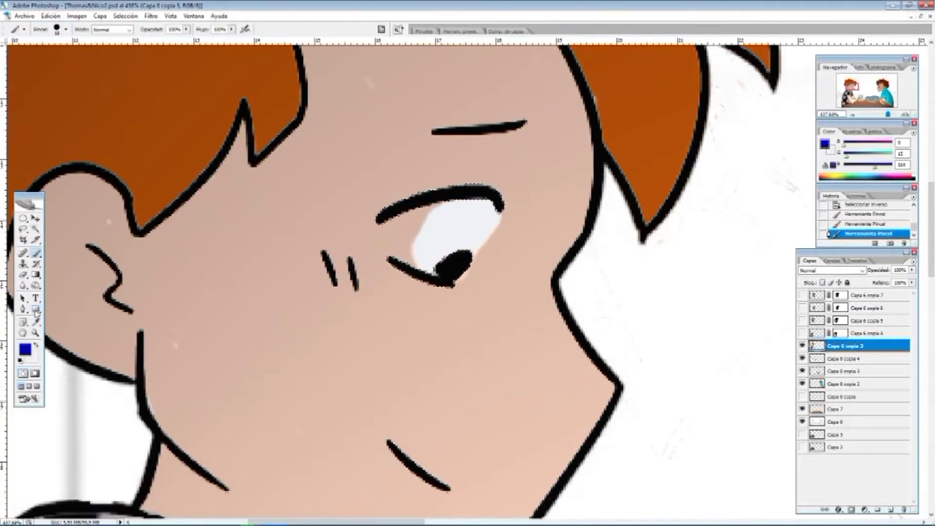
key("i")
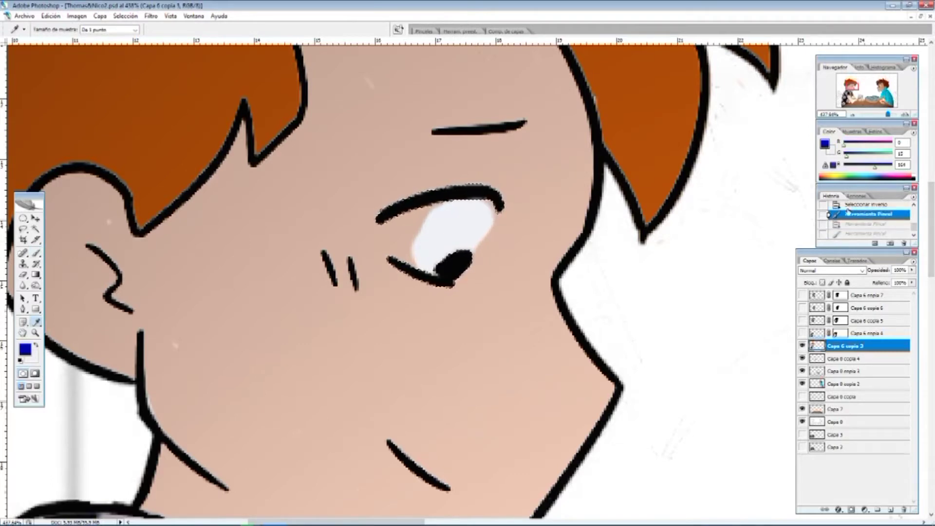
- Fill the rest of the left boy's eye with near-white up to the eyelid and pupil, using a smaller brush
left_click(36, 253)
left_click(59, 30)
left_click_drag(23, 56, 18, 57)
left_click(35, 333)
left_click_drag(529, 323, 371, 144)
left_click(36, 253)
mouse_move(573, 206)
left_mouse_down()
mouse_move(565, 242)
mouse_move(468, 368)
mouse_move(354, 334)
left_mouse_up()
key("ctrl+z")
left_click(36, 345)
left_click_drag(350, 292, 410, 261)
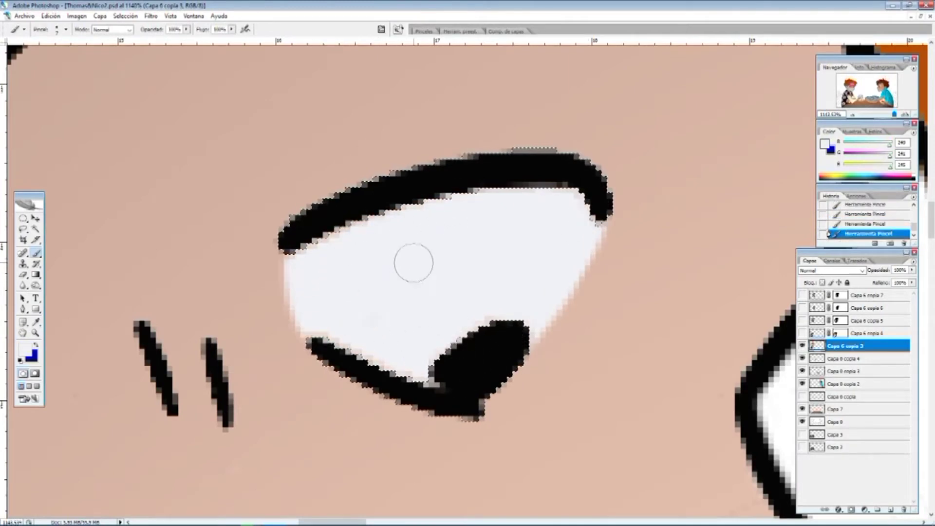
key("ctrl+0")
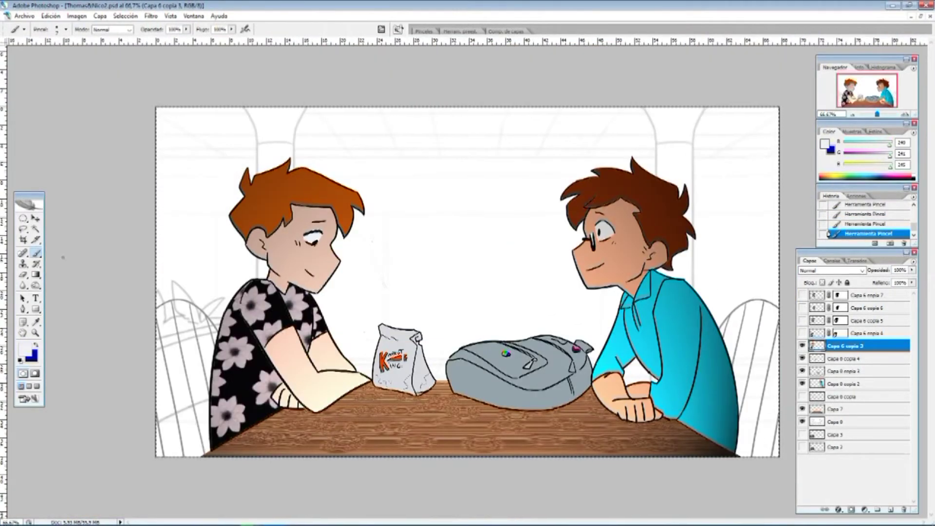
- Select the white of the left boy's eye with the Magic Wand and touch up its edges in near-white
left_click(35, 333)
left_click_drag(286, 208, 358, 270)
left_click(35, 229)
left_click(428, 217)
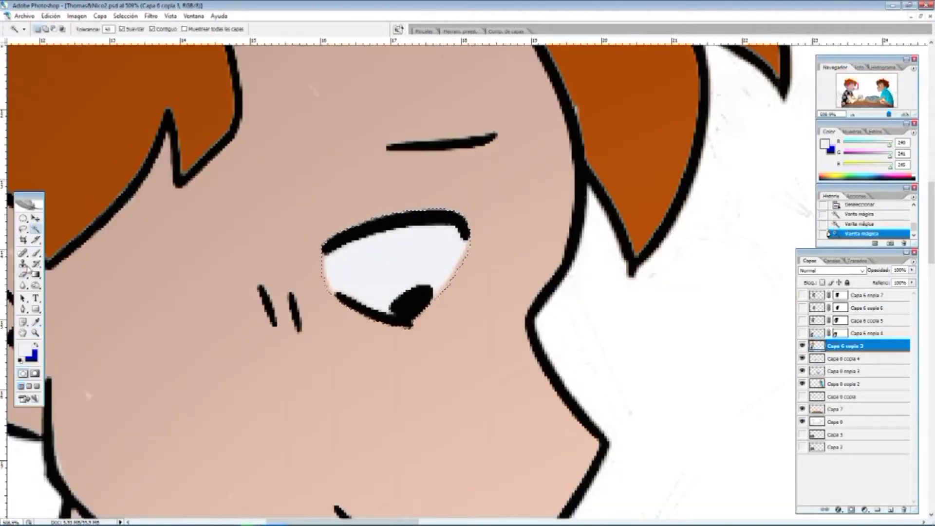
key("b")
left_click(863, 224)
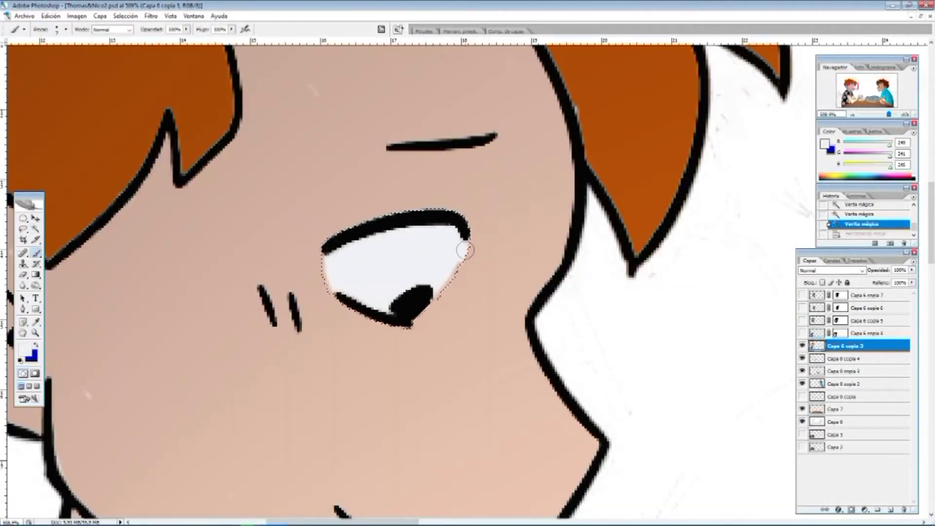
left_click_drag(445, 294, 439, 295)
left_click_drag(330, 265, 327, 272)
left_click_drag(327, 268, 328, 278)
left_click_drag(327, 275, 328, 285)
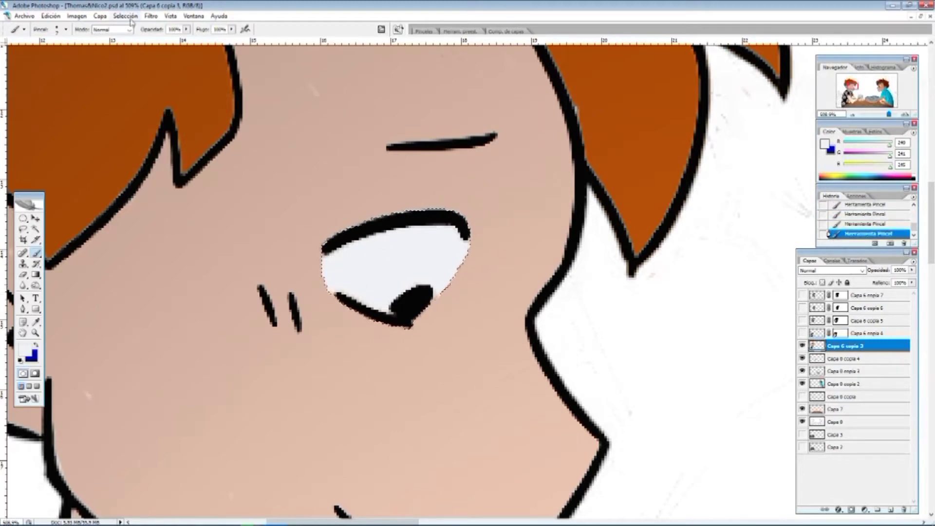
- Apply a slight Brightness/Contrast adjustment to the selected white of the left boy's eye and clear the selection
left_click(77, 16)
mouse_move(94, 61)
left_click(209, 82)
left_click_drag(148, 120, 152, 121)
left_click(219, 81)
key("ctrl+minus")
key("ctrl+minus")
key("ctrl+minus")
key("ctrl+minus")
key("ctrl+minus")
key("ctrl+minus")
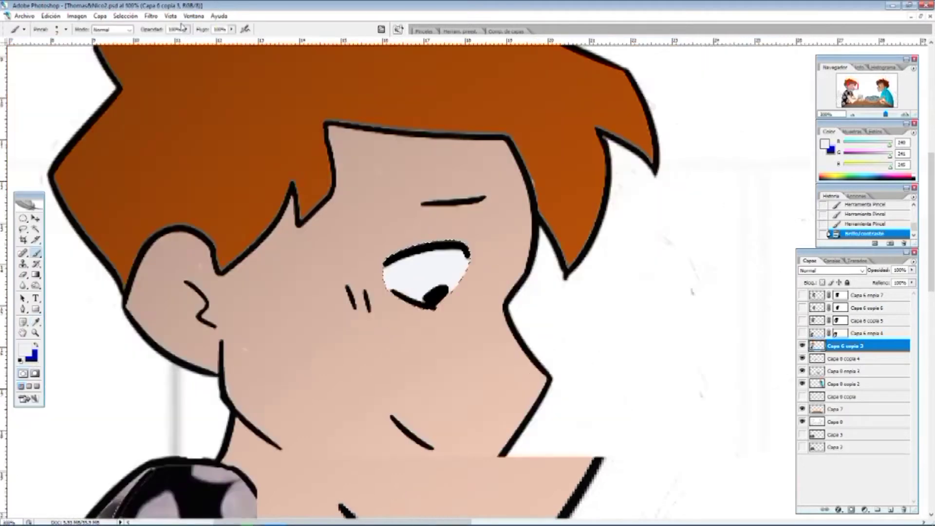
key("ctrl+d")
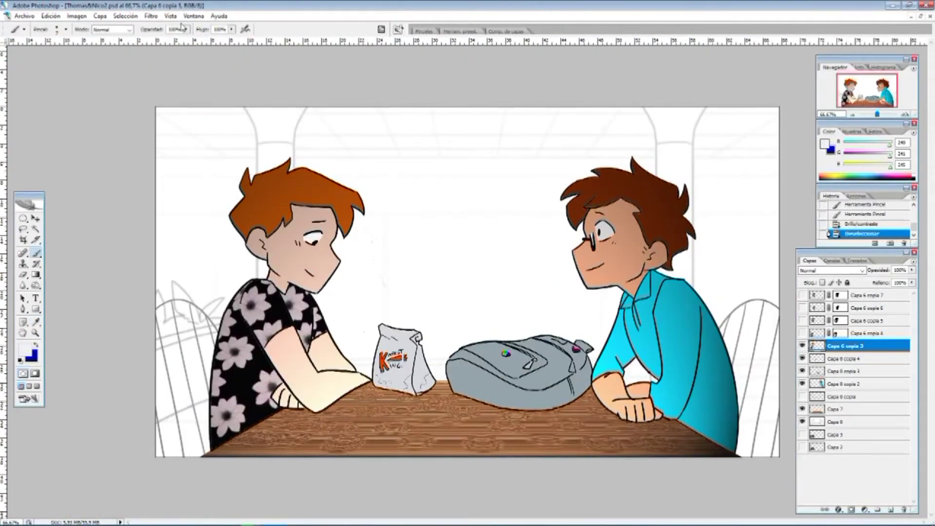
- Paste the black office chair into the scene, scale it down and place it over the left boy's back
key("ctrl+v")
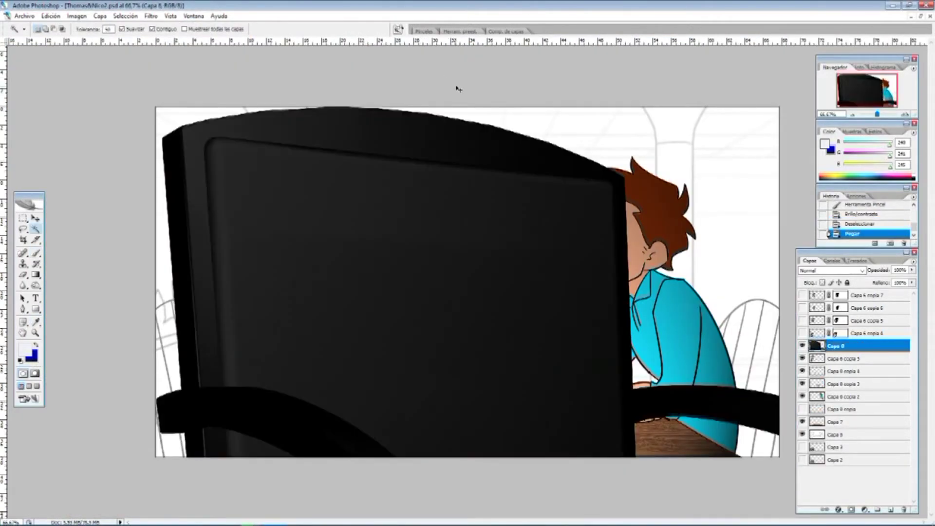
key("ctrl+t")
left_click_drag(154, 106, 375, 253)
left_click_drag(594, 475, 375, 252)
left_click_drag(759, 164, 379, 398)
left_click_drag(350, 441, 390, 215)
left_click_drag(593, 173, 439, 389)
left_click_drag(292, 434, 252, 332)
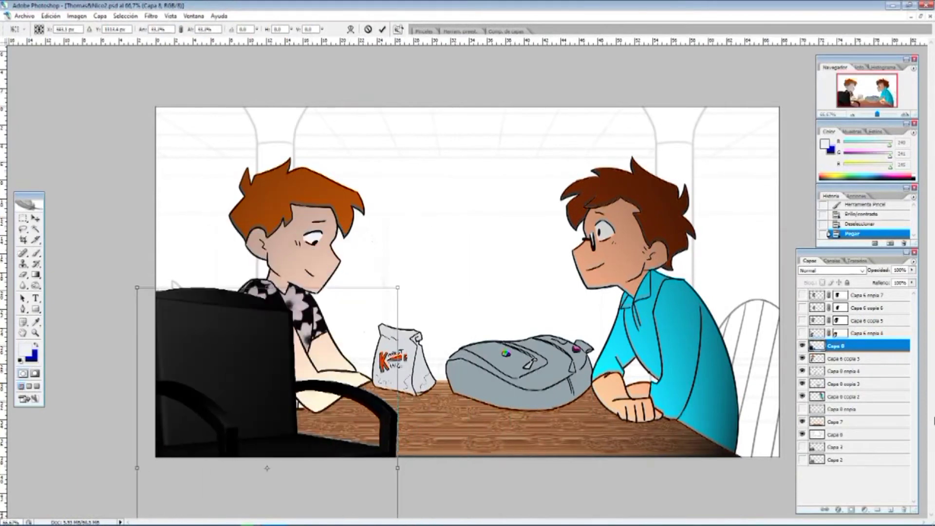
key("Return")
- Move the chair layer directly below the table layer Capa 7 and nudge the chair slightly down
key("ctrl+bracketleft")
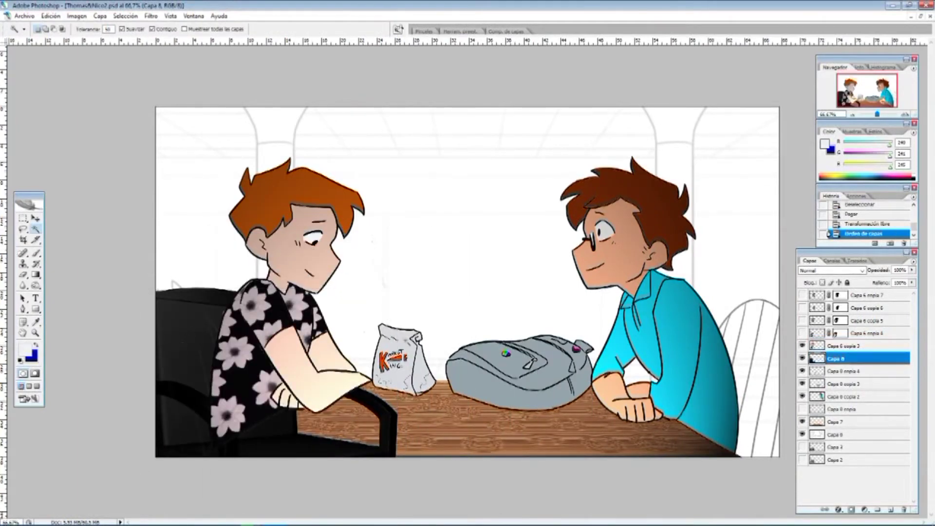
left_click_drag(858, 422, 857, 428)
left_click(35, 218)
left_click_drag(185, 318, 186, 323)
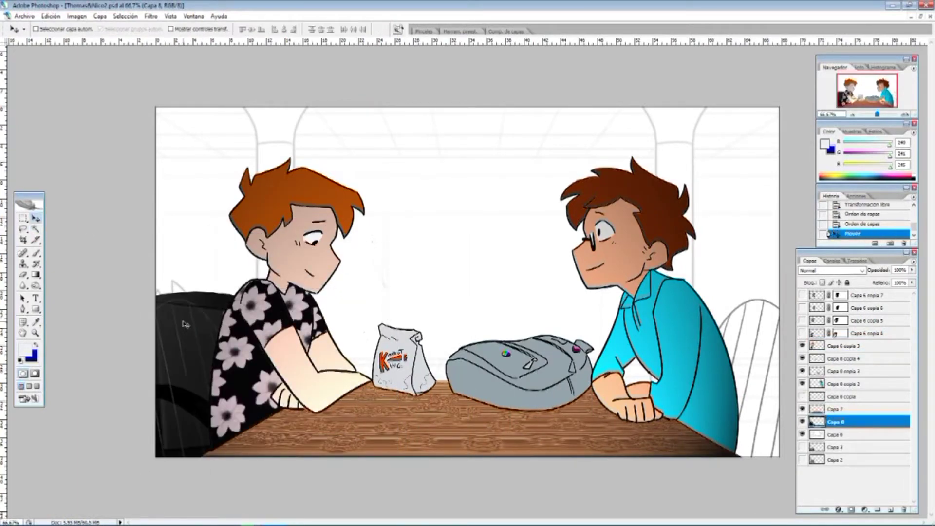
- Widen the left chair with Free Transform and lower it so only its backrest shows behind the left boy
key("ctrl+t")
left_click_drag(133, 477, 28, 474)
left_click_drag(346, 311, 360, 294)
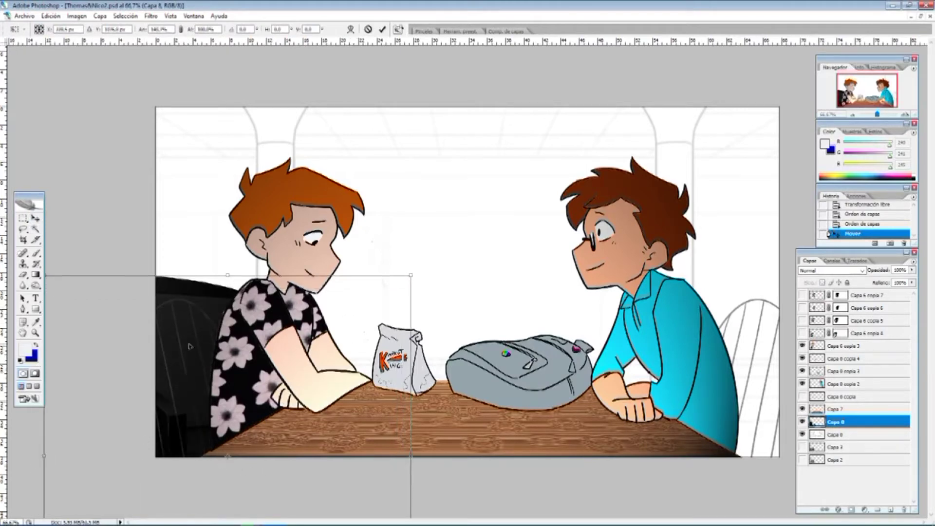
left_click_drag(42, 456, 6, 452)
left_click_drag(292, 370, 446, 252)
left_click_drag(156, 334, 98, 334)
left_click_drag(532, 237, 438, 378)
key("Return")
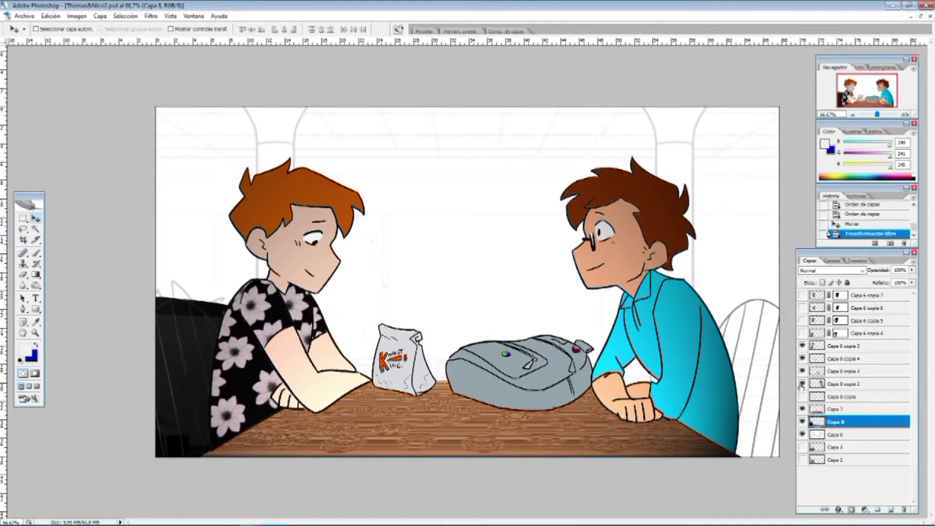
left_click(21, 218)
left_click(36, 228)
left_click(191, 334)
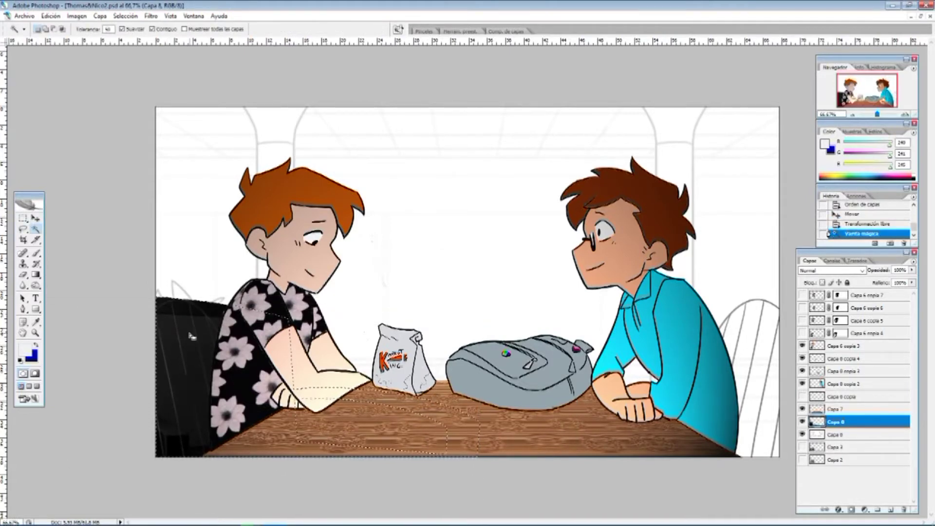
key("ctrl+d")
- Paste another copy of the chair, flip it horizontally and place it behind the right boy
key("ctrl+v")
left_click(35, 218)
left_click(77, 16)
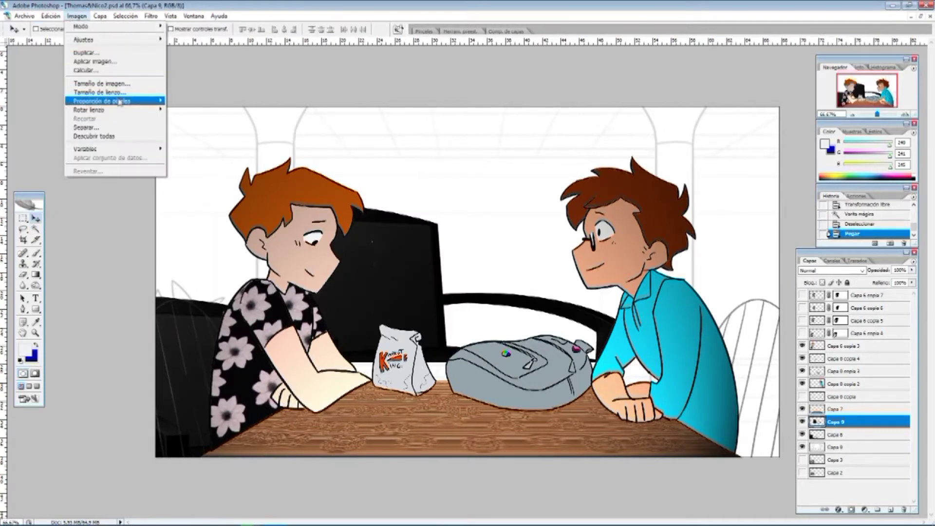
left_click(152, 18)
right_click(420, 256)
left_click(407, 261)
key("ctrl+t")
right_click(407, 261)
left_click(458, 384)
left_click_drag(553, 267, 744, 360)
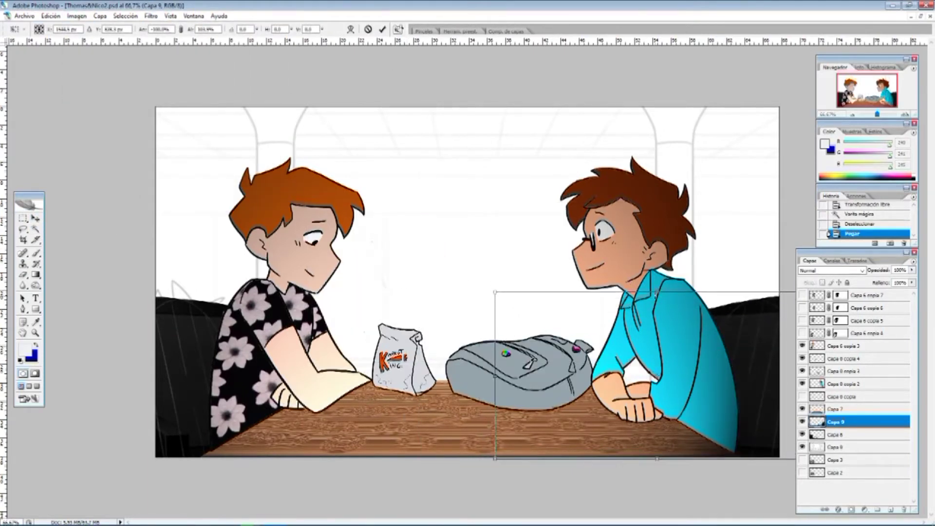
key("Return")
- Hide the background sketch layer and toggle the left boy's layer to compare the scene
left_click(802, 446)
left_click(802, 347)
left_click(802, 347)
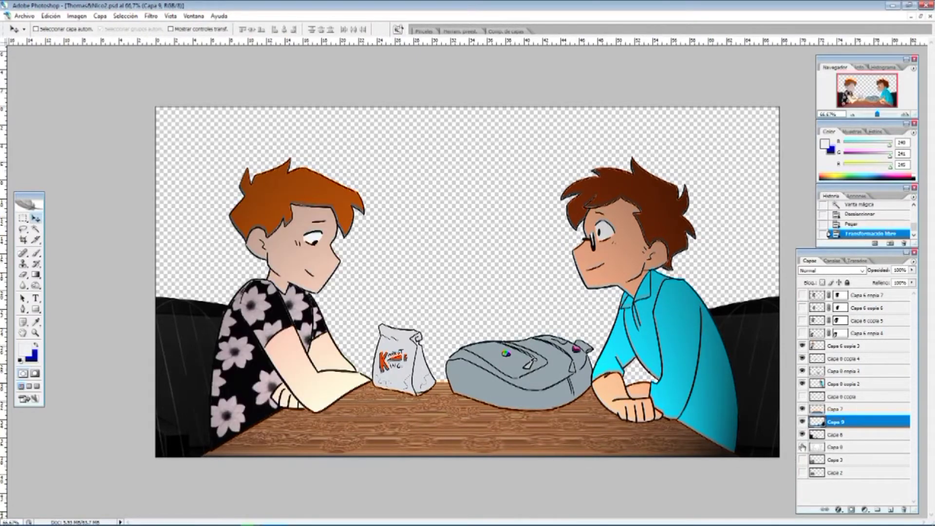
left_click(803, 397)
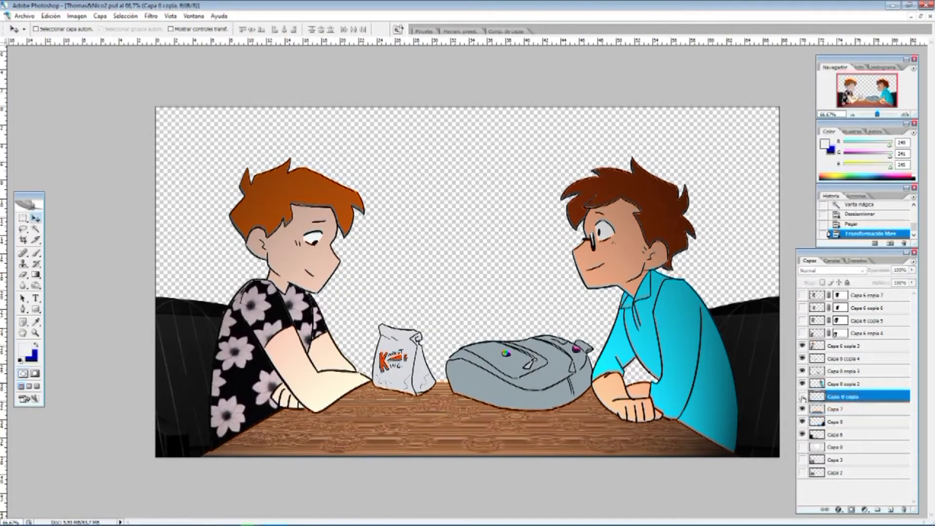
- Try erasing the stray sketch lines over the left chair on the left boy's layer, toggling layers to find their source
left_click(843, 345)
left_click(35, 333)
left_click_drag(180, 417, 507, 302)
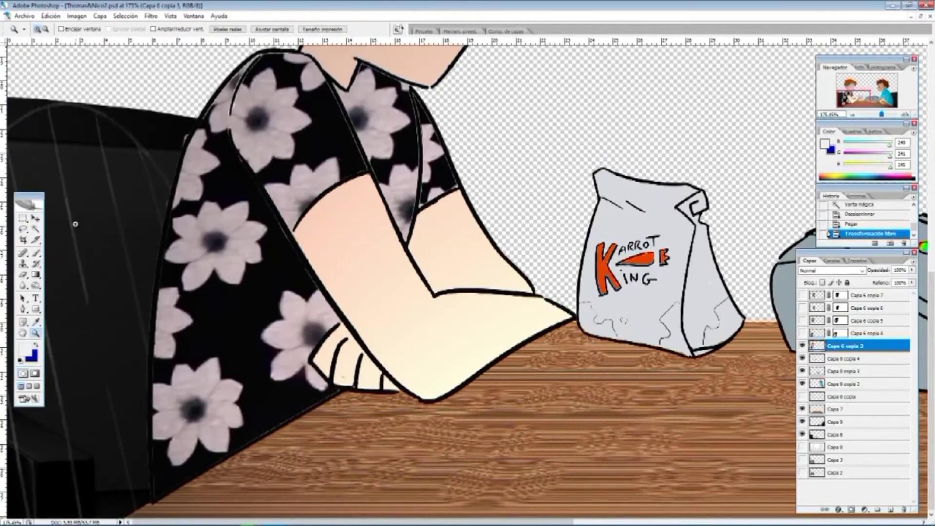
left_click(23, 274)
left_click(77, 198)
left_click(802, 346)
left_click(803, 346)
left_click(802, 360)
left_click(802, 360)
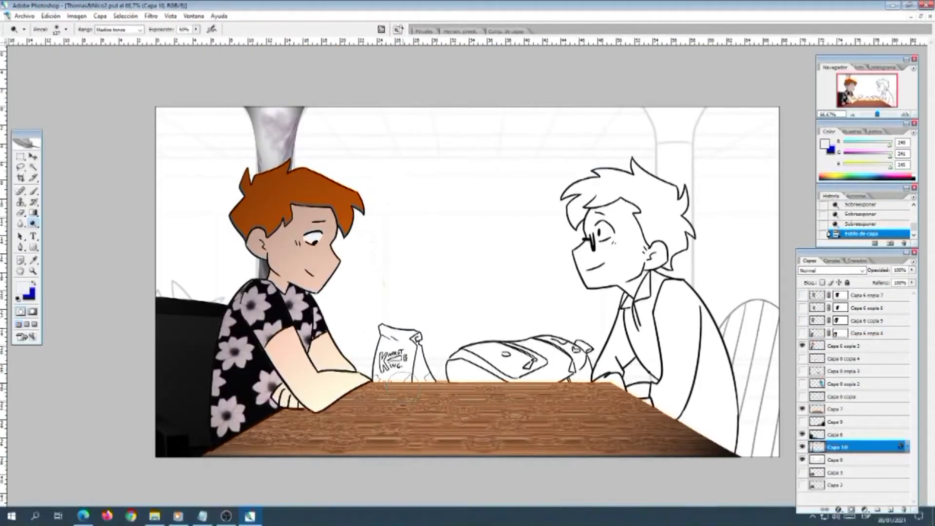
- Paste the selected vertical strip of the marble texture image into the scene and place it over the right column
left_click(920, 16)
left_click(89, 175)
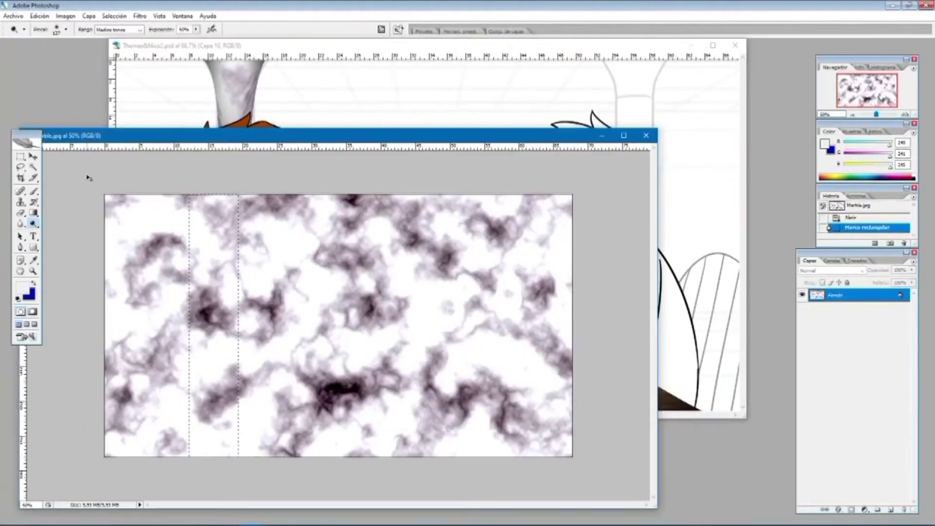
left_click(366, 47)
key("ctrl+v")
key("ctrl+t")
left_click_drag(430, 112, 637, 113)
key("Return")
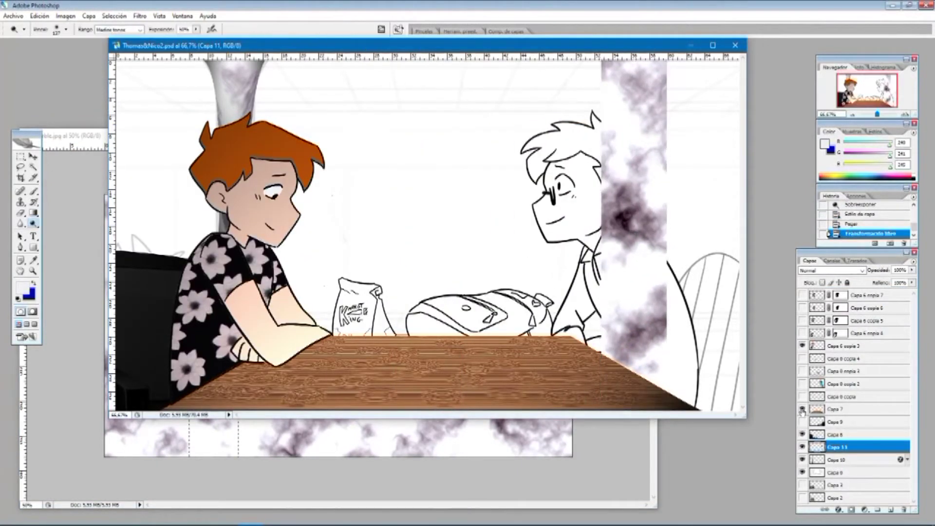
- Lower the marble strip's opacity to 57% and hide the table and left chair layers
left_click(802, 410)
left_click_drag(892, 282, 891, 285)
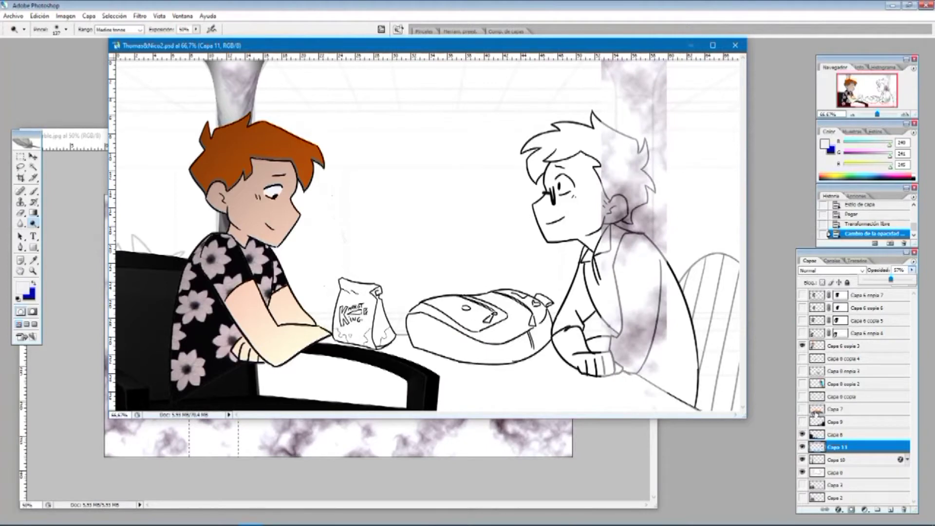
left_click(801, 434)
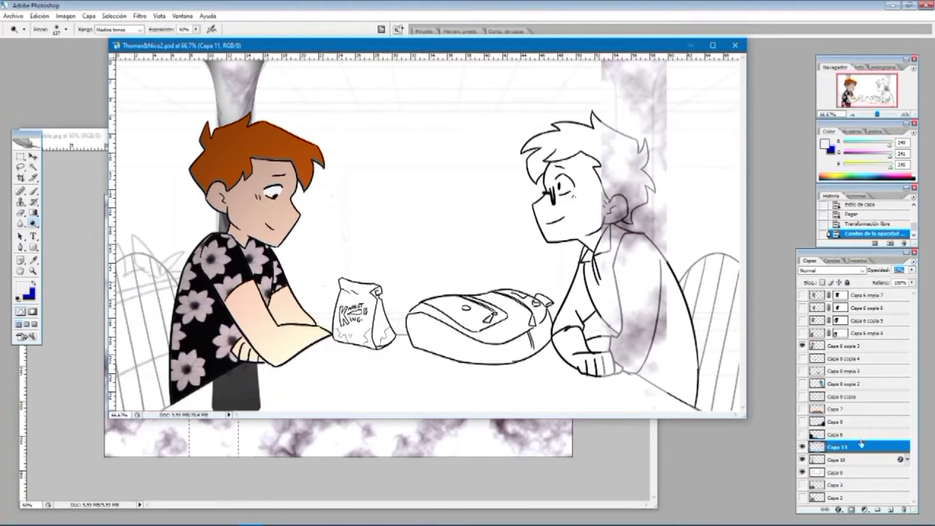
- Warp the marble strip along the right column's sketch, narrowing the shaft and flaring it towards the ceiling
key("ctrl+t")
right_click(648, 68)
left_click(681, 180)
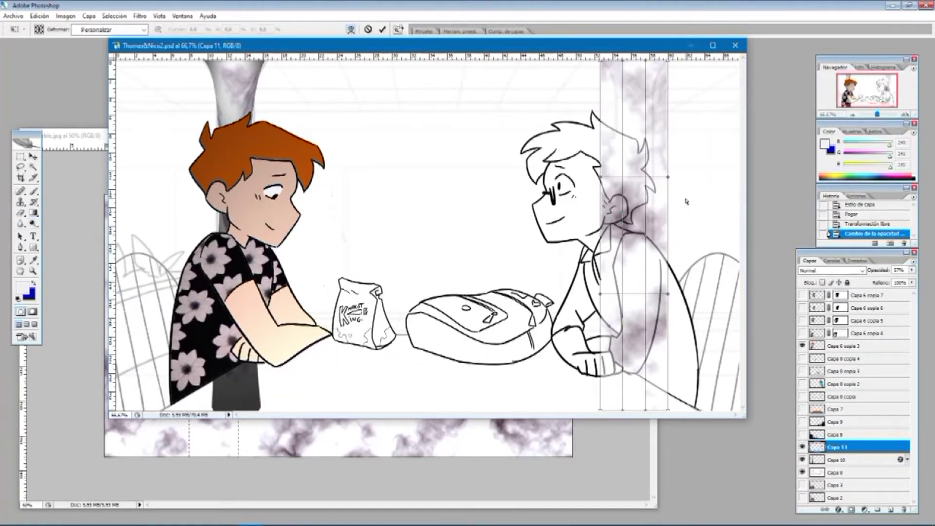
left_click_drag(601, 181, 640, 87)
left_click_drag(668, 177, 636, 81)
left_click_drag(599, 294, 596, 301)
left_click_drag(668, 295, 652, 289)
left_click_drag(668, 411, 680, 415)
left_click_drag(597, 301, 605, 305)
left_click_drag(643, 89, 632, 89)
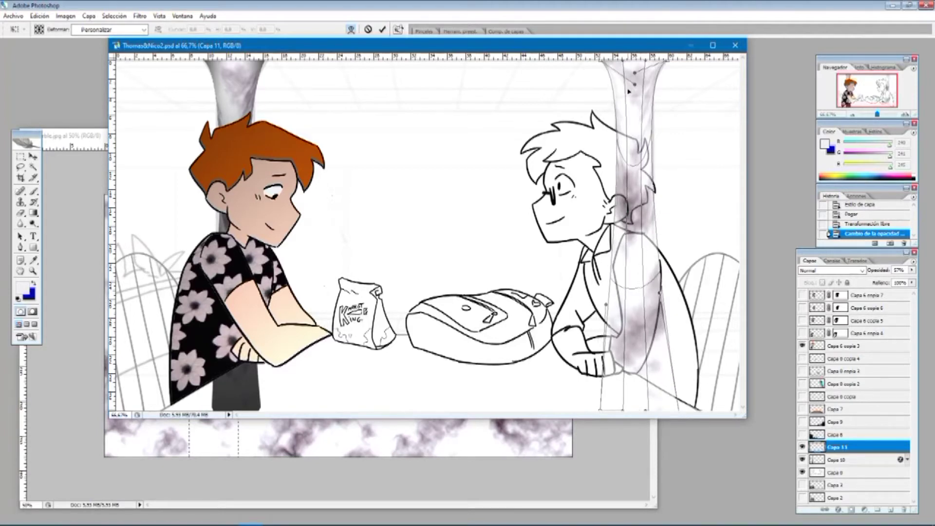
left_click_drag(660, 292, 651, 295)
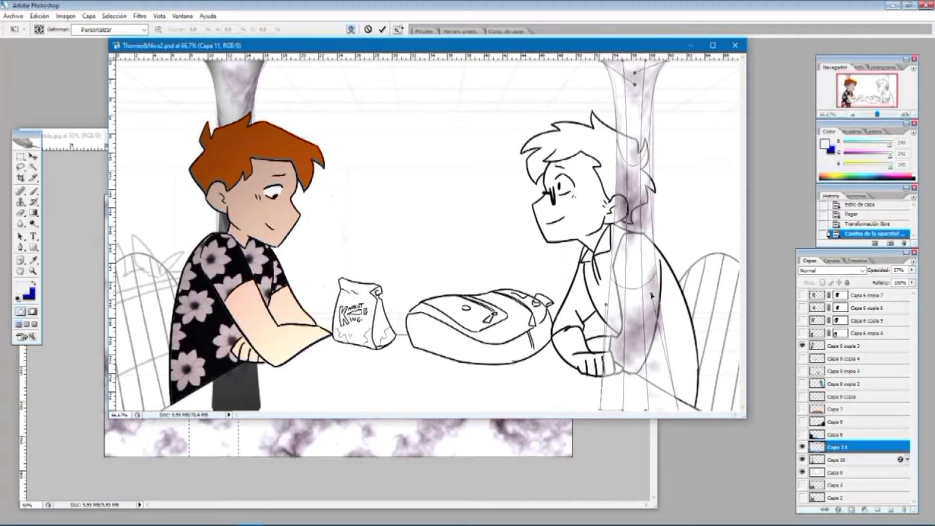
- Refine the right column's warp by drawing its sides and base corners inward, and apply the transformation
left_click_drag(636, 77, 644, 77)
left_click_drag(688, 442, 687, 486)
left_click_drag(680, 446, 646, 445)
left_click_drag(651, 327, 662, 325)
mouse_move(606, 338)
left_mouse_down()
mouse_move(615, 339)
mouse_move(606, 339)
left_mouse_up()
left_click_drag(600, 444, 648, 446)
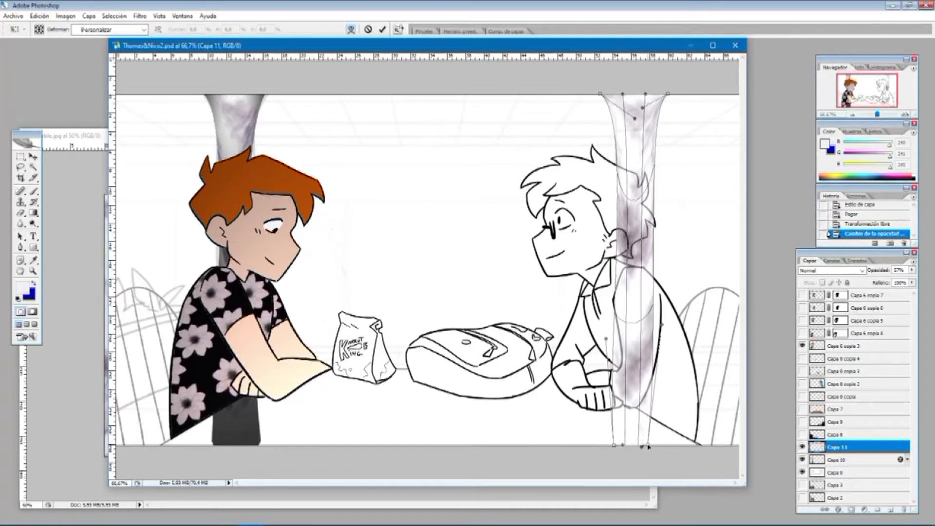
key("Return")
- Restore the right marble column's opacity to 100% and toggle the right boy's layer to preview the overlap
key("o")
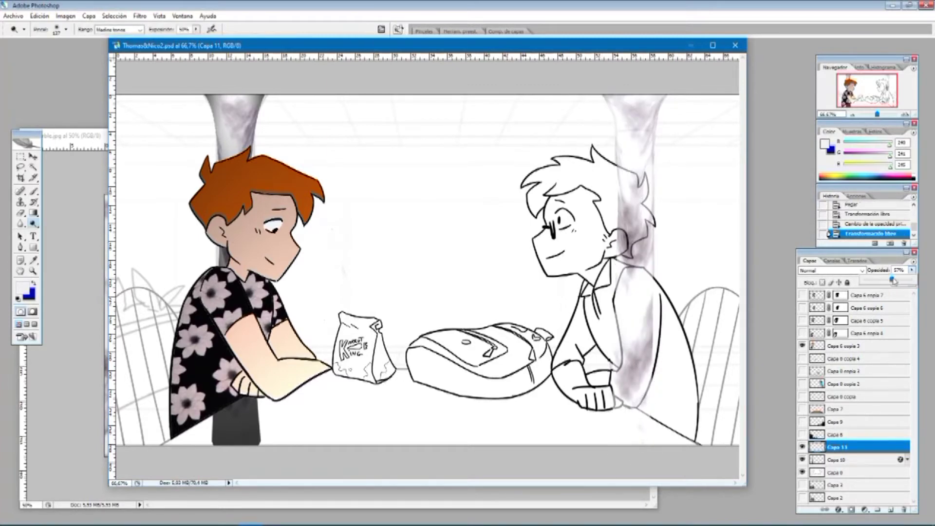
left_click_drag(893, 281, 925, 286)
left_click(802, 384)
left_click(803, 384)
- Shade the right marble column's edges with the Burn tool and lighten its upper shaft with the Dodge tool
left_click_drag(34, 225, 53, 234)
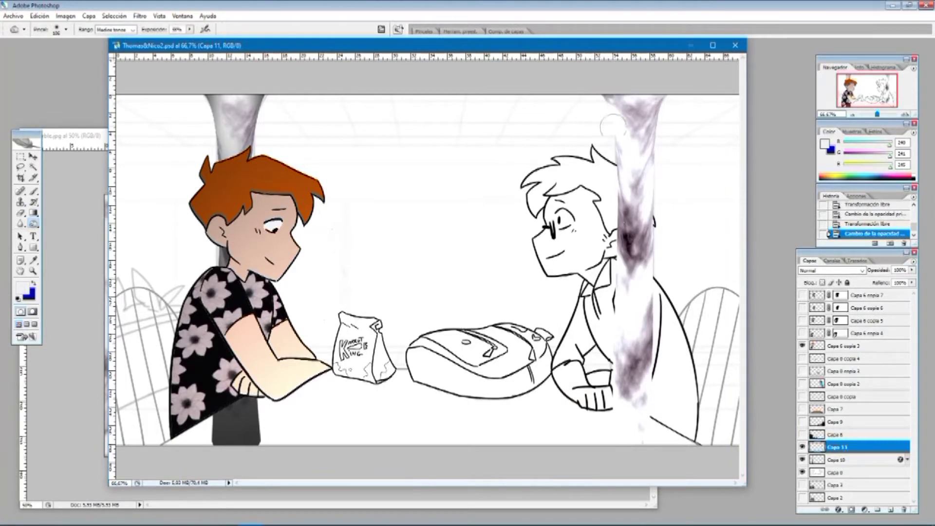
left_click_drag(623, 197, 633, 260)
left_click_drag(659, 190, 620, 243)
left_click_drag(607, 104, 601, 93)
left_click_drag(33, 223, 54, 223)
left_click_drag(638, 112, 632, 215)
left_click(89, 15)
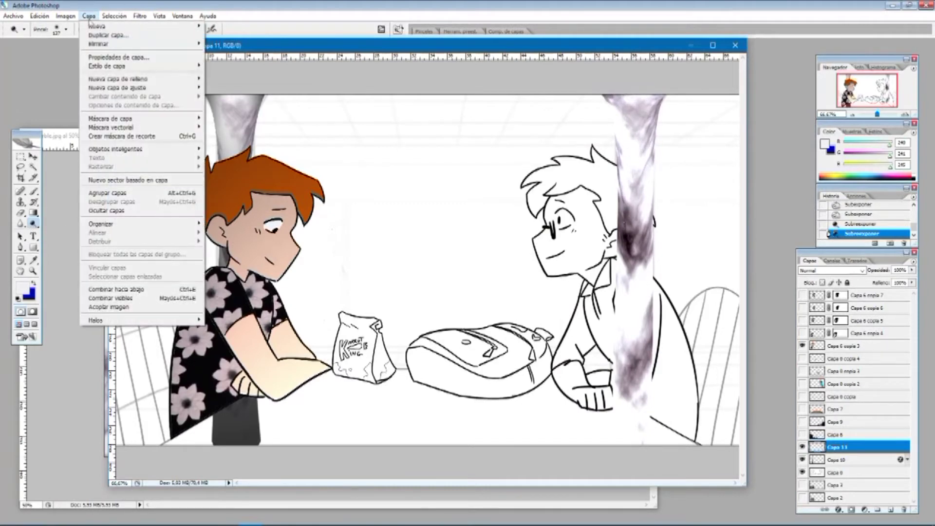
left_click(237, 5)
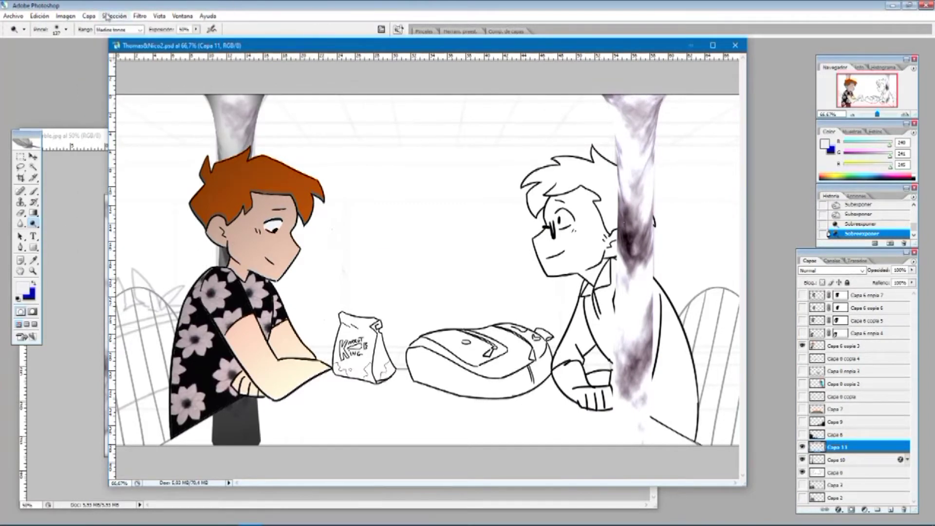
- Add a gradient overlay to the right marble column's layer and set its blend mode to Multiplicar
left_click(88, 15)
mouse_move(112, 69)
left_click(253, 141)
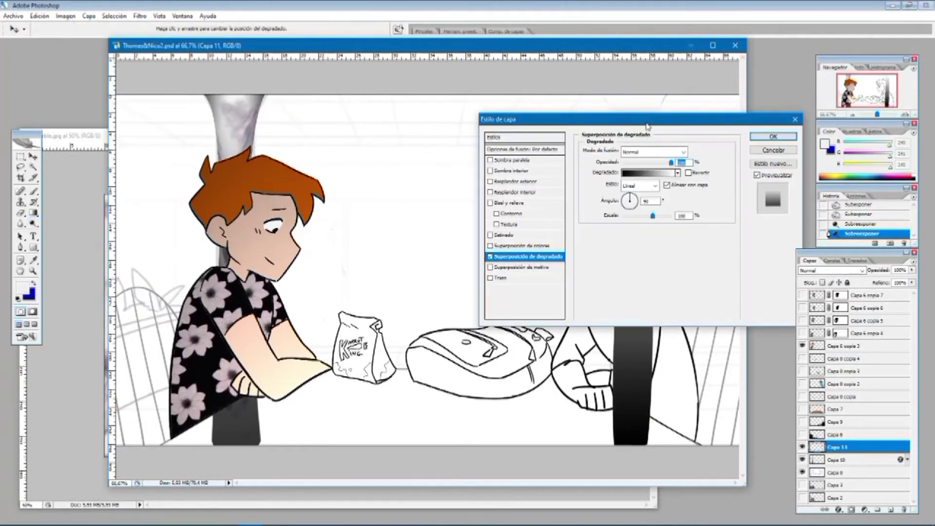
left_click_drag(646, 126, 336, 104)
left_click(343, 130)
left_click(351, 167)
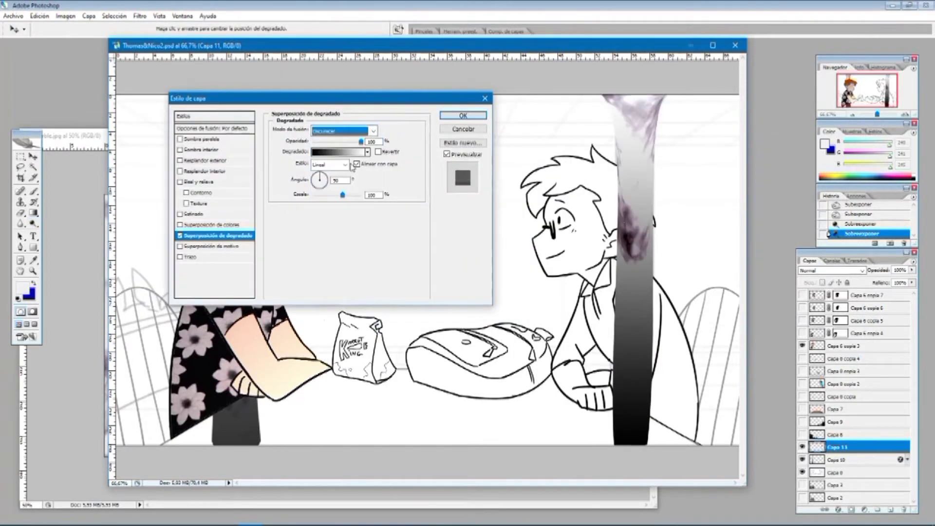
left_click(372, 131)
left_click(341, 192)
left_click(373, 131)
left_click(327, 241)
left_click(373, 130)
left_click(341, 178)
left_click_drag(369, 99, 379, 223)
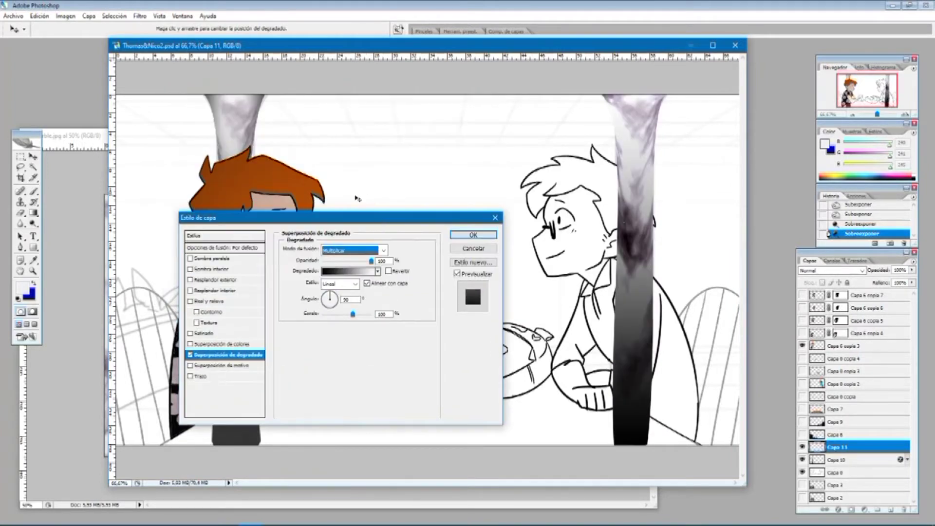
left_click_drag(358, 316, 348, 317)
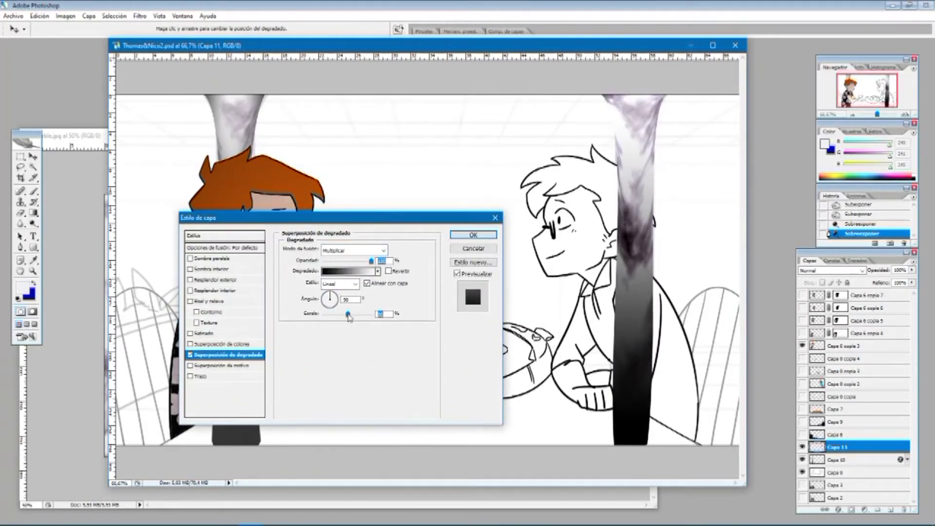
- Set the overlay's angle to 0° and build a black-white-black gradient with the white stop at 50% and a black stop at 100%
left_click(333, 272)
left_click_drag(562, 257, 468, 258)
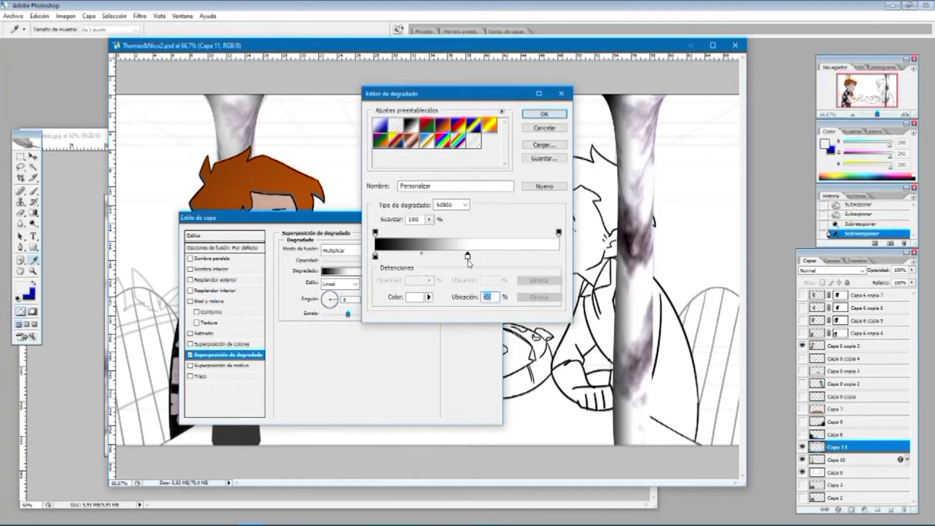
double_click(559, 256)
left_click_drag(574, 210, 574, 331)
left_click(792, 199)
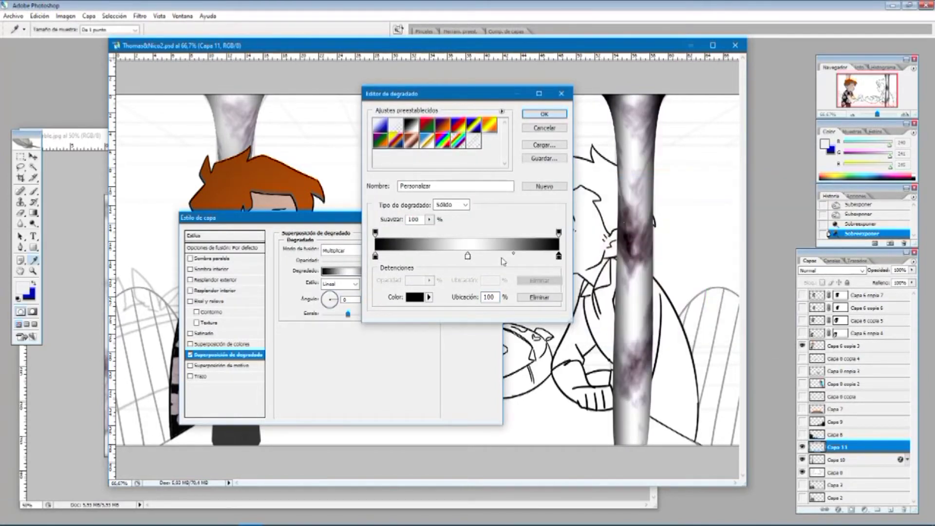
- Save the gradient preset under its default file name, then raise the overlay's scale and apply the layer style
left_click(544, 159)
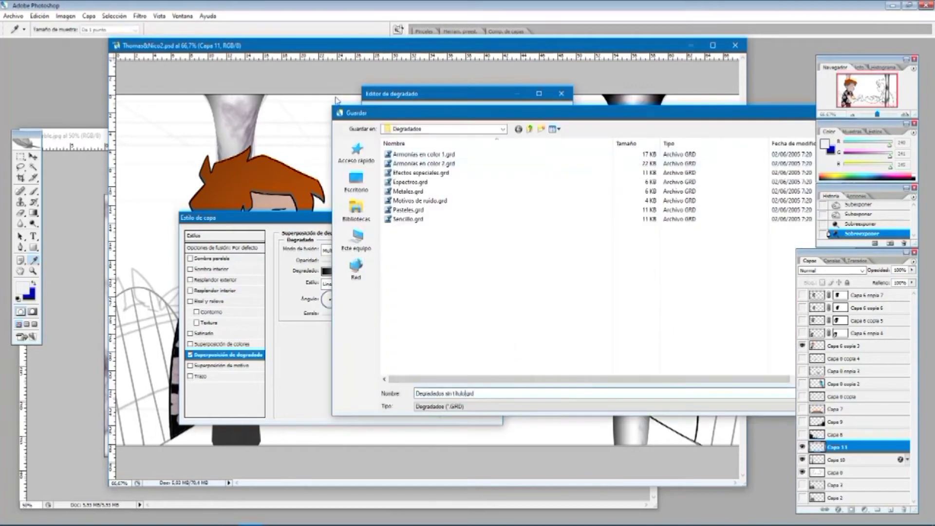
key("Return")
left_click(549, 116)
mouse_move(348, 315)
left_mouse_down()
mouse_move(371, 314)
mouse_move(361, 315)
left_mouse_up()
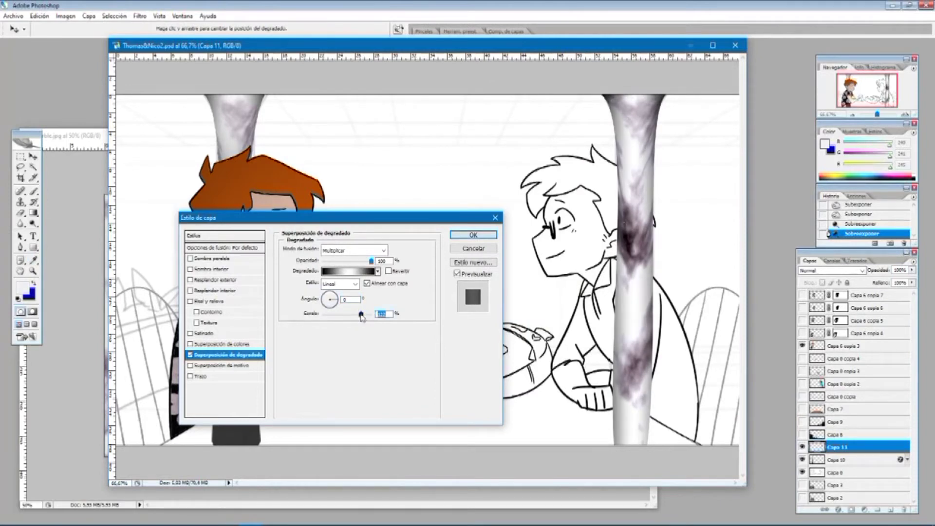
left_click(480, 235)
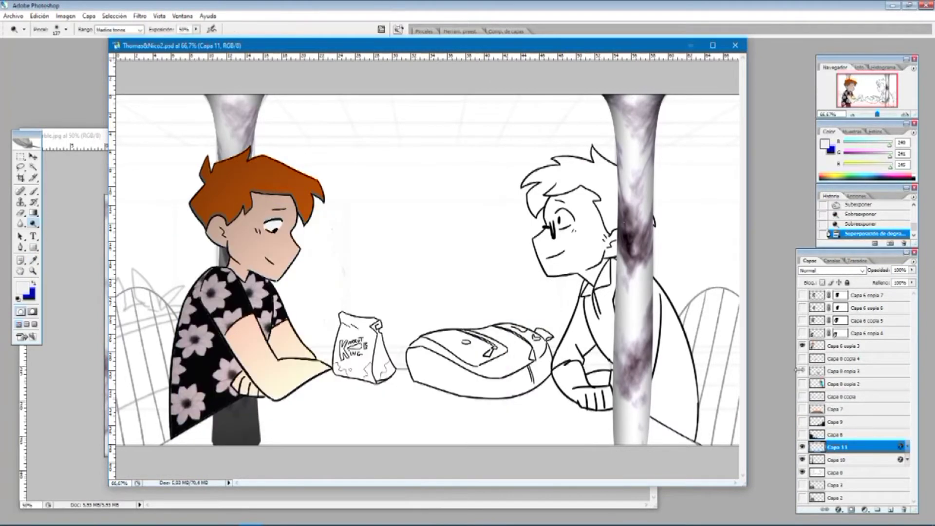
- Show the right boy, paper bag, backpack and table layers, and hide the old left column's layer Capa 10
left_click(803, 384)
left_click(802, 409)
left_click(802, 371)
left_click(802, 358)
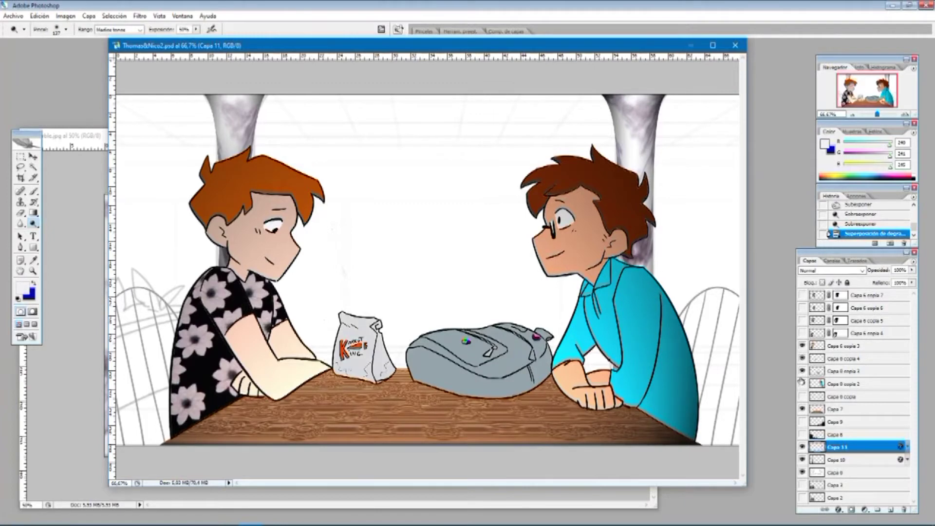
left_click(802, 471)
left_click(802, 472)
left_click(802, 460)
left_click(802, 446)
left_click(802, 447)
- Duplicate the shaded right marble column and move the copy behind the left boy as the left column
right_click(844, 447)
left_click(838, 245)
key("Return")
key("v")
left_click_drag(647, 141, 242, 132)
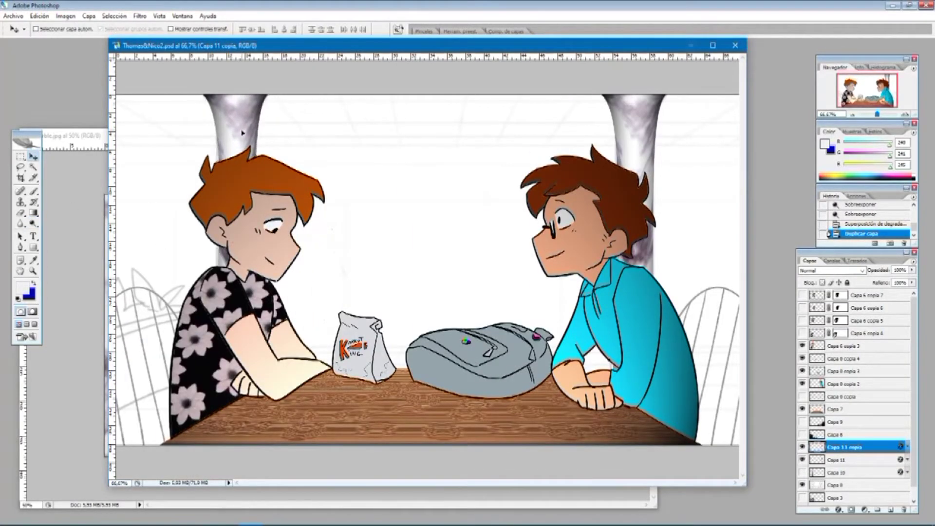
- Hide the white background layer and show the layers of both black chairs
scroll(852, 389, "down", 1)
left_click(802, 474)
left_click(802, 423)
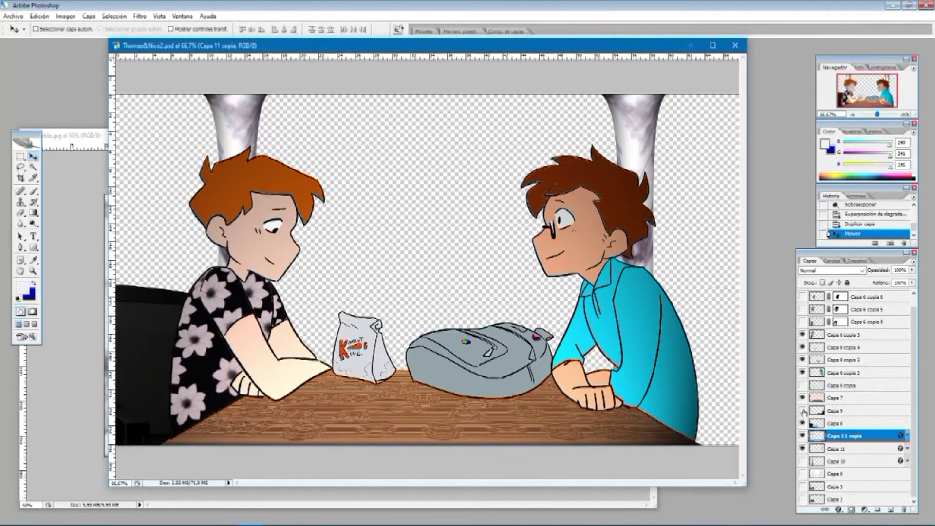
left_click(802, 411)
- Create a new grayscale document of 200 x 200 pixels and fill it with light grey
left_click(13, 15)
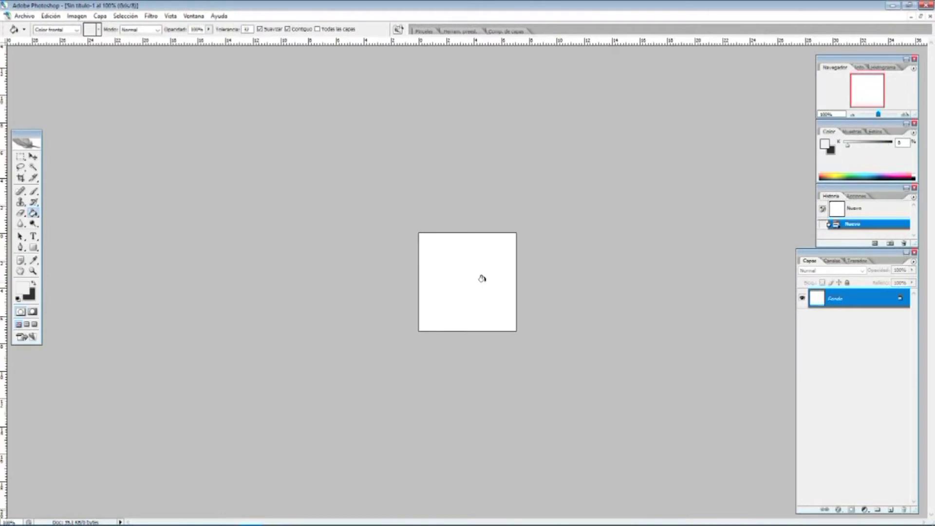
left_click(438, 277)
- Try the Película granulada filter on the grey tile and compare the Textura filters to pick Granulado
left_click(151, 15)
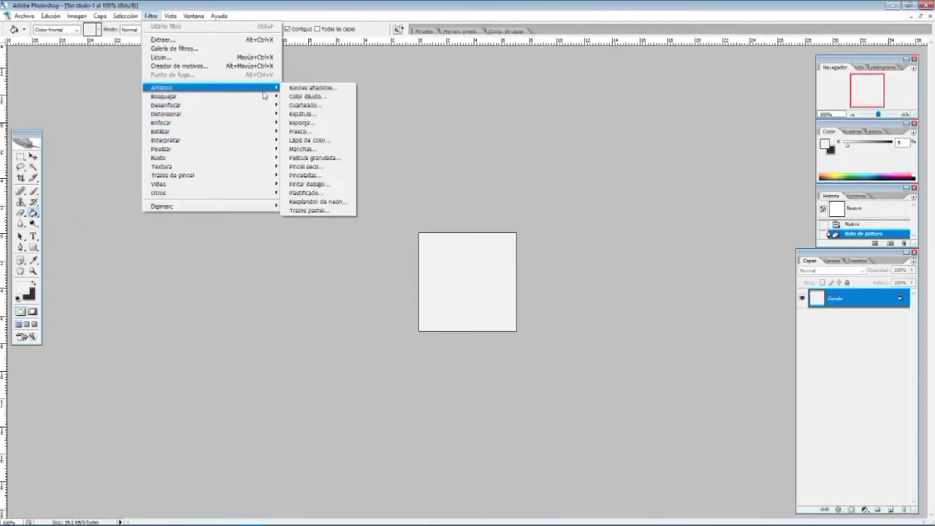
left_click(314, 156)
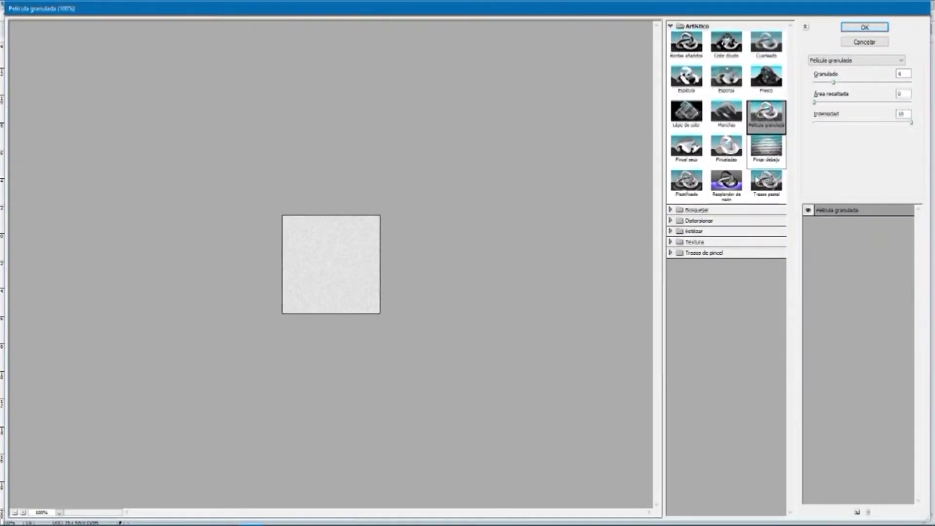
left_click(670, 242)
left_click(726, 258)
left_click(766, 258)
left_click(726, 294)
left_click(757, 263)
left_click(733, 261)
- Adjust the Granulado filter's grain type and contrast, and apply it to the grey tile
left_click(865, 115)
left_click(865, 157)
left_click(866, 115)
left_click(871, 141)
left_click_drag(863, 103, 871, 102)
left_click(870, 116)
left_click(869, 123)
left_click(895, 61)
left_click(895, 61)
left_click(865, 28)
- Create a new grayscale document 1600 pixels wide and 800 pixels high
left_click(24, 16)
left_click(22, 25)
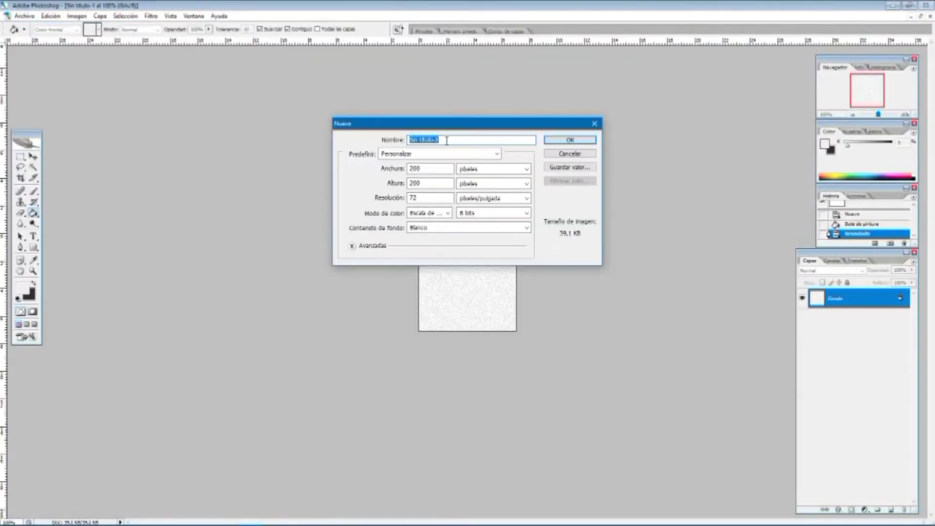
double_click(428, 169)
type("1600")
key("Tab")
type("800")
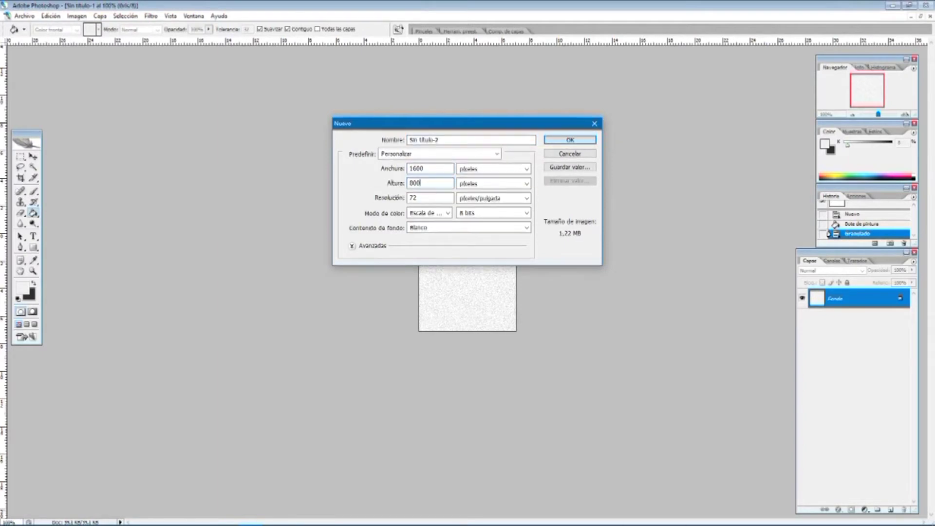
key("Return")
- Copy the whole grain tile, paste it into the 1600 x 800 document and place it in the canvas's upper-left corner
left_click(920, 17)
left_click(440, 161)
key("ctrl+a")
key("ctrl+c")
double_click(576, 178)
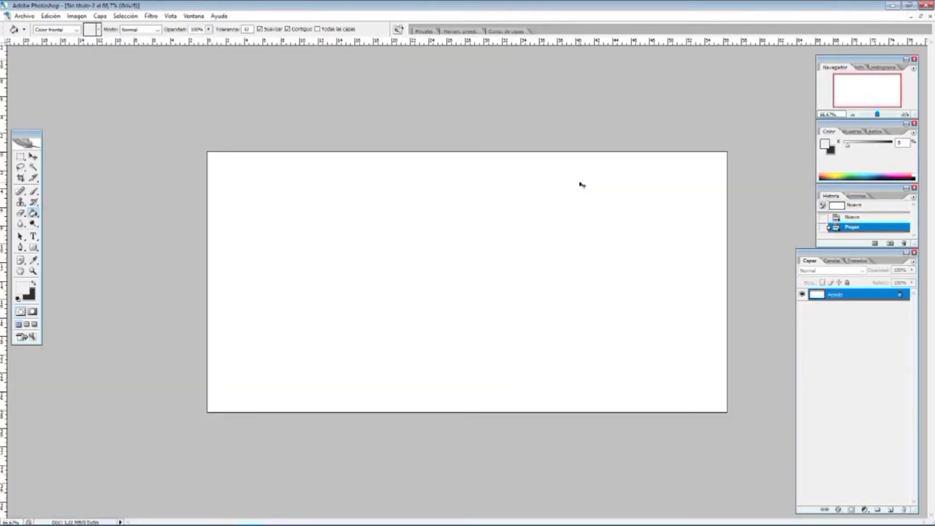
key("ctrl+v")
left_click(33, 157)
left_click_drag(494, 293, 249, 185)
left_click(171, 16)
left_click(193, 170)
- Paste further copies of the grain tile side by side to complete the top row of eight
key("ctrl+v")
left_click_drag(453, 286, 290, 194)
key("ctrl+v")
left_click_drag(462, 273, 366, 172)
key("ctrl+v")
left_click_drag(445, 273, 409, 188)
key("ctrl+v")
left_click_drag(481, 267, 494, 194)
key("ctrl+v")
left_click_drag(522, 257, 566, 188)
key("ctrl+v")
key("ctrl+v")
left_click_drag(490, 278, 706, 184)
- Paste copies of the grain tile along the second row of the canvas
key("ctrl+v")
left_click_drag(461, 276, 233, 243)
key("ctrl+v")
left_click_drag(492, 284, 338, 251)
- Fill the third row of the canvas with pasted copies of the grain tile
key("ctrl+v")
left_click_drag(488, 301, 247, 320)
key("ctrl+v")
key("ctrl+v")
key("ctrl+v")
key("ctrl+v")
key("ctrl+v")
key("ctrl+v")
key("ctrl+v")
left_click_drag(486, 300, 511, 327)
key("ctrl+v")
key("ctrl+v")
key("ctrl+v")
key("ctrl+v")
left_click_drag(470, 283, 650, 308)
key("ctrl+v")
- Complete the bottom row with pasted grain tiles so the whole canvas is covered
key("ctrl+v")
left_click_drag(468, 272, 250, 374)
key("ctrl+v")
left_click_drag(461, 292, 312, 374)
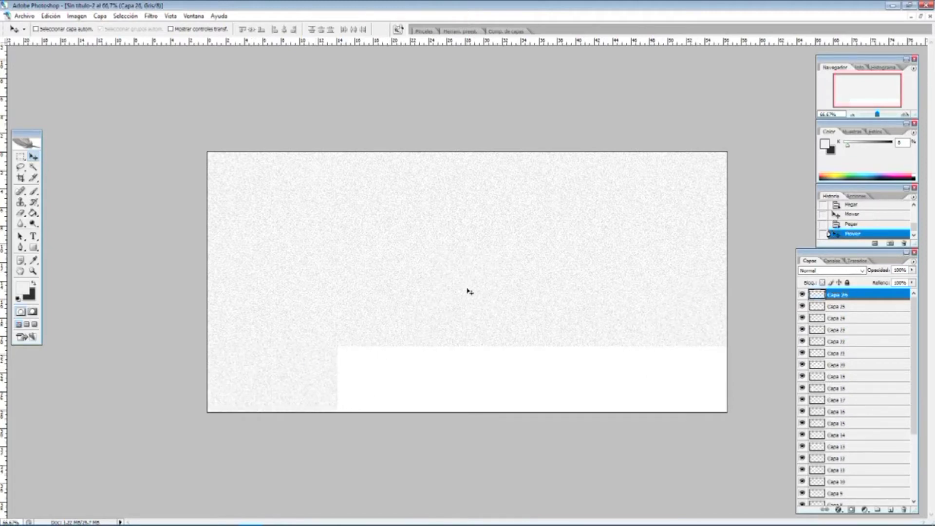
left_click_drag(483, 292, 382, 373)
key("ctrl+v")
left_click_drag(477, 272, 505, 382)
key("ctrl+v")
key("ctrl+v")
left_click_drag(468, 280, 565, 375)
key("ctrl+v")
left_click_drag(510, 307, 645, 376)
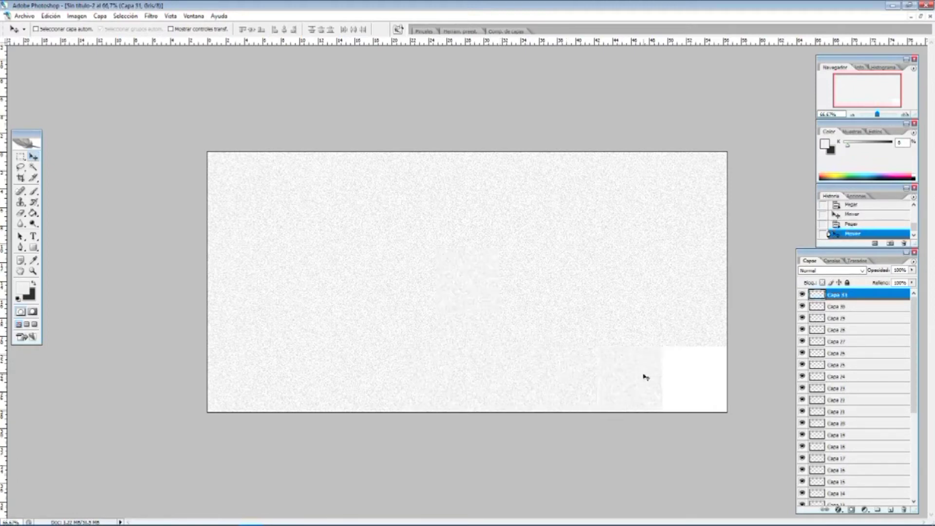
left_click_drag(477, 282, 706, 378)
- Apply a Bisel y relieve style with Contorno and a woven Textura pattern to the first tile's layer, Capa 1
scroll(870, 411, "down", 5)
left_click(864, 487)
left_click(99, 16)
mouse_move(157, 69)
left_click(275, 113)
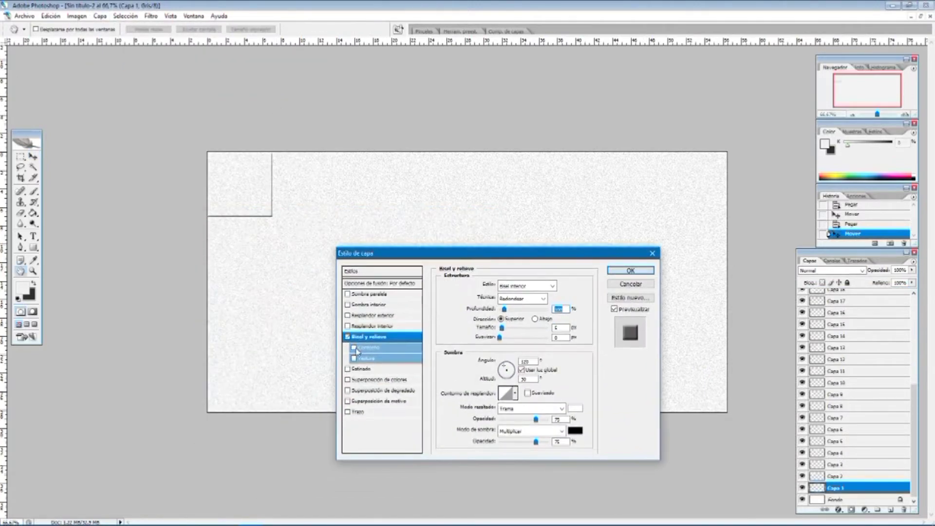
left_click(354, 359)
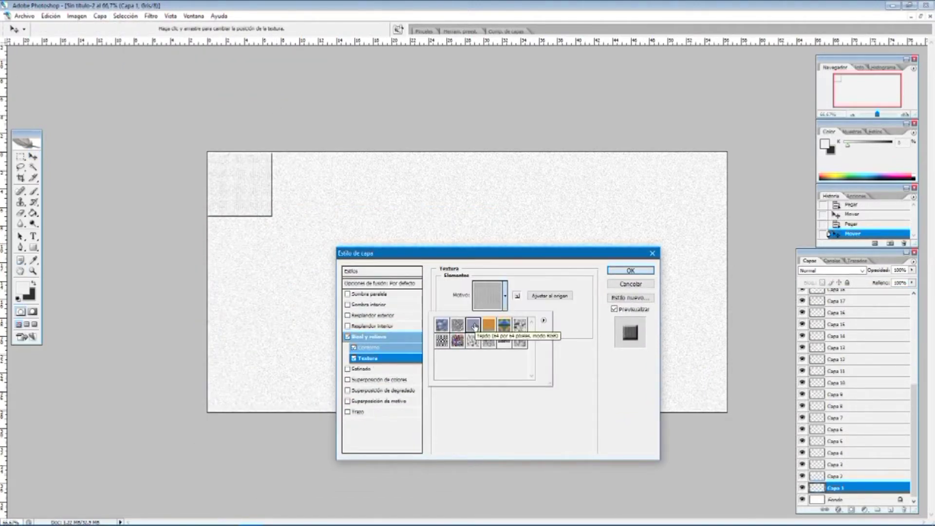
left_click(346, 306)
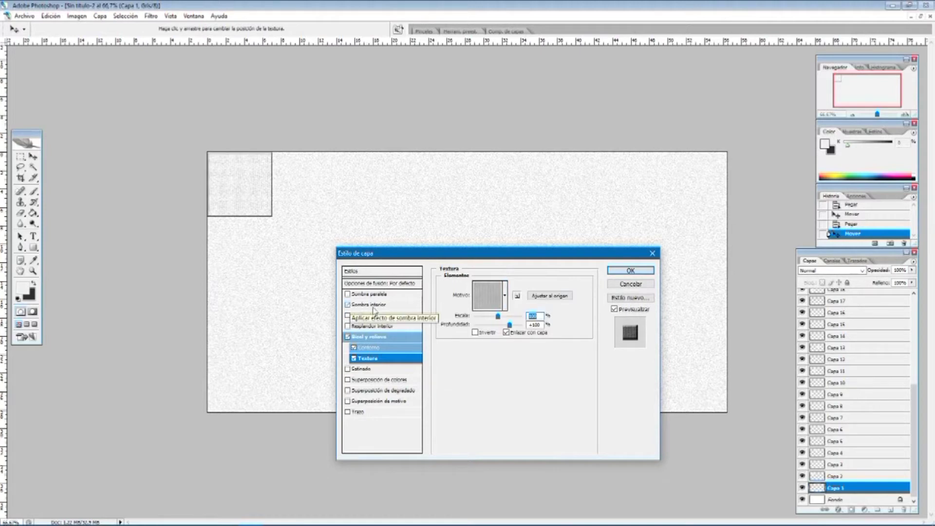
left_click(630, 270)
- Copy Capa 1's layer style and paste it onto all the other tile layers, Capa 2 to Capa 32
right_click(848, 489)
left_click(843, 424)
left_click(854, 476)
left_click_drag(914, 439, 914, 336)
left_click(865, 296, "shift")
right_click(869, 332)
left_click(861, 279)
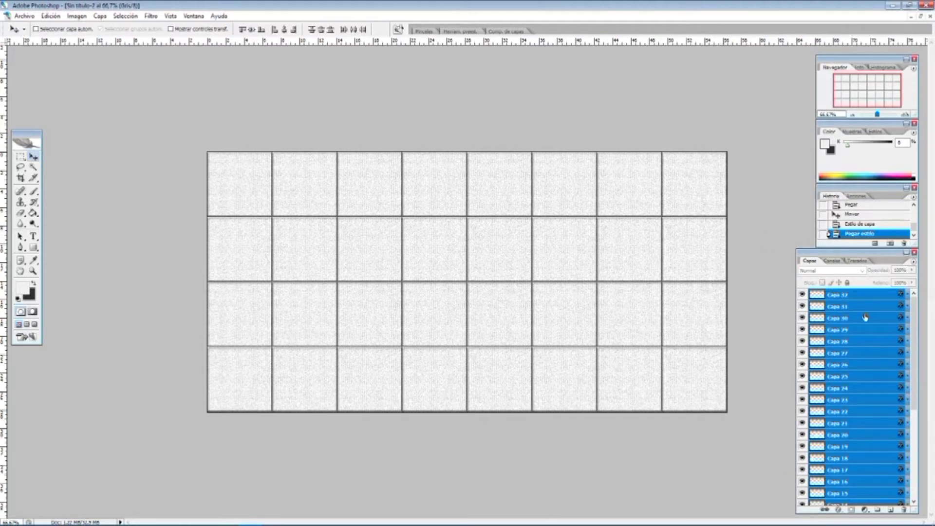
- Flatten the tile image into one layer and convert it to RGB color
scroll(862, 341, "down", 5)
right_click(852, 489)
left_click(861, 491)
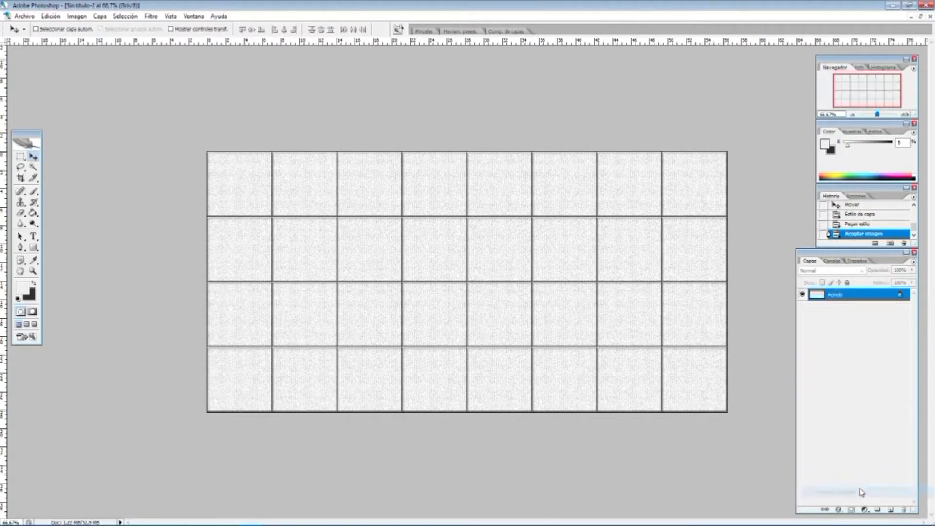
left_click(76, 15)
mouse_move(87, 25)
left_click(192, 60)
- Tint the tiles with Color Balance, setting the shadows to -23, 0, +20, and apply the adjustment
left_click(81, 16)
left_click(215, 82)
left_click_drag(177, 176, 170, 178)
left_click_drag(177, 151, 190, 174)
left_click(201, 202)
left_click(115, 202)
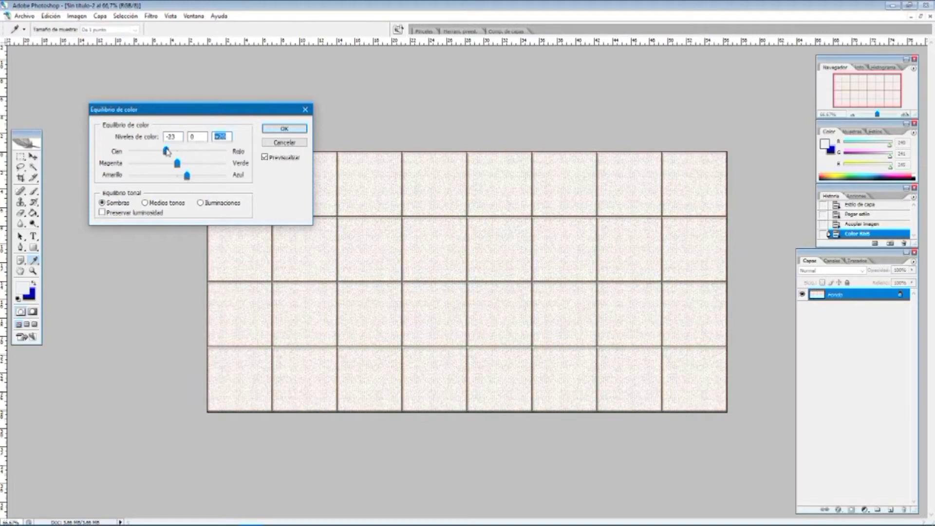
left_click(284, 128)
- Copy the whole flattened tile image and paste it into the scene of the two boys, directly above Capa 0
key("v")
key("ctrl+a")
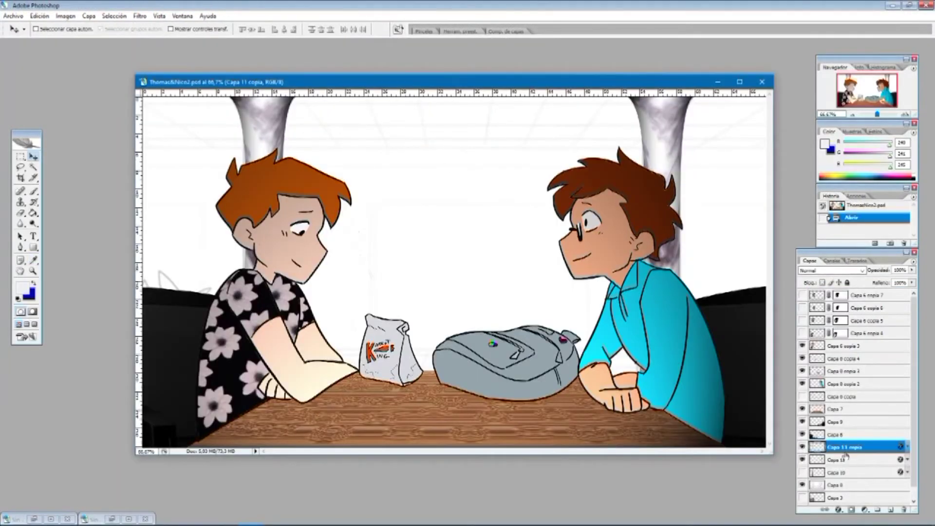
left_click(840, 484)
key("ctrl+v")
key("ctrl+t")
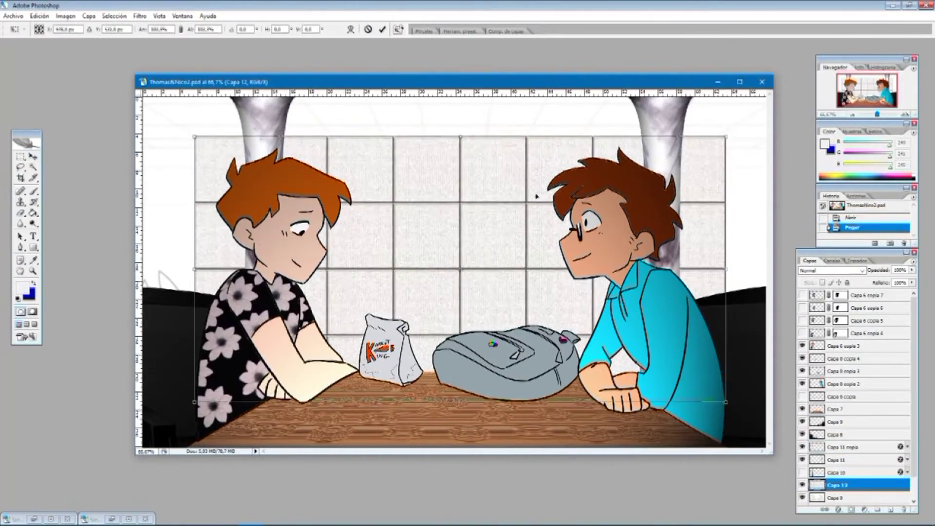
left_click_drag(536, 196, 542, 154)
right_click(450, 182)
left_click(470, 246)
left_click_drag(466, 362, 474, 285)
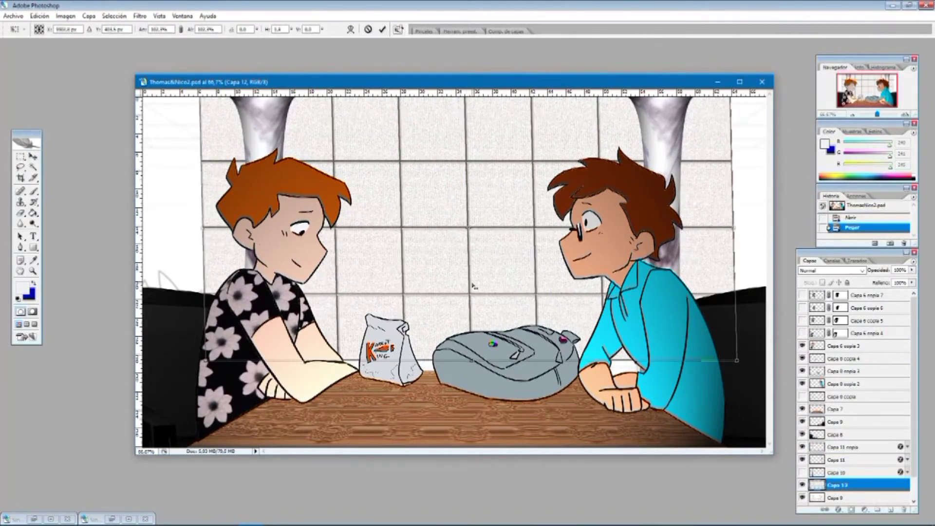
key("Escape")
- Move the pasted tiles up and distort Capa 12 into a ceiling in perspective along the picture's upper edge
left_click_drag(501, 191, 498, 146)
right_click(461, 165)
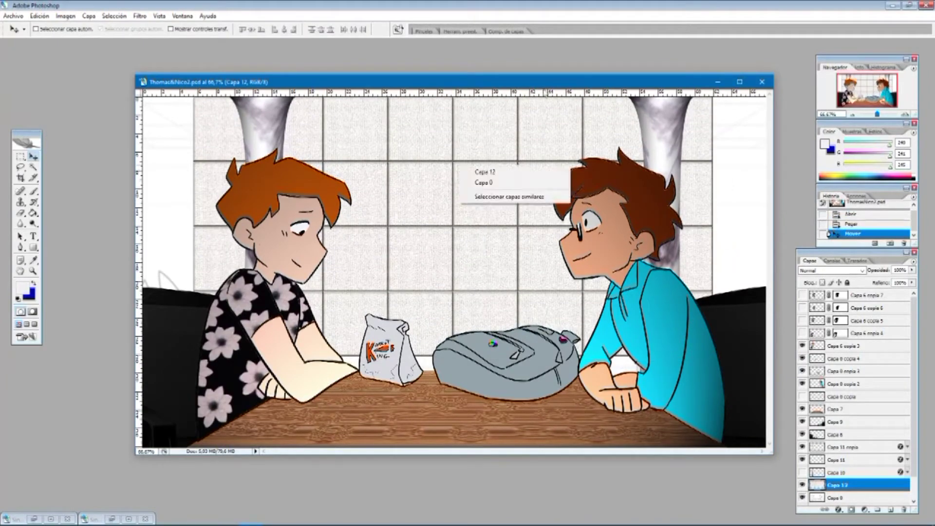
left_click(474, 169)
key("ctrl+t")
right_click(472, 166)
left_click(521, 221)
left_click_drag(714, 98, 772, 96)
left_click_drag(194, 97, 142, 95)
left_click_drag(454, 356, 448, 151)
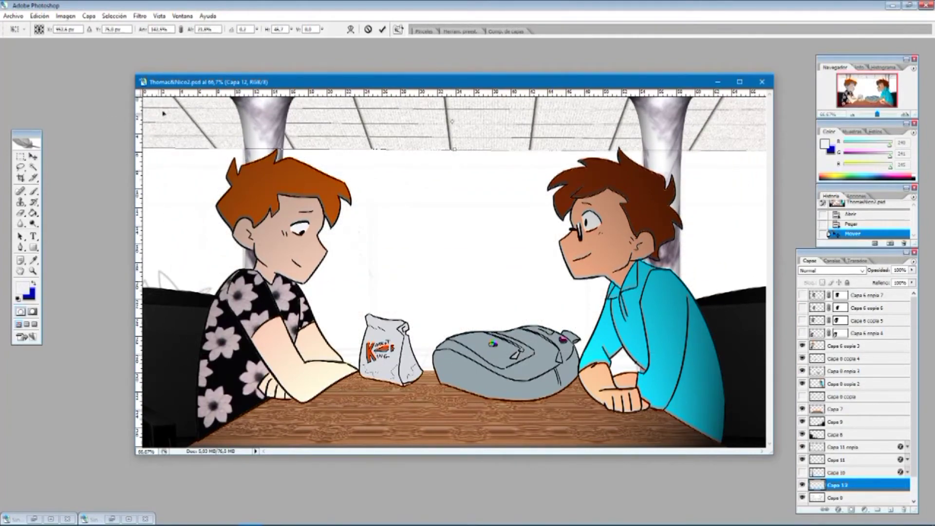
- Pull the ceiling's two upper corners outward beyond the canvas edges and apply the transformation
double_click(243, 80)
left_click_drag(85, 106, 46, 104)
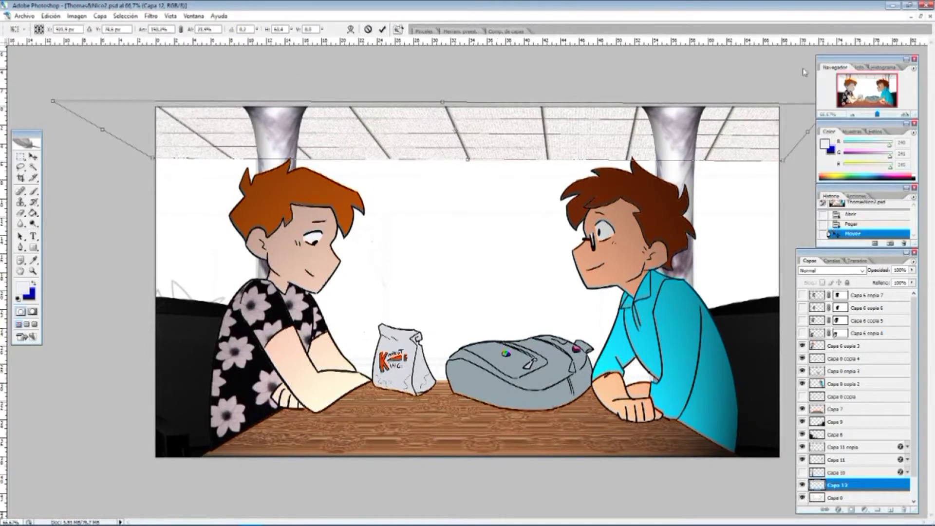
left_click_drag(862, 59, 47, 405)
left_click_drag(831, 103, 883, 102)
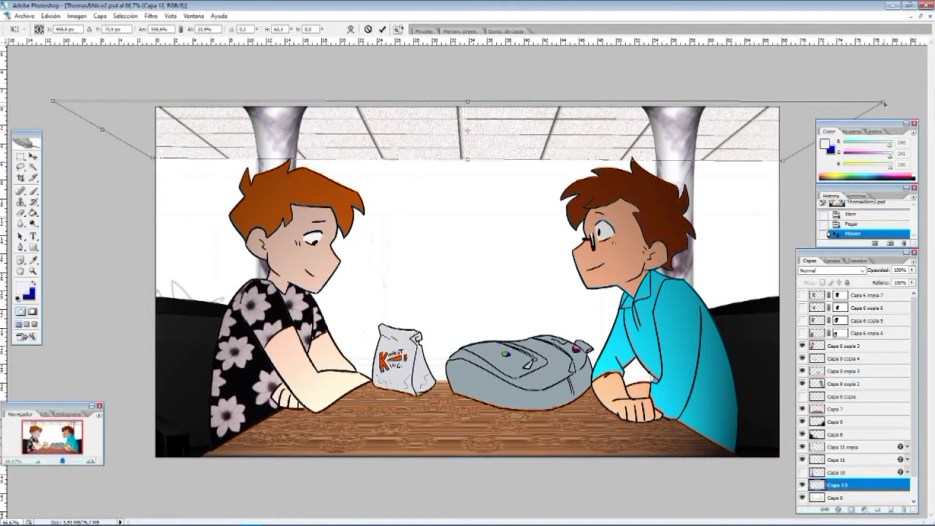
left_click_drag(53, 101, 24, 102)
key("Return")
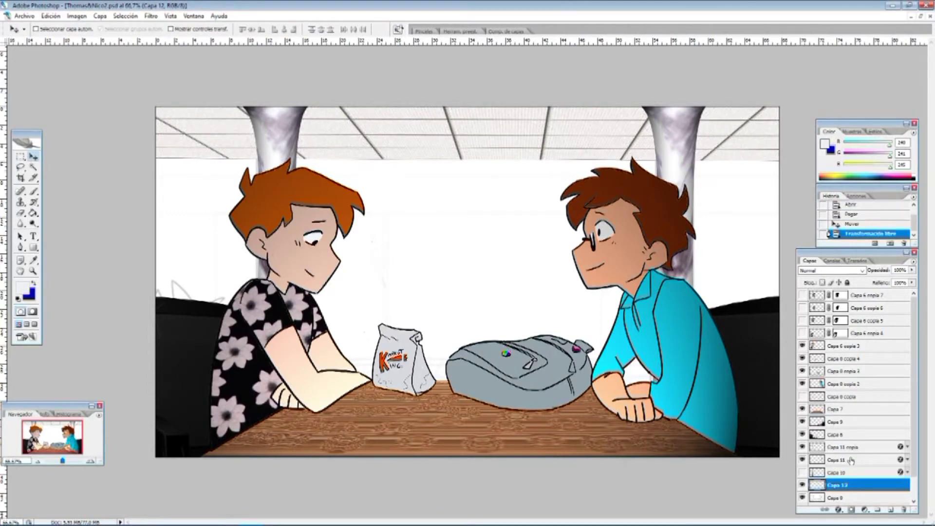
- Apply Lighting Effects to the ceiling tiles using the Por defecto style with a widened upright Foco light at intensity 35
left_click_drag(856, 70, 848, 66)
left_click(151, 15)
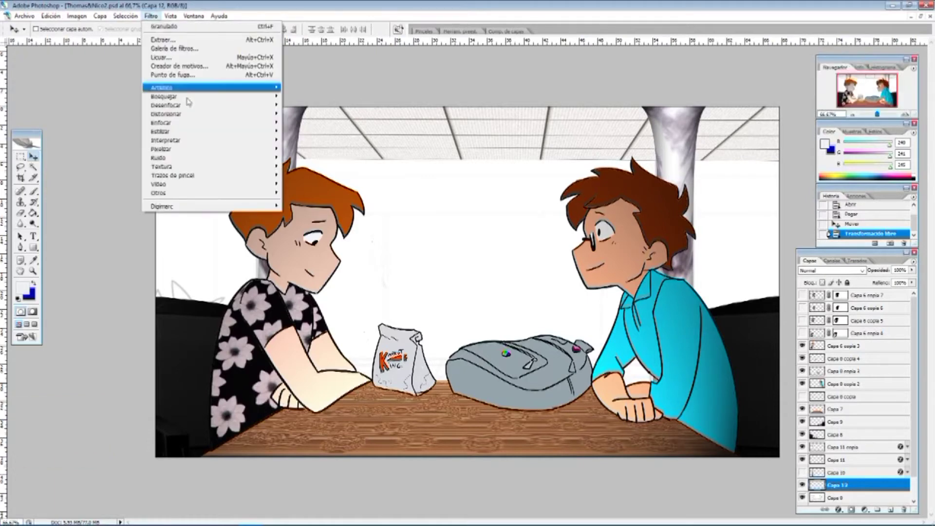
mouse_move(194, 140)
left_click(357, 151)
left_click_drag(436, 252, 397, 135)
left_click_drag(425, 209, 448, 208)
left_click_drag(396, 136, 399, 136)
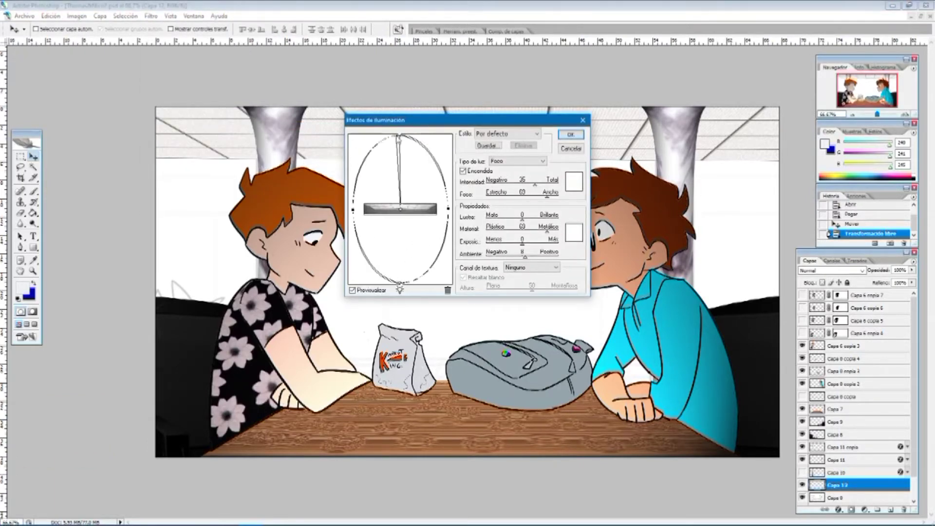
left_click(570, 135)
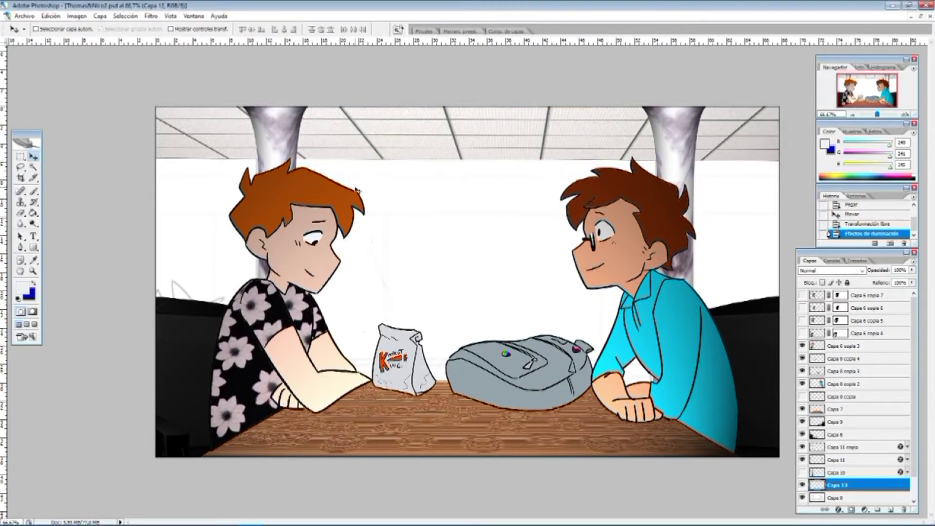
- Paste the potted plant picture into the scene above Capa 12, enlarge it and place it behind the left chair
left_click(30, 17)
left_click(38, 95)
left_click(507, 198)
left_click(29, 17)
left_click(38, 116)
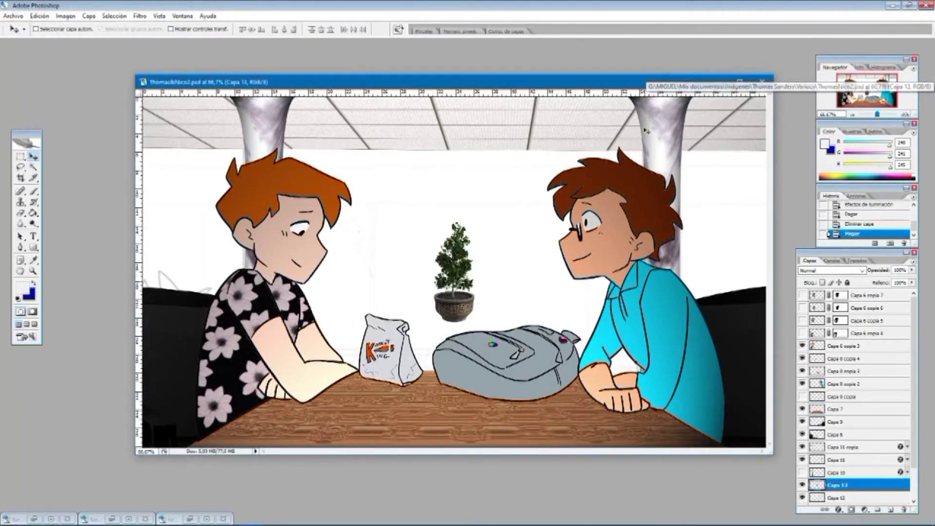
left_click_drag(453, 273, 240, 445)
key("ctrl+t")
key("Return")
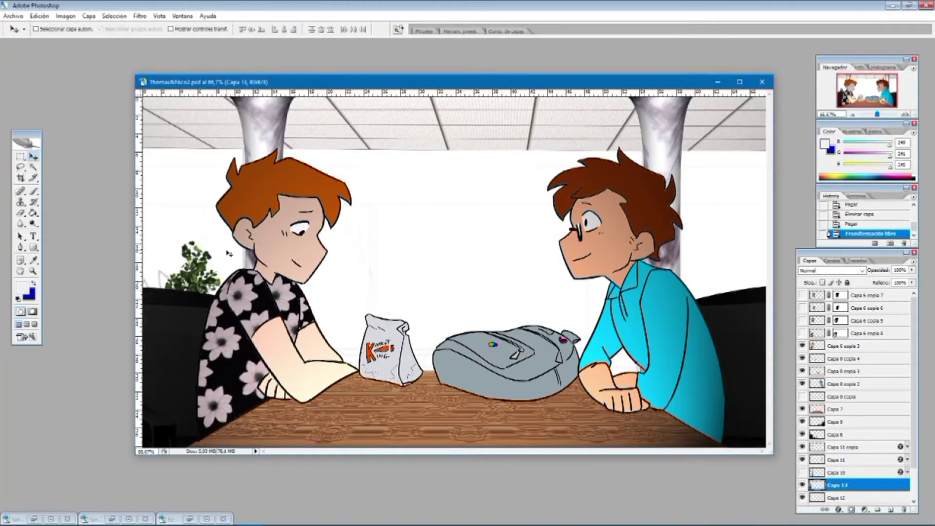
- Try Lighting Effects with the Por defecto style on the potted plant and undo it
left_click(140, 16)
mouse_move(161, 137)
left_click(370, 150)
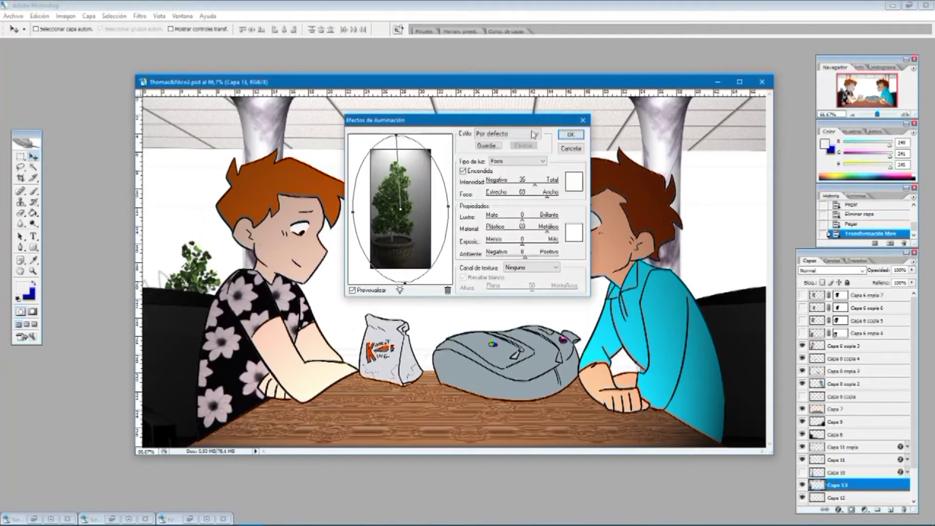
left_click(570, 135)
left_click(40, 16)
left_click(56, 27)
- Apply Lighting Effects to the potted plant with the light's ellipse reshaped
left_click(139, 16)
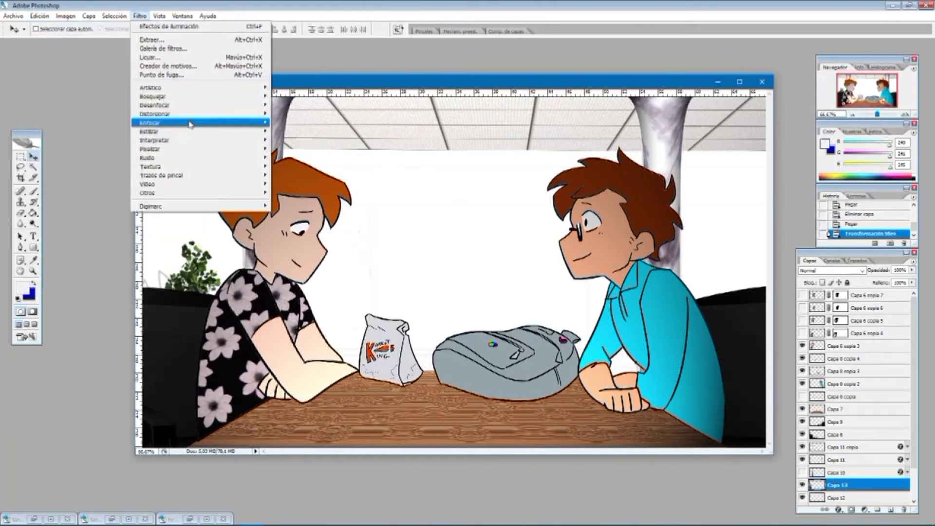
left_click(169, 26)
left_click_drag(366, 177, 351, 158)
left_click_drag(350, 260, 352, 272)
left_click(570, 135)
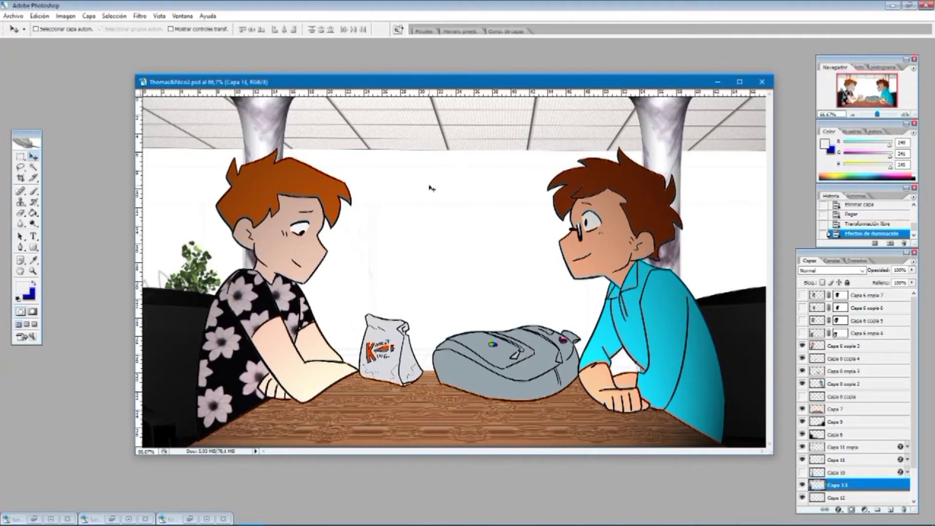
- Try to move and stretch the left chair on Capa 8, and undo the change
left_click(860, 436)
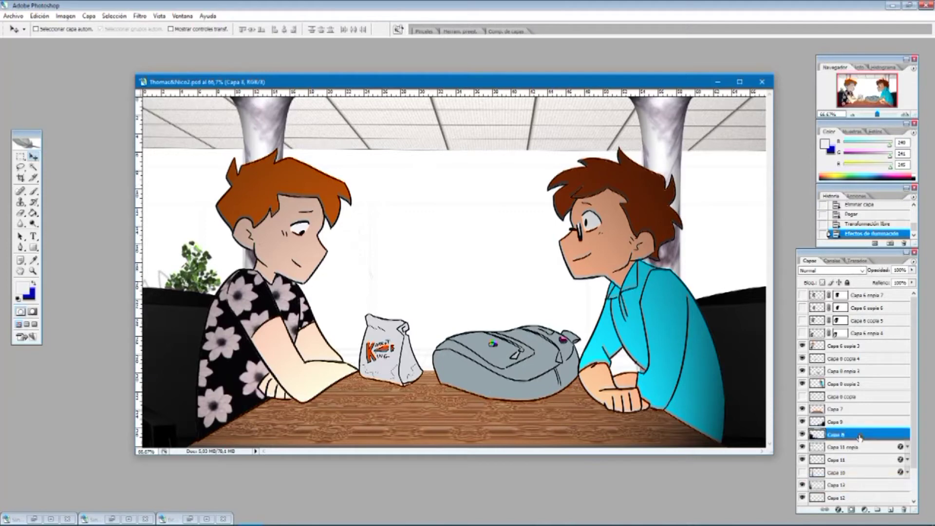
left_click_drag(162, 333, 166, 329)
key("ctrl+t")
left_click(739, 82)
left_click_drag(219, 361, 333, 335)
left_click_drag(122, 445, 22, 441)
left_click_drag(349, 277, 225, 269)
left_click_drag(234, 312, 254, 319)
key("Return")
key("ctrl+z")
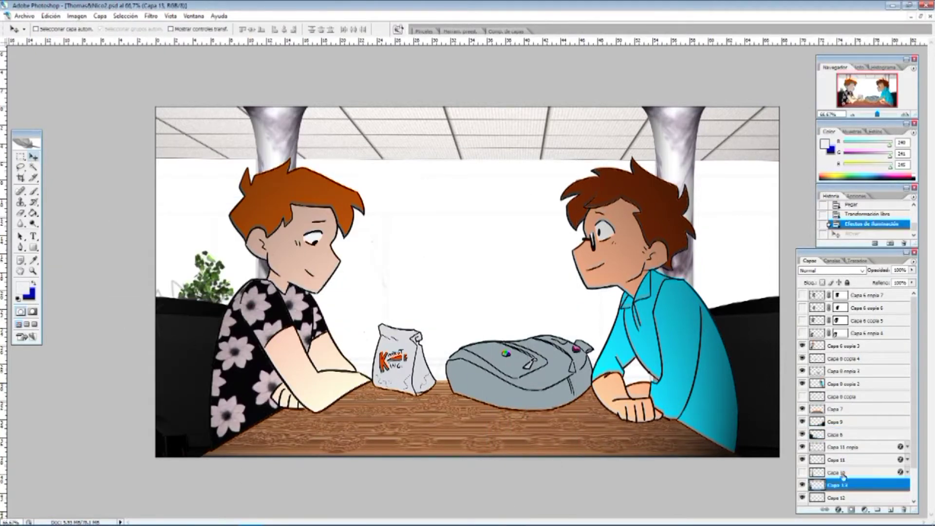
- Try cloning dark chair texture over the stray marks in the picture's lower-left corner on Capa 13
left_click(21, 202)
left_click(182, 390, "alt")
left_click(166, 436)
left_click(168, 424)
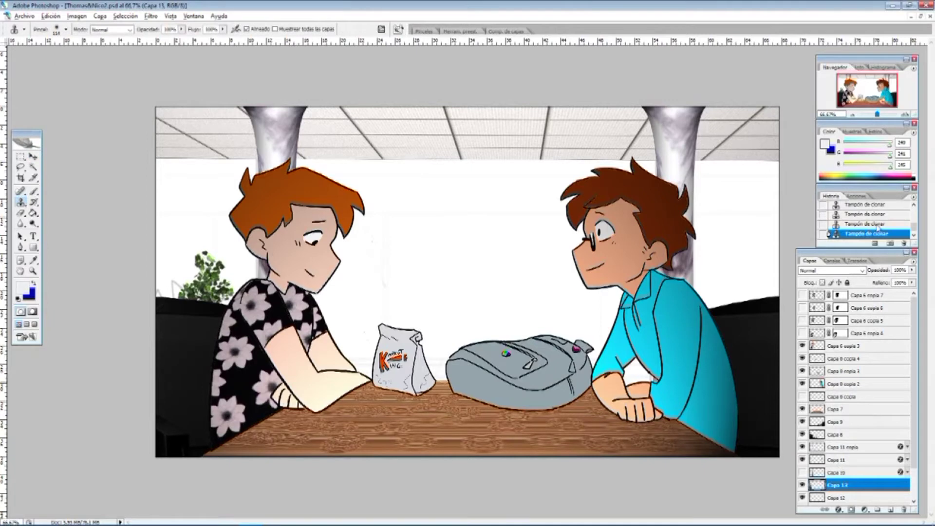
- Clone plain chair texture over the stray marks at the foot of the left chair on Capa 8
left_click(856, 433)
left_click(178, 385, "alt")
left_click(185, 451)
left_click(177, 399, "alt")
left_click_drag(186, 442, 164, 448)
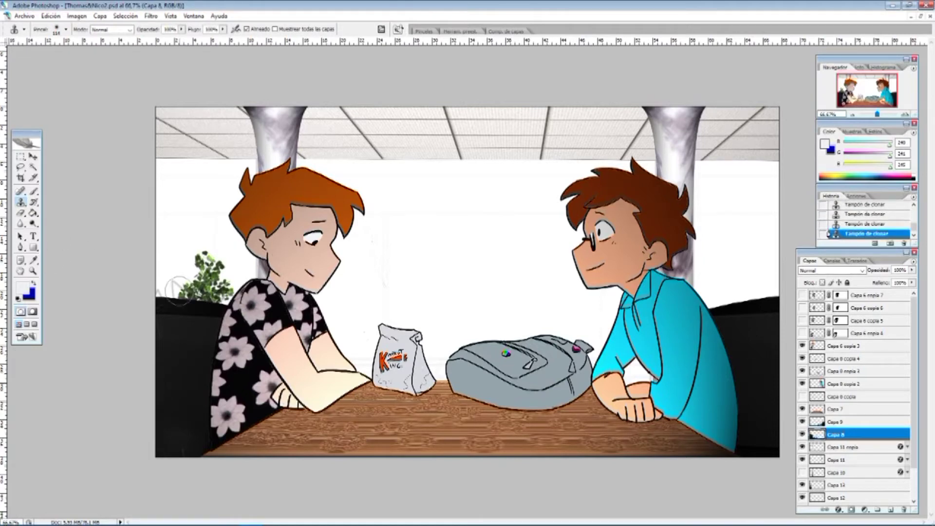
- Copy a lower piece of the right chair from Capa 9 and paste it above Capa 8 at the left chair's foot
key("m")
left_click(850, 422)
left_click_drag(736, 442, 279, 504)
left_click(857, 437)
key("ctrl+v")
key("v")
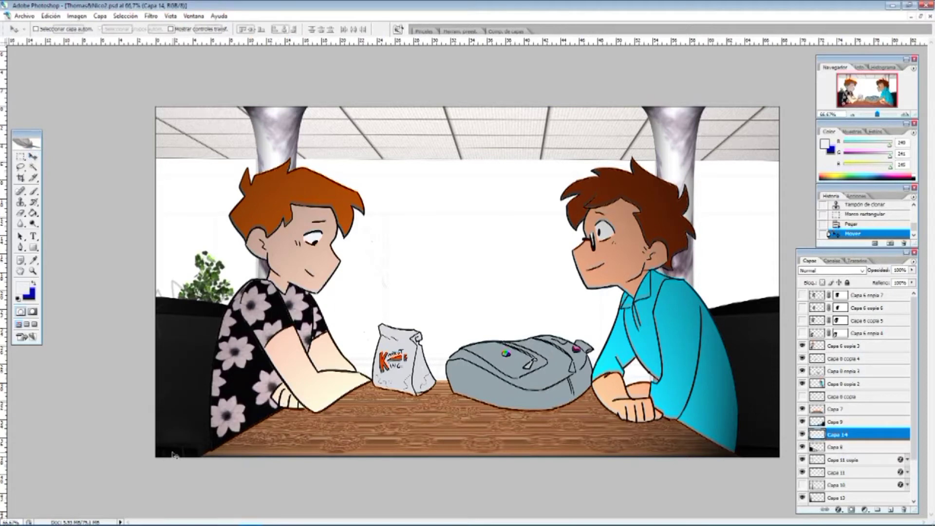
- Free-transform the pasted chair piece on Capa 14 over the left chair's lower corner and apply it
key("ctrl+t")
right_click(192, 454)
left_click(211, 433)
left_click(19, 179)
left_click(432, 201)
key("ctrl+t")
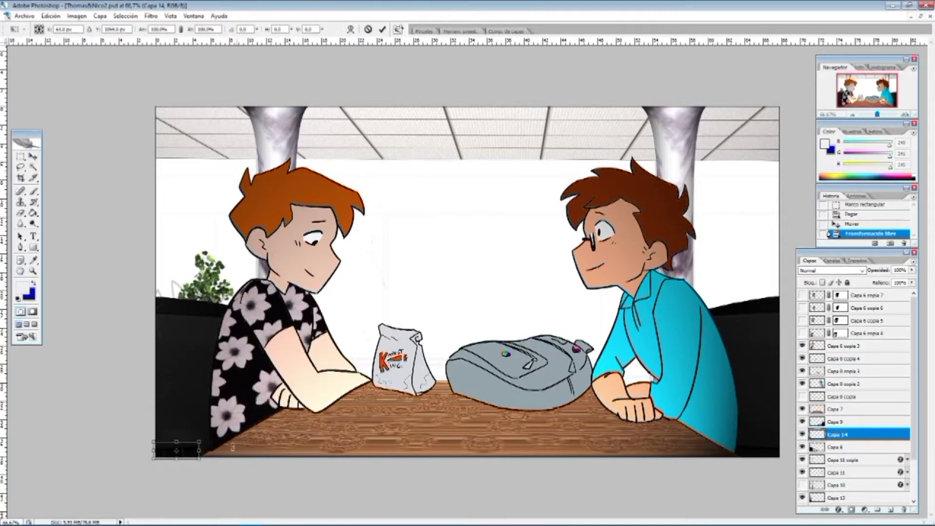
key("Return")
- Add a layer mask to Capa 14 and paint on it with a larger brush over the left chair's foot
left_click(100, 16)
left_click(243, 192)
key("b")
left_click(66, 29)
left_click_drag(17, 56, 29, 56)
left_click(175, 435)
left_click(190, 438)
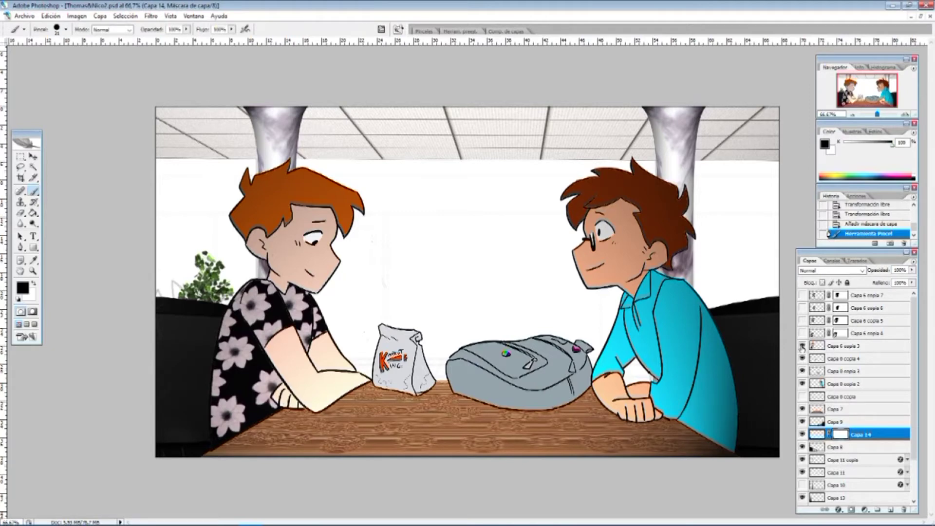
- Try erasing the left chair's lower corner on Capa 6 copia 3 with a larger eraser, and undo the strokes
left_click(845, 346)
key("e")
left_click(65, 30)
left_click_drag(30, 56, 45, 56)
left_click(169, 467)
left_click(197, 457)
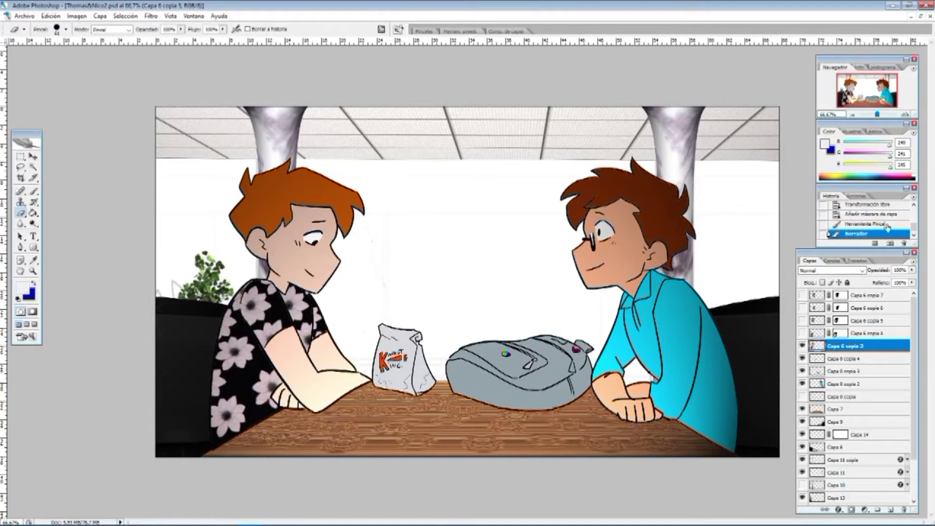
key("ctrl+z")
left_click(177, 456)
key("ctrl+z")
- Erase the lower-left corner of the picture on Capa 6 copia 3 and on Capa 0 copia 4, copia 3 and copia 2
left_click(853, 347)
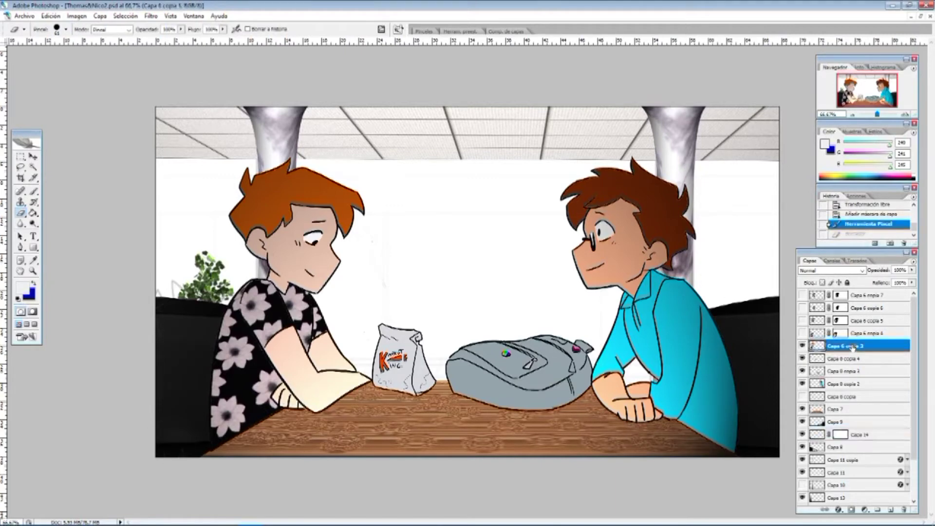
left_click(180, 459)
left_click(802, 358)
left_click(802, 359)
left_click(858, 359)
left_click(159, 467)
left_click(845, 371)
left_click(803, 372)
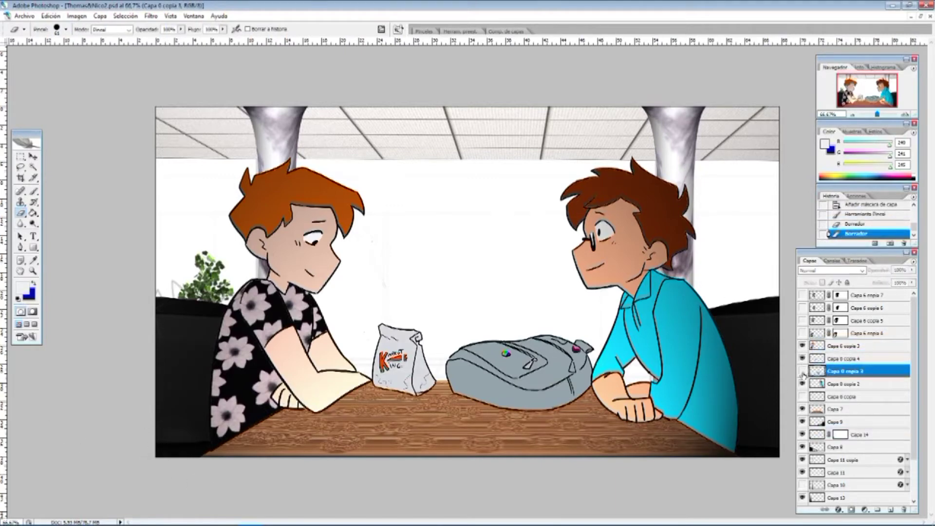
left_click(180, 463)
left_click(839, 385)
left_click(149, 455)
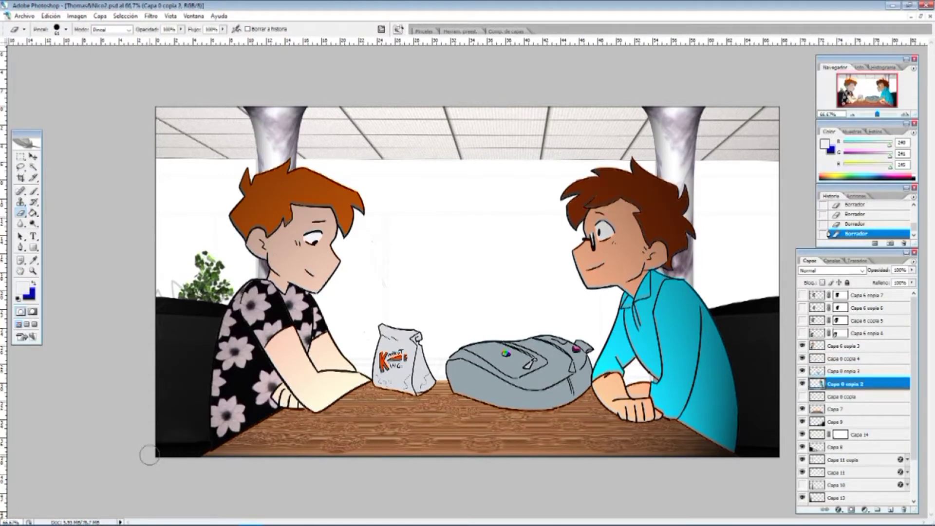
- Correct the Hitchcoppoculas.psd poster texts to "A HITCHCOPPOLUCAS FILM" and "RAIDERS OF THE LOST BIRDS OF THE APOCALYPSE"
scroll(842, 446, "down", 2)
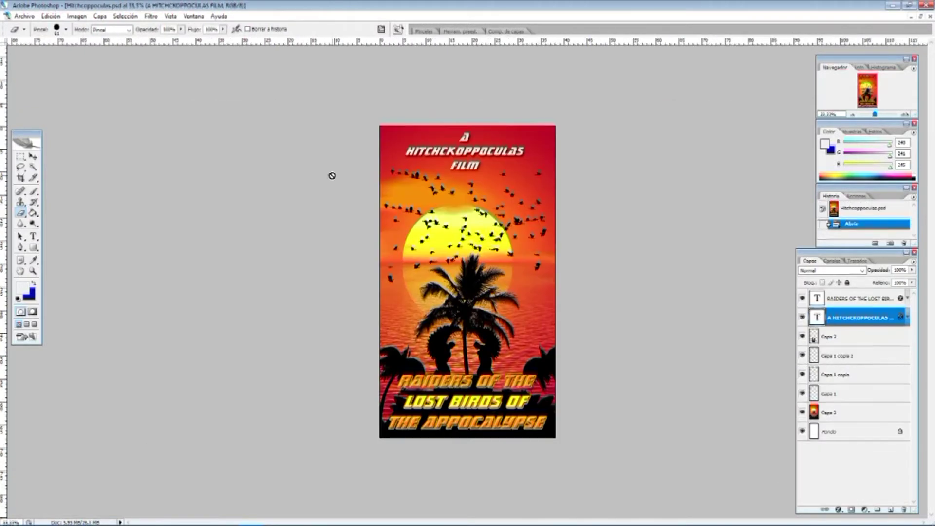
key("t")
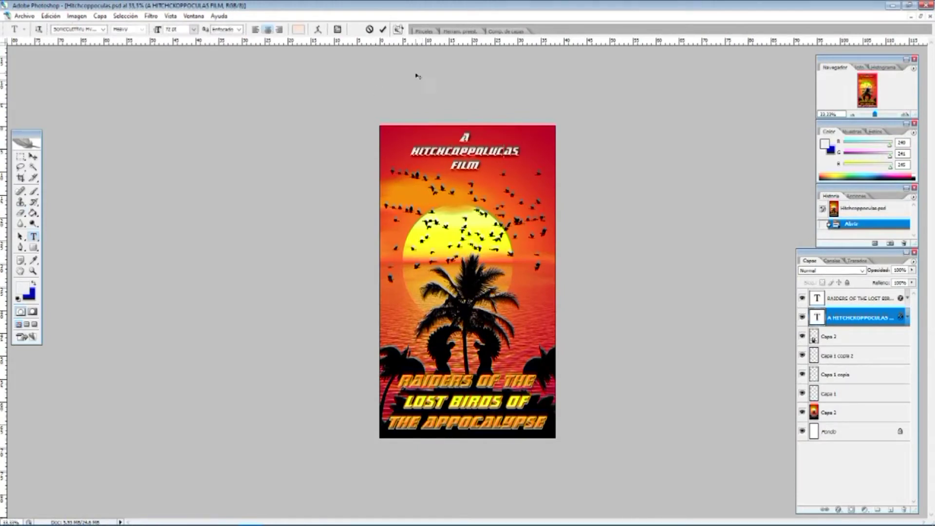
left_click(33, 156)
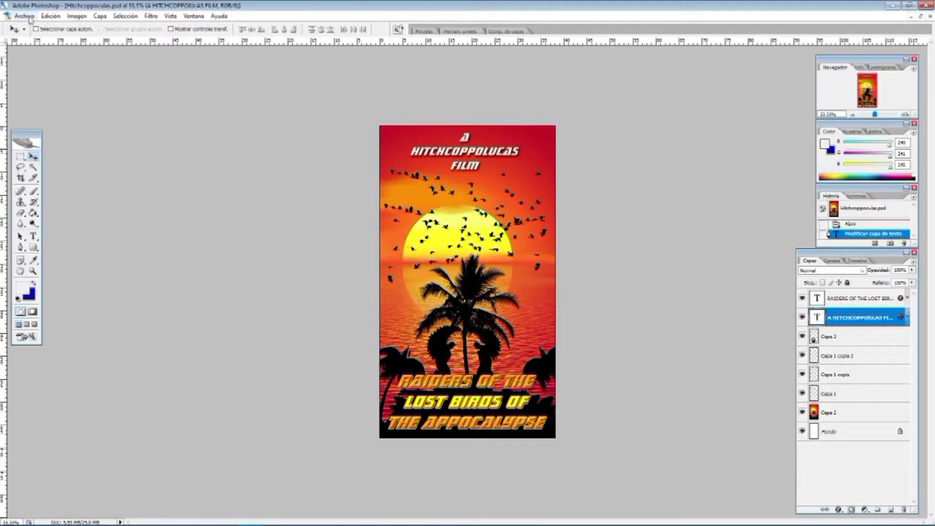
key("t")
left_click(442, 430)
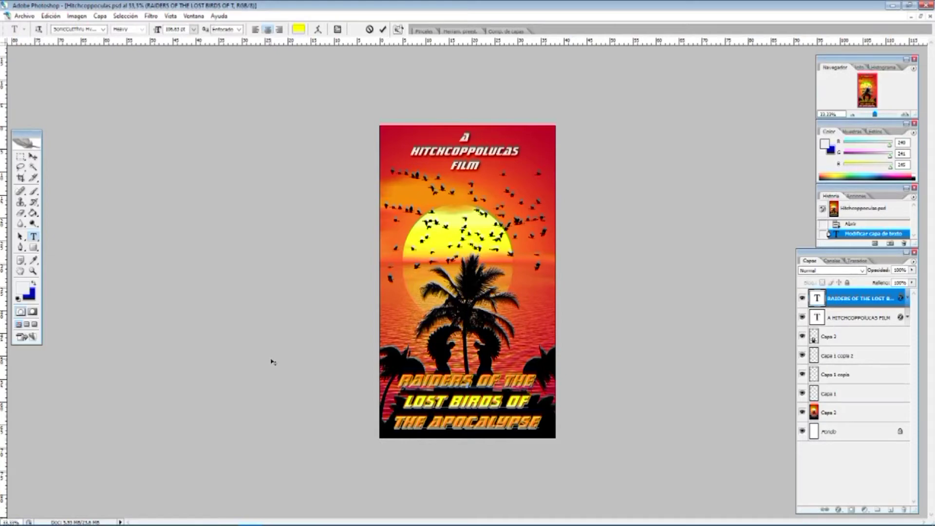
left_click(31, 155)
- Scan the Karrot King logo drawing from the scanner glass as an A4 colour image at 300 ppp and close Epson Scan 2
left_click(24, 16)
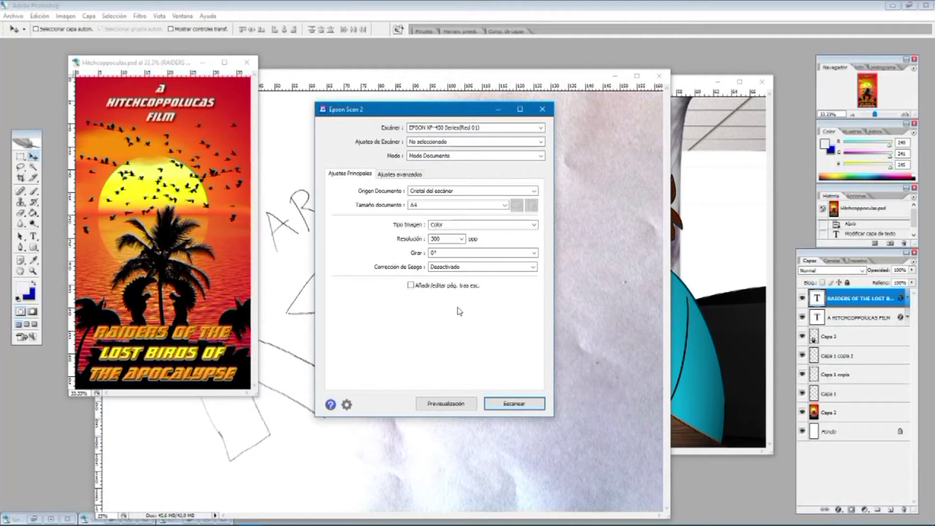
left_click(511, 404)
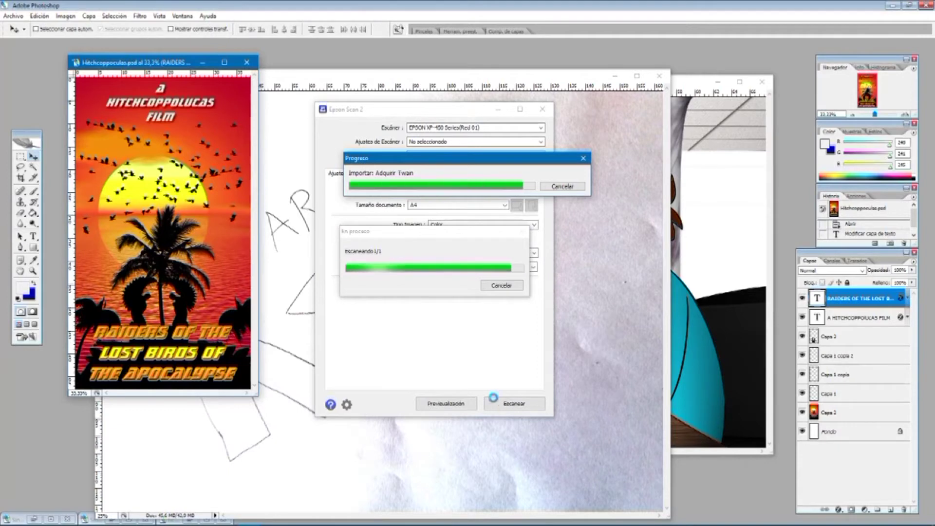
left_click(506, 111)
left_click(542, 110)
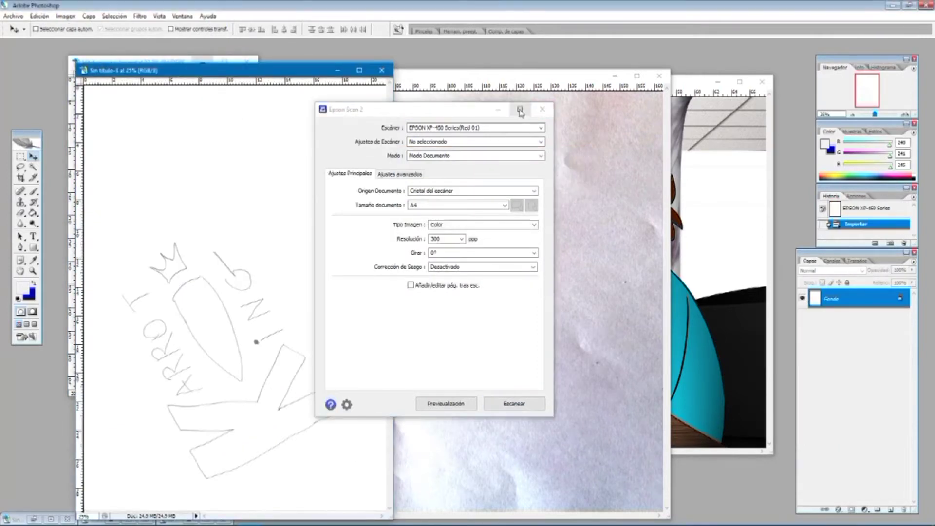
- Rotate the canvas of the scanned Karrot King sketch 90° clockwise
left_click(65, 16)
mouse_move(90, 107)
left_click(192, 118)
left_click(72, 17)
mouse_move(90, 40)
left_click(213, 91)
left_click(239, 86)
- Maximize the scanned sketch's window and crop the image to the Karrot King drawing, discarding the empty paper beside it
double_click(275, 72)
key("c")
left_click_drag(736, 487, 257, 133)
mouse_move(680, 283)
left_mouse_down()
mouse_move(539, 278)
mouse_move(563, 279)
left_mouse_up()
left_click_drag(412, 432, 412, 424)
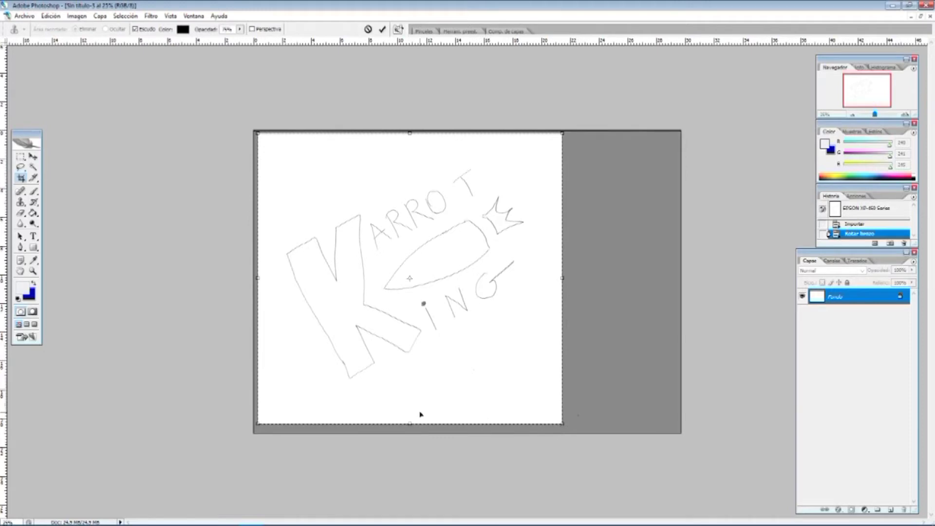
key("Return")
- Darken the pencil lines of the sketch with Brightness/Contrast, setting the contrast to +82
left_click(77, 15)
mouse_move(85, 39)
left_click(195, 92)
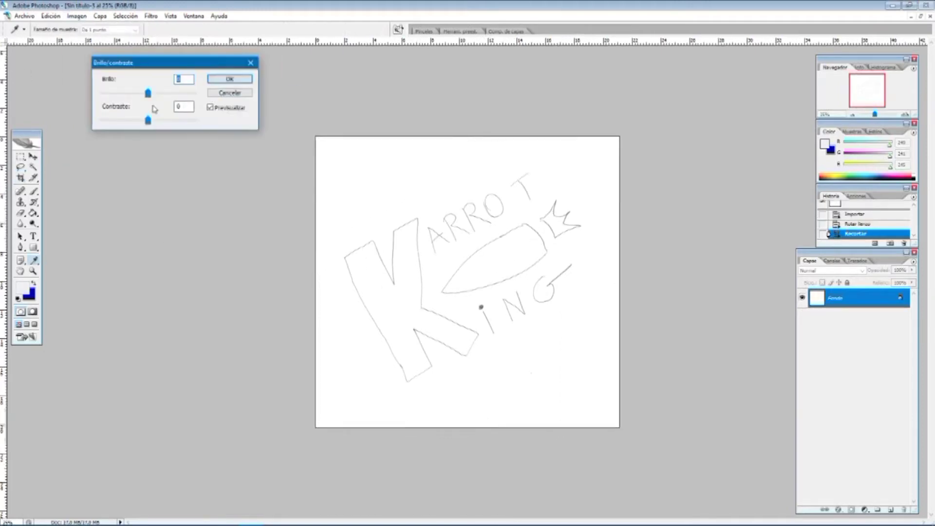
left_click_drag(148, 120, 187, 120)
left_click_drag(148, 93, 146, 93)
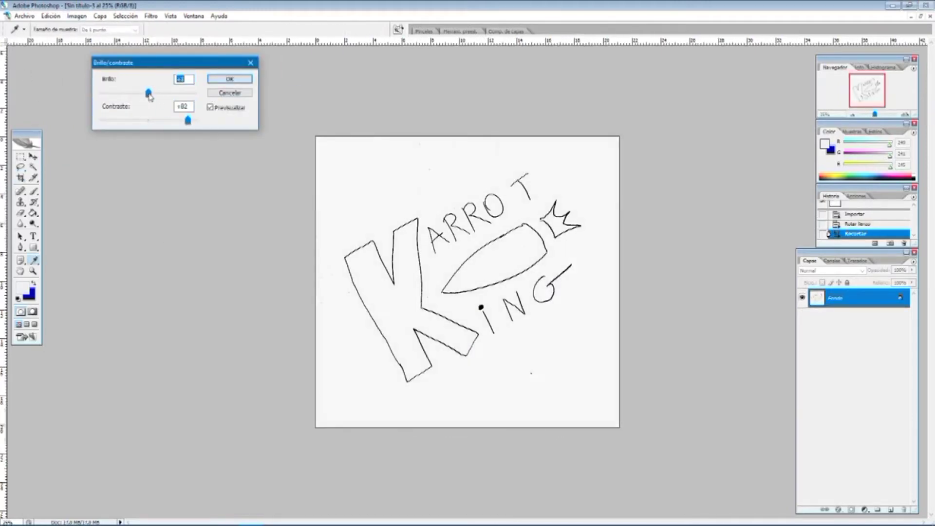
left_click(236, 77)
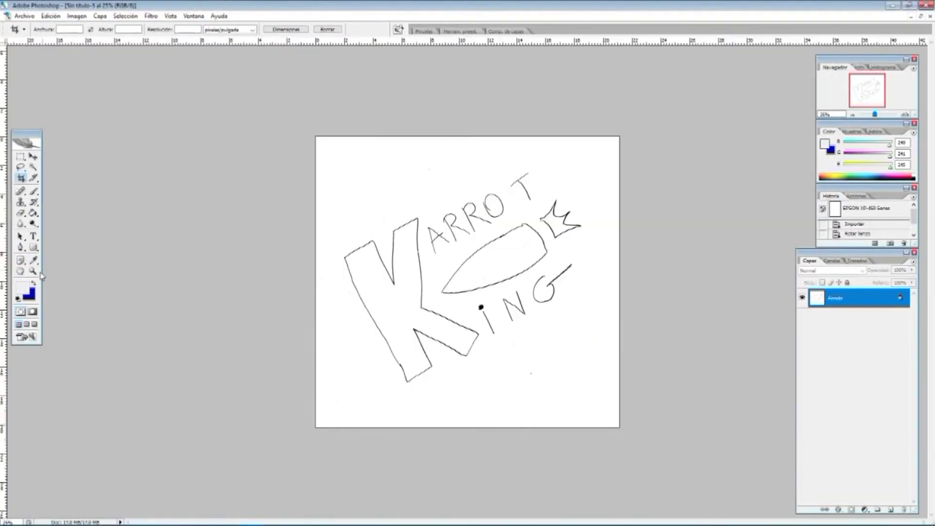
key("ctrl+plus")
key("ctrl+plus")
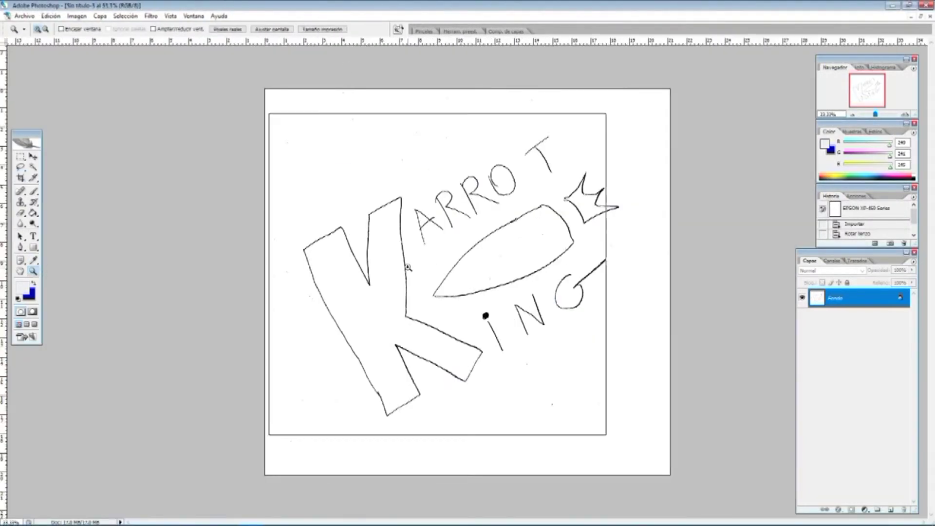
left_click(125, 16)
left_click(141, 96)
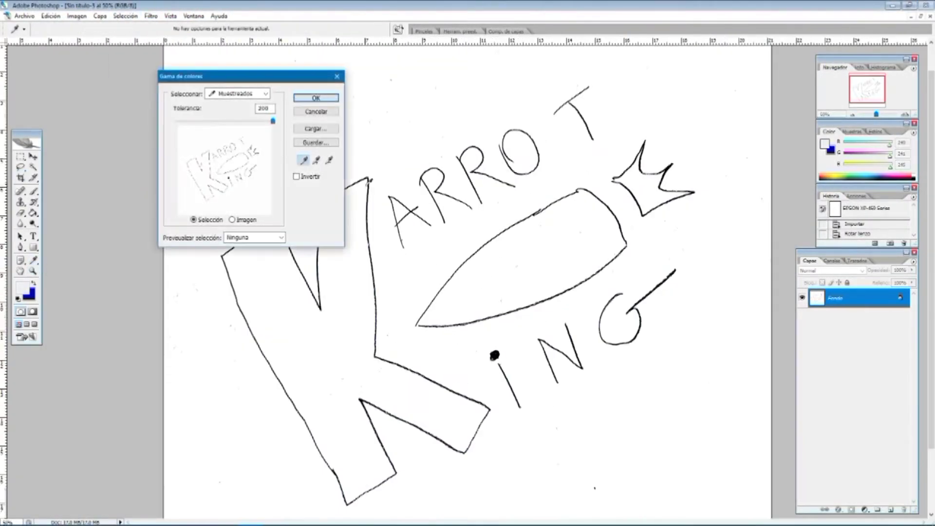
left_click(372, 180)
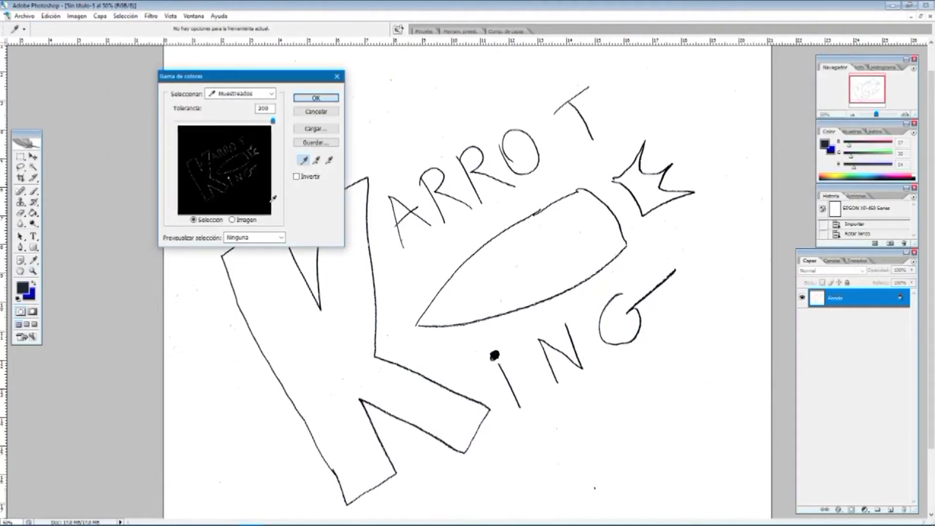
left_click(297, 282)
key("Return")
key("z")
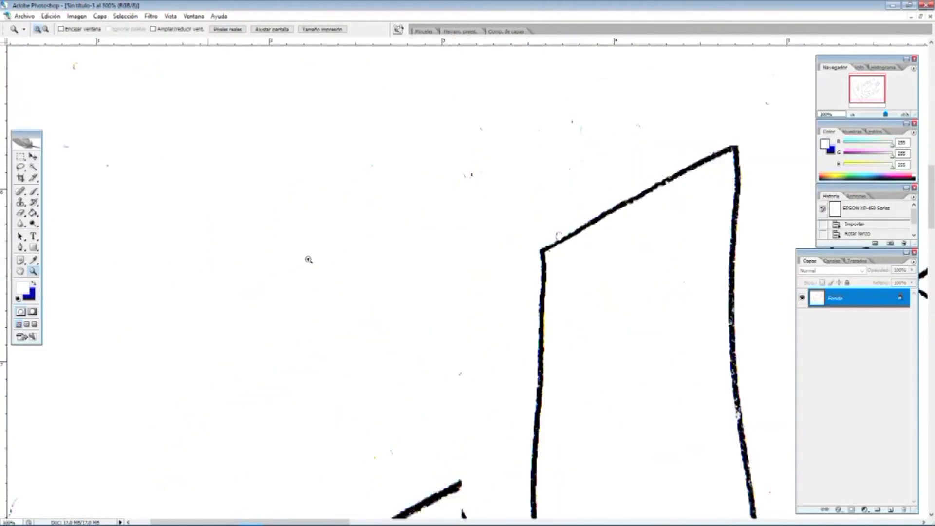
- Select the sketch's black lines with Color Range, sampling the K's outline at a tolerance of 200
scroll(585, 306, "down", 10)
left_click(128, 16)
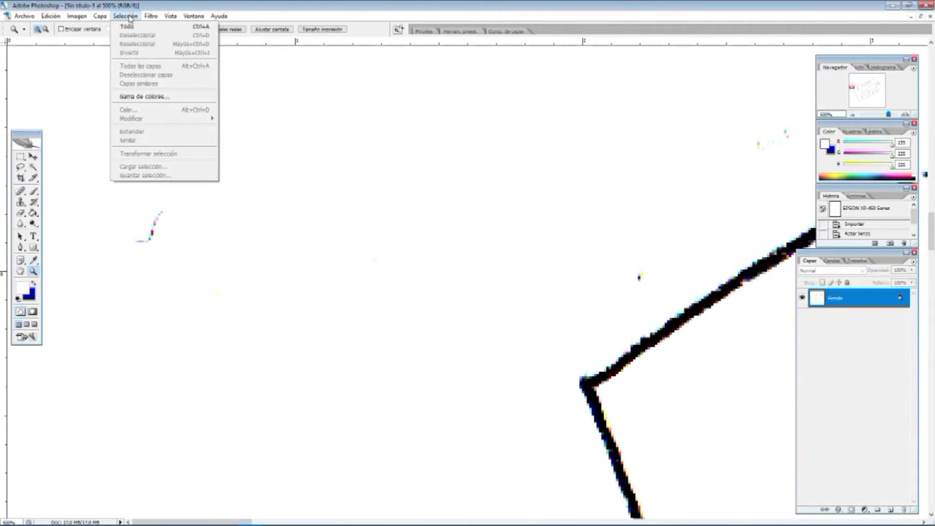
left_click(141, 96)
key("ctrl+plus")
left_click(672, 360)
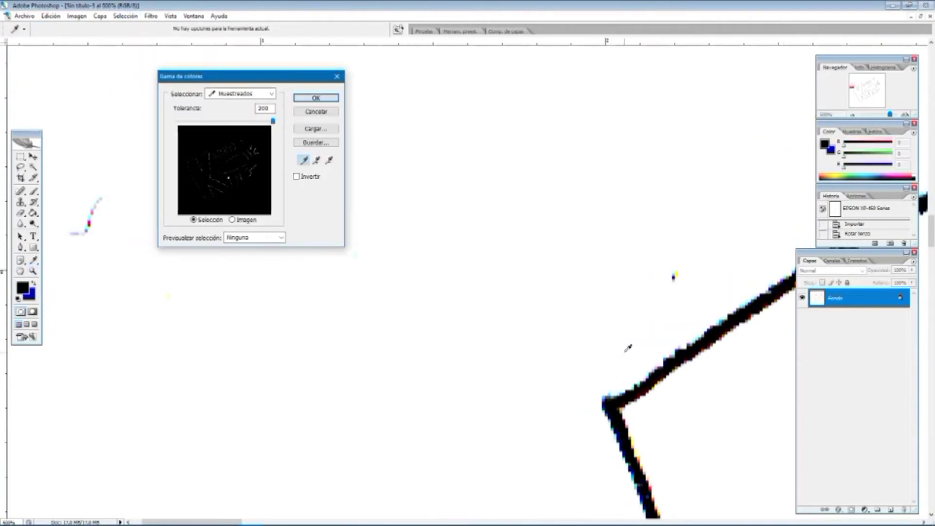
key("ctrl+0")
left_click(322, 98)
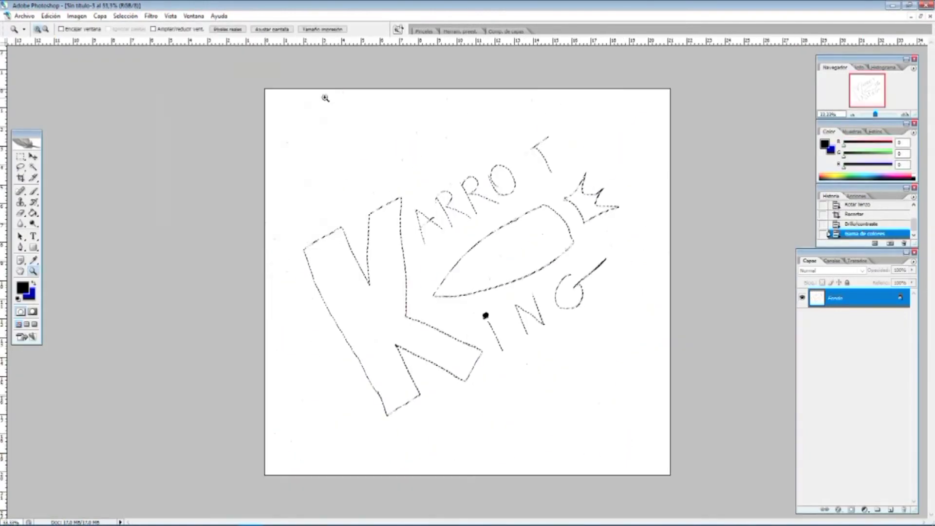
- Invert the selection, convert the background into a normal layer and delete the white paper around the lines
key("ctrl+shift+i")
double_click(835, 297)
key("Return")
key("Delete")
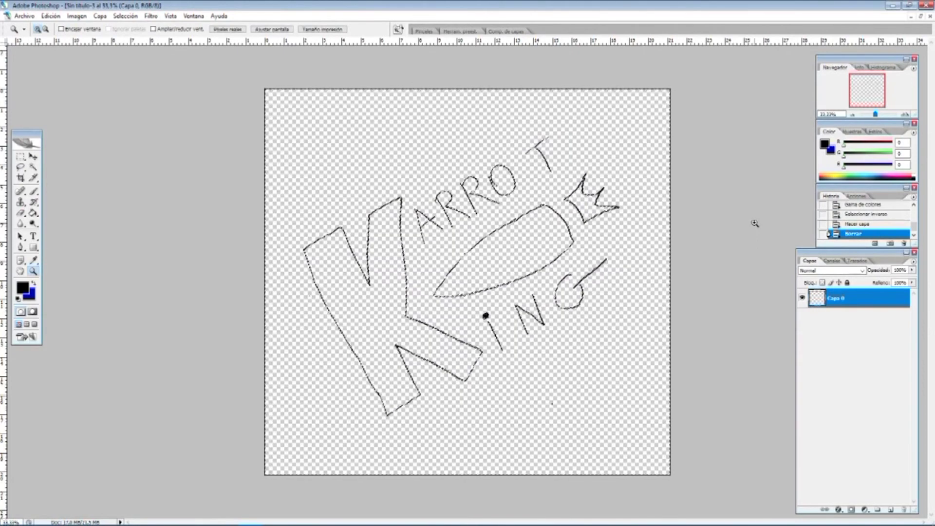
- Invert the selection back to the drawn lines and set the foreground colour to a bright orange
key("ctrl+shift+i")
left_click(33, 283)
left_click(20, 290)
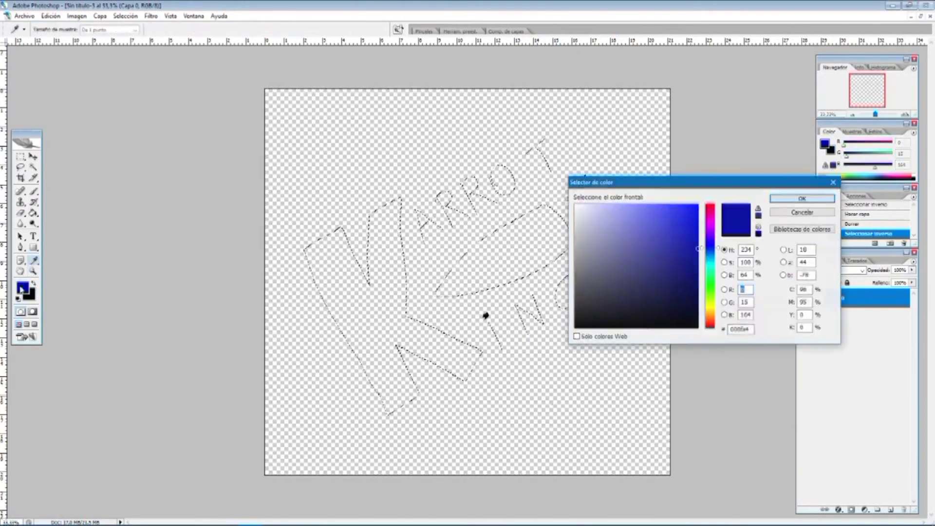
left_click(715, 315)
left_click(694, 205)
left_click(710, 320)
mouse_move(693, 208)
left_mouse_down()
mouse_move(685, 205)
mouse_move(703, 225)
mouse_move(672, 206)
left_mouse_up()
left_click(802, 198)
- Invert the selection to protect the black lines and paint the whole inside of the big K orange with the Brush
left_click(32, 271)
left_click_drag(287, 174, 429, 295)
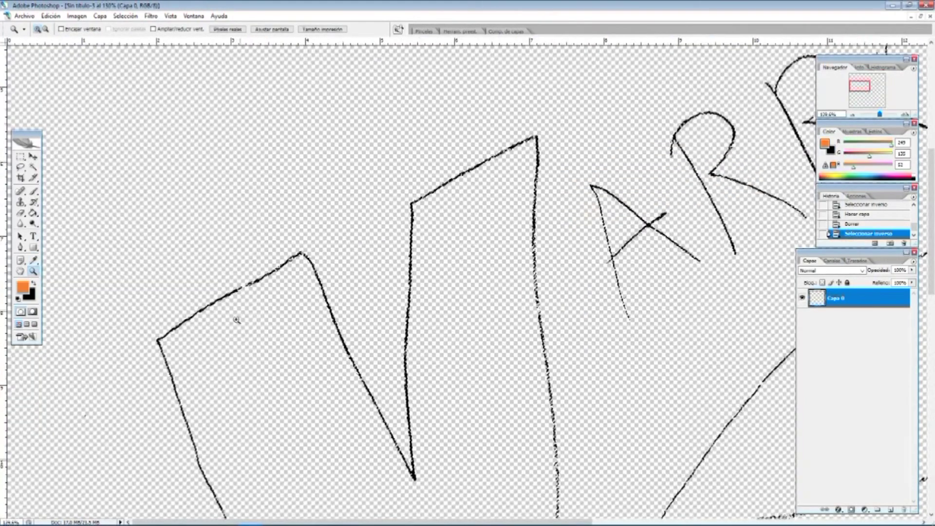
left_click(34, 191)
left_click(66, 30)
left_click(52, 56)
left_click(263, 389)
left_click(277, 393)
key("ctrl+shift+i")
mouse_move(263, 382)
left_mouse_down()
mouse_move(323, 390)
mouse_move(250, 324)
mouse_move(285, 470)
left_mouse_up()
scroll(286, 472, "down", 7)
mouse_move(312, 306)
left_mouse_down()
mouse_move(334, 268)
mouse_move(426, 327)
mouse_move(460, 429)
left_mouse_up()
scroll(458, 424, "up", 4)
mouse_move(445, 360)
left_mouse_down()
mouse_move(427, 288)
mouse_move(497, 273)
mouse_move(519, 175)
mouse_move(458, 78)
mouse_move(466, 167)
left_mouse_up()
left_click_drag(343, 246, 360, 321)
mouse_move(235, 232)
left_mouse_down()
mouse_move(198, 392)
mouse_move(250, 413)
mouse_move(292, 262)
mouse_move(286, 239)
mouse_move(341, 396)
mouse_move(538, 283)
mouse_move(532, 330)
left_mouse_up()
scroll(258, 400, "down", 5)
scroll(369, 229, "down", 5)
mouse_move(369, 229)
left_mouse_down()
mouse_move(505, 328)
mouse_move(593, 420)
mouse_move(438, 387)
mouse_move(487, 429)
left_mouse_up()
scroll(636, 261, "right", 2)
mouse_move(428, 198)
left_mouse_down()
mouse_move(692, 346)
mouse_move(511, 141)
mouse_move(615, 234)
mouse_move(709, 265)
left_mouse_up()
scroll(301, 191, "up", 10)
scroll(301, 191, "left", 3)
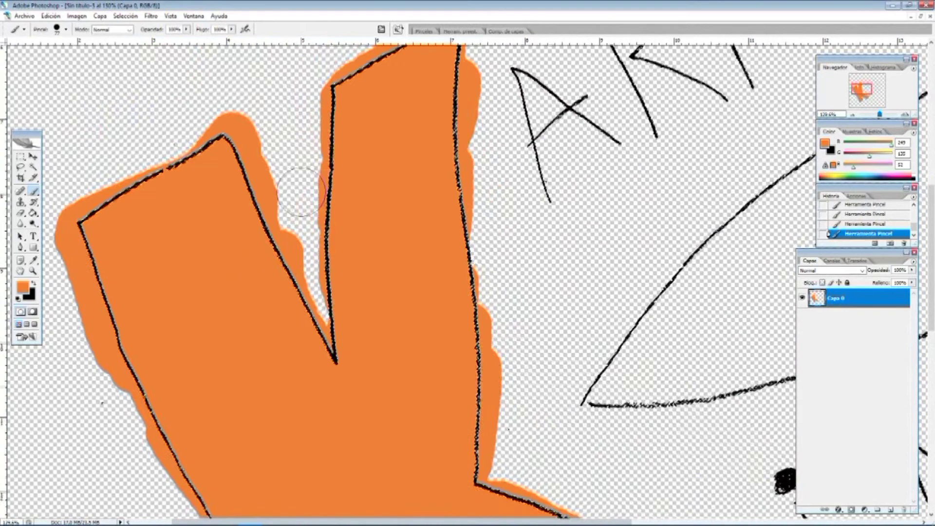
- Erase the orange overspill at the bottom of the notch between the K's two upper arms with a 10 px eraser
scroll(430, 245, "up", 1)
left_click(33, 283)
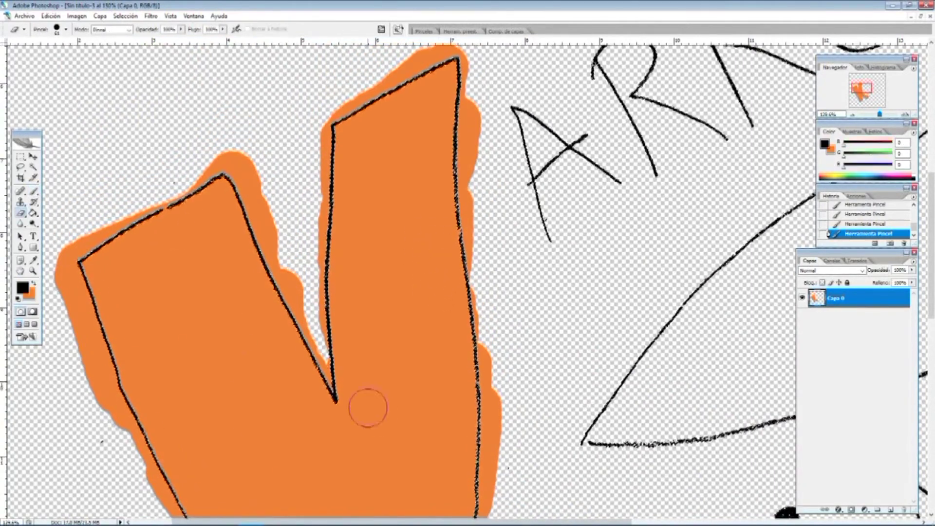
left_click(34, 271)
left_click_drag(264, 327, 375, 417)
left_click(20, 213)
left_click(66, 29)
left_click(66, 30)
left_click_drag(42, 56, 19, 56)
left_click(65, 29)
left_click_drag(475, 203, 508, 206)
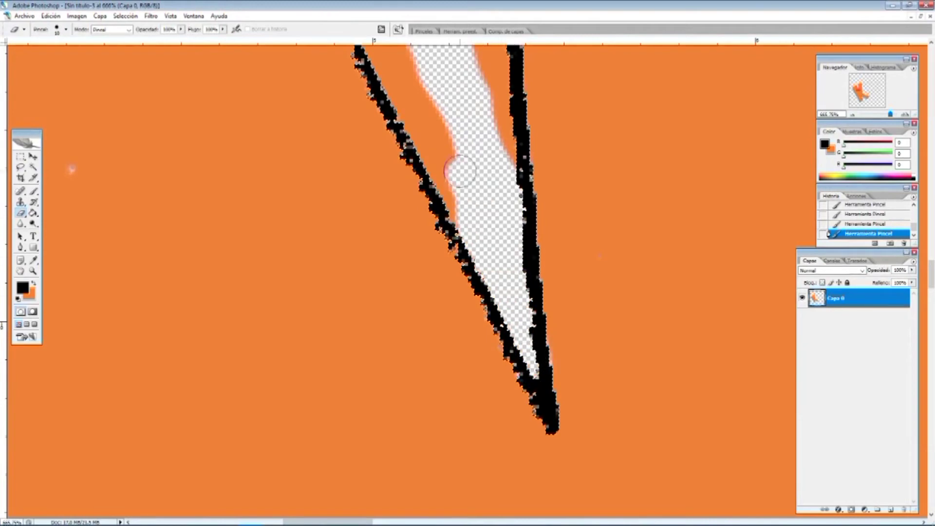
- Touch up the K's fill beside the notch with a 17 px orange brush, undoing the misplaced black dab
left_click(34, 192)
left_click(65, 29)
left_click_drag(35, 55, 22, 56)
left_click_drag(573, 350, 578, 367)
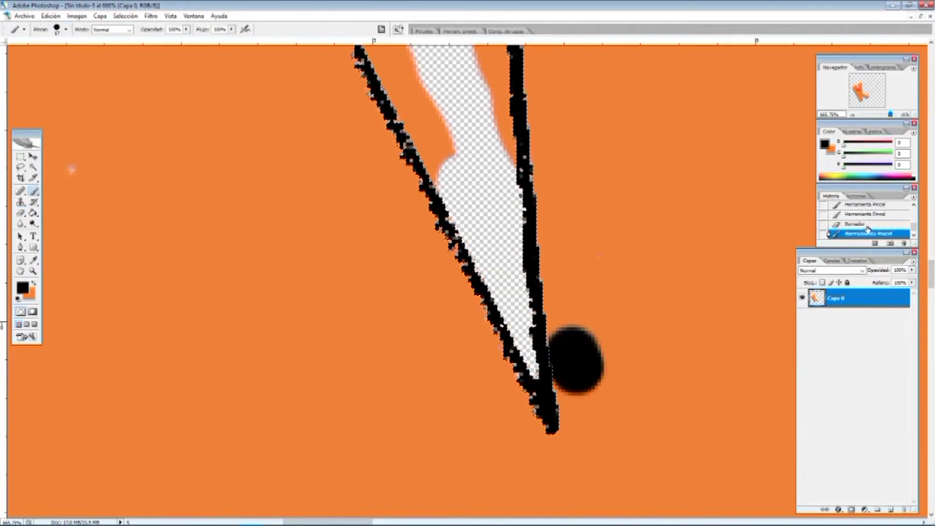
left_click(866, 225)
left_click(33, 283)
left_click(614, 268)
- Erase the orange overspill along the notch-side outline of the K's taller arm, up to its upper corner
scroll(614, 267, "up", 3)
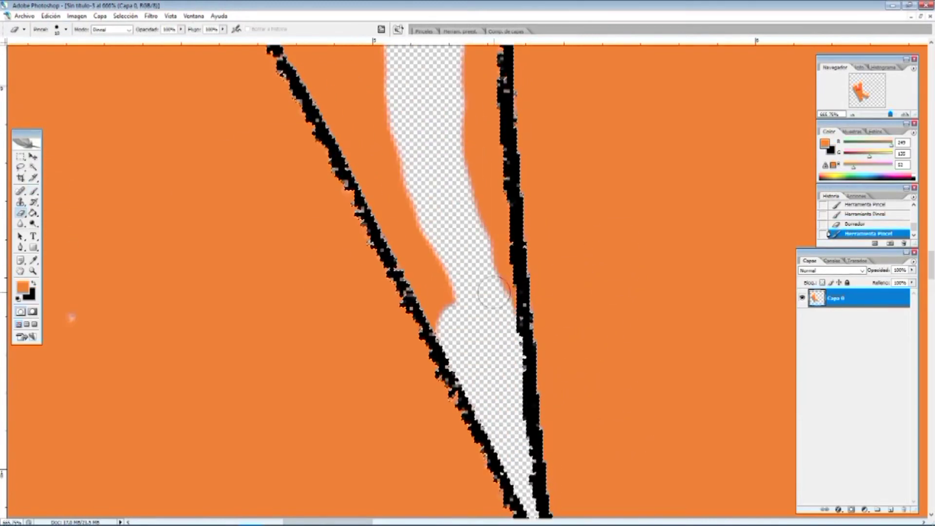
left_click_drag(495, 193, 470, 139)
scroll(472, 165, "up", 3)
mouse_move(475, 211)
left_mouse_down()
mouse_move(461, 139)
mouse_move(471, 66)
left_mouse_up()
scroll(465, 190, "up", 3)
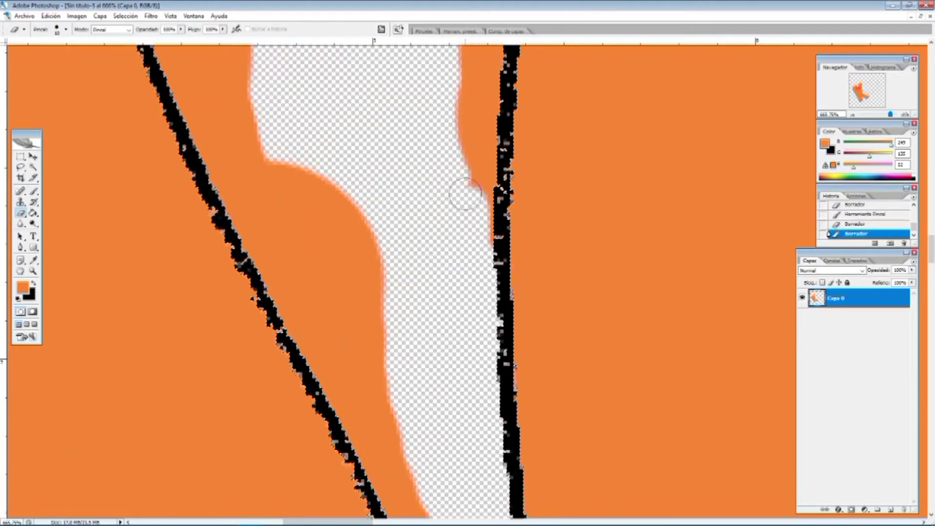
scroll(462, 168, "up", 3)
left_click_drag(478, 182, 470, 152)
scroll(430, 259, "up", 3)
mouse_move(488, 209)
left_mouse_down()
mouse_move(491, 120)
mouse_move(497, 183)
mouse_move(507, 133)
mouse_move(489, 169)
mouse_move(506, 111)
left_mouse_up()
scroll(486, 222, "up", 3)
scroll(438, 238, "up", 4)
mouse_move(482, 160)
left_mouse_down()
mouse_move(507, 259)
mouse_move(515, 161)
left_mouse_up()
scroll(448, 270, "up", 2)
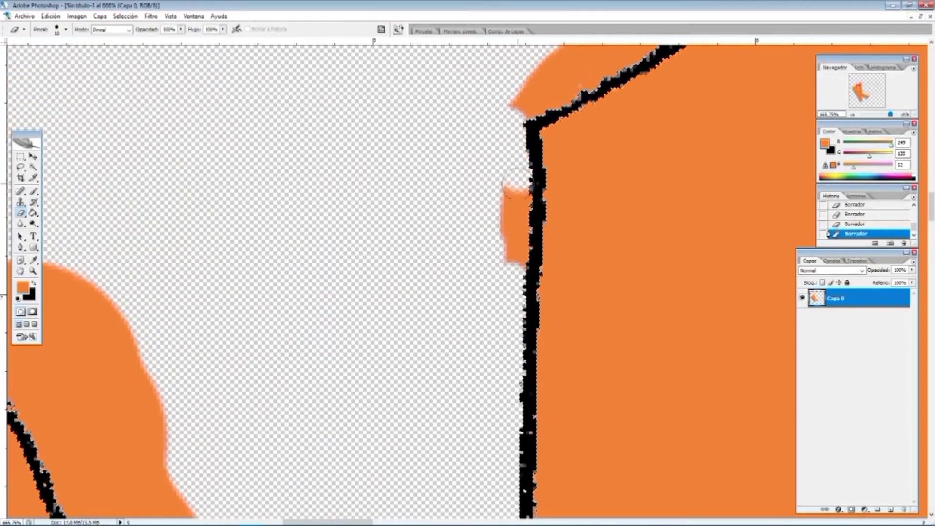
- Erase the orange overspill above the slanted top edge of the K's taller arm and touch up the fill beneath it
scroll(496, 261, "up", 2)
left_click_drag(663, 146, 698, 122)
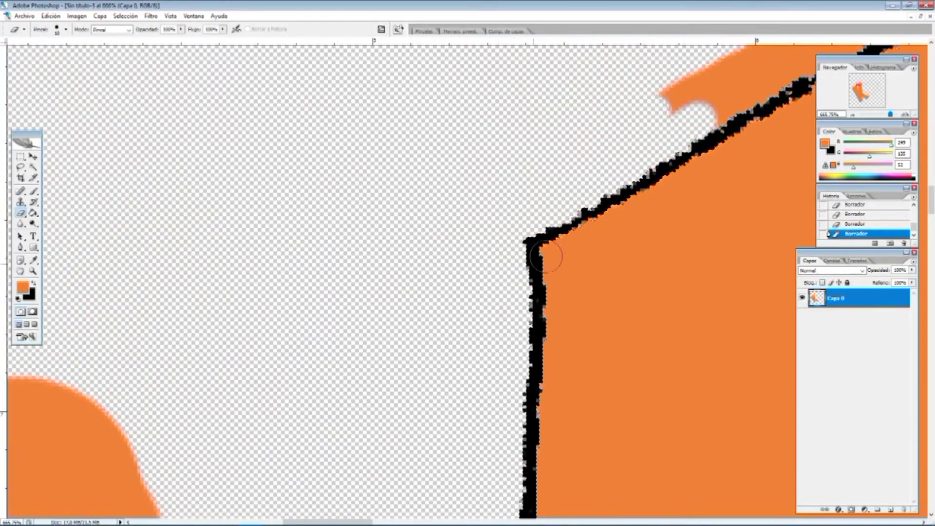
left_click_drag(353, 524, 389, 524)
scroll(312, 293, "up", 3)
left_click_drag(299, 255, 567, 118)
scroll(608, 107, "up", 2)
mouse_move(799, 74)
left_mouse_down()
mouse_move(423, 244)
mouse_move(612, 144)
mouse_move(555, 166)
left_mouse_up()
mouse_move(384, 326)
left_mouse_down()
mouse_move(579, 226)
mouse_move(385, 311)
left_mouse_up()
key("e")
scroll(487, 282, "right", 5)
mouse_move(399, 214)
left_mouse_down()
mouse_move(563, 118)
mouse_move(645, 89)
left_mouse_up()
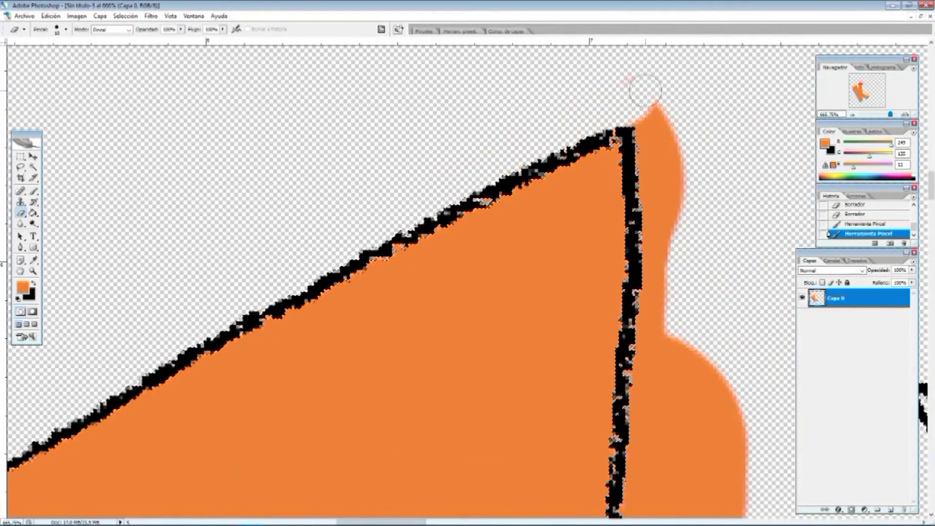
- Erase the orange overspill around the taller arm's top-right corner and down the upper part of its right outline
key("b")
key("e")
mouse_move(643, 127)
left_mouse_down()
mouse_move(651, 234)
mouse_move(680, 234)
left_mouse_up()
scroll(681, 229, "down", 3)
mouse_move(679, 214)
left_mouse_down()
mouse_move(678, 315)
mouse_move(724, 412)
mouse_move(678, 274)
mouse_move(648, 241)
left_mouse_up()
scroll(631, 402, "down", 3)
mouse_move(726, 313)
left_mouse_down()
mouse_move(667, 323)
mouse_move(632, 239)
left_mouse_up()
left_click_drag(627, 429, 656, 460)
scroll(694, 370, "down", 3)
mouse_move(684, 312)
left_mouse_down()
mouse_move(716, 493)
mouse_move(653, 273)
mouse_move(643, 399)
left_mouse_up()
scroll(646, 392, "down", 3)
left_click_drag(703, 407, 645, 299)
scroll(701, 477, "down", 2)
- Touch up the orange beside the taller arm's right outline with a 13 px brush and erase the overspill just below
key("b")
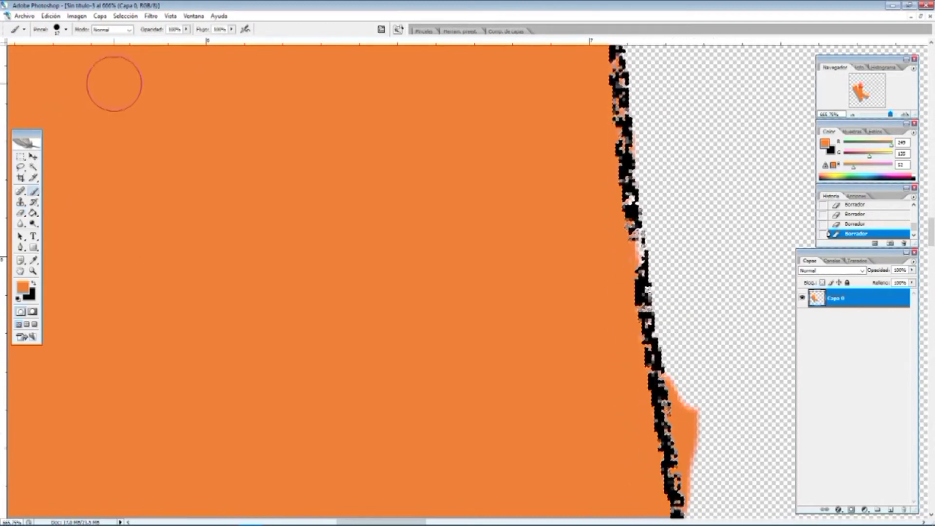
left_click(66, 29)
left_click_drag(614, 258, 617, 268)
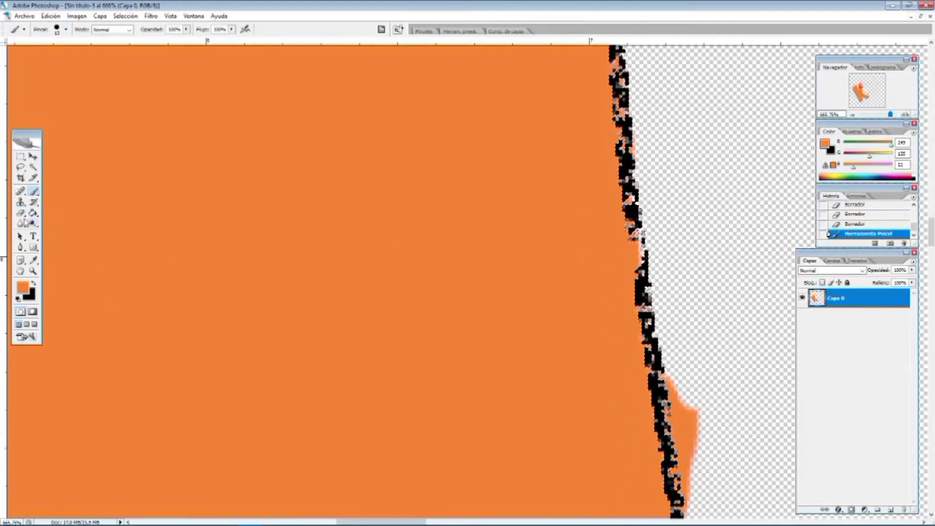
key("e")
scroll(706, 365, "down", 2)
left_click(700, 402)
scroll(713, 384, "down", 2)
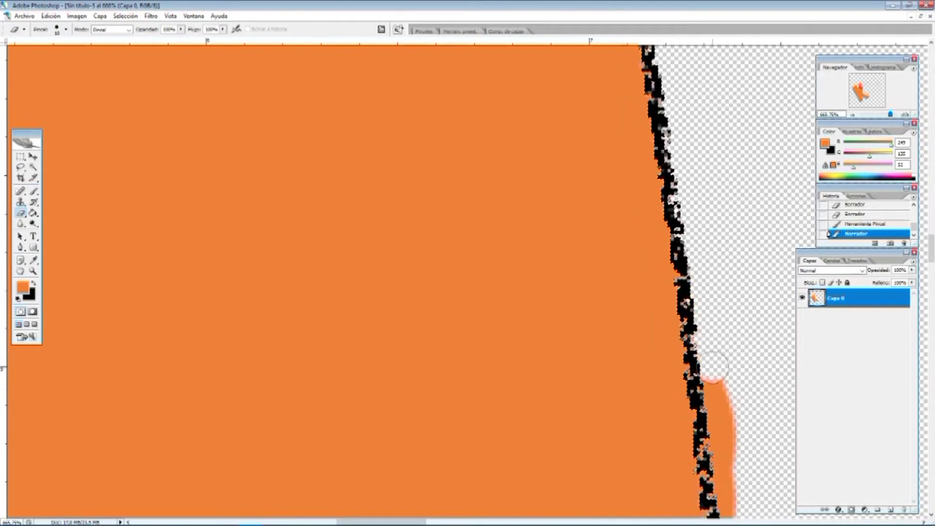
left_click_drag(720, 447, 724, 481)
- Erase the orange overspill along the lower part of the K's right outline, almost down to the inner corner above the leg
scroll(757, 422, "down", 4)
scroll(649, 352, "right", 6)
scroll(492, 283, "down", 2)
mouse_move(493, 285)
left_mouse_down()
mouse_move(481, 301)
mouse_move(500, 428)
left_mouse_up()
scroll(525, 370, "down", 5)
mouse_move(547, 323)
left_mouse_down()
mouse_move(518, 244)
mouse_move(490, 367)
mouse_move(471, 219)
left_mouse_up()
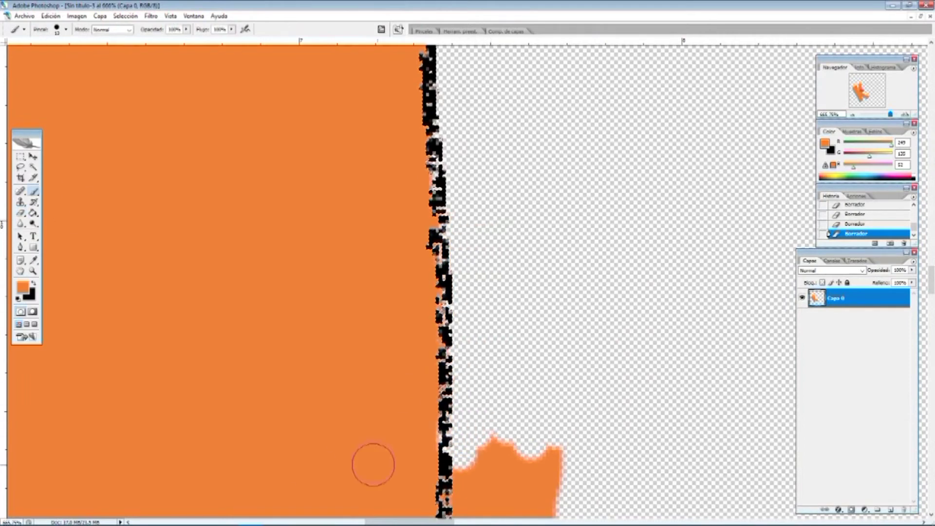
scroll(563, 252, "down", 5)
left_click_drag(563, 253, 502, 317)
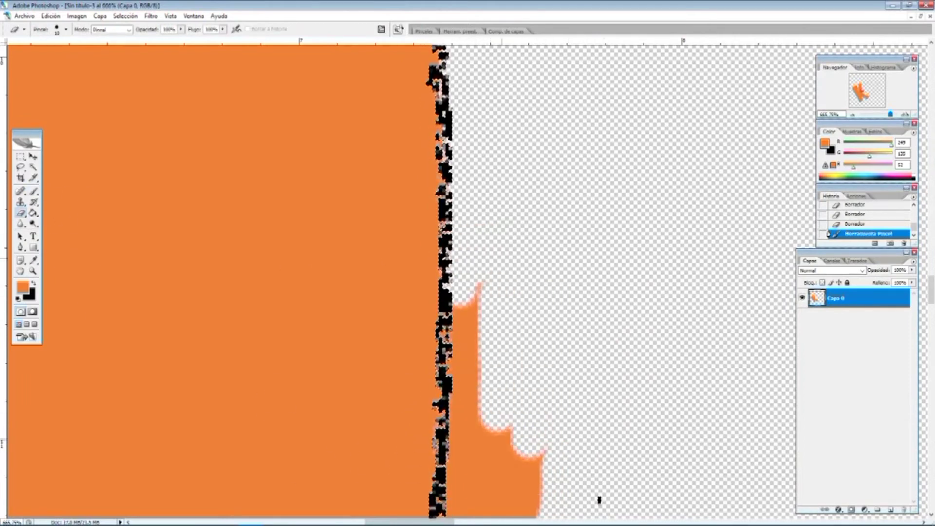
left_click_drag(482, 438, 560, 467)
scroll(574, 418, "down", 7)
mouse_move(550, 428)
left_mouse_down()
mouse_move(512, 345)
mouse_move(466, 173)
left_mouse_up()
left_click_drag(460, 295, 501, 396)
scroll(501, 396, "down", 4)
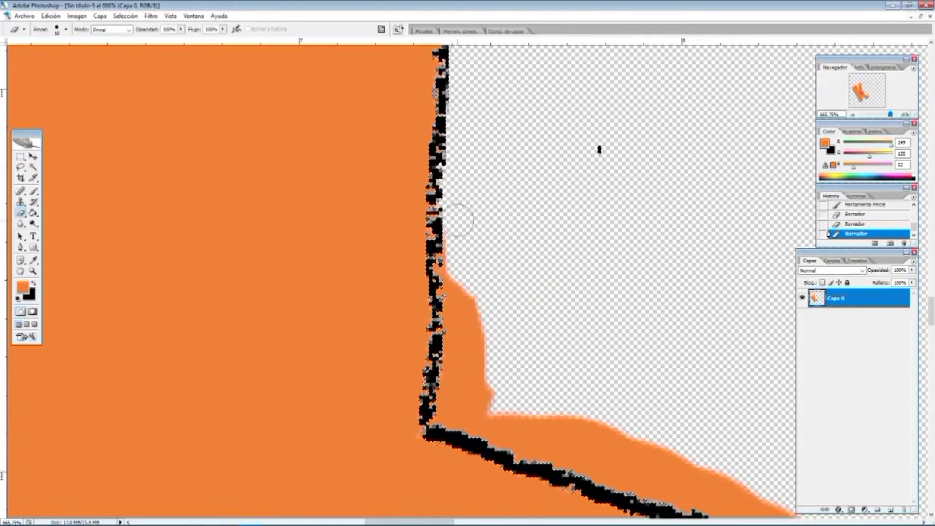
- Erase the orange overspill in the K's inner right corner and along the first half of the lower leg's upper edge
mouse_move(445, 401)
left_mouse_down()
mouse_move(509, 445)
mouse_move(528, 420)
mouse_move(684, 460)
left_mouse_up()
scroll(684, 459, "down", 3)
left_click_drag(437, 522, 458, 522)
scroll(346, 245, "down", 2)
mouse_move(445, 281)
left_mouse_down()
mouse_move(489, 268)
mouse_move(570, 334)
left_mouse_up()
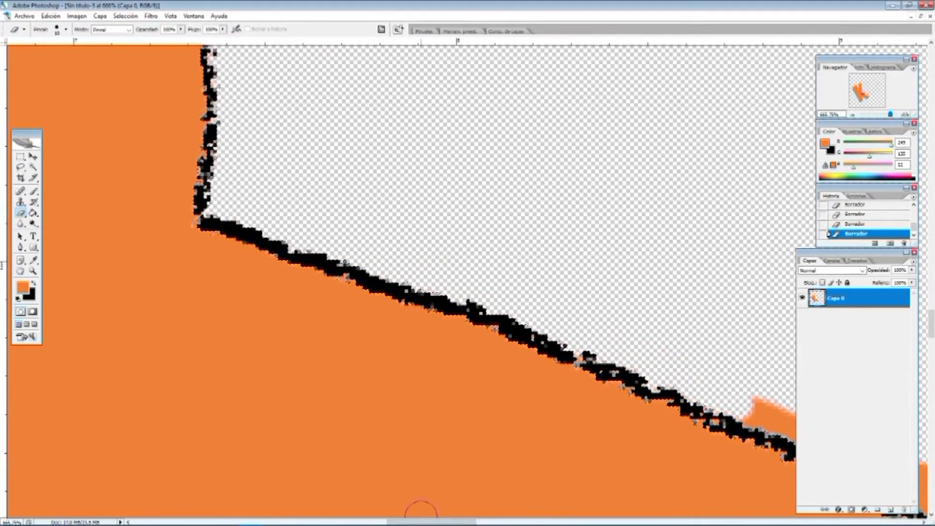
scroll(418, 507, "right", 10)
scroll(418, 351, "down", 6)
left_click_drag(490, 248, 469, 252)
left_click_drag(567, 305, 756, 354)
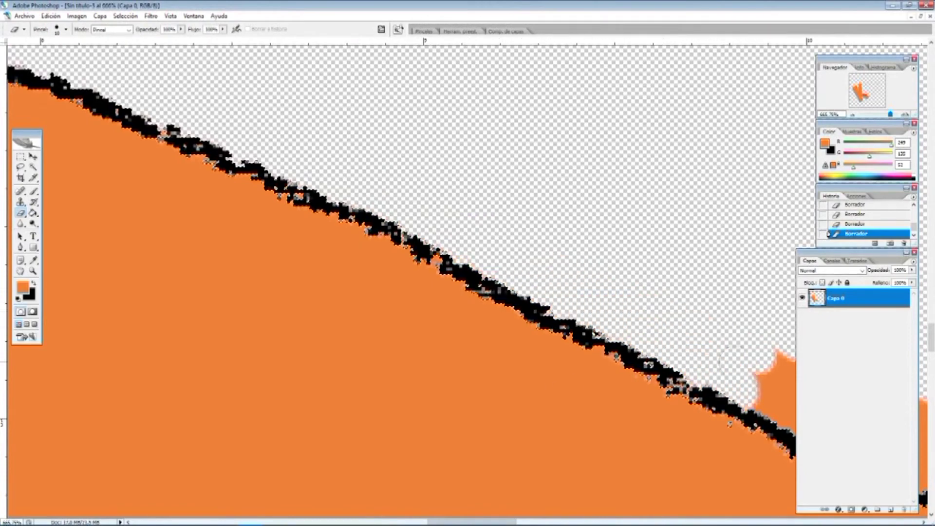
- Erase the orange overspill along the second half of the lower leg's upper edge, nearly to the leg's outer corner
left_click_drag(446, 522, 489, 522)
scroll(468, 312, "down", 5)
mouse_move(418, 191)
left_mouse_down()
mouse_move(352, 168)
mouse_move(519, 240)
mouse_move(344, 192)
mouse_move(438, 258)
mouse_move(613, 317)
mouse_move(779, 350)
left_mouse_up()
scroll(526, 494, "right", 5)
left_click_drag(617, 352, 769, 415)
scroll(670, 365, "down", 3)
mouse_move(438, 227)
left_mouse_down()
mouse_move(651, 299)
mouse_move(745, 307)
left_mouse_up()
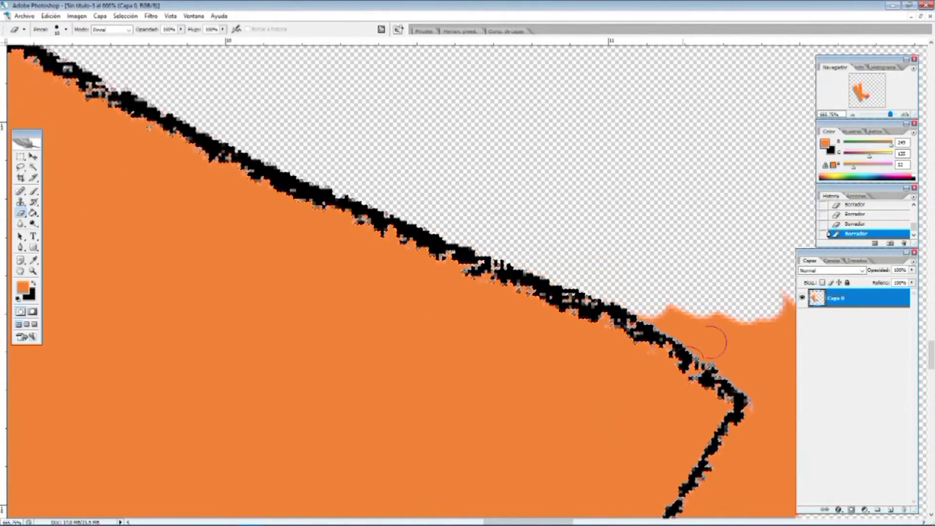
- Erase the orange overspill around the lower leg's outer right corner and down most of the leg's end edge
left_click_drag(537, 522, 556, 522)
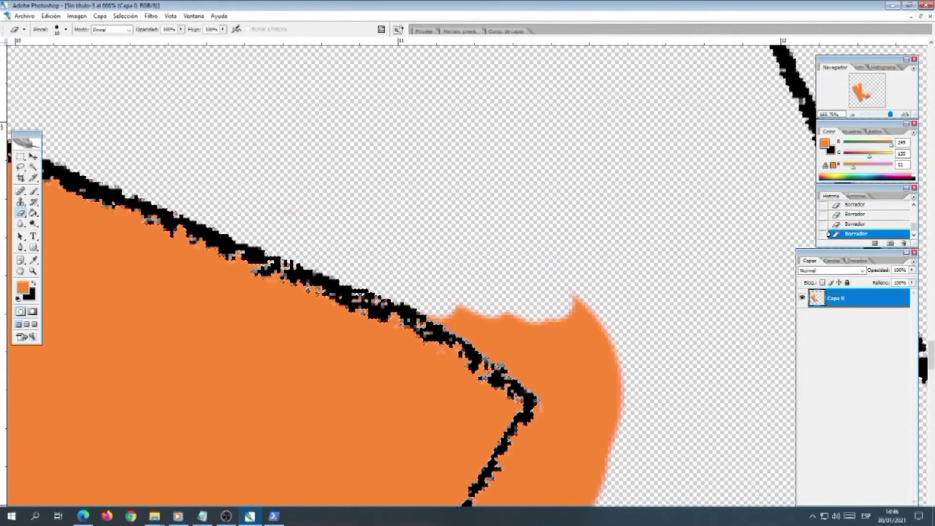
scroll(584, 405, "down", 1)
mouse_move(618, 329)
left_mouse_down()
mouse_move(526, 293)
mouse_move(580, 490)
left_mouse_up()
scroll(565, 341, "down", 5)
mouse_move(514, 265)
left_mouse_down()
mouse_move(560, 246)
mouse_move(491, 429)
mouse_move(480, 501)
left_mouse_up()
scroll(489, 224, "down", 5)
mouse_move(360, 363)
left_mouse_down()
mouse_move(463, 338)
mouse_move(394, 370)
mouse_move(409, 438)
left_mouse_up()
- Touch up the orange inside the leg's end edge with the brush and erase the overspill around the leg's bottom corner
key("b")
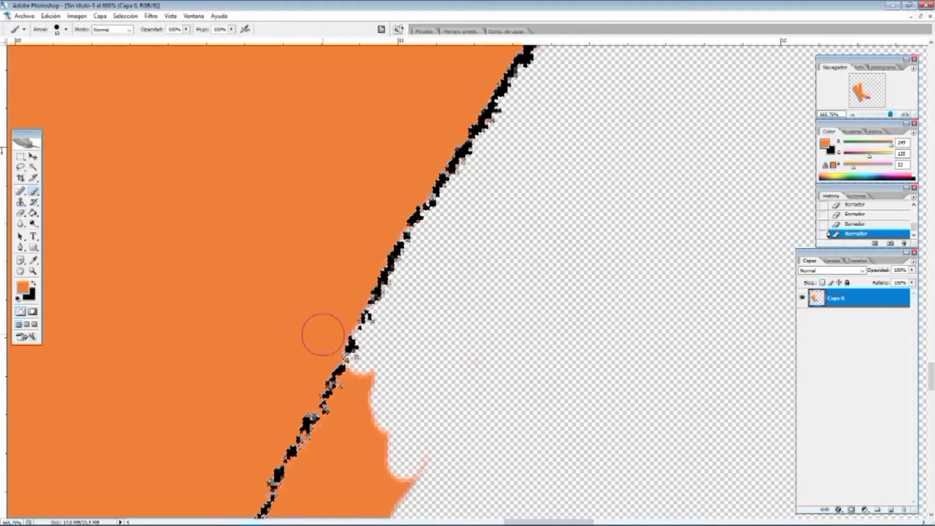
scroll(428, 386, "down", 5)
left_click(353, 193)
mouse_move(343, 242)
left_mouse_down()
mouse_move(261, 445)
mouse_move(282, 297)
mouse_move(211, 441)
left_mouse_up()
left_click(34, 191)
key("e")
mouse_move(188, 458)
left_mouse_down()
mouse_move(532, 419)
mouse_move(275, 336)
mouse_move(511, 407)
mouse_move(361, 350)
left_mouse_up()
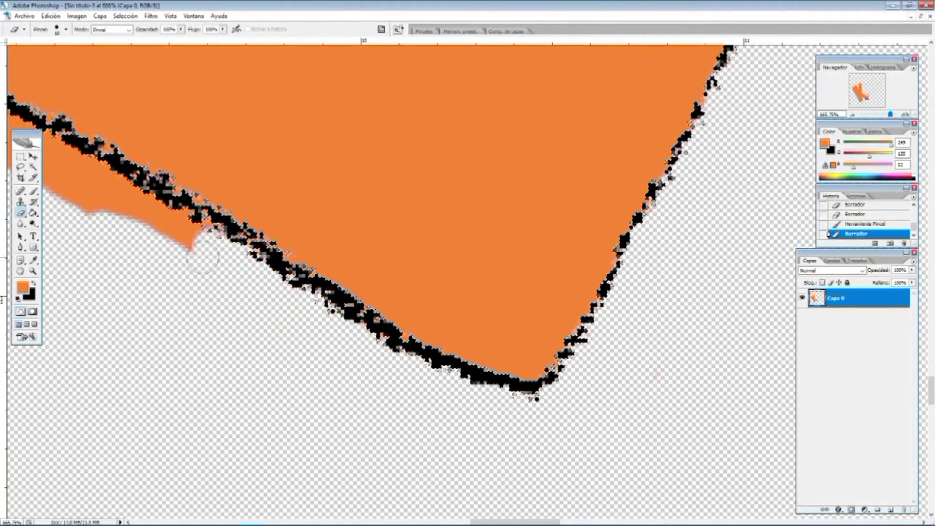
- Erase the orange overspill along the outer half of the lower leg's underside
left_click_drag(238, 285, 240, 286)
scroll(249, 289, "up", 1)
left_click_drag(487, 522, 461, 521)
scroll(441, 351, "up", 1)
mouse_move(435, 328)
left_mouse_down()
mouse_move(364, 268)
mouse_move(188, 177)
mouse_move(134, 163)
left_mouse_up()
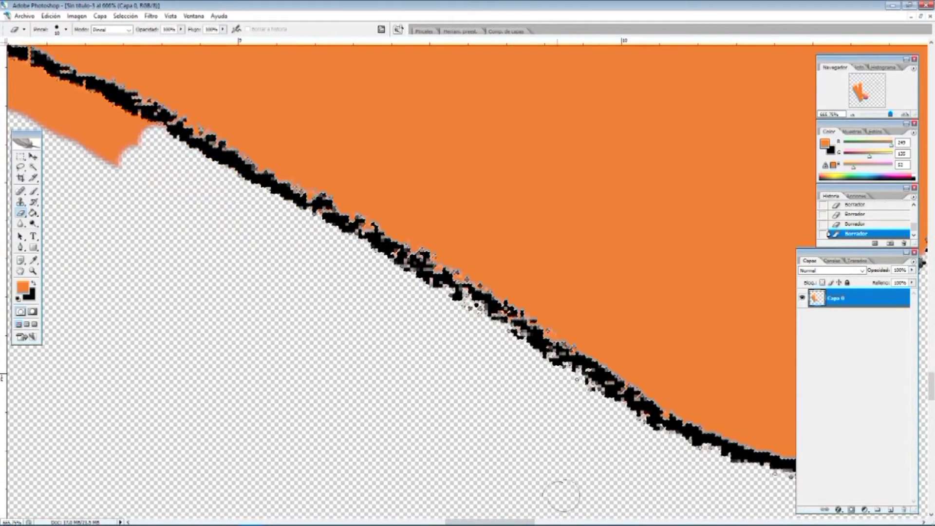
scroll(599, 479, "left", 5)
scroll(525, 296, "up", 2)
mouse_move(467, 271)
left_mouse_down()
mouse_move(251, 196)
mouse_move(436, 243)
left_mouse_up()
- Erase the orange overspill along the rest of the leg's underside, up to the corner where the leg meets the stem
left_click_drag(439, 523, 408, 523)
scroll(513, 262, "up", 3)
left_click(514, 262)
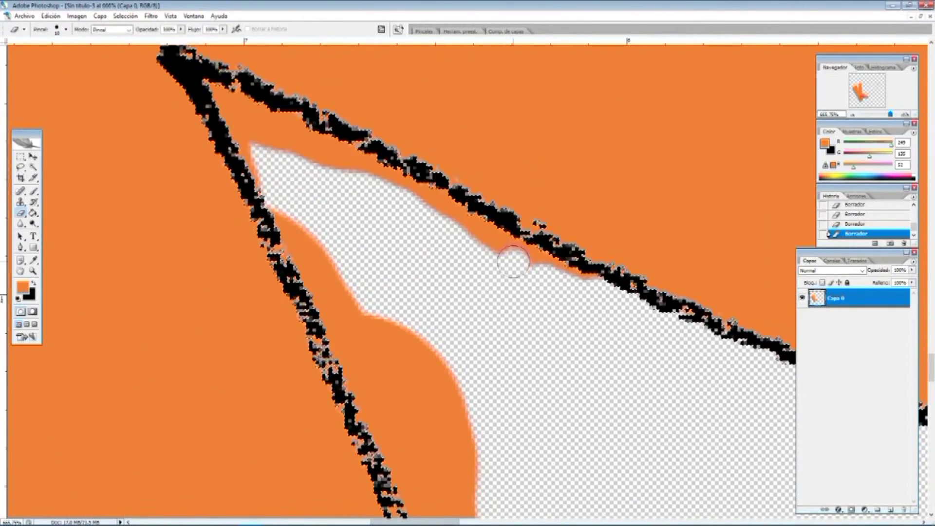
left_click_drag(604, 296, 462, 222)
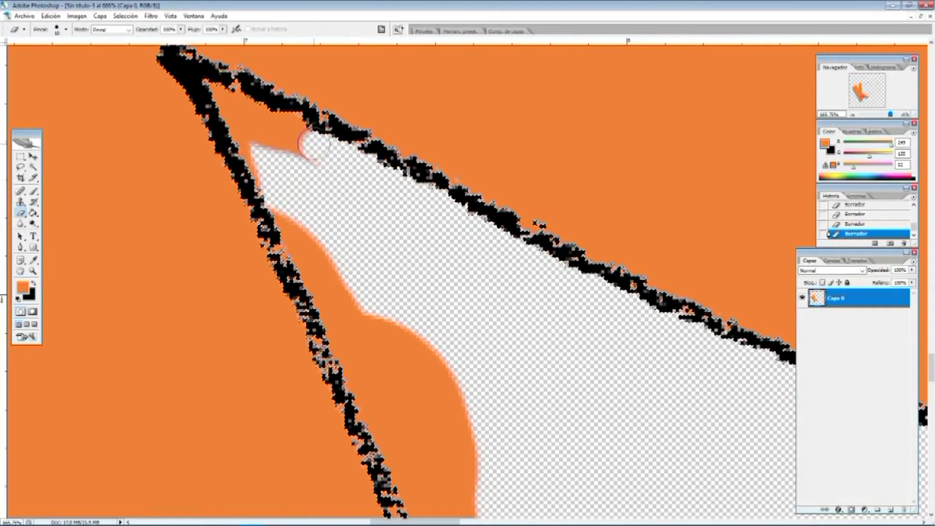
left_click_drag(312, 144, 268, 119)
scroll(268, 119, "up", 2)
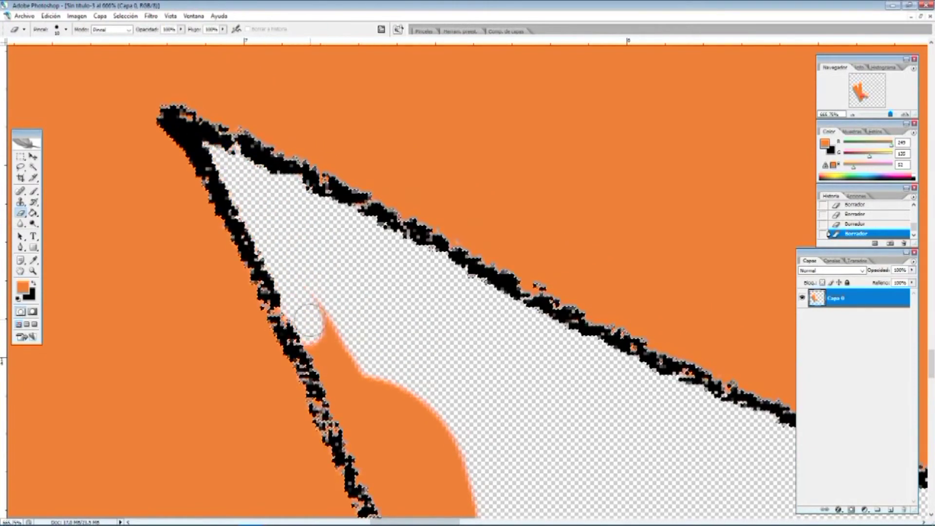
- Erase the orange overspill on the stem's right outline just below the leg junction and touch up the orange at the junction
left_click_drag(308, 321, 463, 455)
scroll(243, 244, "up", 1)
left_click(34, 191)
left_click_drag(320, 189, 291, 173)
left_click(20, 212)
- Erase the orange overspill down the stem's right outline below the leg and around the stem's bottom-right corner
scroll(292, 292, "down", 4)
mouse_move(486, 445)
left_mouse_down()
mouse_move(368, 278)
mouse_move(438, 441)
left_mouse_up()
scroll(553, 351, "down", 5)
mouse_move(553, 351)
left_mouse_down()
mouse_move(501, 307)
mouse_move(445, 280)
mouse_move(524, 434)
mouse_move(586, 466)
left_mouse_up()
scroll(388, 242, "down", 5)
left_click_drag(504, 246, 628, 432)
mouse_move(560, 319)
left_mouse_down()
mouse_move(599, 419)
mouse_move(662, 482)
left_mouse_up()
scroll(662, 482, "down", 4)
mouse_move(638, 302)
left_mouse_down()
mouse_move(701, 420)
mouse_move(674, 480)
left_mouse_up()
scroll(682, 425, "down", 4)
mouse_move(579, 382)
left_mouse_down()
mouse_move(658, 320)
mouse_move(655, 257)
left_mouse_up()
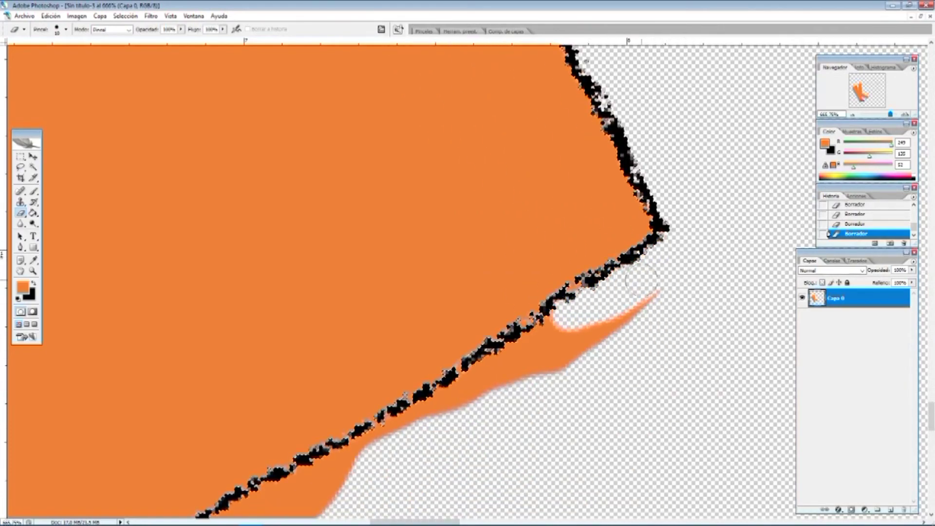
- Erase the orange overspill along the stem's bottom edge and touch up the orange just inside it
left_click_drag(439, 521, 434, 521)
scroll(536, 390, "down", 3)
left_click_drag(506, 292, 302, 450)
left_click_drag(358, 486, 563, 396)
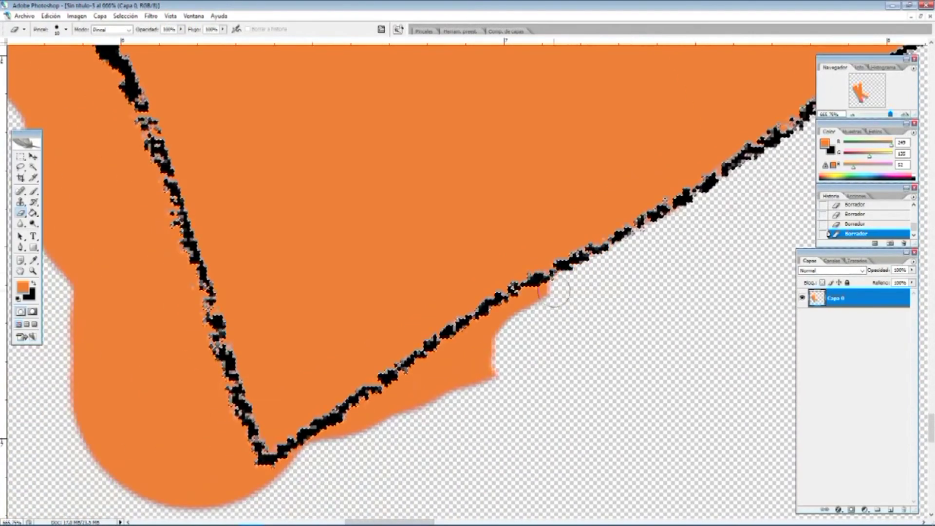
left_click_drag(592, 274, 455, 372)
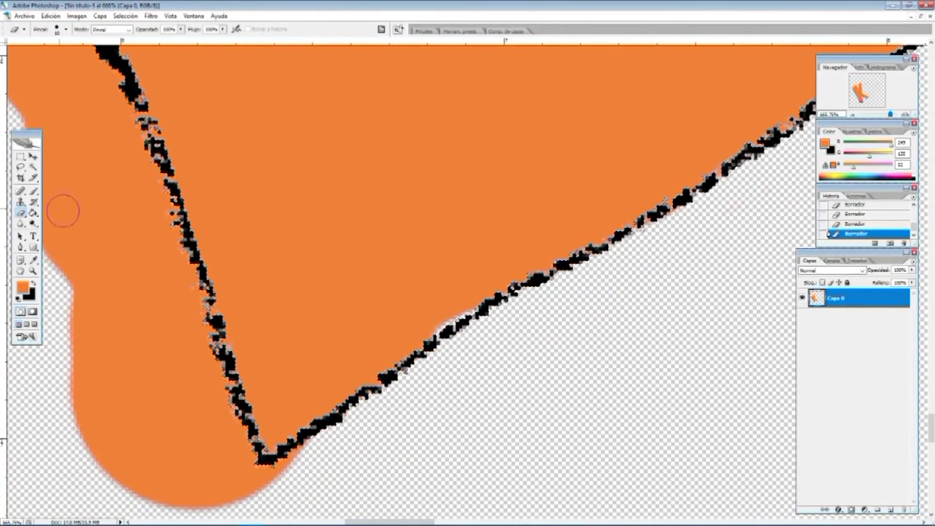
left_click(33, 191)
left_click_drag(427, 314, 460, 308)
left_click(20, 213)
- Erase the orange overspill around the stem's bottom-left corner and touch up the orange inside that corner with the brush
scroll(169, 329, "down", 3)
mouse_move(284, 376)
left_mouse_down()
mouse_move(111, 393)
mouse_move(162, 389)
left_mouse_up()
left_click(34, 192)
left_click(65, 30)
left_click_drag(270, 335, 199, 359)
left_click(20, 213)
mouse_move(187, 324)
left_mouse_down()
mouse_move(173, 366)
mouse_move(226, 376)
left_mouse_up()
- Erase the orange overspill up the lowest part of the stem's left outline, up to the thick black blot
left_click_drag(416, 522, 398, 522)
mouse_move(449, 381)
left_mouse_down()
mouse_move(385, 292)
mouse_move(301, 273)
left_mouse_up()
scroll(302, 297, "up", 2)
mouse_move(216, 123)
left_mouse_down()
mouse_move(322, 376)
mouse_move(373, 349)
left_mouse_up()
mouse_move(311, 271)
left_mouse_down()
mouse_move(319, 132)
mouse_move(282, 246)
mouse_move(233, 131)
left_mouse_up()
scroll(141, 154, "up", 3)
left_click_drag(141, 154, 248, 291)
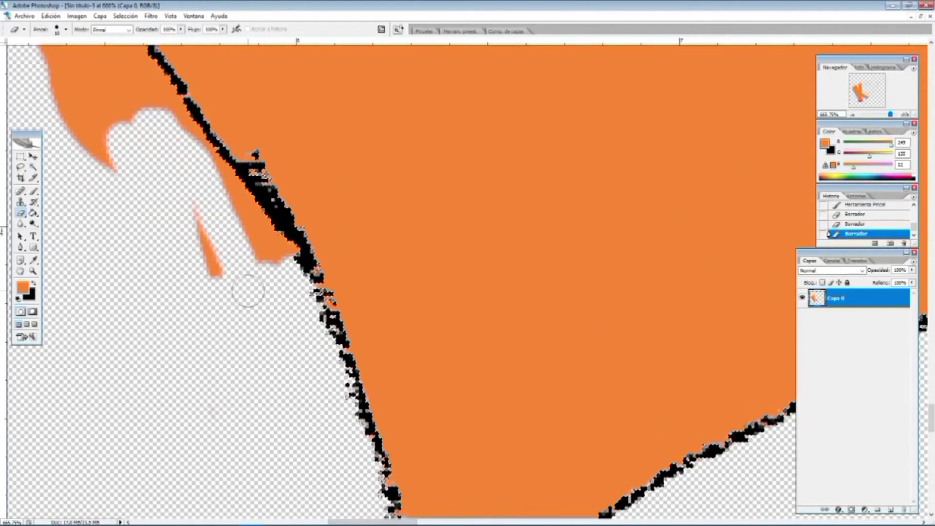
- Touch up the orange at the thick blot on the stem's left outline and erase the overspill beside and above it
left_click(34, 193)
left_click_drag(243, 163, 276, 192)
scroll(360, 385, "up", 3)
left_click_drag(402, 522, 380, 522)
key("e")
mouse_move(387, 300)
left_mouse_down()
mouse_move(271, 80)
mouse_move(400, 290)
left_mouse_up()
scroll(248, 302, "up", 3)
mouse_move(262, 252)
left_mouse_down()
mouse_move(247, 193)
mouse_move(171, 140)
mouse_move(227, 296)
left_mouse_up()
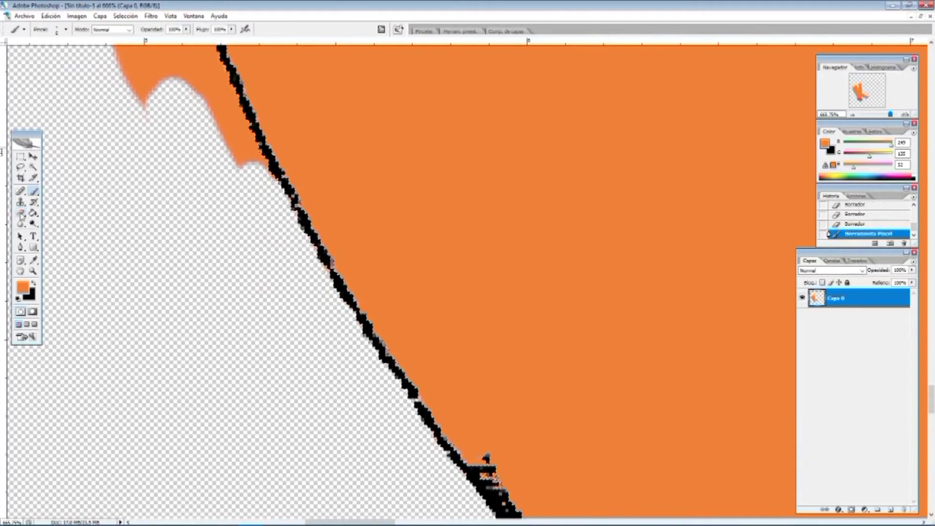
- Erase the next stretch of orange overspill up the stem's left outline, well above the thick blot
left_click_drag(315, 286, 318, 293)
scroll(188, 338, "up", 2)
left_click_drag(260, 301, 253, 264)
scroll(100, 220, "up", 3)
left_click_drag(343, 522, 323, 521)
scroll(323, 516, "up", 1)
mouse_move(355, 336)
left_mouse_down()
mouse_move(317, 235)
mouse_move(351, 203)
mouse_move(401, 270)
left_mouse_up()
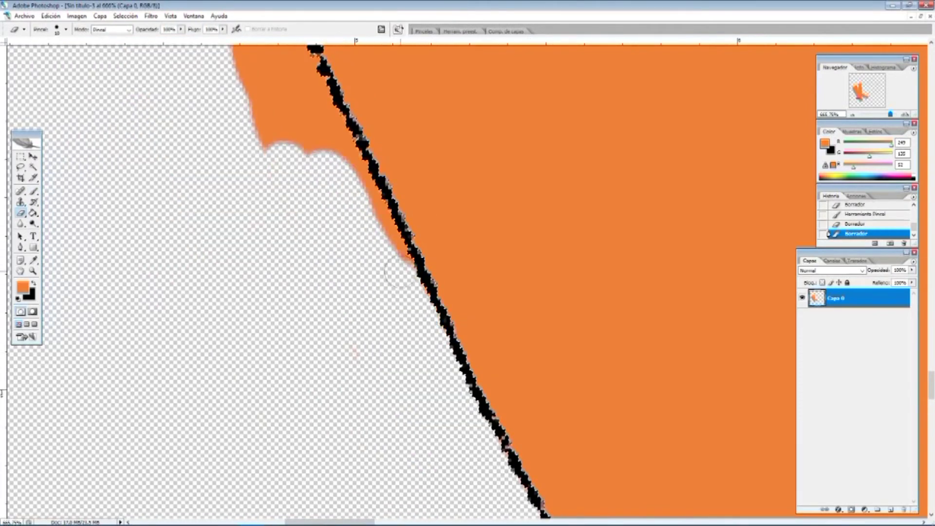
- Erase the orange overspill beside the bend in the stem's left outline and undo the last eraser stroke
scroll(358, 184, "up", 4)
left_click_drag(223, 309, 337, 380)
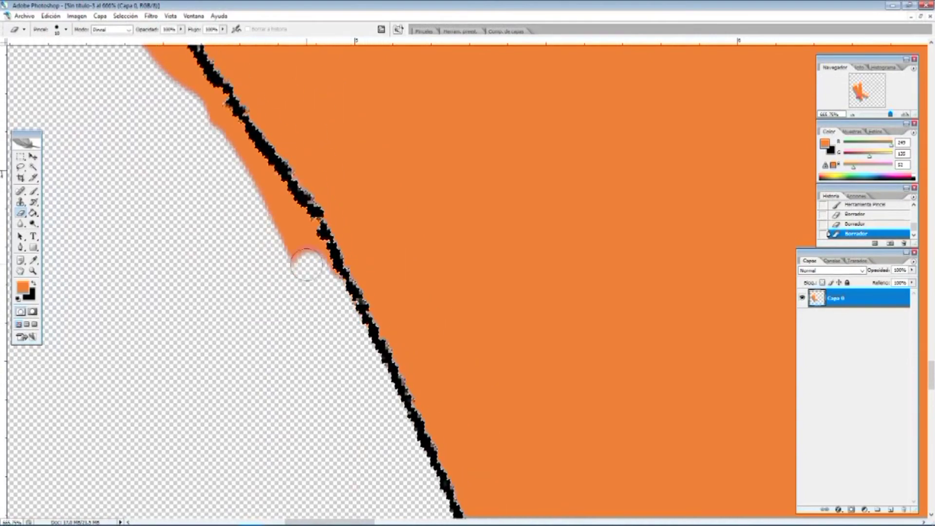
left_click_drag(305, 225, 288, 243)
scroll(283, 248, "up", 4)
mouse_move(228, 263)
left_mouse_down()
mouse_move(307, 328)
mouse_move(291, 340)
left_mouse_up()
key("ctrl+z")
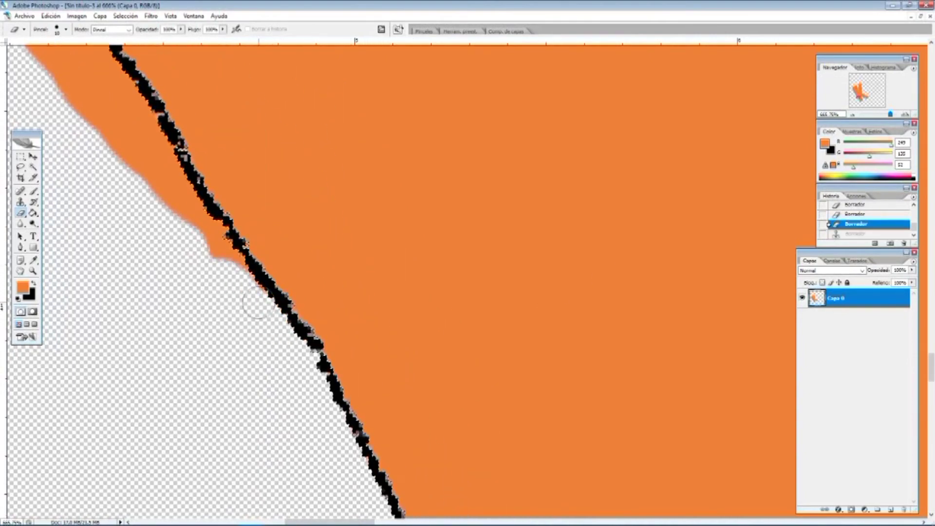
- Erase the orange overspill along the stem's left outline from just above the bend to about mid-height
scroll(170, 284, "up", 2)
scroll(537, 429, "up", 2)
scroll(537, 429, "left", 6)
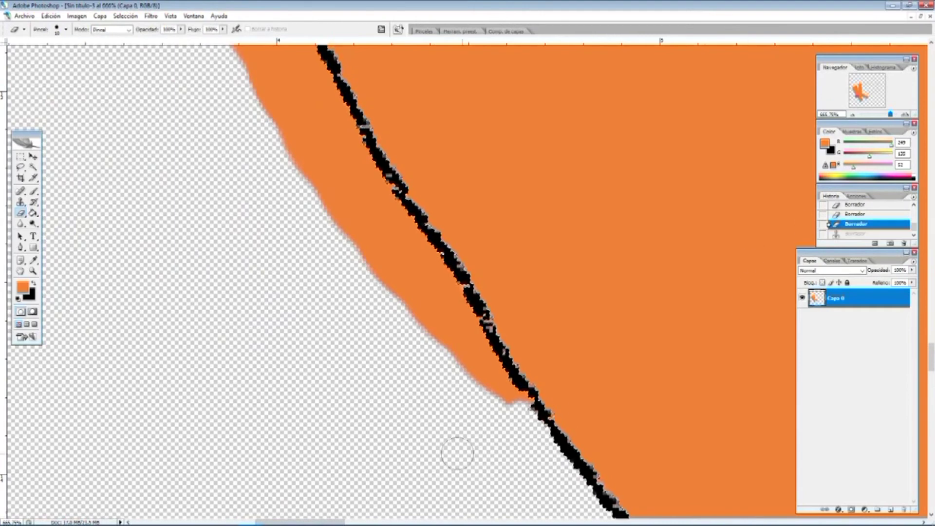
left_click_drag(480, 382, 301, 159)
scroll(386, 380, "up", 2)
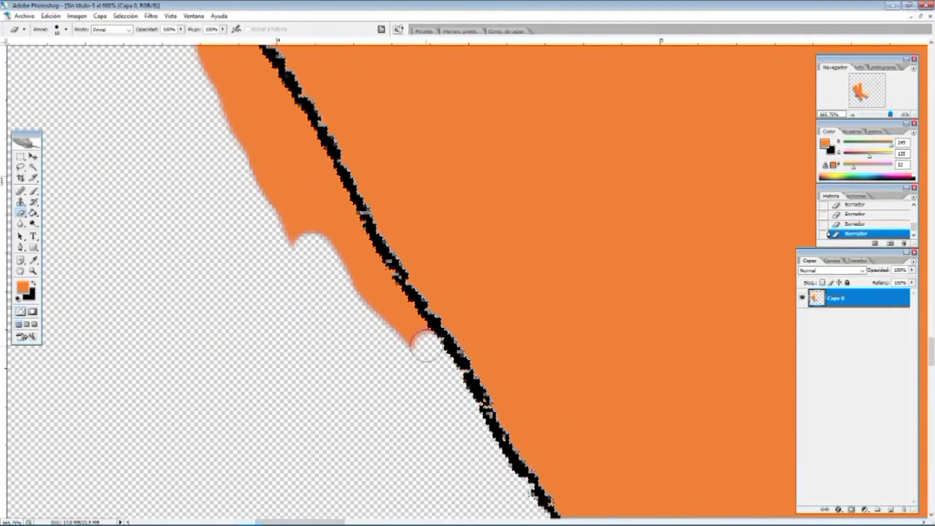
scroll(277, 357, "up", 3)
mouse_move(226, 219)
left_mouse_down()
mouse_move(231, 236)
mouse_move(175, 139)
left_mouse_up()
scroll(352, 428, "up", 1)
left_click_drag(341, 372, 314, 331)
- Erase a further stretch of orange overspill beside the middle of the stem's left outline
scroll(254, 388, "up", 3)
scroll(359, 383, "left", 3)
left_click_drag(347, 264, 239, 180)
scroll(263, 282, "up", 2)
left_click_drag(334, 343, 330, 319)
scroll(355, 397, "up", 3)
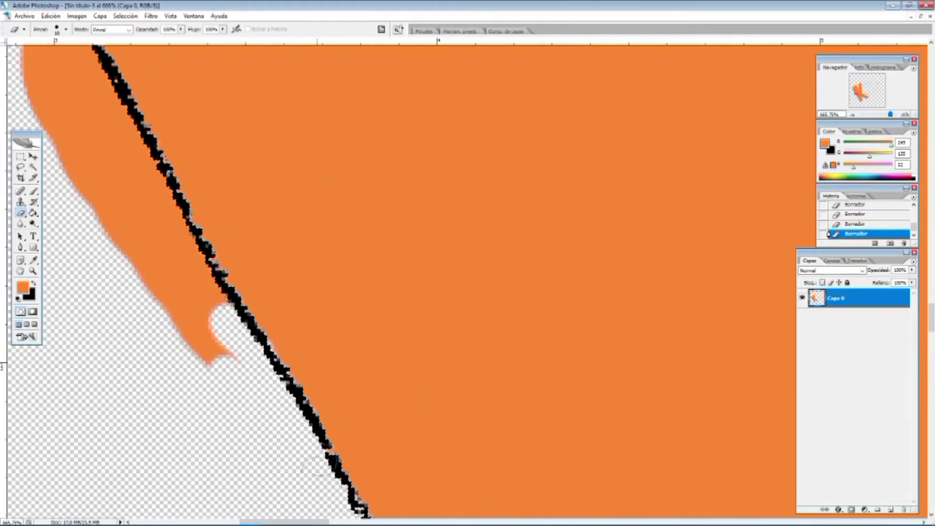
- Erase the wide strip of orange overspill along the stem's left outline just above its middle
scroll(341, 409, "left", 3)
mouse_move(334, 417)
left_mouse_down()
mouse_move(355, 265)
mouse_move(287, 322)
mouse_move(205, 146)
mouse_move(326, 379)
left_mouse_up()
scroll(282, 331, "up", 1)
left_click_drag(306, 266, 292, 239)
scroll(276, 319, "up", 3)
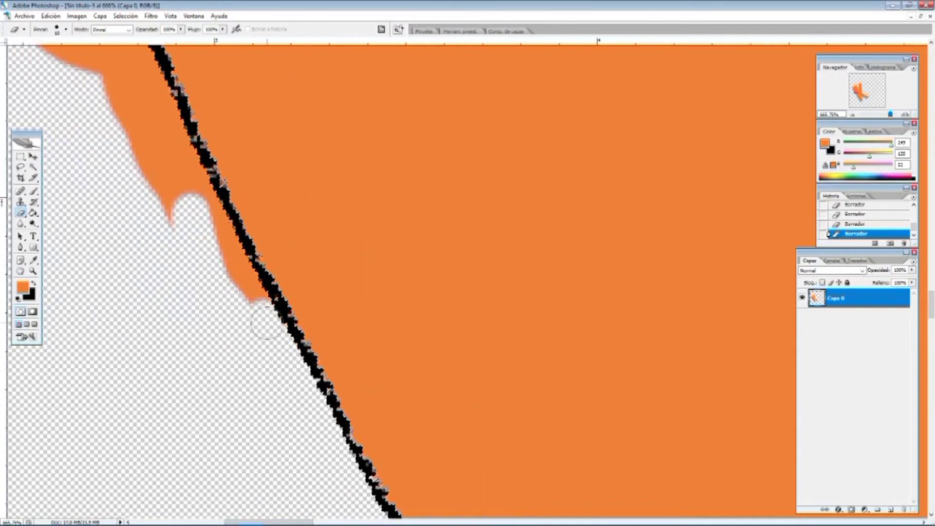
left_click_drag(207, 219, 100, 85)
scroll(147, 310, "up", 3)
scroll(361, 500, "left", 3)
- Touch up the gap in the orange beside the upper stem's left outline and erase the wide overspill outside it
left_click_drag(400, 302, 341, 180)
scroll(314, 347, "up", 5)
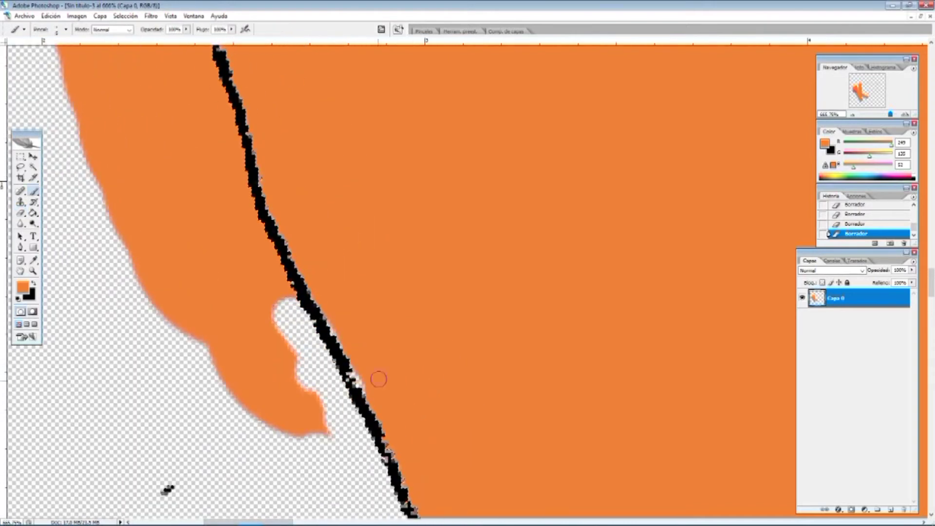
key("e")
left_click_drag(229, 386, 299, 417)
mouse_move(167, 308)
left_mouse_down()
mouse_move(75, 233)
mouse_move(207, 265)
left_mouse_up()
scroll(219, 316, "up", 4)
scroll(461, 482, "left", 4)
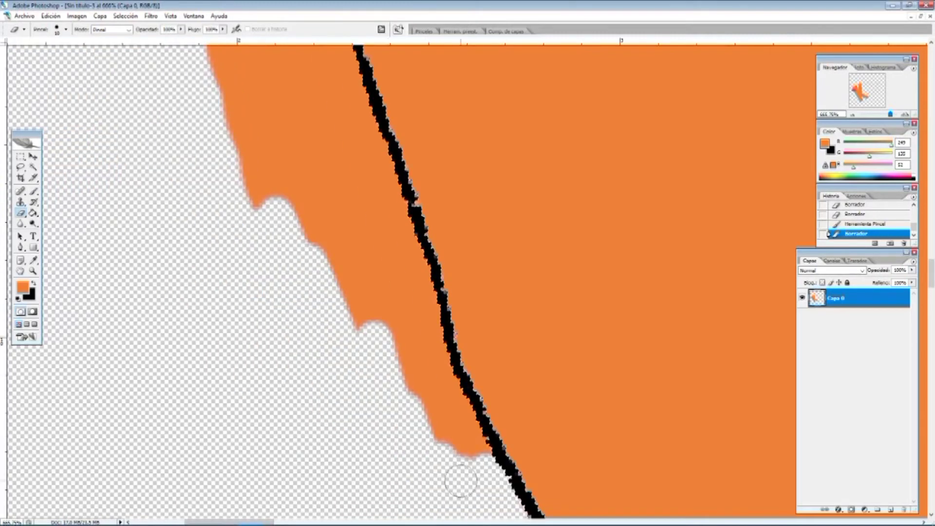
- Erase the orange overspill along the upper part of the stem's left outline, above its slight curve
mouse_move(439, 394)
left_mouse_down()
mouse_move(379, 303)
mouse_move(414, 384)
left_mouse_up()
scroll(365, 361, "up", 2)
mouse_move(263, 292)
left_mouse_down()
mouse_move(273, 286)
mouse_move(331, 405)
mouse_move(293, 227)
left_mouse_up()
left_click_drag(420, 412, 427, 407)
scroll(421, 409, "up", 1)
mouse_move(400, 407)
left_mouse_down()
mouse_move(411, 425)
mouse_move(403, 382)
left_mouse_up()
- Erase the remaining orange overspill up the stem's left outline to its top-left corner
scroll(341, 360, "up", 2)
mouse_move(190, 322)
left_mouse_down()
mouse_move(261, 307)
mouse_move(348, 336)
left_mouse_up()
left_click_drag(321, 245, 259, 231)
scroll(260, 243, "up", 2)
mouse_move(259, 292)
left_mouse_down()
mouse_move(300, 320)
mouse_move(213, 233)
left_mouse_up()
scroll(193, 125, "up", 3)
mouse_move(193, 175)
left_mouse_down()
mouse_move(212, 248)
mouse_move(223, 246)
mouse_move(331, 222)
mouse_move(462, 129)
mouse_move(341, 197)
left_mouse_up()
- Erase the orange overspill along the stem's top edge and around its top-right corner
scroll(210, 117, "up", 3)
scroll(390, 165, "up", 3)
left_click_drag(724, 80, 598, 125)
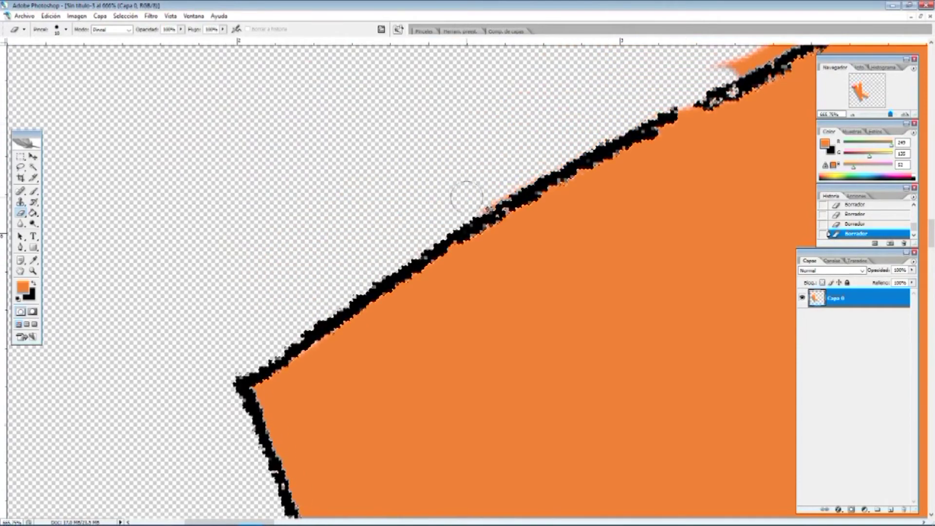
scroll(476, 338, "up", 3)
scroll(272, 509, "right", 10)
scroll(344, 229, "up", 5)
scroll(559, 128, "up", 2)
mouse_move(559, 128)
left_mouse_down()
mouse_move(464, 117)
mouse_move(458, 234)
left_mouse_up()
mouse_move(567, 181)
left_mouse_down()
mouse_move(655, 200)
mouse_move(757, 287)
left_mouse_up()
- Erase the orange overspill down the top of the stem's right outline facing the taller arm, redoing one undone stroke
scroll(478, 358, "right", 10)
scroll(332, 129, "down", 4)
mouse_move(332, 130)
left_mouse_down()
mouse_move(303, 149)
mouse_move(428, 504)
left_mouse_up()
mouse_move(196, 95)
left_mouse_down()
mouse_move(211, 145)
mouse_move(293, 249)
mouse_move(373, 442)
left_mouse_up()
key("ctrl+z")
left_click_drag(252, 231, 398, 497)
scroll(358, 260, "down", 4)
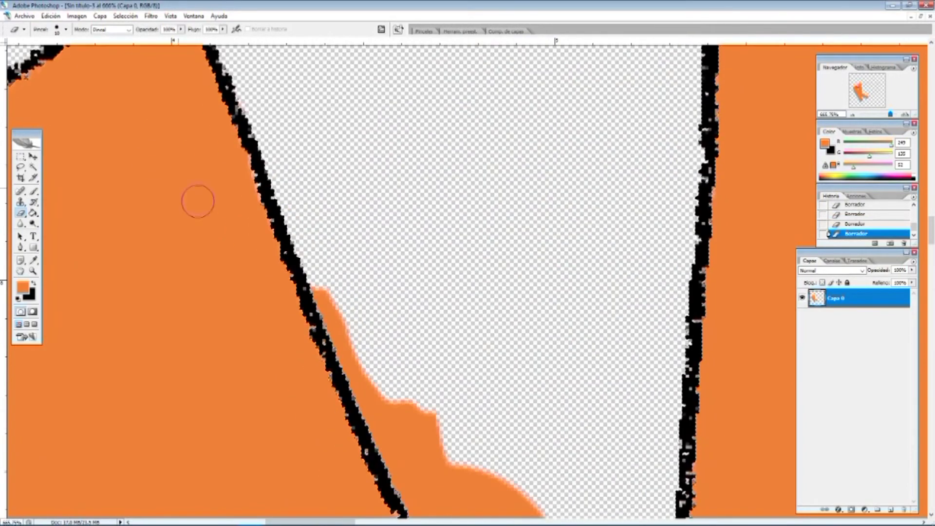
- Erase the orange overspill down the rest of the stem's right outline to the notch, retouching the K's fill with orange
key("e")
scroll(484, 302, "down", 3)
mouse_move(340, 153)
left_mouse_down()
mouse_move(382, 295)
mouse_move(509, 418)
left_mouse_up()
scroll(423, 234, "down", 5)
left_click_drag(486, 276, 605, 463)
scroll(605, 463, "down", 3)
mouse_move(456, 185)
left_mouse_down()
mouse_move(473, 190)
mouse_move(584, 364)
left_mouse_up()
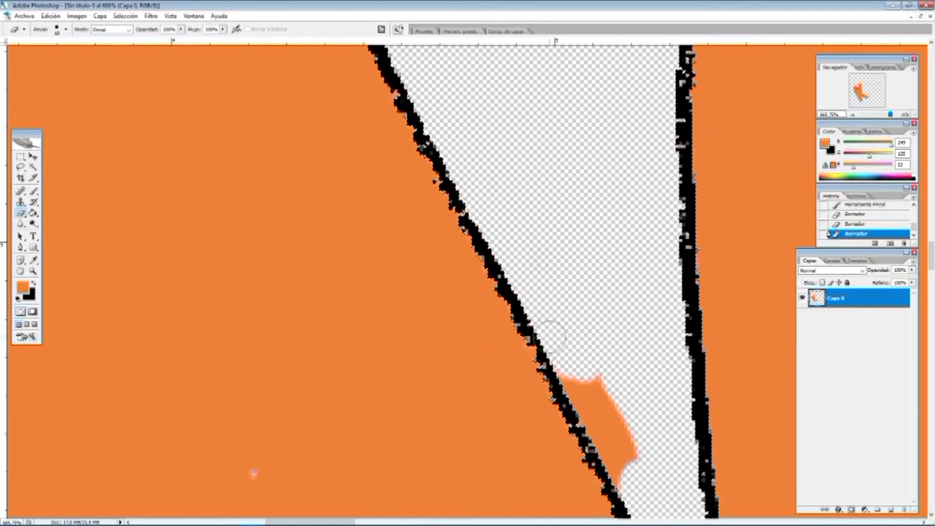
left_click(254, 479)
scroll(550, 155, "down", 3)
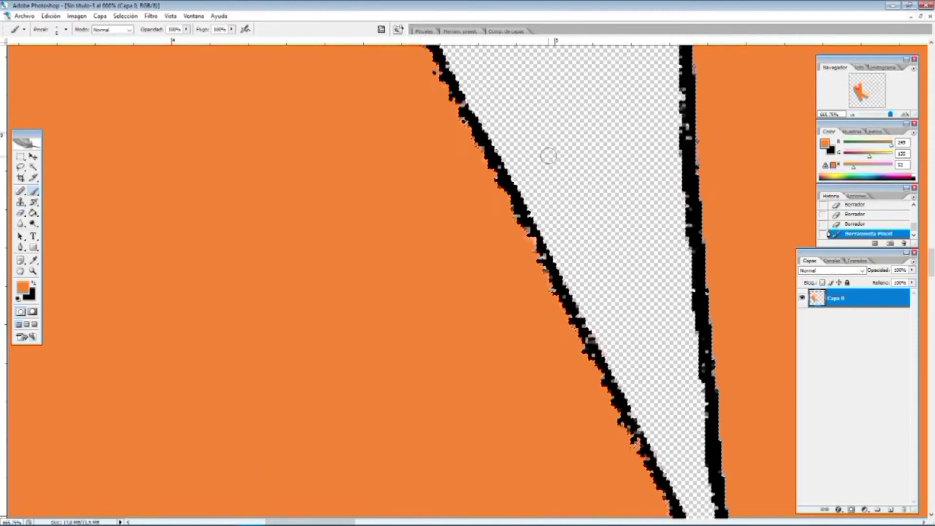
scroll(550, 155, "down", 7)
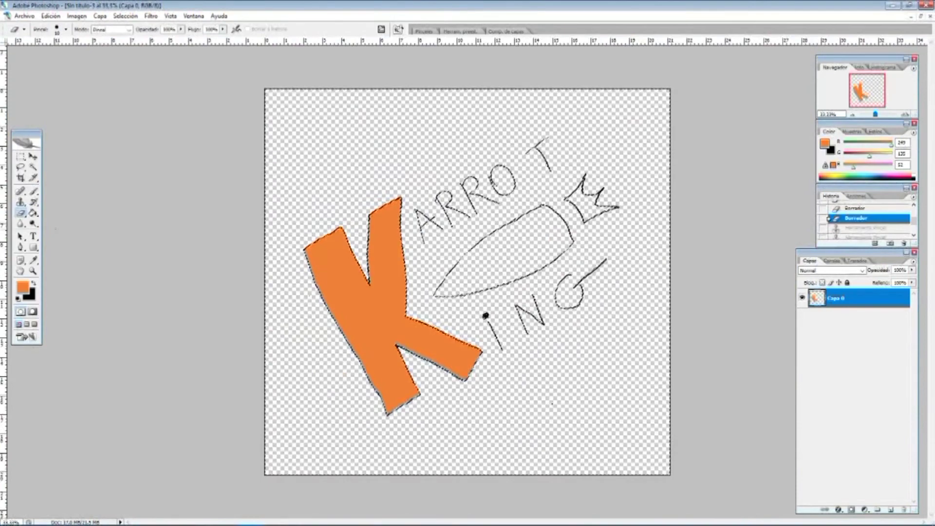
- Paint the carrot shape between ARROT and ING solid orange, covering the whole interior up to its outline
key("b")
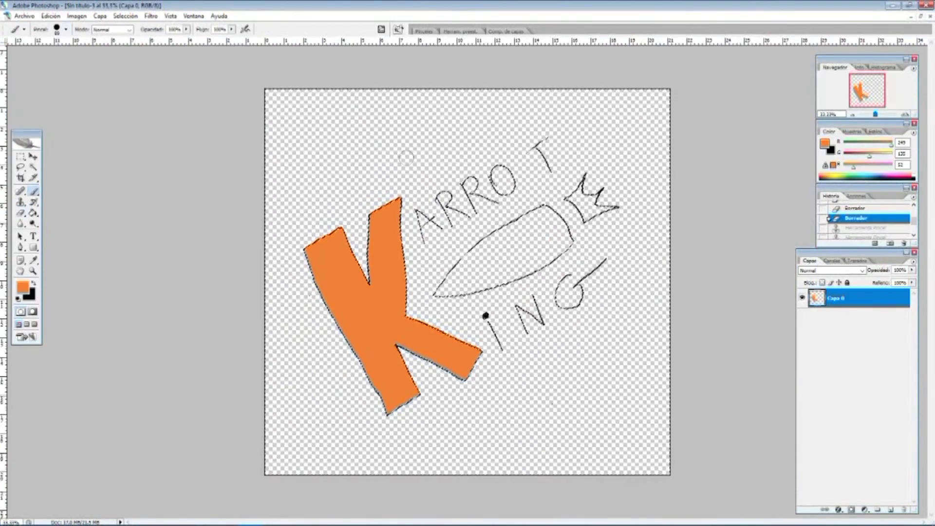
key("ctrl+plus")
key("ctrl+plus")
left_click_drag(622, 152, 506, 221)
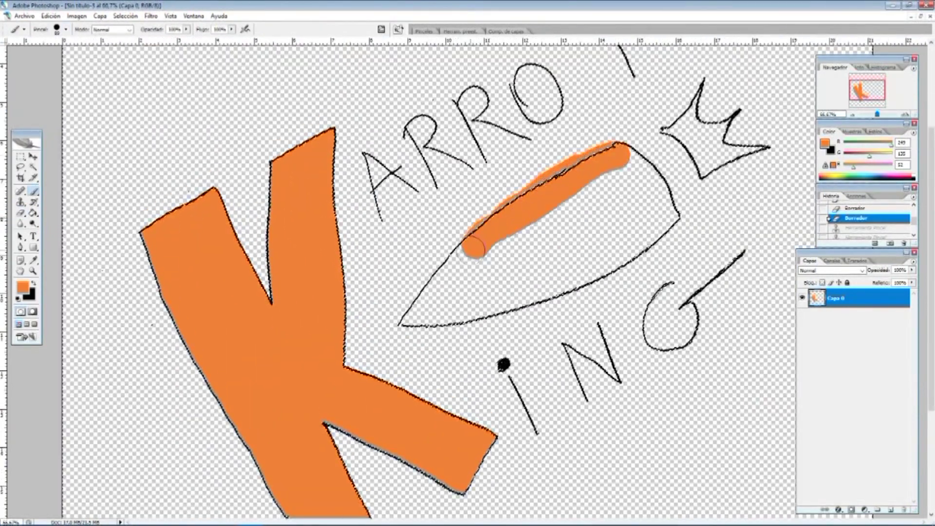
mouse_move(423, 318)
left_mouse_down()
mouse_move(482, 309)
mouse_move(618, 255)
left_mouse_up()
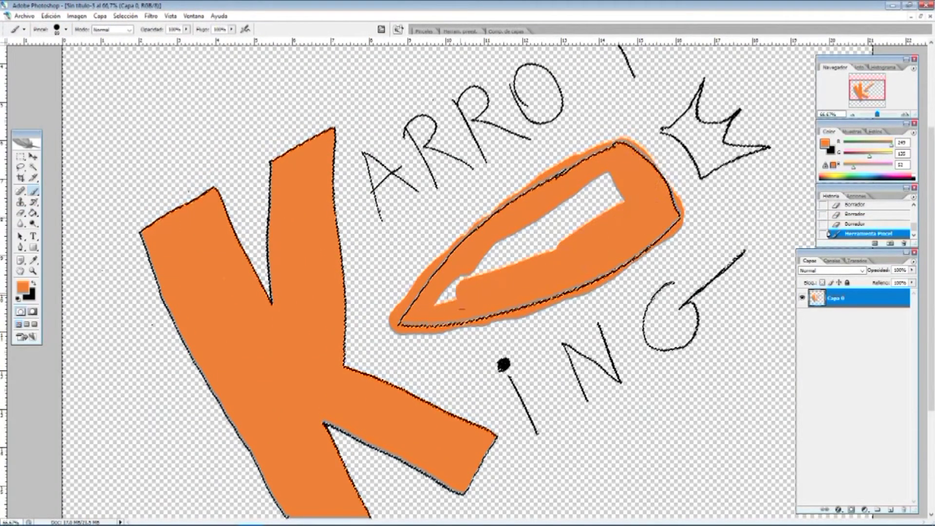
left_click_drag(574, 235, 538, 219)
- Erase the orange overspill along the carrot's upper outline just above its pointed tip
key("e")
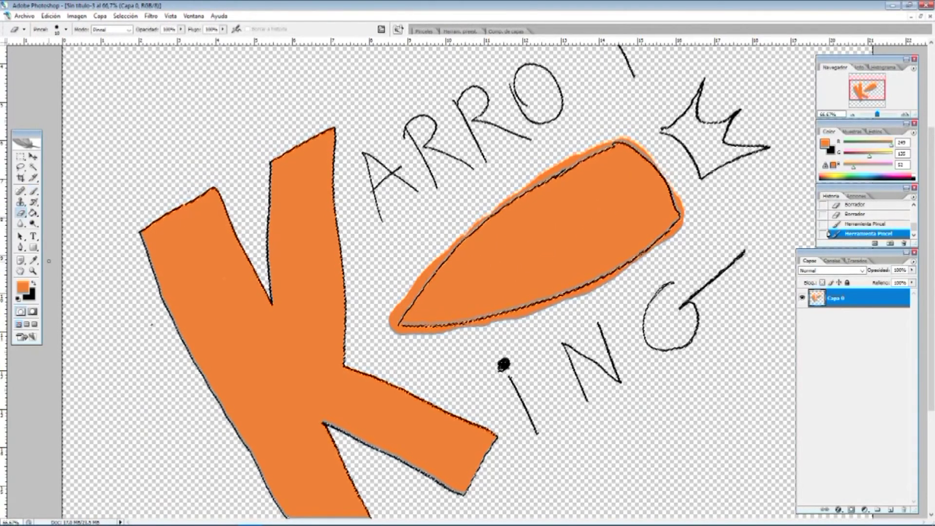
left_click_drag(358, 292, 472, 349)
mouse_move(292, 226)
left_mouse_down()
mouse_move(304, 188)
mouse_move(307, 304)
mouse_move(334, 289)
left_mouse_up()
scroll(353, 178, "up", 2)
left_click_drag(358, 248, 409, 169)
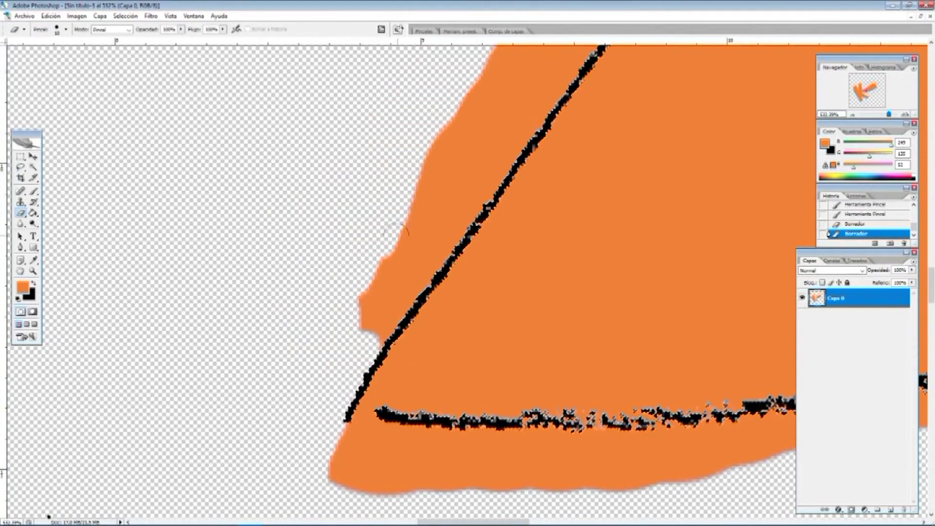
left_click_drag(424, 213, 374, 311)
- Reduce the brush size, continue erasing overspill up the lower part of the carrot's upper outline, and retouch its fill with orange
left_click(33, 190)
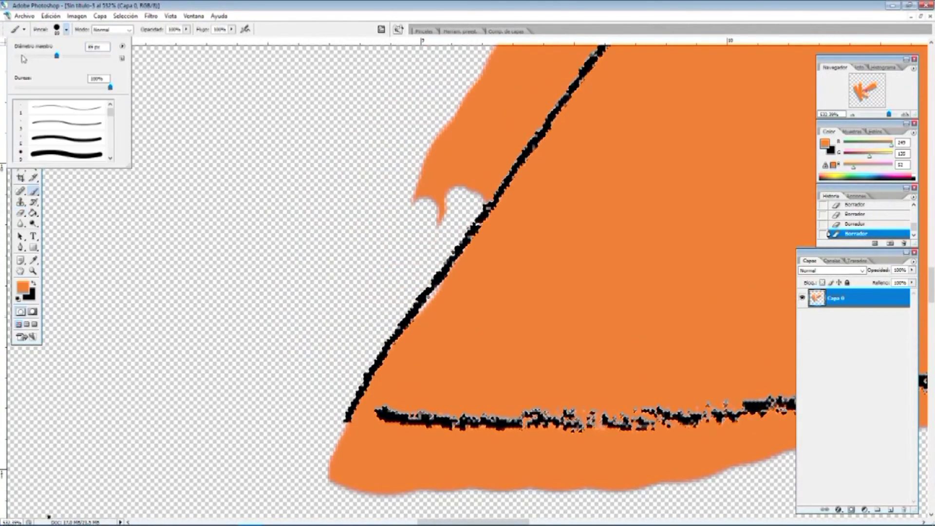
left_click(20, 212)
mouse_move(460, 199)
left_mouse_down()
mouse_move(453, 152)
mouse_move(423, 195)
left_mouse_up()
scroll(438, 195, "up", 2)
mouse_move(461, 248)
left_mouse_down()
mouse_move(491, 175)
mouse_move(497, 241)
mouse_move(467, 309)
left_mouse_up()
scroll(560, 226, "up", 2)
left_click_drag(453, 521, 472, 519)
scroll(484, 195, "up", 1)
mouse_move(488, 177)
left_mouse_down()
mouse_move(396, 291)
mouse_move(557, 124)
mouse_move(592, 123)
left_mouse_up()
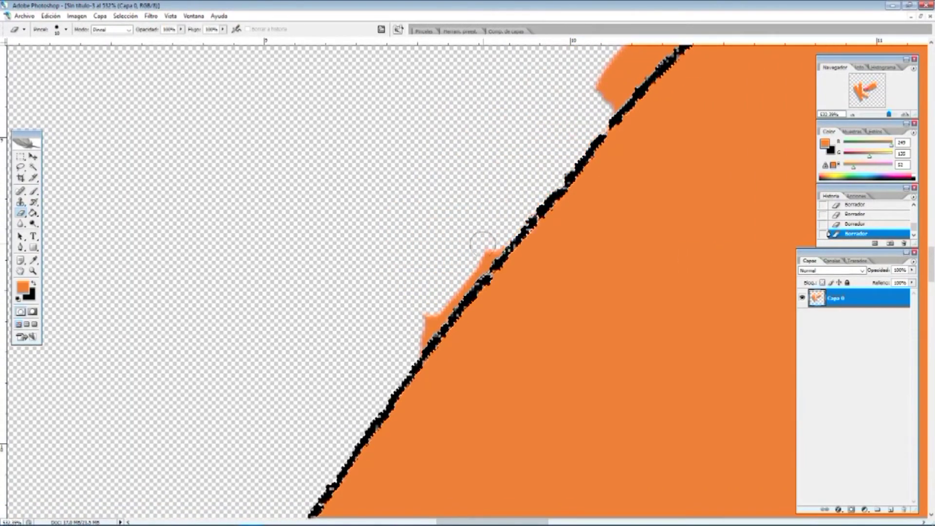
key("b")
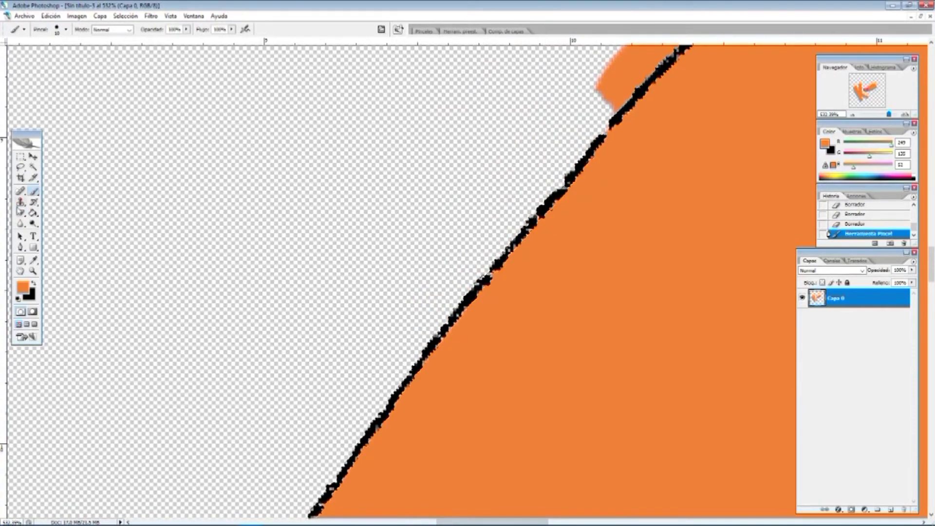
left_click(21, 213)
- Erase the orange overspill along the curved lower-middle stretch of the carrot's upper outline, retouching the fill edge with orange
scroll(442, 273, "up", 3)
left_click_drag(492, 522, 516, 521)
left_click_drag(552, 133, 401, 293)
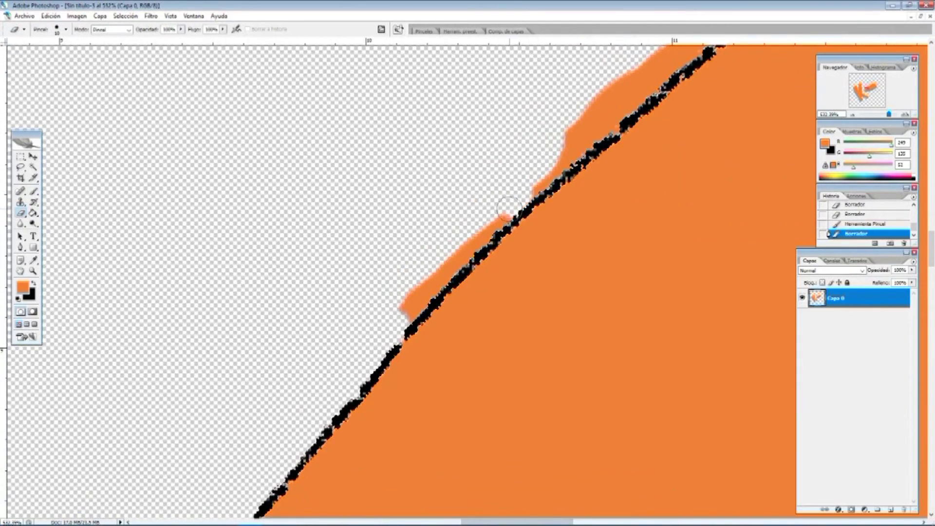
left_click_drag(461, 251, 414, 304)
key("b")
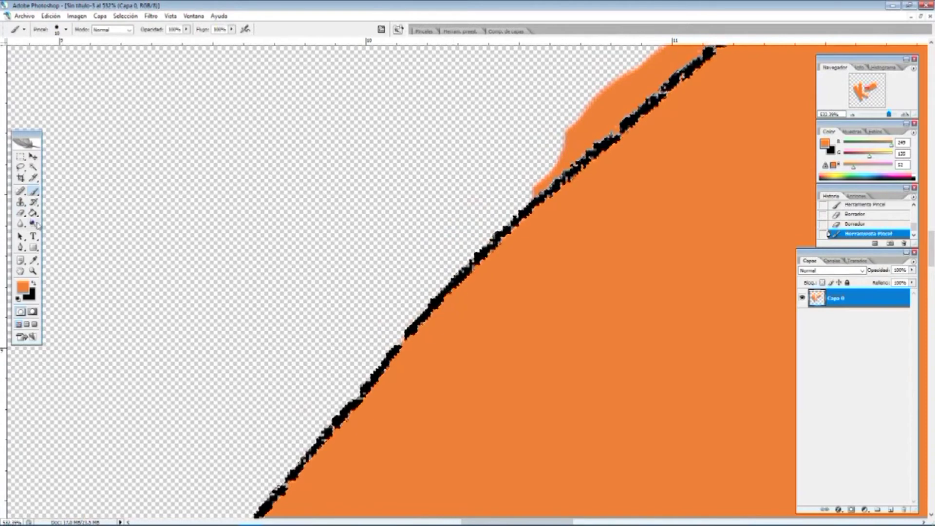
key("e")
scroll(687, 125, "up", 3)
left_click_drag(595, 183, 647, 165)
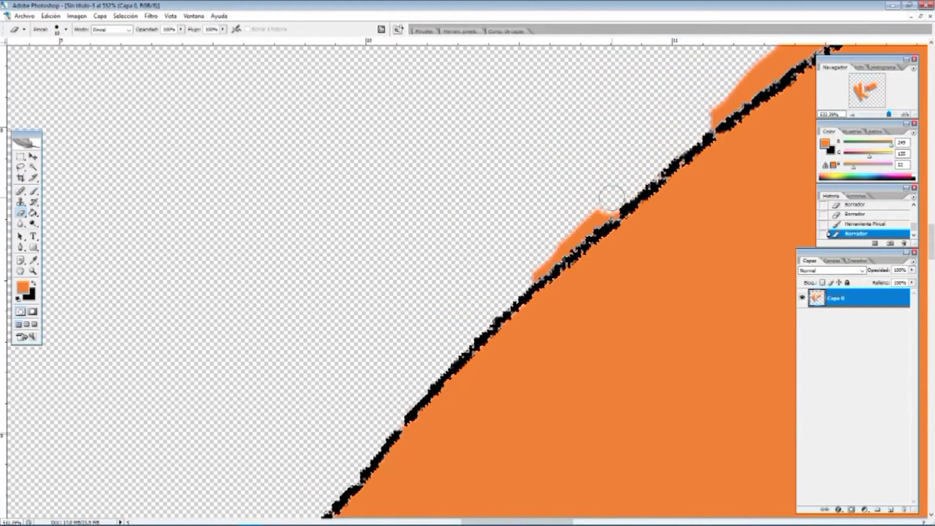
mouse_move(563, 241)
left_mouse_down()
mouse_move(536, 271)
mouse_move(510, 278)
left_mouse_up()
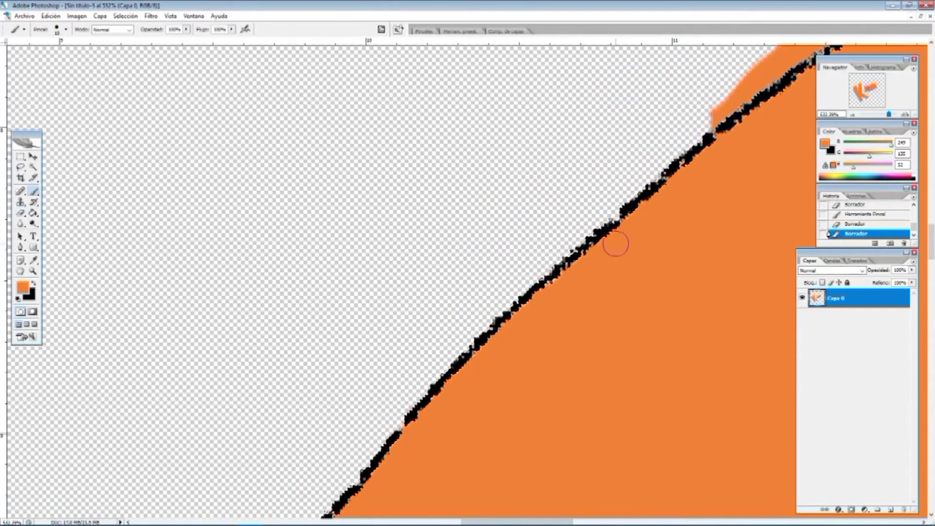
left_click(20, 214)
- Erase the overspill along the middle of the carrot's upper outline and fill the small gaps inside the line with orange
left_click_drag(468, 522, 520, 521)
scroll(438, 299, "up", 9)
left_click_drag(385, 305, 378, 313)
left_click(285, 411)
left_click_drag(511, 203, 468, 271)
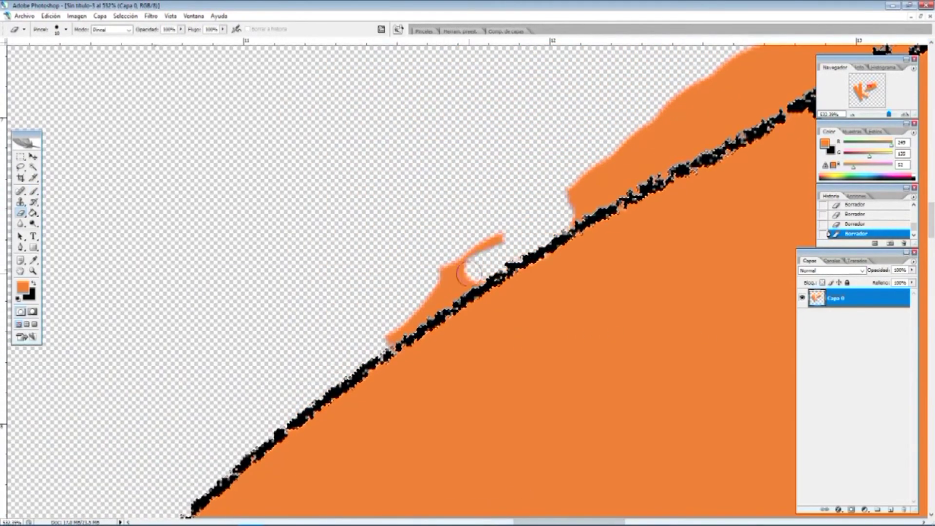
left_click(395, 335)
key("b")
left_click(493, 301)
left_click(392, 359)
left_click(21, 215)
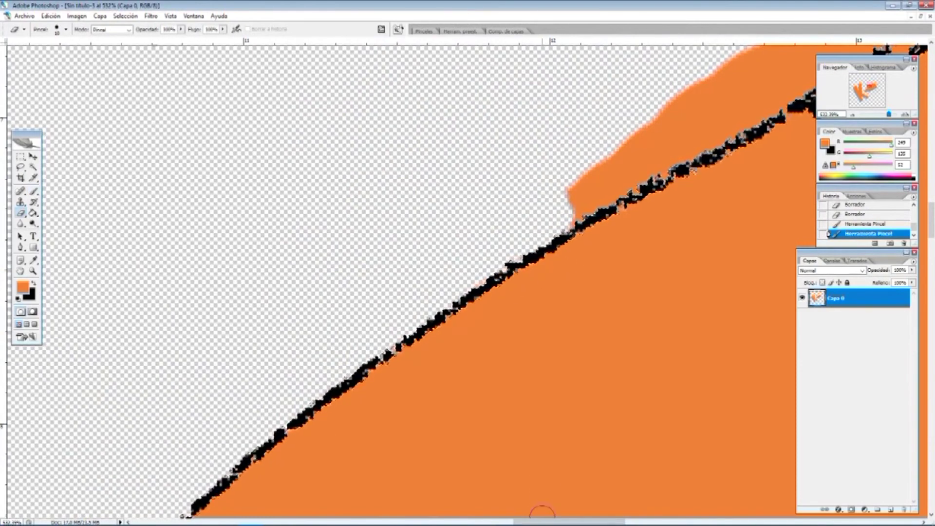
- Erase the overspill along the carrot's upper outline up to where the line forks, and retouch the fill with orange
left_click_drag(542, 522, 559, 521)
scroll(503, 248, "up", 5)
left_click_drag(719, 118, 654, 154)
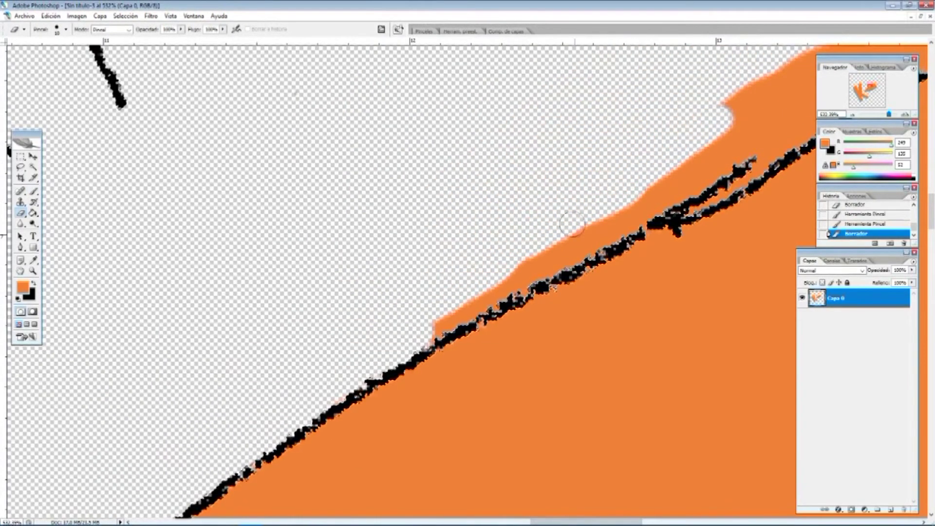
left_click_drag(651, 194, 577, 245)
mouse_move(420, 321)
left_mouse_down()
mouse_move(507, 282)
mouse_move(538, 288)
left_mouse_up()
left_click_drag(464, 345, 446, 358)
left_click(20, 212)
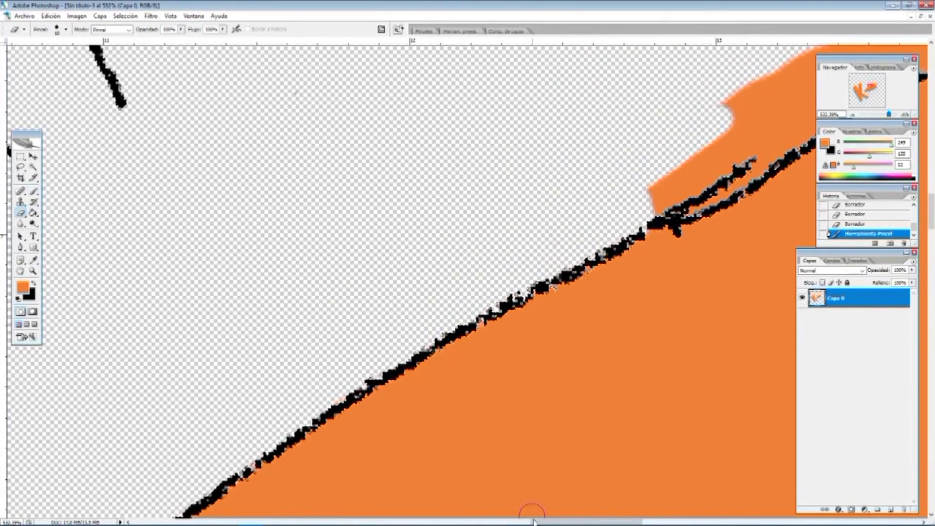
- Erase the orange around the forked line and along the carrot's upper outline towards the hook at its rounded top
left_click_drag(542, 522, 565, 521)
scroll(555, 205, "up", 3)
left_click_drag(555, 144, 529, 228)
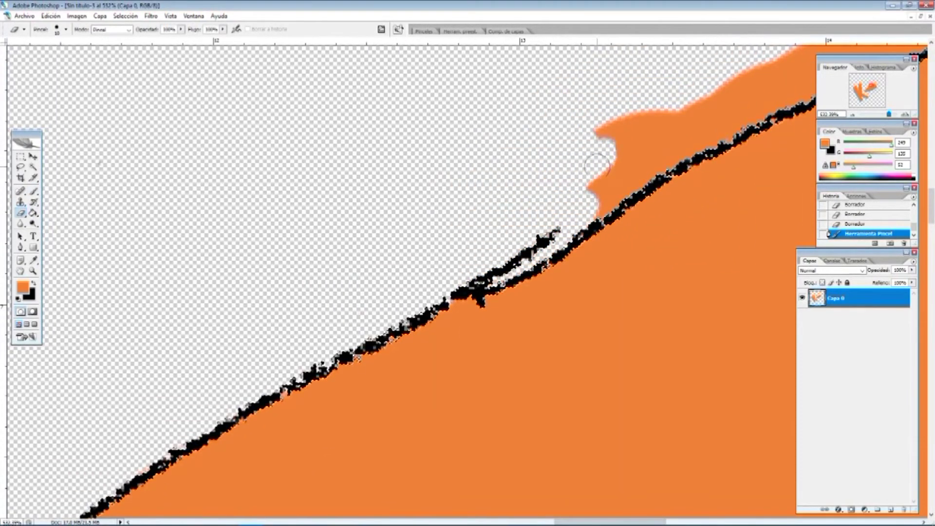
left_click_drag(623, 151, 620, 158)
left_click_drag(582, 521, 625, 521)
scroll(540, 312, "up", 3)
left_click_drag(447, 155, 325, 242)
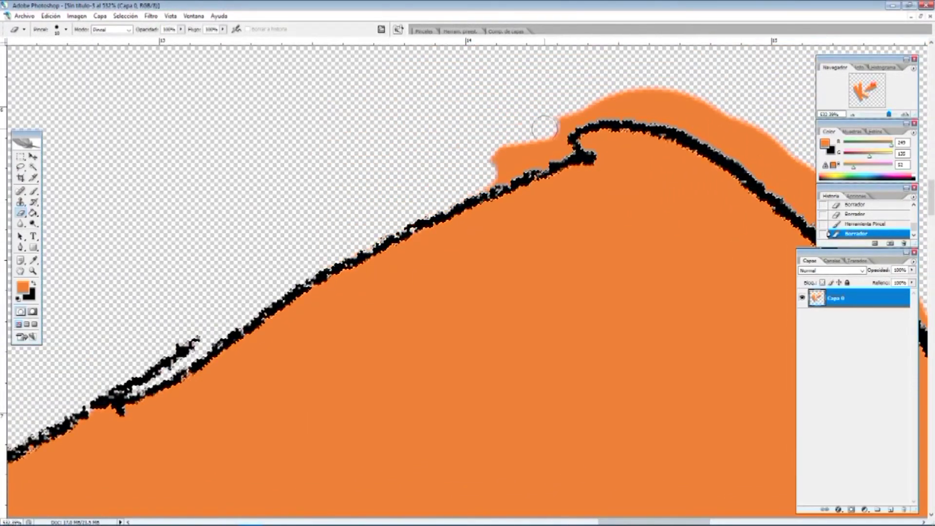
left_click_drag(489, 181, 494, 177)
- Erase the orange overspill around the hook and rounded top of the carrot and down the start of its wide end
scroll(438, 220, "up", 2)
left_click_drag(605, 522, 624, 521)
left_click_drag(460, 146, 414, 156)
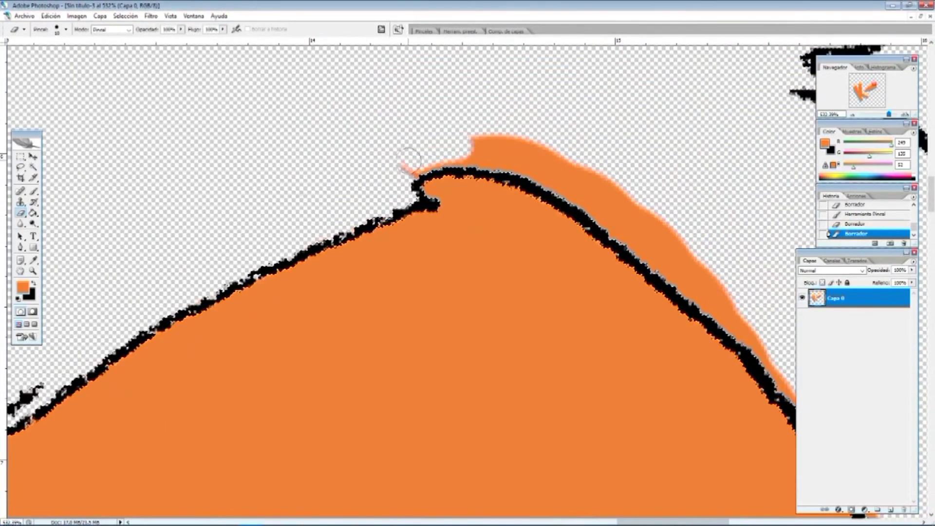
mouse_move(520, 155)
left_mouse_down()
mouse_move(554, 162)
mouse_move(734, 319)
left_mouse_up()
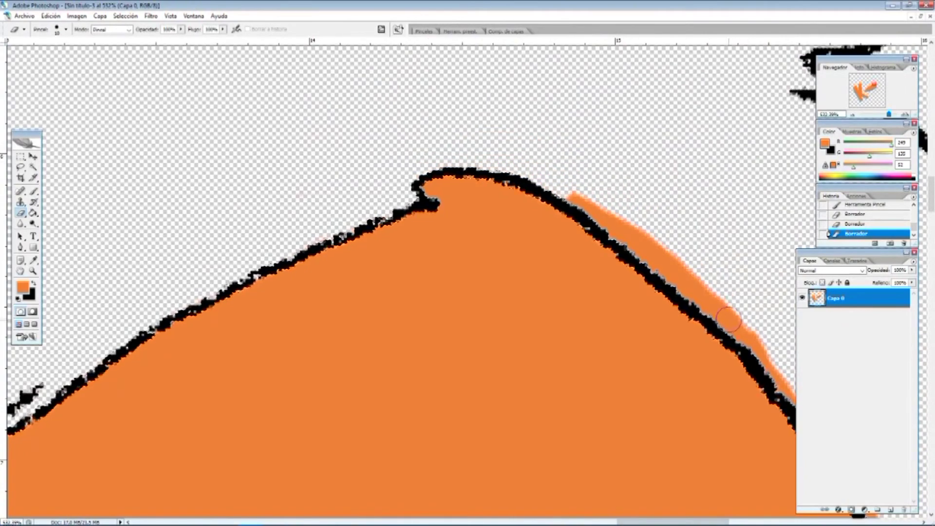
scroll(495, 194, "right", 1)
left_click_drag(650, 322, 720, 427)
- Erase the orange overspill down the carrot's wide end facing the crown to its lower corner
scroll(553, 352, "down", 4)
left_click_drag(664, 522, 699, 521)
scroll(440, 139, "down", 2)
left_click_drag(434, 152, 465, 203)
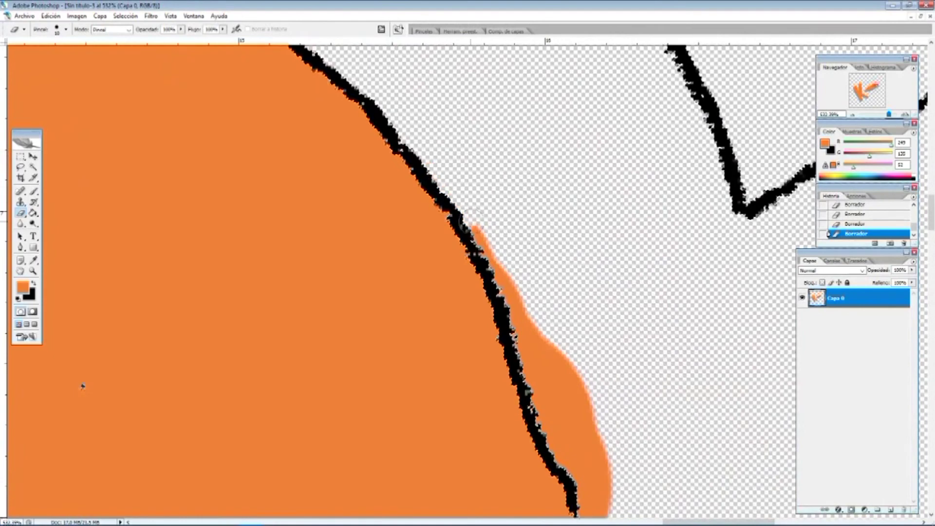
scroll(558, 349, "down", 2)
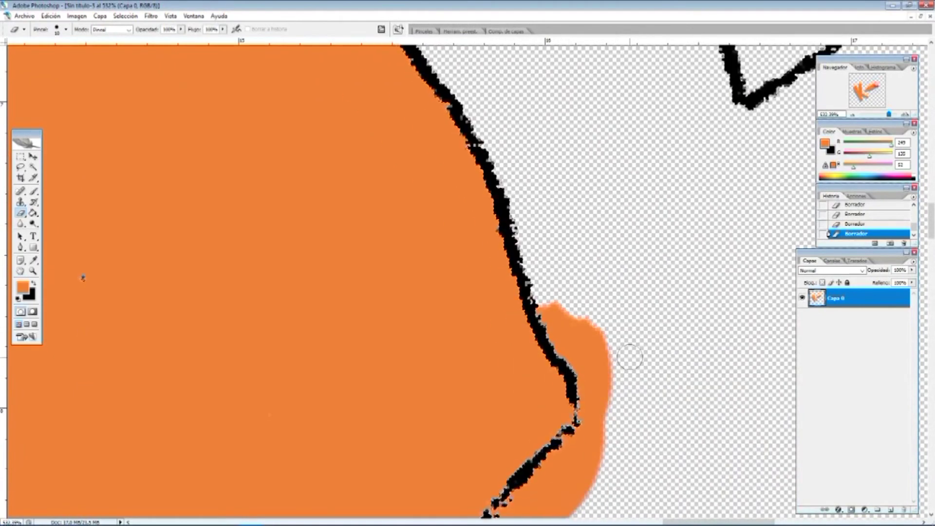
left_click_drag(612, 299, 569, 343)
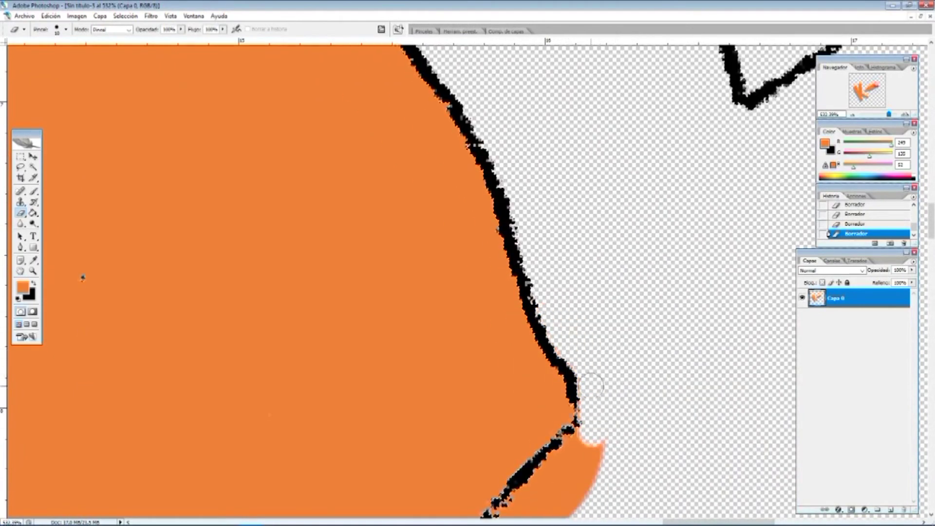
- Erase the overspill around the wide end's lower corner and the start of the carrot's lower outline, retouching with orange
scroll(591, 386, "down", 4)
left_click_drag(567, 249, 385, 424)
left_click(20, 213)
scroll(389, 246, "down", 2)
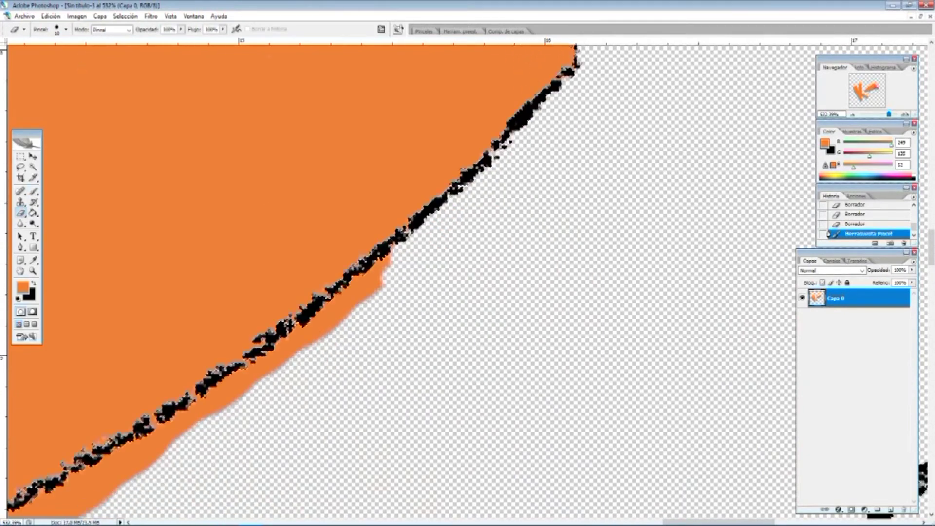
- Erase the orange overspill along the next stretch of the carrot's lower outline, above the letter G
left_click_drag(718, 522, 694, 522)
scroll(633, 292, "down", 1)
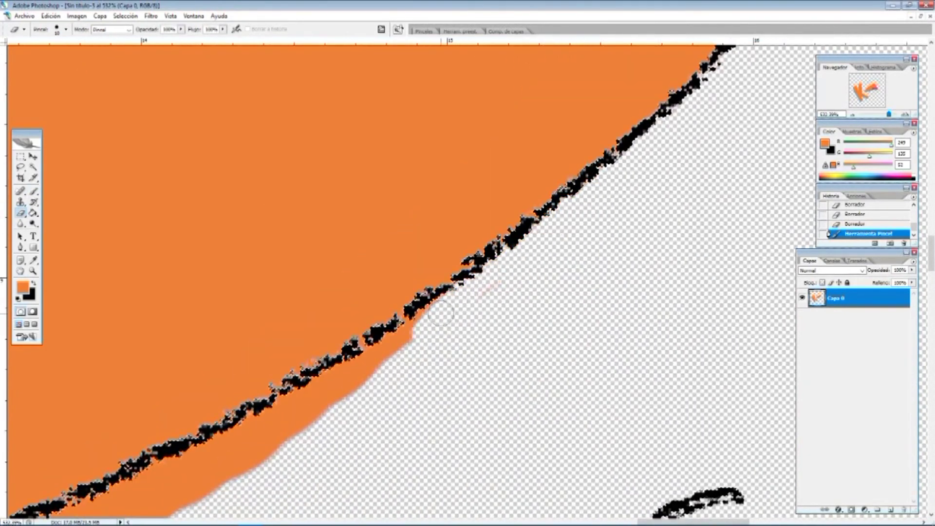
left_click_drag(440, 313, 155, 509)
scroll(614, 255, "down", 2)
scroll(614, 255, "left", 4)
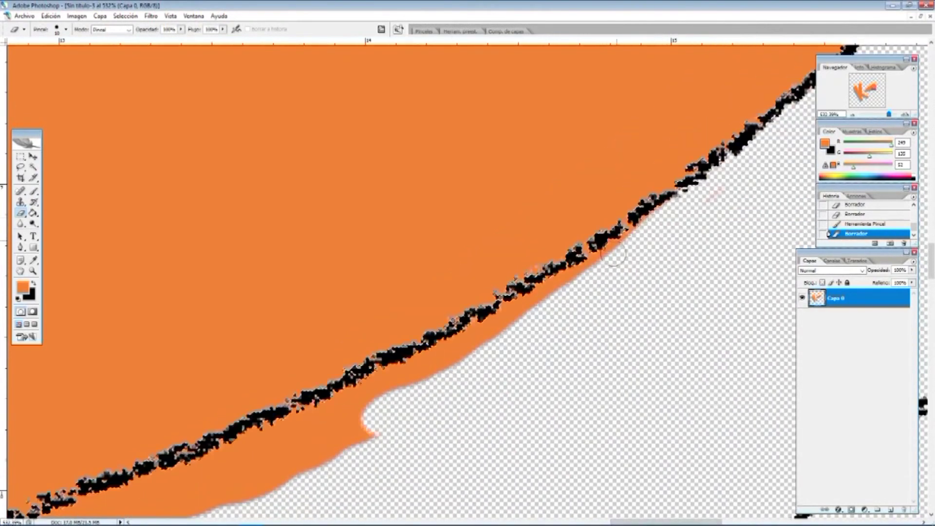
left_click_drag(575, 286, 488, 335)
mouse_move(415, 369)
left_mouse_down()
mouse_move(359, 405)
mouse_move(319, 459)
left_mouse_up()
- Erase the orange overspill along the middle of the carrot's lower outline, working towards the pointed tip
scroll(501, 303, "down", 2)
scroll(659, 327, "left", 4)
left_click_drag(618, 279, 533, 325)
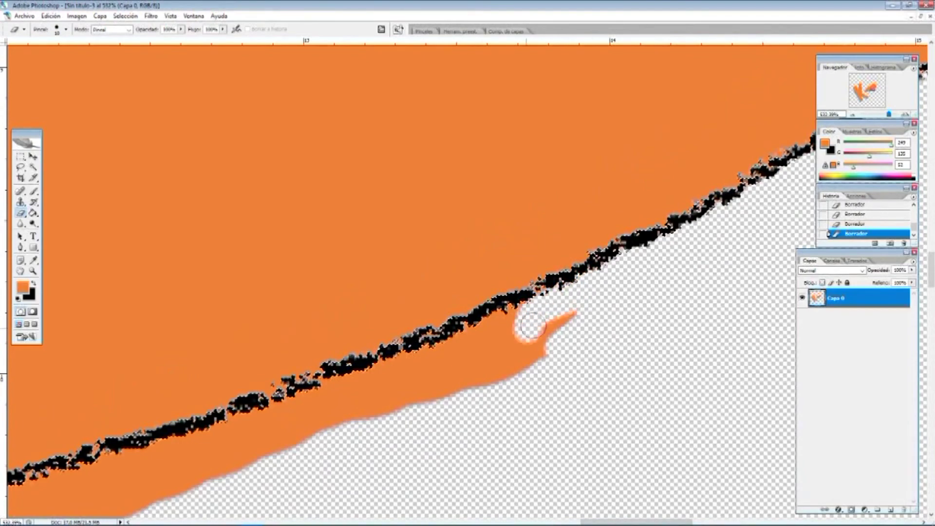
mouse_move(479, 343)
left_mouse_down()
mouse_move(449, 382)
mouse_move(372, 404)
left_mouse_up()
key("b")
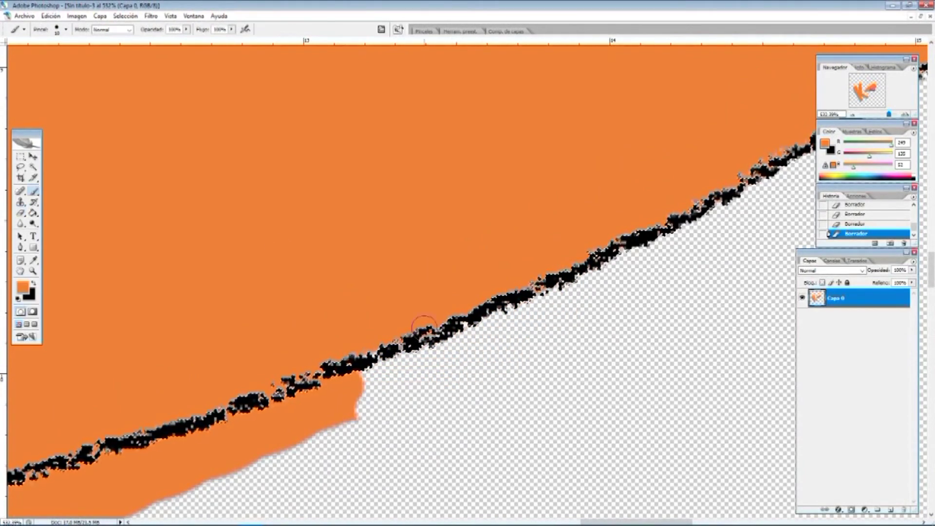
left_click(20, 213)
left_click(475, 334)
- Erase the orange overspill along the carrot's lower outline past its middle, closer to the pointed tip
left_click_drag(596, 522, 567, 522)
scroll(568, 434, "down", 6)
mouse_move(603, 241)
left_mouse_down()
mouse_move(158, 414)
mouse_move(593, 212)
left_mouse_up()
left_click_drag(434, 267, 25, 423)
scroll(682, 284, "left", 5)
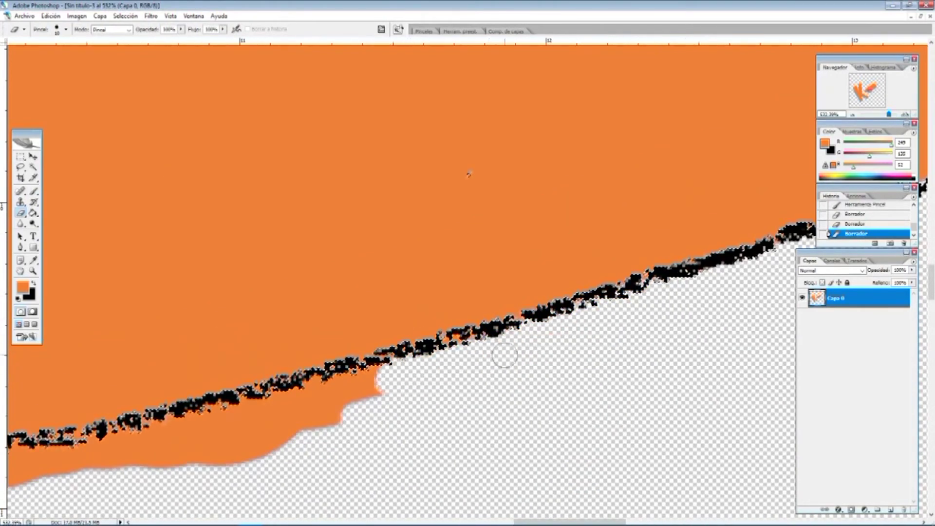
- Erase the last orange overspill along the carrot's lower outline and below its pointed tip
left_click_drag(574, 521, 534, 521)
scroll(638, 375, "down", 8)
mouse_move(529, 334)
left_mouse_down()
mouse_move(695, 248)
mouse_move(234, 378)
mouse_move(444, 370)
left_mouse_up()
scroll(577, 316, "left", 4)
mouse_move(318, 361)
left_mouse_down()
mouse_move(131, 344)
mouse_move(271, 351)
mouse_move(360, 331)
mouse_move(397, 387)
left_mouse_up()
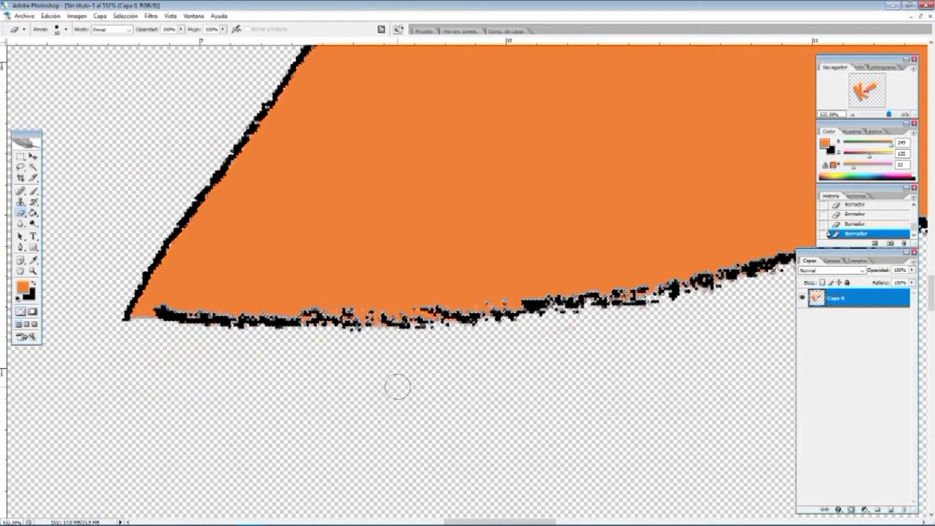
- Set the foreground colour to yellow with R 255, G 210, B 0
key("ctrl+minus")
key("ctrl+minus")
key("ctrl+minus")
key("ctrl+minus")
key("ctrl+minus")
key("ctrl+minus")
key("ctrl+minus")
key("ctrl+minus")
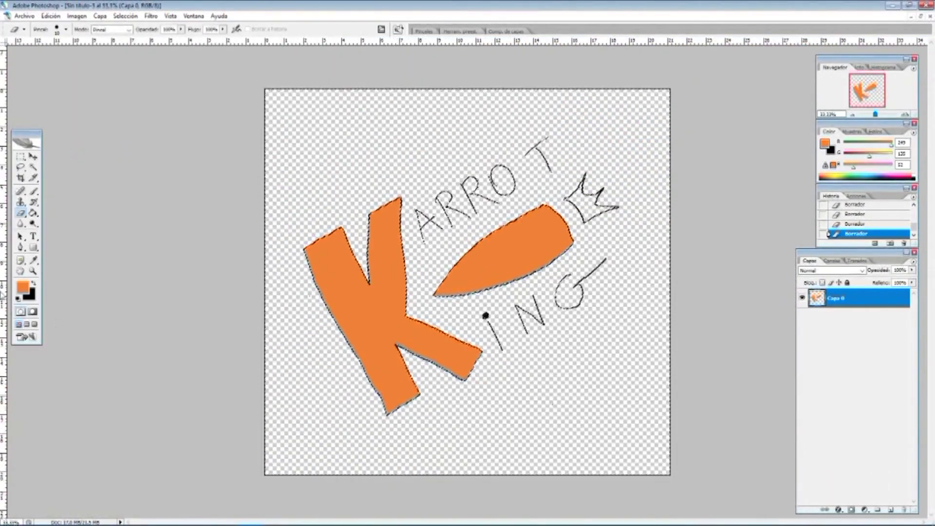
left_click(23, 287)
left_click(709, 310)
left_click(698, 203)
left_click(802, 198)
- Set the foreground colour to bright green and paint over the whole crown with a large brush
left_click(23, 287)
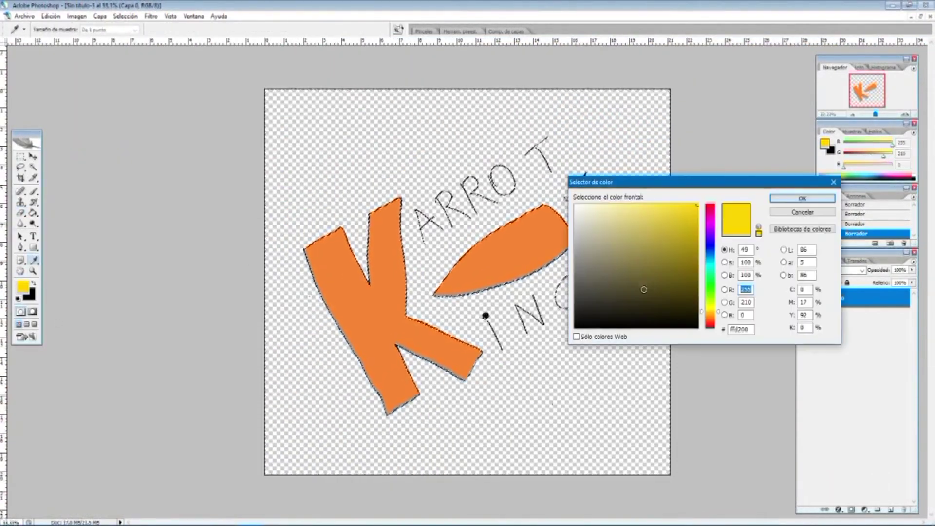
left_click(709, 283)
left_click(699, 211)
left_click(795, 200)
left_click(33, 271)
left_click_drag(547, 156, 635, 245)
left_click(34, 191)
left_click(66, 29)
mouse_move(392, 259)
left_mouse_down()
mouse_move(410, 276)
mouse_move(479, 267)
mouse_move(559, 233)
mouse_move(475, 368)
left_mouse_up()
left_click_drag(390, 251, 373, 297)
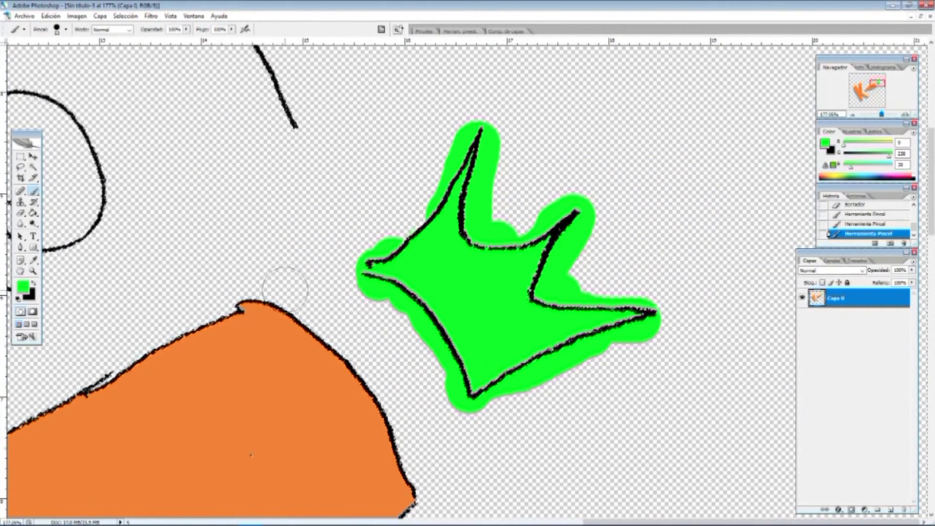
- Erase the green overspill outside the crown's inner corner and the start of its upper outline, using a small eraser
left_click(65, 30)
left_click(66, 30)
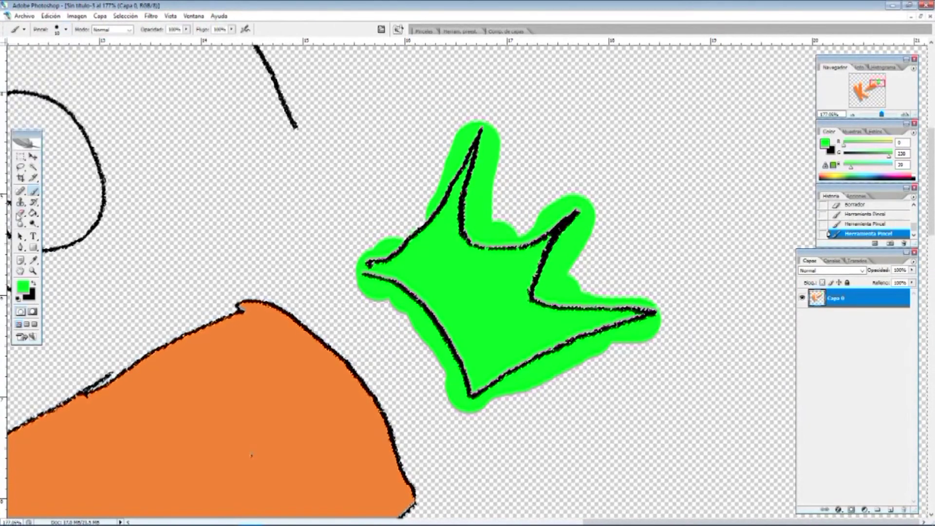
left_click(33, 271)
left_click_drag(331, 219, 423, 327)
key("e")
left_click_drag(392, 287, 406, 214)
left_click_drag(362, 316, 397, 385)
mouse_move(584, 147)
left_mouse_down()
mouse_move(560, 168)
mouse_move(505, 167)
mouse_move(541, 145)
left_mouse_up()
scroll(599, 127, "up", 4)
left_click_drag(677, 168, 701, 130)
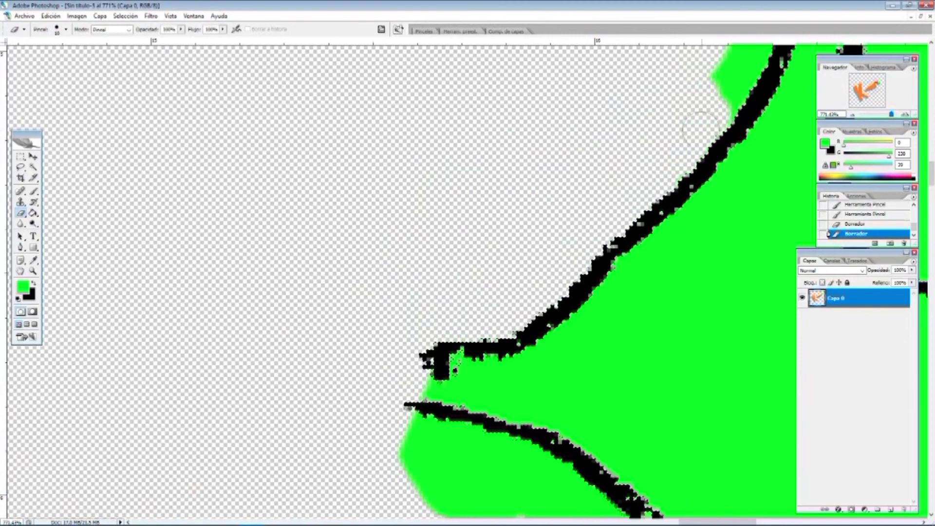
- Erase the green overspill along the outer side of the crown's tallest spike, up towards its tip
scroll(682, 146, "up", 3)
left_click_drag(711, 522, 723, 522)
scroll(655, 156, "up", 2)
mouse_move(660, 105)
left_mouse_down()
mouse_move(584, 284)
mouse_move(596, 291)
left_mouse_up()
scroll(614, 244, "up", 2)
mouse_move(688, 91)
left_mouse_down()
mouse_move(617, 207)
mouse_move(692, 189)
left_mouse_up()
scroll(681, 185, "up", 2)
left_click_drag(638, 267, 780, 103)
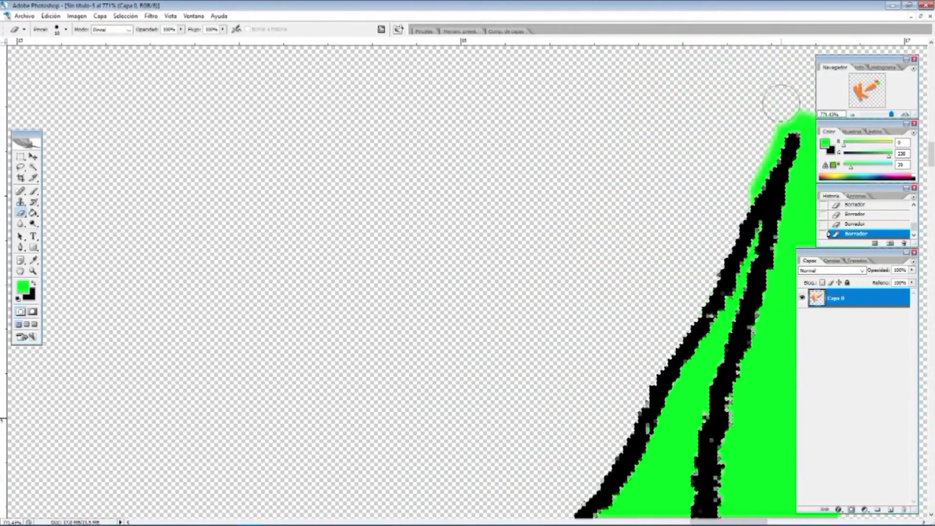
- Erase the green overspill around the tallest spike's tip and down its inner side
scroll(596, 465, "right", 5)
mouse_move(603, 136)
left_mouse_down()
mouse_move(626, 376)
mouse_move(580, 188)
mouse_move(589, 402)
left_mouse_up()
scroll(590, 401, "down", 4)
mouse_move(524, 235)
left_mouse_down()
mouse_move(531, 409)
mouse_move(580, 366)
left_mouse_up()
left_click_drag(717, 523, 728, 523)
- Erase the green overspill along the dip between the tallest and middle spikes and around the middle spike's tip
scroll(401, 261, "down", 2)
mouse_move(388, 313)
left_mouse_down()
mouse_move(518, 370)
mouse_move(523, 266)
mouse_move(620, 355)
mouse_move(659, 336)
mouse_move(646, 342)
left_mouse_up()
left_click_drag(743, 523, 758, 523)
mouse_move(476, 318)
left_mouse_down()
mouse_move(523, 228)
mouse_move(653, 221)
left_mouse_up()
mouse_move(688, 195)
left_mouse_down()
mouse_move(741, 241)
mouse_move(674, 417)
left_mouse_up()
scroll(670, 399, "down", 2)
left_click_drag(655, 370, 692, 182)
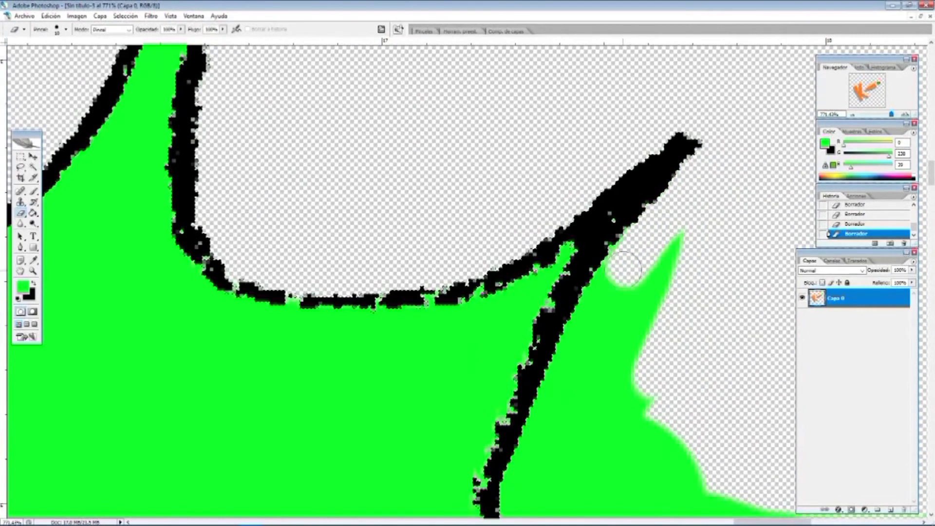
- Erase the green overspill down the far side of the middle spike and along the horizontal spike to its tip
scroll(628, 350, "down", 3)
mouse_move(594, 184)
left_mouse_down()
mouse_move(633, 302)
mouse_move(546, 275)
mouse_move(553, 387)
mouse_move(735, 374)
left_mouse_up()
left_click_drag(738, 521, 756, 522)
scroll(659, 276, "down", 3)
left_click_drag(375, 257, 681, 262)
scroll(693, 392, "right", 3)
mouse_move(701, 328)
left_mouse_down()
mouse_move(600, 396)
mouse_move(331, 482)
left_mouse_up()
scroll(290, 387, "down", 3)
left_click_drag(287, 387, 426, 297)
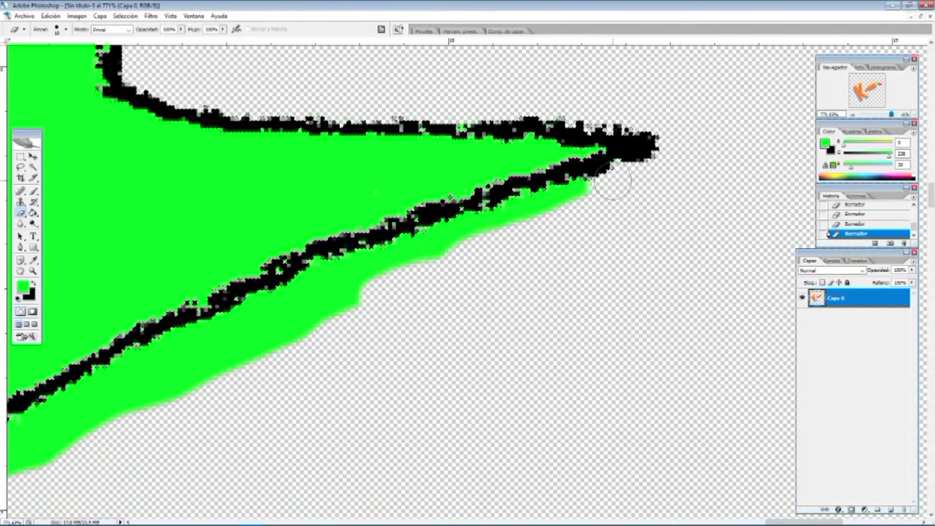
- Erase the green overspill along the crown's lower outline, from the horizontal spike's tip towards the bottom corner
mouse_move(395, 241)
left_mouse_down()
mouse_move(302, 328)
mouse_move(83, 424)
left_mouse_up()
scroll(636, 307, "left", 5)
scroll(636, 306, "down", 3)
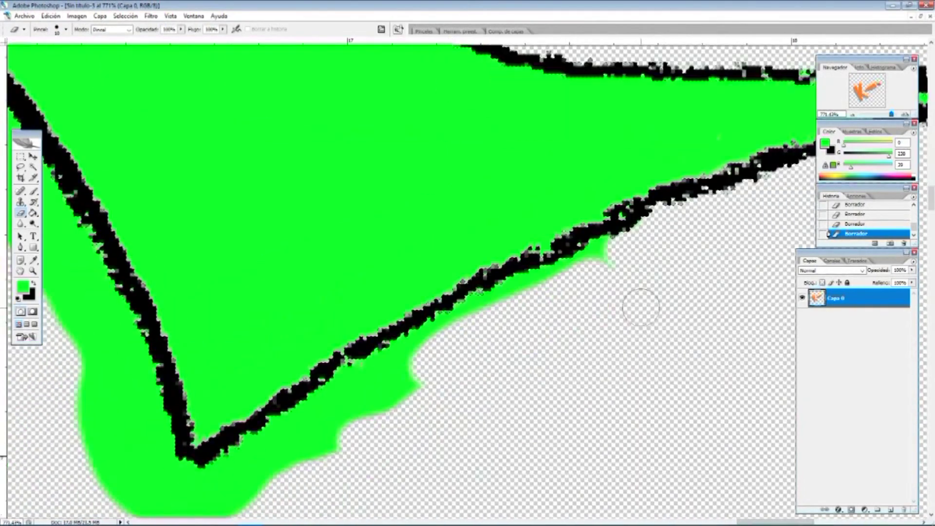
left_click_drag(599, 215, 501, 256)
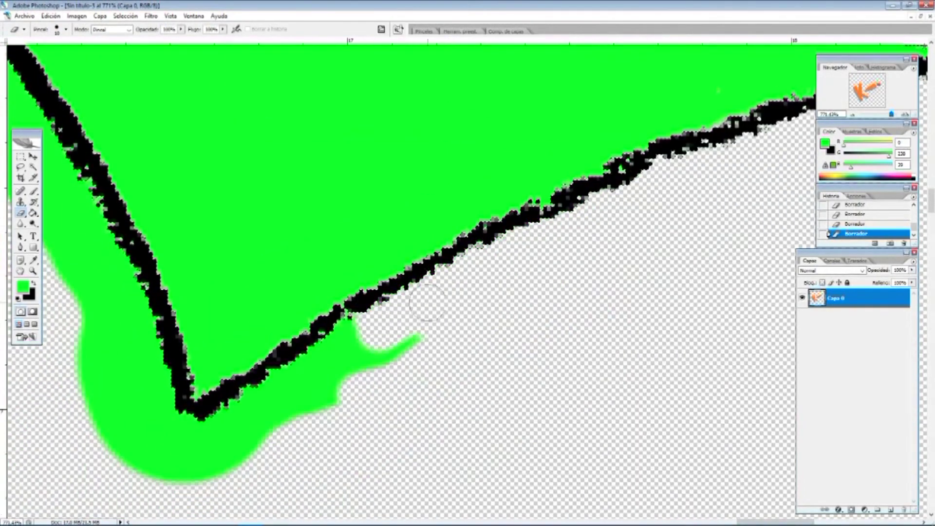
left_click_drag(426, 302, 286, 414)
- Erase the green overspill around the crown's bottom corner
scroll(564, 323, "down", 1)
left_click_drag(774, 522, 744, 522)
left_click_drag(674, 315, 694, 294)
mouse_move(645, 328)
left_mouse_down()
mouse_move(568, 409)
mouse_move(475, 375)
left_mouse_up()
left_click_drag(495, 270, 467, 222)
- Erase the remaining green overspill along the crown's curved base, from the bottom corner up to the opposite end
scroll(466, 229, "up", 1)
mouse_move(435, 312)
left_mouse_down()
mouse_move(278, 119)
mouse_move(440, 252)
mouse_move(342, 149)
mouse_move(365, 170)
left_mouse_up()
scroll(351, 228, "up", 3)
mouse_move(351, 234)
left_mouse_down()
mouse_move(232, 169)
mouse_move(69, 111)
left_mouse_up()
scroll(142, 184, "up", 2)
mouse_move(133, 180)
left_mouse_down()
mouse_move(84, 158)
mouse_move(205, 178)
left_mouse_up()
left_click_drag(306, 264, 175, 212)
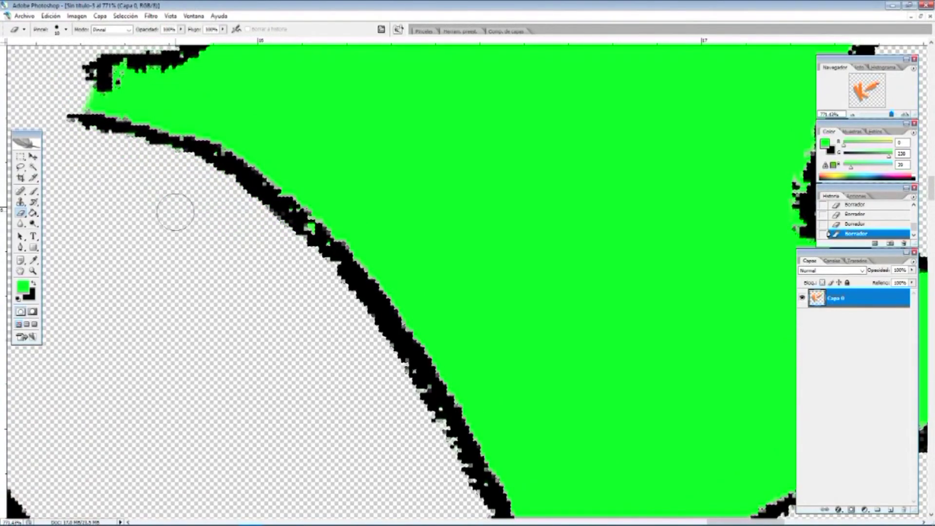
- Copy the finished logo and paste it into the KarrotKingPoster.psd document
scroll(165, 201, "down", 10)
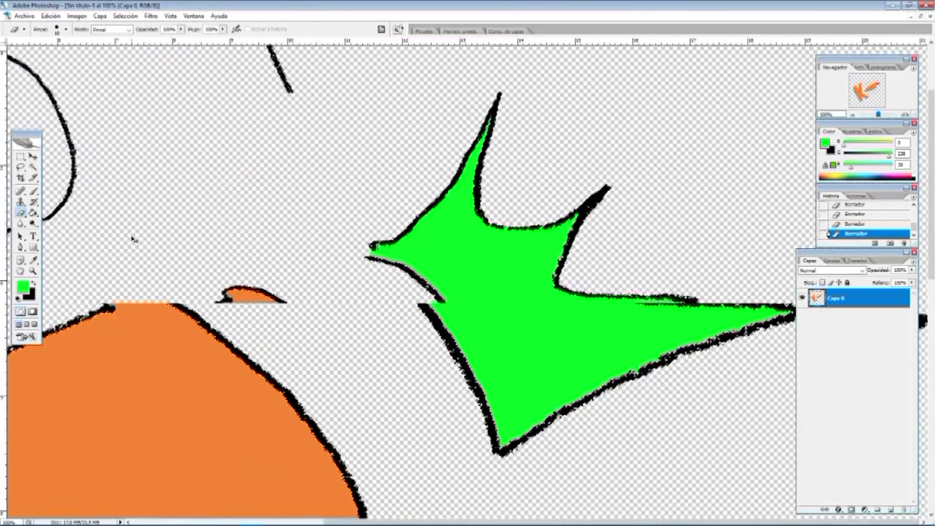
key("ctrl+d")
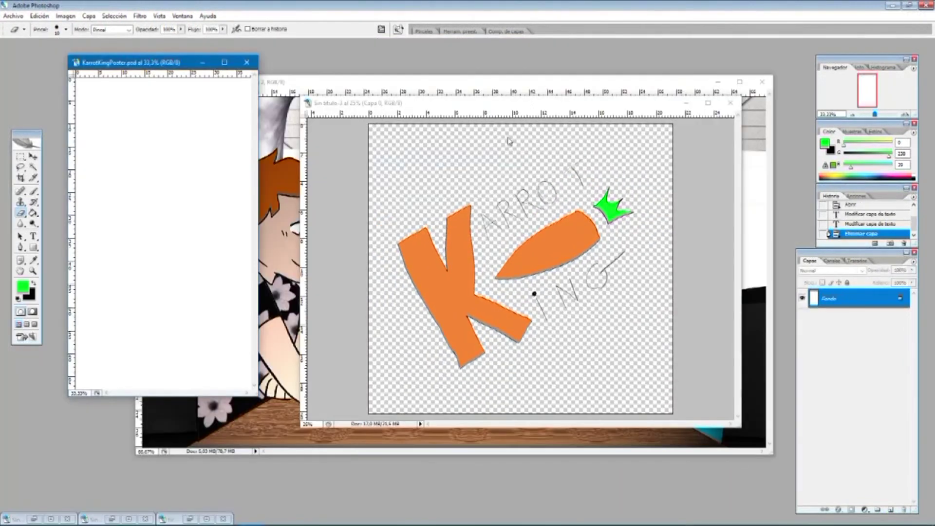
key("ctrl+c")
left_click(130, 63)
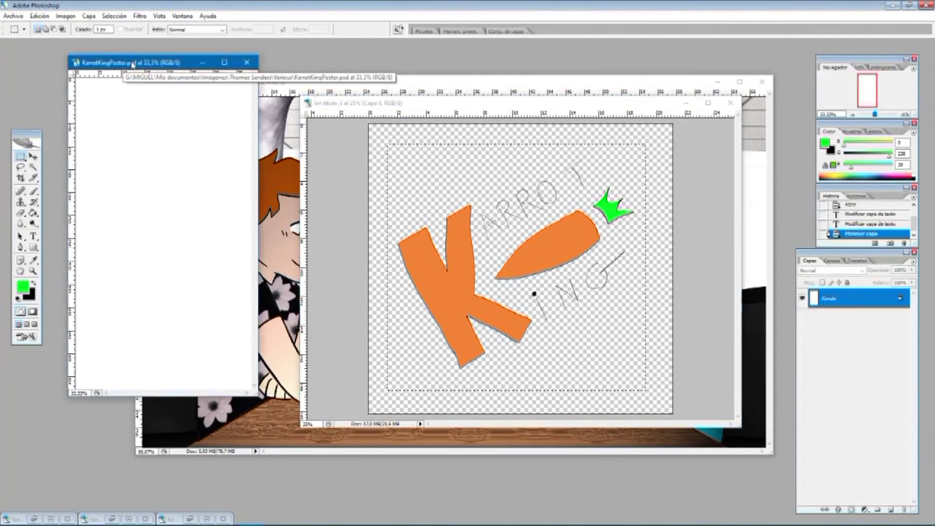
left_click_drag(130, 63, 474, 125)
key("ctrl+v")
- Scale the pasted logo down proportionally and place it in the upper part of the poster
key("ctrl+t")
left_click_drag(419, 140, 555, 271, "shift")
left_click_drag(575, 305, 462, 210)
left_click_drag(442, 176, 516, 248, "shift")
left_click_drag(558, 292, 484, 192)
key("Return")
- Select the Fondo layer and set a darker green foreground and a brown background colour with R 123, G 78, B 0
left_click(869, 323)
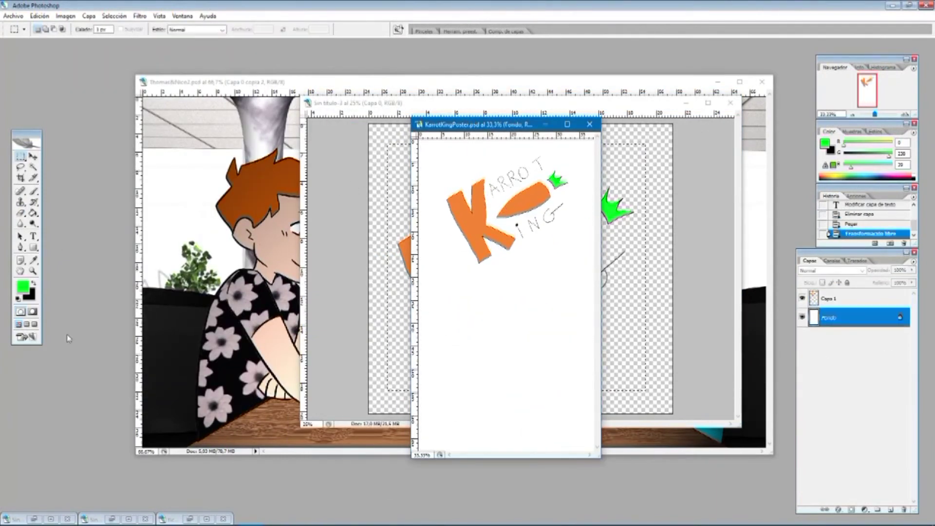
left_click(18, 285)
left_click(803, 199)
left_click(29, 295)
left_click(714, 319)
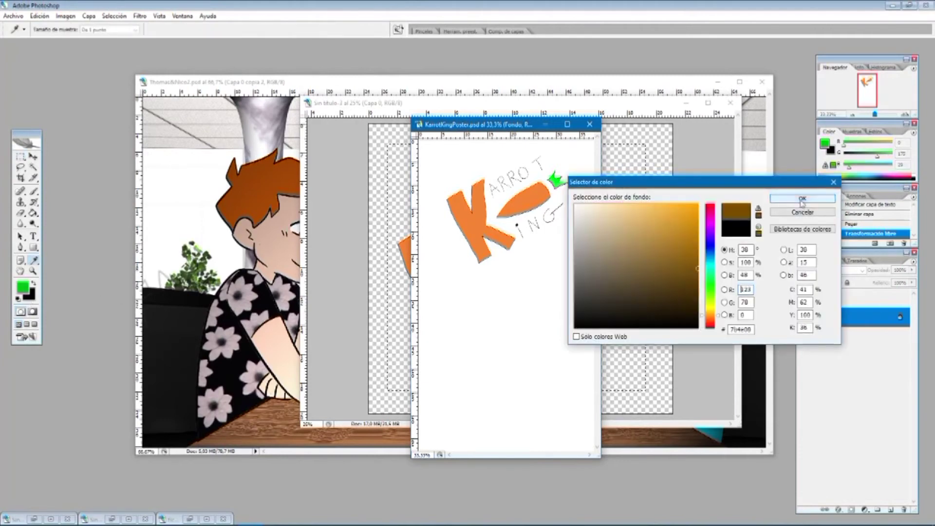
left_click(802, 198)
- Fill the Fondo layer with a foreground-to-background gradient from green at the top to brown at the bottom
left_click_drag(33, 212, 53, 212)
left_click(71, 29)
left_click(21, 49)
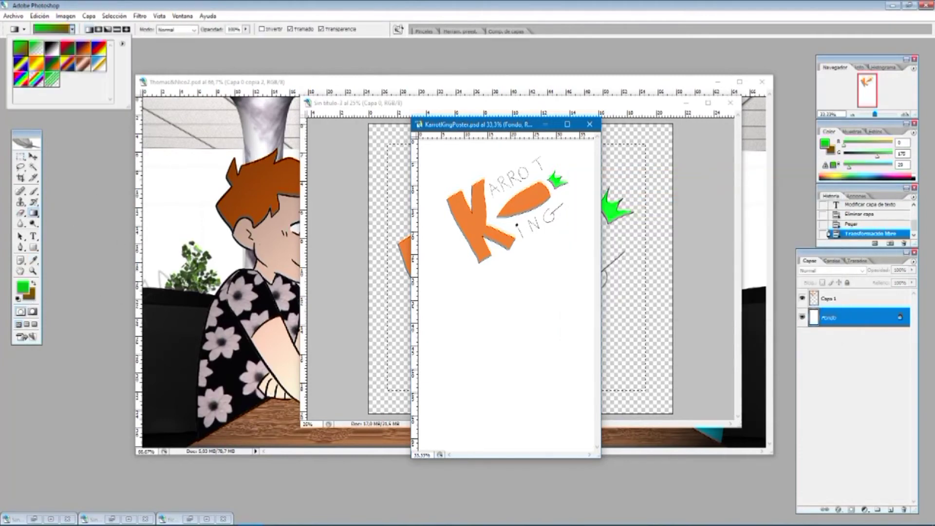
left_click_drag(511, 188, 533, 386)
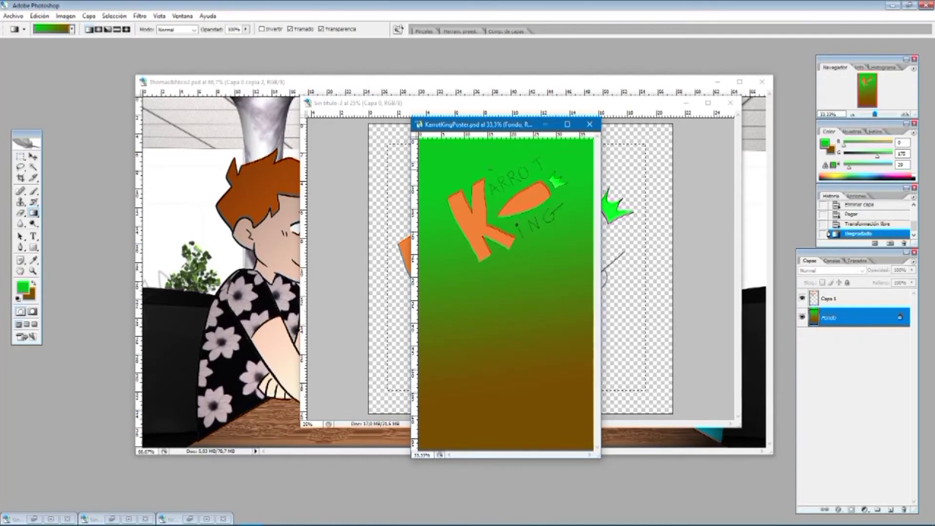
left_click_drag(487, 168, 496, 248)
left_click_drag(453, 160, 504, 434)
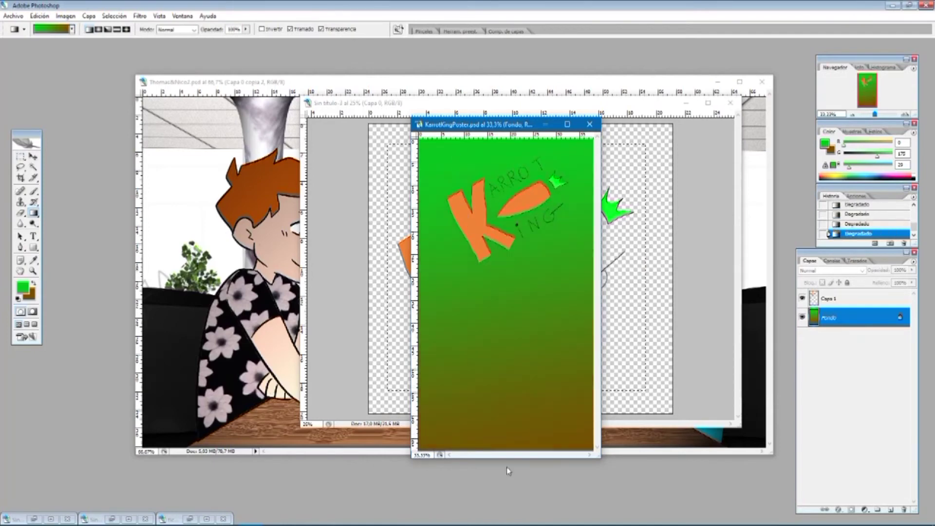
- Add a black outside stroke layer style to the logo layer Capa 1
left_click(844, 299)
left_click(89, 16)
mouse_move(98, 63)
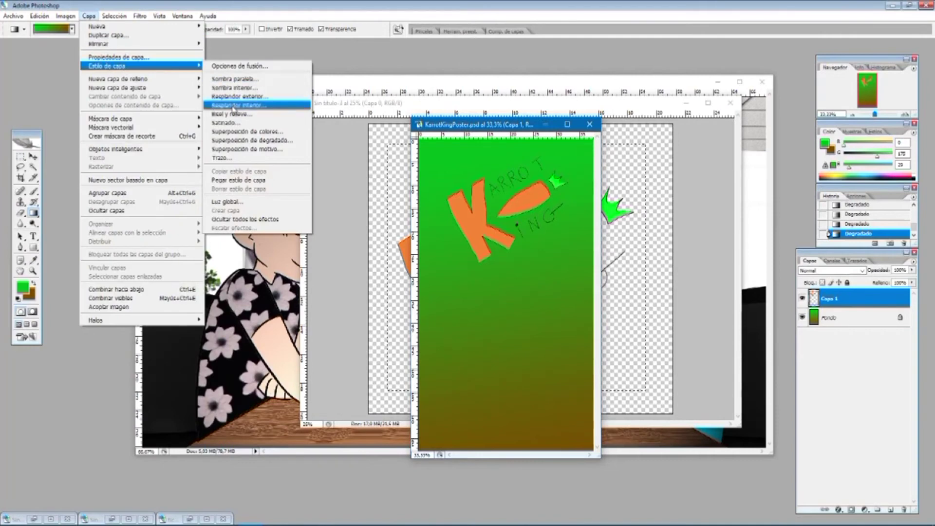
left_click(234, 154)
left_click(463, 349)
type("0")
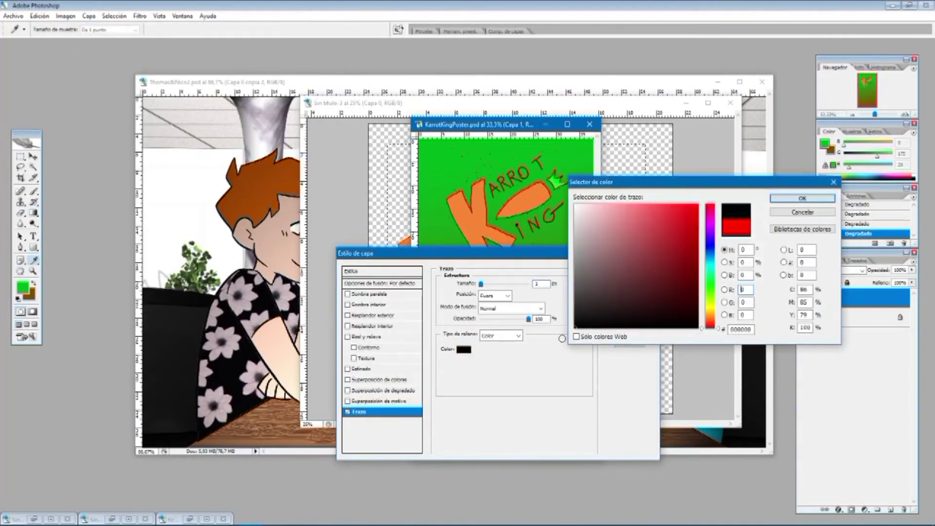
left_click(818, 202)
left_click(630, 265)
- Erase the isolated stray dots around the lower part of the K with a larger eraser
left_click(33, 271)
left_click_drag(505, 322, 418, 233)
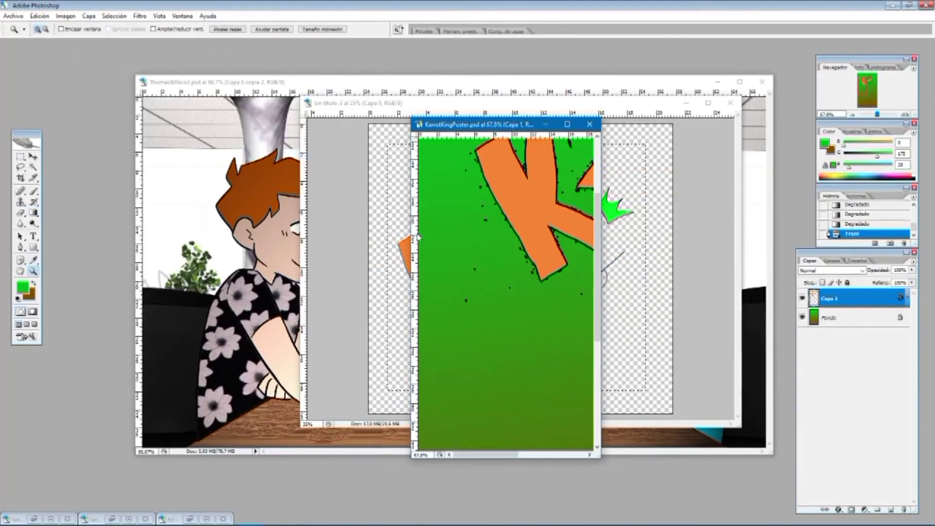
left_click(66, 29)
left_click_drag(20, 59, 41, 59)
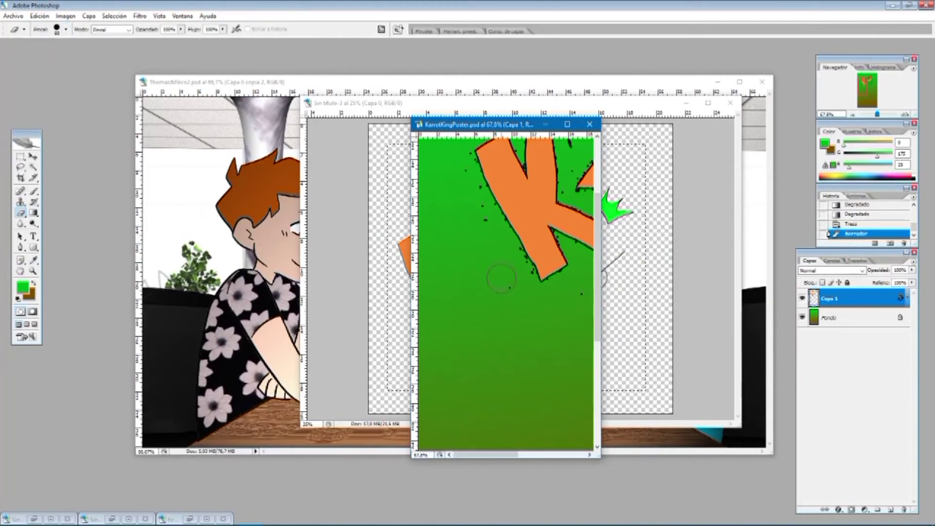
left_click(536, 329)
scroll(536, 292, "up", 5)
left_click_drag(491, 125, 476, 166)
- Maximise the poster document and erase the stray dots in the open area above the K and the lettering
double_click(475, 167)
key("ctrl+plus")
key("ctrl+plus")
scroll(365, 224, "up", 10)
left_click_drag(119, 129, 250, 246)
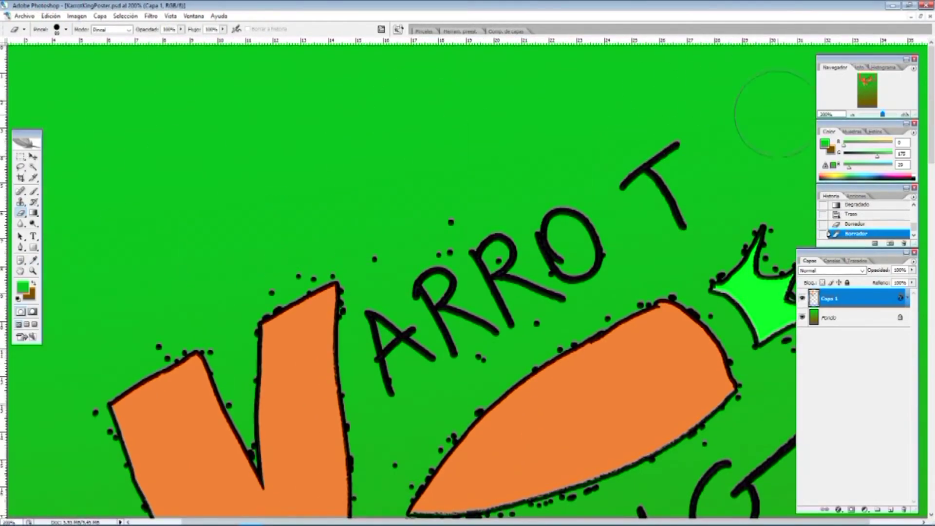
left_click(730, 86)
- Reduce the eraser size and erase the stray dots just above the K's upper-left arm
key("Tab")
scroll(874, 433, "down", 4)
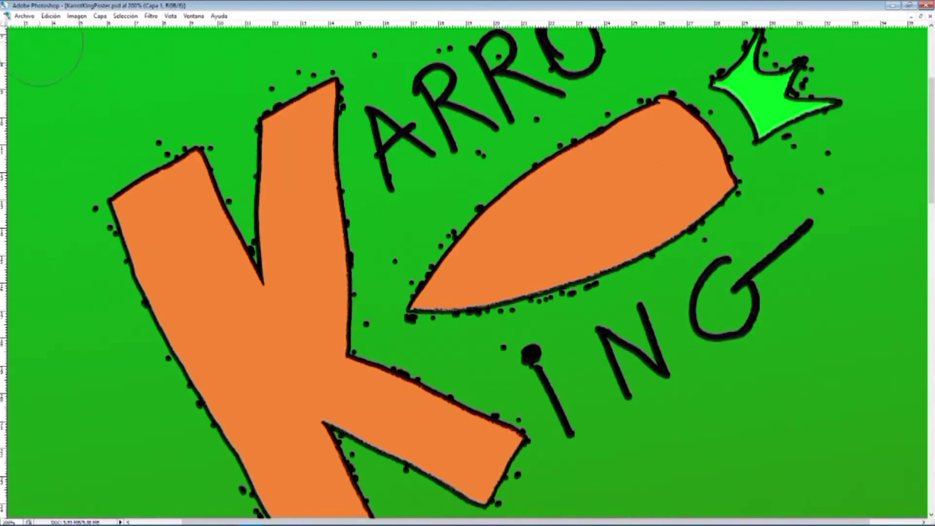
key("Tab")
left_click(66, 29)
left_click(267, 4)
mouse_move(181, 161)
left_mouse_down()
mouse_move(166, 162)
mouse_move(175, 156)
left_mouse_up()
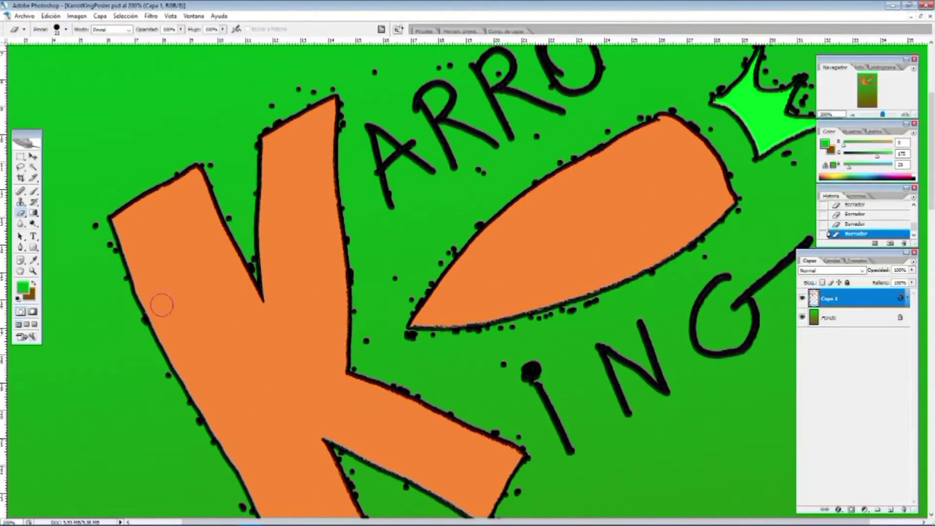
- Erase the stray dots between the K's right edge and the carrot's pointed tip
left_click_drag(696, 522, 628, 522)
key("ctrl+plus")
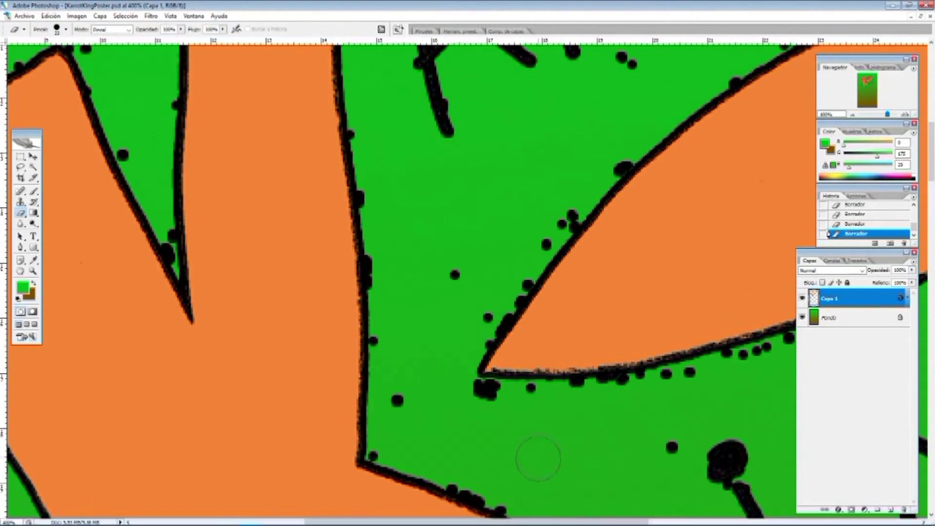
left_click_drag(570, 403, 443, 436)
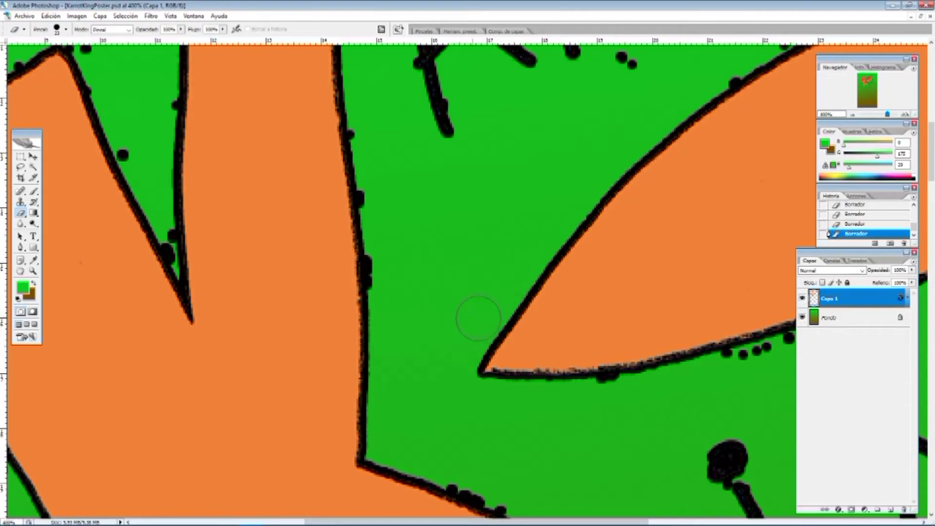
scroll(375, 195, "up", 3)
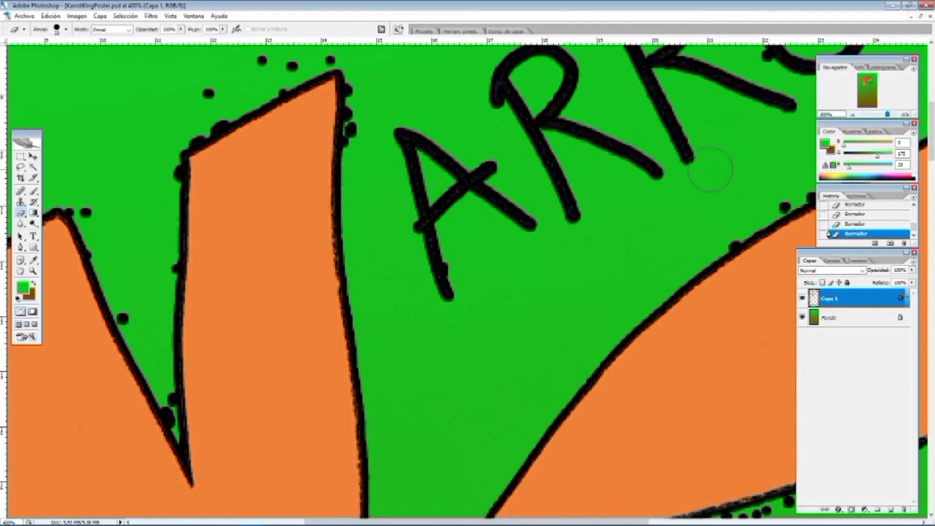
- Erase the stray dots along the carrot's upper edge and around its wide end
key("Tab")
left_click_drag(781, 194, 813, 166)
scroll(501, 264, "right", 7)
scroll(501, 265, "up", 2)
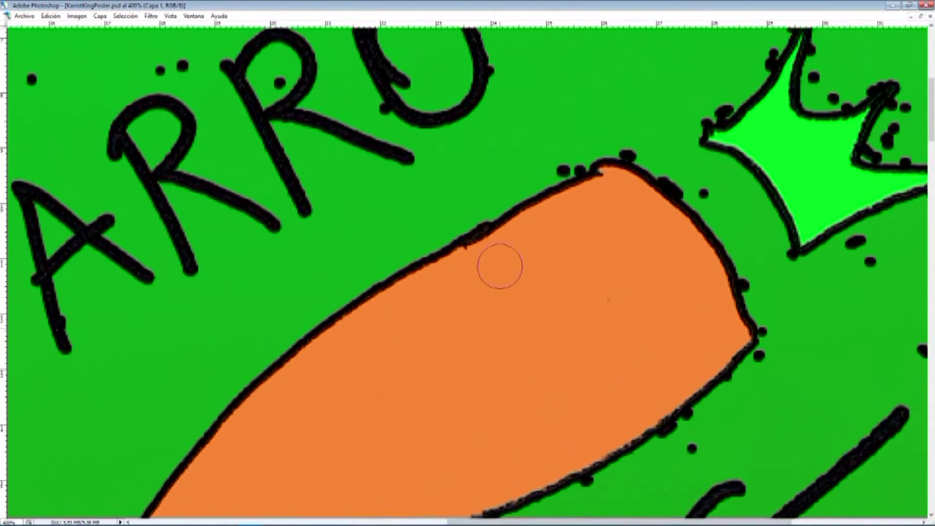
scroll(683, 406, "down", 2)
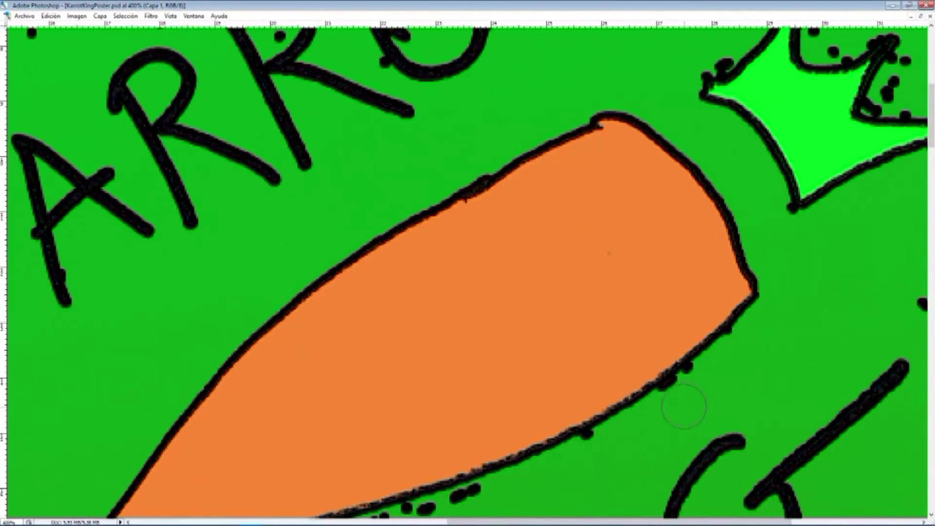
- Erase the stray dots along the carrot's lower edge, from the wide end towards the pointed tip
scroll(695, 391, "down", 4)
key("Tab")
left_click(849, 224)
key("Tab")
left_click_drag(482, 348, 397, 377)
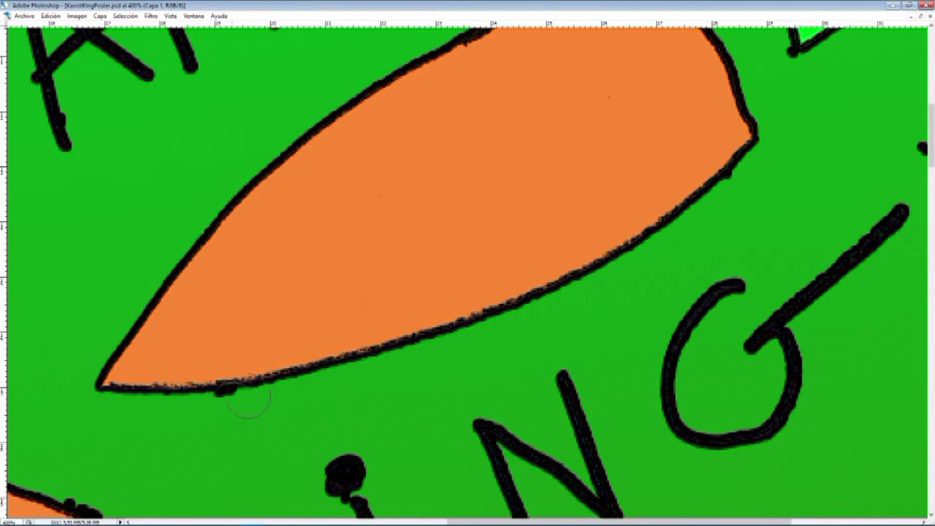
- Erase the stray dots around the K's lower-right arm and the loose marks below the word ING
scroll(696, 387, "down", 5)
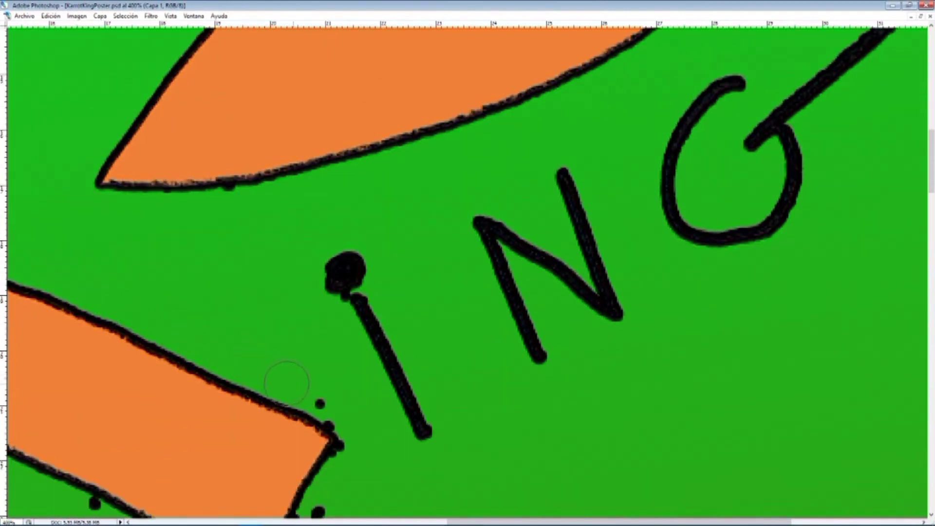
scroll(349, 465, "down", 6)
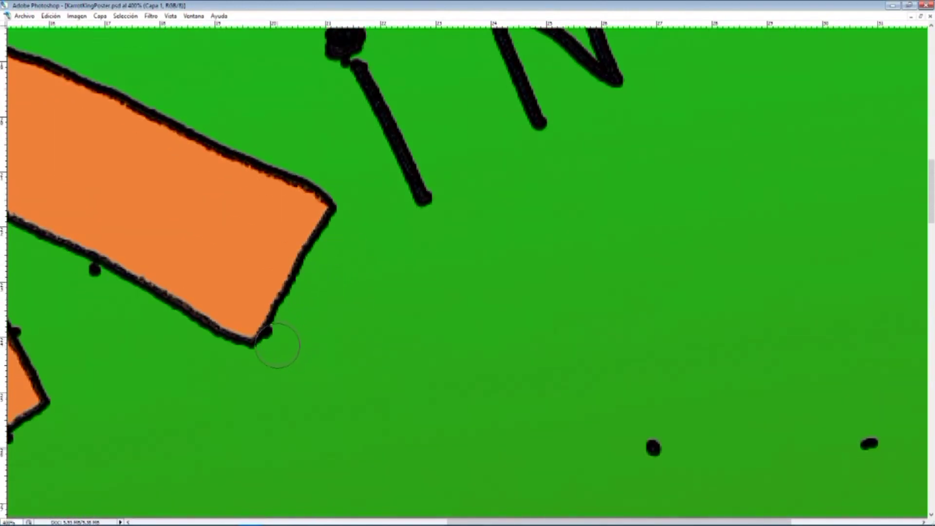
left_click(273, 341)
left_click_drag(653, 444, 869, 443)
scroll(601, 442, "down", 3)
left_click(403, 442)
- Erase the stray dots in the notch between the K's lower legs and around the ends of both legs
scroll(414, 414, "left", 9)
scroll(501, 276, "up", 3)
left_click(504, 271)
left_click_drag(434, 316, 398, 242)
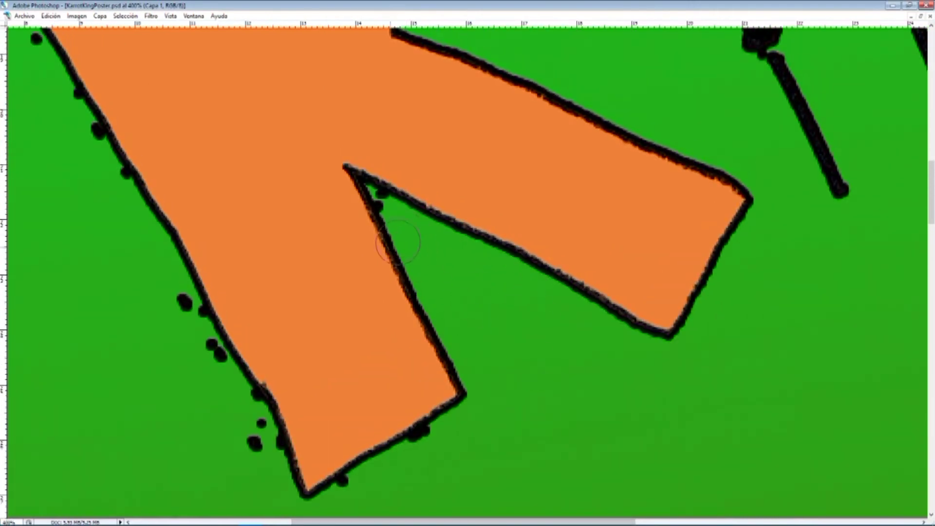
key("Tab")
scroll(466, 465, "down", 2)
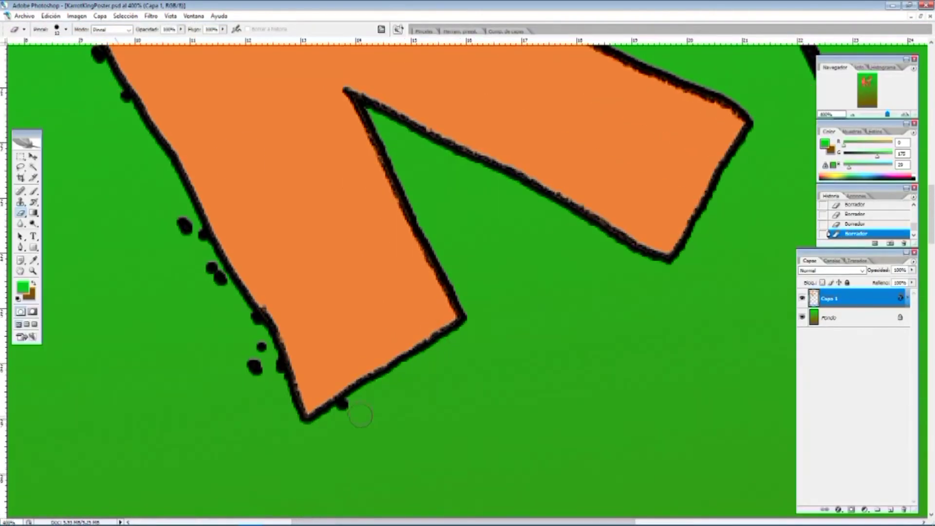
scroll(275, 376, "up", 2)
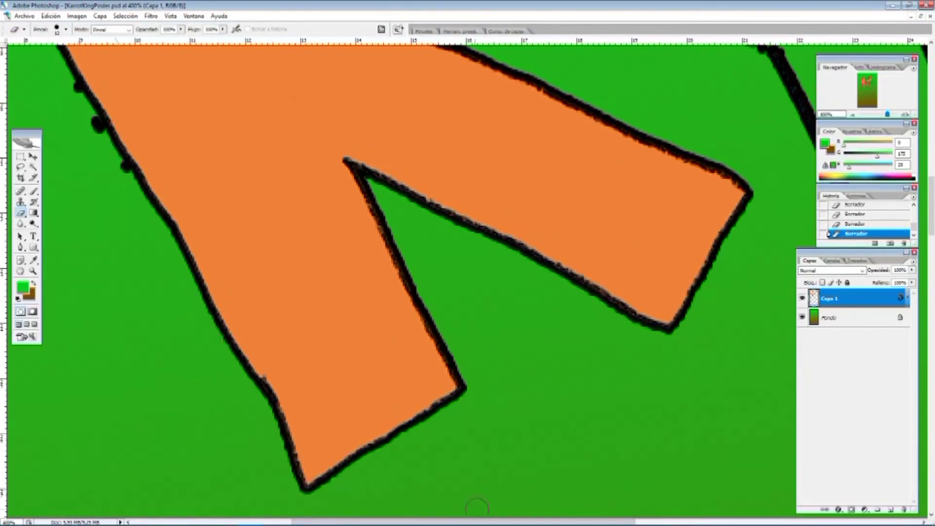
- Erase the stray dots along the K's outer left edge and around the tops of its two upper arms
scroll(396, 391, "left", 7)
scroll(426, 284, "up", 1)
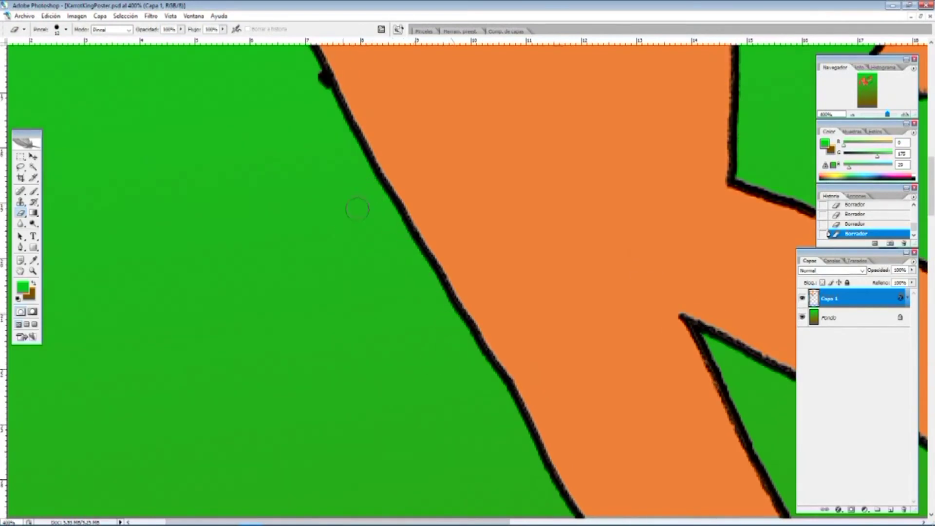
scroll(373, 189, "up", 6)
scroll(317, 309, "up", 2)
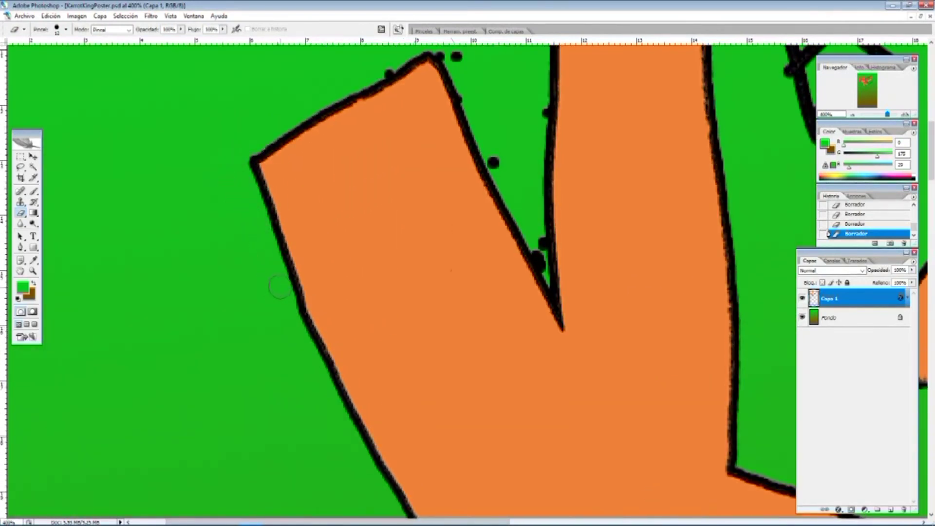
scroll(279, 287, "up", 3)
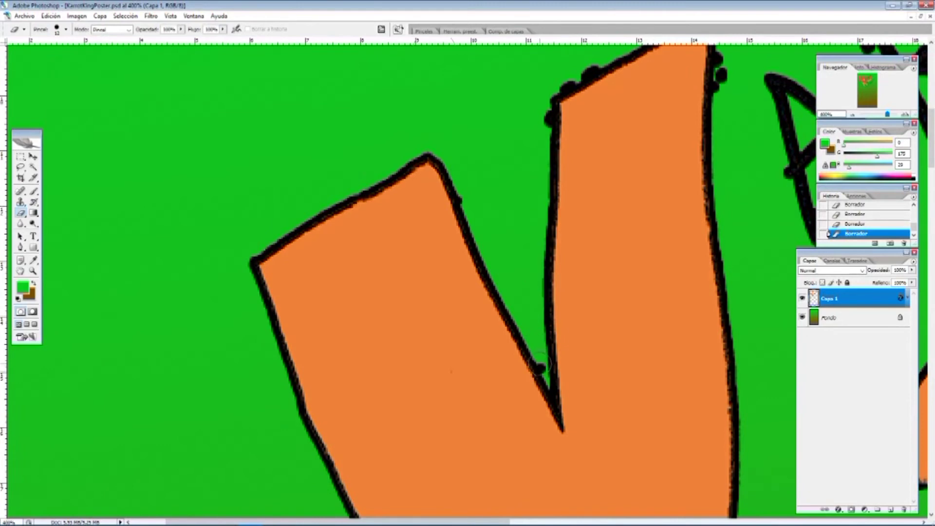
scroll(494, 183, "up", 3)
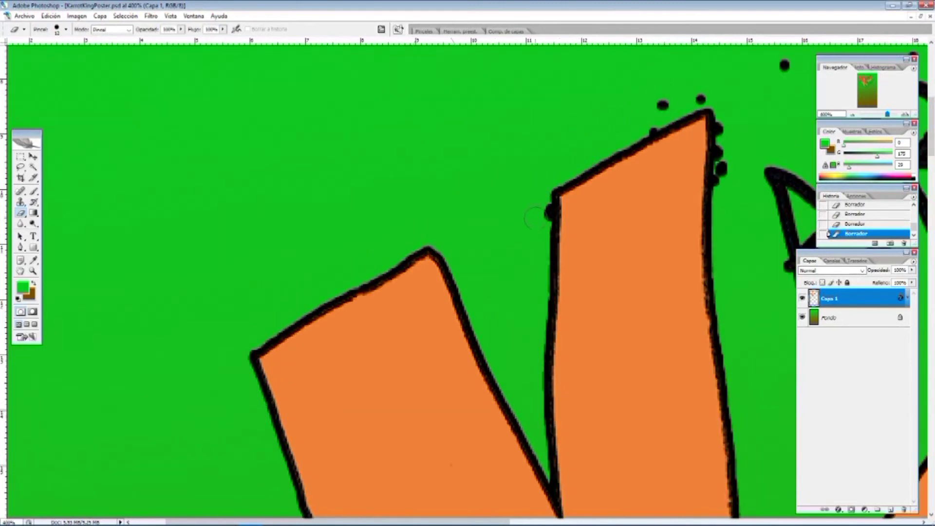
scroll(652, 125, "down", 1)
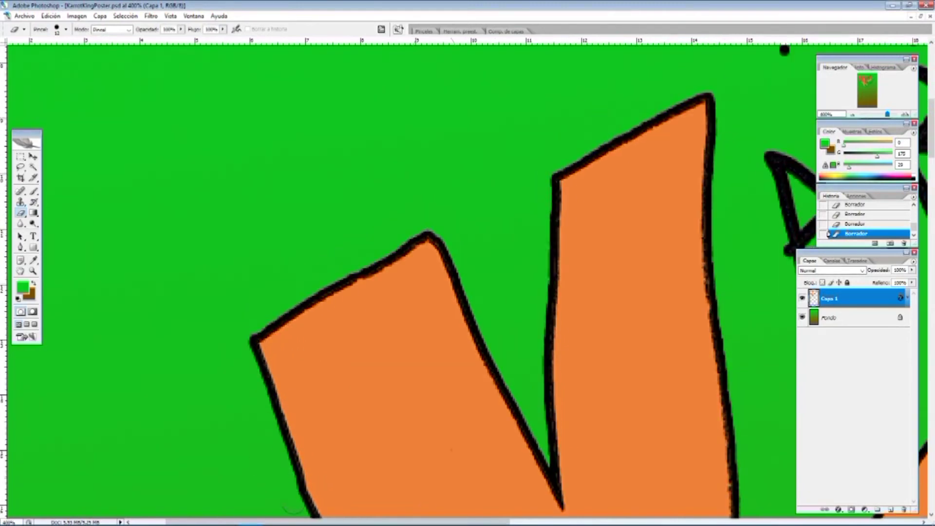
- Erase the stray dots above and inside the letters of the word ARROT
left_click_drag(262, 522, 364, 521)
scroll(549, 412, "down", 8)
scroll(633, 390, "up", 16)
scroll(541, 331, "up", 1)
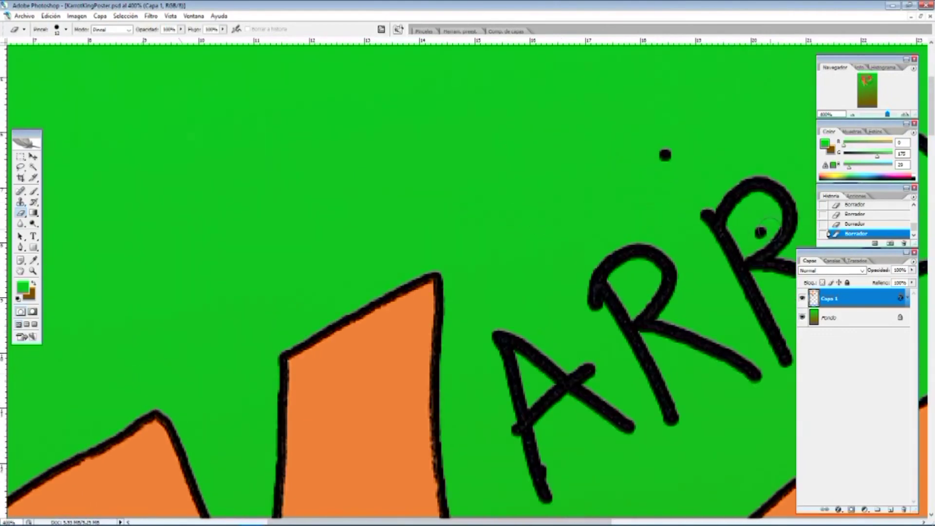
scroll(494, 432, "right", 8)
scroll(511, 330, "up", 1)
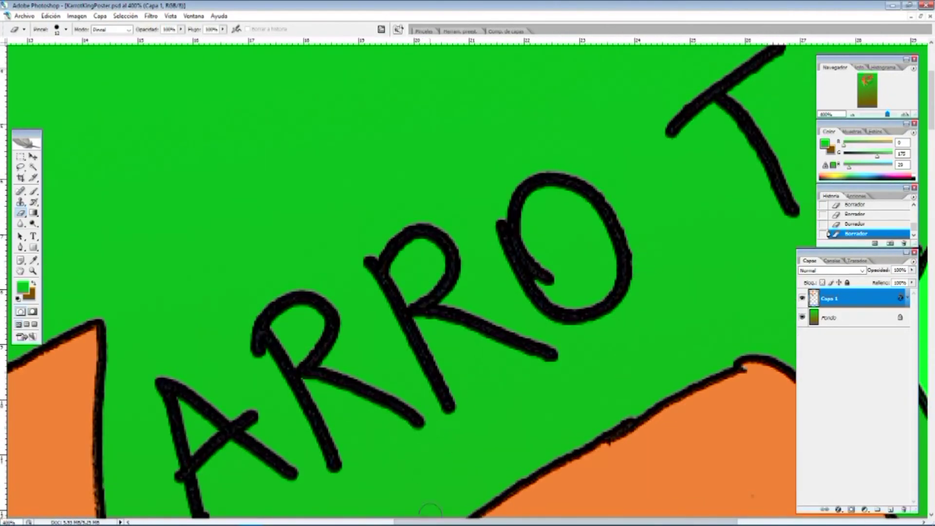
- Erase the stray dots around the green crown and beyond the carrot's wide end, and save the poster
scroll(429, 504, "right", 7)
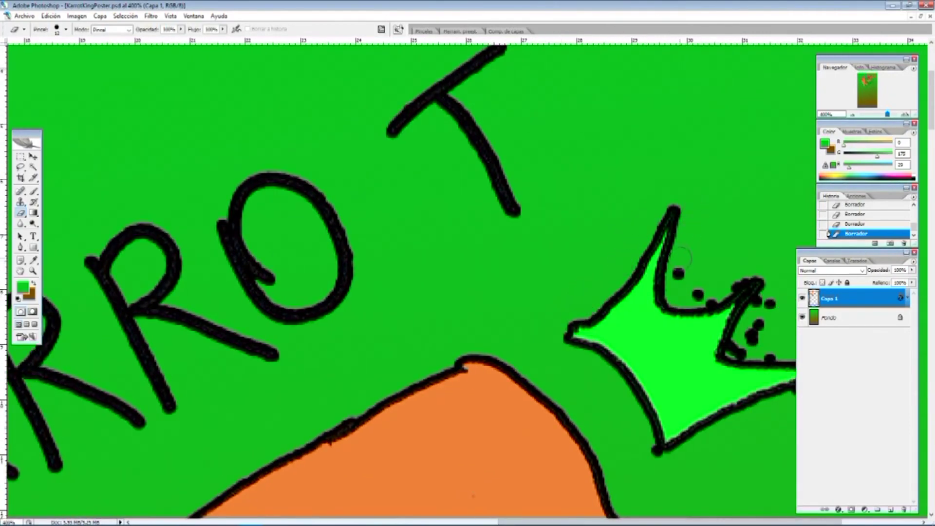
mouse_move(753, 261)
left_mouse_down()
mouse_move(771, 296)
mouse_move(745, 336)
left_mouse_up()
scroll(538, 422, "right", 5)
scroll(688, 432, "down", 2)
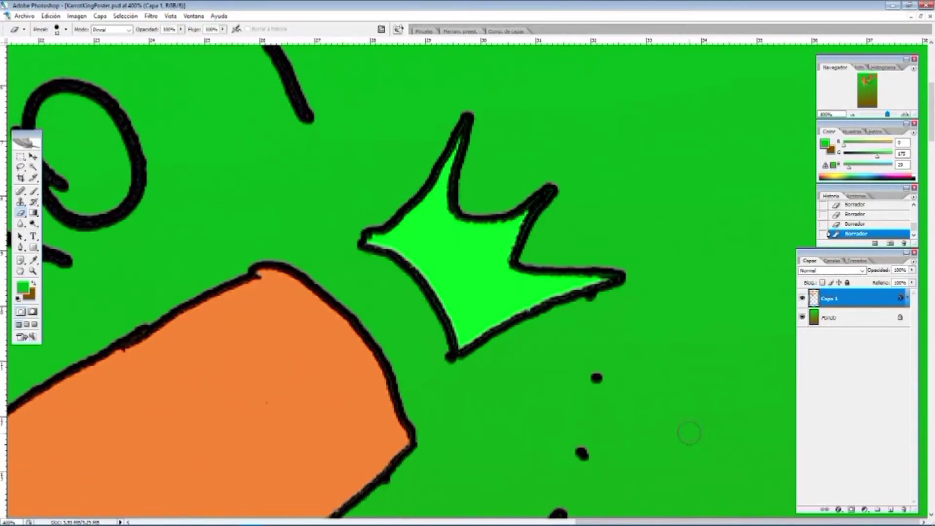
scroll(647, 408, "down", 5)
scroll(647, 408, "down", 4)
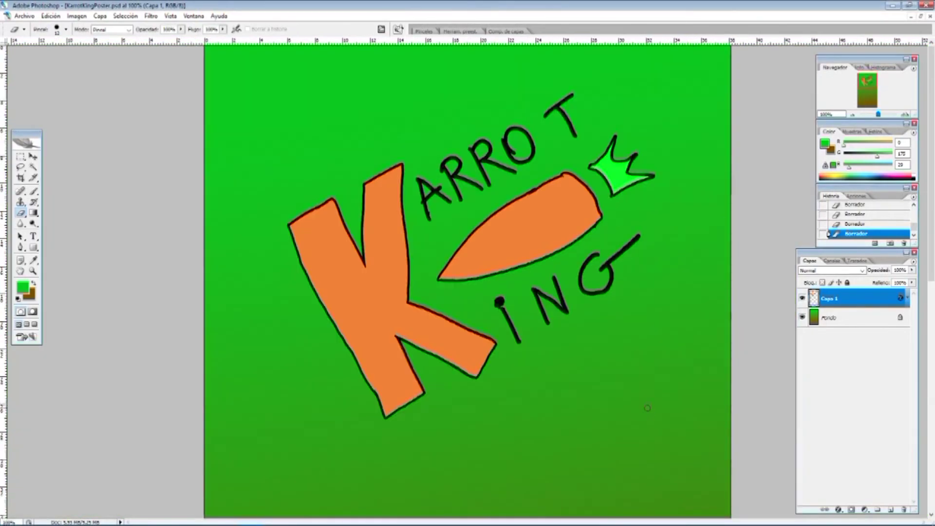
scroll(647, 408, "down", 1)
key("ctrl+s")
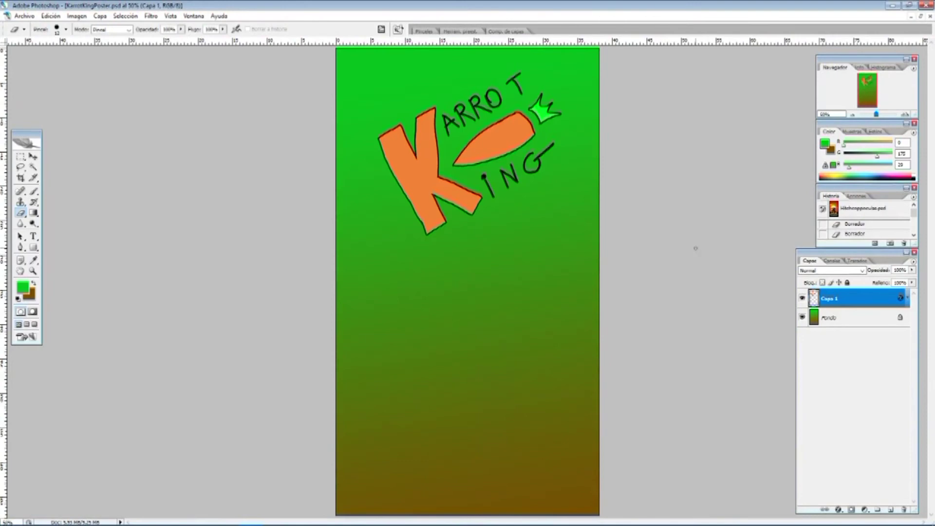
- Bring up the carrot soup photo and copy the whole image
left_click(920, 16)
left_click(268, 519)
left_click(920, 16)
left_click_drag(609, 86, 445, 43)
left_click(346, 519)
key("ctrl+a")
key("ctrl+c")
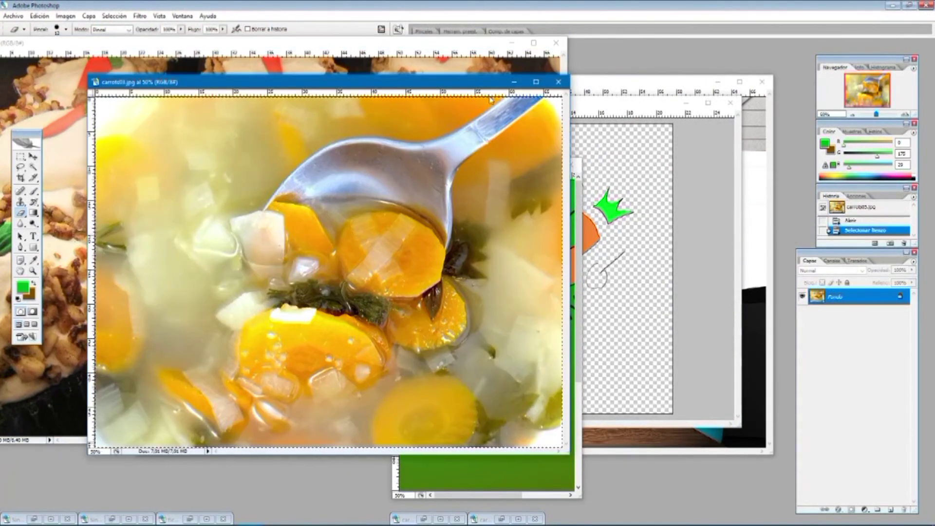
- Paste the soup photo into KarrotKingPoster.psd and scale it down to fill the poster's left half below the logo
left_click_drag(380, 81, 291, 77)
left_click(492, 495)
left_click(548, 165)
key("ctrl+v")
key("ctrl+t")
left_click_drag(336, 106, 568, 281)
left_click_drag(623, 327, 411, 265)
left_click_drag(591, 222, 472, 310)
mouse_move(446, 350)
left_mouse_down()
mouse_move(430, 298)
mouse_move(439, 317)
left_mouse_up()
key("Return")
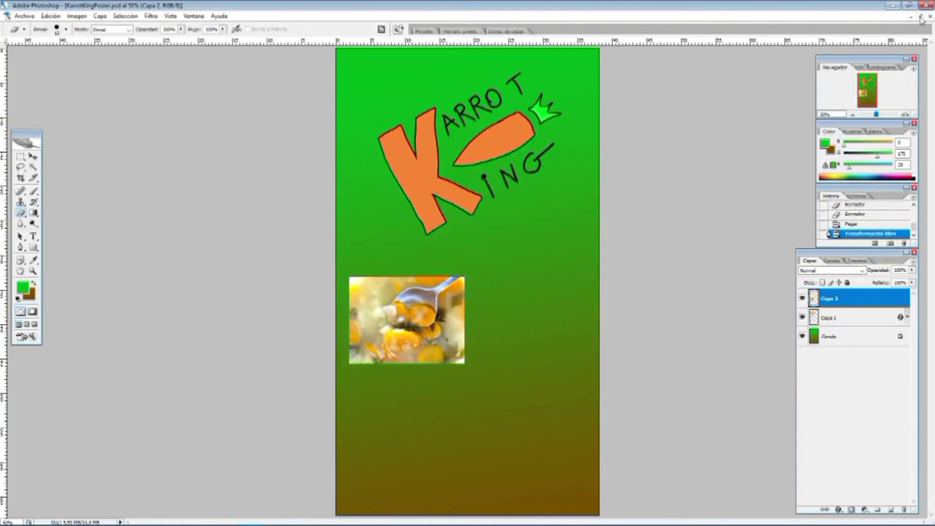
- Switch to the carrot cupcake photo and select the whole image for copying
left_click(920, 17)
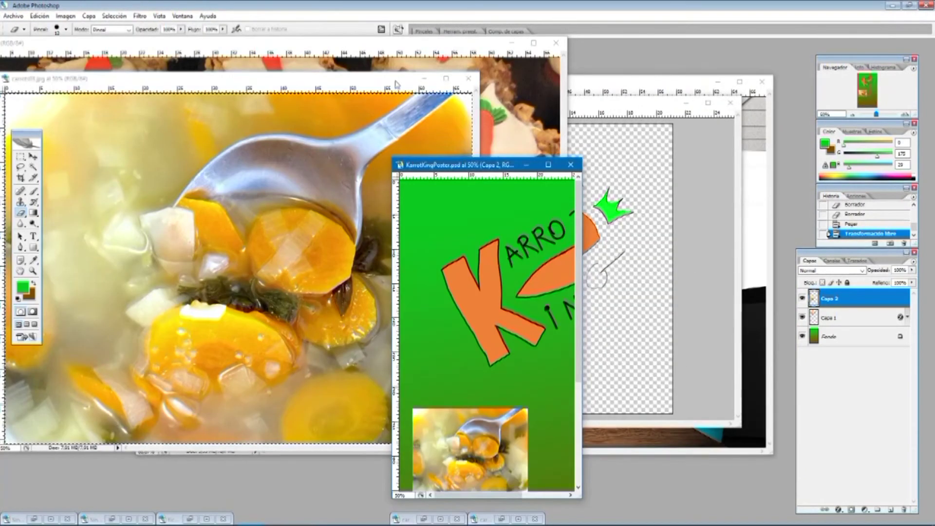
left_click(429, 74)
left_click_drag(342, 36, 450, 41)
key("ctrl+a")
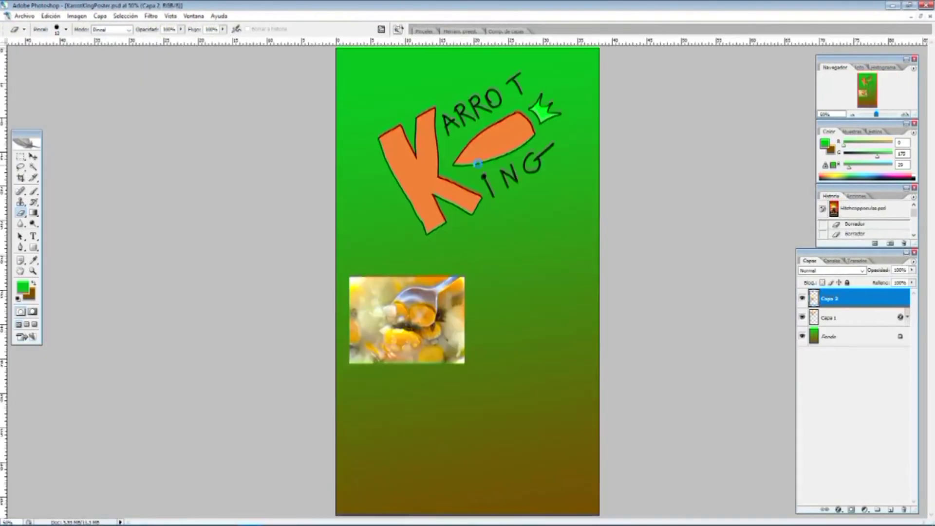
- Paste the cupcake photo into the poster, scale it down and align it beside the soup photo on the right
key("ctrl+v")
key("ctrl+t")
left_click_drag(742, 142, 512, 314)
left_click_drag(339, 422, 455, 340)
left_click_drag(511, 307, 530, 311)
left_click_drag(532, 342, 533, 363)
left_click_drag(588, 318, 583, 317)
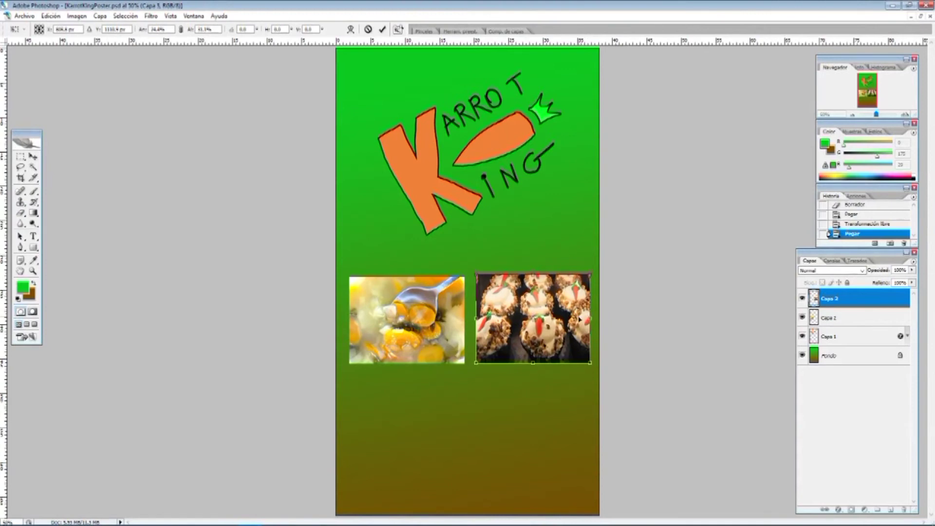
key("Return")
key("e")
left_click(32, 156)
left_click_drag(528, 291, 528, 292)
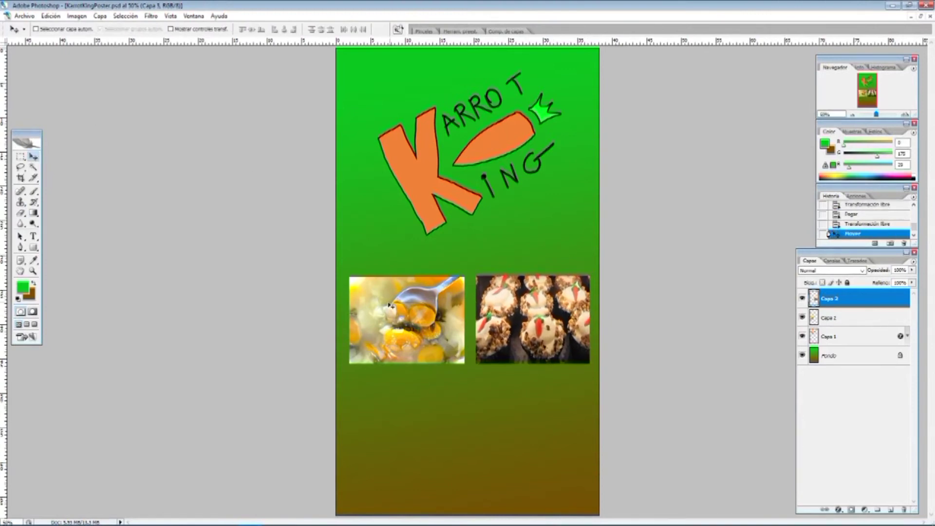
- Copy the carrot flower photo into the poster and scale it down below the soup photo, matching that photo's width
left_click(920, 17)
left_click(424, 518)
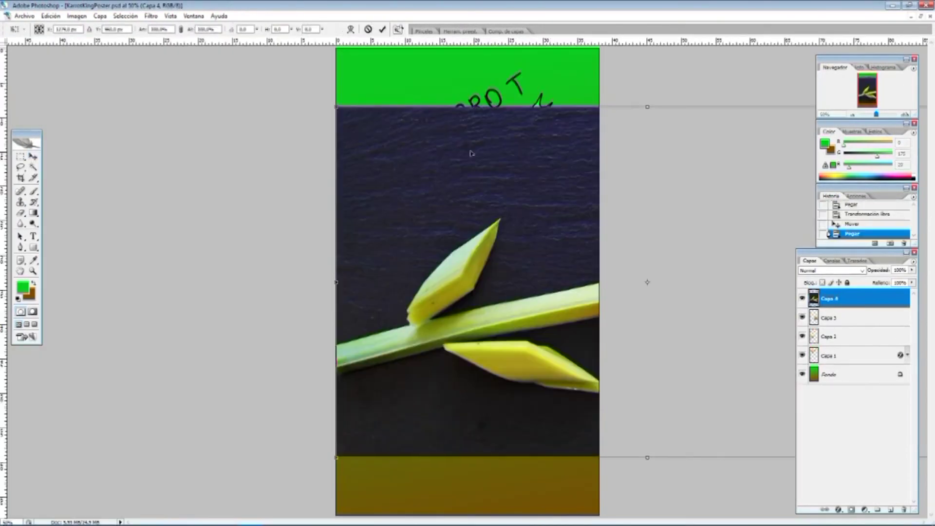
left_click_drag(336, 107, 609, 261)
left_click_drag(711, 327, 490, 360)
left_click_drag(738, 294, 550, 399)
left_click_drag(511, 428, 471, 401)
left_click_drag(510, 462, 466, 437)
left_click_drag(427, 405, 465, 401)
left_click(168, 16)
left_click(181, 172)
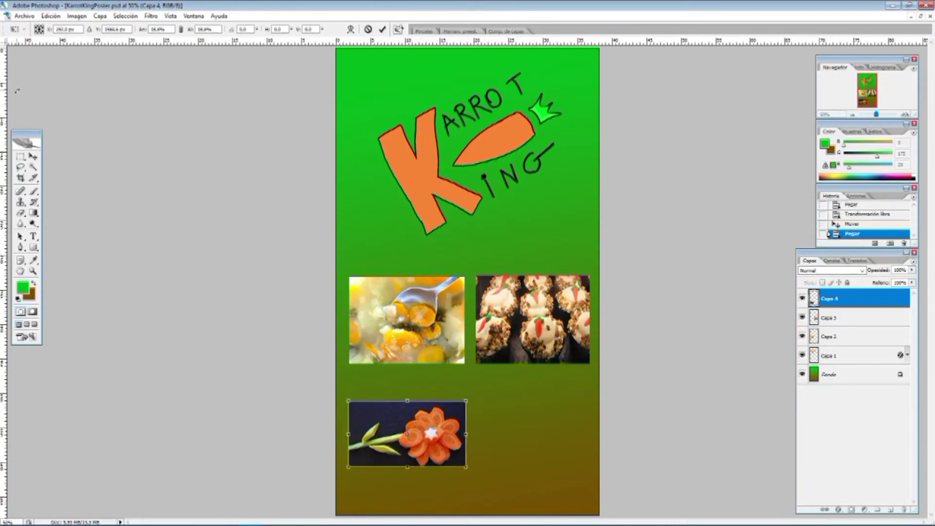
left_click_drag(466, 433, 465, 433)
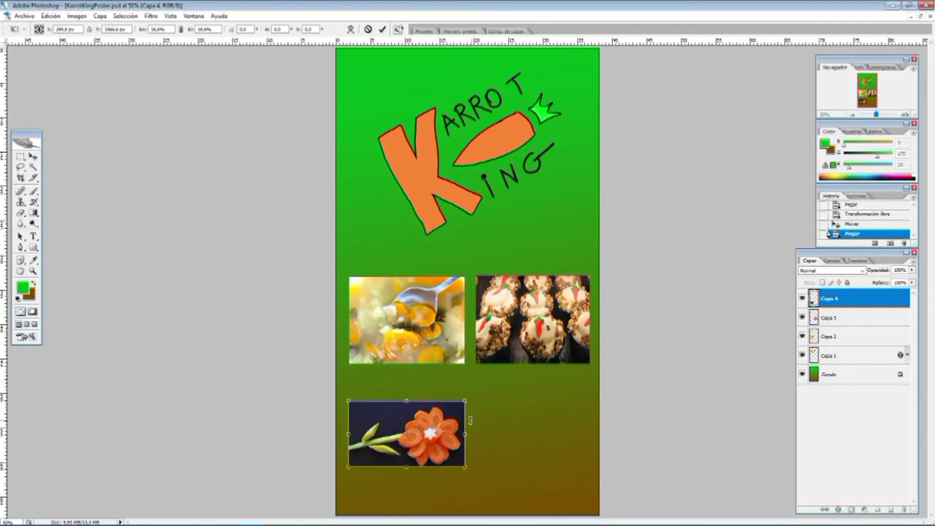
key("Return")
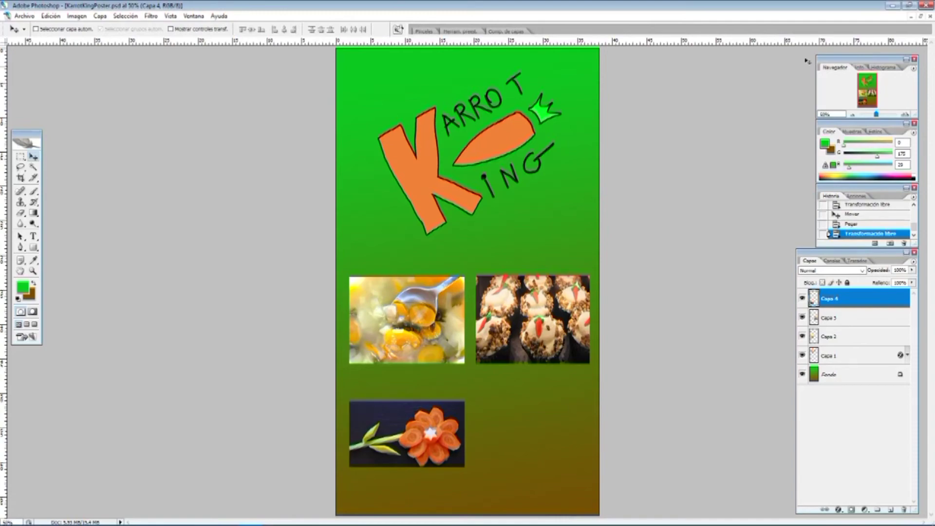
- Copy the whole carrot juice photo and return to the poster document
left_click(921, 18)
left_click(501, 518)
key("ctrl+a")
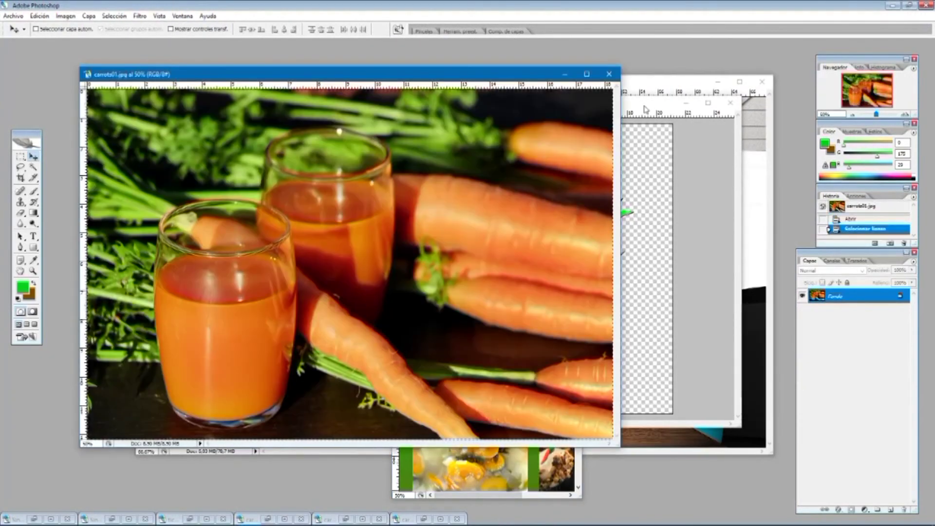
left_click(645, 106)
left_click(685, 103)
left_click(487, 473)
left_click(548, 165)
- Paste the carrot juice photo and scale it down below the cupcake photo, matching its width and the flower photo's bottom edge
key("ctrl+v")
key("ctrl+t")
left_click_drag(336, 105, 574, 264)
left_click_drag(721, 328, 467, 235)
left_click_drag(320, 171, 476, 274)
left_click_drag(541, 319, 541, 423)
left_click_drag(609, 378, 578, 399)
left_click_drag(564, 431, 575, 431)
left_click_drag(487, 400, 480, 388)
left_click_drag(478, 431, 475, 431)
key("Return")
- Stretch the flower photo upward so its top edge lines up with the carrot juice photo
left_click(845, 317)
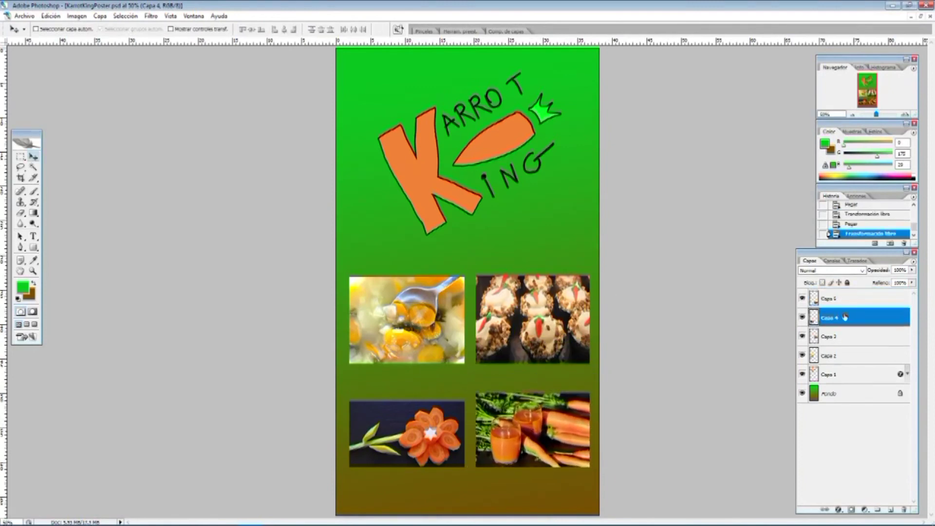
key("ctrl+t")
left_click_drag(405, 401, 410, 393)
key("Return")
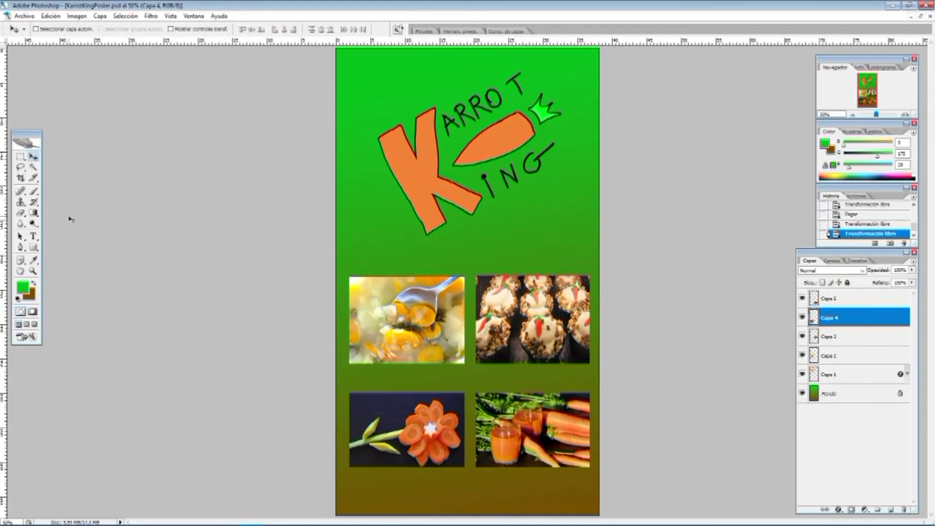
- Set the foreground color to black
left_click(33, 283)
left_click(22, 288)
left_click(575, 327)
left_click(801, 198)
- Start a text line just below the soup photo in Source Serif Pro Regular at 48 pt
left_click(194, 30)
left_click(185, 125)
left_click(353, 381)
left_click(194, 30)
left_click(183, 177)
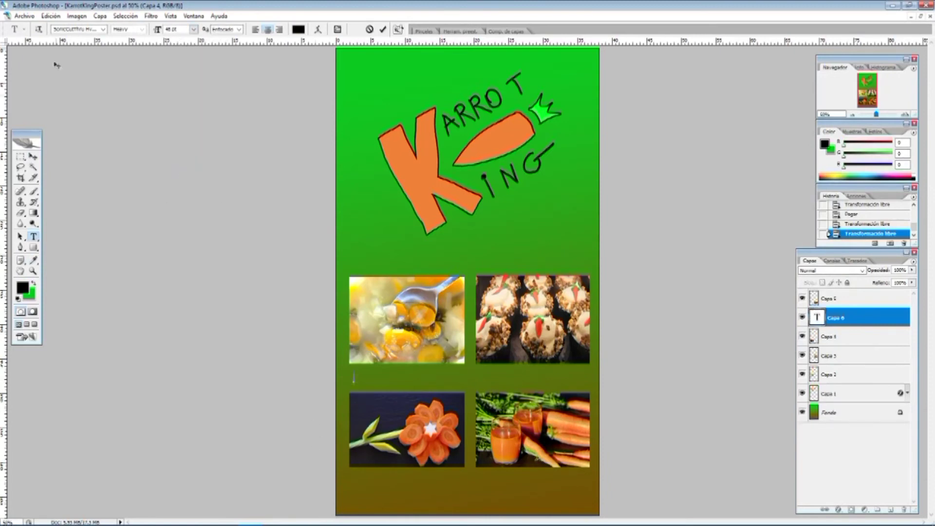
left_click(103, 29)
left_click(117, 68)
- Write "En un lugar de la Man" and "cha de cuyo nombre" on one line, spaced to sit under the two upper photos
type("So")
key("BackSpace")
key("BackSpace")
key("BackSpace")
key("BackSpace")
key("BackSpace")
key("BackSpace")
key("BackSpace")
key("BackSpace")
key("BackSpace")
key("BackSpace")
key("BackSpace")
key("BackSpace")
key("BackSpace")
key("BackSpace")
key("BackSpace")
key("BackSpace")
key("BackSpace")
key("BackSpace")
key("BackSpace")
key("BackSpace")
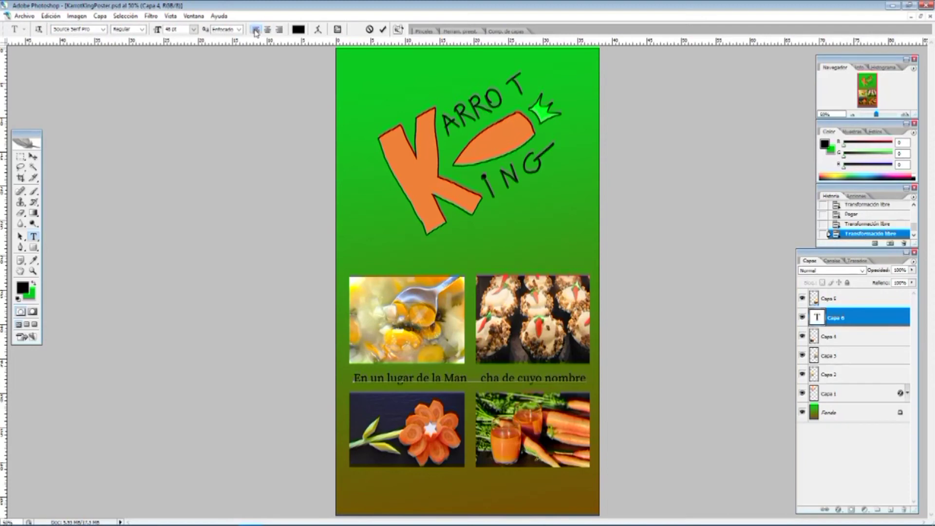
- Add a two-line caption under the lower photos: "no quiero acordarme vivía un Hidalgo" and "no hace mucho que de los de lanza en"
left_click(349, 487)
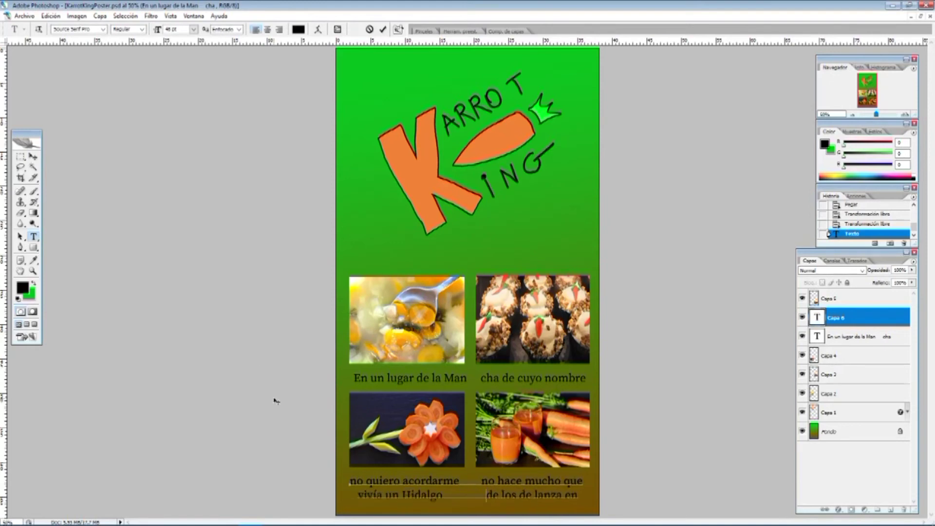
left_click(33, 156)
- Rasterize both caption text layers
left_click(852, 338, "ctrl")
right_click(849, 324)
left_click(841, 150)
left_click(151, 16)
left_click(670, 204)
right_click(844, 312)
left_click(691, 195)
left_click(171, 16)
left_click(670, 204)
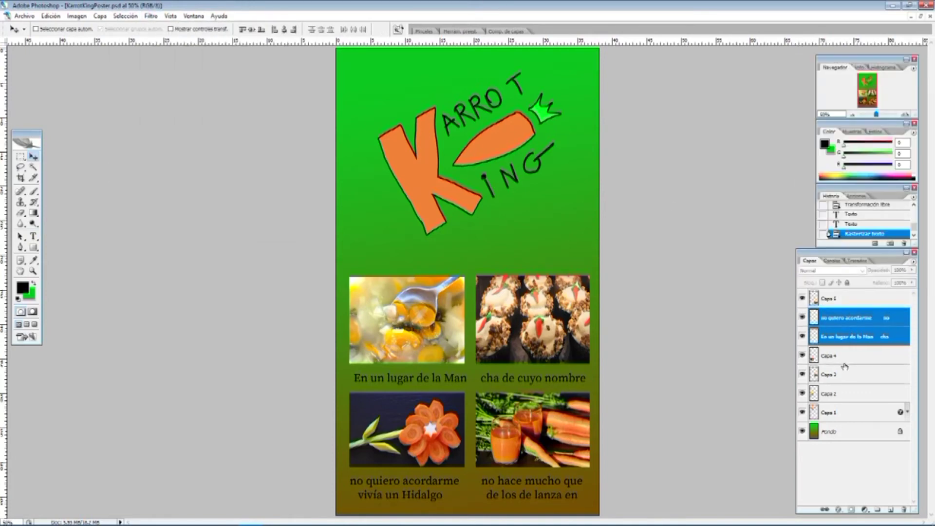
- Apply a horizontal motion blur with a 0° angle to the caption layer under the upper photos
left_click(848, 338)
right_click(847, 340)
left_click(682, 233)
left_click(151, 16)
mouse_move(191, 106)
left_click(327, 140)
left_click_drag(228, 259, 172, 264)
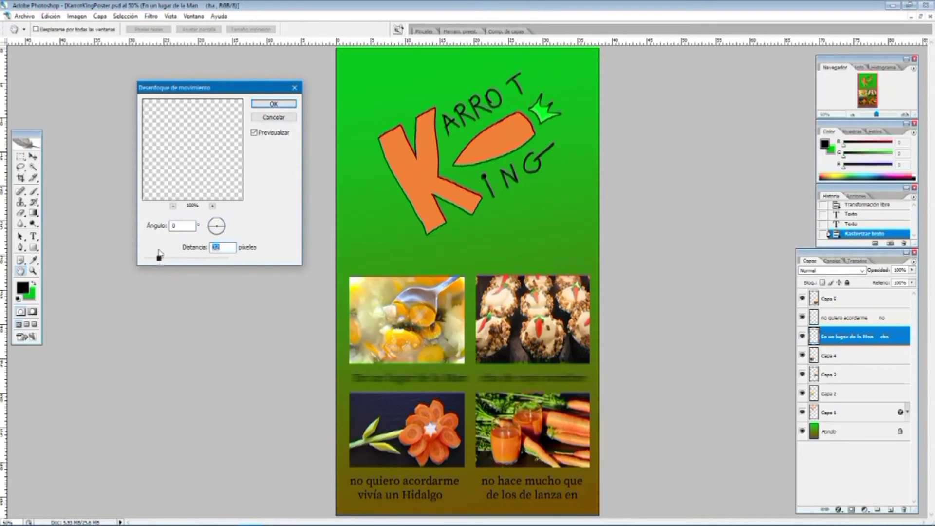
left_click(274, 104)
- Apply the same motion blur to the caption layer under the lower photos
right_click(844, 340)
left_click(843, 356)
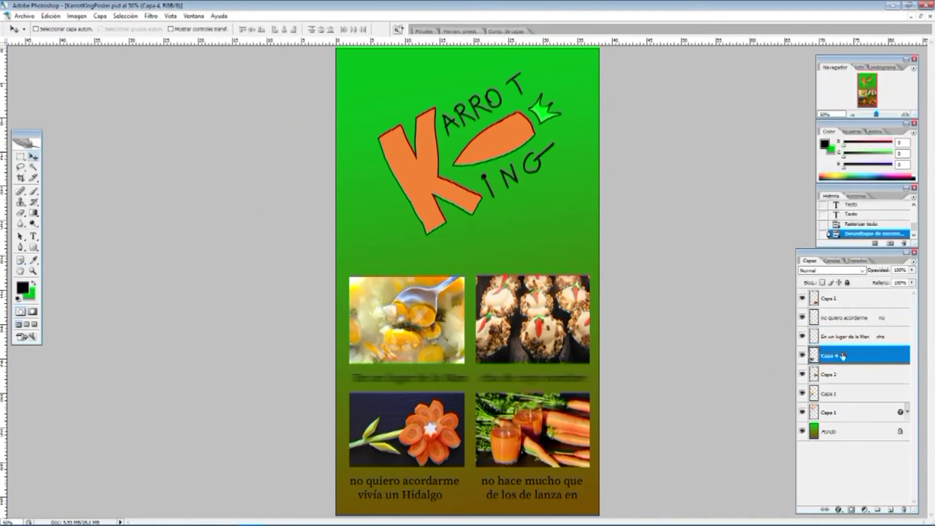
left_click(845, 318)
left_click(171, 16)
left_click(160, 29)
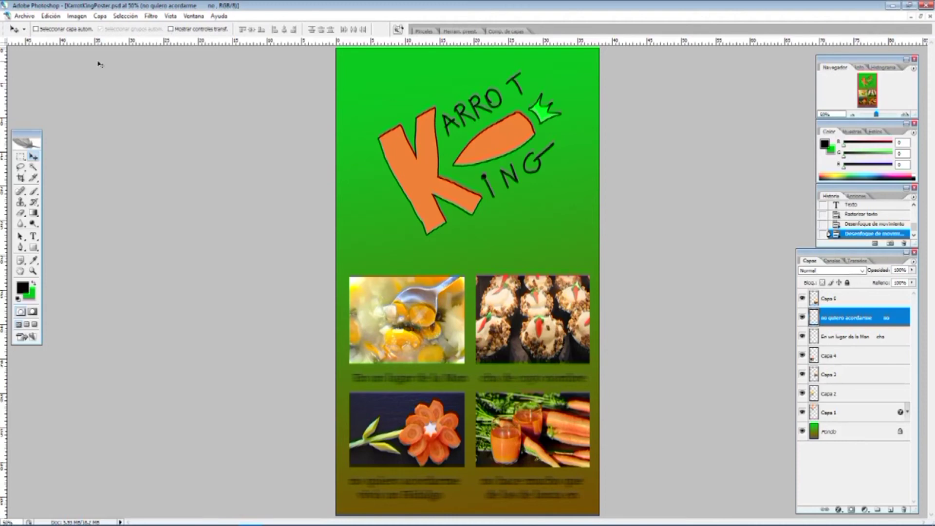
- Lower the cupcake photo's top edge slightly so it lines up with the soup photo
left_click(841, 372)
key("ctrl+t")
left_click_drag(532, 275, 533, 277)
key("Return")
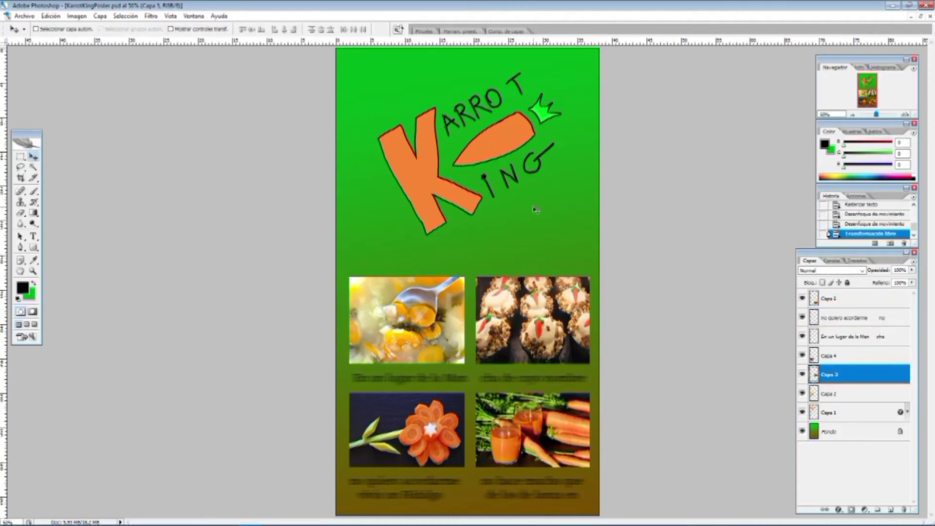
- Save the poster document and export a JPEG copy named KarrotKingPoster copia.jpg
left_click(33, 17)
left_click(43, 115)
left_click(25, 17)
left_click(43, 124)
left_click(365, 280)
left_click(360, 334)
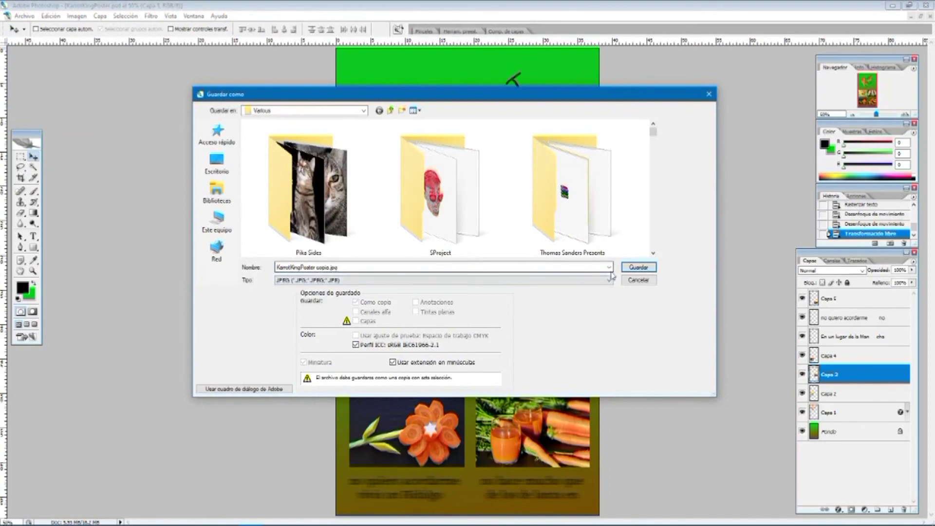
left_click(639, 267)
left_click(542, 131)
- Merge the Karrot King poster's visible layers and paste the poster into the scene with the two characters at the table
left_click(50, 17)
left_click(768, 224)
left_click(857, 306)
key("ctrl+shift+e")
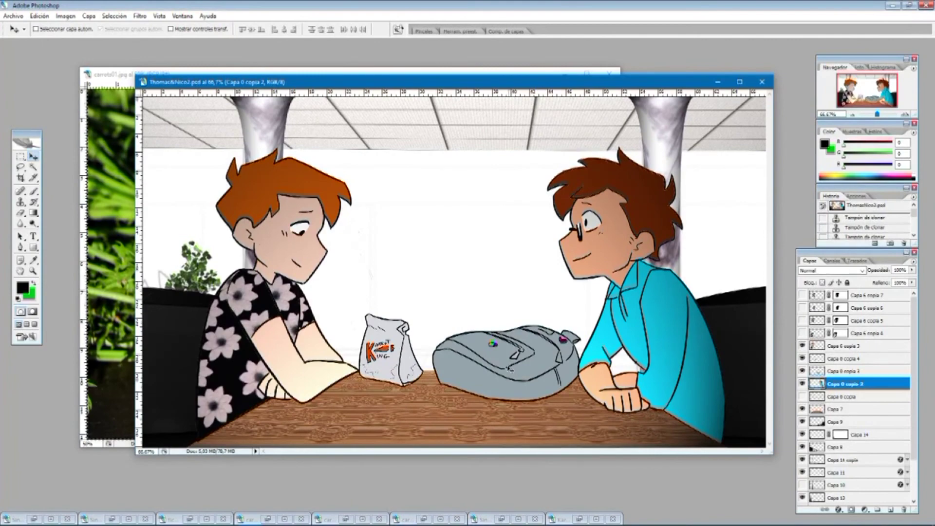
key("ctrl+v")
- Scale the pasted Karrot King poster down and place it on the wall above the paper bag
key("ctrl+t")
left_click_drag(279, 97, 439, 377)
left_click_drag(540, 423, 470, 226)
left_click_drag(368, 183, 473, 374)
left_click_drag(509, 433, 402, 207)
key("Return")
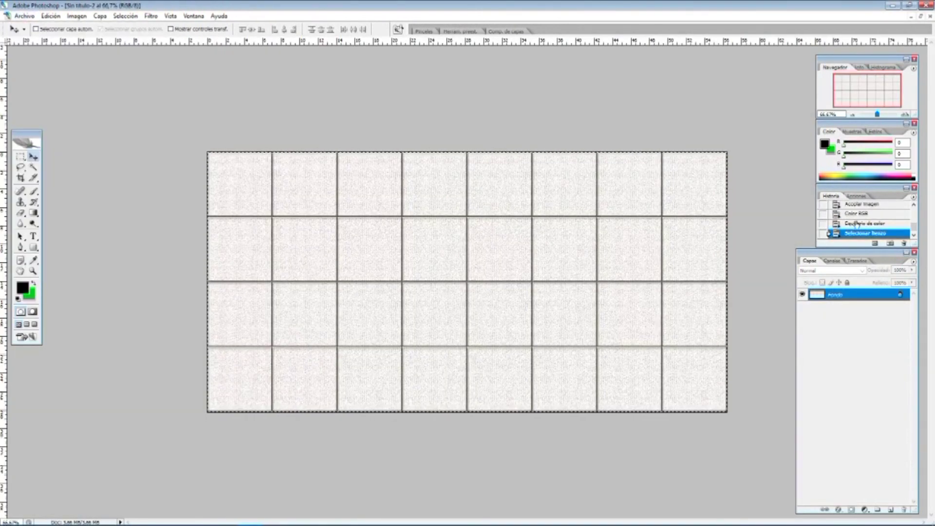
- Open the Hitchcoppolucas film poster, flatten it to copy the whole image, and undo the flattening
scroll(859, 210, "down", 1)
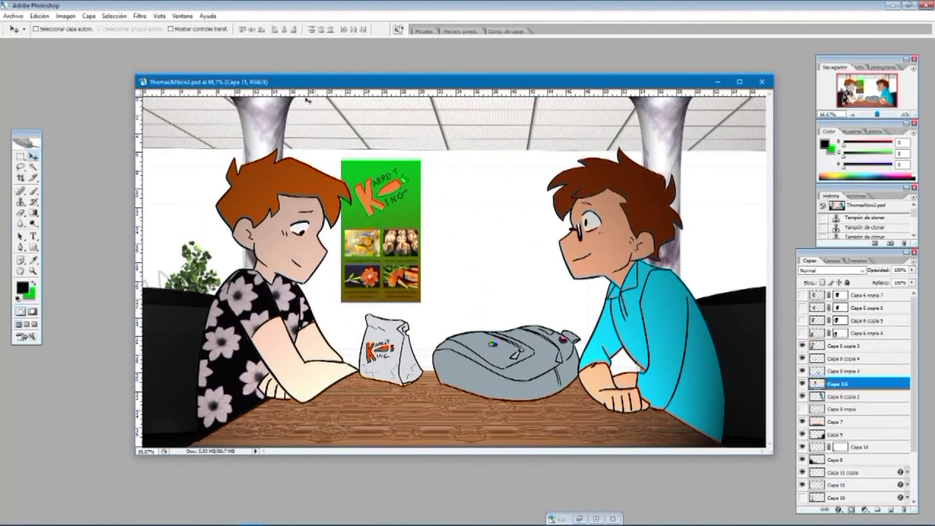
left_click(13, 16)
left_click(183, 131)
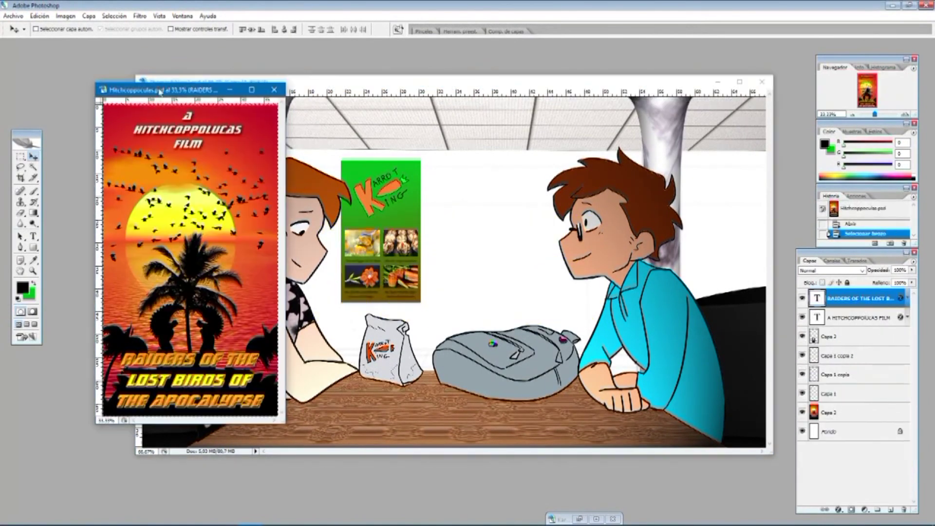
right_click(857, 298)
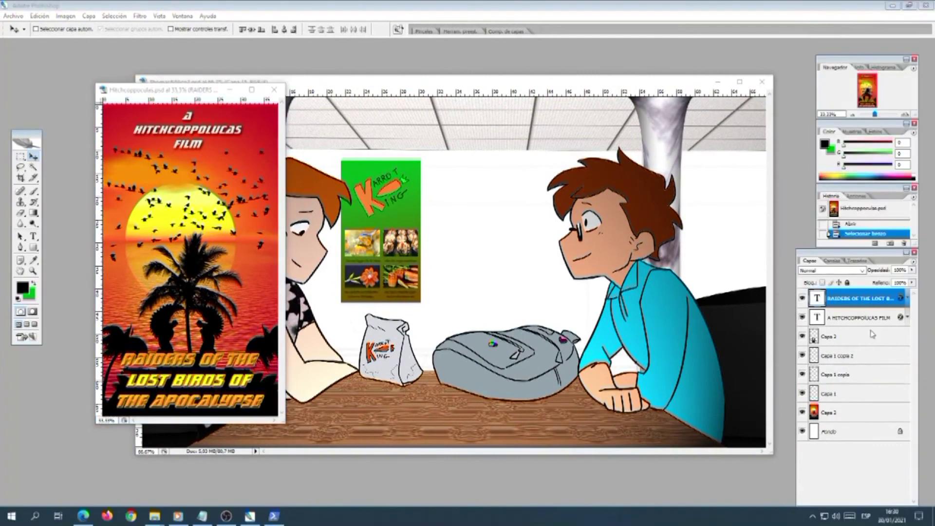
left_click(860, 347)
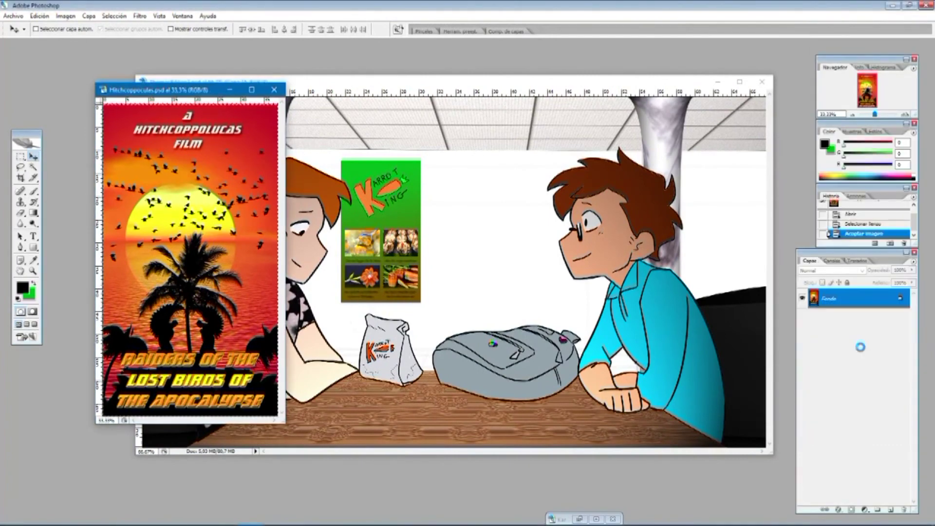
key("ctrl+z")
- Paste the film poster into the scene document and remove the guide there
left_click(553, 83)
key("ctrl+v")
key("ctrl+t")
left_click_drag(280, 95, 295, 99)
left_click(159, 17)
mouse_move(196, 181)
left_click(345, 108)
left_click(159, 17)
left_click(181, 169)
key("Escape")
left_click_drag(170, 105, 176, 88)
- Scale the film poster to about 22.7% and place it on the wall above the backpack, beside the dark-haired character
key("ctrl+t")
left_click_drag(280, 101, 494, 263)
left_click_drag(411, 326, 492, 178)
left_click_drag(571, 334, 548, 292)
mouse_move(544, 213)
left_mouse_down()
mouse_move(567, 226)
mouse_move(561, 218)
left_mouse_up()
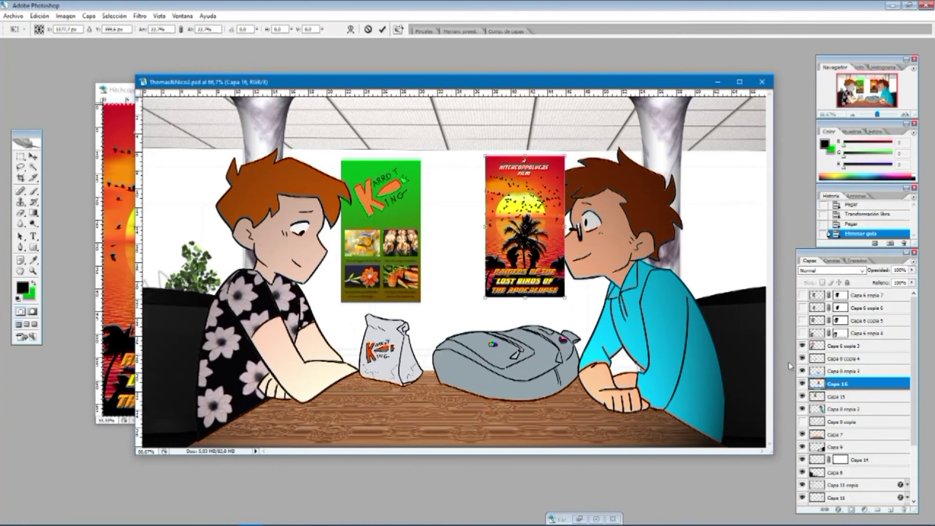
key("Return")
- Move both poster layers behind the characters, just above Capa 7, and line the film poster up vertically with the Karrot King poster
left_click(833, 397, "shift")
left_click_drag(854, 395, 867, 436)
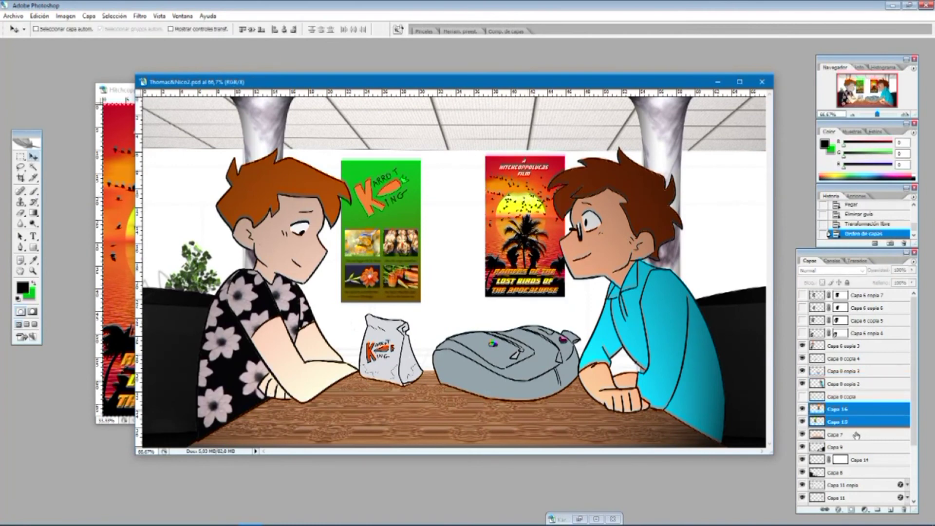
left_click_drag(173, 132, 172, 133)
left_click(856, 410)
mouse_move(526, 200)
left_mouse_down()
mouse_move(532, 206)
mouse_move(523, 200)
left_mouse_up()
left_click(159, 16)
left_click(170, 169)
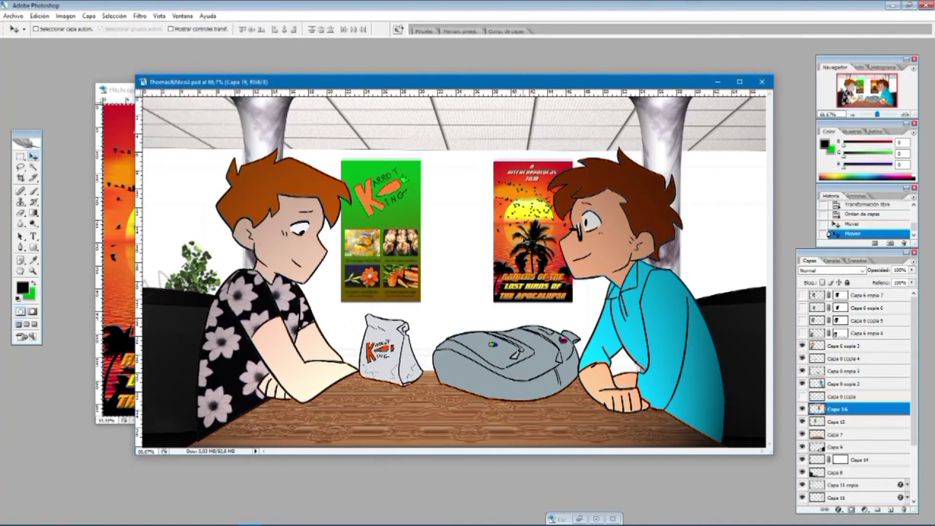
- Add a new layer directly above Capa 0 and set the foreground colour to pale yellow, R 255, G 255, B 217
left_click(891, 510)
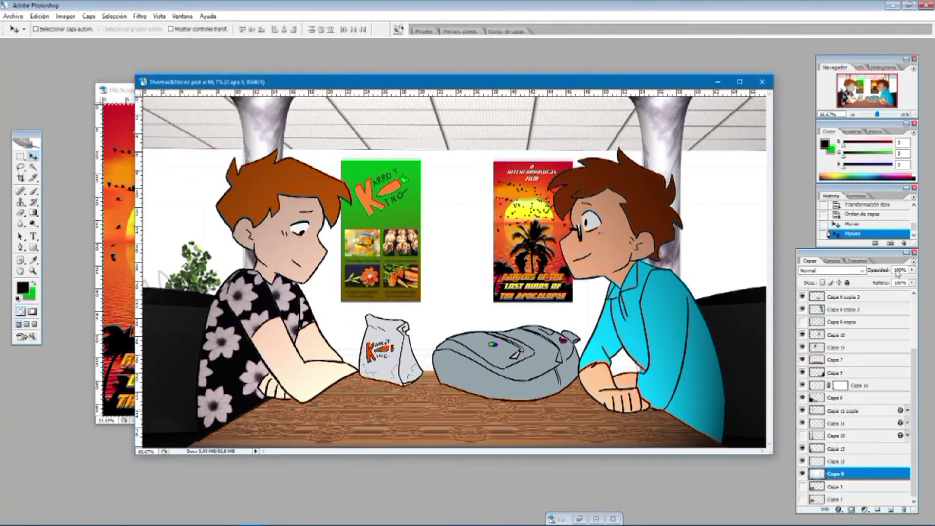
left_click(35, 286)
left_click(36, 287)
left_click(35, 286)
left_click(23, 287)
left_click(576, 204)
left_click(710, 307)
left_click_drag(619, 206, 604, 193)
left_click(590, 203)
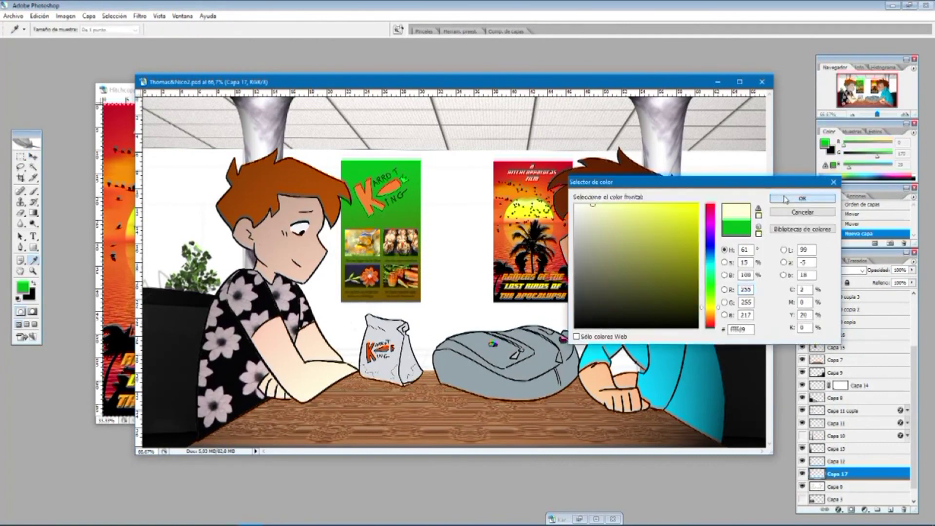
left_click(802, 199)
- Fill the new wall layer with the pale yellow using the Paint Bucket
left_click(34, 214)
key("shift+g")
left_click(459, 205)
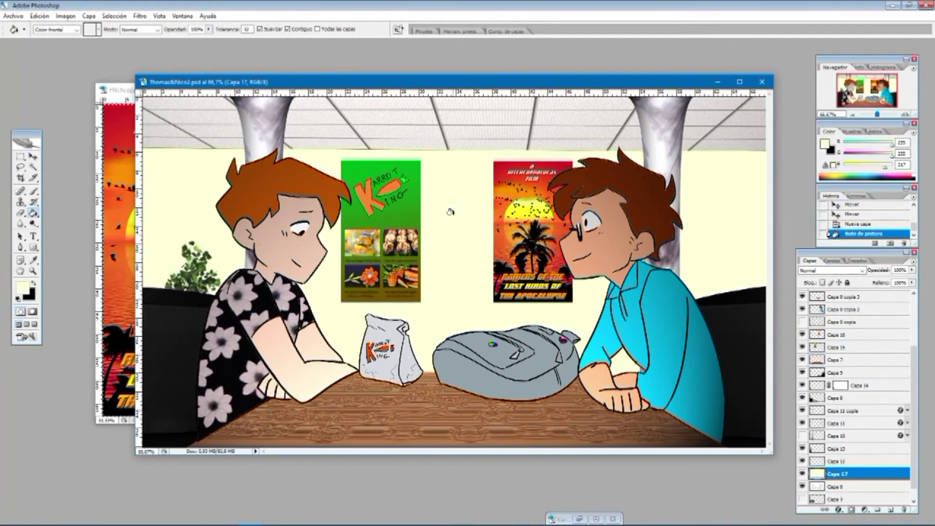
- Try a wood pattern overlay on the wall layer with the Multiplicar blend mode
left_click(88, 15)
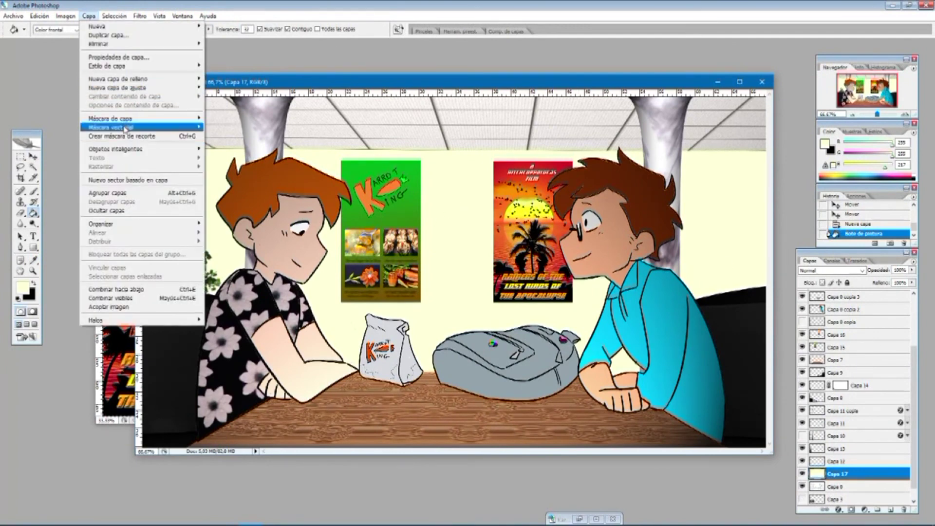
mouse_move(146, 66)
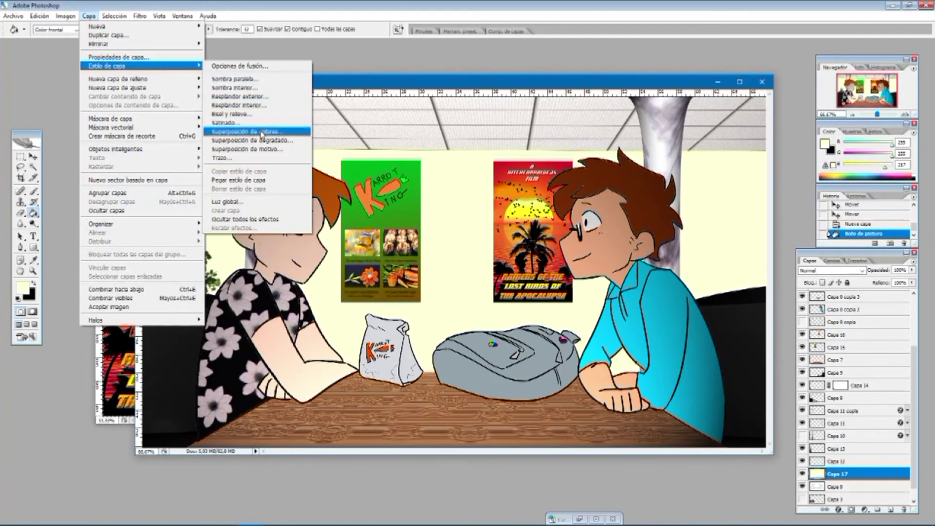
left_click(259, 149)
left_click(515, 316)
left_click(495, 346)
left_click(542, 287)
left_click(510, 305)
left_click(541, 286)
left_click(515, 327)
left_click(541, 288)
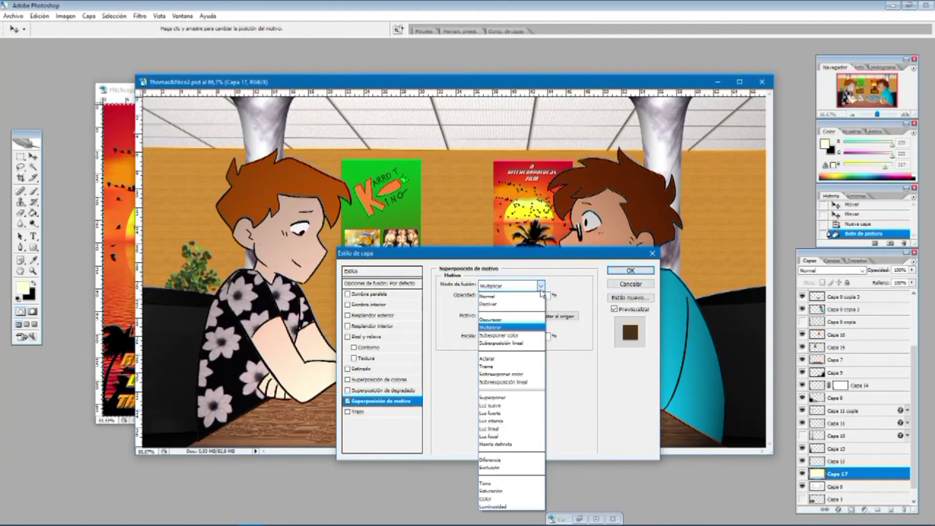
- Try the Aclarar blend mode and other patterns for the wall's overlay, and turn the pattern overlay off
left_click(495, 358)
left_click(511, 316)
left_click(463, 345)
left_click(448, 346)
left_click(568, 291)
left_click(511, 316)
left_click(482, 345)
left_click(347, 401)
- Give the wall layer a Bevel and Emboss style with a grainy texture pattern scaled to 41%
left_click(371, 336)
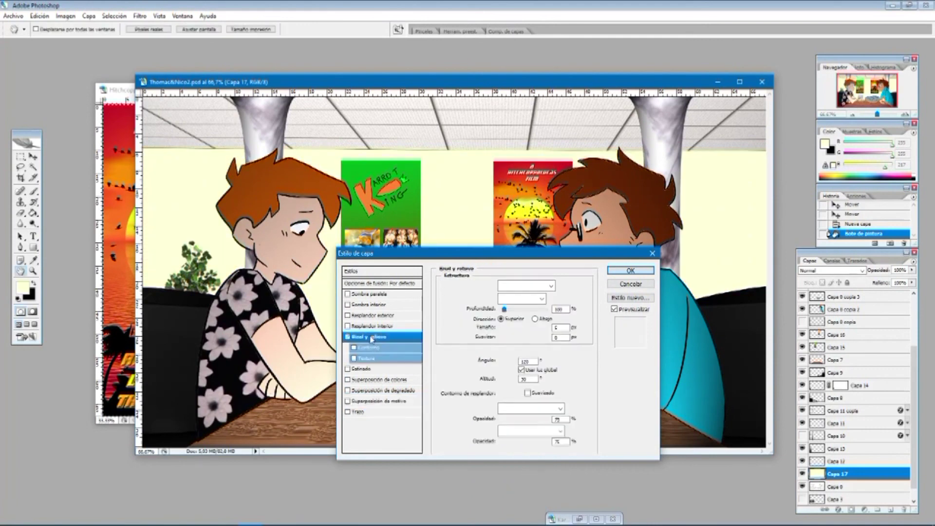
left_click(354, 358)
left_click(505, 295)
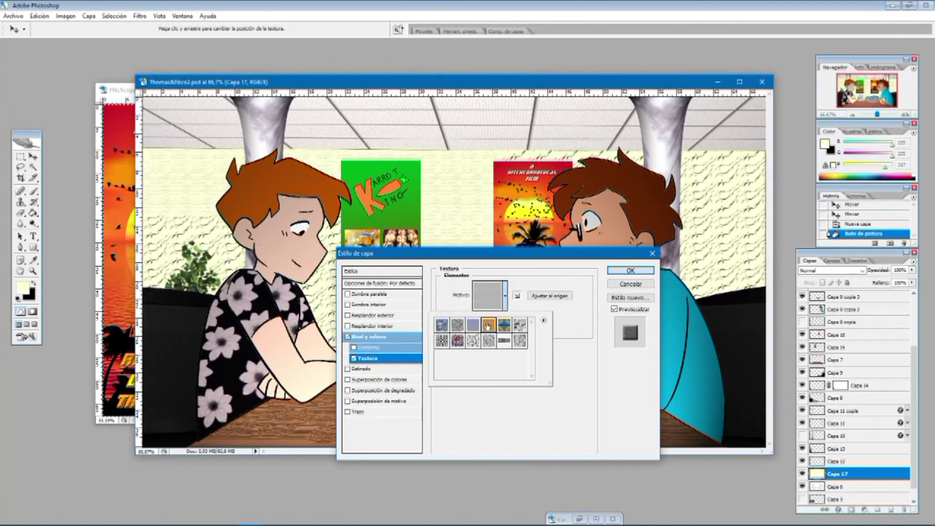
left_click(469, 344)
left_click(458, 342)
left_click(536, 271)
mouse_move(500, 317)
left_mouse_down()
mouse_move(483, 319)
mouse_move(499, 325)
left_mouse_up()
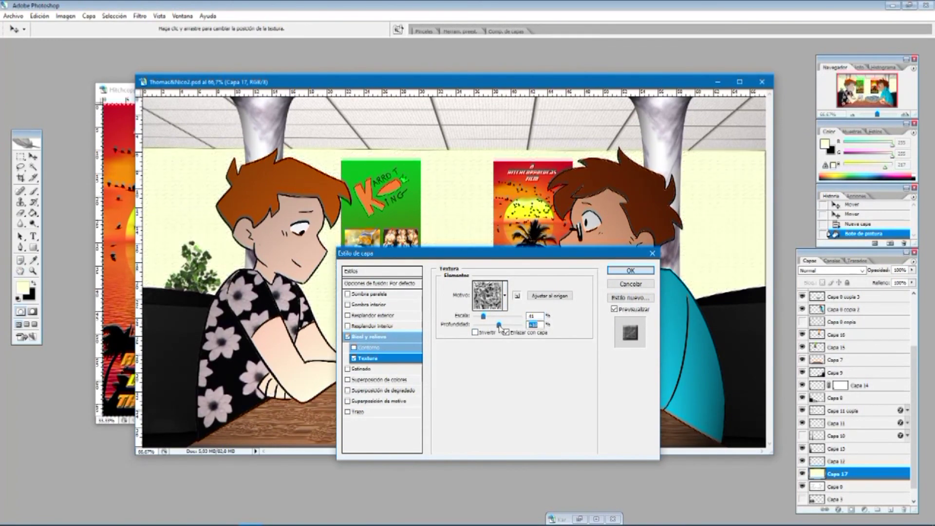
left_click(480, 335)
key("Return")
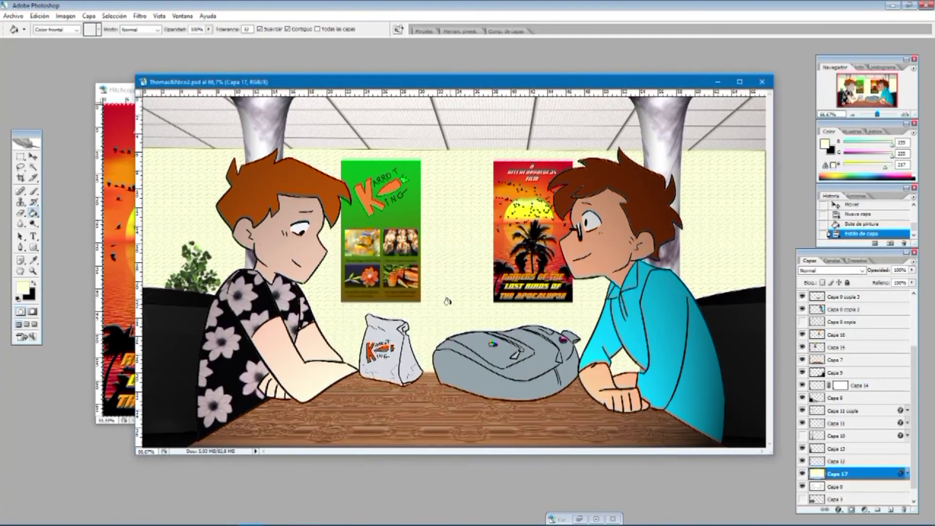
- Save the scene and add a drop shadow to the Karrot King poster layer, Capa 15
left_click(14, 17)
left_click(31, 114)
left_click(855, 347)
left_click(89, 16)
mouse_move(107, 68)
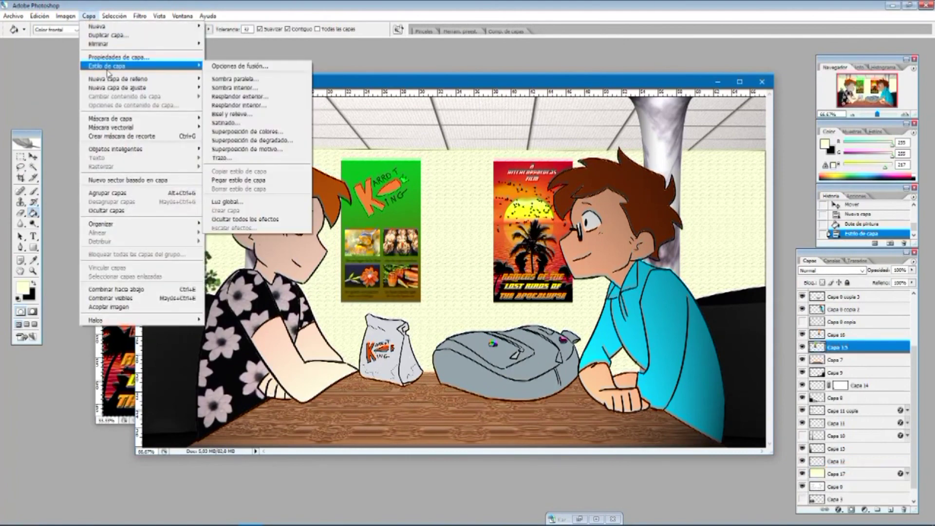
left_click(251, 79)
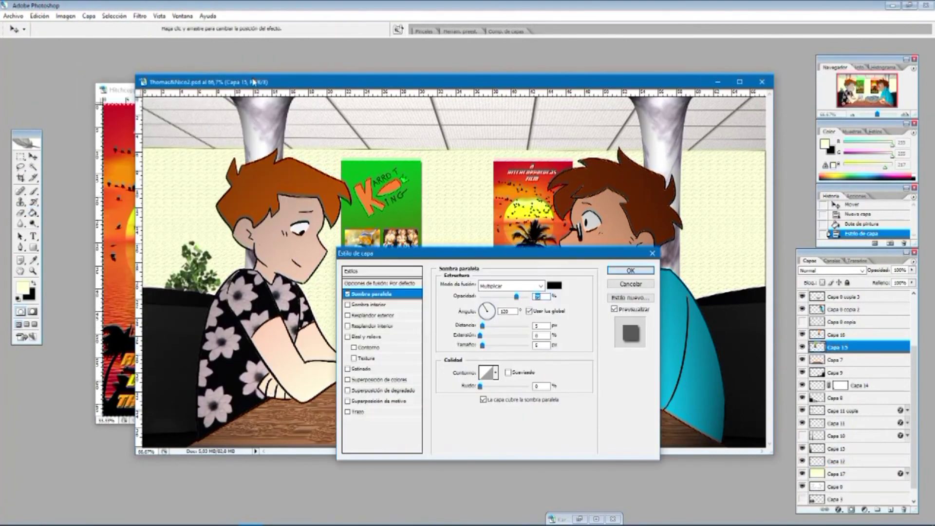
- Add a Bevel and Emboss effect to the poster with the Relieve style and the Cincel blando technique
left_click(347, 337)
left_click(367, 336)
left_click(526, 285)
left_click(536, 310)
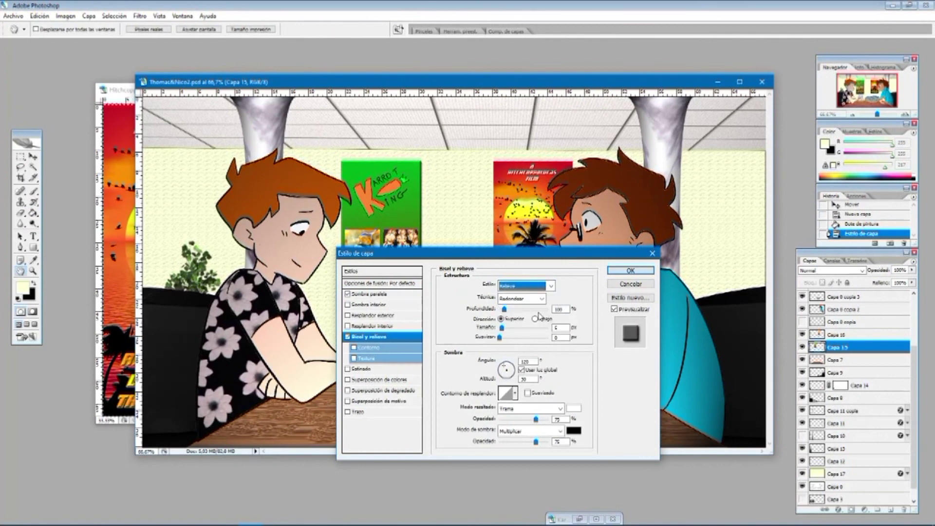
left_click(542, 298)
left_click(516, 324)
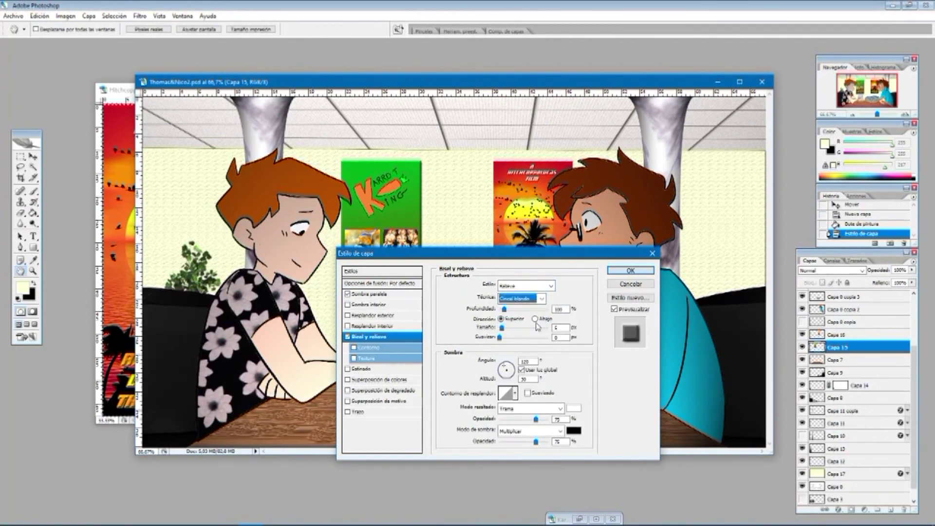
- Compare the other bevel styles and techniques on the poster, settling on Relieve with Cincel duro
left_click(545, 286)
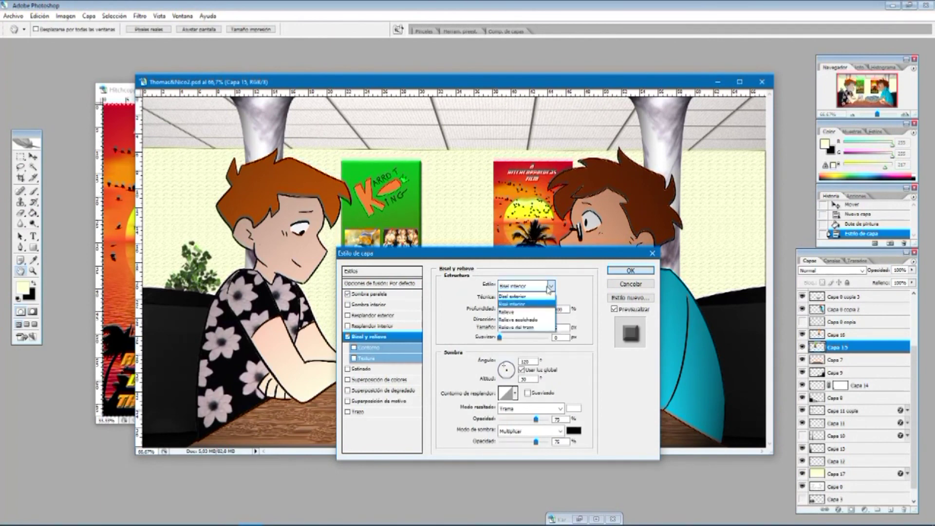
left_click(521, 330)
left_click(548, 286)
left_click(536, 320)
left_click(549, 287)
left_click(533, 312)
left_click(538, 298)
left_click(533, 318)
left_click(541, 298)
left_click(530, 308)
left_click(541, 299)
left_click(531, 314)
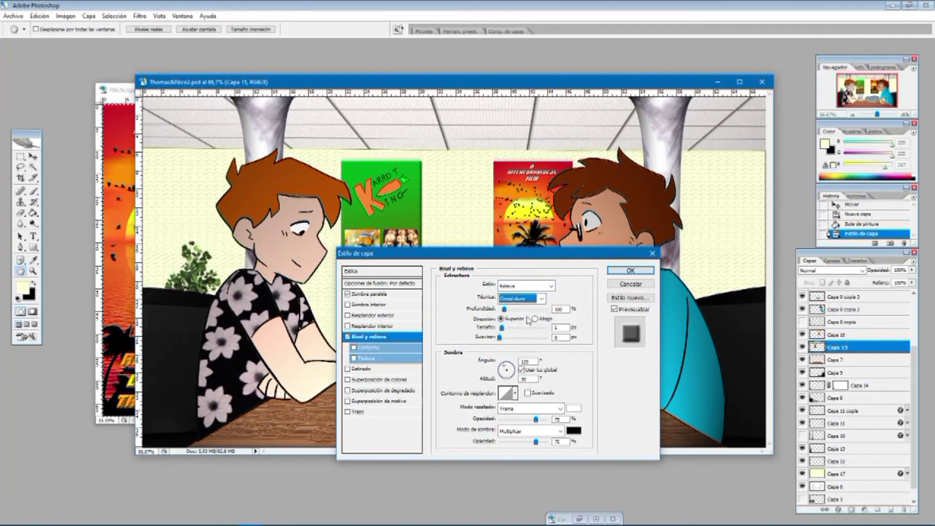
- Increase the bevel's softening with direction Superior, enable its contour with a 47% range, and apply the poster's layer style
left_click(535, 319)
left_click(505, 319)
left_click_drag(500, 337, 514, 336)
left_click(513, 337)
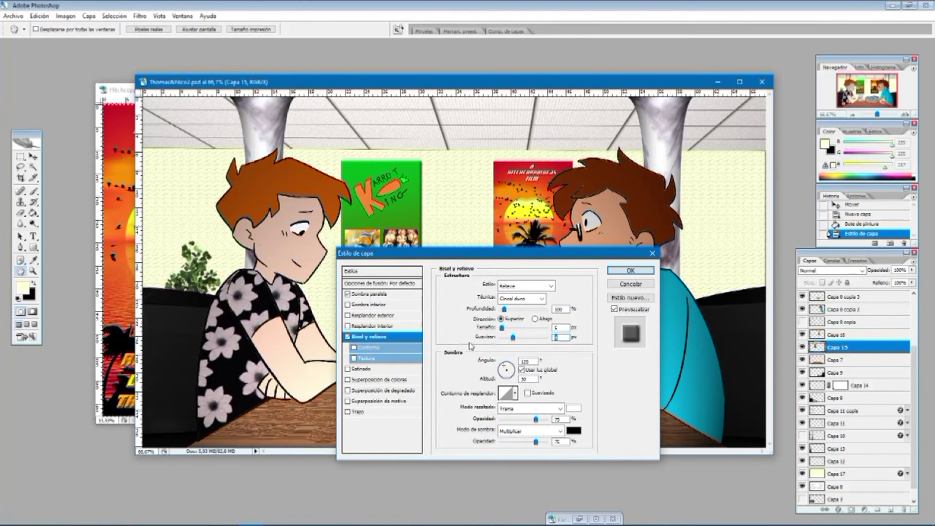
left_click(354, 347)
left_click(372, 347)
left_click(492, 301)
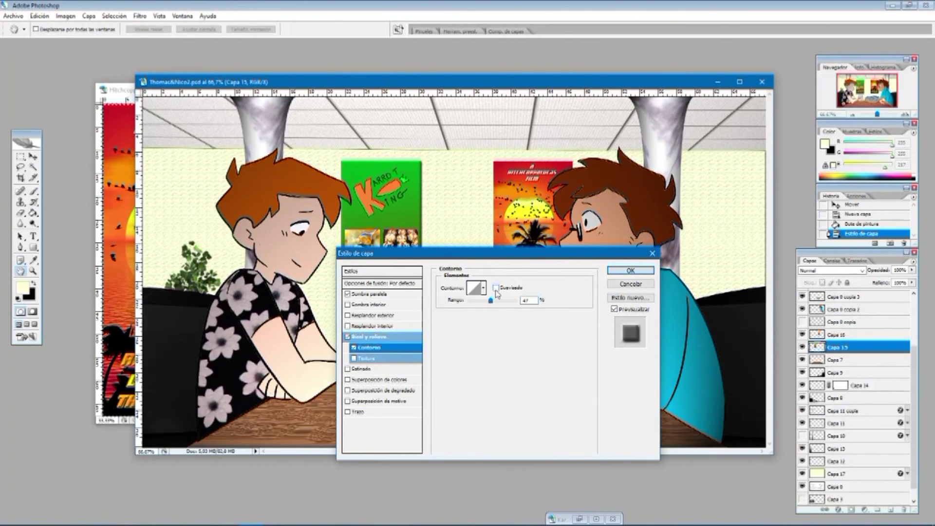
left_click(622, 269)
- Copy the Karrot King poster's layer style onto the film poster layer, Capa 16
right_click(852, 347)
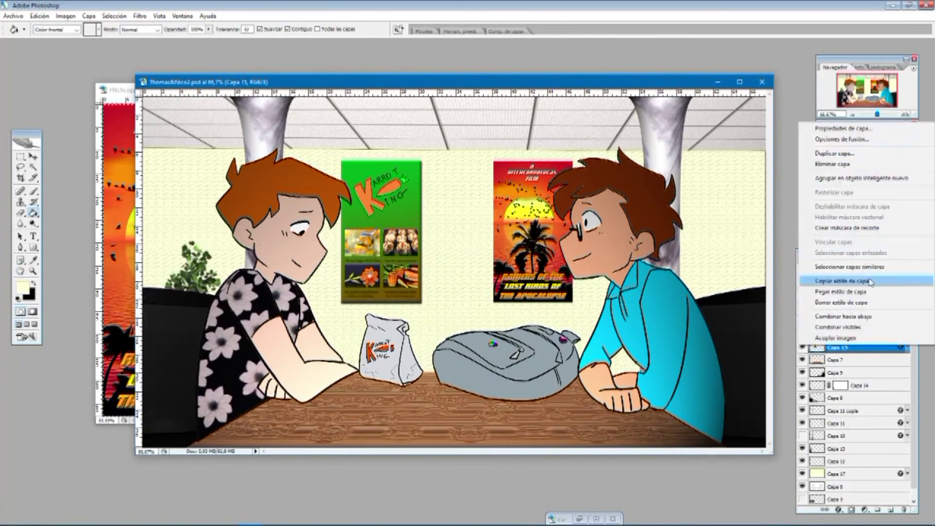
left_click(841, 281)
right_click(847, 335)
left_click(855, 287)
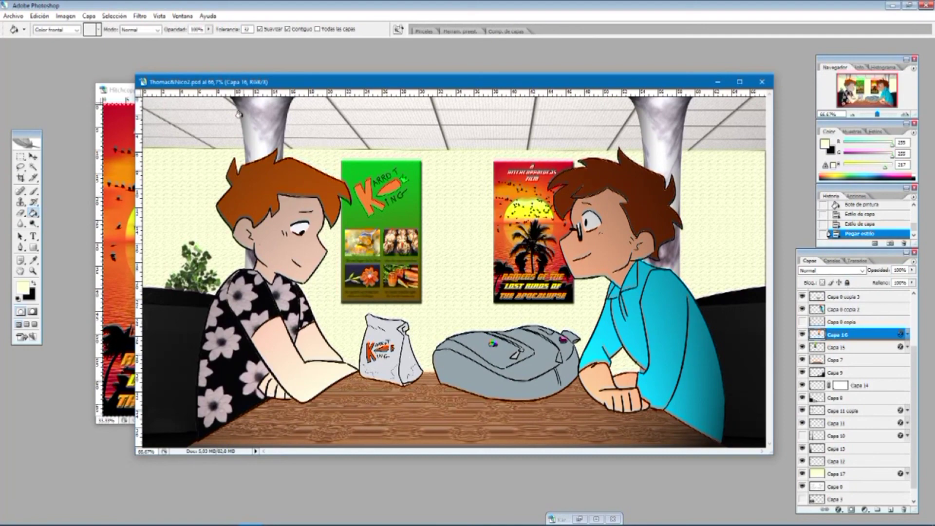
- Close the Hitchcoppolucas film poster document, saving its changes
left_click(113, 89)
left_click(274, 90)
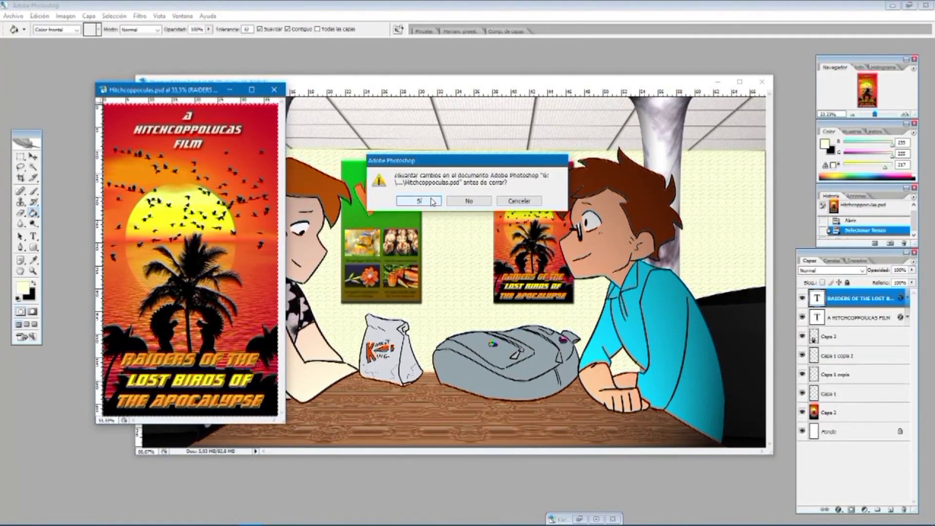
left_click(432, 202)
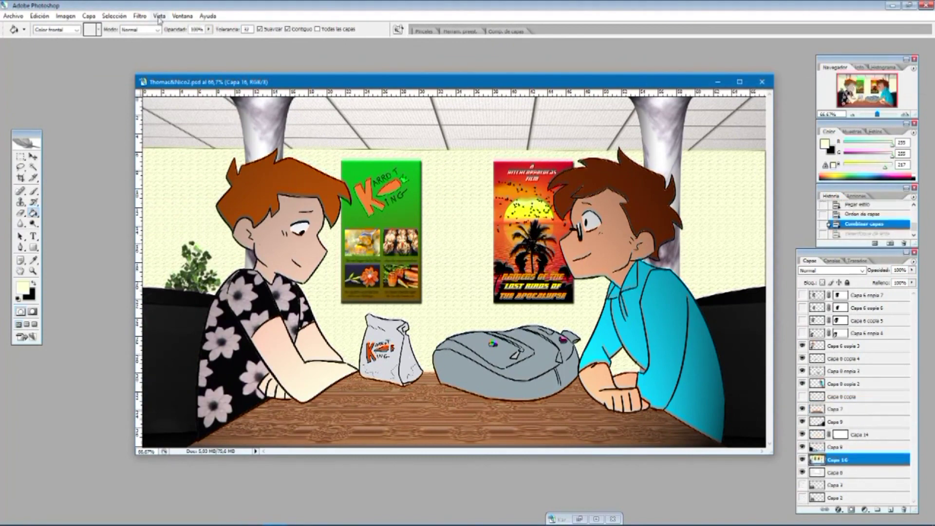
- Reapply the last Lens Blur filter to the merged background layer, Capa 16
left_click(140, 16)
left_click(148, 25)
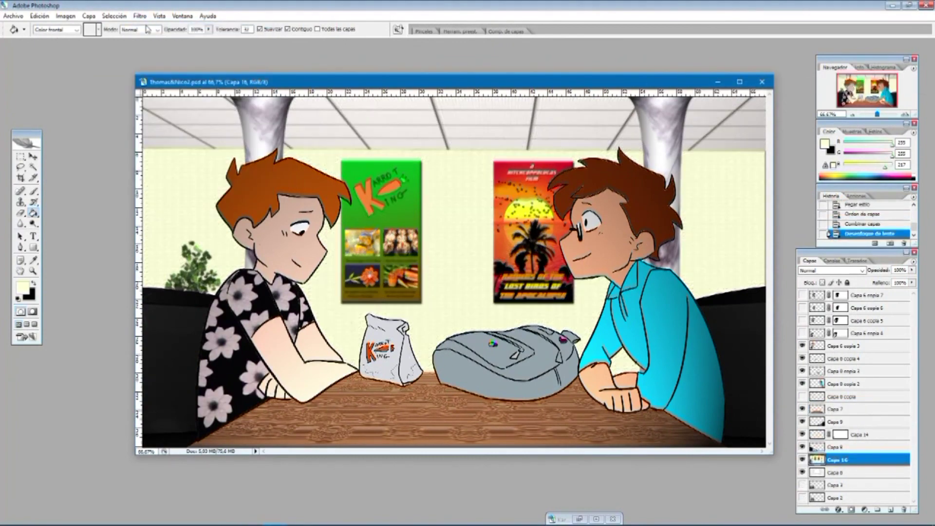